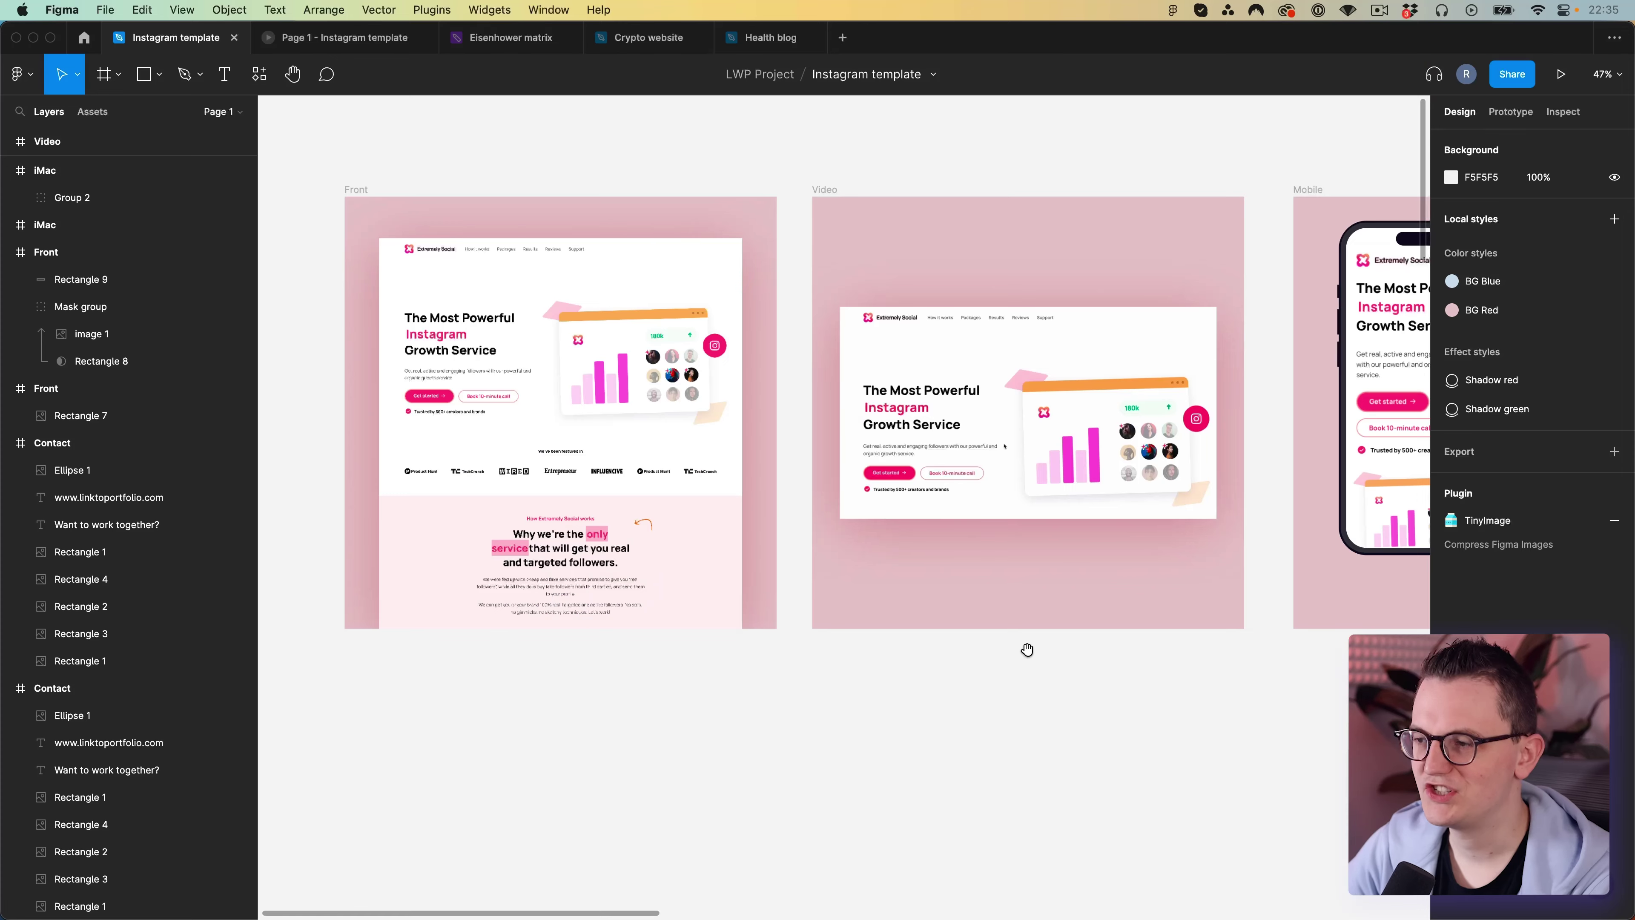
Look over the pink and blue rows of Instagram mockup frames, including Video, Mobile, Diagnal, iMac and Overlap.
{"action": "left_click_drag", "start_coordinate": [1026, 650], "coordinate": [653, 674]}
{"action": "scroll", "coordinate": [652, 674], "scroll_direction": "right", "scroll_amount": 15}
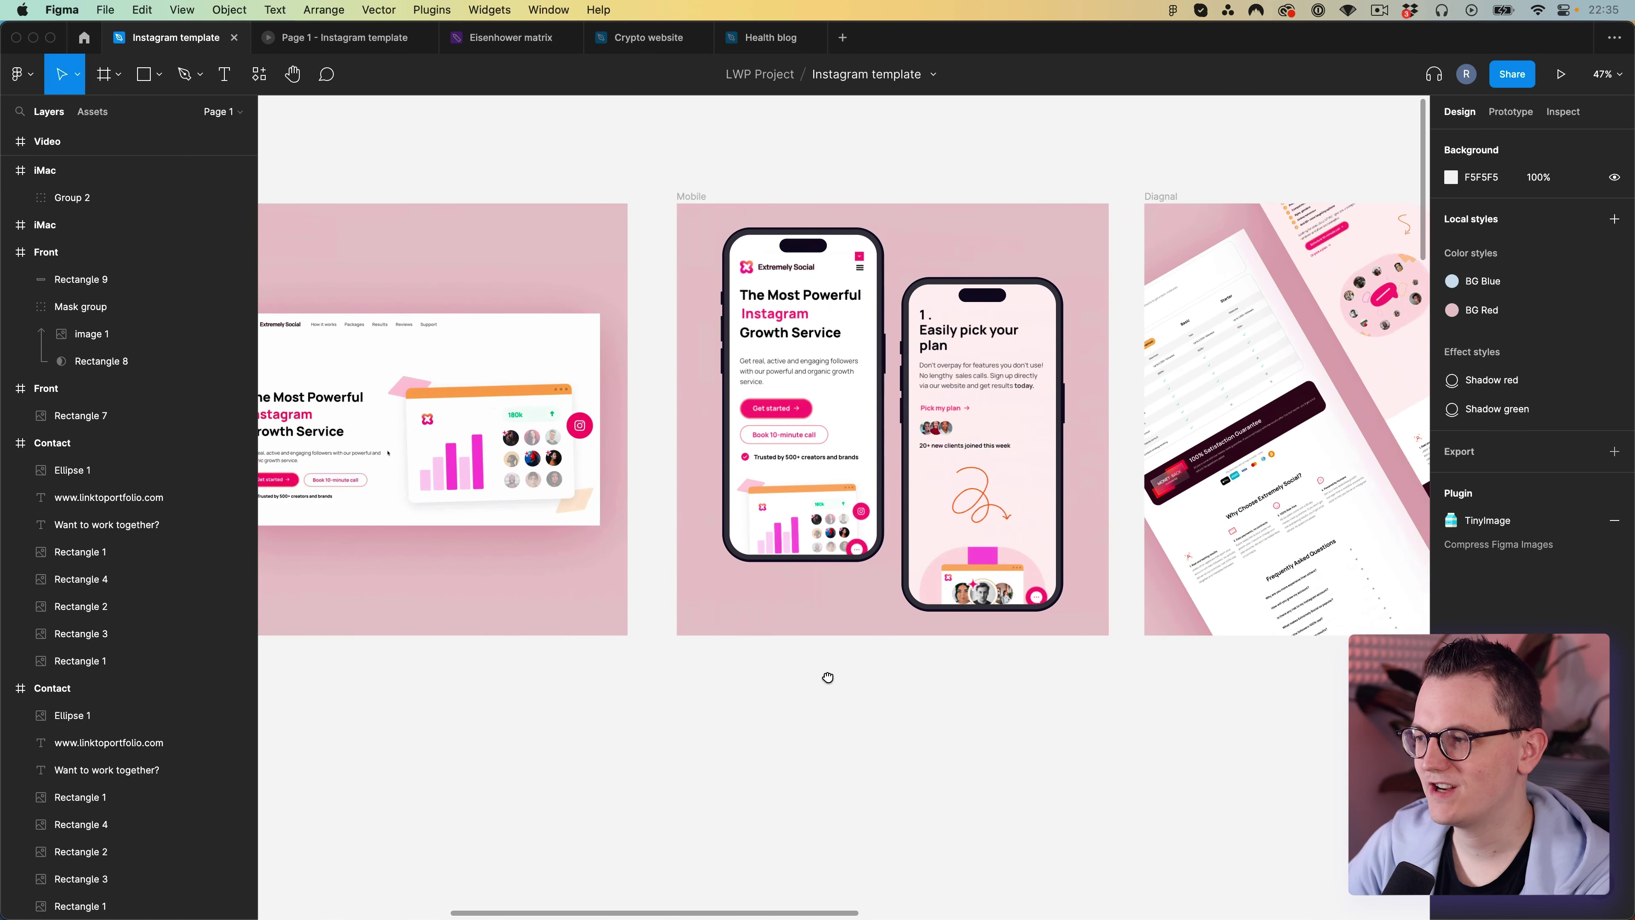
{"action": "left_click_drag", "start_coordinate": [1048, 675], "coordinate": [712, 668]}
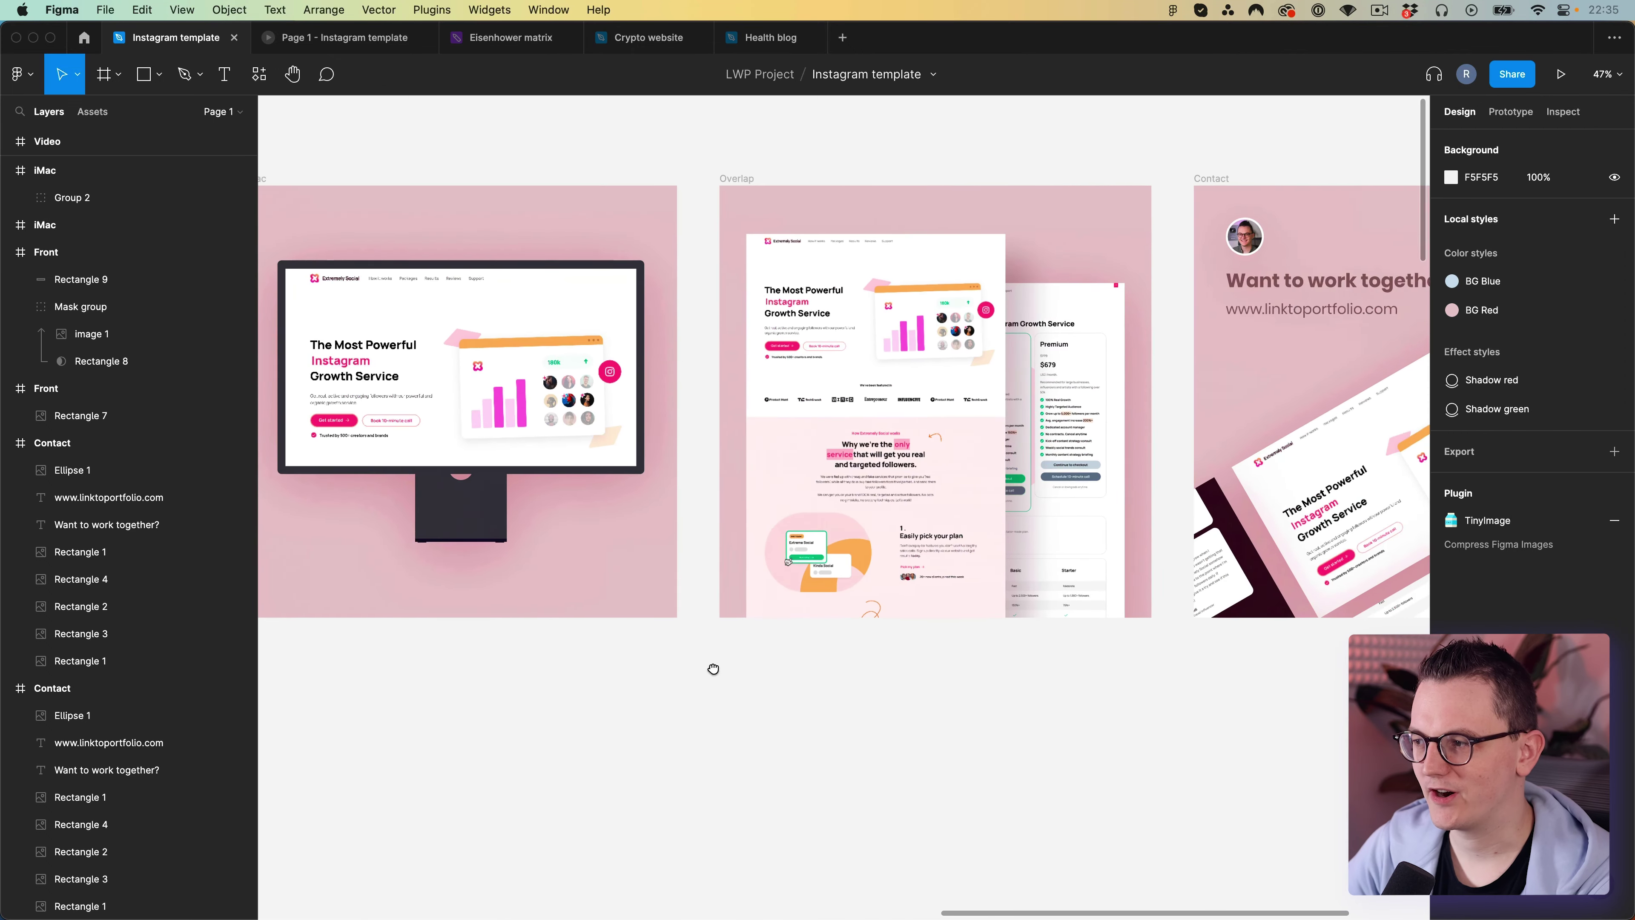
{"action": "scroll", "coordinate": [744, 674], "scroll_direction": "right", "scroll_amount": 5}
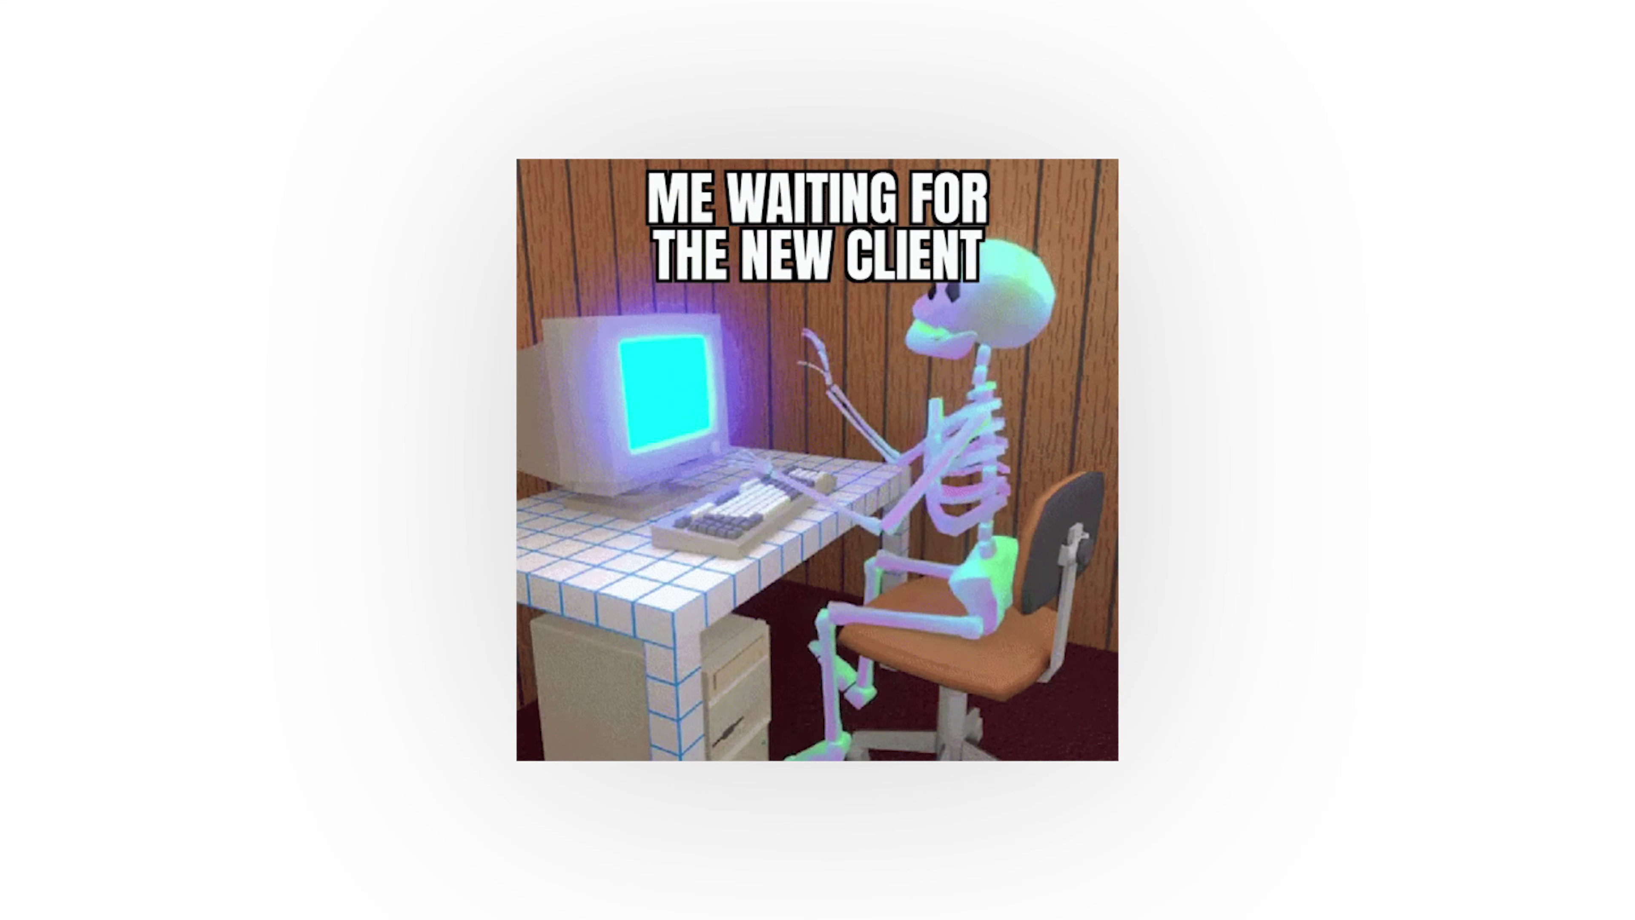
{"action": "scroll", "coordinate": [815, 751], "scroll_direction": "left", "scroll_amount": 5}
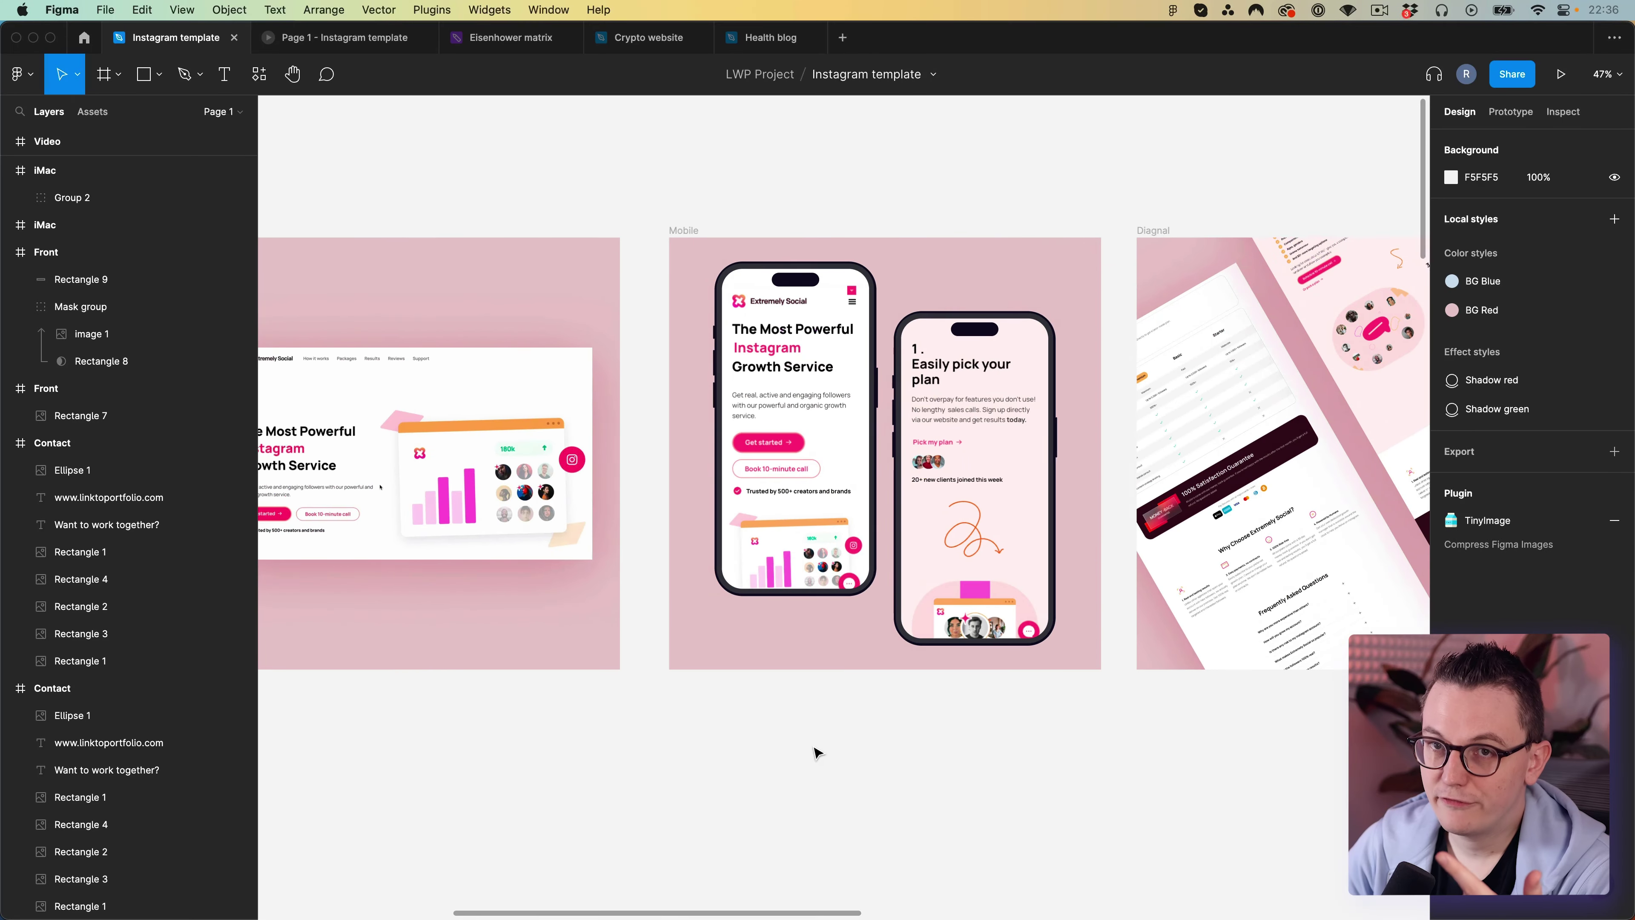
{"action": "scroll", "coordinate": [816, 752], "scroll_direction": "left", "scroll_amount": 5}
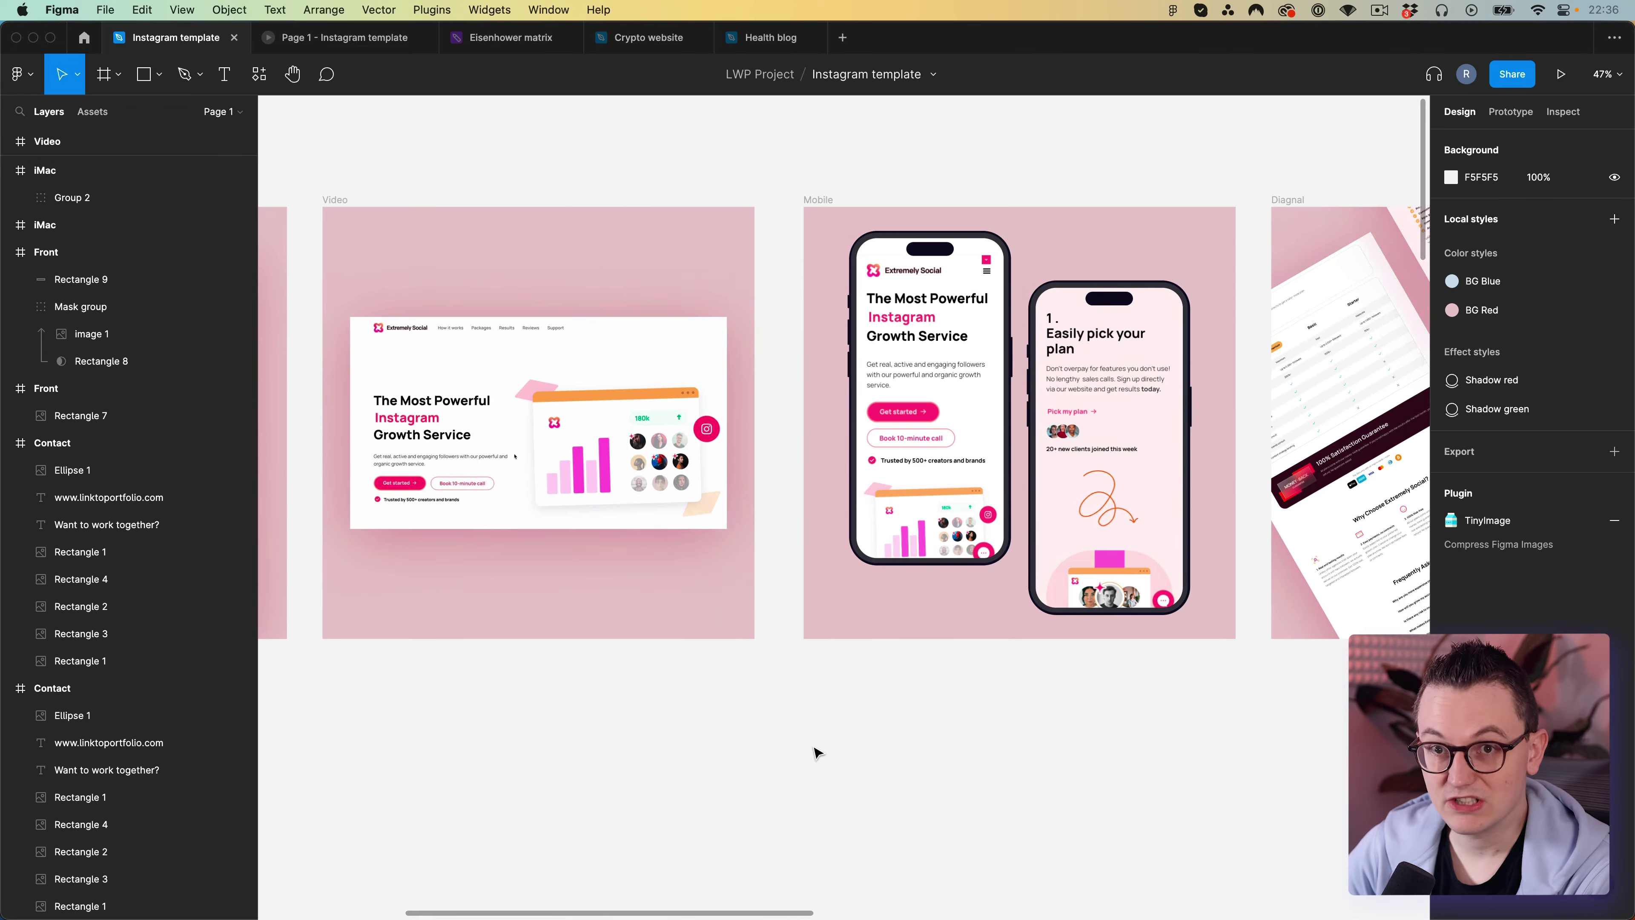
{"action": "scroll", "coordinate": [815, 752], "scroll_direction": "down", "scroll_amount": 10}
{"action": "scroll", "coordinate": [815, 752], "scroll_direction": "down", "scroll_amount": 5}
{"action": "scroll", "coordinate": [816, 752], "scroll_direction": "right", "scroll_amount": 15}
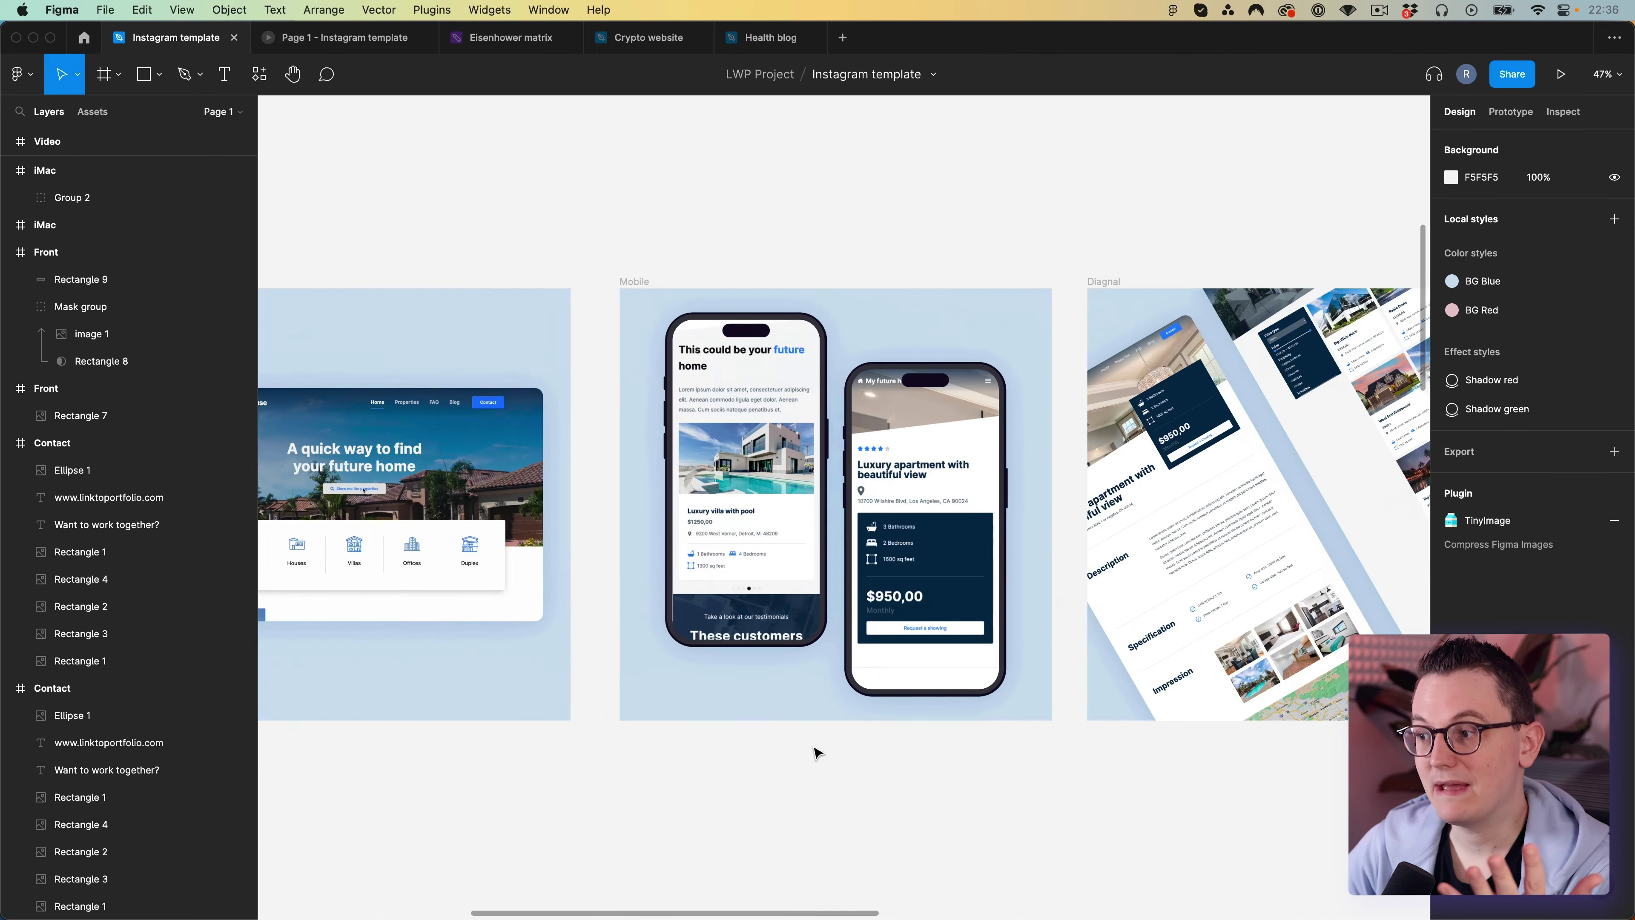
{"action": "scroll", "coordinate": [816, 753], "scroll_direction": "right", "scroll_amount": 10}
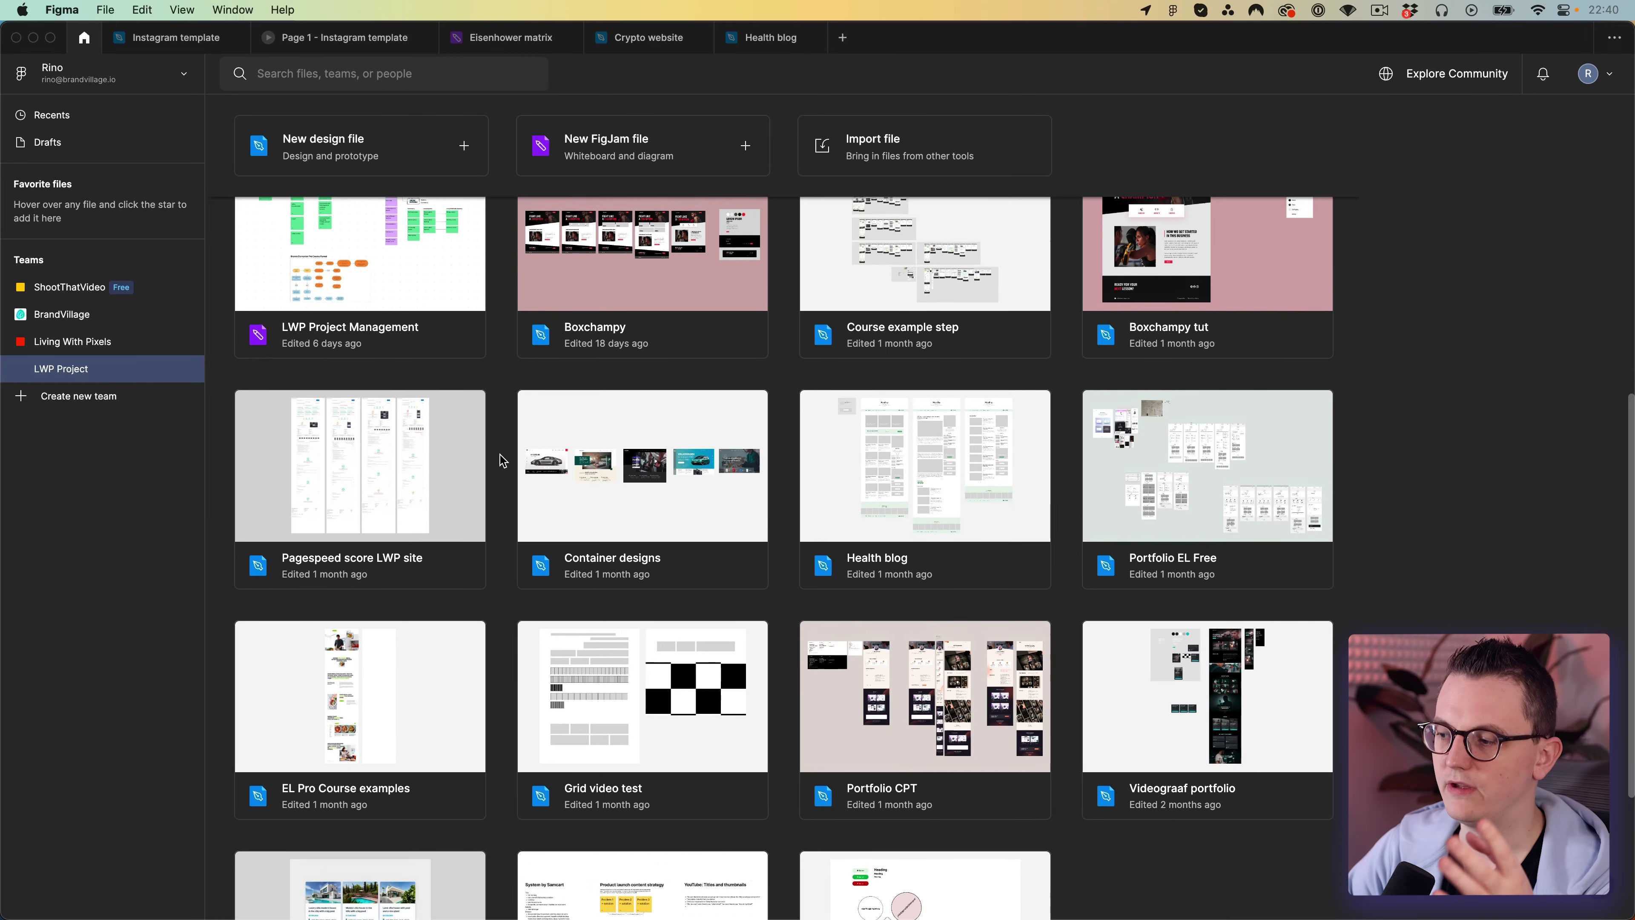
Browse the existing design files in the LWP Project team.
{"action": "scroll", "coordinate": [502, 460], "scroll_direction": "up", "scroll_amount": 2}
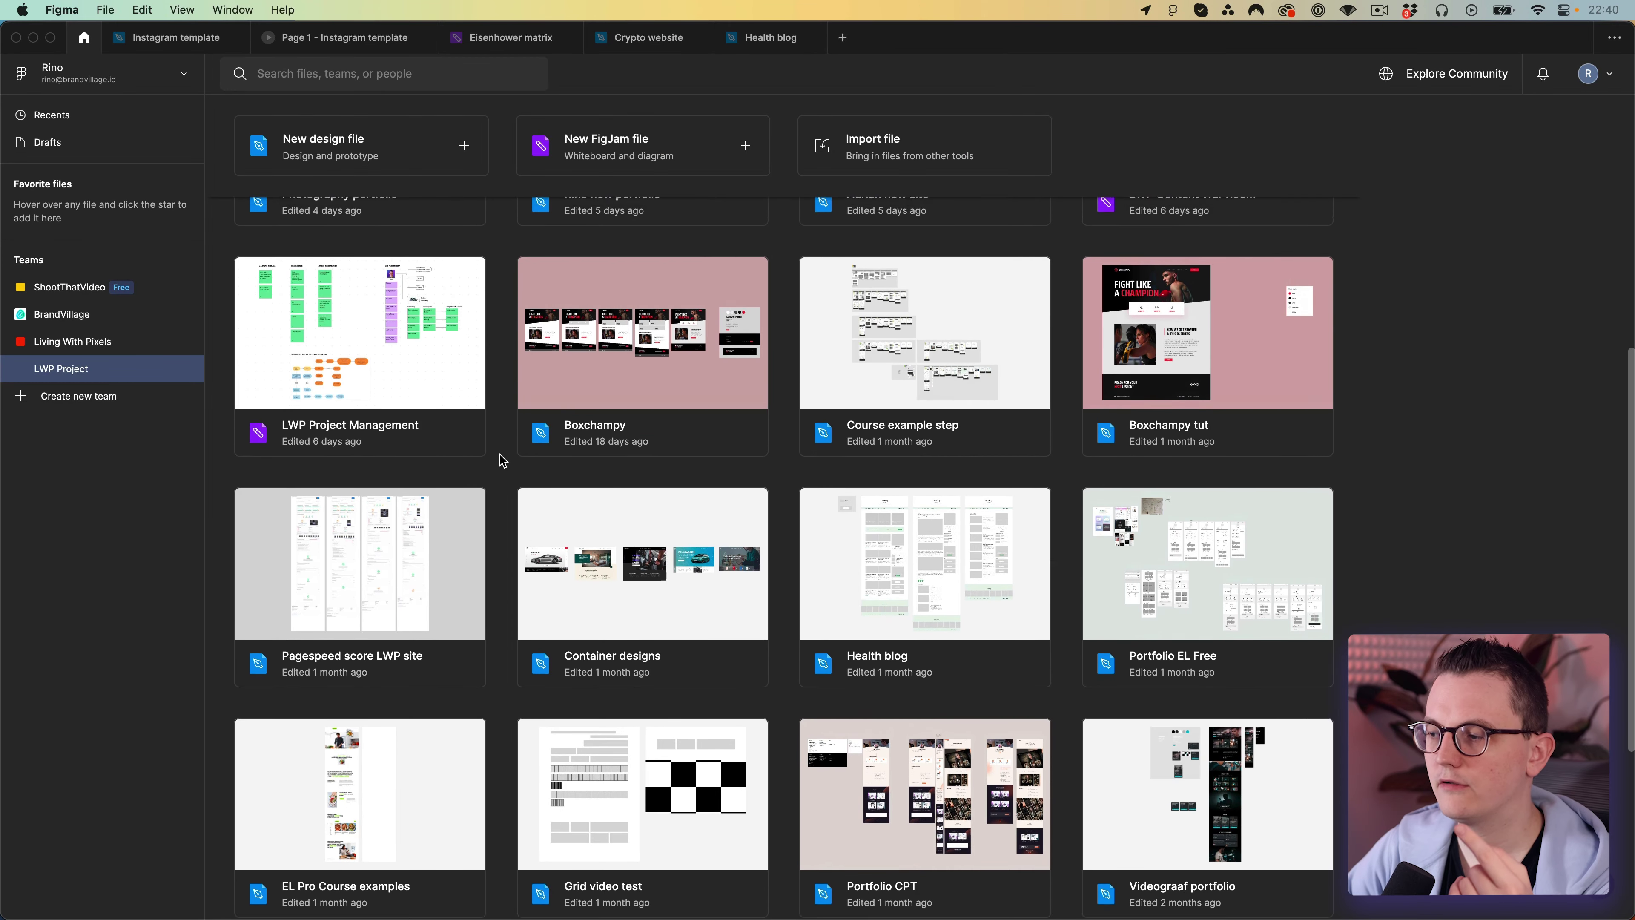
{"action": "scroll", "coordinate": [502, 460], "scroll_direction": "up", "scroll_amount": 4}
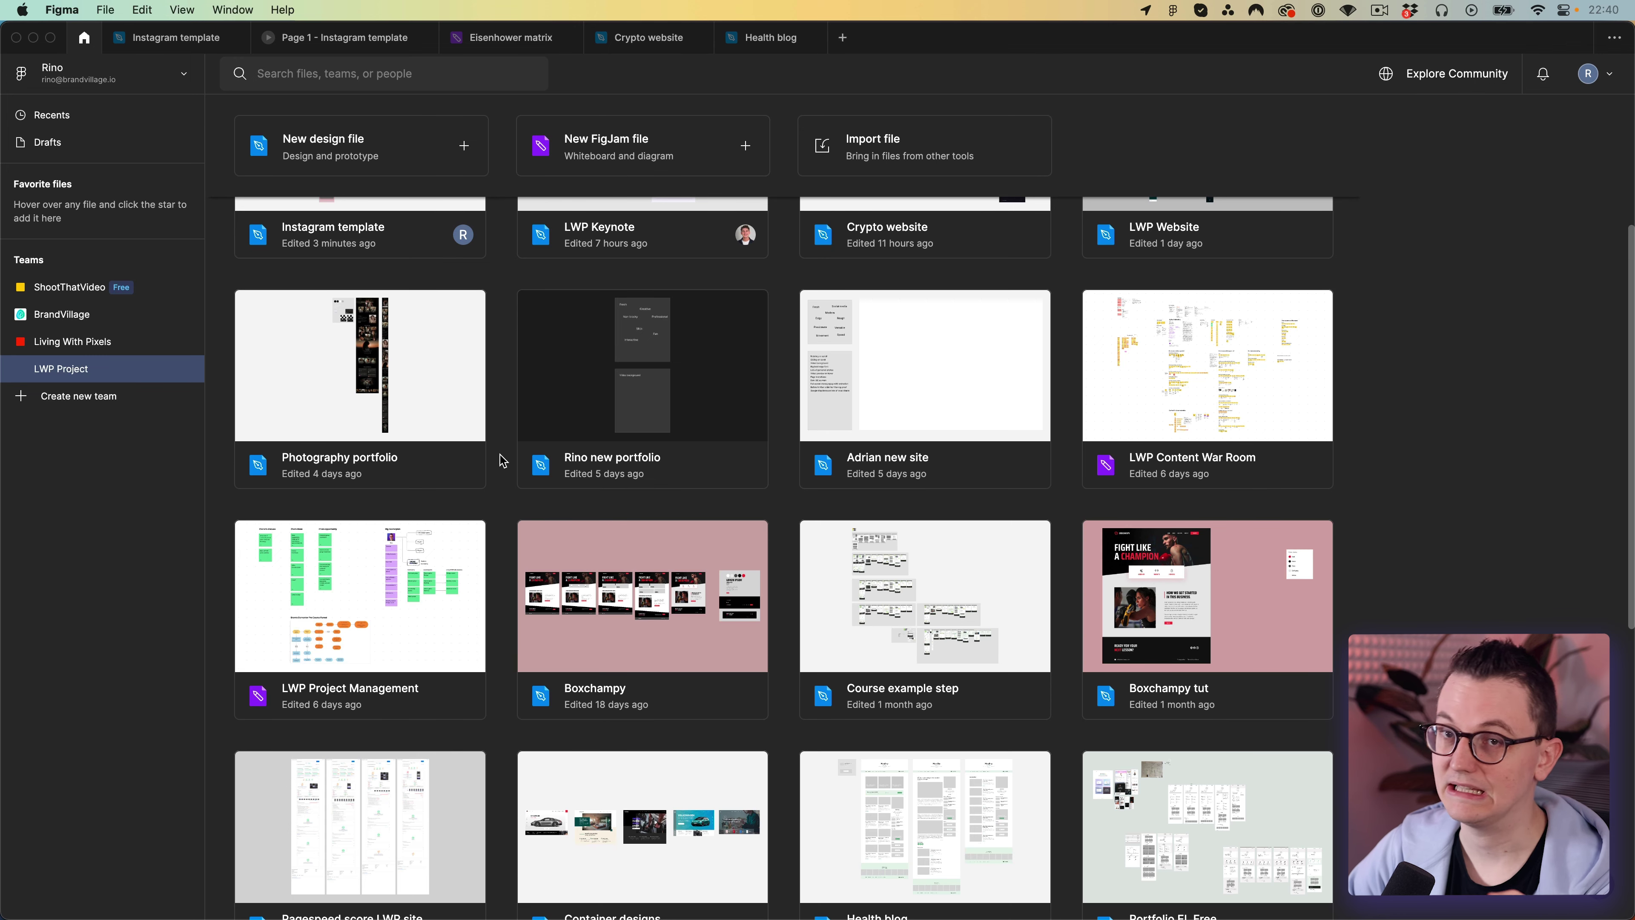
{"action": "scroll", "coordinate": [502, 460], "scroll_direction": "up", "scroll_amount": 1}
{"action": "scroll", "coordinate": [503, 451], "scroll_direction": "up", "scroll_amount": 1}
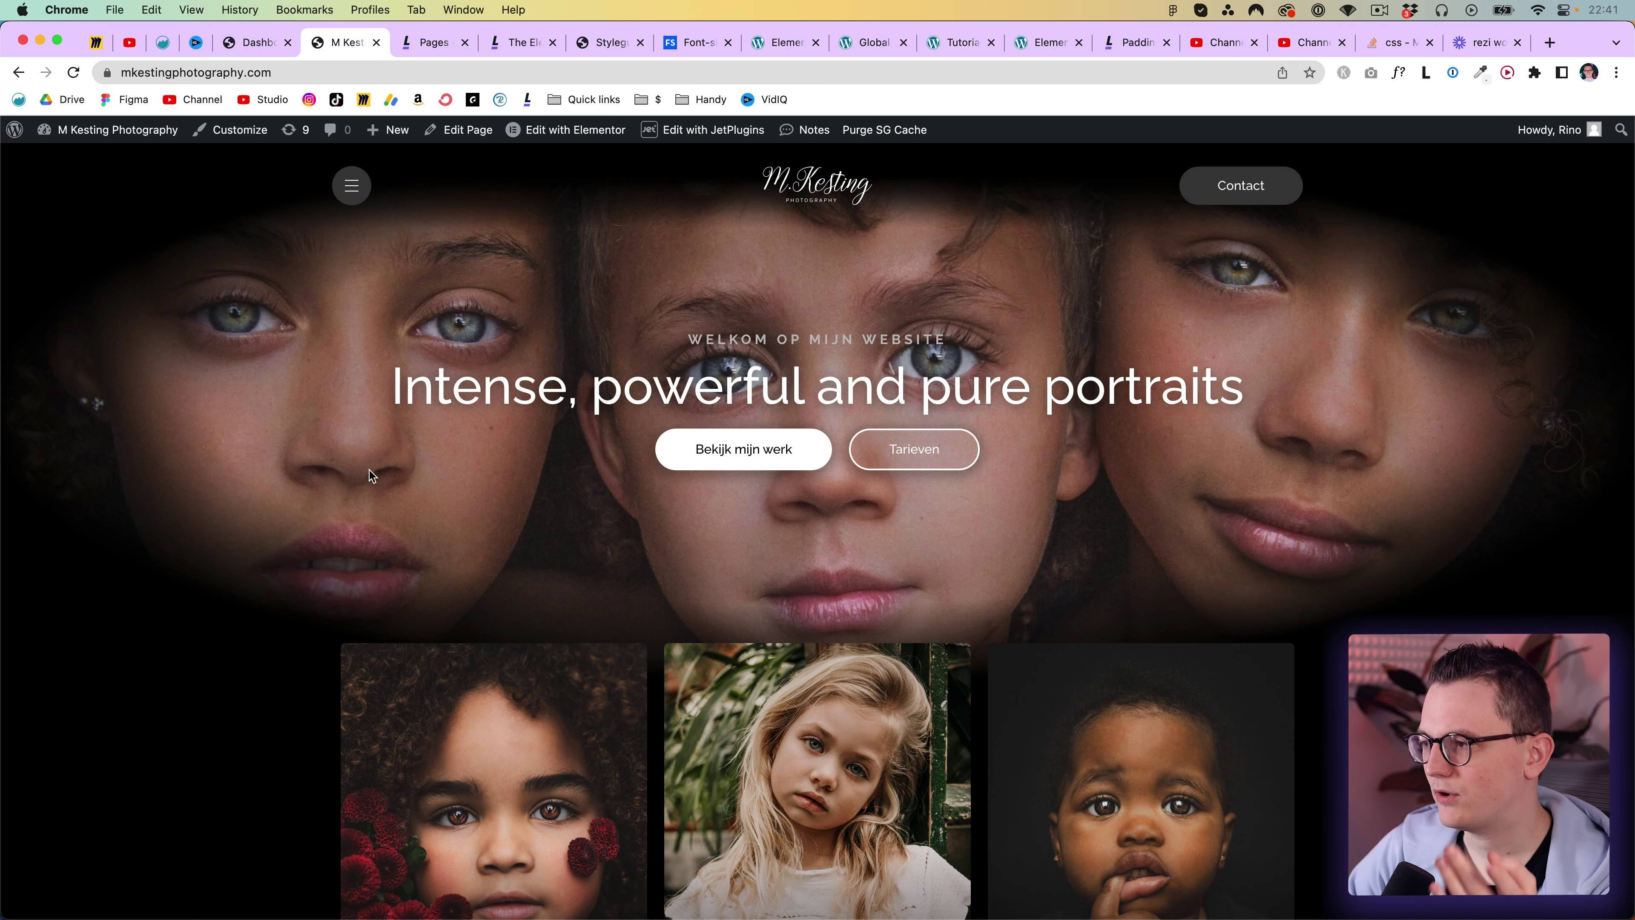
In Chrome, shift the browser window aside, then reload and review the photography portfolio homepage on mkestingphotography.com.
{"action": "left_click_drag", "start_coordinate": [4, 376], "coordinate": [448, 379]}
{"action": "scroll", "coordinate": [541, 399], "scroll_direction": "down", "scroll_amount": 5}
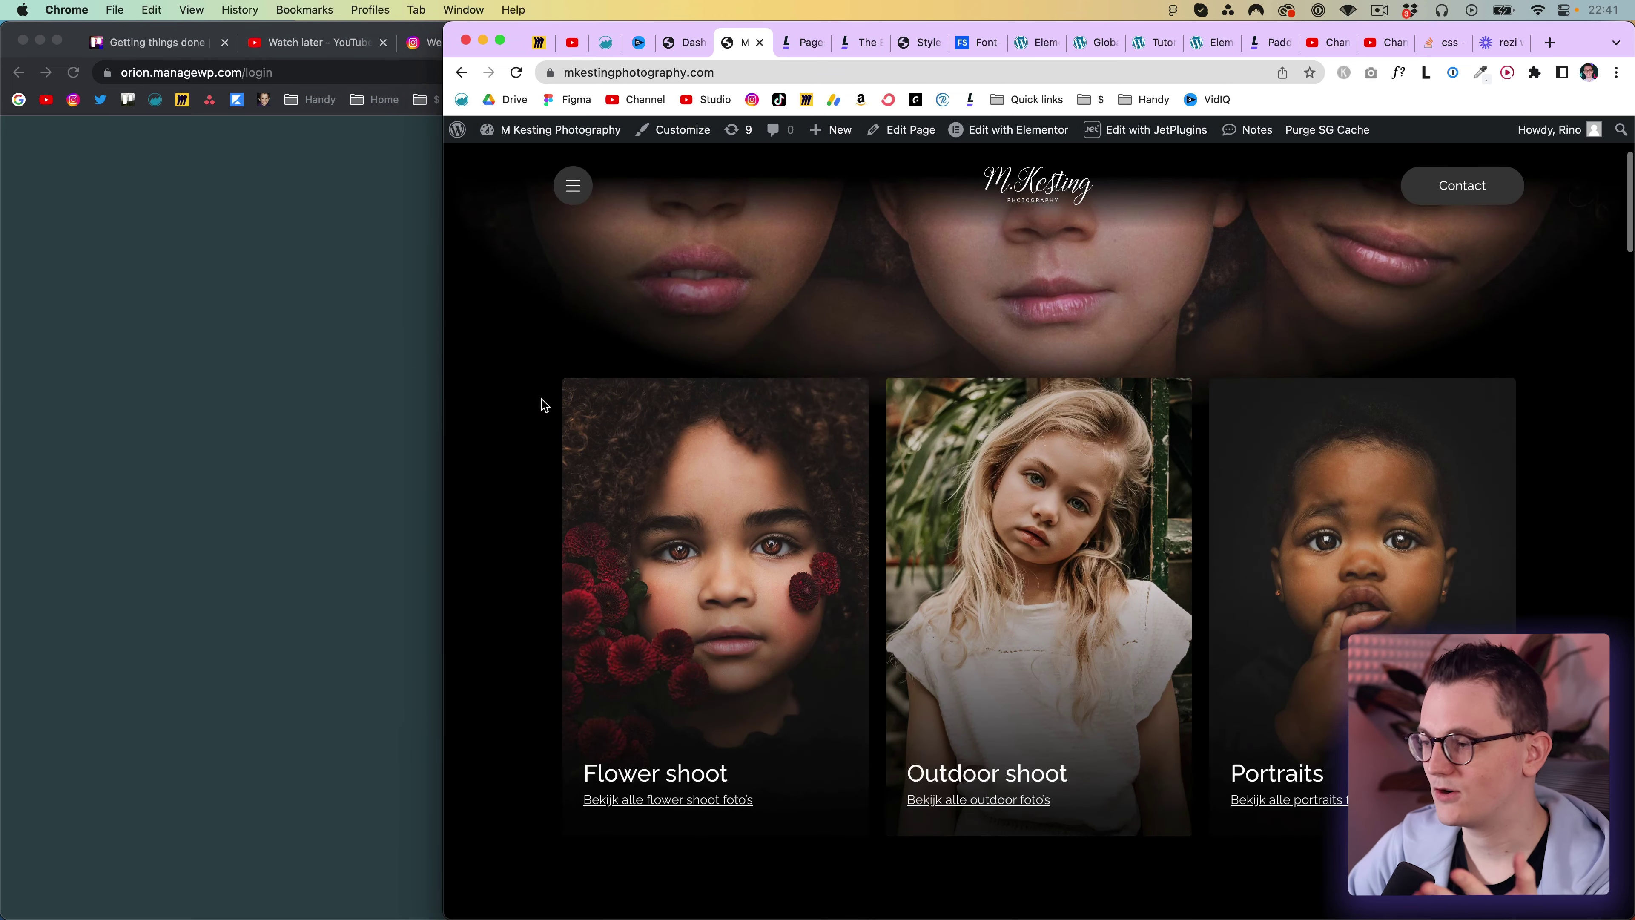
{"action": "scroll", "coordinate": [541, 405], "scroll_direction": "down", "scroll_amount": 4}
{"action": "key", "text": "super+r"}
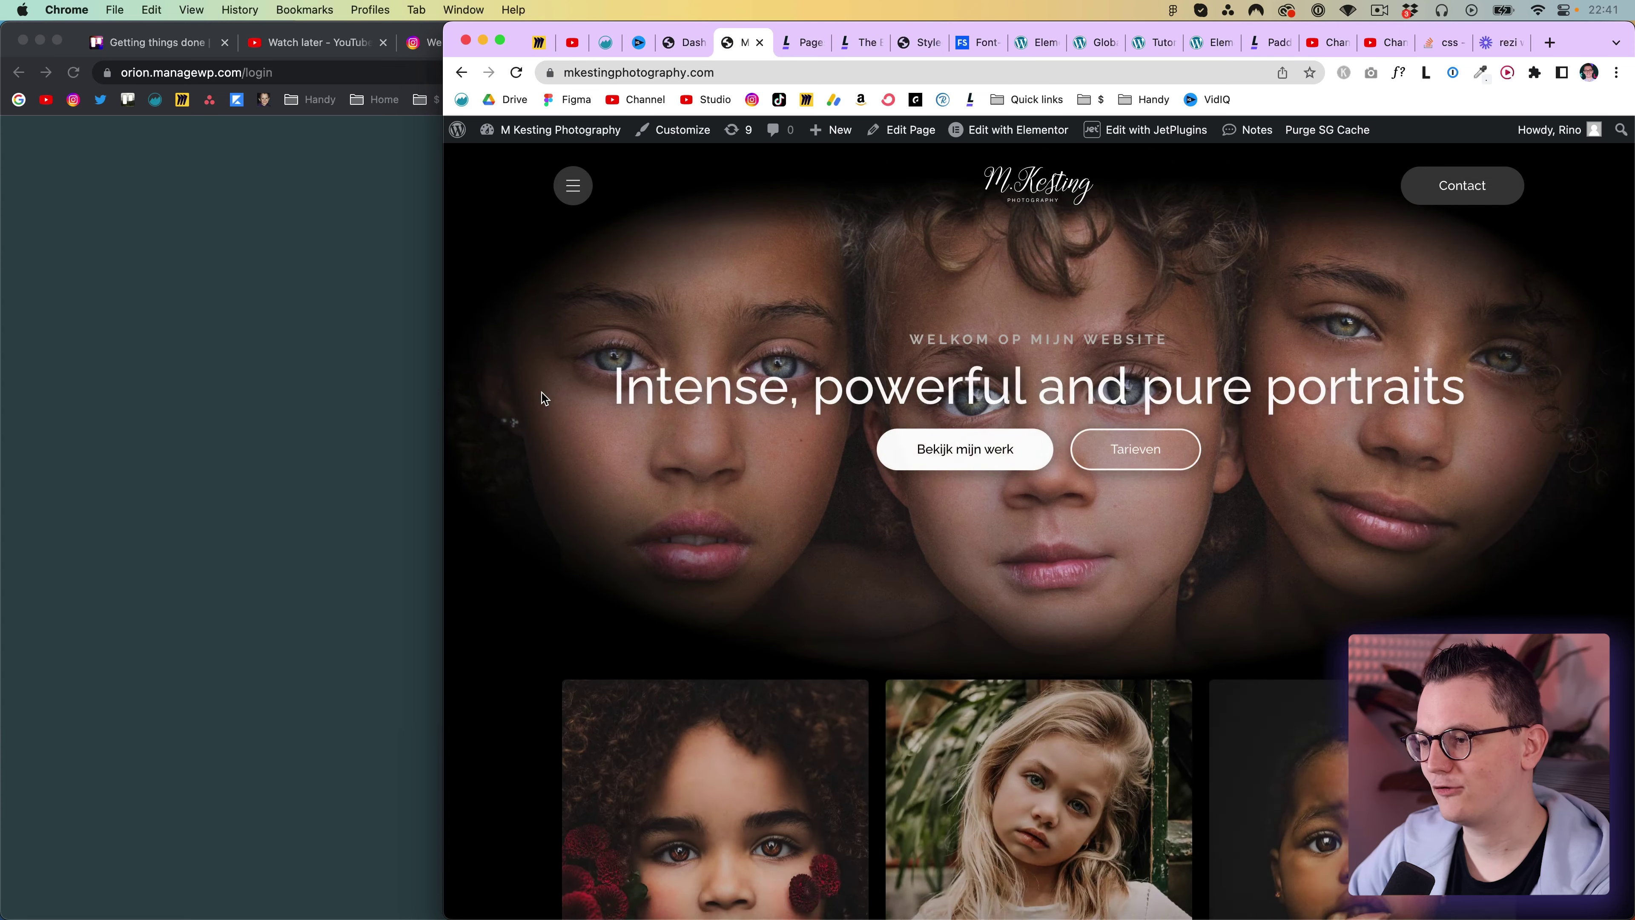
{"action": "scroll", "coordinate": [541, 399], "scroll_direction": "down", "scroll_amount": 6}
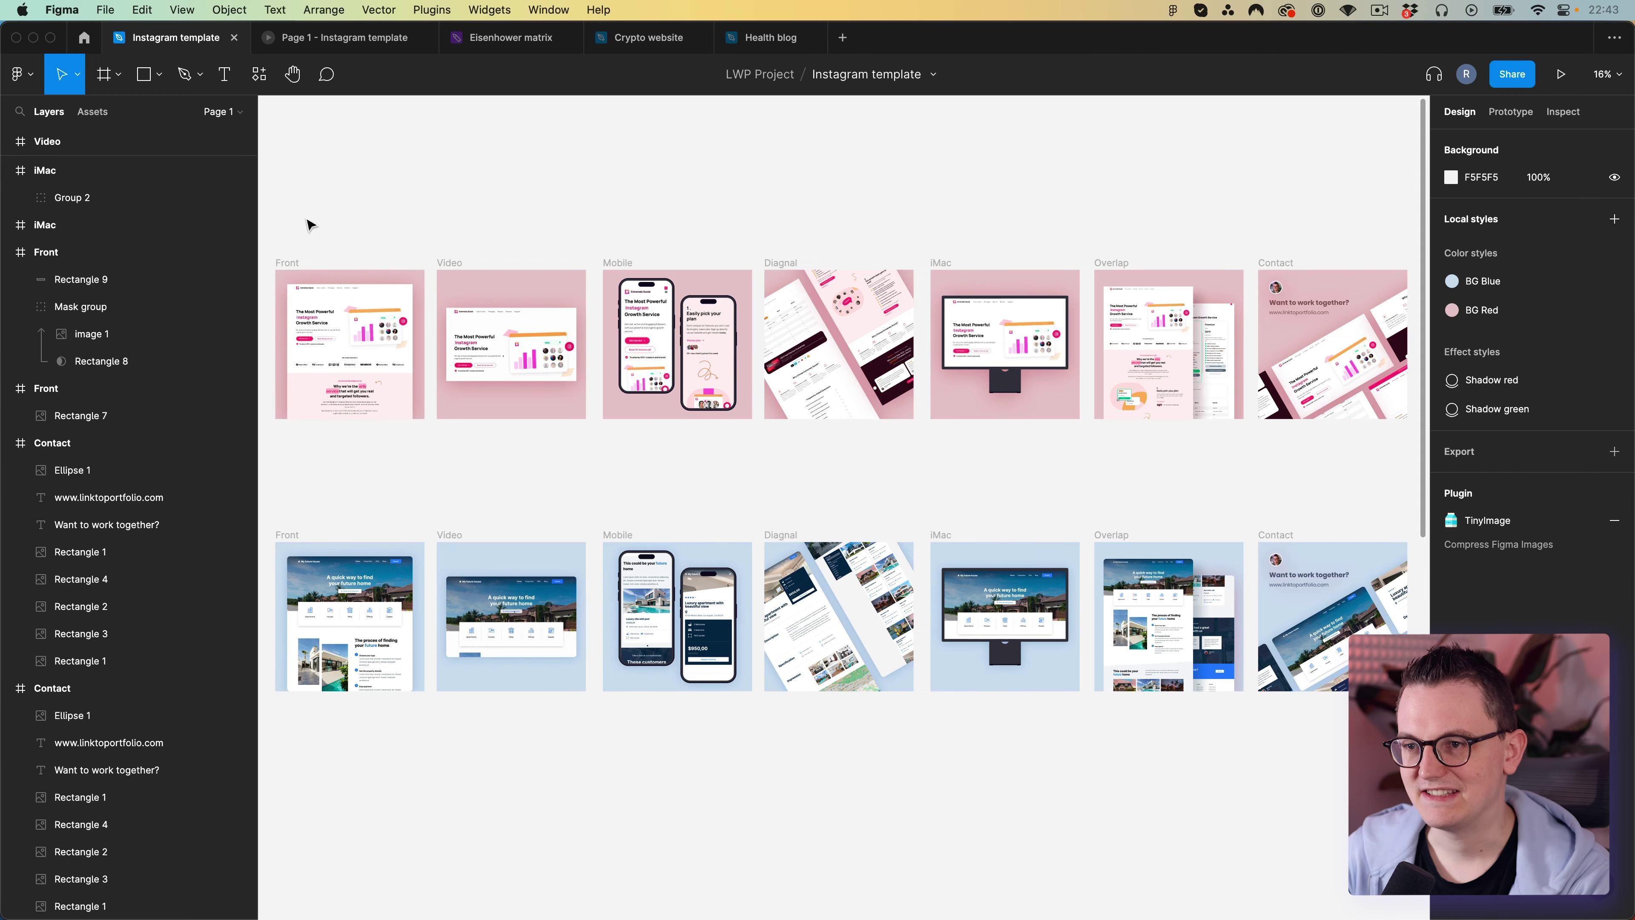
Back in Figma, inspect the pink row of Instagram frames, starting with the Front frame and continuing to Video and Mobile.
{"action": "left_click_drag", "start_coordinate": [268, 230], "coordinate": [1412, 460]}
{"action": "left_click", "coordinate": [298, 269]}
{"action": "scroll", "coordinate": [299, 269], "scroll_direction": "up", "scroll_amount": 3}
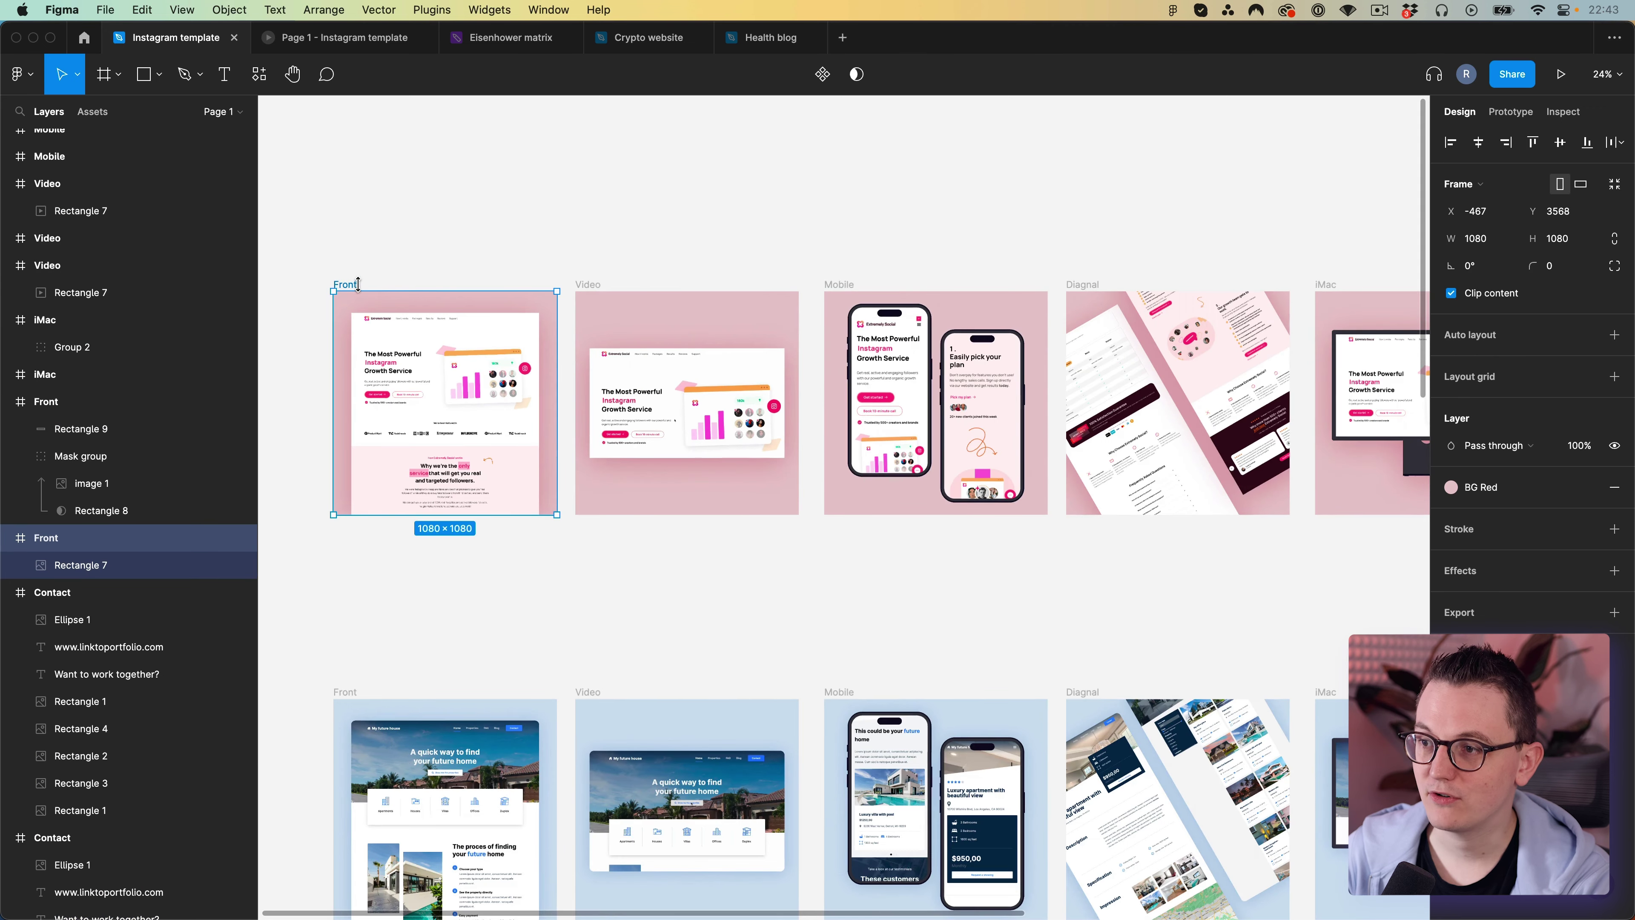
{"action": "scroll", "coordinate": [361, 287], "scroll_direction": "up", "scroll_amount": 3}
{"action": "scroll", "coordinate": [644, 240], "scroll_direction": "right", "scroll_amount": 2}
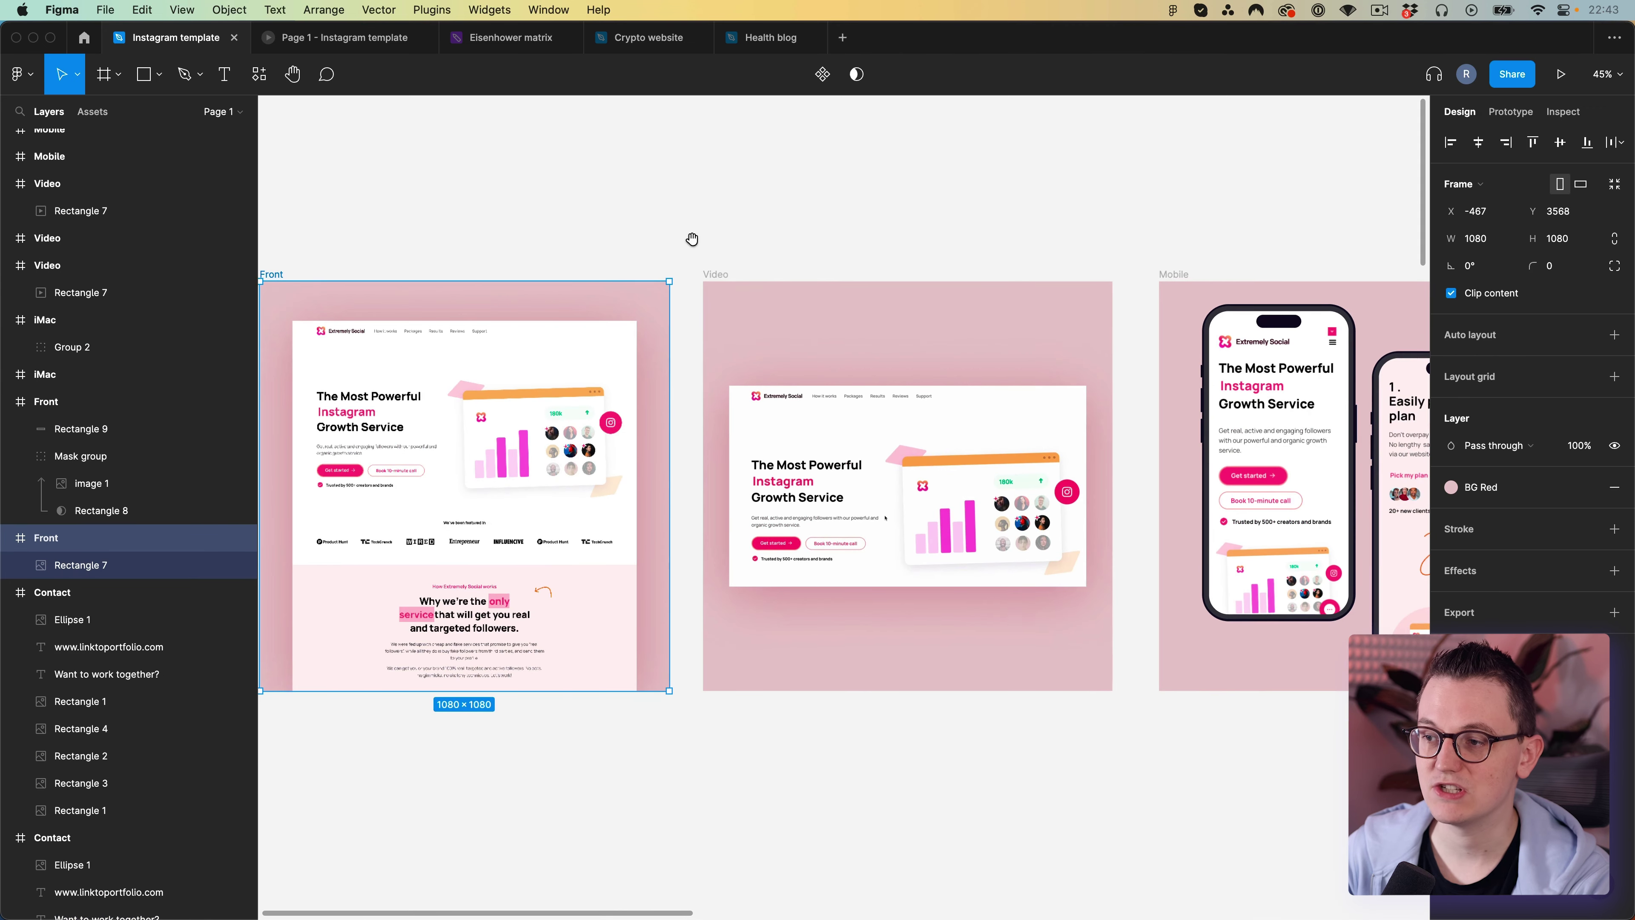
{"action": "left_click", "coordinate": [705, 245]}
{"action": "left_click_drag", "start_coordinate": [733, 241], "coordinate": [540, 245]}
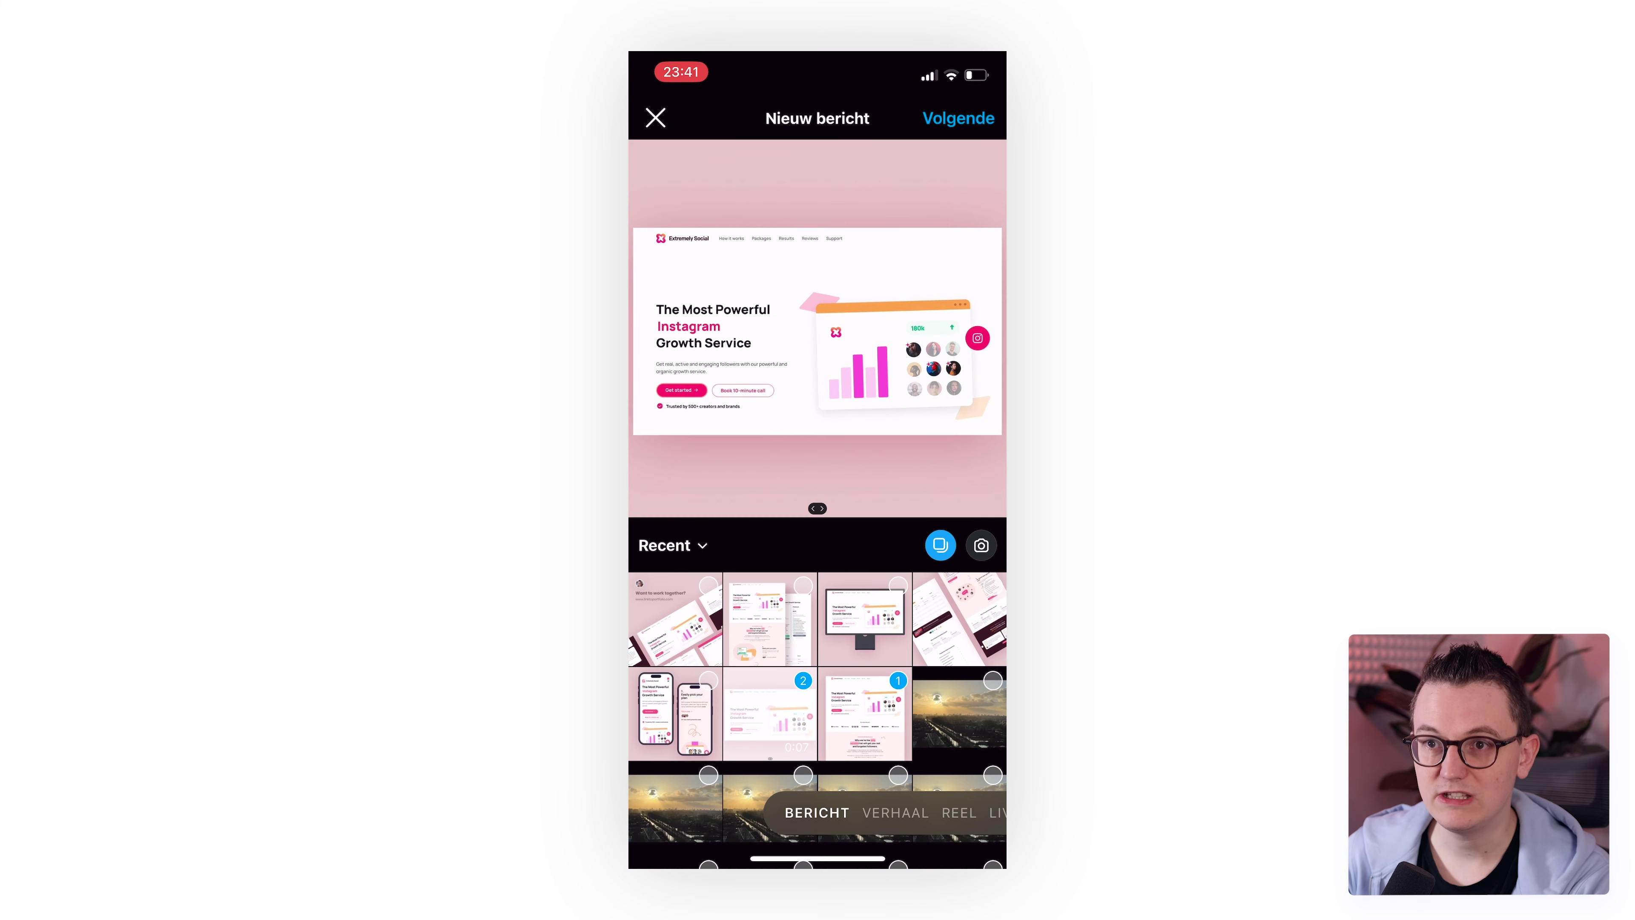
In the Instagram phone app, add the mobile, diagonal and iMac images to the new carousel post.
{"action": "left_click", "coordinate": [675, 714]}
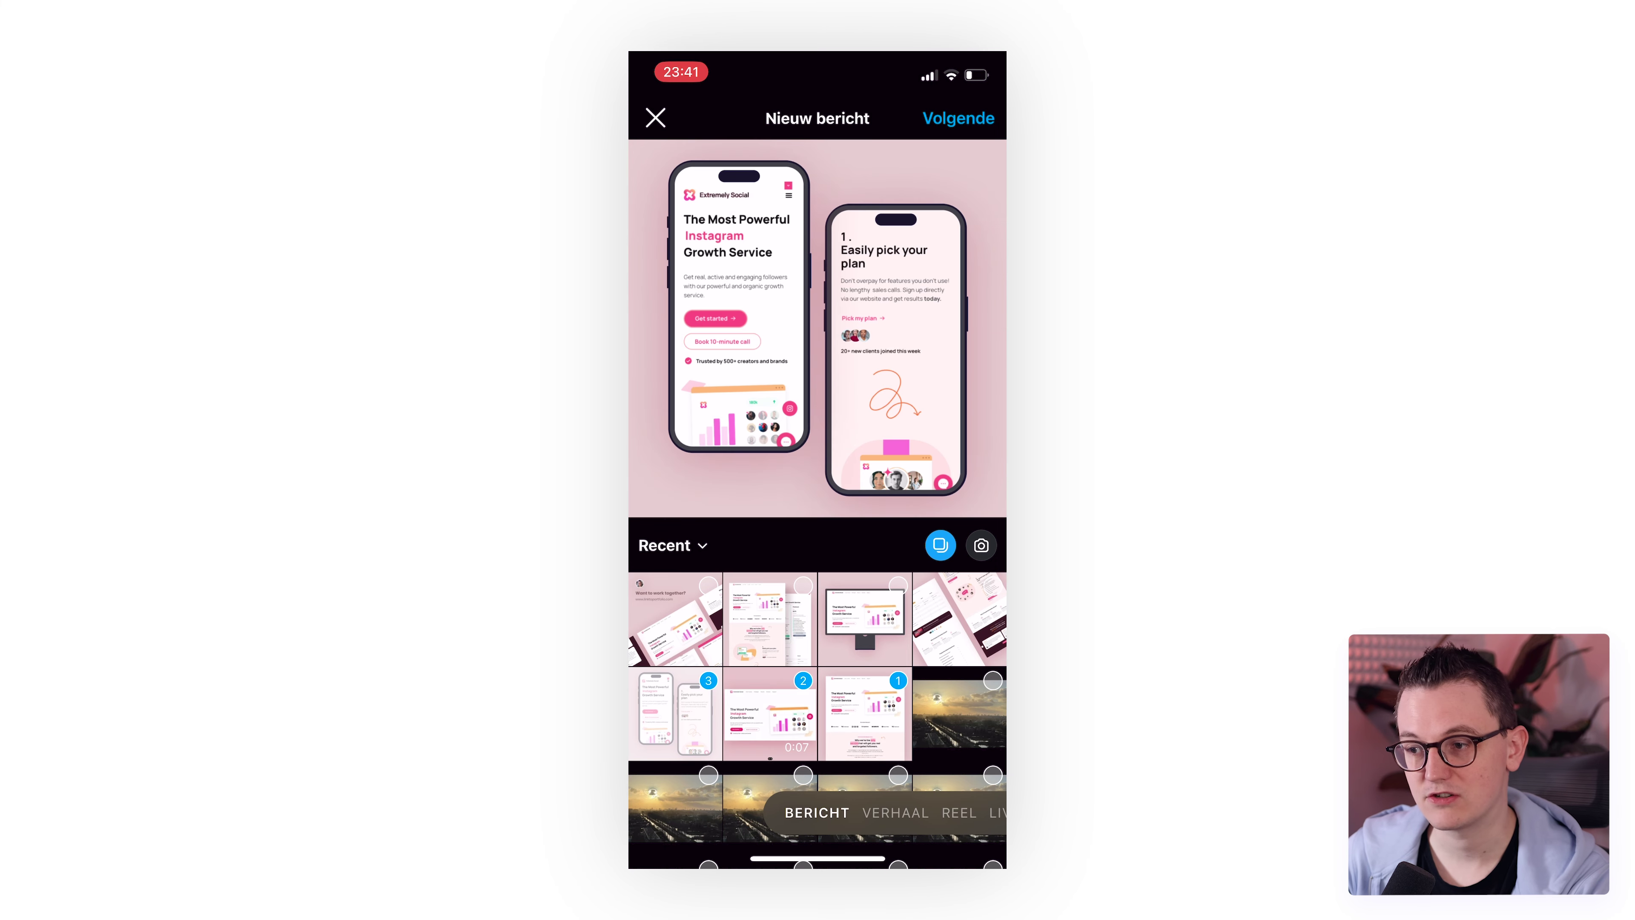
{"action": "left_click", "coordinate": [960, 619]}
{"action": "left_click", "coordinate": [864, 620]}
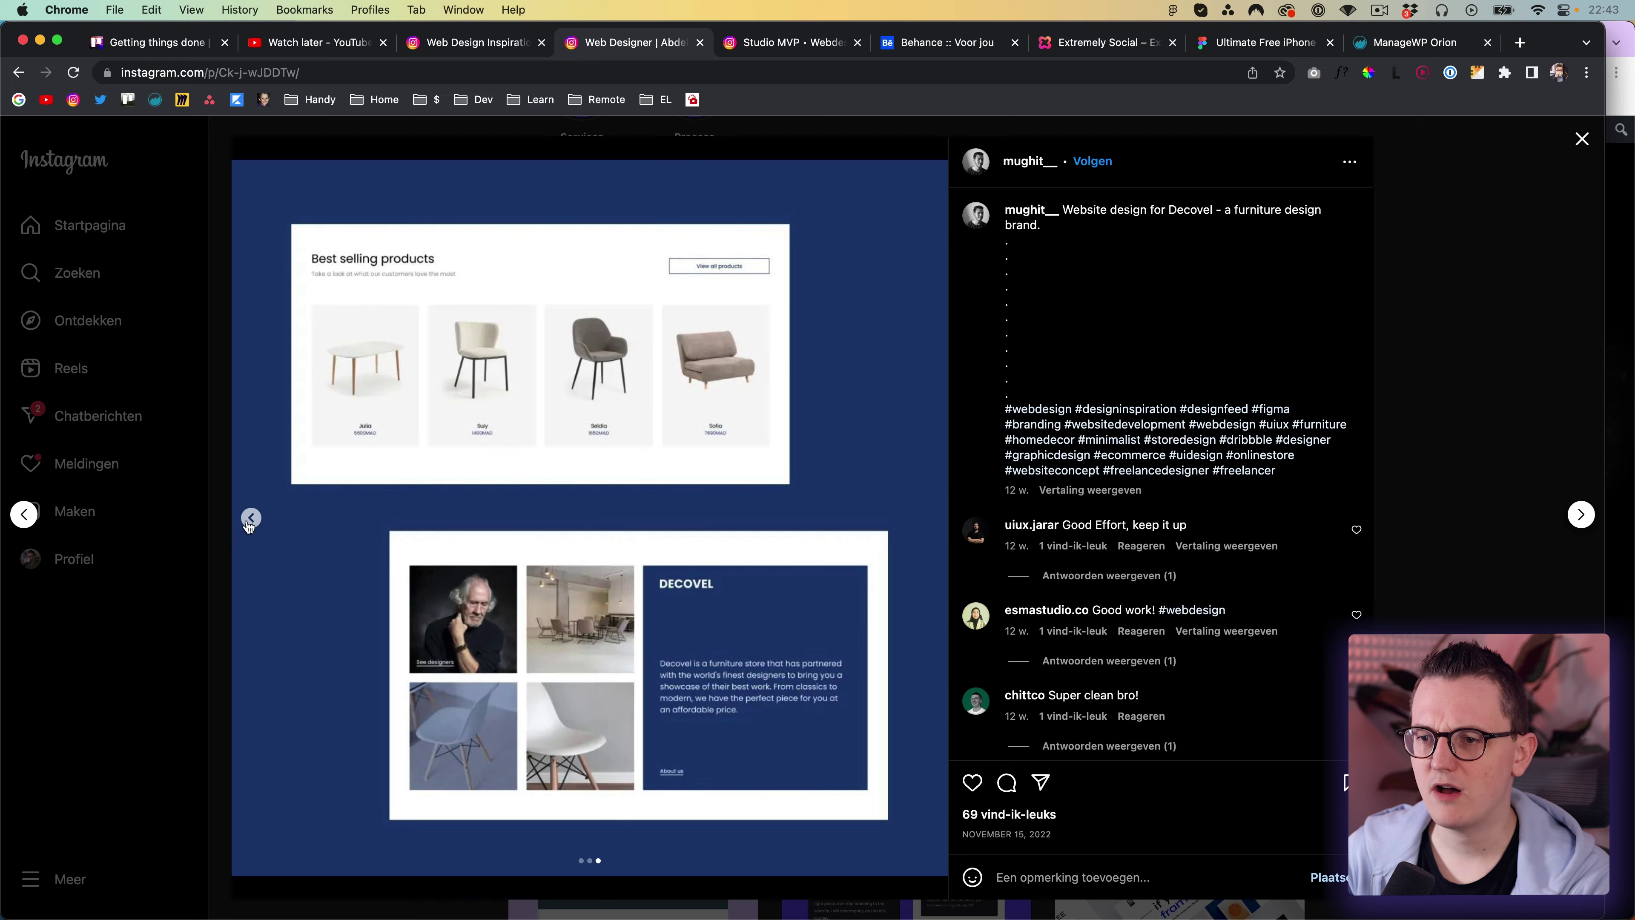
In Chrome, look back through the carousel images of the Decovel furniture website post on Instagram.
{"action": "left_click", "coordinate": [250, 518]}
{"action": "left_click", "coordinate": [250, 518]}
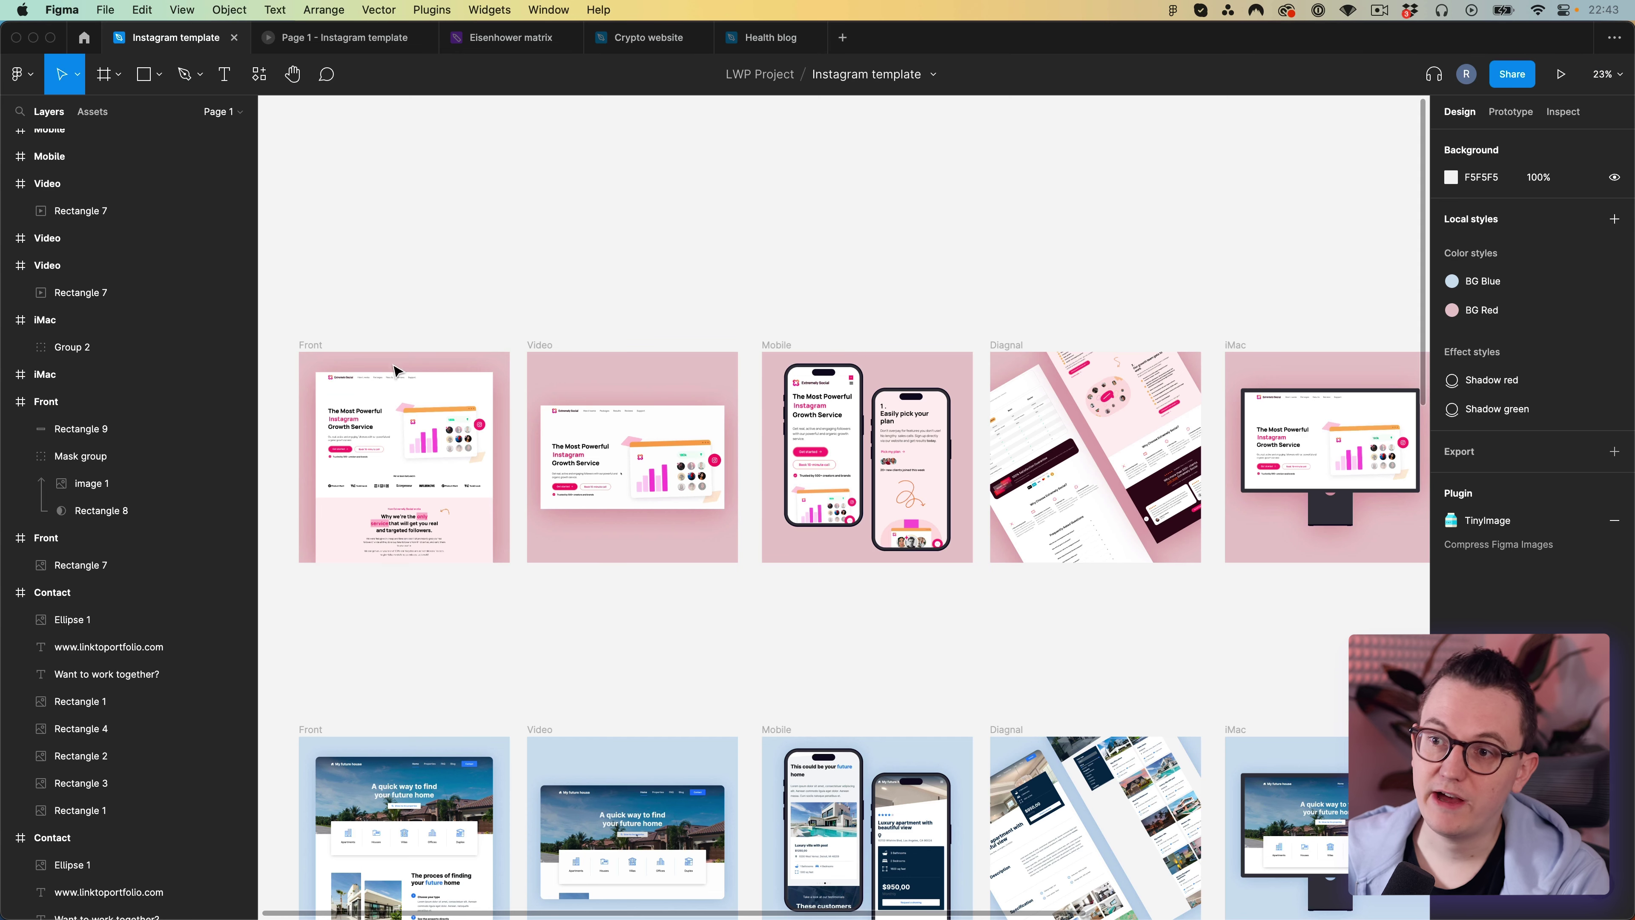
In Figma, insert a new frame using the 1080 × 1080 Instagram post preset for social media.
{"action": "left_click", "coordinate": [313, 346]}
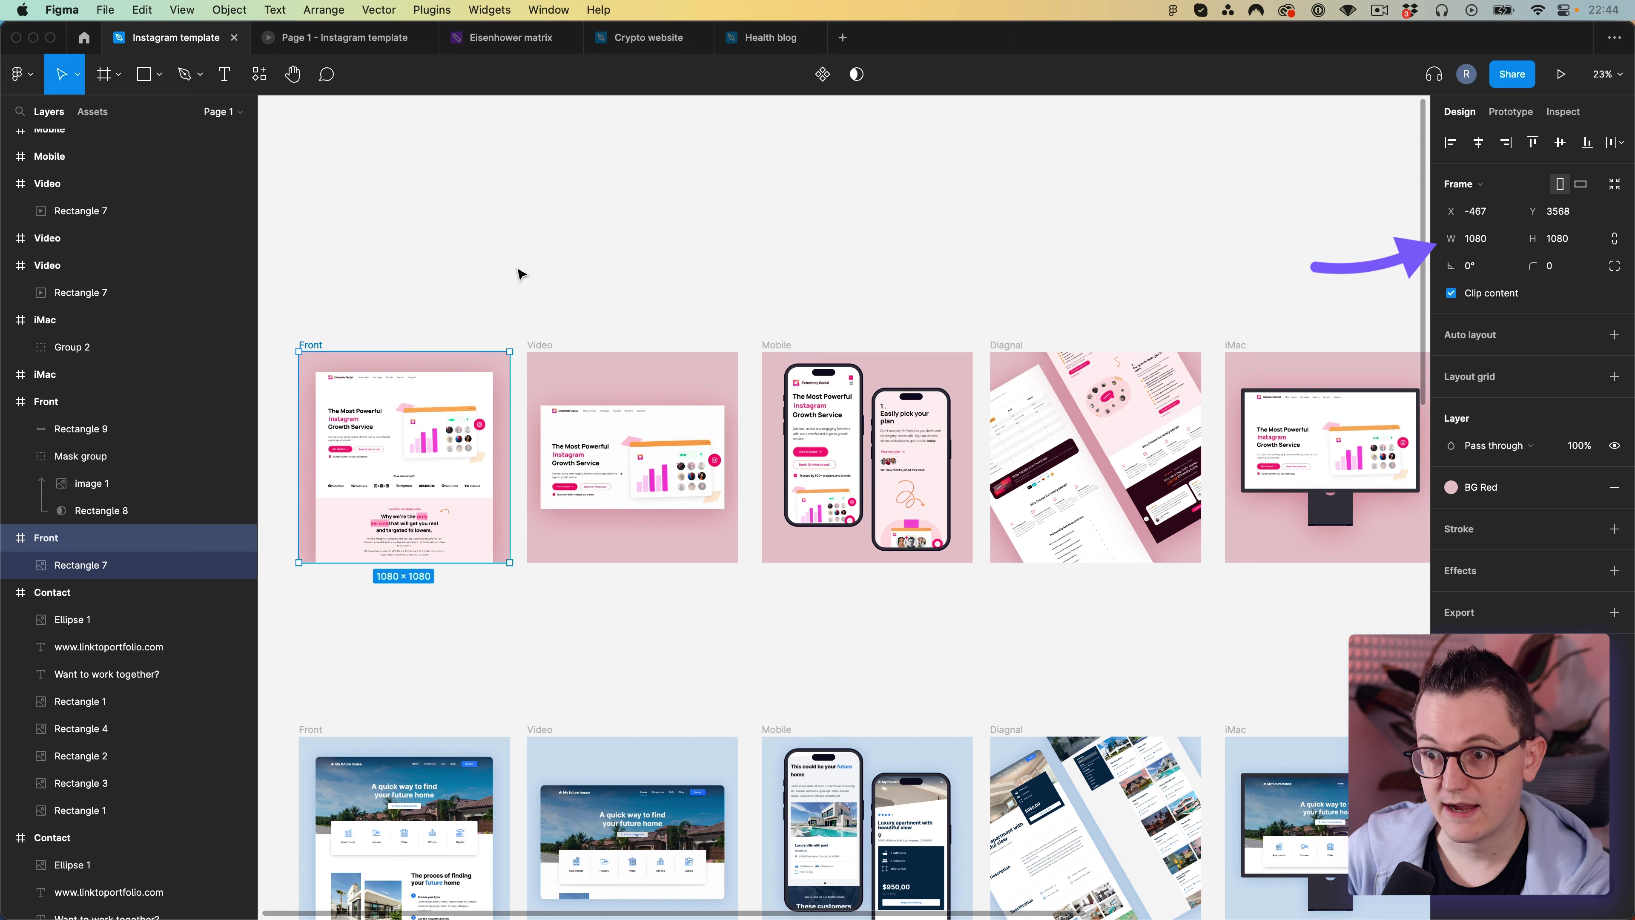
{"action": "scroll", "coordinate": [281, 448], "scroll_direction": "up", "scroll_amount": 5}
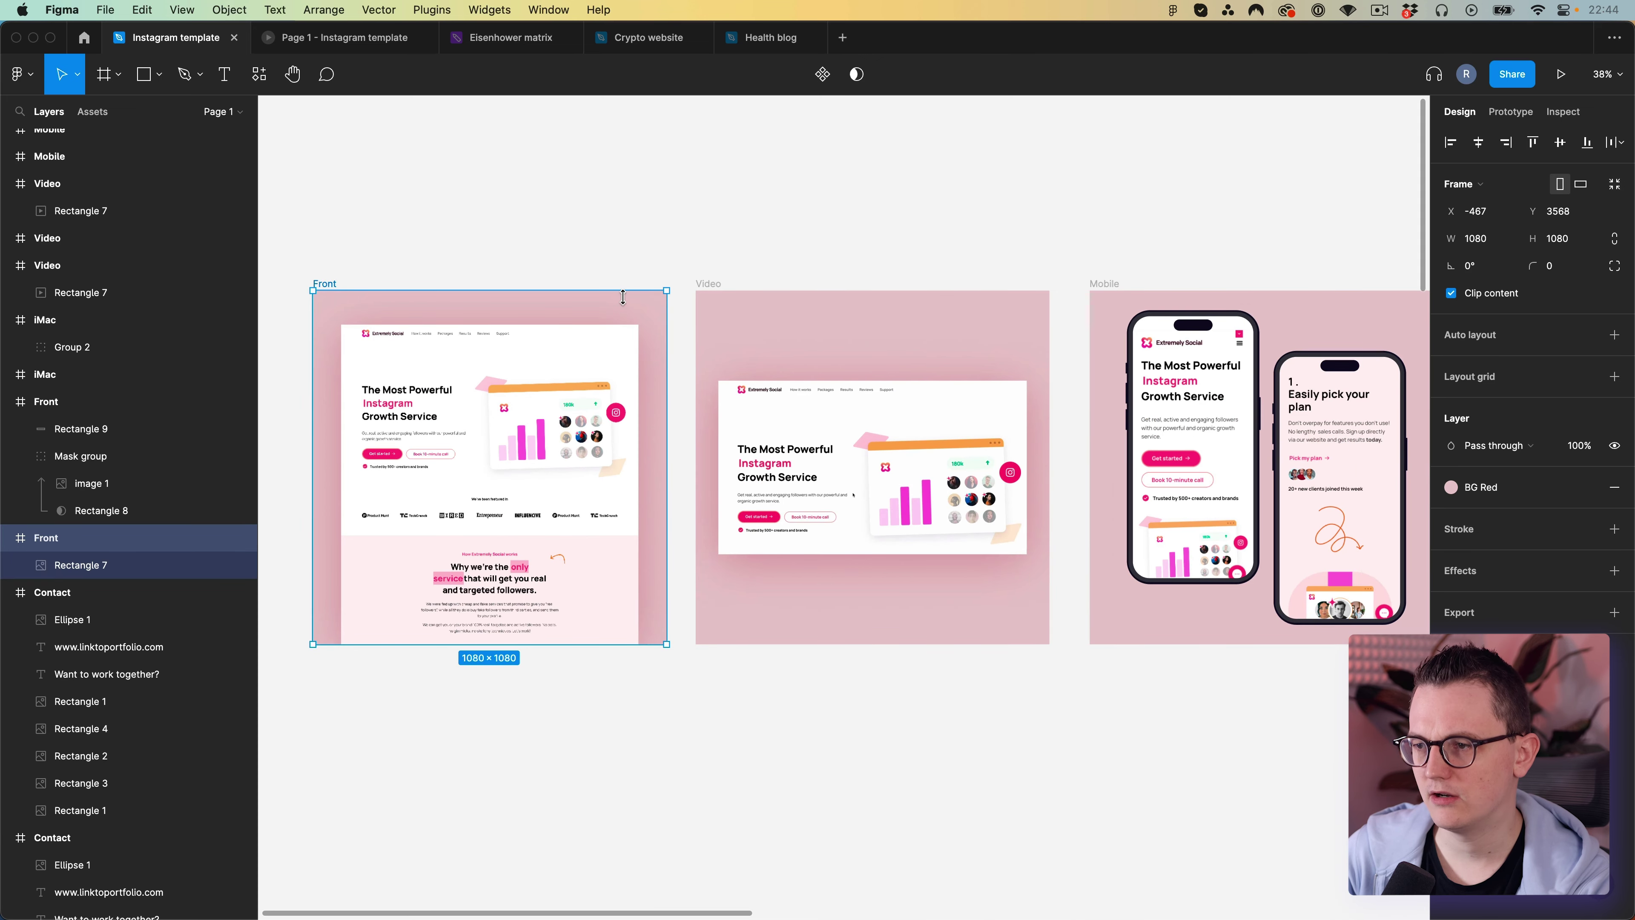
{"action": "left_click", "coordinate": [537, 729]}
{"action": "scroll", "coordinate": [537, 730], "scroll_direction": "down", "scroll_amount": 3}
{"action": "left_click", "coordinate": [159, 74]}
{"action": "left_click", "coordinate": [116, 79]}
{"action": "left_click", "coordinate": [119, 78]}
{"action": "left_click", "coordinate": [1493, 226]}
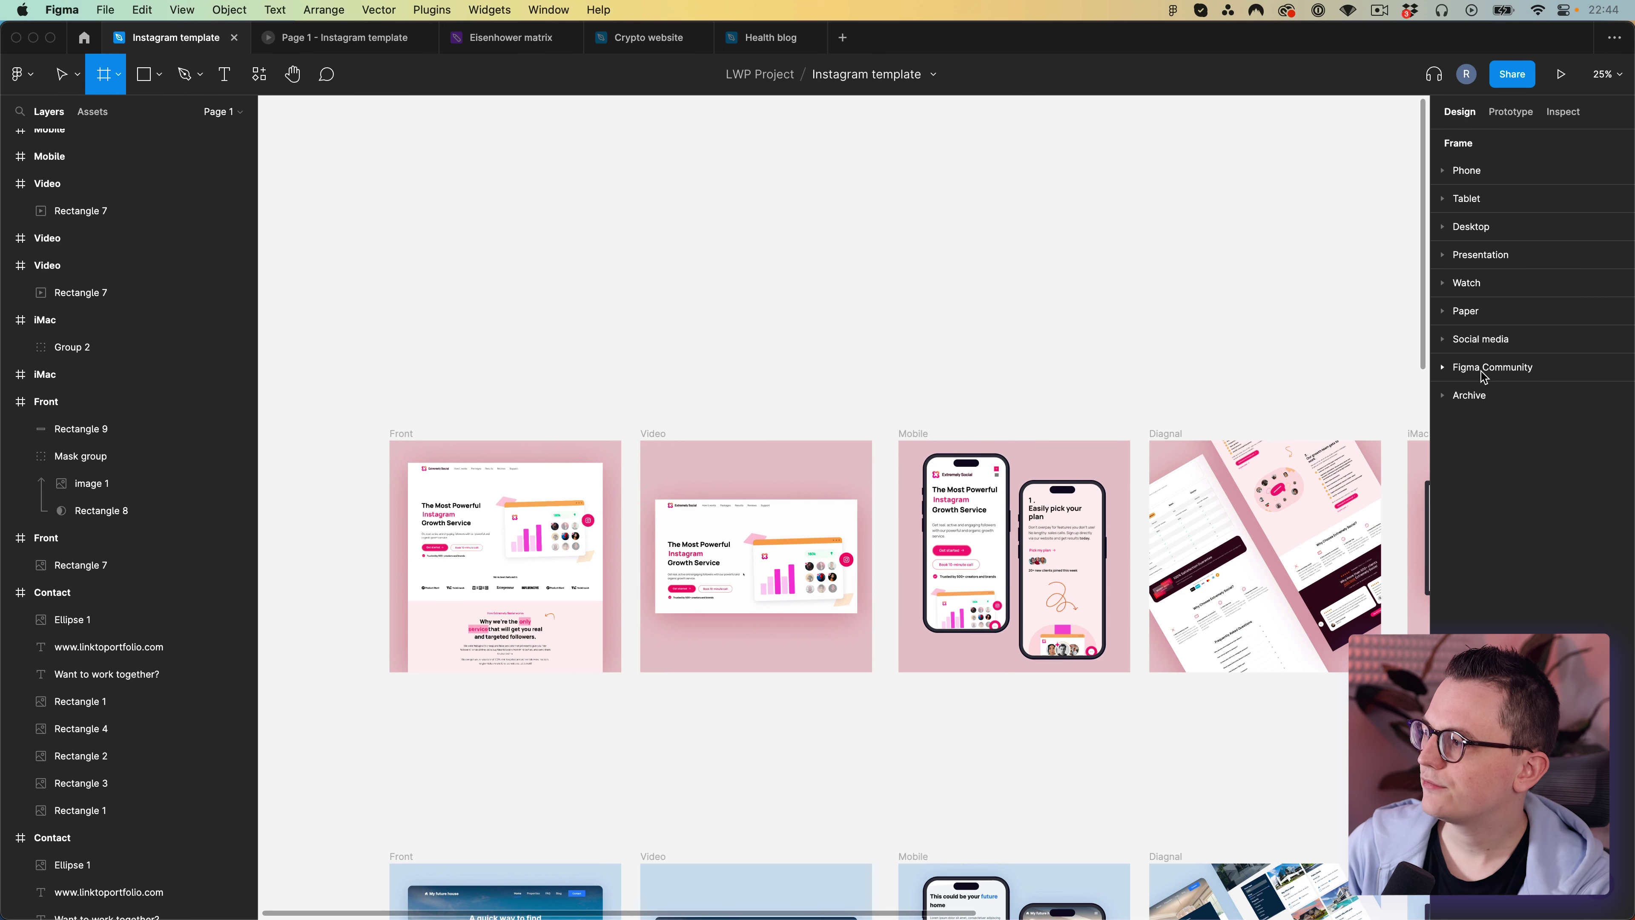
{"action": "left_click", "coordinate": [1483, 342]}
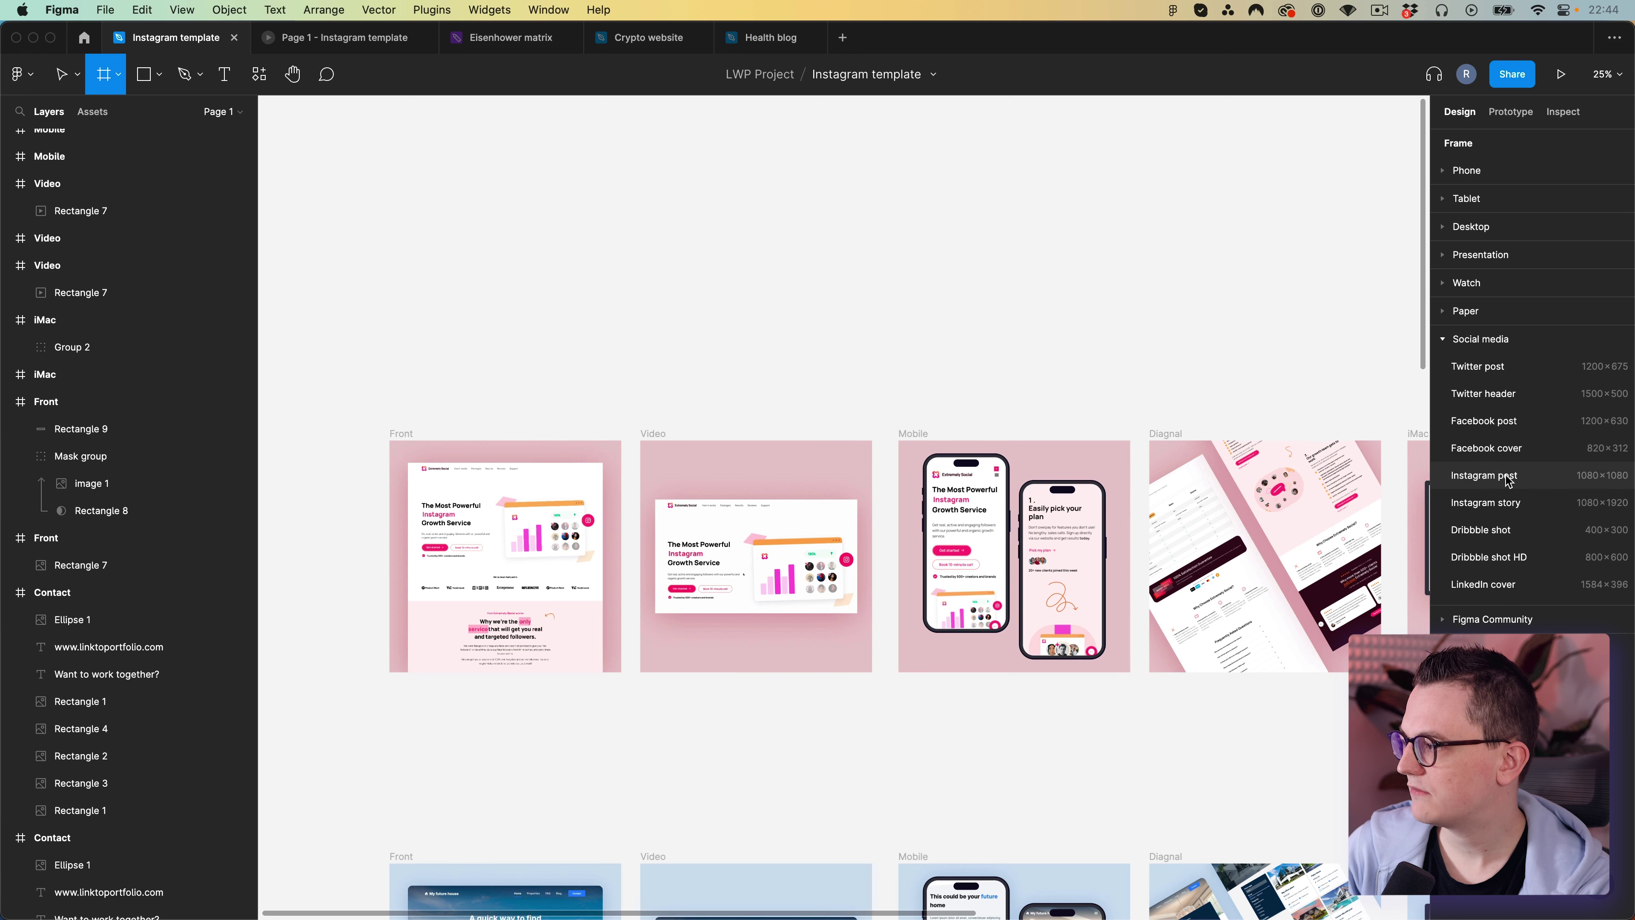
{"action": "left_click", "coordinate": [1484, 475]}
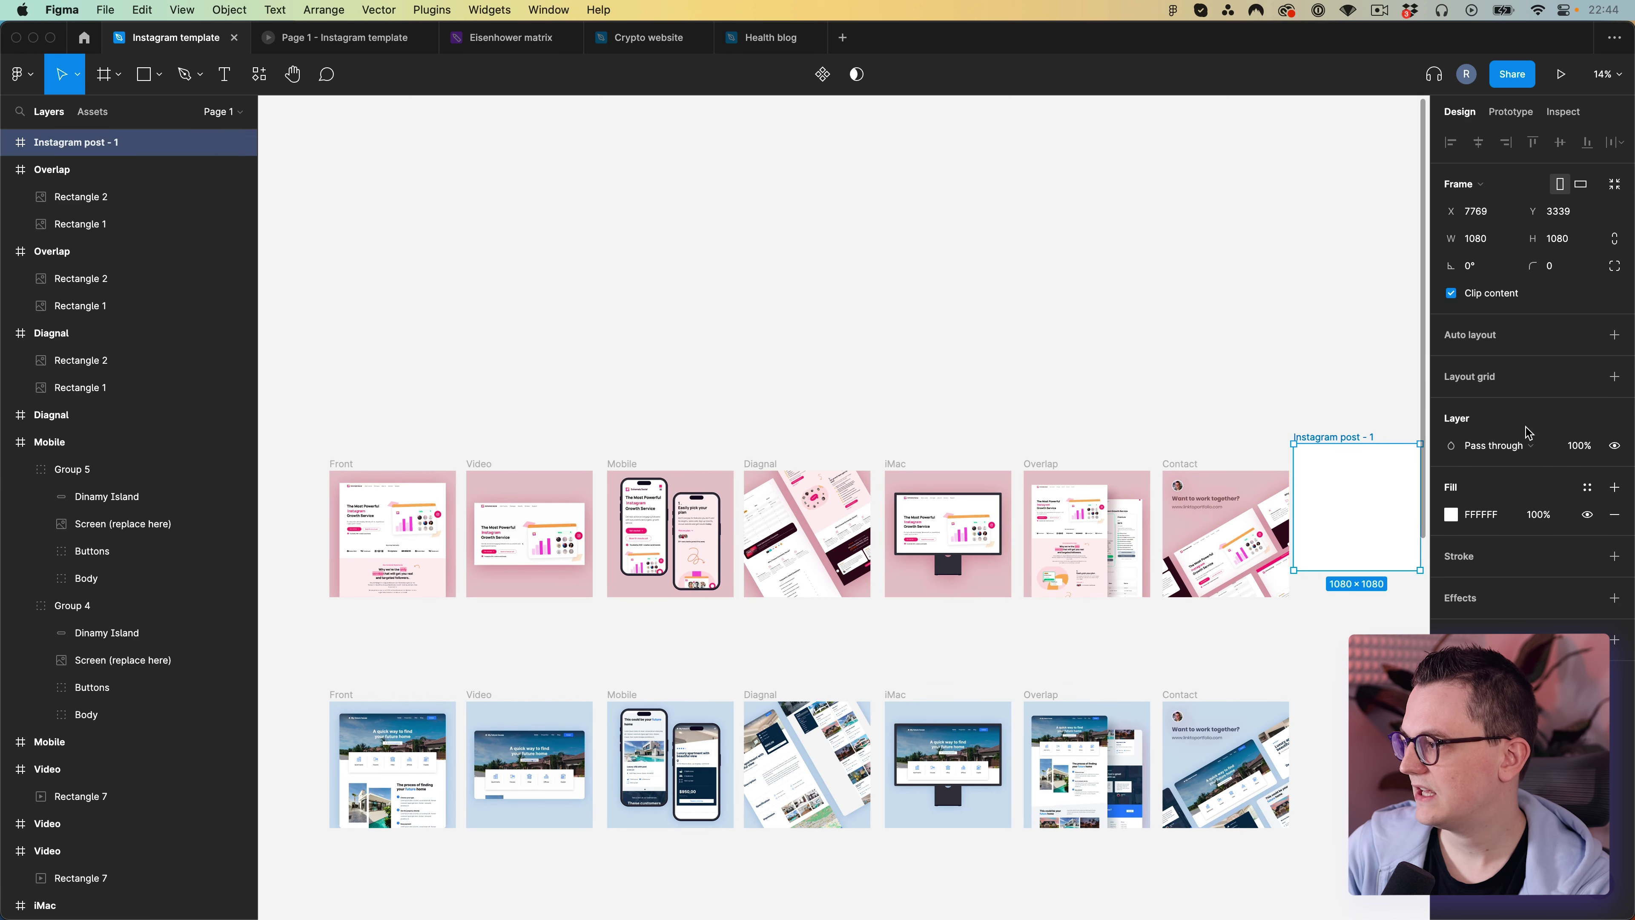
Move the new Instagram post frame above the pink Front frame, aligned with it, and set its fill to E1D3CC.
{"action": "left_click", "coordinate": [1326, 356]}
{"action": "left_click_drag", "start_coordinate": [1342, 444], "coordinate": [379, 318]}
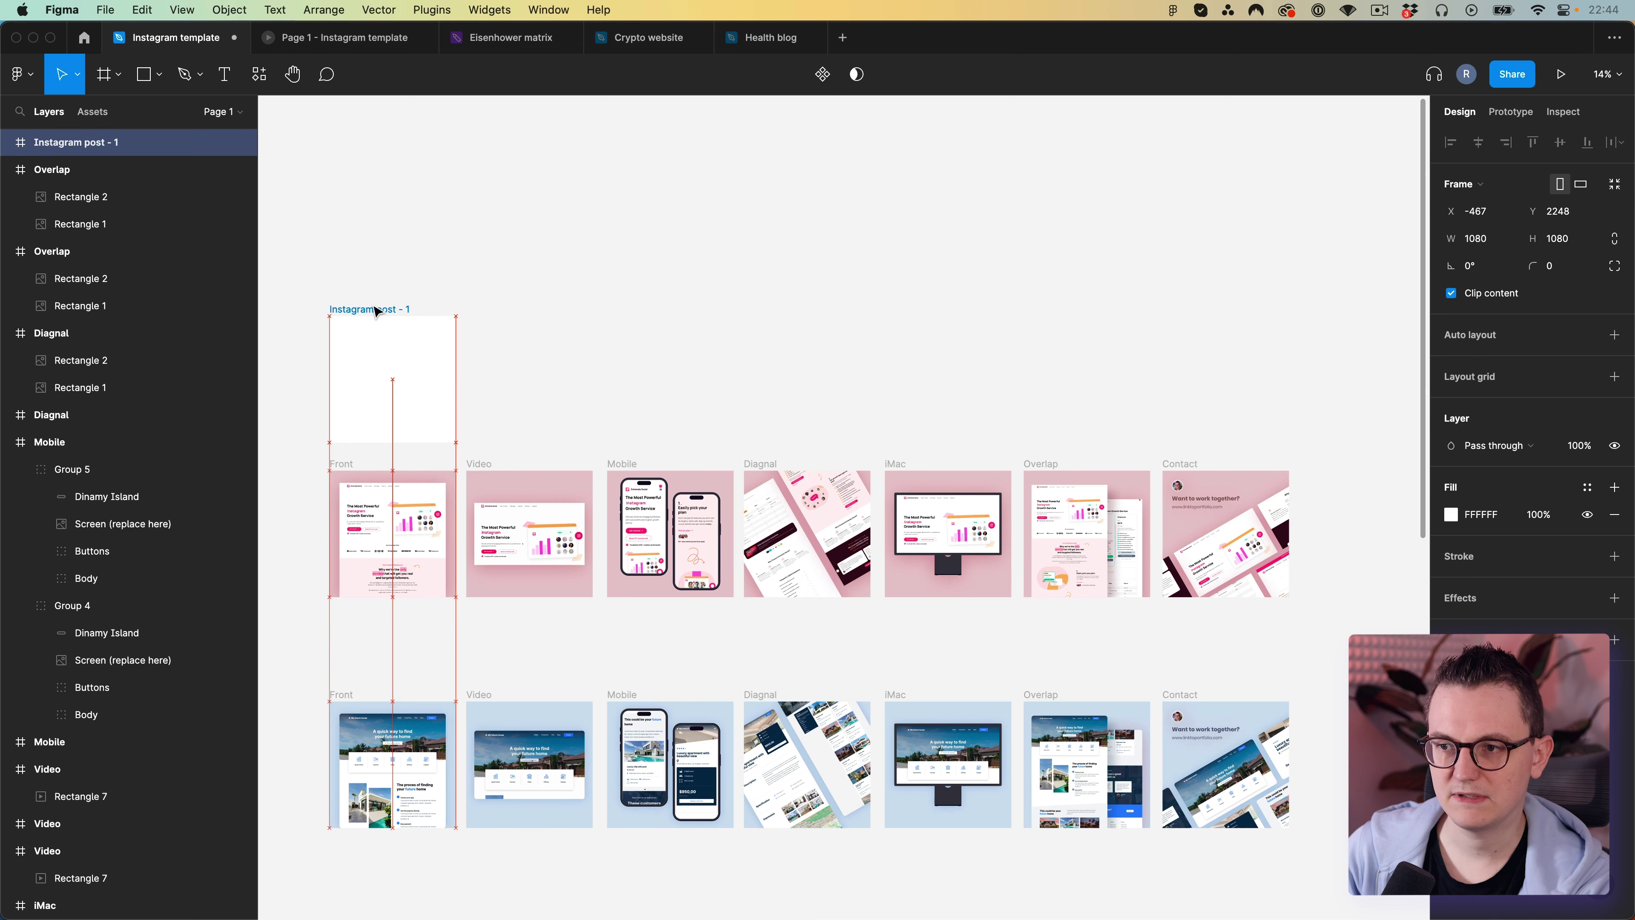
{"action": "scroll", "coordinate": [306, 332], "scroll_direction": "up", "scroll_amount": 5}
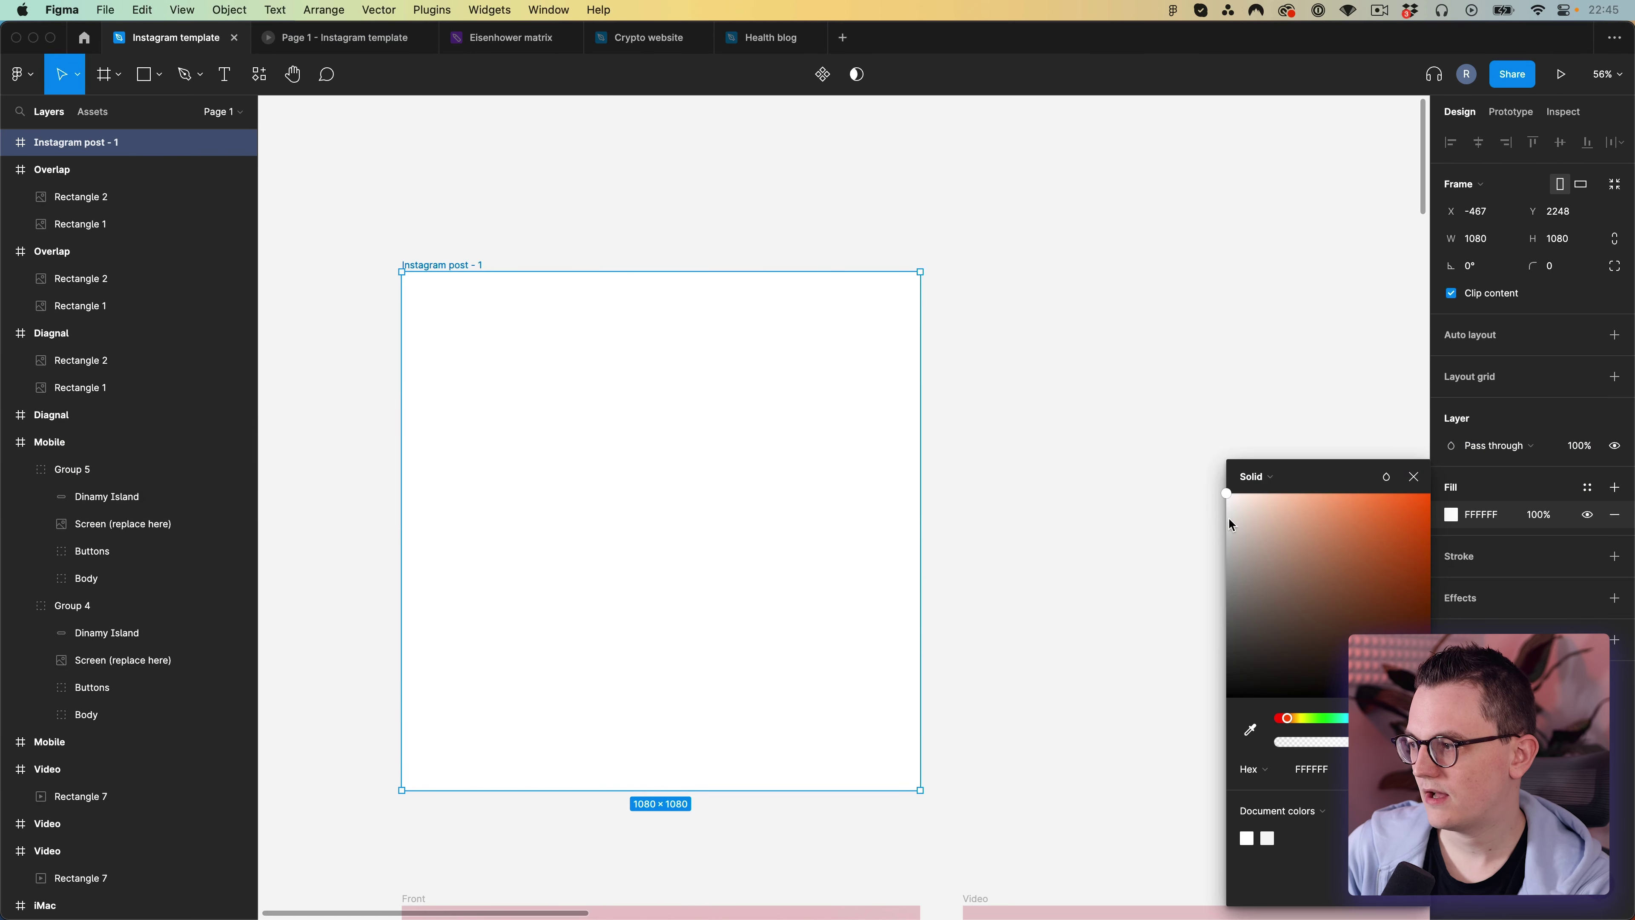
{"action": "left_click_drag", "start_coordinate": [1234, 496], "coordinate": [1246, 522]}
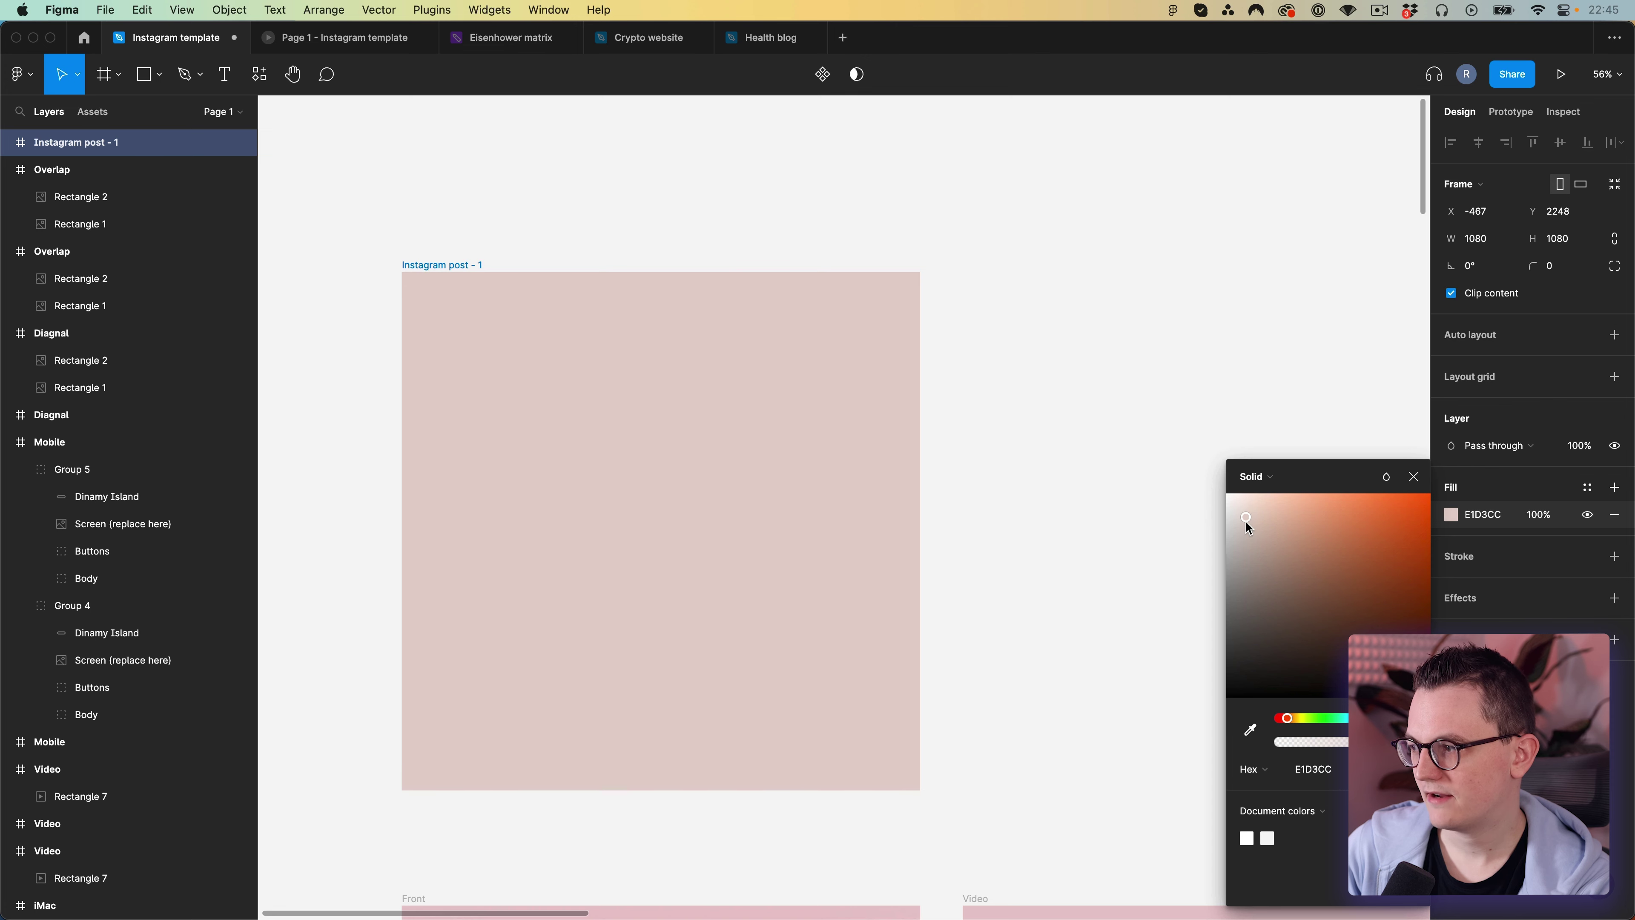
{"action": "left_click", "coordinate": [1031, 509]}
Save the new frame's fill as a color style named BG Brown.
{"action": "scroll", "coordinate": [603, 350], "scroll_direction": "down", "scroll_amount": 3}
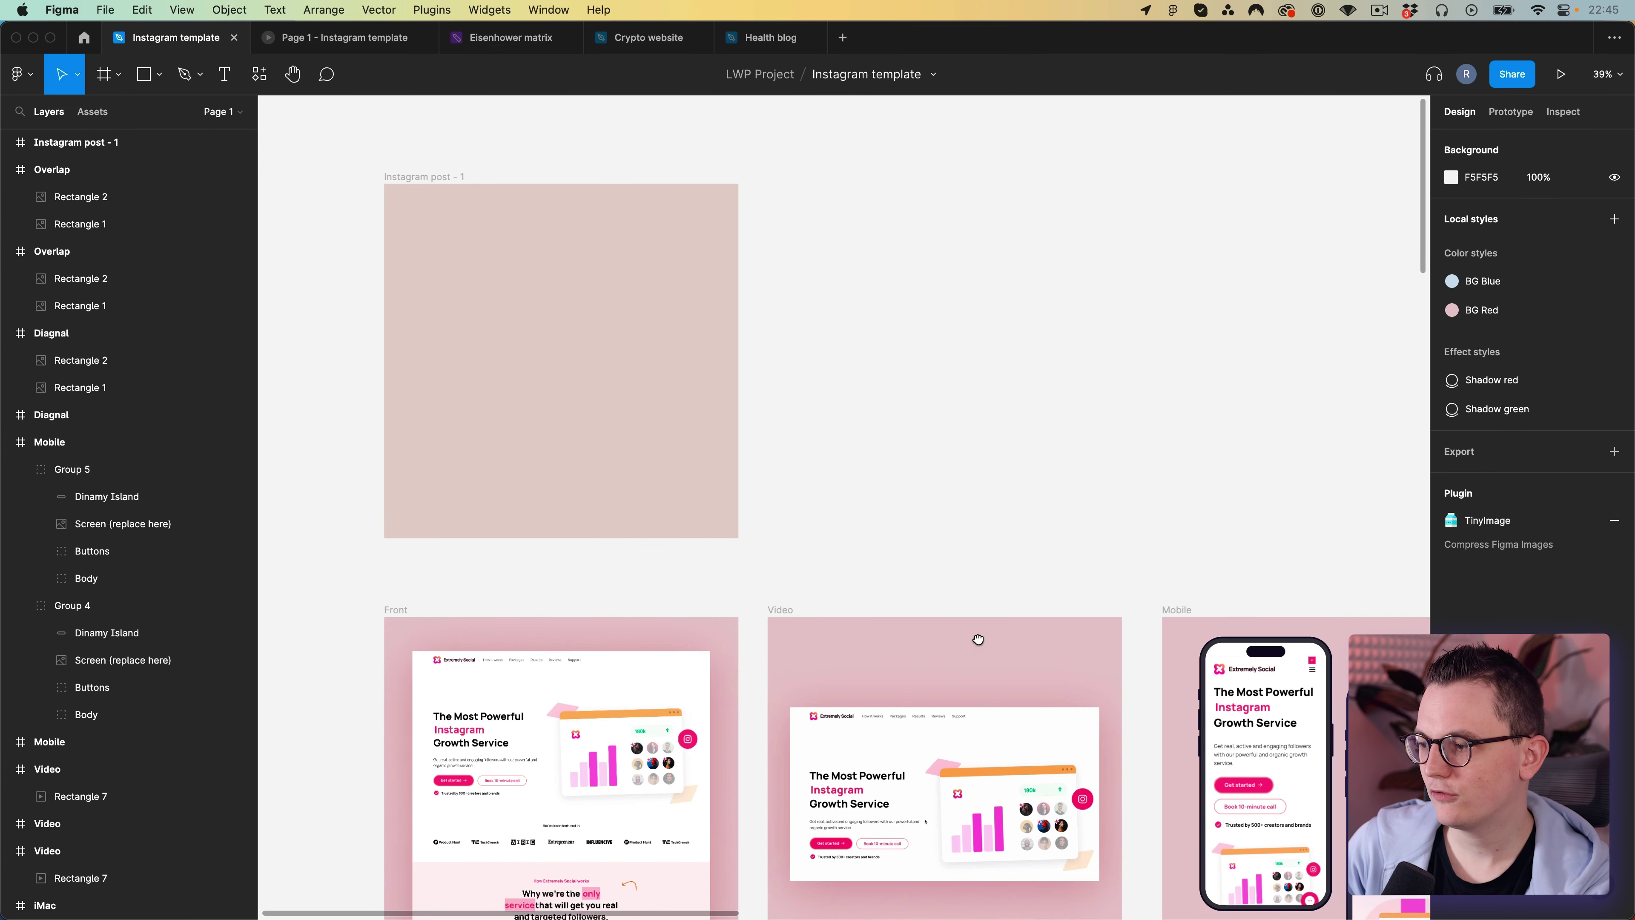
{"action": "scroll", "coordinate": [1094, 642], "scroll_direction": "down", "scroll_amount": 2}
{"action": "scroll", "coordinate": [642, 314], "scroll_direction": "up", "scroll_amount": 3}
{"action": "left_click", "coordinate": [486, 238]}
{"action": "scroll", "coordinate": [440, 208], "scroll_direction": "right", "scroll_amount": 1}
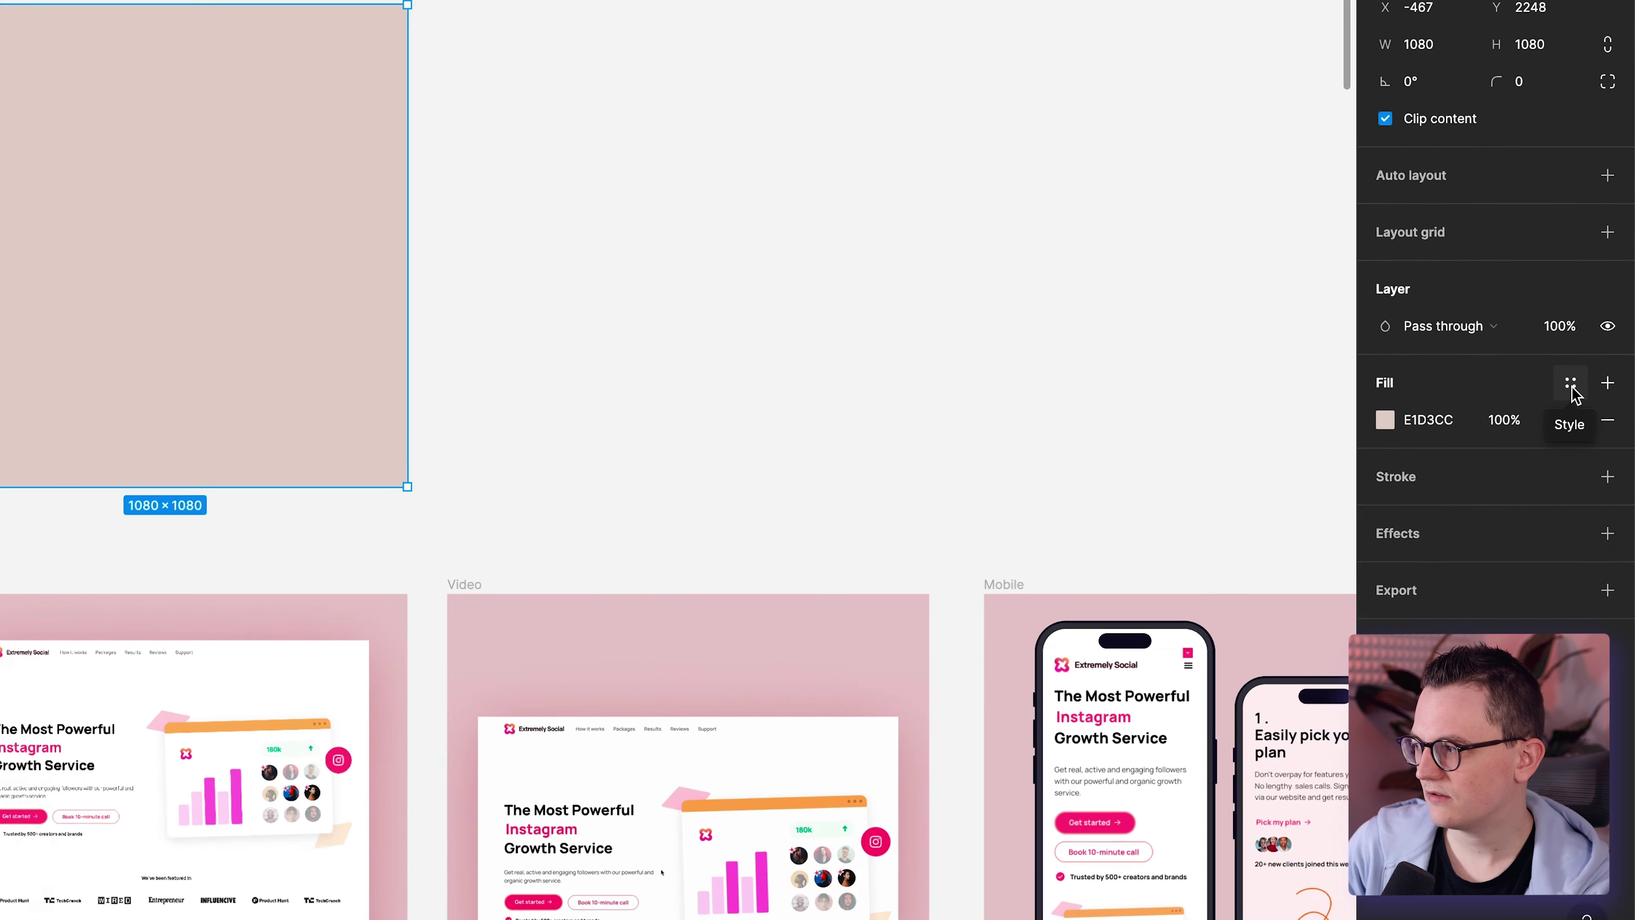
{"action": "left_click", "coordinate": [1588, 490]}
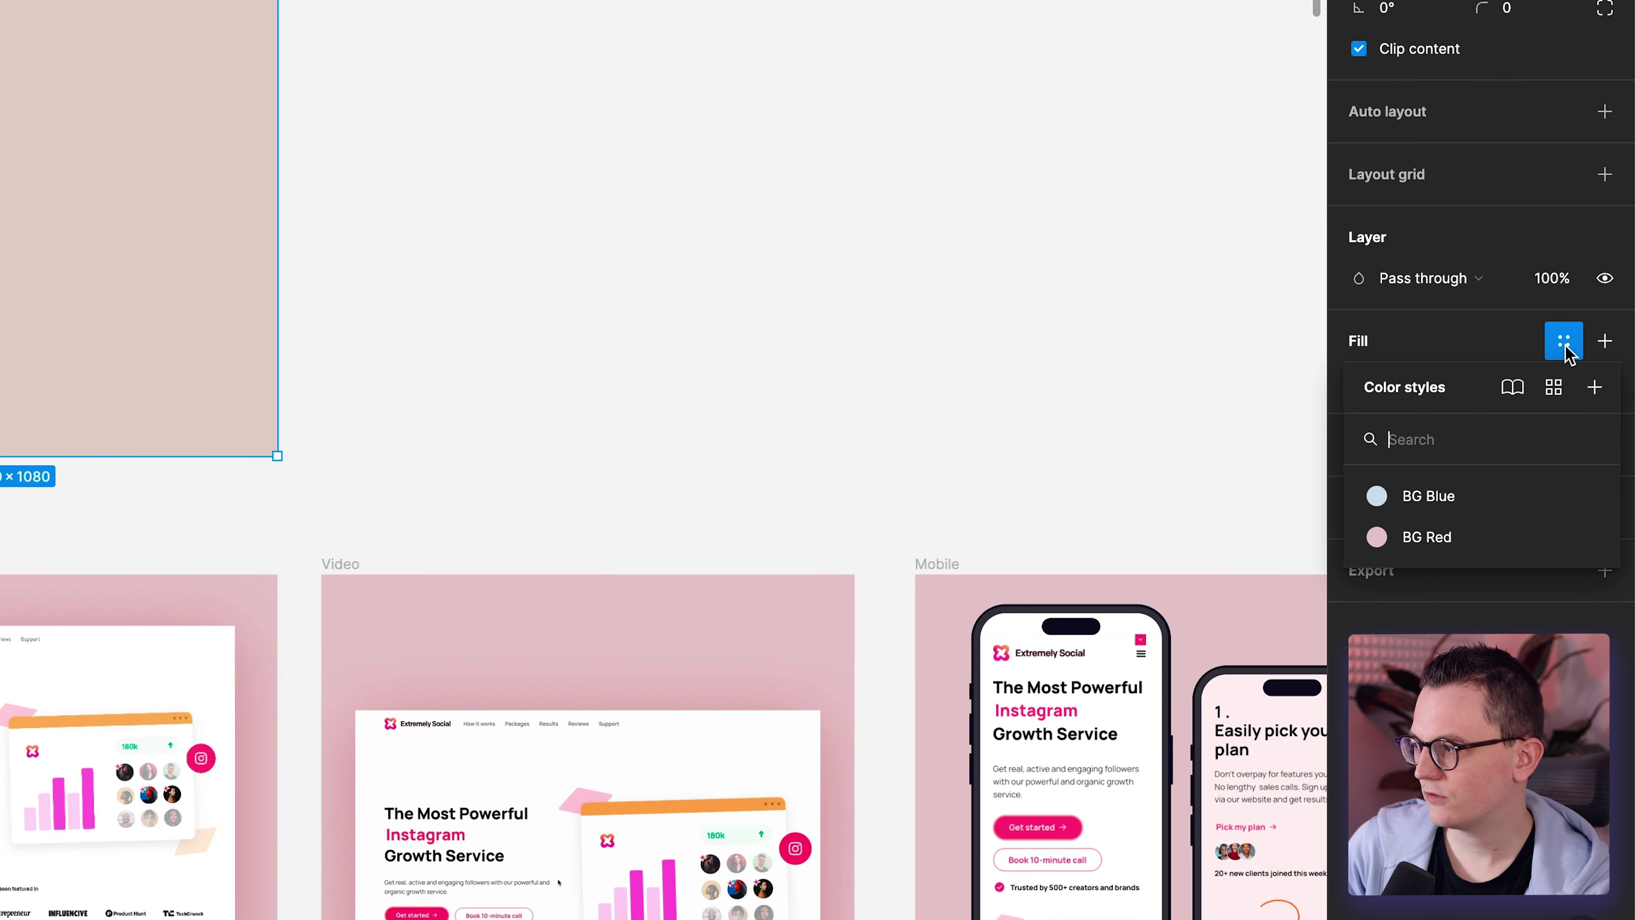
{"action": "left_click", "coordinate": [1595, 388]}
{"action": "type", "text": "Brow"}
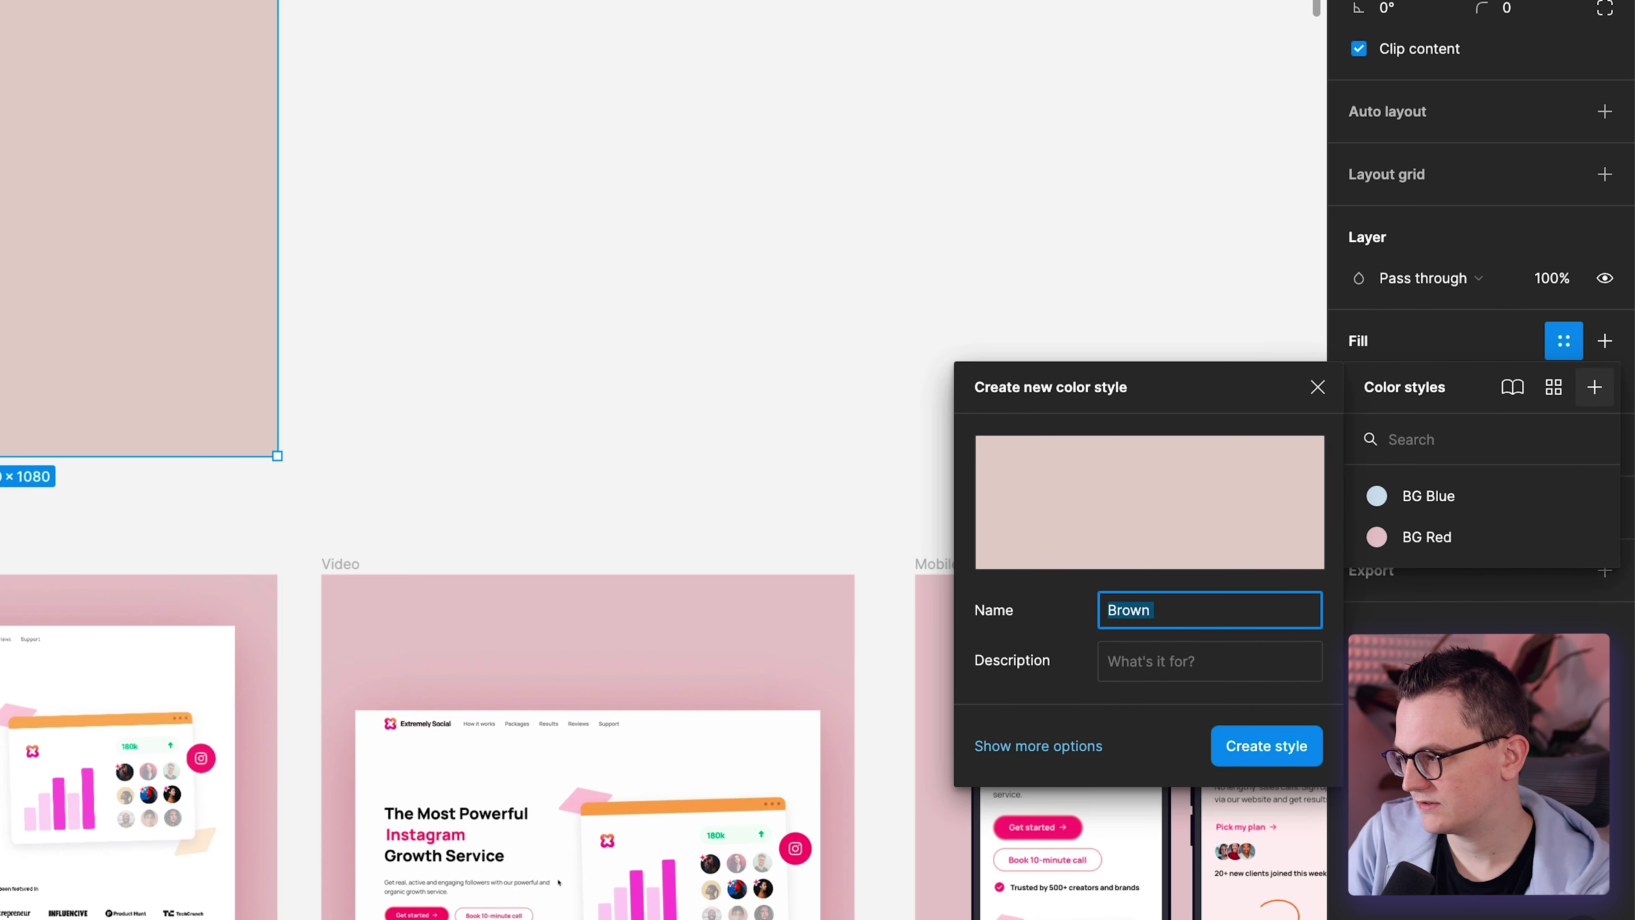
{"action": "type", "text": "n"}
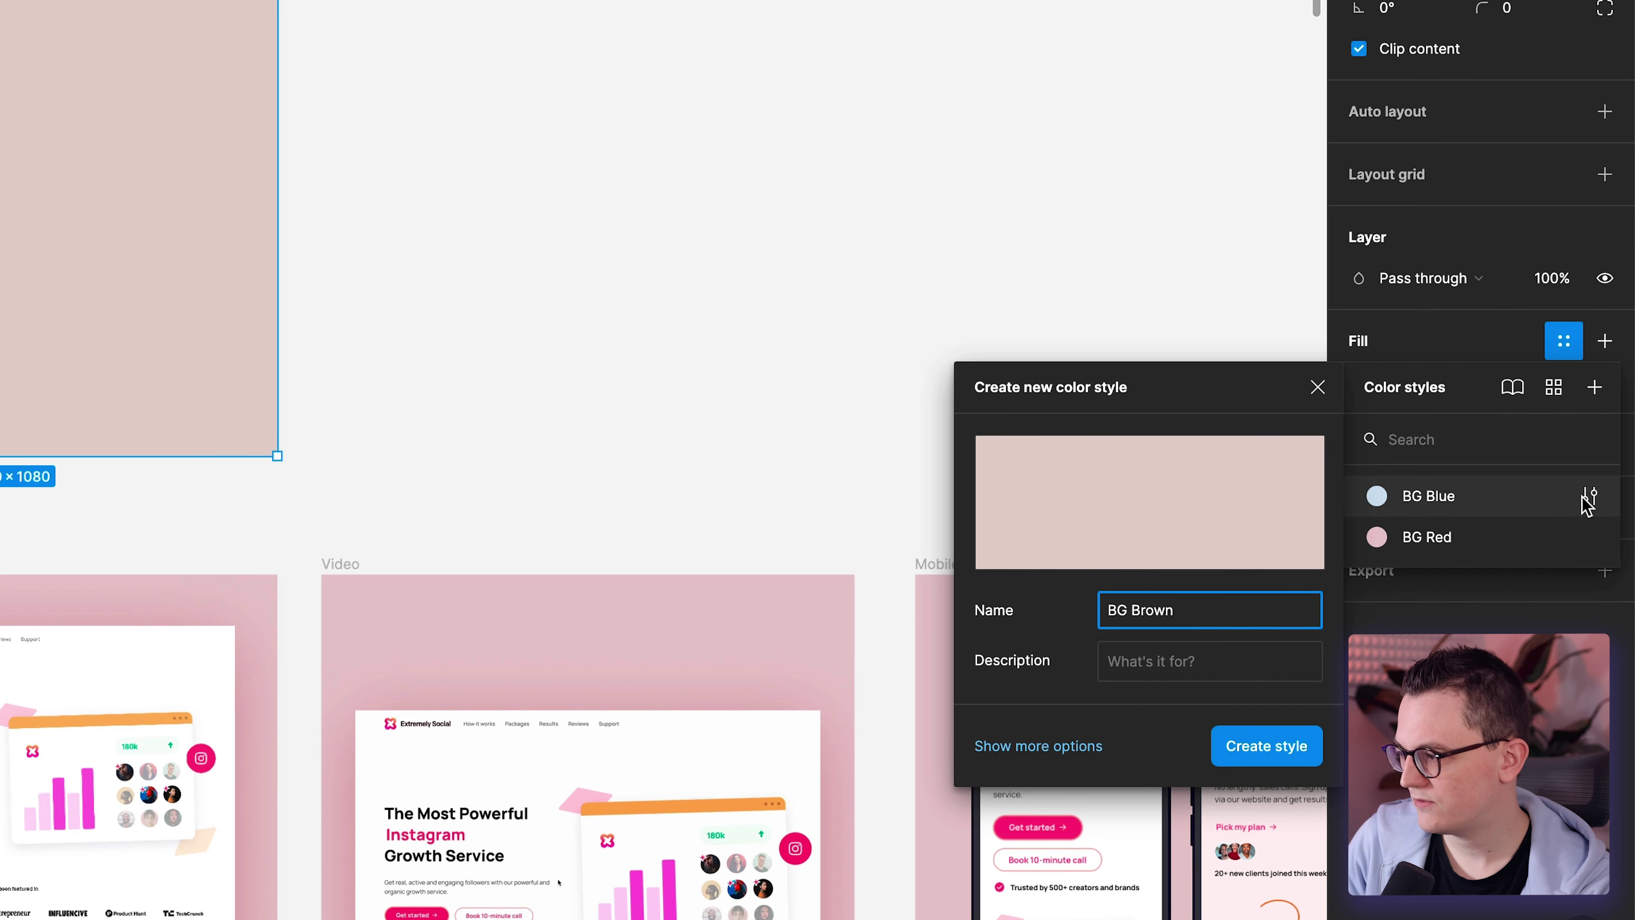
{"action": "left_click", "coordinate": [1281, 748]}
{"action": "left_click", "coordinate": [300, 190]}
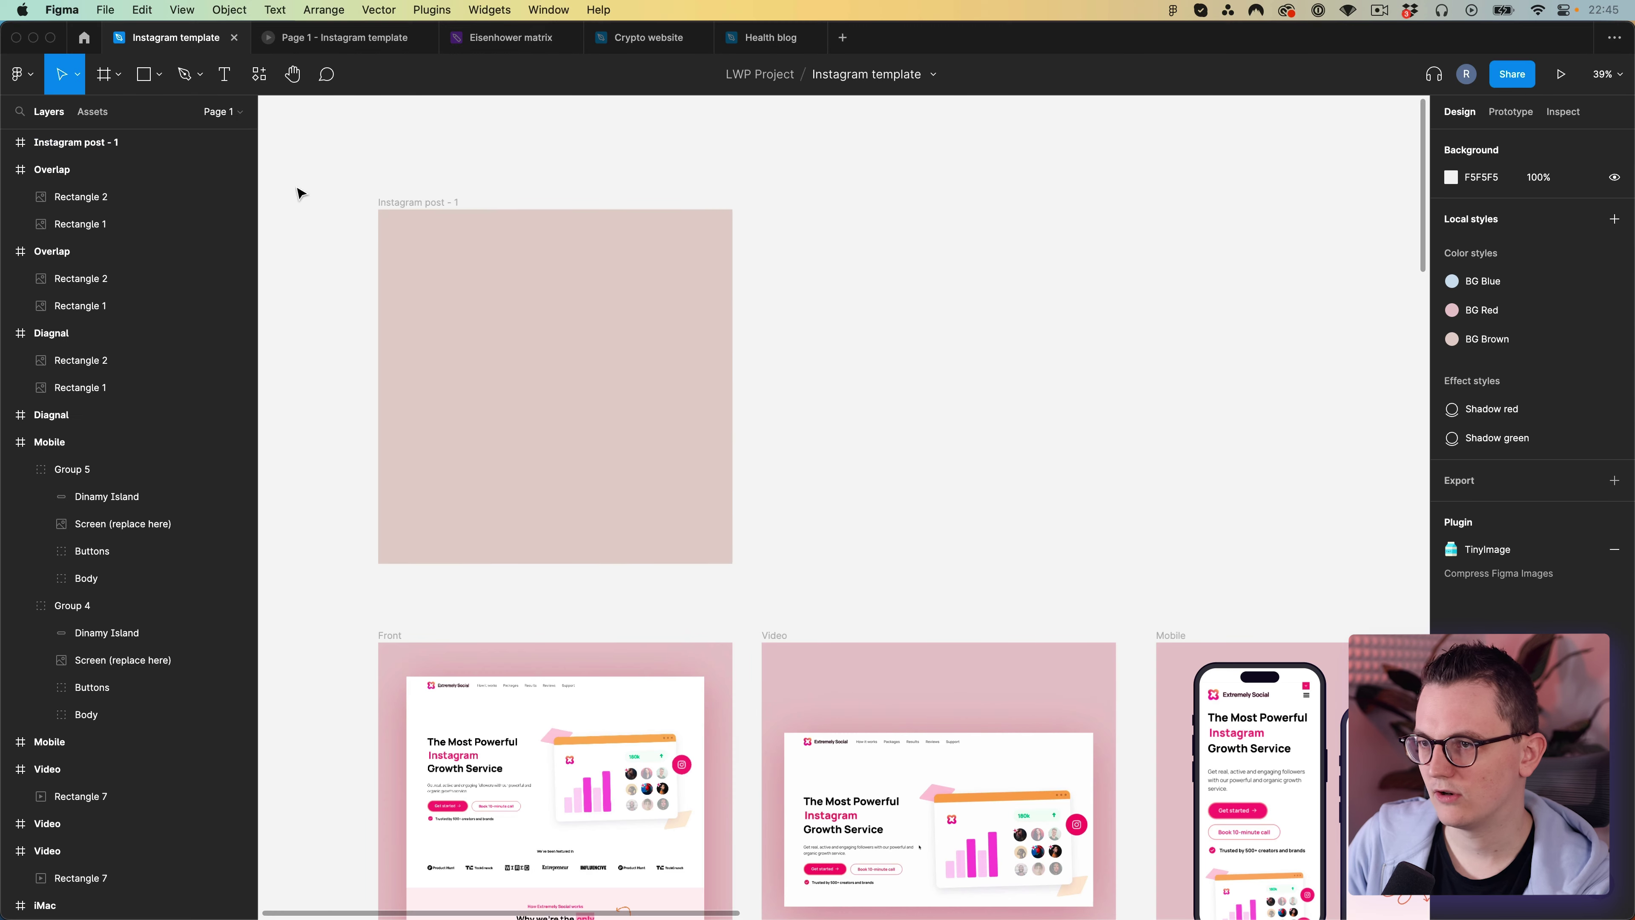
Duplicate the brown Instagram post frame twice, placing the copies in the same row above the pink Video and Mobile frames.
{"action": "left_click_drag", "start_coordinate": [398, 201], "coordinate": [1067, 211]}
{"action": "scroll", "coordinate": [776, 198], "scroll_direction": "right", "scroll_amount": 2}
{"action": "scroll", "coordinate": [737, 204], "scroll_direction": "down", "scroll_amount": 2}
{"action": "left_click_drag", "start_coordinate": [1066, 212], "coordinate": [1067, 212]}
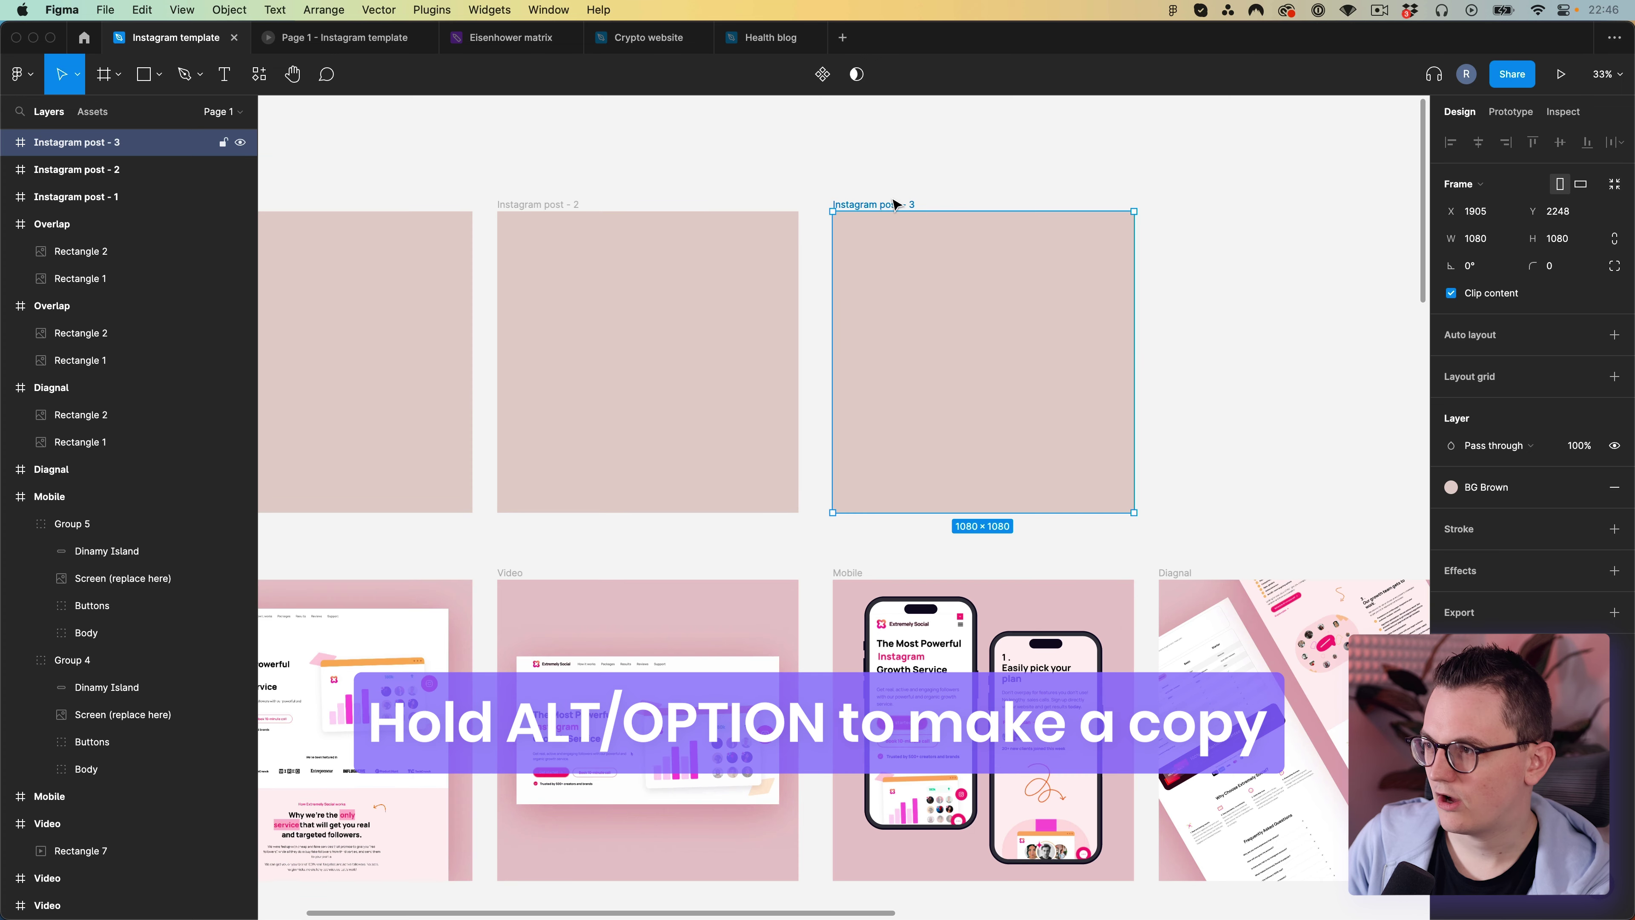
{"action": "left_click", "coordinate": [879, 173]}
{"action": "left_click_drag", "start_coordinate": [865, 170], "coordinate": [986, 172]}
{"action": "scroll", "coordinate": [851, 197], "scroll_direction": "down", "scroll_amount": 2}
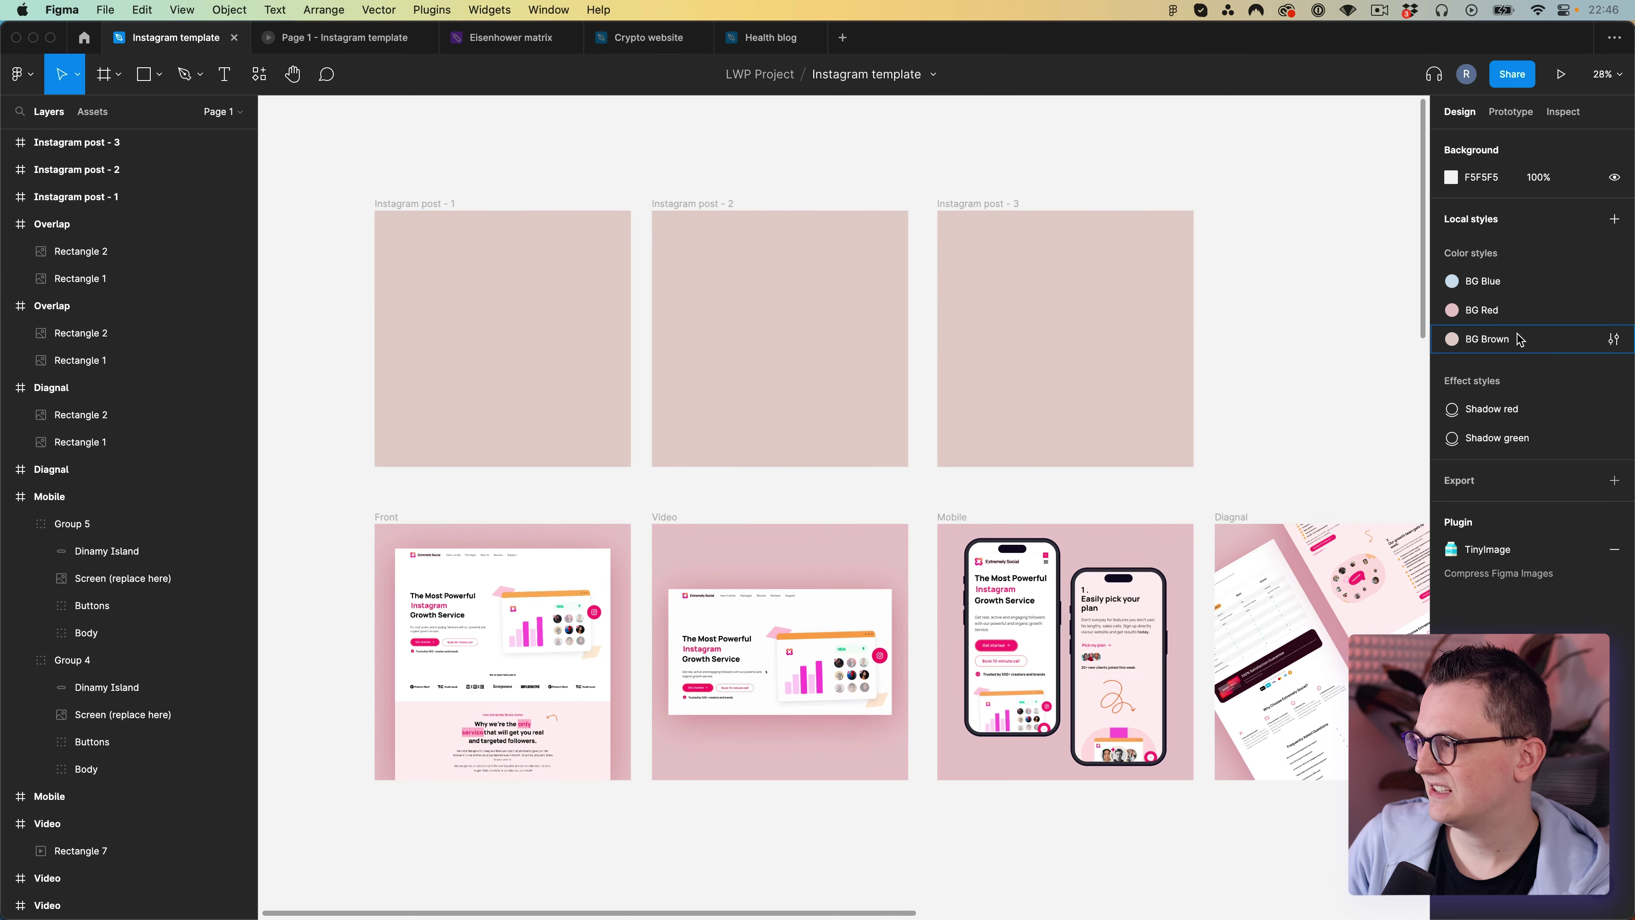
Change the BG Brown color style to a lighter, warmer beige.
{"action": "left_click", "coordinate": [1614, 339]}
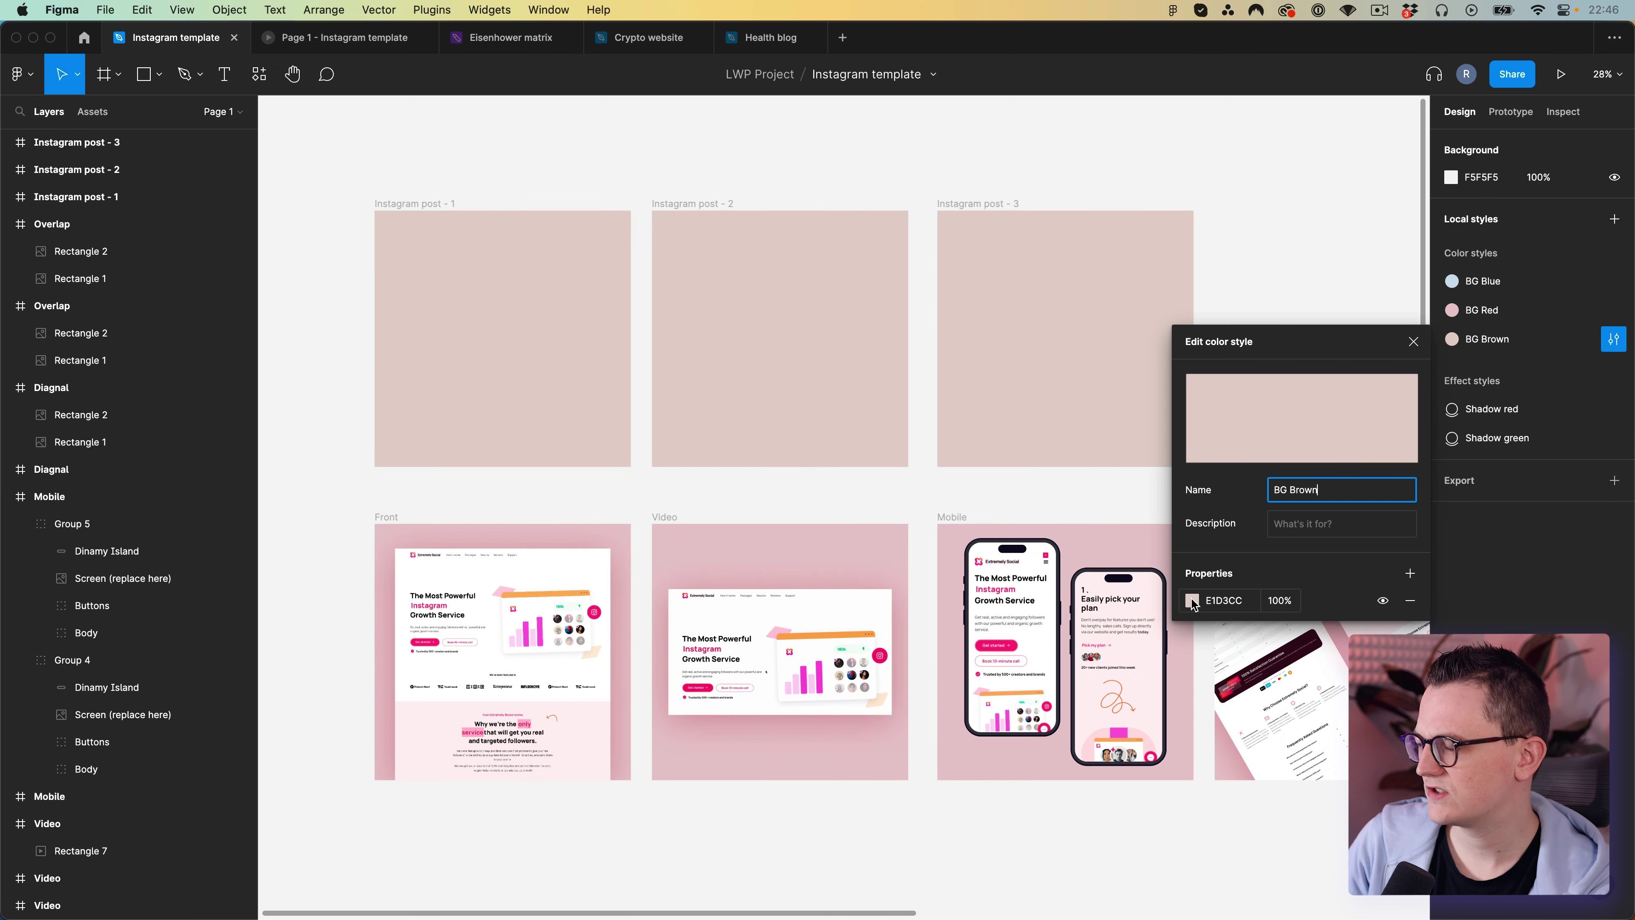
{"action": "left_click", "coordinate": [1193, 600]}
{"action": "mouse_move", "coordinate": [987, 507]}
{"action": "left_mouse_down"}
{"action": "mouse_move", "coordinate": [997, 492]}
{"action": "mouse_move", "coordinate": [972, 522]}
{"action": "mouse_move", "coordinate": [982, 511]}
{"action": "left_mouse_up"}
{"action": "key", "text": "Escape"}
Draw a rectangle about 822 × 945 in the Instagram post - 1 frame, aligned to the frame's horizontal center and bottom edge.
{"action": "scroll", "coordinate": [598, 256], "scroll_direction": "up", "scroll_amount": 1}
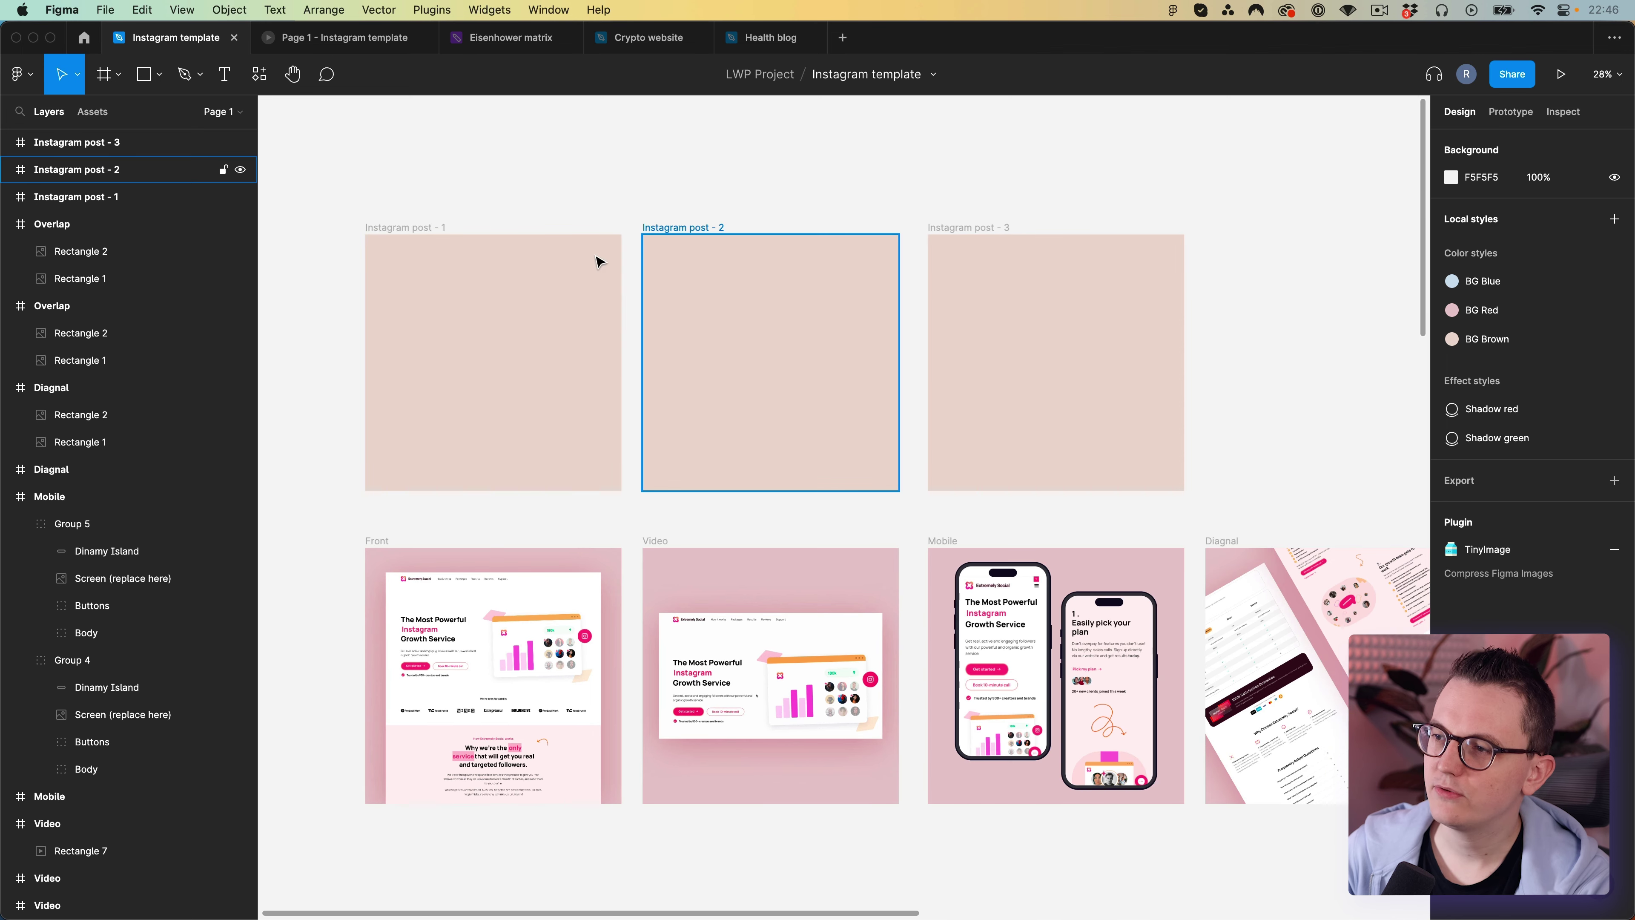
{"action": "scroll", "coordinate": [497, 241], "scroll_direction": "up", "scroll_amount": 2}
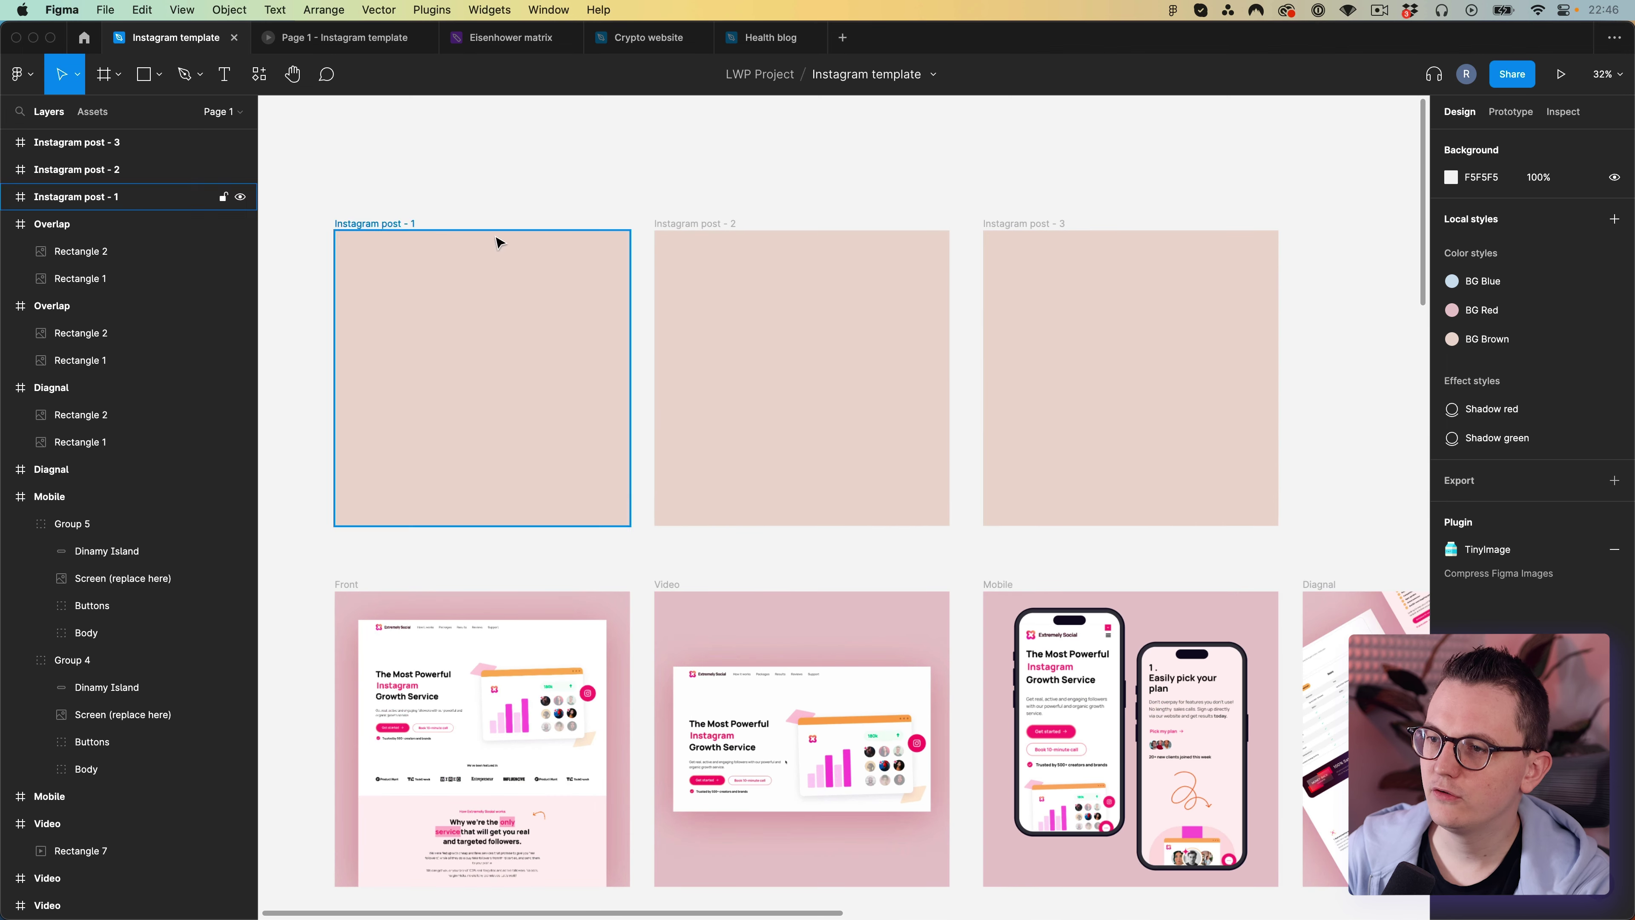
{"action": "left_click", "coordinate": [155, 75]}
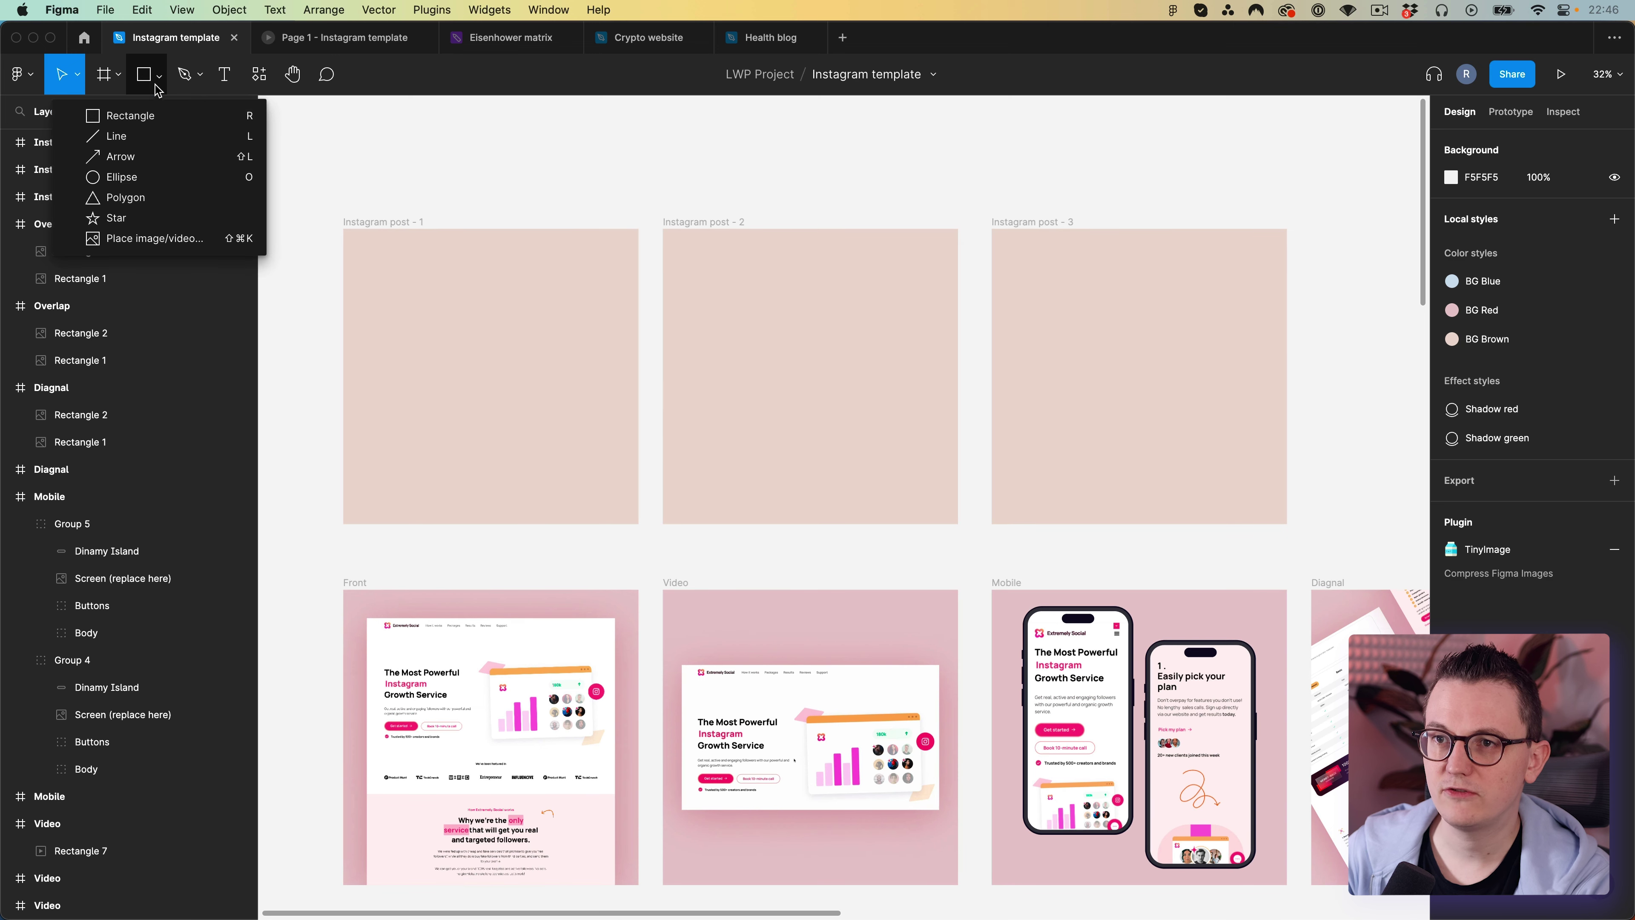
{"action": "left_click", "coordinate": [155, 116]}
{"action": "left_click_drag", "start_coordinate": [379, 265], "coordinate": [605, 527]}
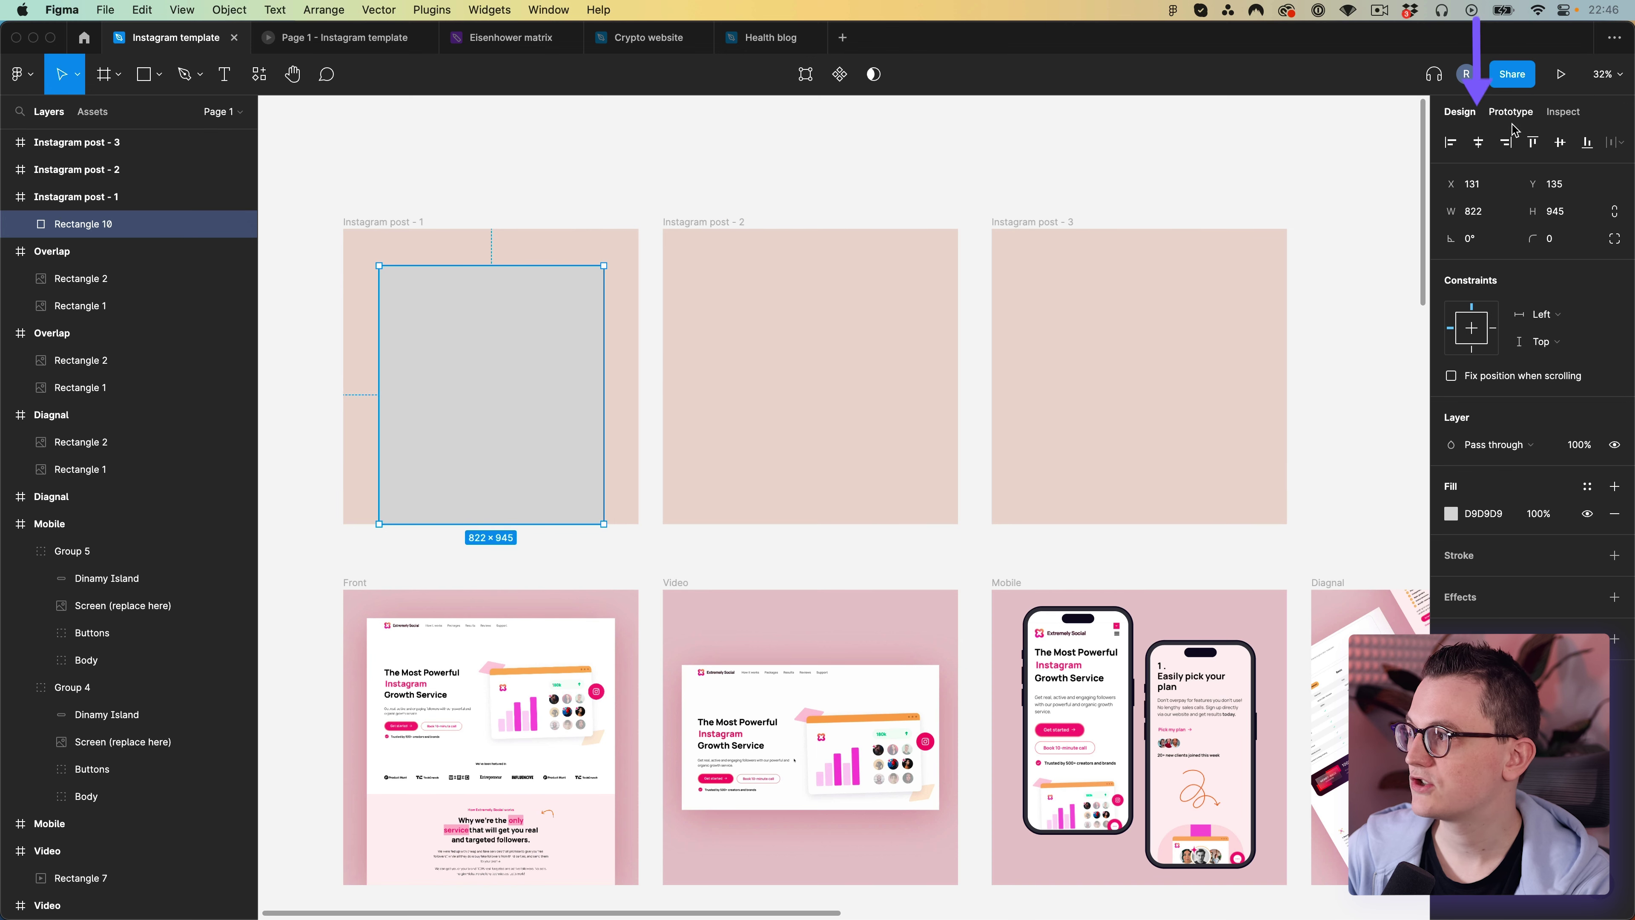
{"action": "left_click", "coordinate": [1480, 147]}
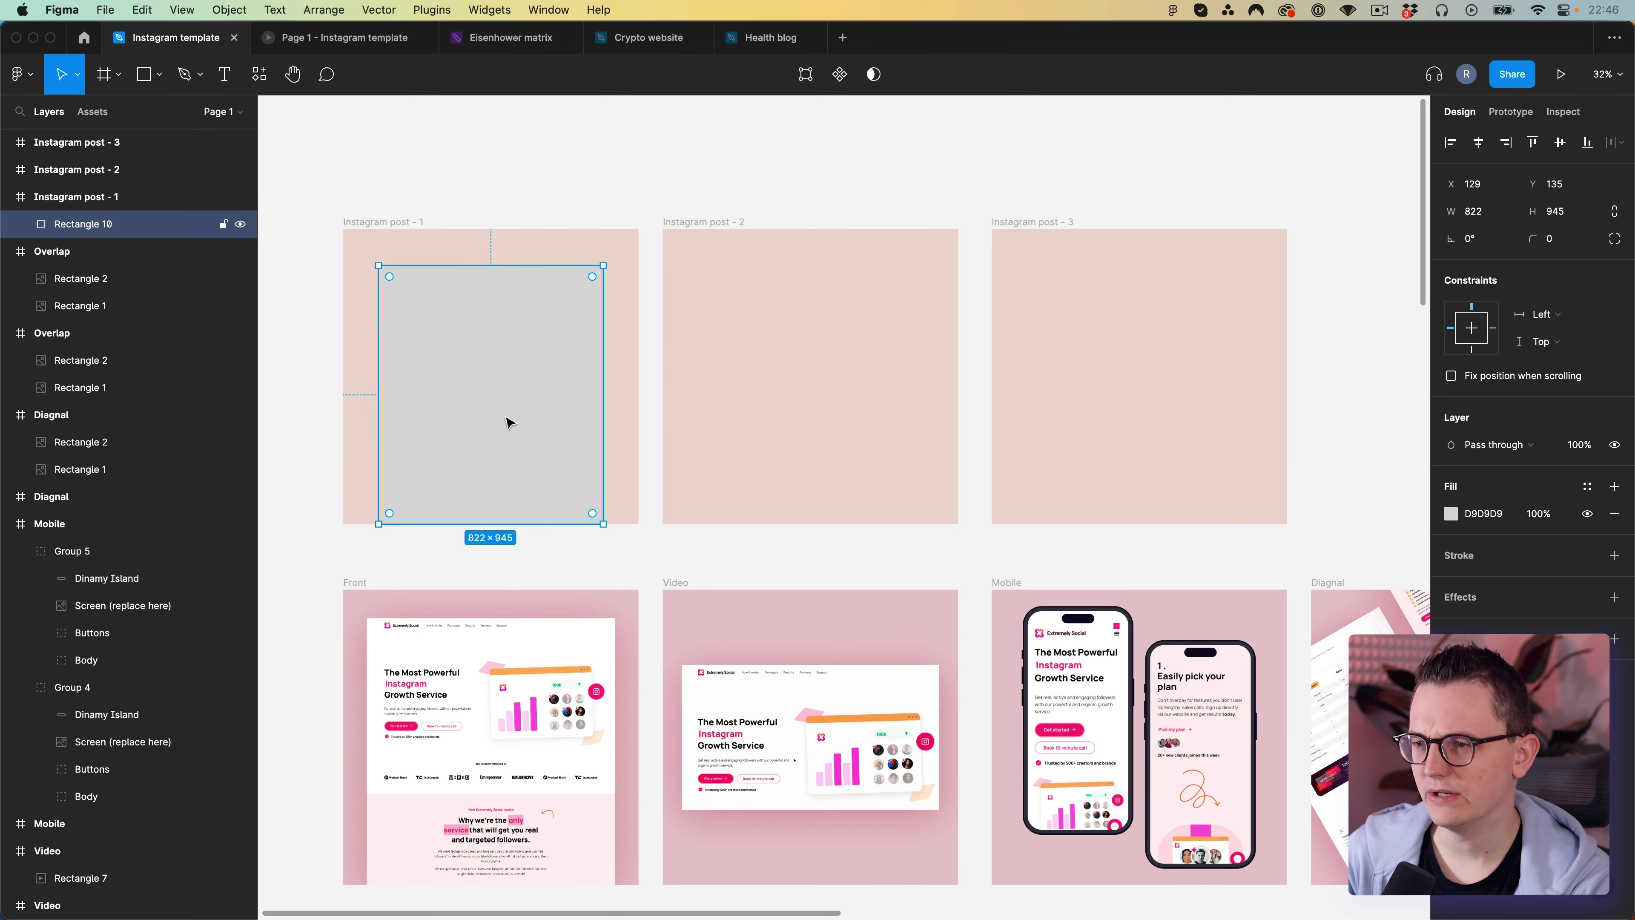
{"action": "left_click_drag", "start_coordinate": [484, 365], "coordinate": [470, 358]}
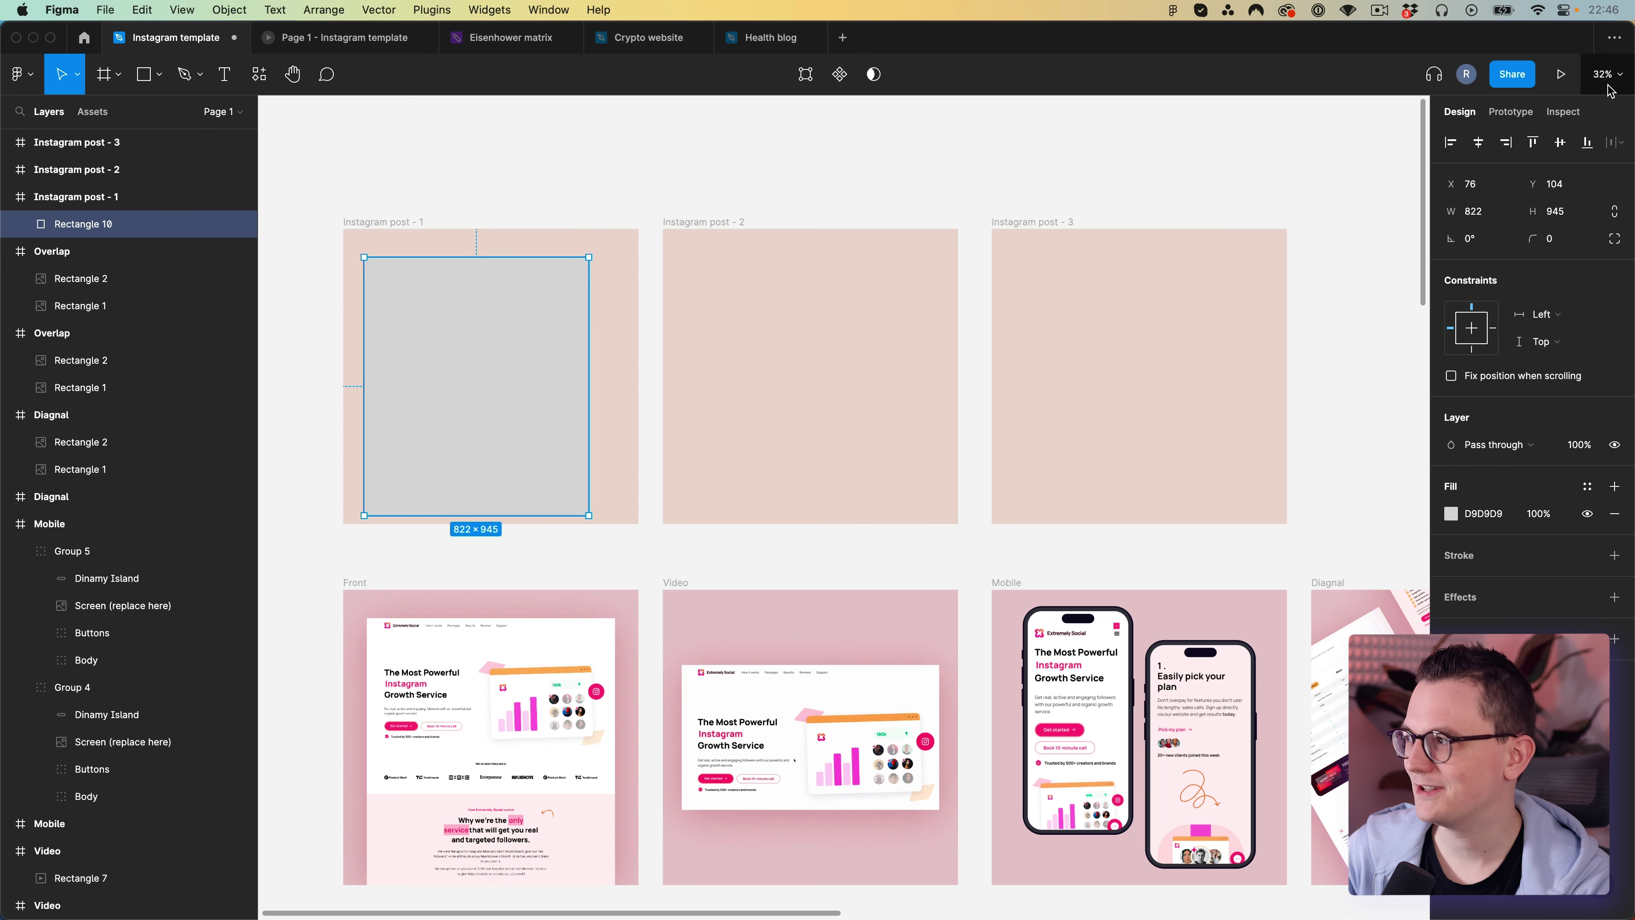
{"action": "left_click", "coordinate": [1477, 147]}
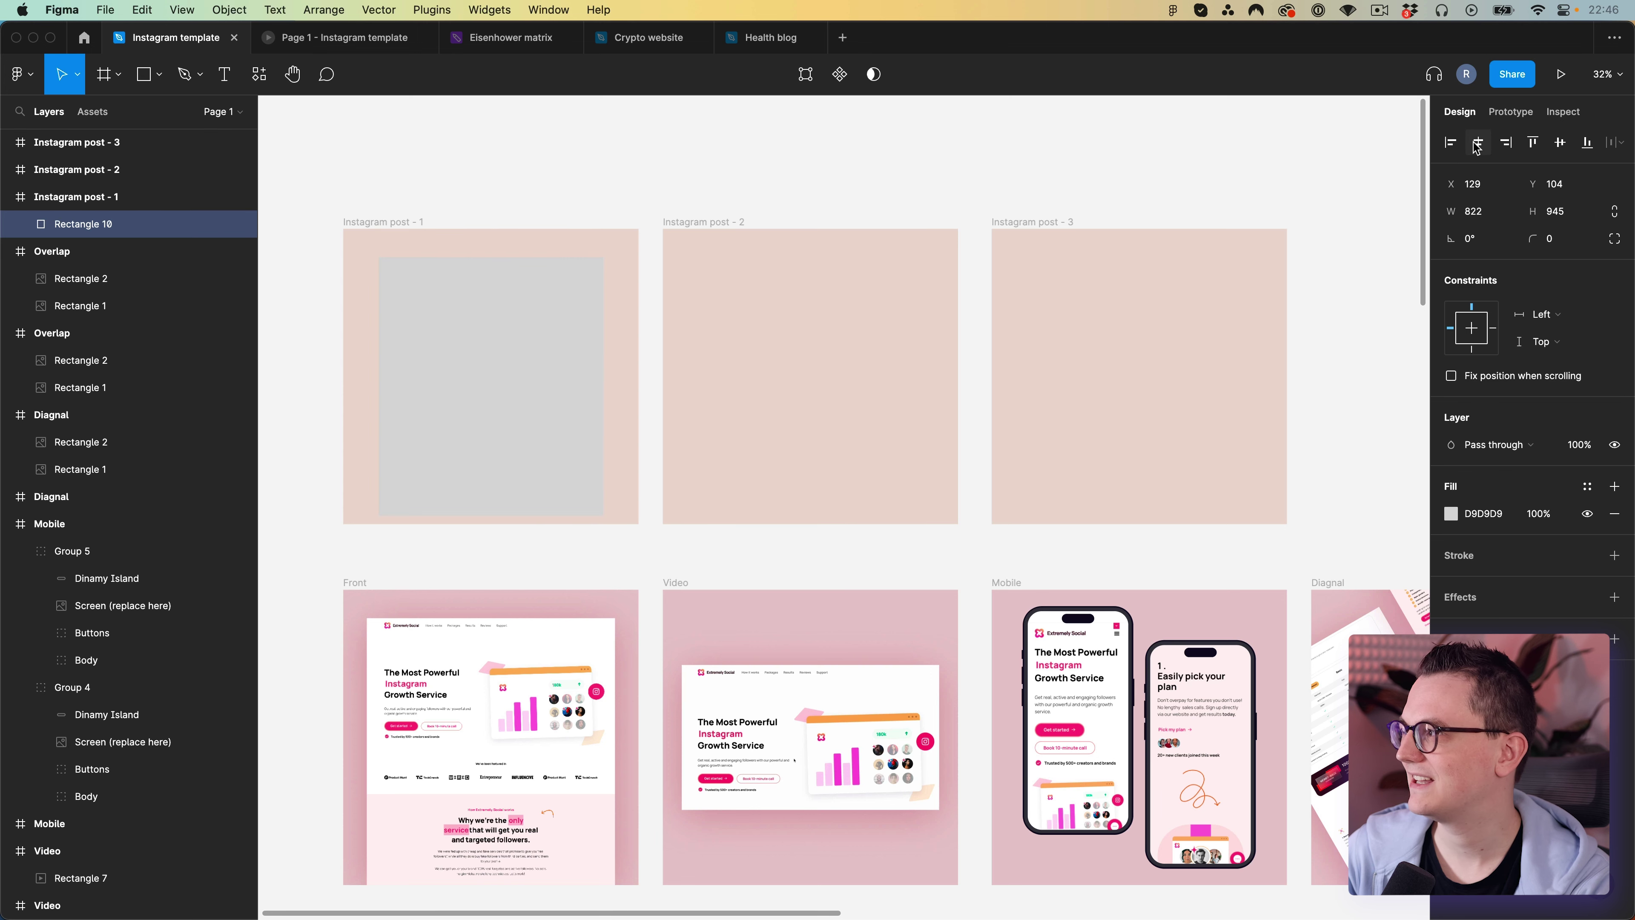
{"action": "left_click", "coordinate": [1563, 150]}
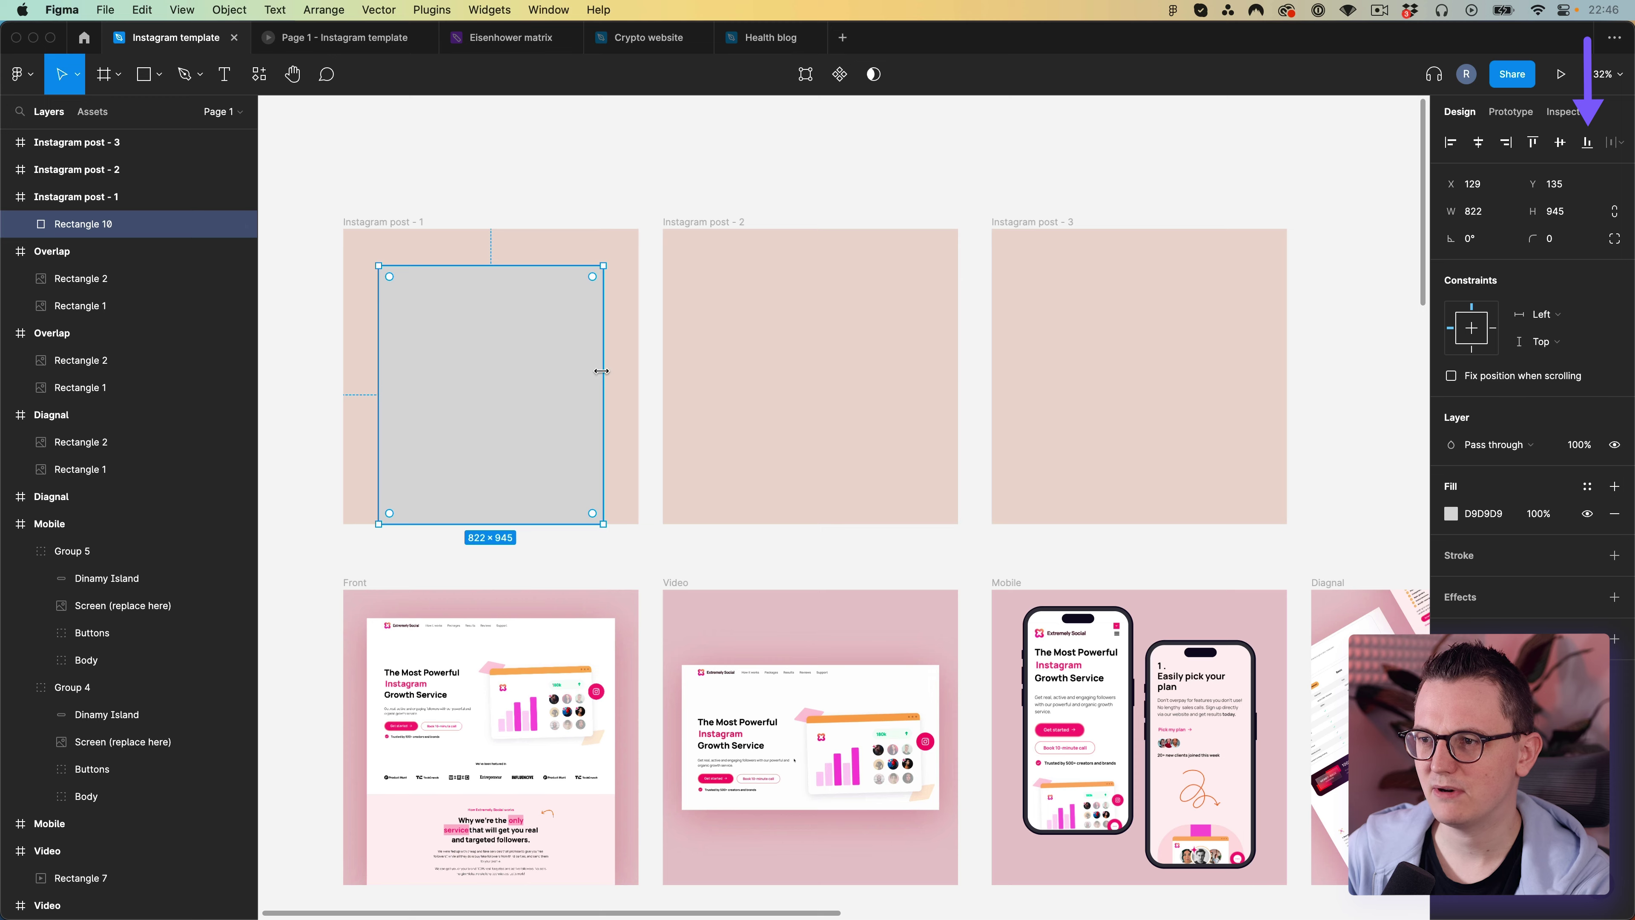
Widen the gray rectangle in Instagram post - 1 symmetrically to about 890.
{"action": "scroll", "coordinate": [310, 345], "scroll_direction": "up", "scroll_amount": 2}
{"action": "scroll", "coordinate": [311, 344], "scroll_direction": "up", "scroll_amount": 2}
{"action": "left_click_drag", "start_coordinate": [740, 391], "coordinate": [742, 391]}
{"action": "scroll", "coordinate": [617, 176], "scroll_direction": "down", "scroll_amount": 3}
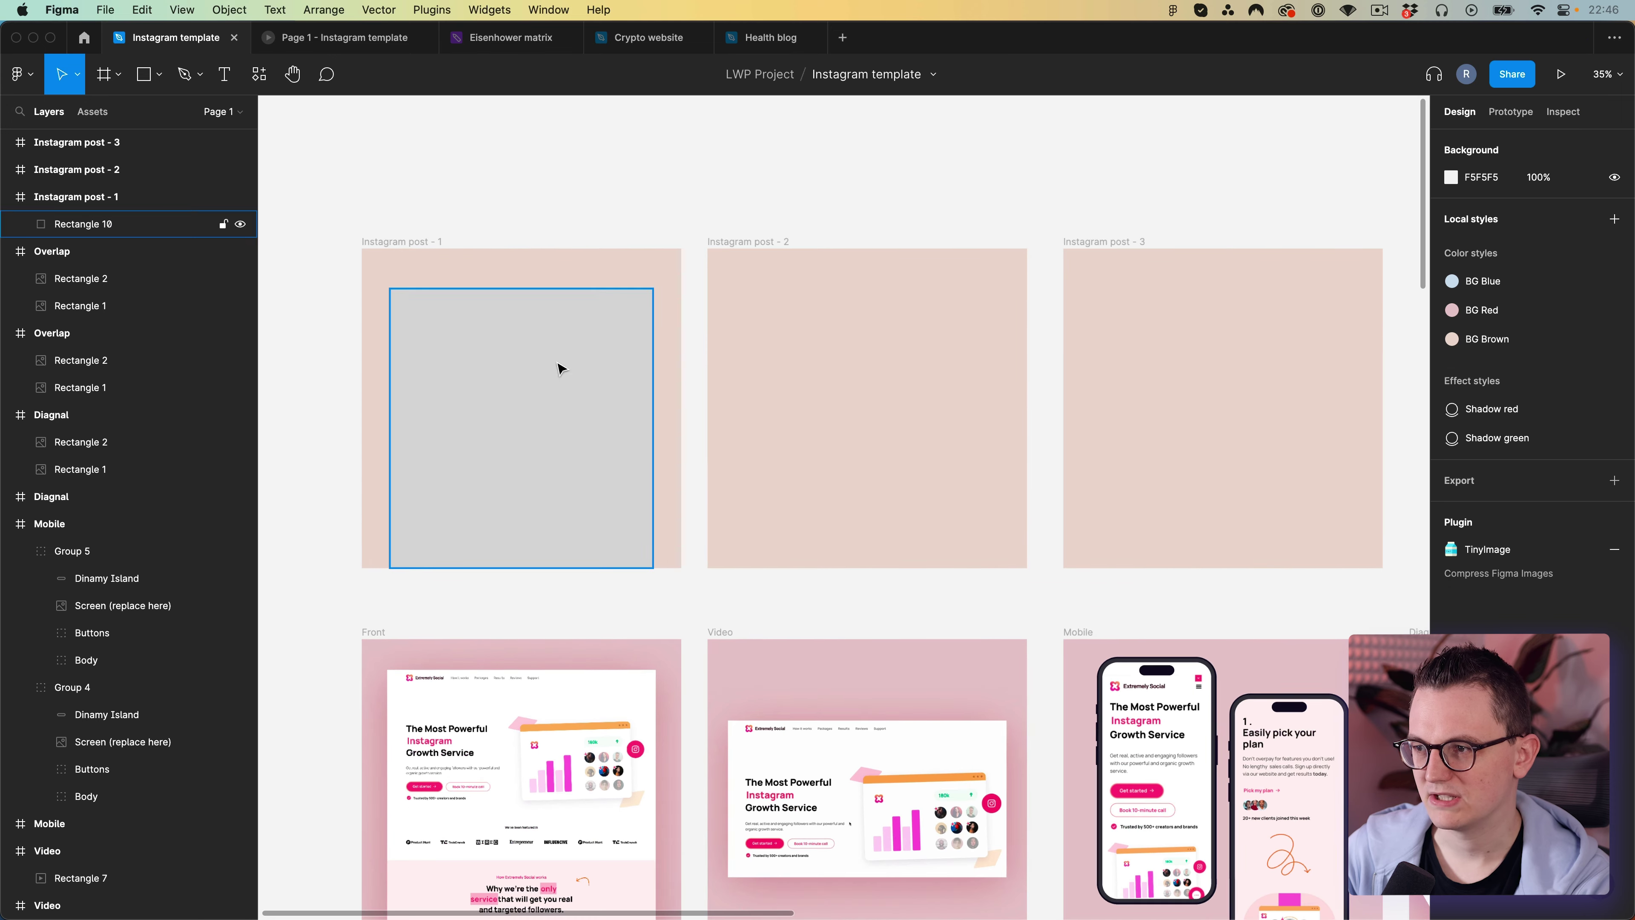
Draw a landscape rectangle about 881 × 509 in the Instagram post - 2 frame and center it there.
{"action": "scroll", "coordinate": [649, 146], "scroll_direction": "down", "scroll_amount": 3}
{"action": "key", "text": "r"}
{"action": "mouse_move", "coordinate": [606, 303]}
{"action": "left_mouse_down"}
{"action": "mouse_move", "coordinate": [767, 440]}
{"action": "mouse_move", "coordinate": [800, 442]}
{"action": "mouse_move", "coordinate": [799, 420]}
{"action": "left_mouse_up"}
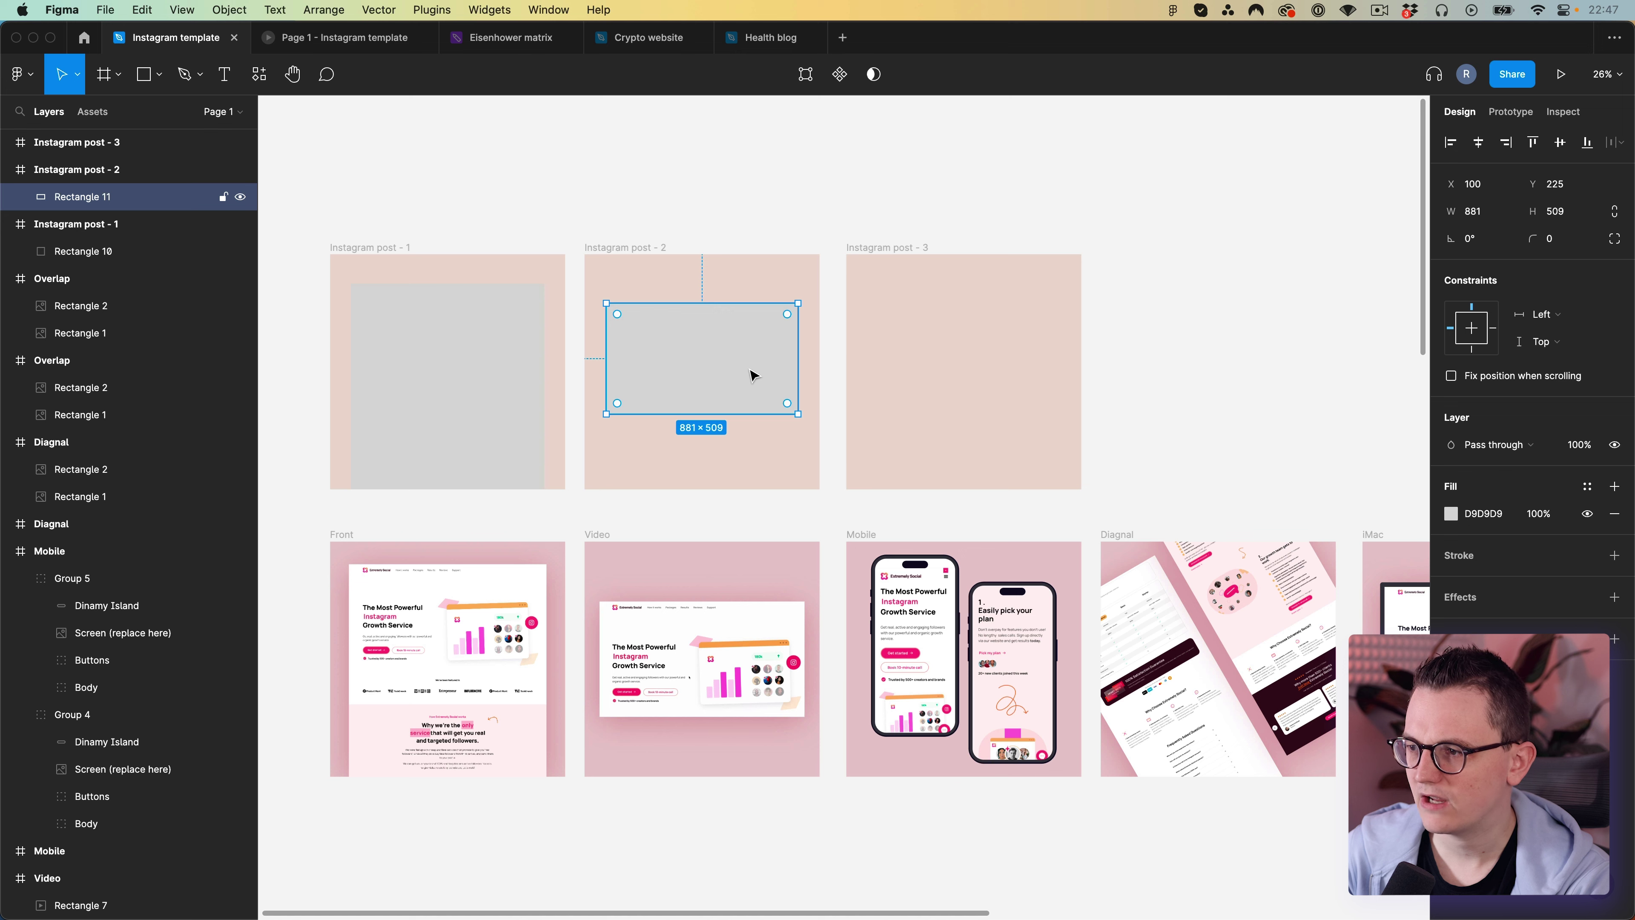
{"action": "left_click_drag", "start_coordinate": [728, 346], "coordinate": [727, 360]}
Examine the phone mockup groups in the pink Mobile frame and the layout of the neighboring example frames.
{"action": "left_click", "coordinate": [938, 383]}
{"action": "scroll", "coordinate": [938, 383], "scroll_direction": "right", "scroll_amount": 3}
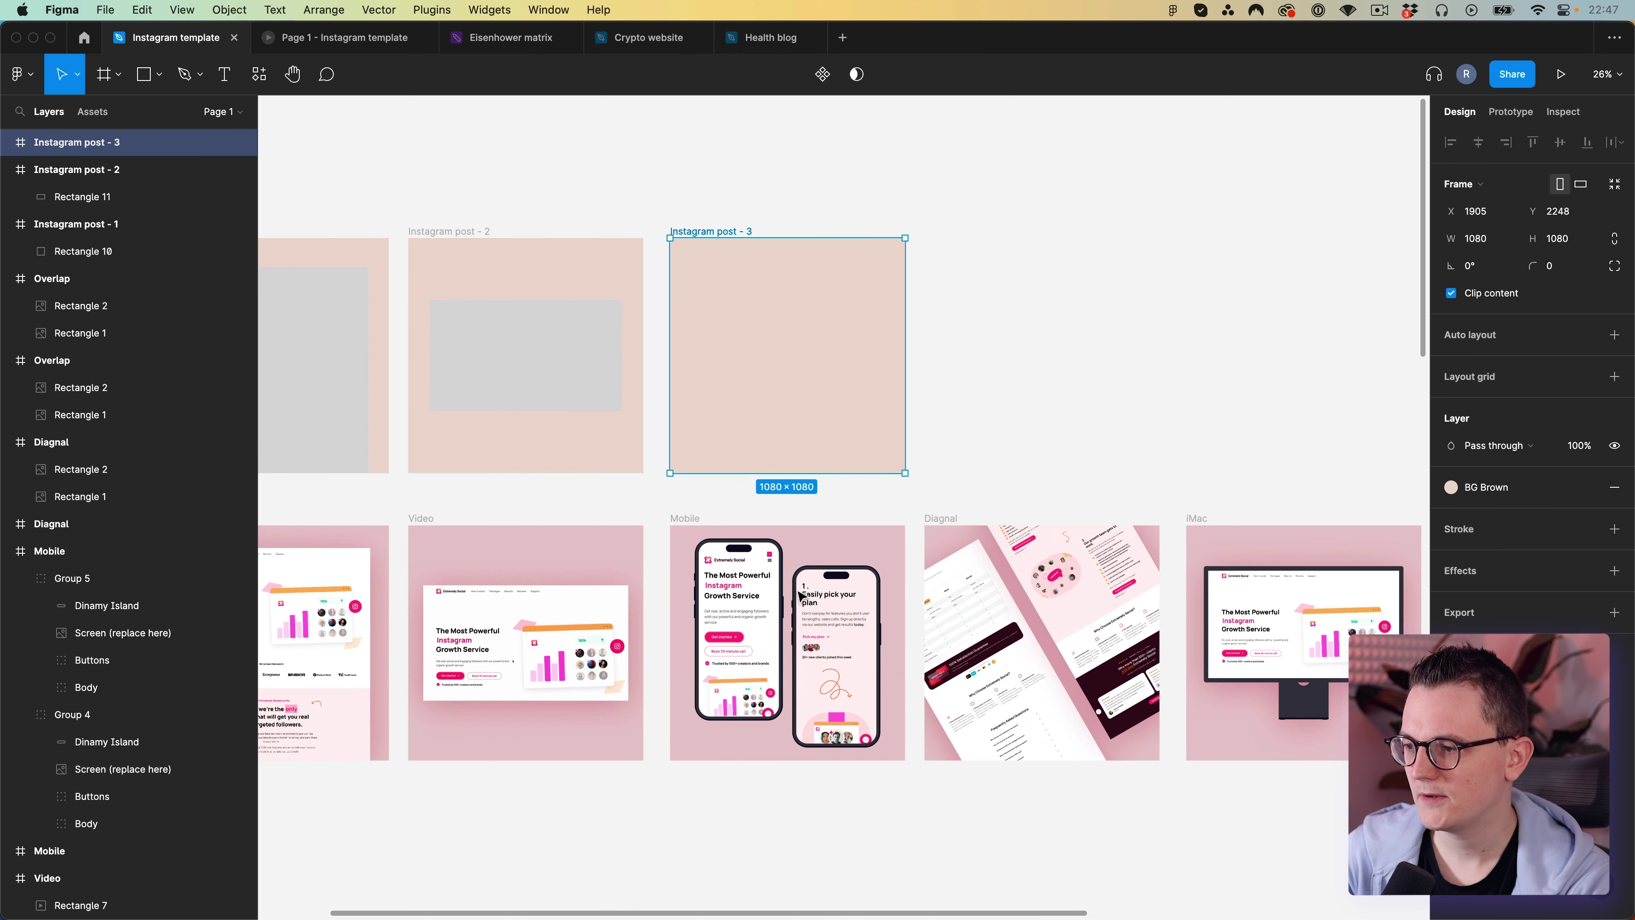
{"action": "left_click", "coordinate": [741, 638]}
{"action": "left_click", "coordinate": [835, 663]}
{"action": "scroll", "coordinate": [836, 662], "scroll_direction": "right", "scroll_amount": 4}
{"action": "left_click", "coordinate": [738, 645]}
{"action": "left_click", "coordinate": [828, 655]}
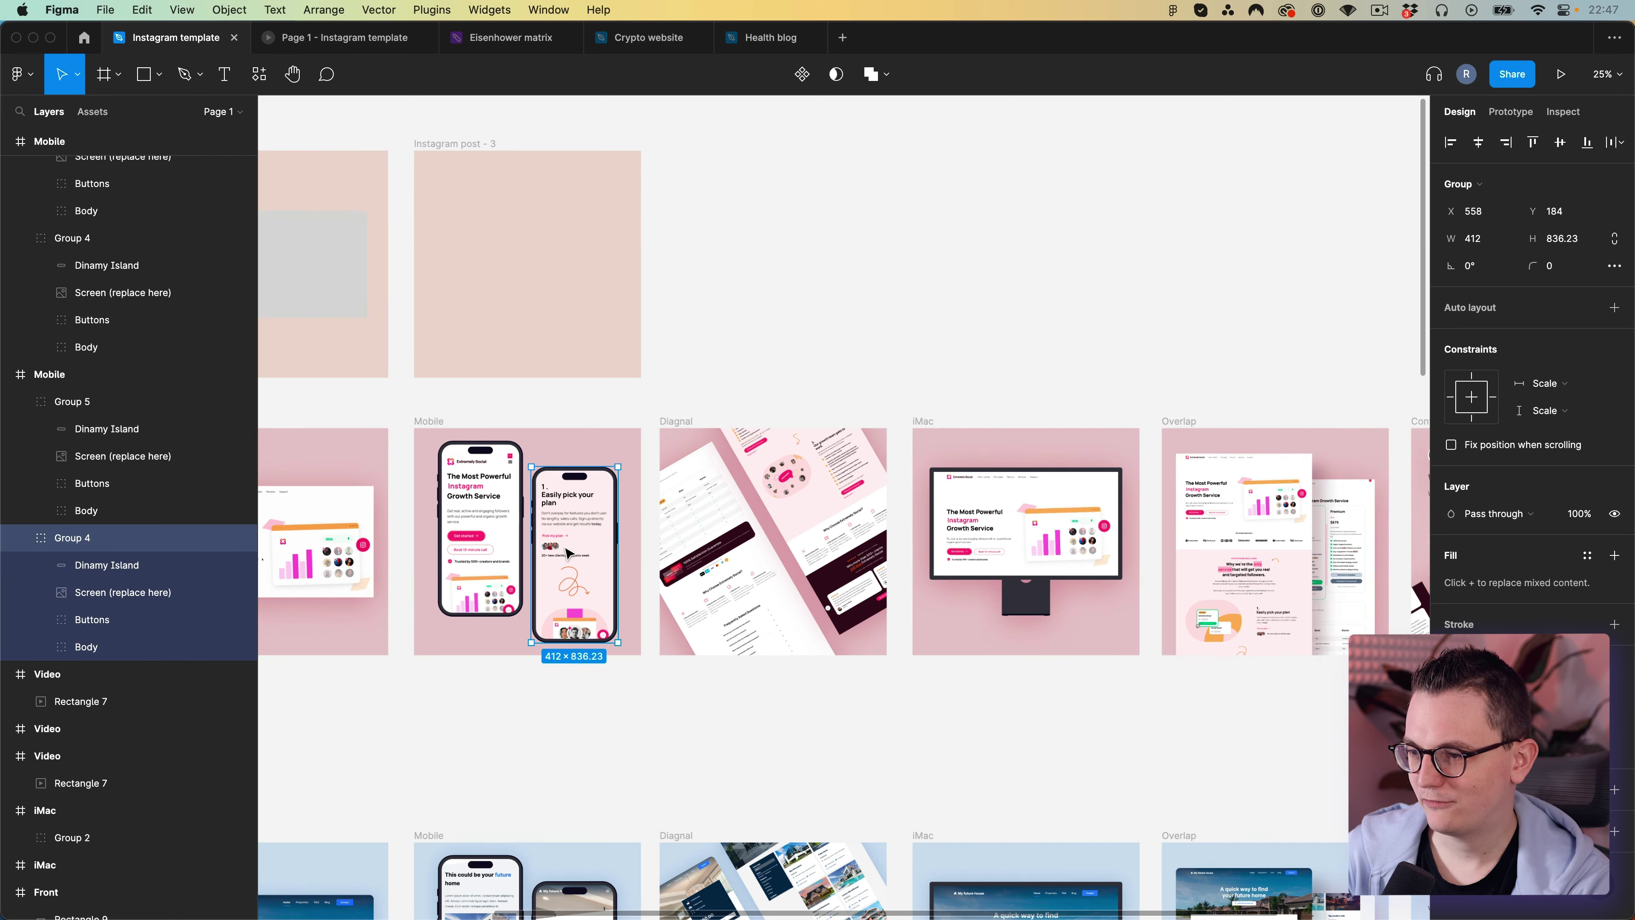
{"action": "scroll", "coordinate": [566, 553], "scroll_direction": "down", "scroll_amount": 2}
{"action": "left_click", "coordinate": [850, 328]}
{"action": "scroll", "coordinate": [766, 416], "scroll_direction": "right", "scroll_amount": 2}
{"action": "scroll", "coordinate": [902, 476], "scroll_direction": "left", "scroll_amount": 4}
{"action": "left_click", "coordinate": [1003, 548]}
{"action": "left_click", "coordinate": [931, 603]}
{"action": "key", "text": "Escape"}
{"action": "scroll", "coordinate": [979, 575], "scroll_direction": "up", "scroll_amount": 2}
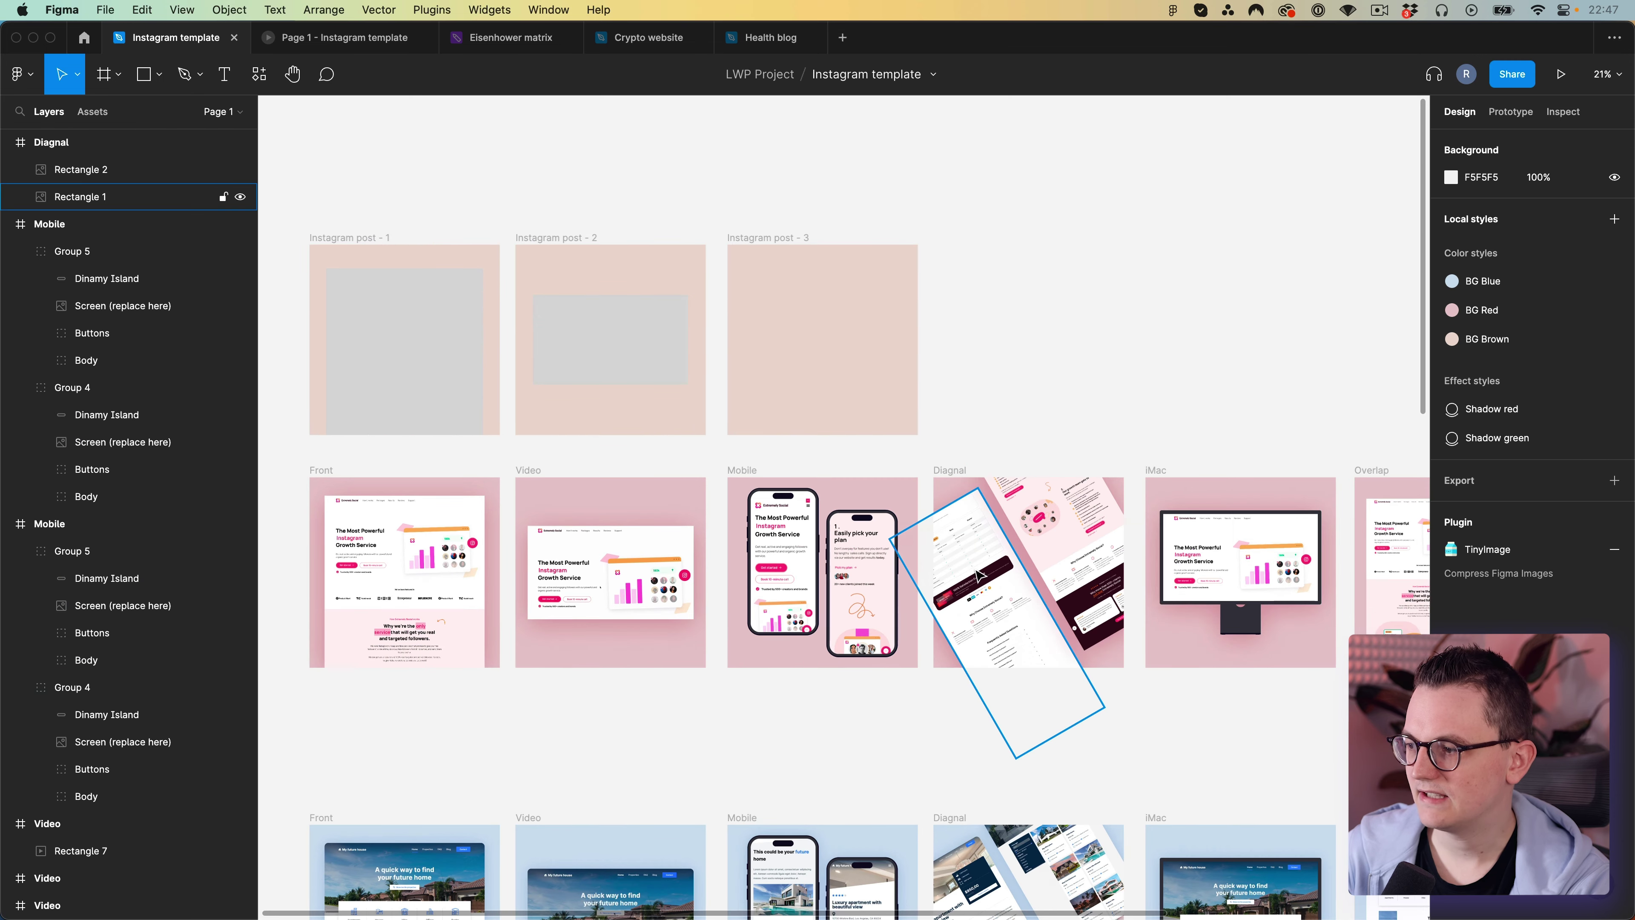
Copy the gray rectangle from Instagram post - 2 into Instagram post - 3, stretch it to about 1736 × 467 and rotate it to -60°.
{"action": "left_click", "coordinate": [566, 315]}
{"action": "left_click_drag", "start_coordinate": [616, 333], "coordinate": [834, 319]}
{"action": "left_click_drag", "start_coordinate": [908, 370], "coordinate": [1057, 364]}
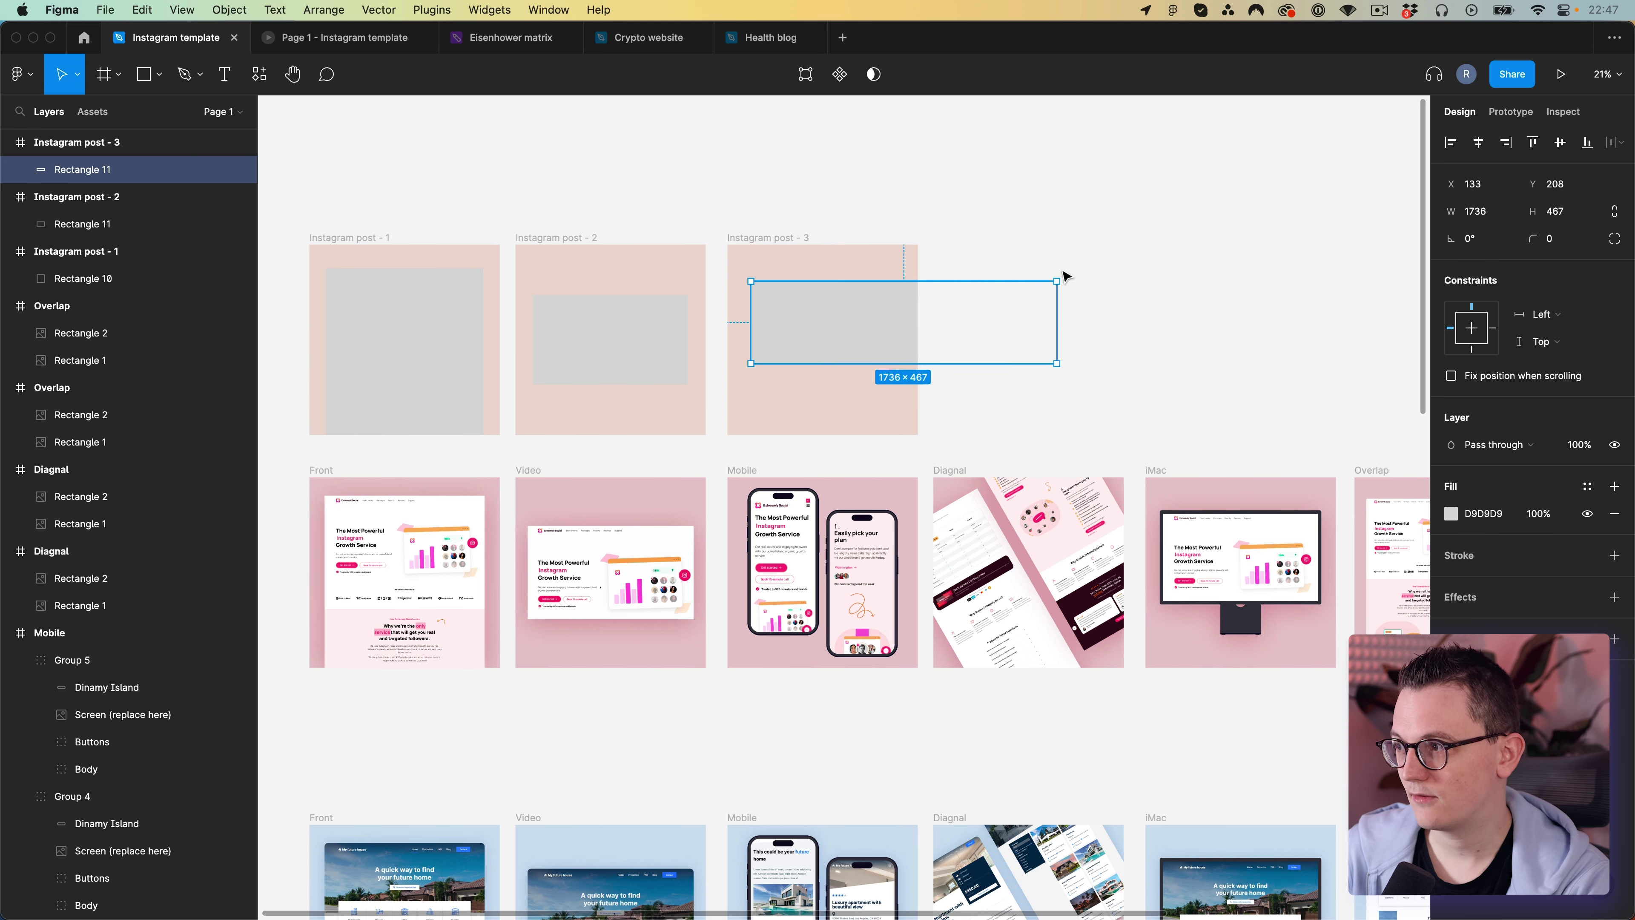
{"action": "left_click_drag", "start_coordinate": [1060, 273], "coordinate": [1080, 414]}
Resize the rotated rectangle in Instagram post - 3 to about 1232 × 501 and duplicate it as a parallel diagonal on its upper-right side.
{"action": "left_click_drag", "start_coordinate": [885, 353], "coordinate": [849, 422]}
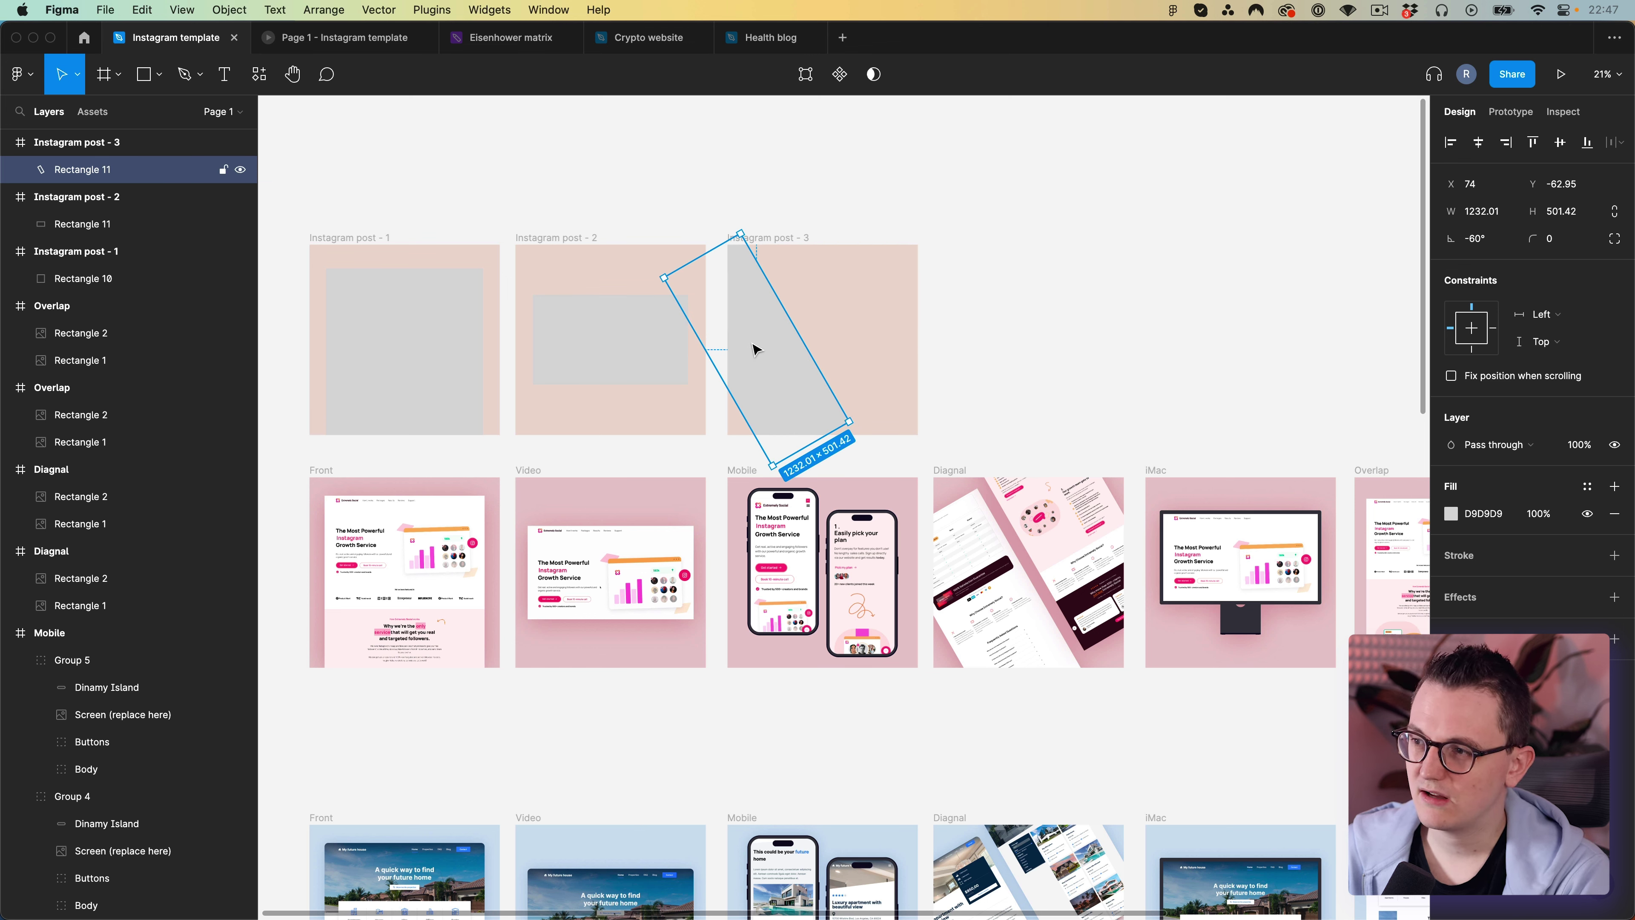
{"action": "mouse_move", "coordinate": [771, 371]}
{"action": "left_mouse_down"}
{"action": "mouse_move", "coordinate": [866, 330]}
{"action": "mouse_move", "coordinate": [772, 359]}
{"action": "left_mouse_up"}
{"action": "left_click", "coordinate": [966, 415]}
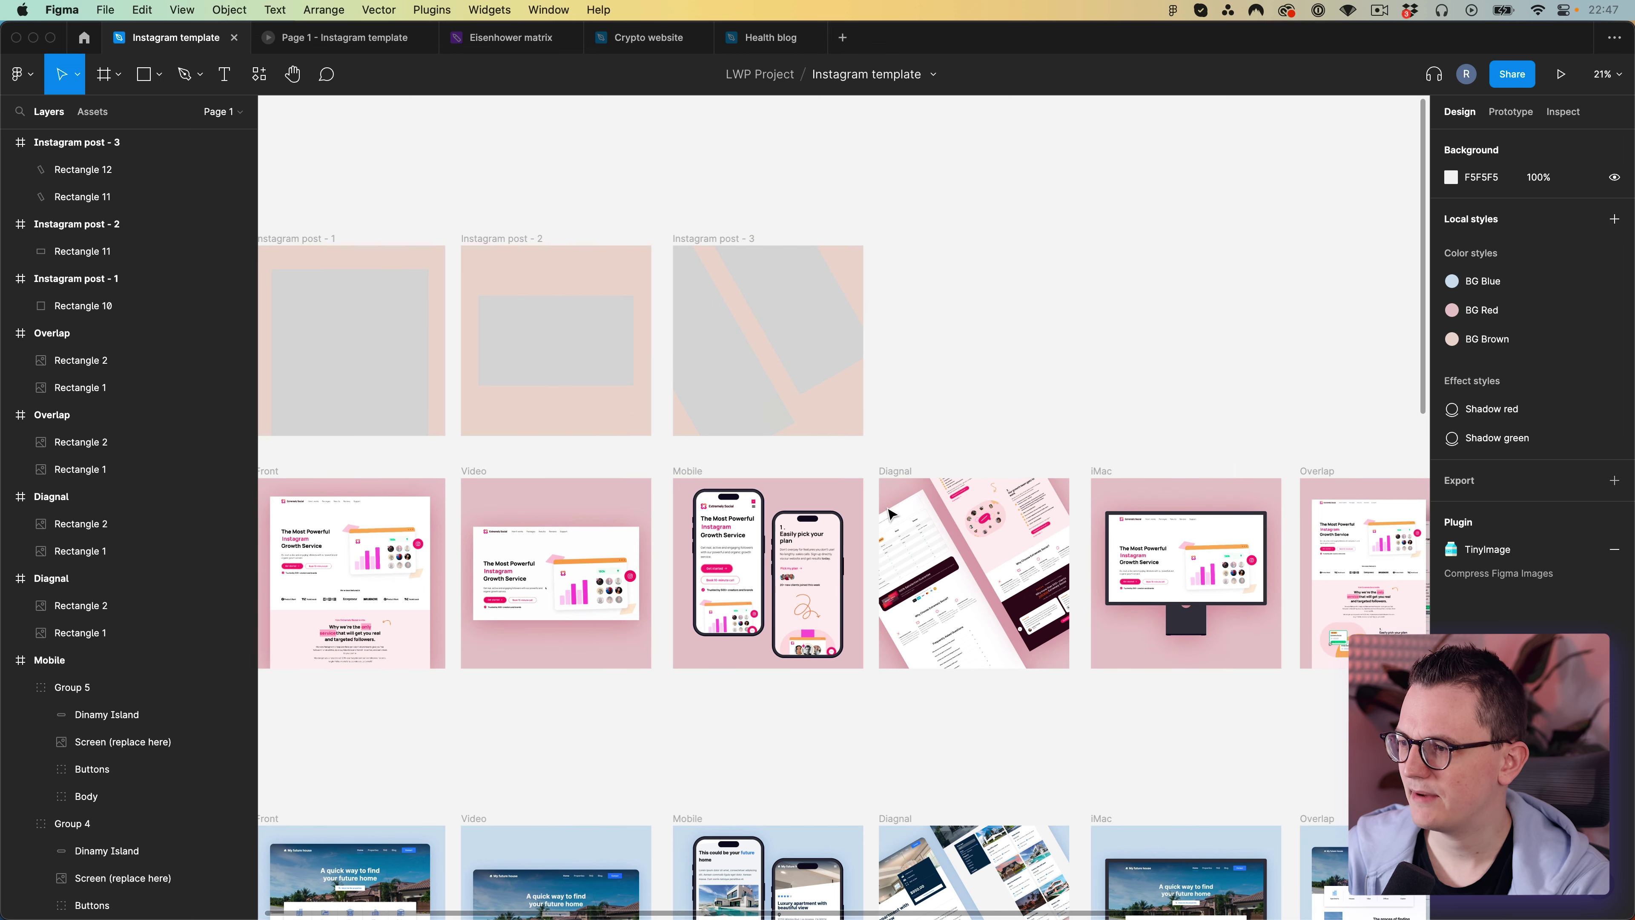
Review the rows of pink and blue example frames, looking closely at the shadows behind the Front and Video designs.
{"action": "scroll", "coordinate": [1251, 559], "scroll_direction": "down", "scroll_amount": 2}
{"action": "left_click_drag", "start_coordinate": [1338, 630], "coordinate": [1172, 500]}
{"action": "left_click", "coordinate": [1192, 303]}
{"action": "left_click_drag", "start_coordinate": [881, 304], "coordinate": [892, 295]}
{"action": "scroll", "coordinate": [892, 295], "scroll_direction": "left", "scroll_amount": 3}
{"action": "scroll", "coordinate": [892, 295], "scroll_direction": "down", "scroll_amount": 1}
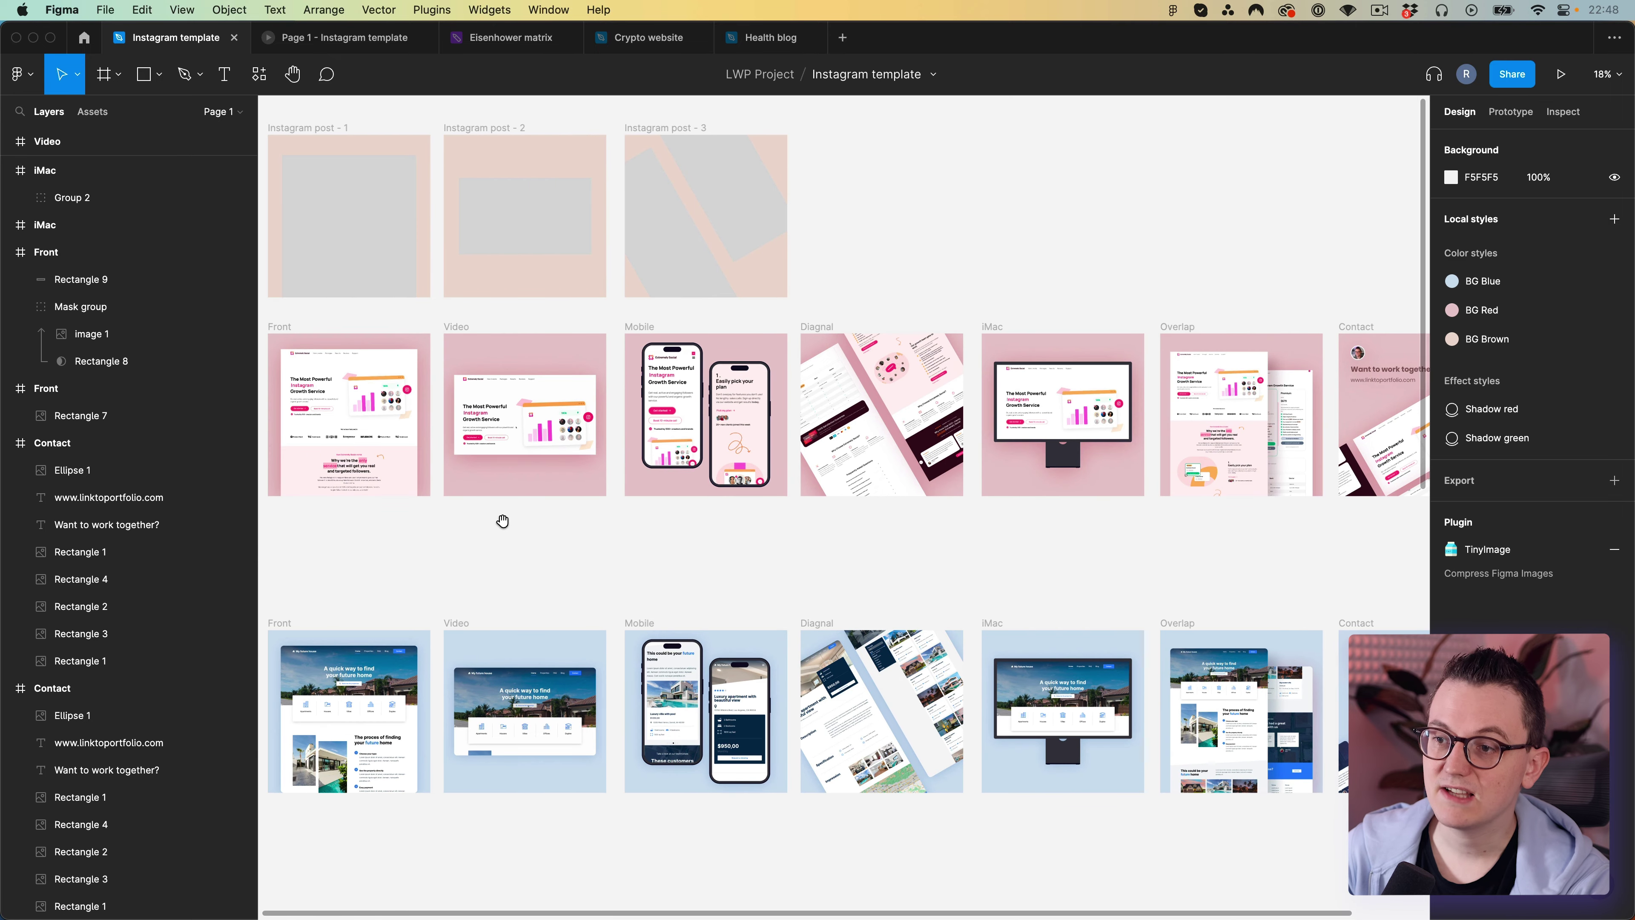
{"action": "scroll", "coordinate": [643, 501], "scroll_direction": "left", "scroll_amount": 2}
{"action": "scroll", "coordinate": [643, 501], "scroll_direction": "up", "scroll_amount": 1}
{"action": "scroll", "coordinate": [717, 587], "scroll_direction": "up", "scroll_amount": 5}
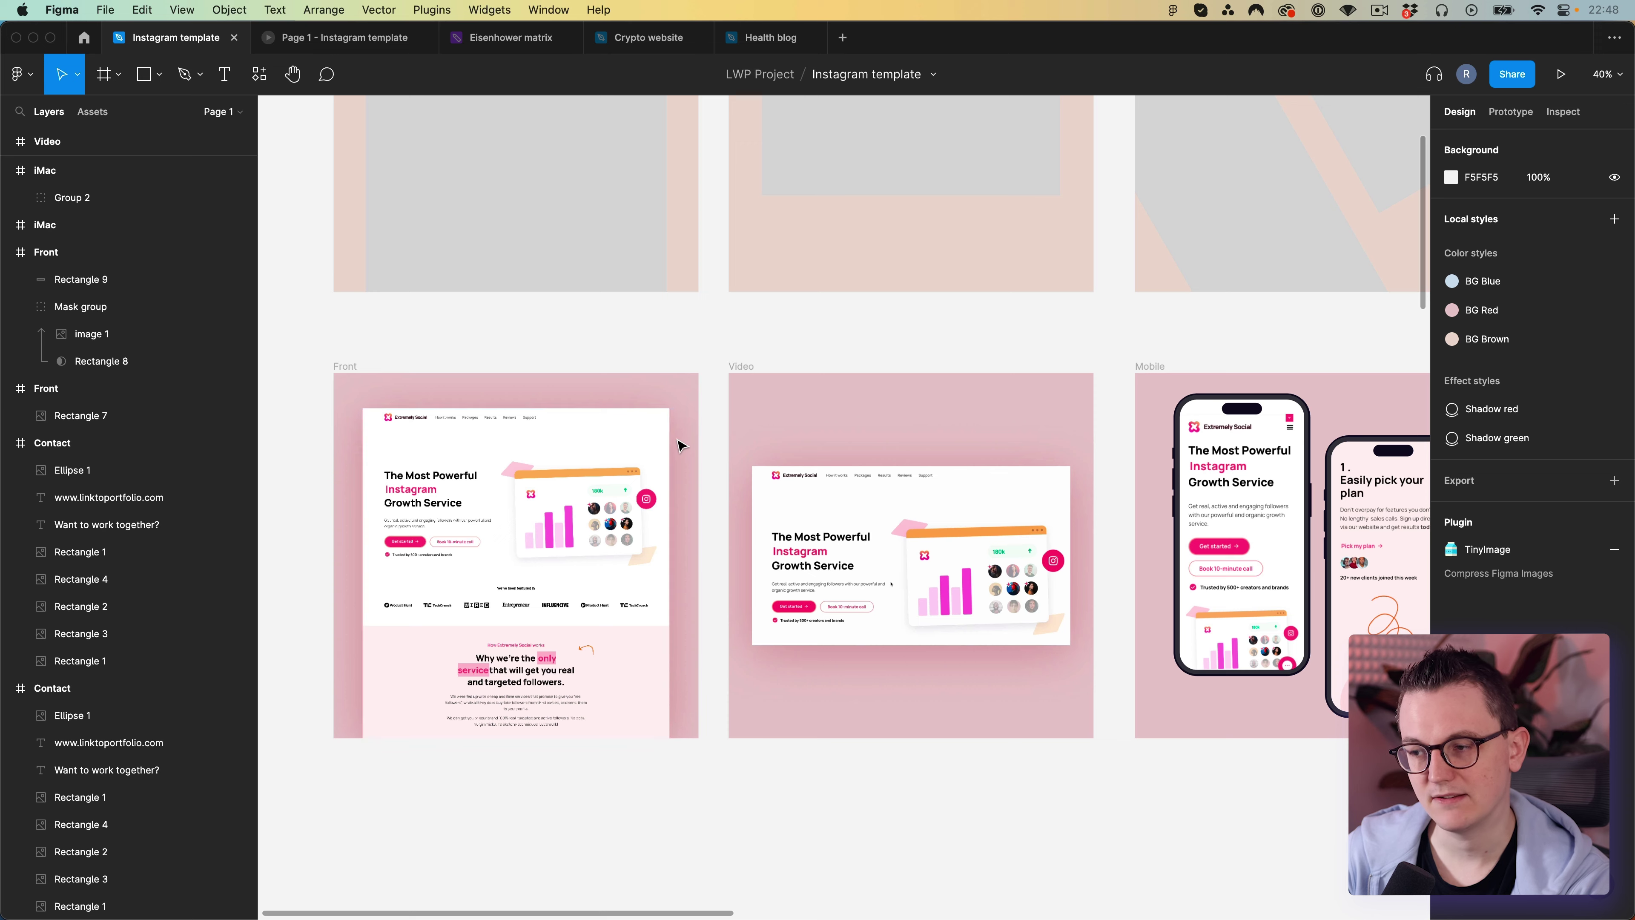
Set the fill of the rectangle in Instagram post - 1 to white, FFFFFF.
{"action": "scroll", "coordinate": [724, 361], "scroll_direction": "down", "scroll_amount": 3}
{"action": "left_click", "coordinate": [644, 270]}
{"action": "scroll", "coordinate": [837, 451], "scroll_direction": "up", "scroll_amount": 3}
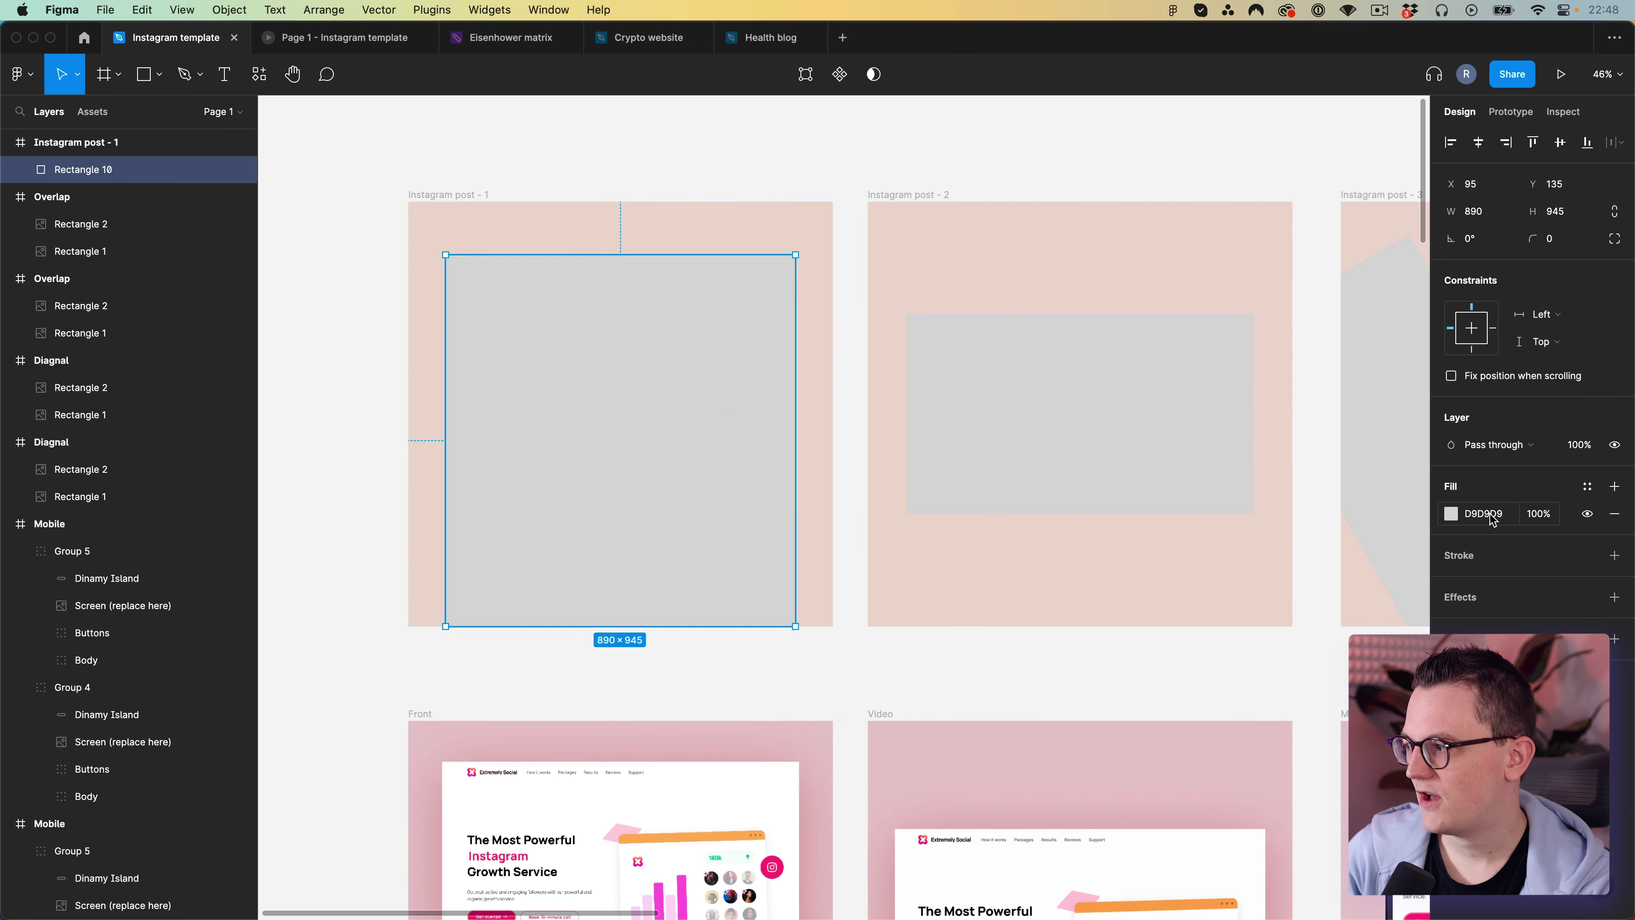
{"action": "left_click", "coordinate": [1450, 514]}
{"action": "left_click", "coordinate": [1229, 503]}
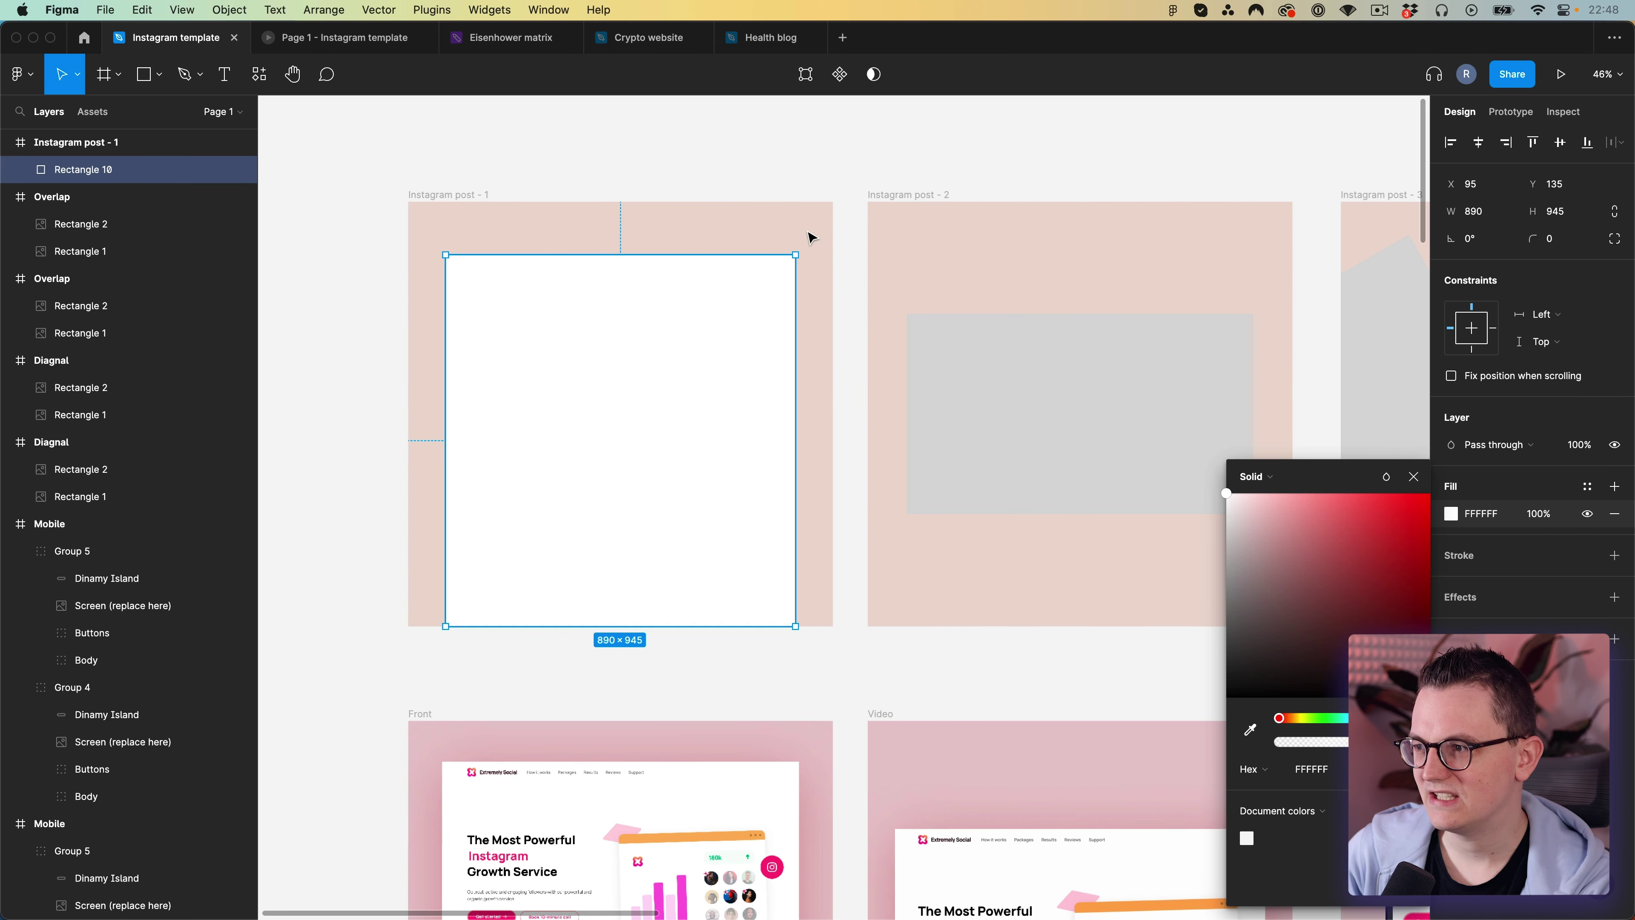
{"action": "left_click", "coordinate": [749, 148]}
{"action": "left_click", "coordinate": [745, 357]}
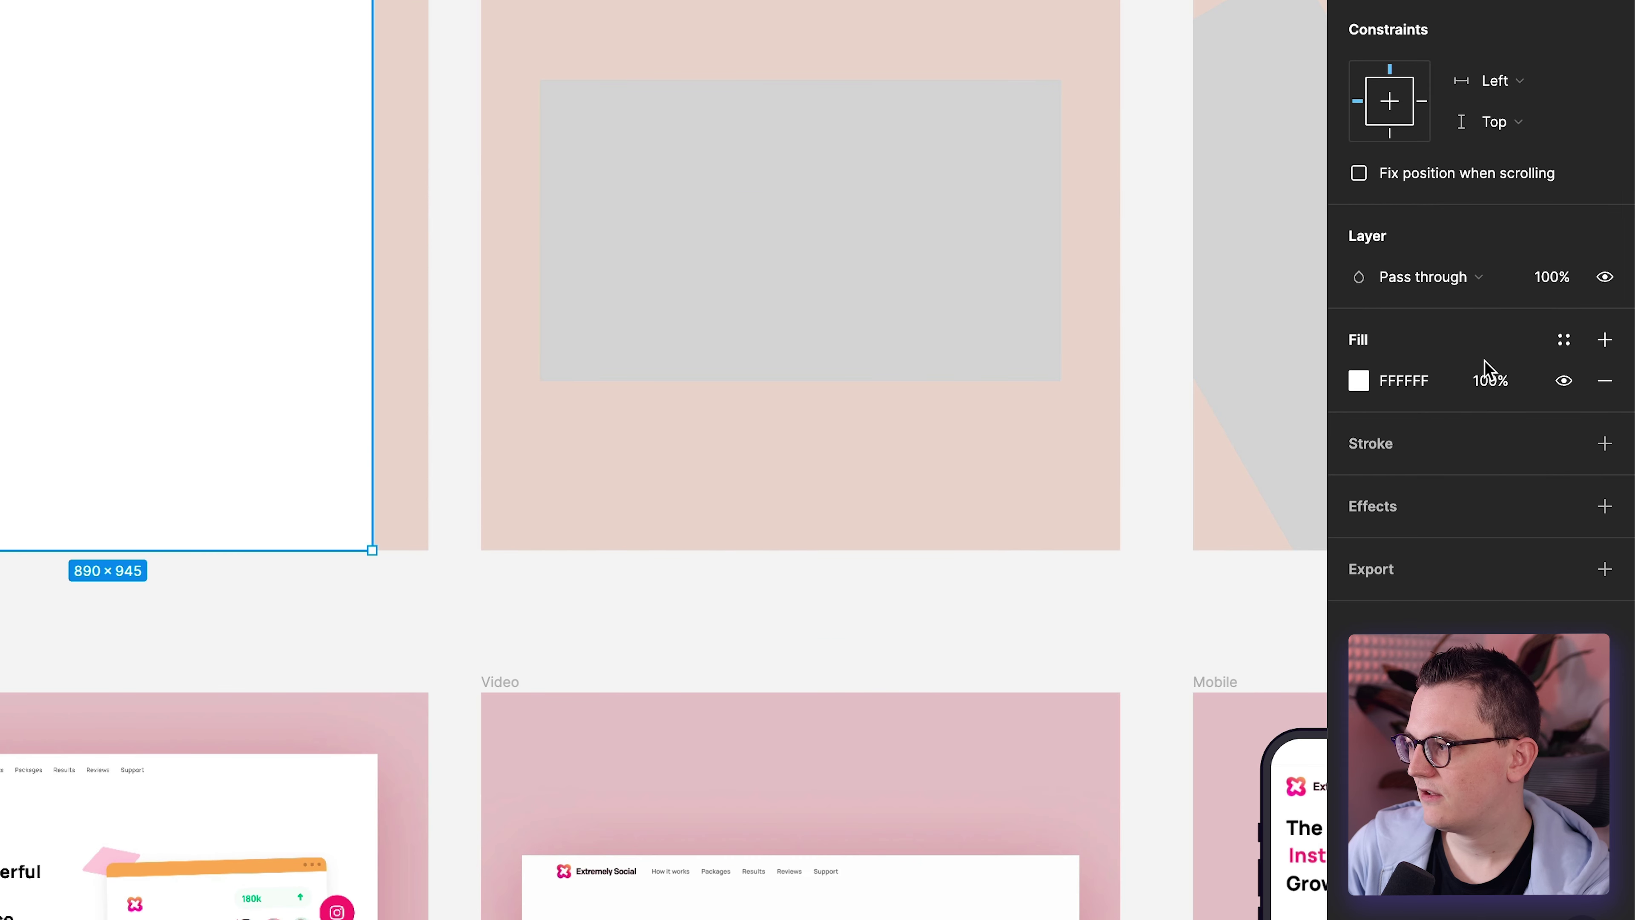
Add a drop shadow to the white rectangle, sampling its color from the frame background and darkening it to 856757.
{"action": "left_click", "coordinate": [1610, 514]}
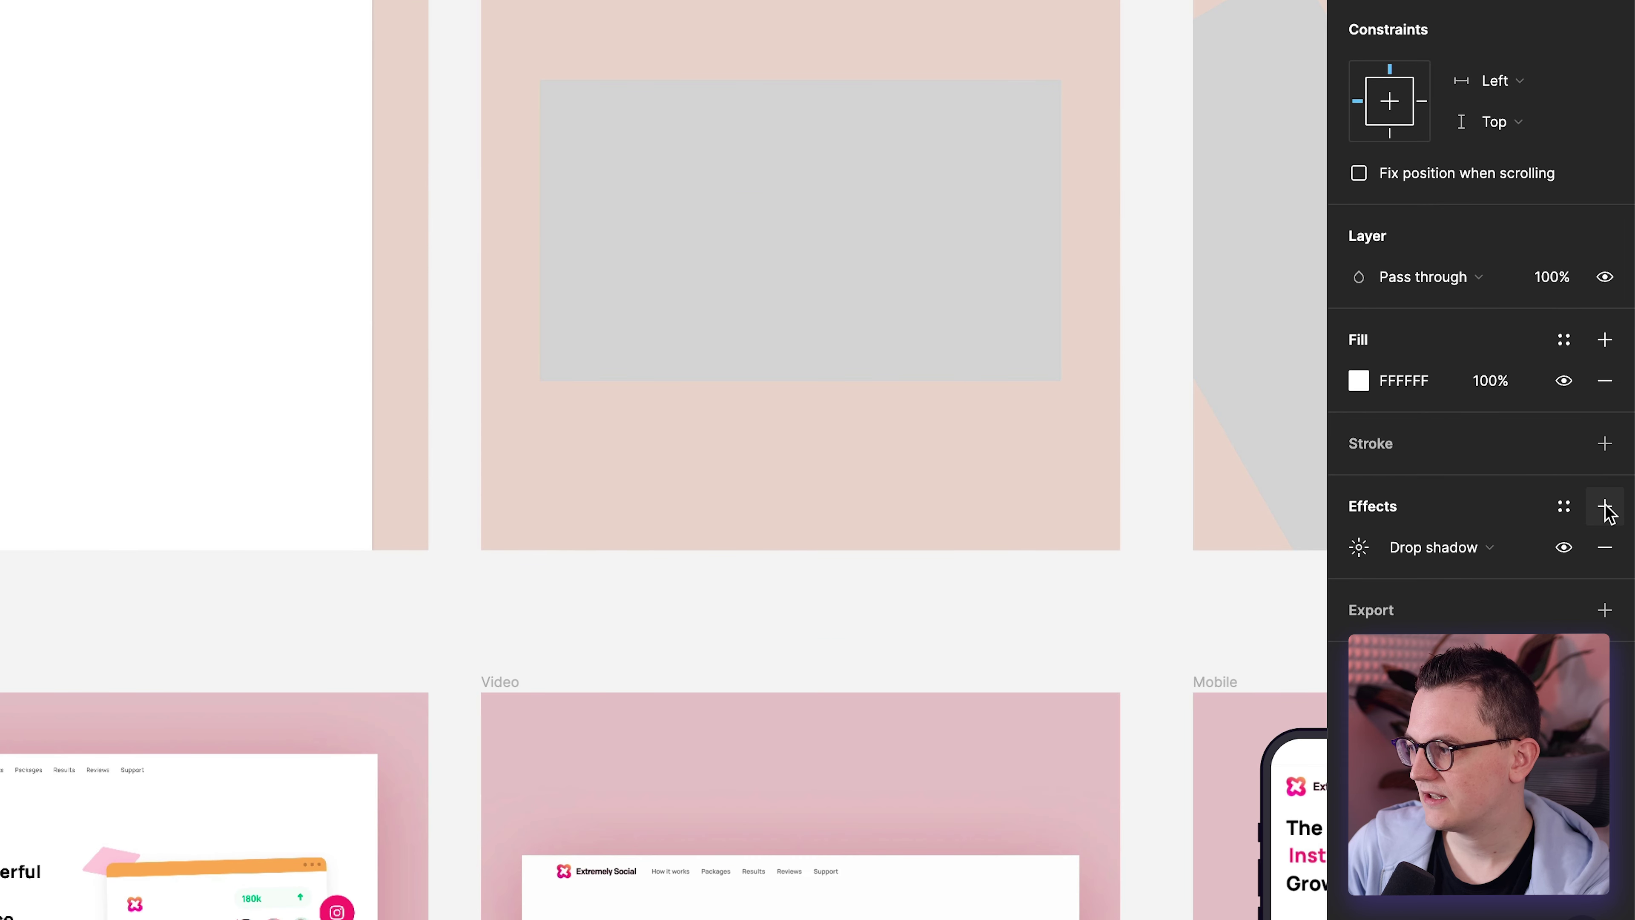
{"action": "left_click", "coordinate": [1361, 550]}
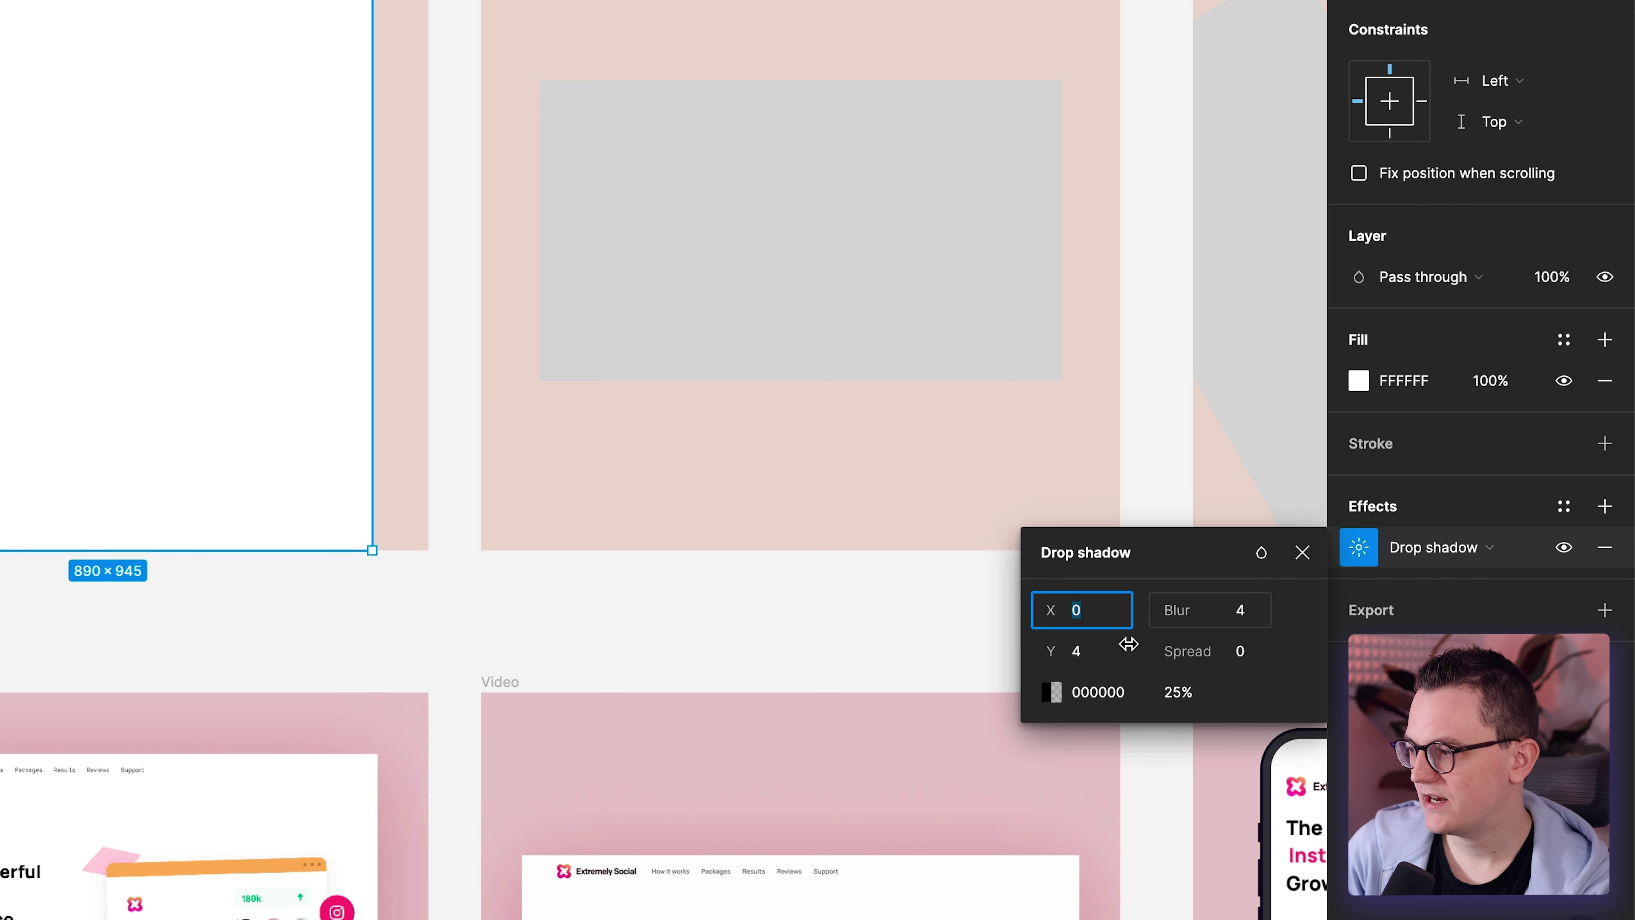
{"action": "left_click", "coordinate": [1052, 693]}
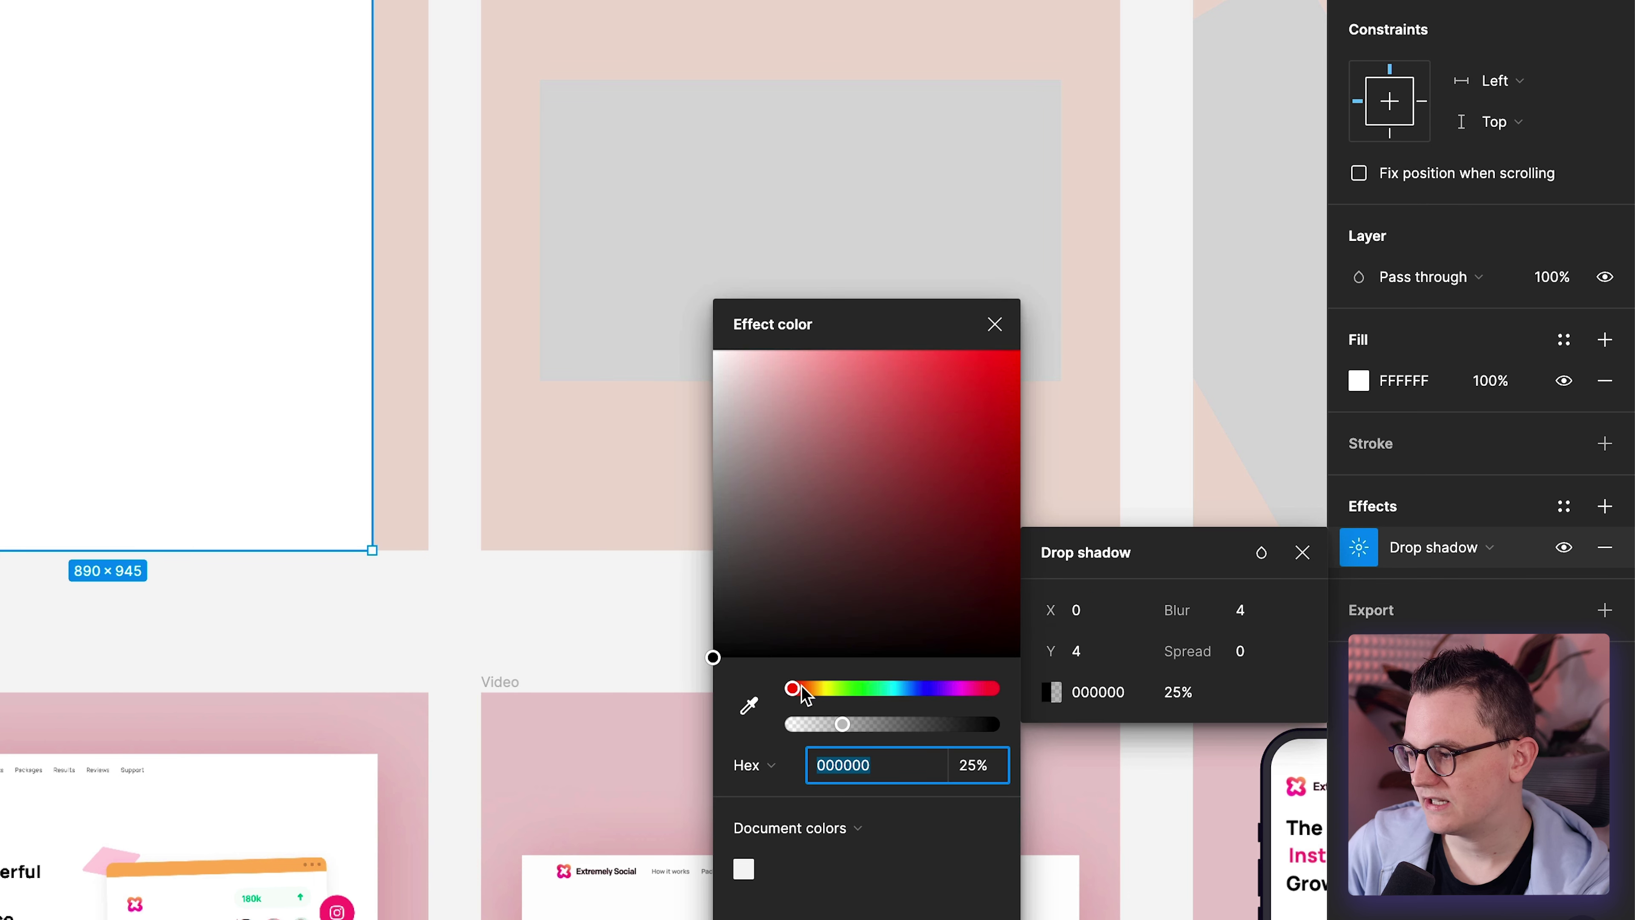
{"action": "left_click", "coordinate": [749, 707]}
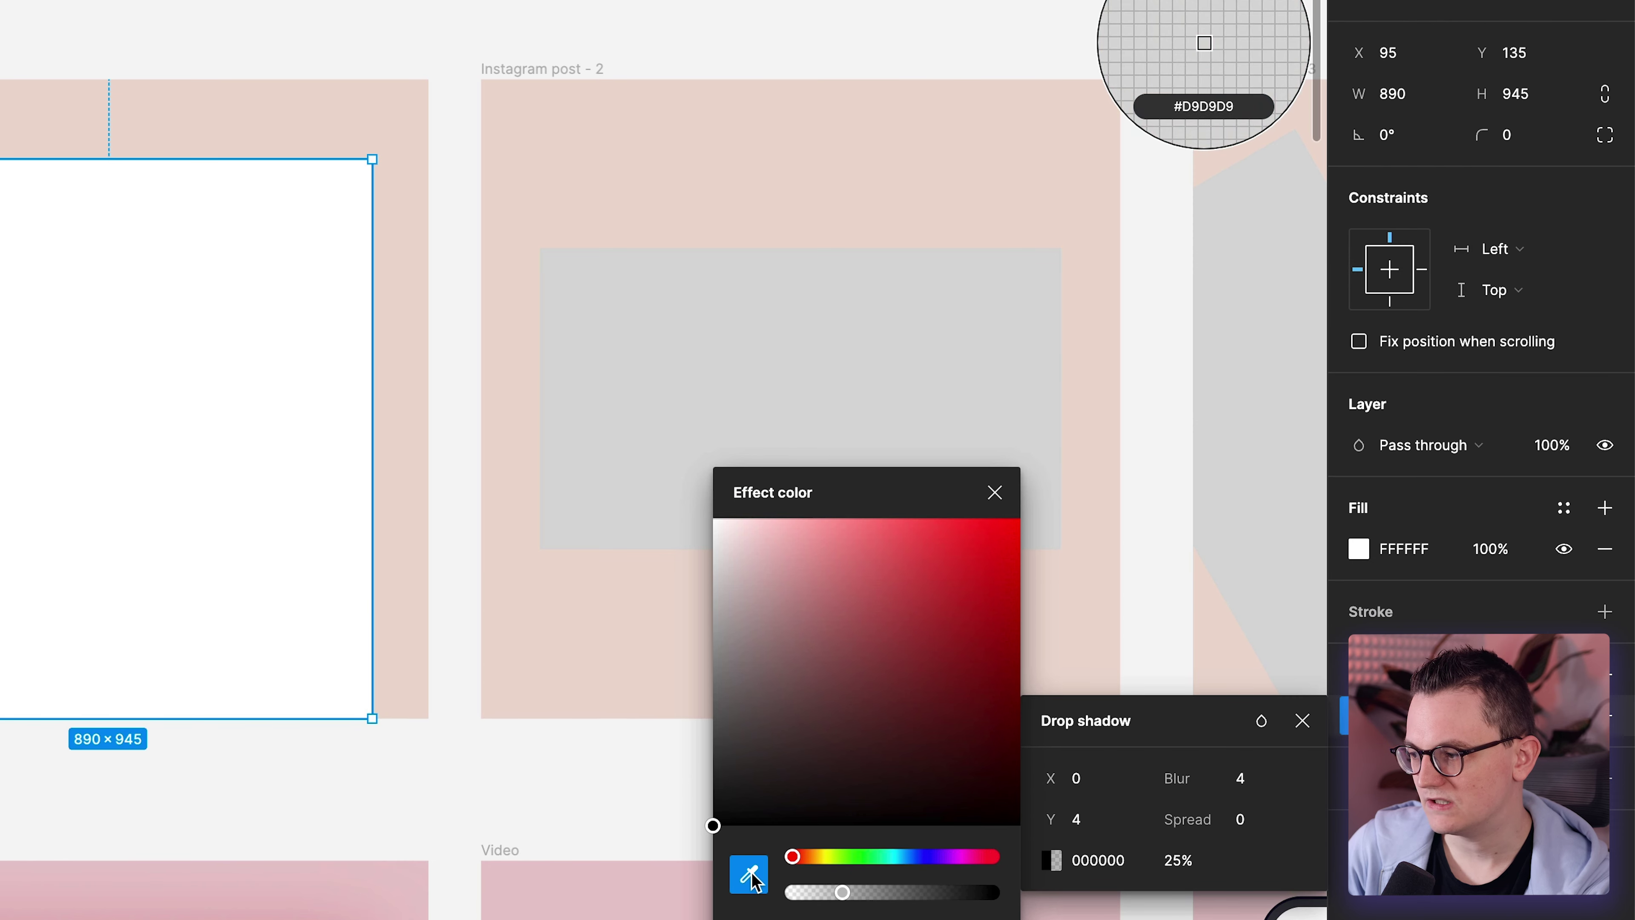
{"action": "left_click", "coordinate": [406, 96]}
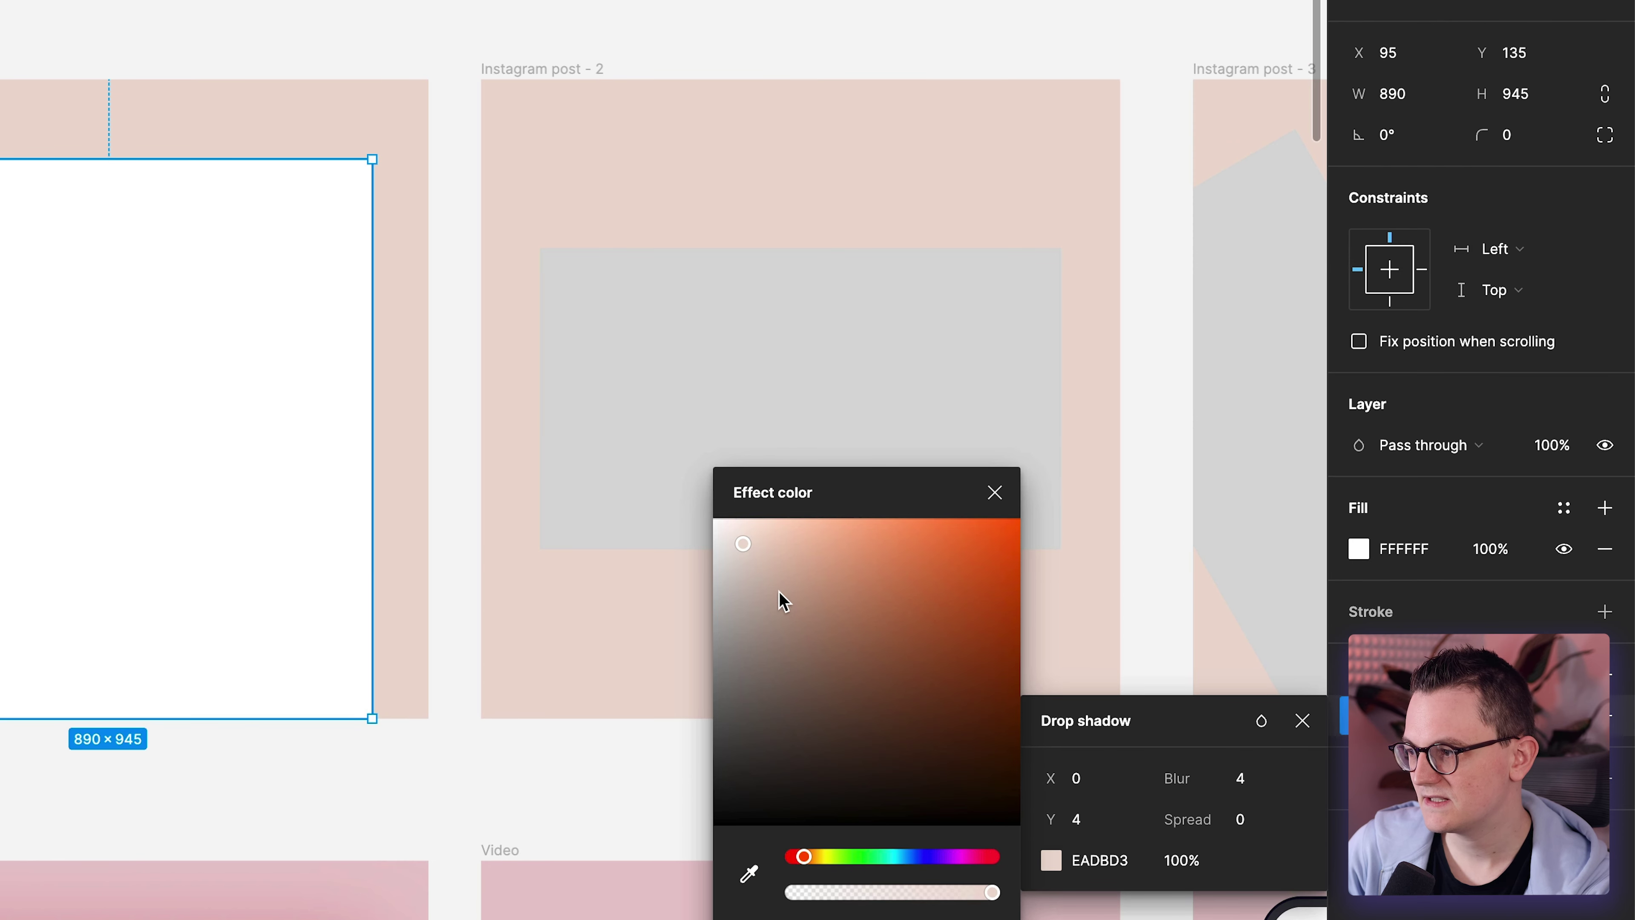
{"action": "left_click_drag", "start_coordinate": [755, 566], "coordinate": [813, 672]}
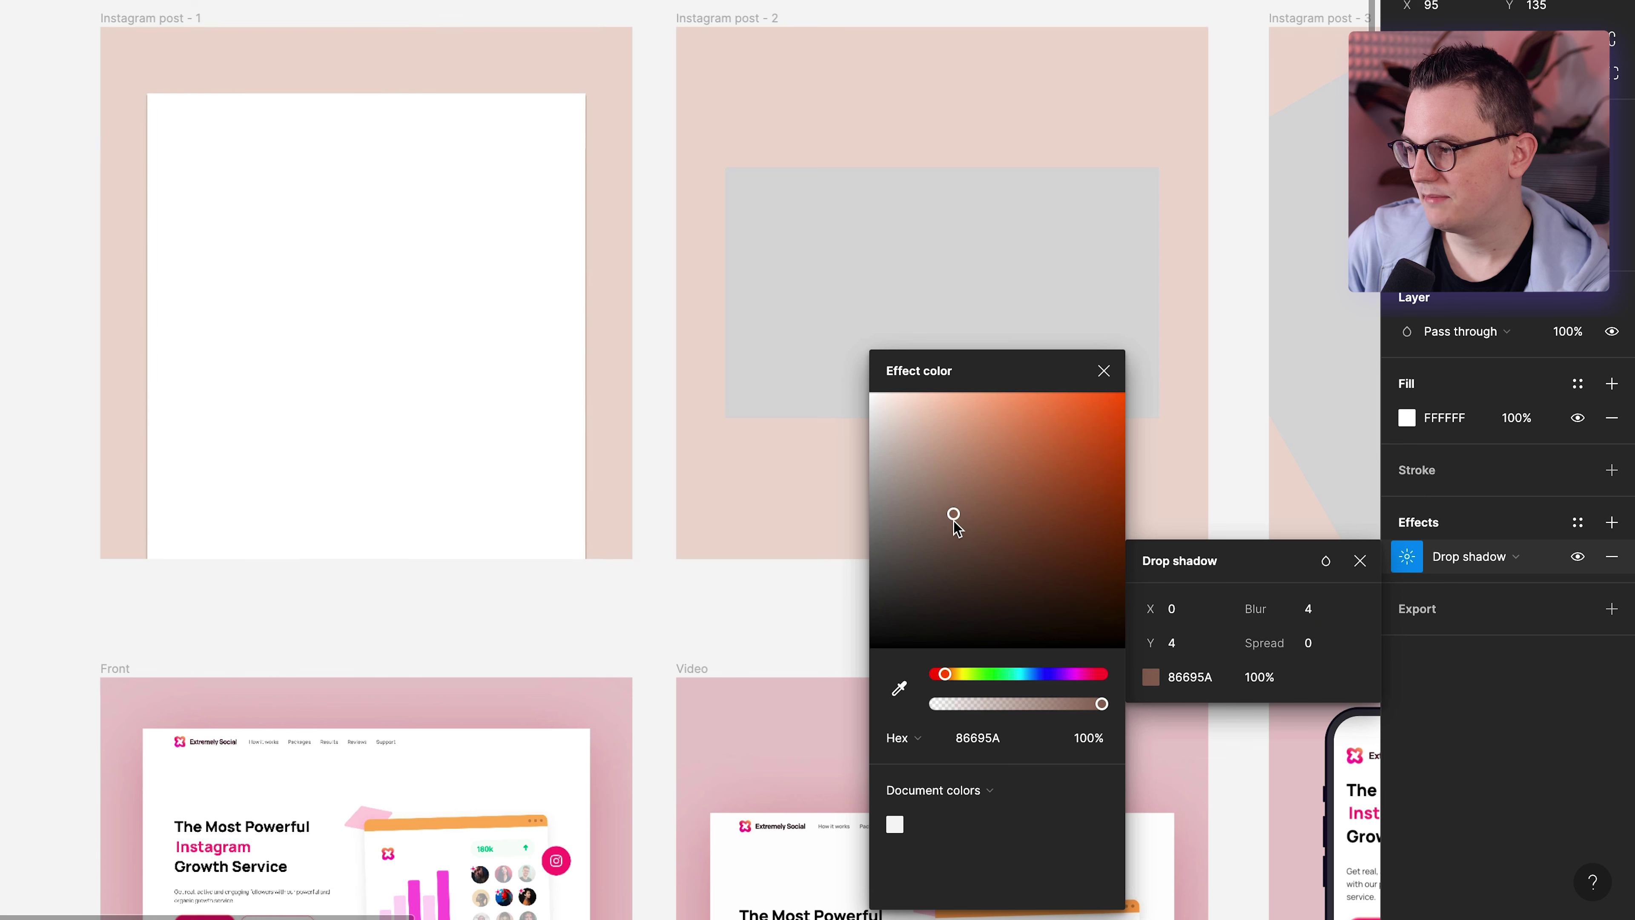
{"action": "left_click_drag", "start_coordinate": [955, 521], "coordinate": [957, 523]}
Set the drop shadow's blur to 164.
{"action": "left_click", "coordinate": [1311, 610]}
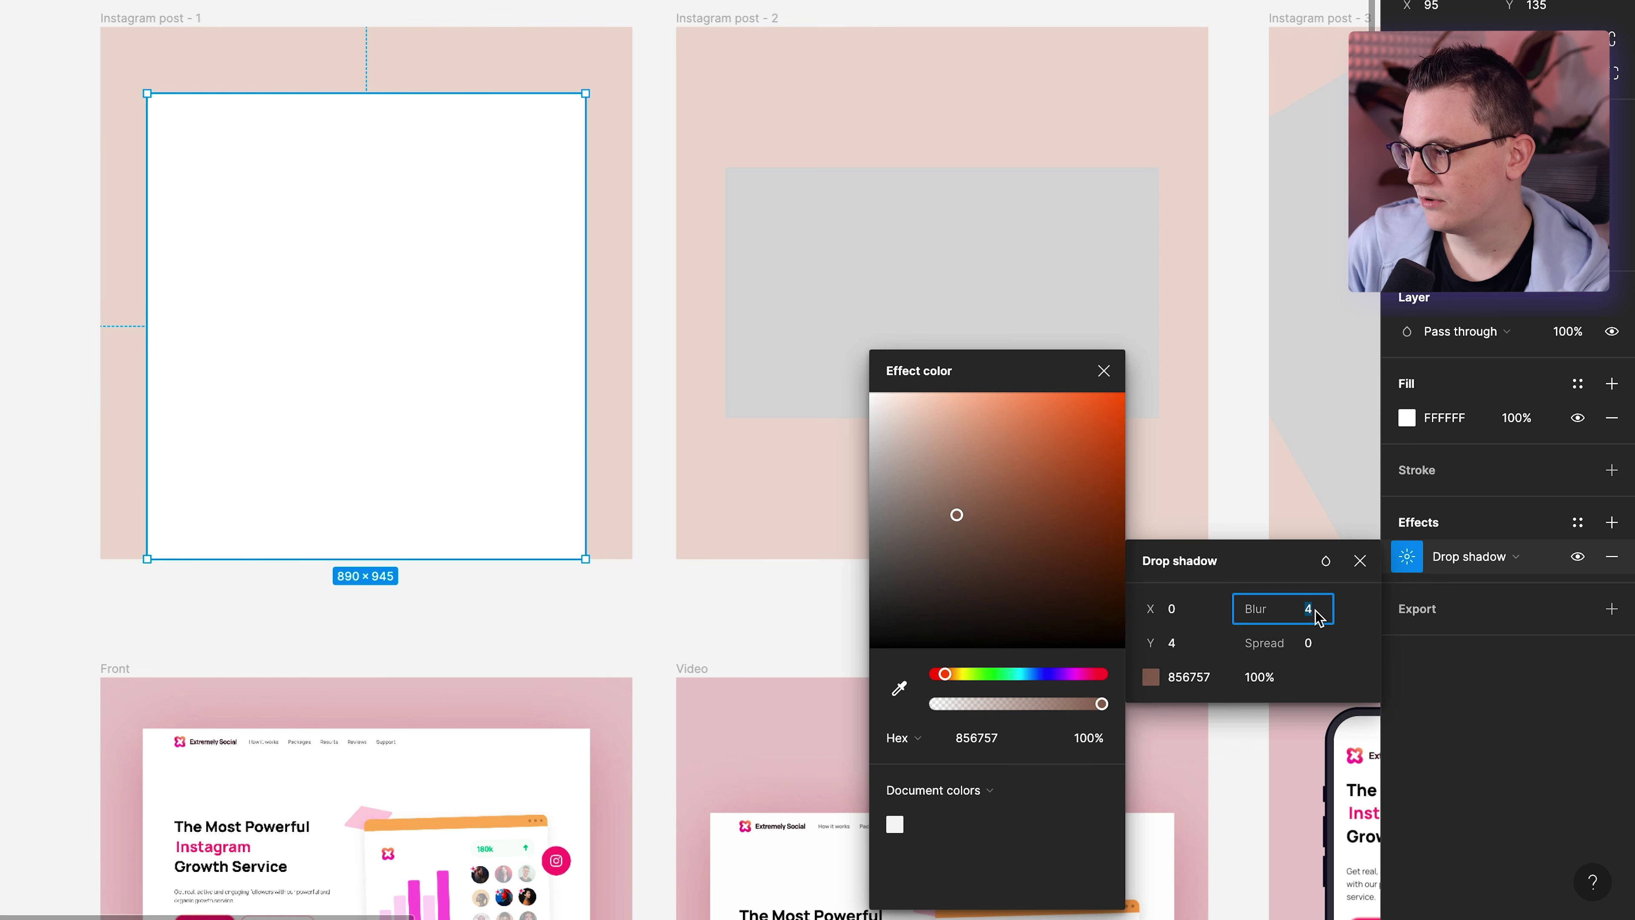
{"action": "type", "text": "0"}
{"action": "key", "text": "Return"}
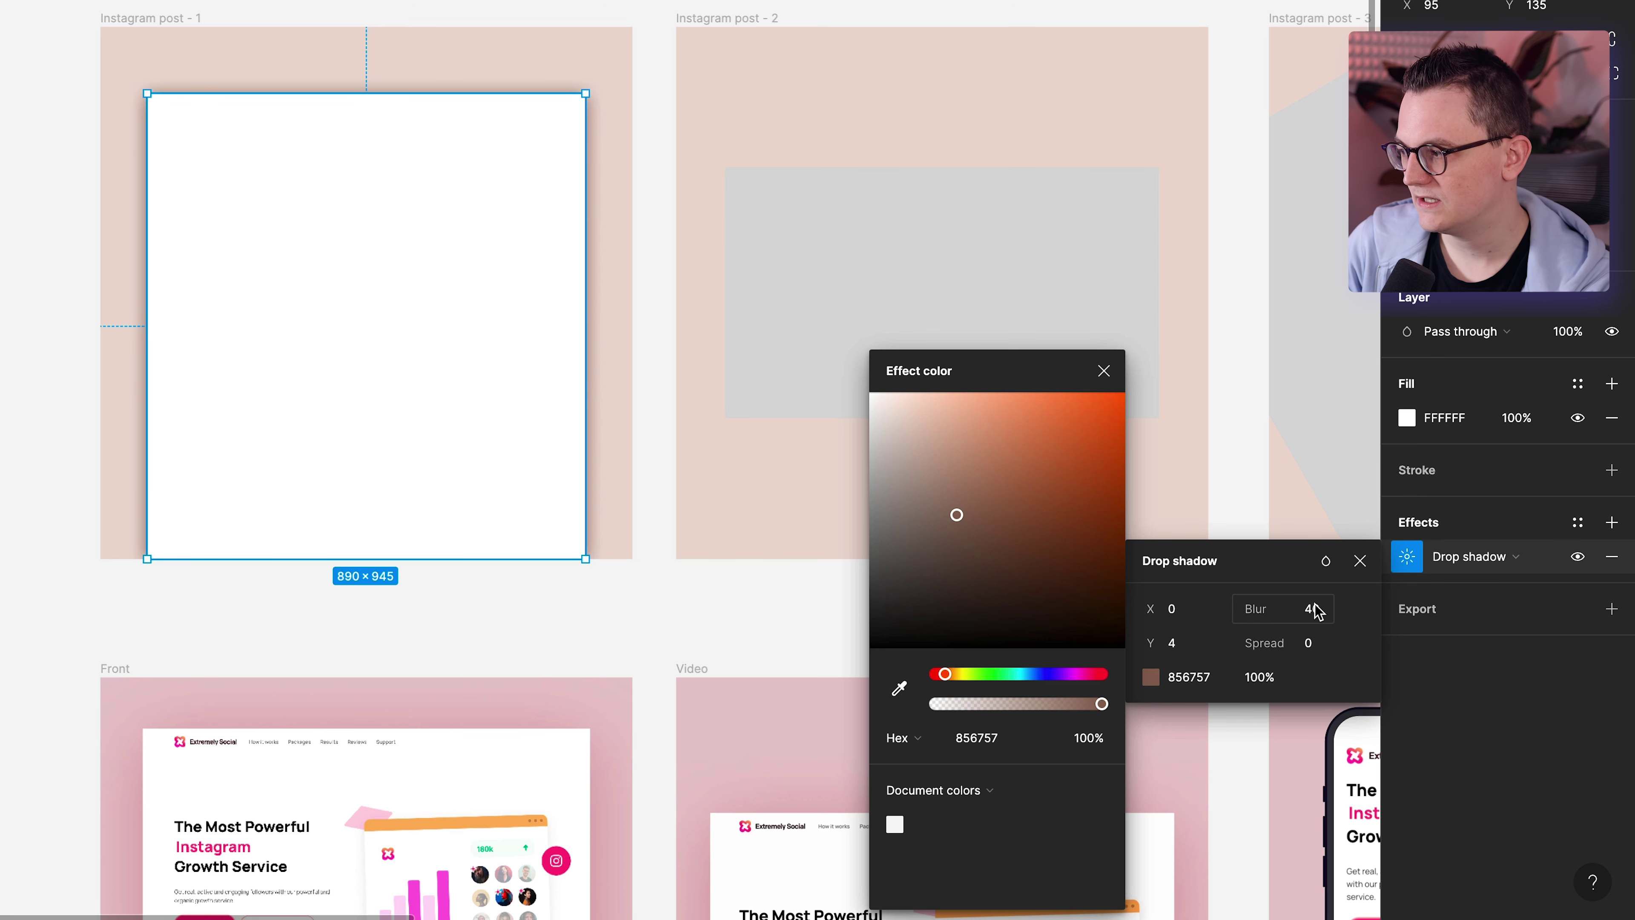
{"action": "left_click_drag", "start_coordinate": [1256, 610], "coordinate": [1423, 608]}
{"action": "mouse_move", "coordinate": [1256, 609]}
{"action": "left_mouse_down"}
{"action": "mouse_move", "coordinate": [1171, 620]}
{"action": "mouse_move", "coordinate": [1272, 609]}
{"action": "left_mouse_up"}
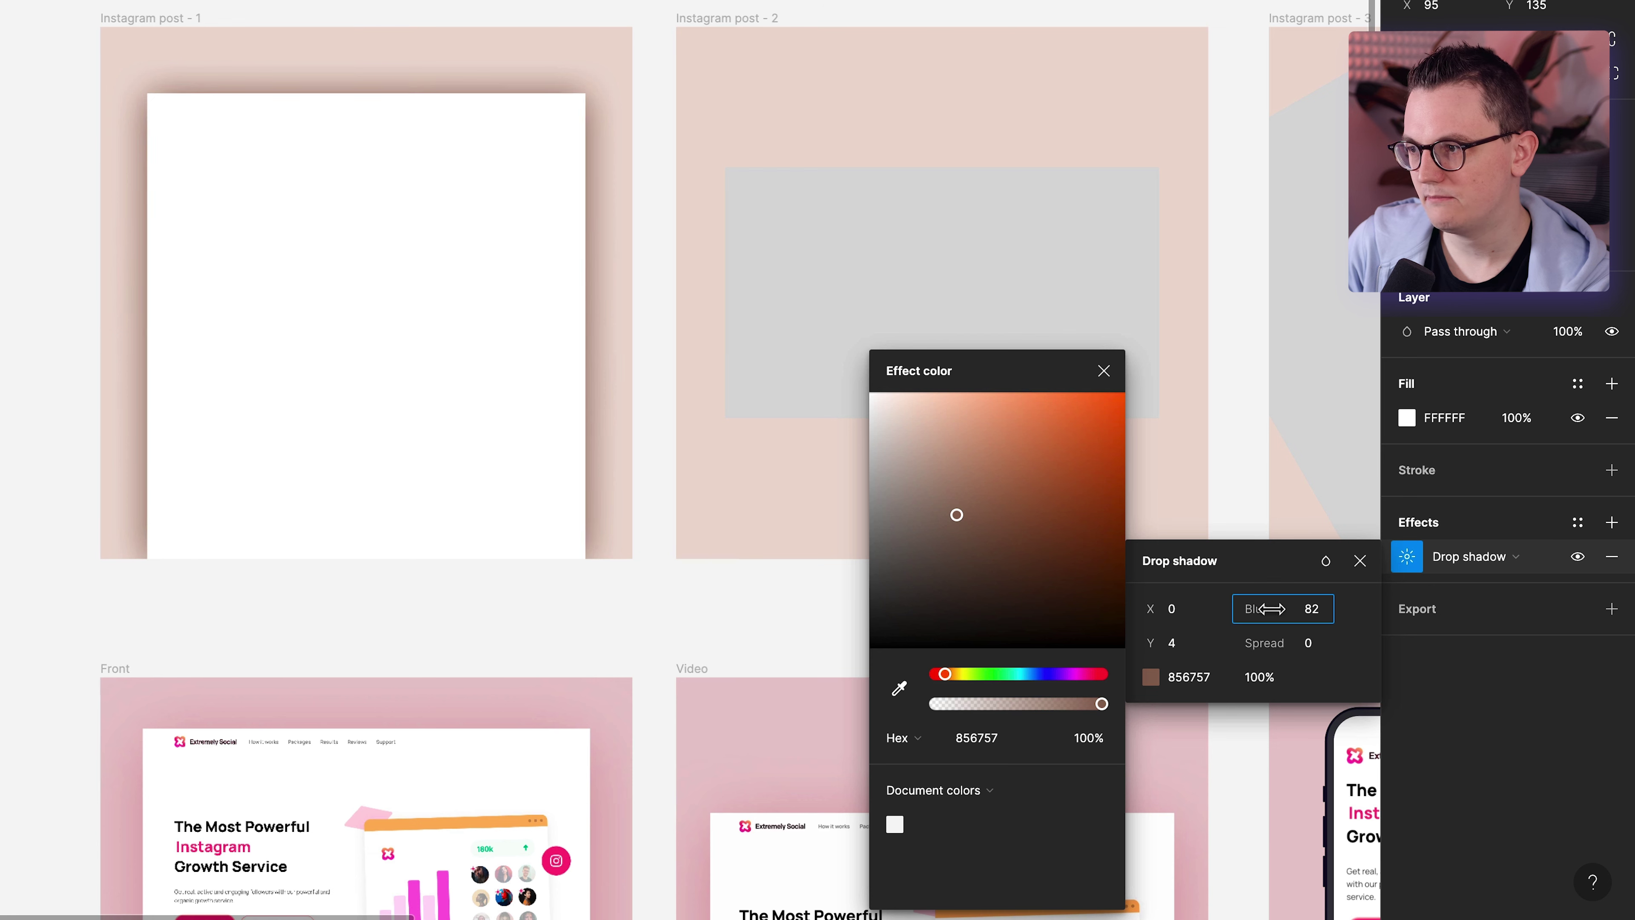
{"action": "left_click_drag", "start_coordinate": [1595, 594], "coordinate": [804, 624]}
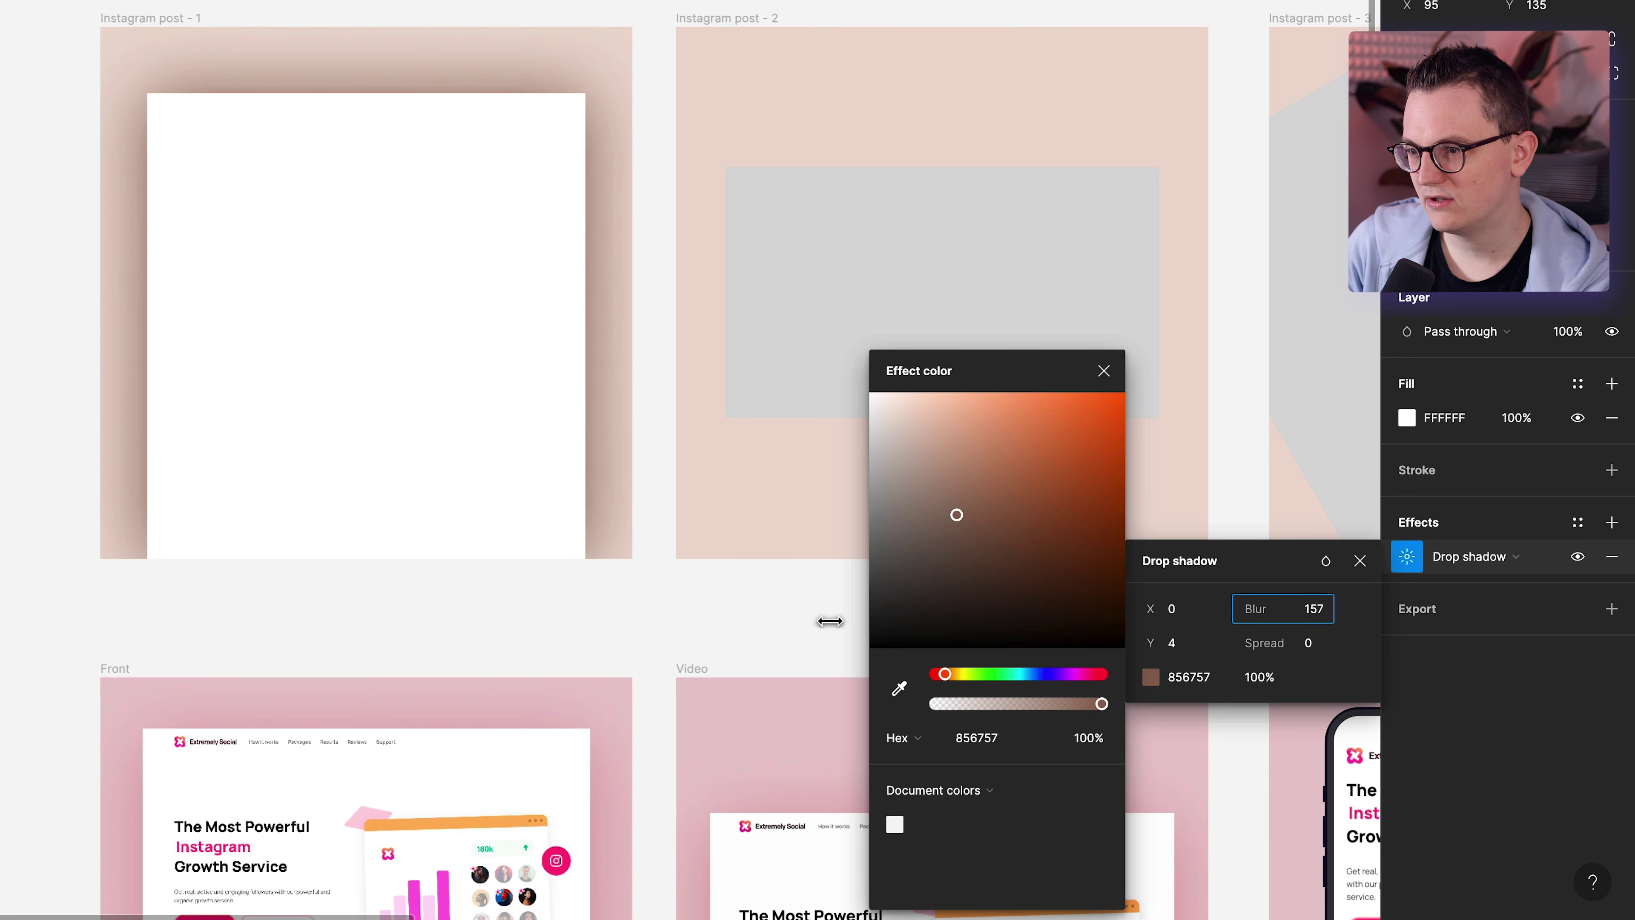
{"action": "left_click_drag", "start_coordinate": [981, 618], "coordinate": [1278, 622]}
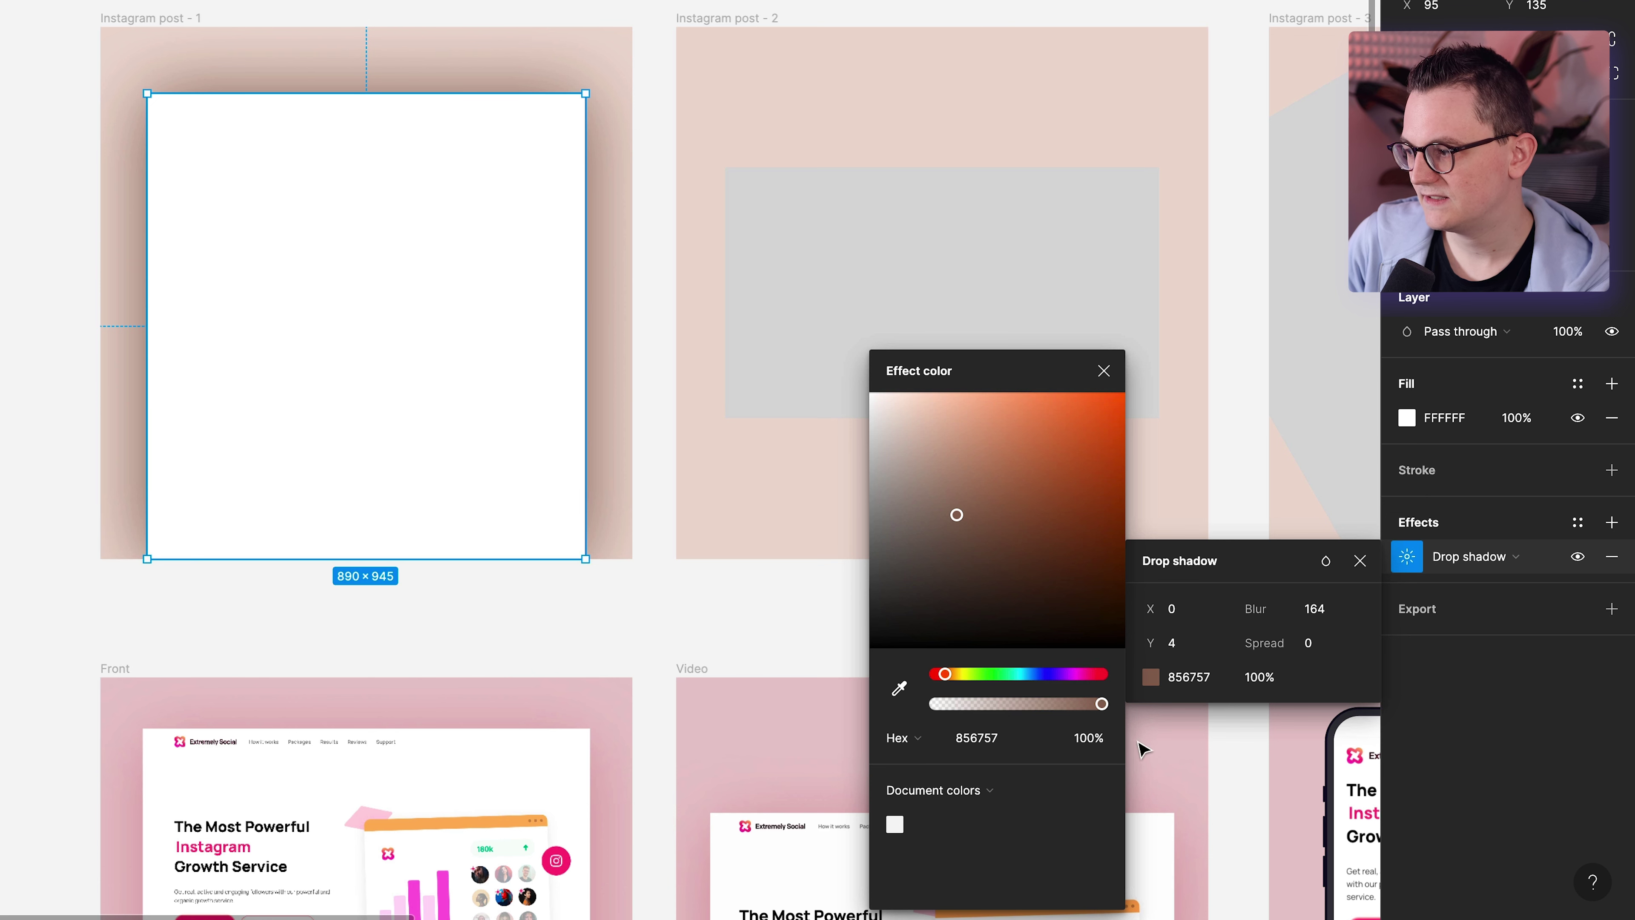
Lower the shadow color's opacity to 32% and compare the shadow with the one in the pink Front frame.
{"action": "left_click_drag", "start_coordinate": [1103, 704], "coordinate": [990, 702]}
{"action": "scroll", "coordinate": [489, 673], "scroll_direction": "down", "scroll_amount": 5}
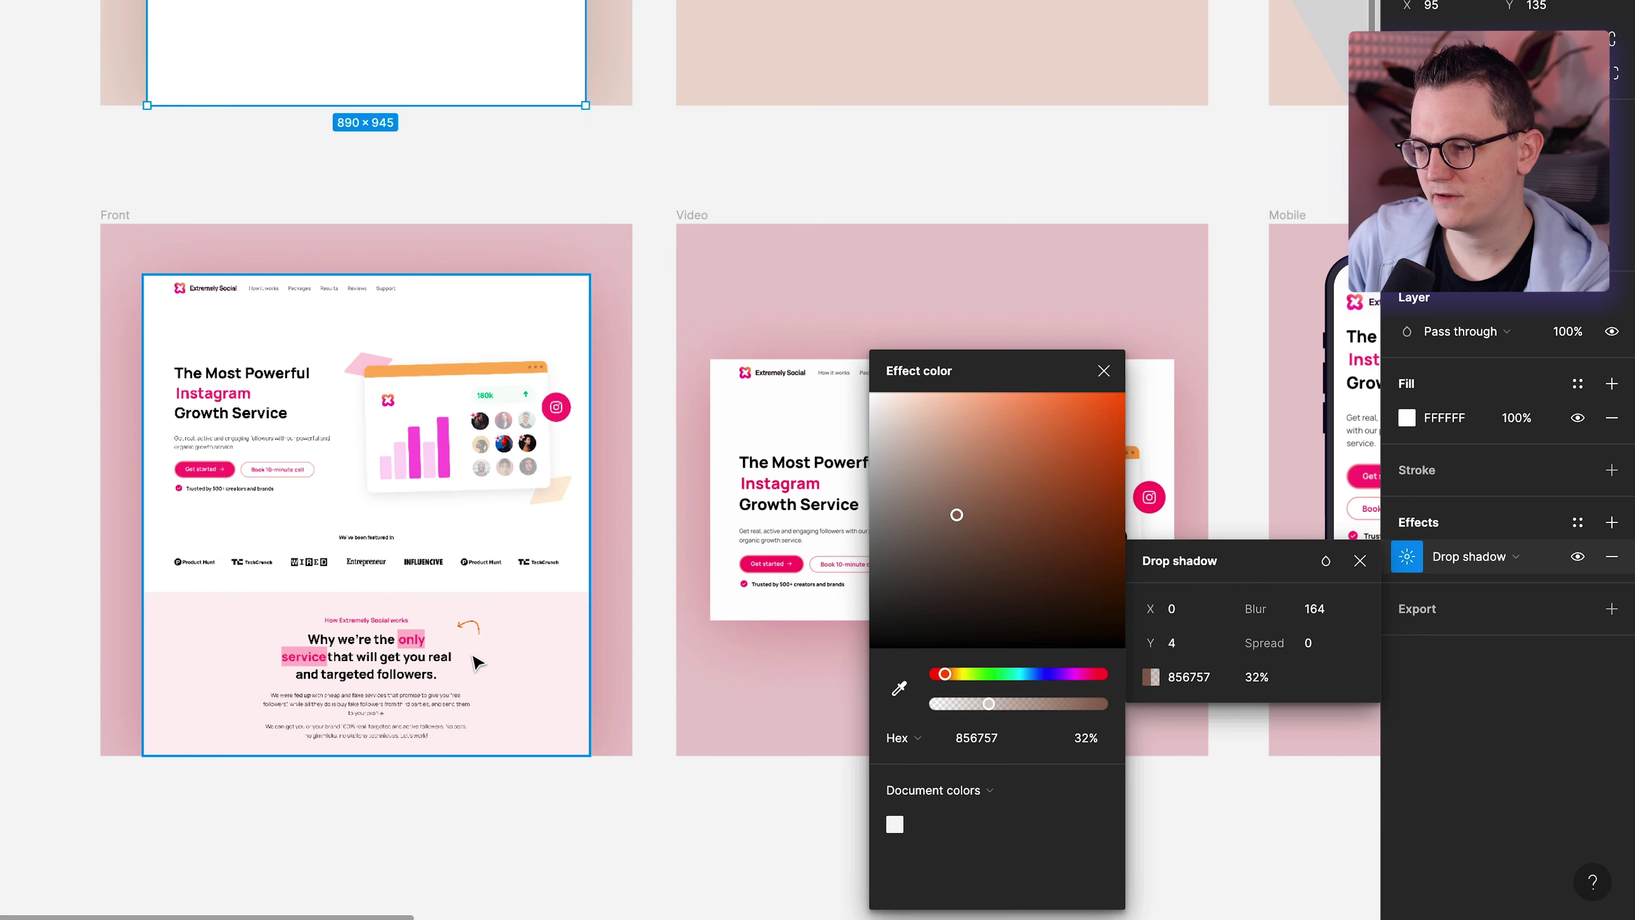
{"action": "scroll", "coordinate": [541, 721], "scroll_direction": "up", "scroll_amount": 5}
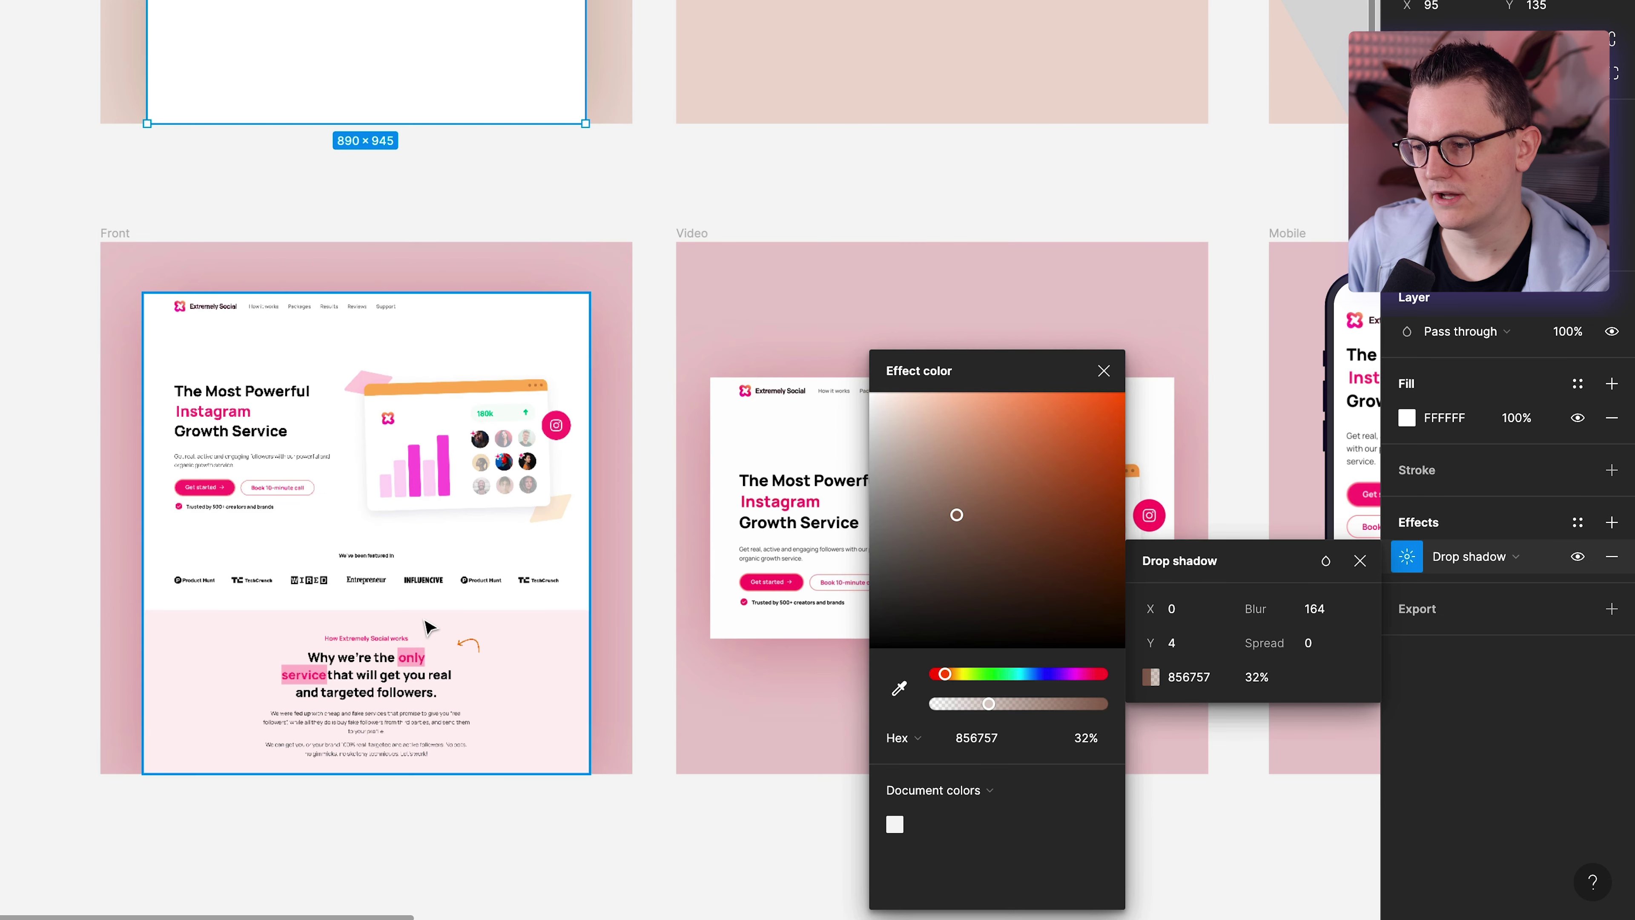
Save the drop shadow of the white rectangle in Instagram post - 1 as an effect style named "Shadow brown".
{"action": "scroll", "coordinate": [438, 655], "scroll_direction": "up", "scroll_amount": 1}
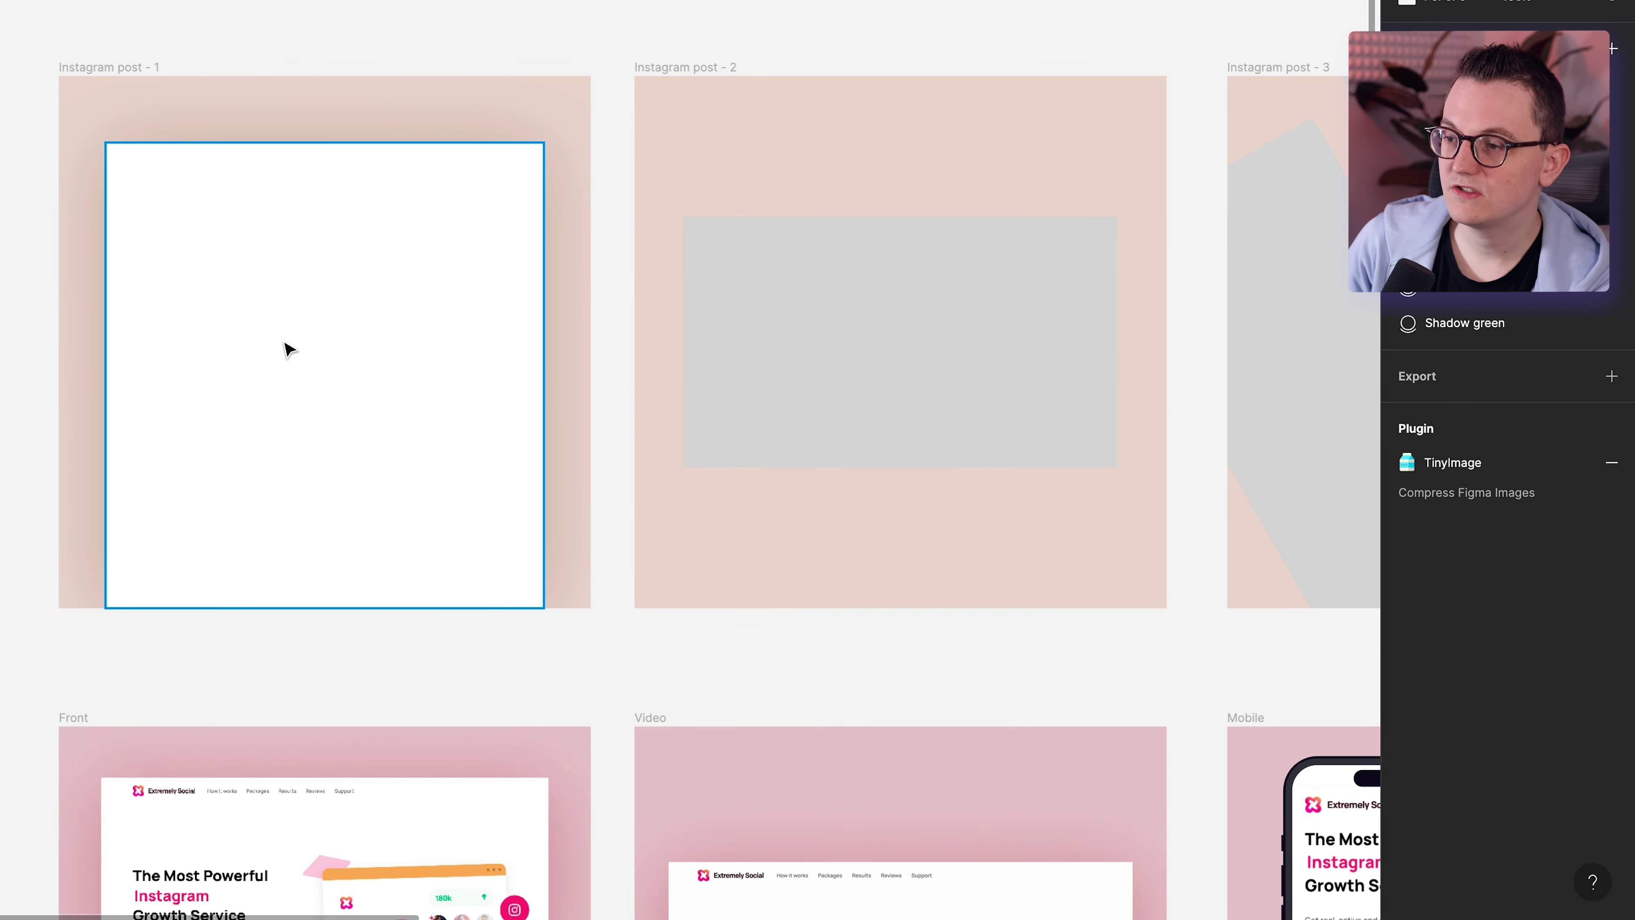
{"action": "left_click", "coordinate": [288, 349]}
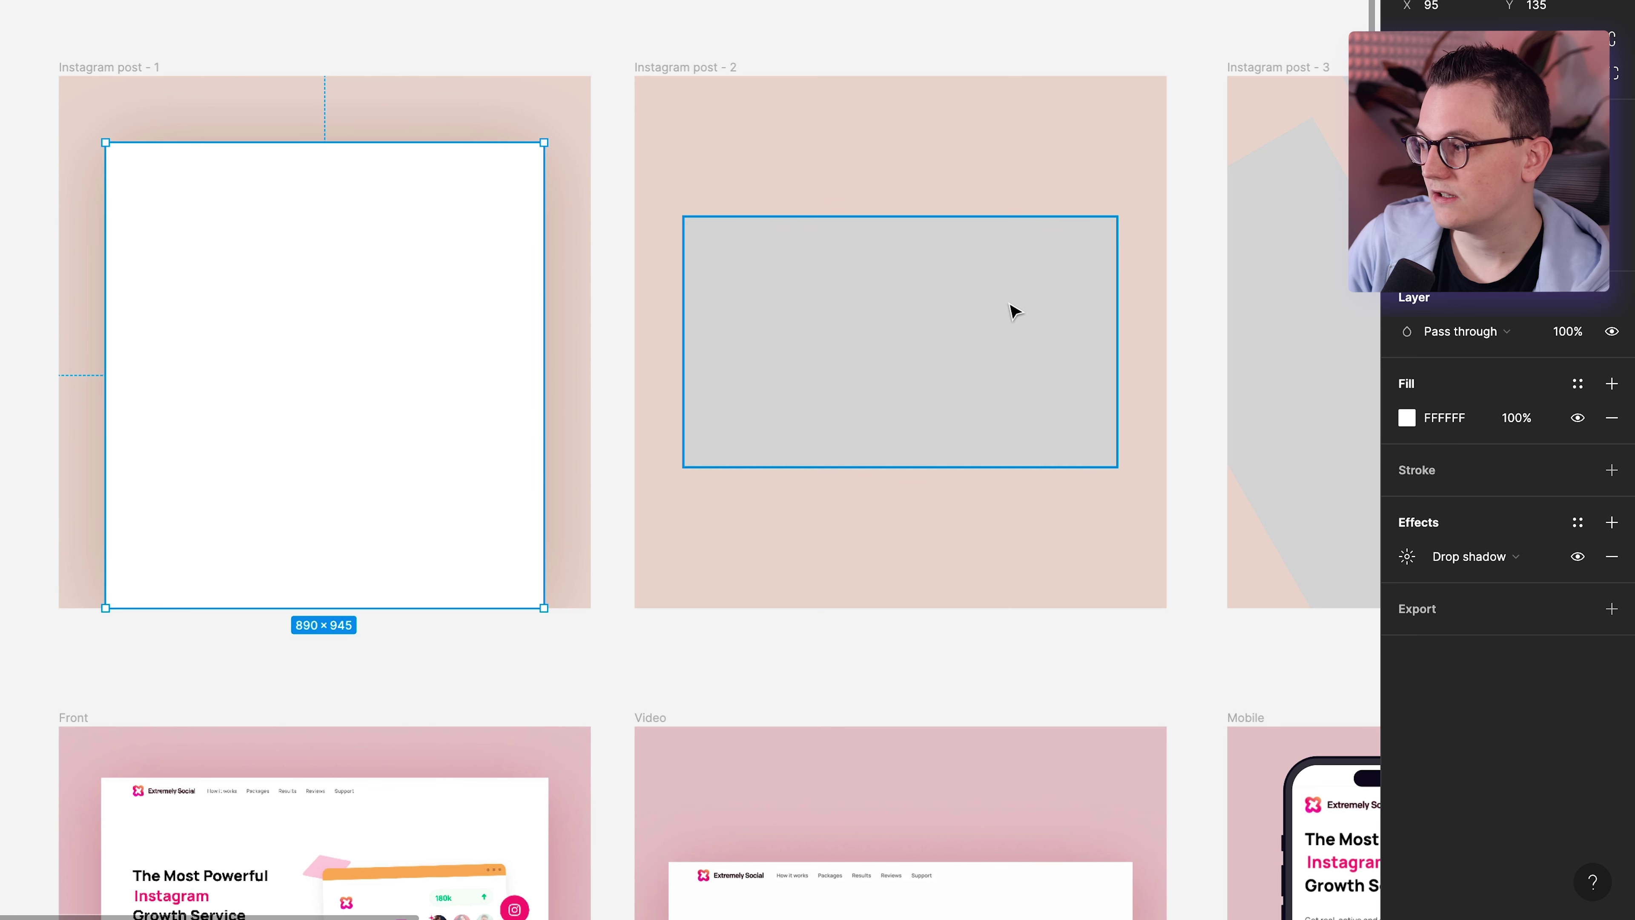
{"action": "left_click", "coordinate": [1582, 527]}
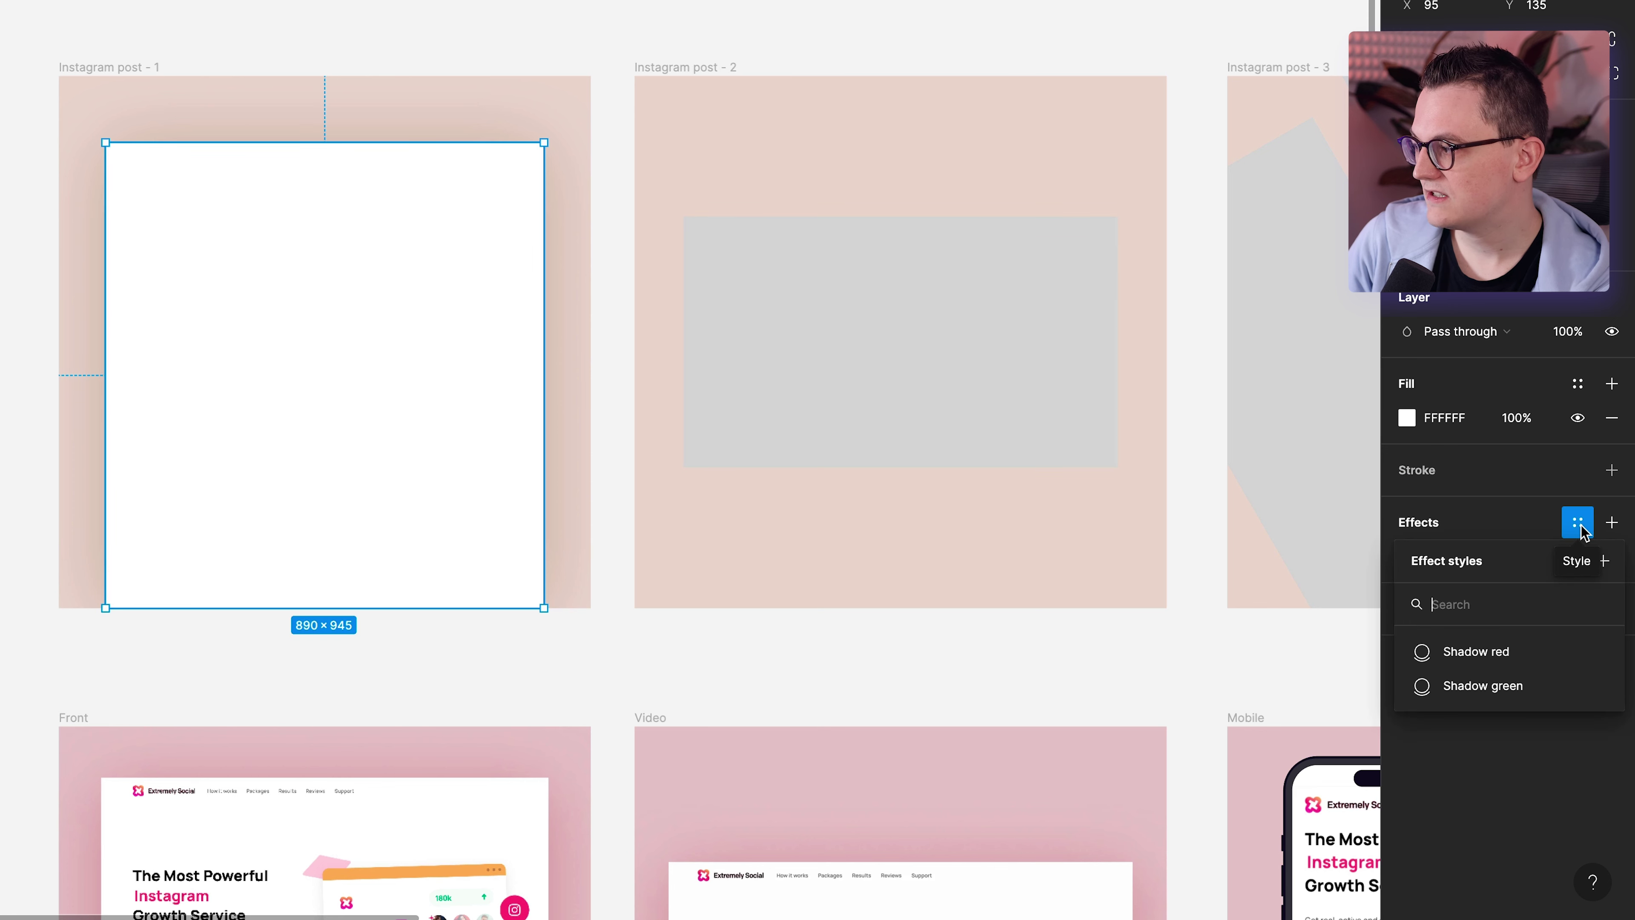
{"action": "left_click", "coordinate": [1603, 562]}
{"action": "type", "text": "Shadow "}
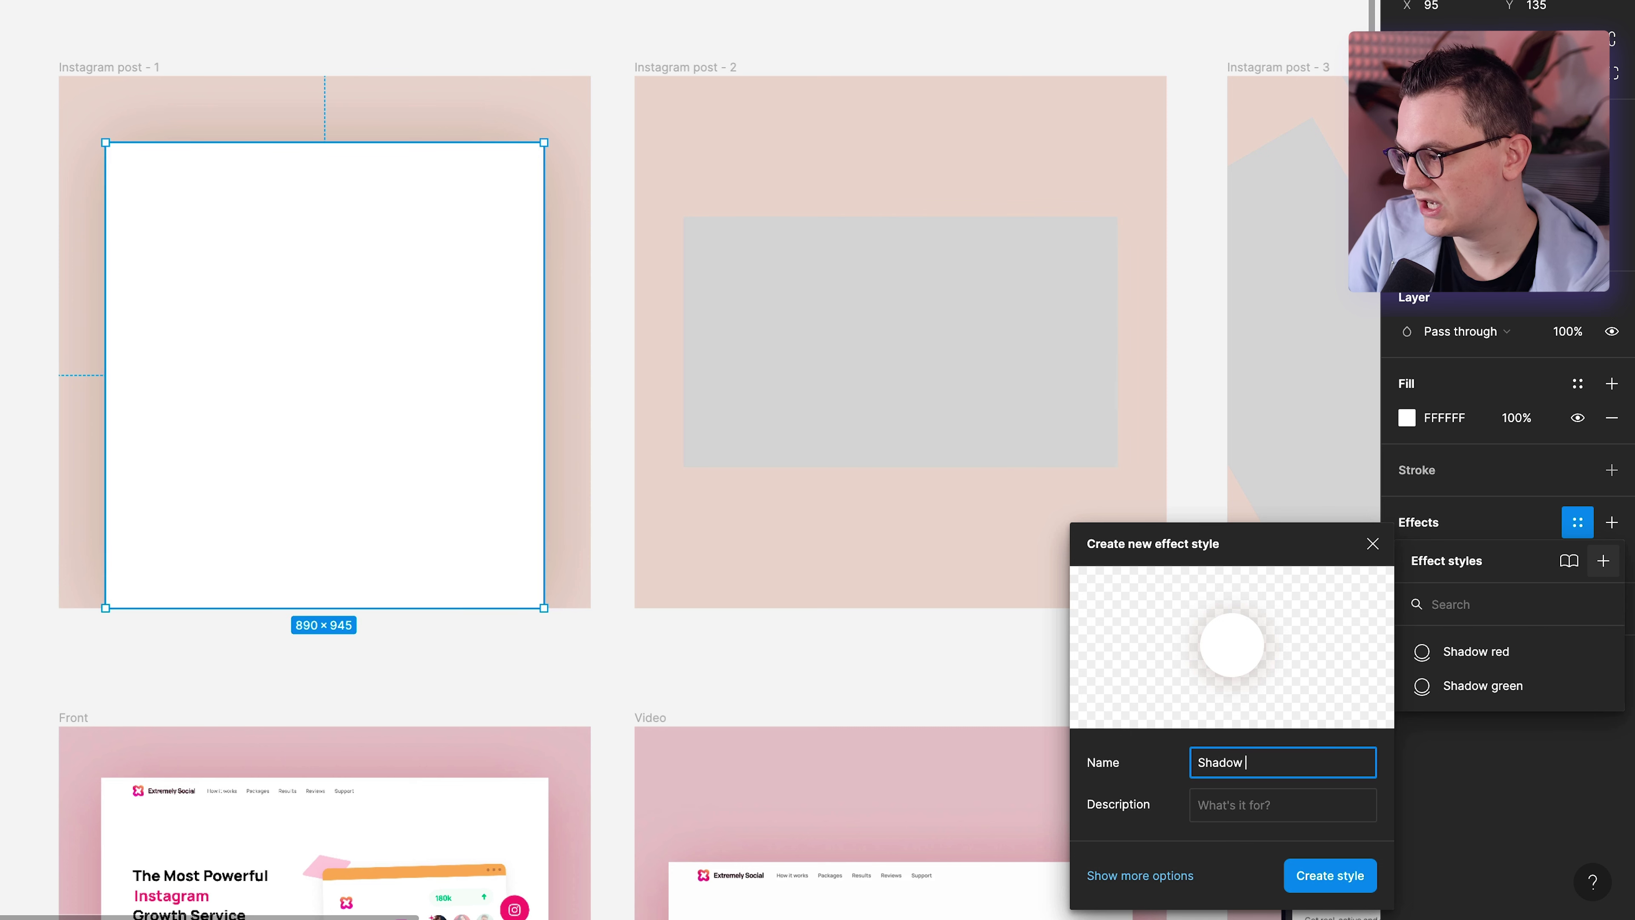
{"action": "type", "text": "brown"}
{"action": "key", "text": "Return"}
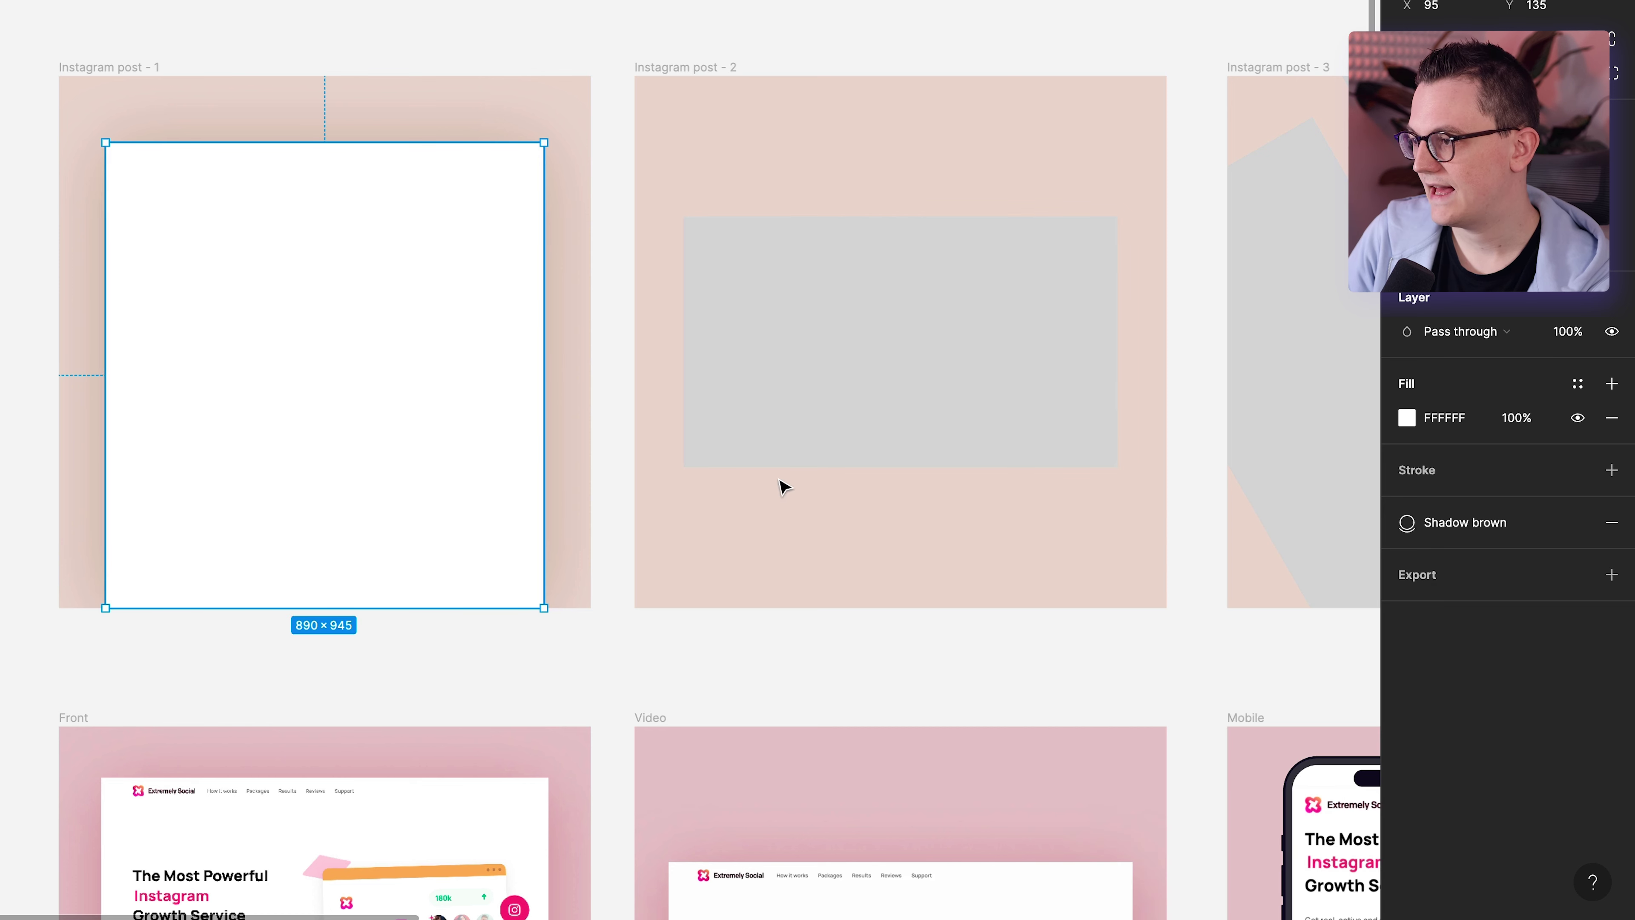
Apply the Shadow brown effect style to the grey rectangle in Instagram post - 2.
{"action": "left_click", "coordinate": [951, 364]}
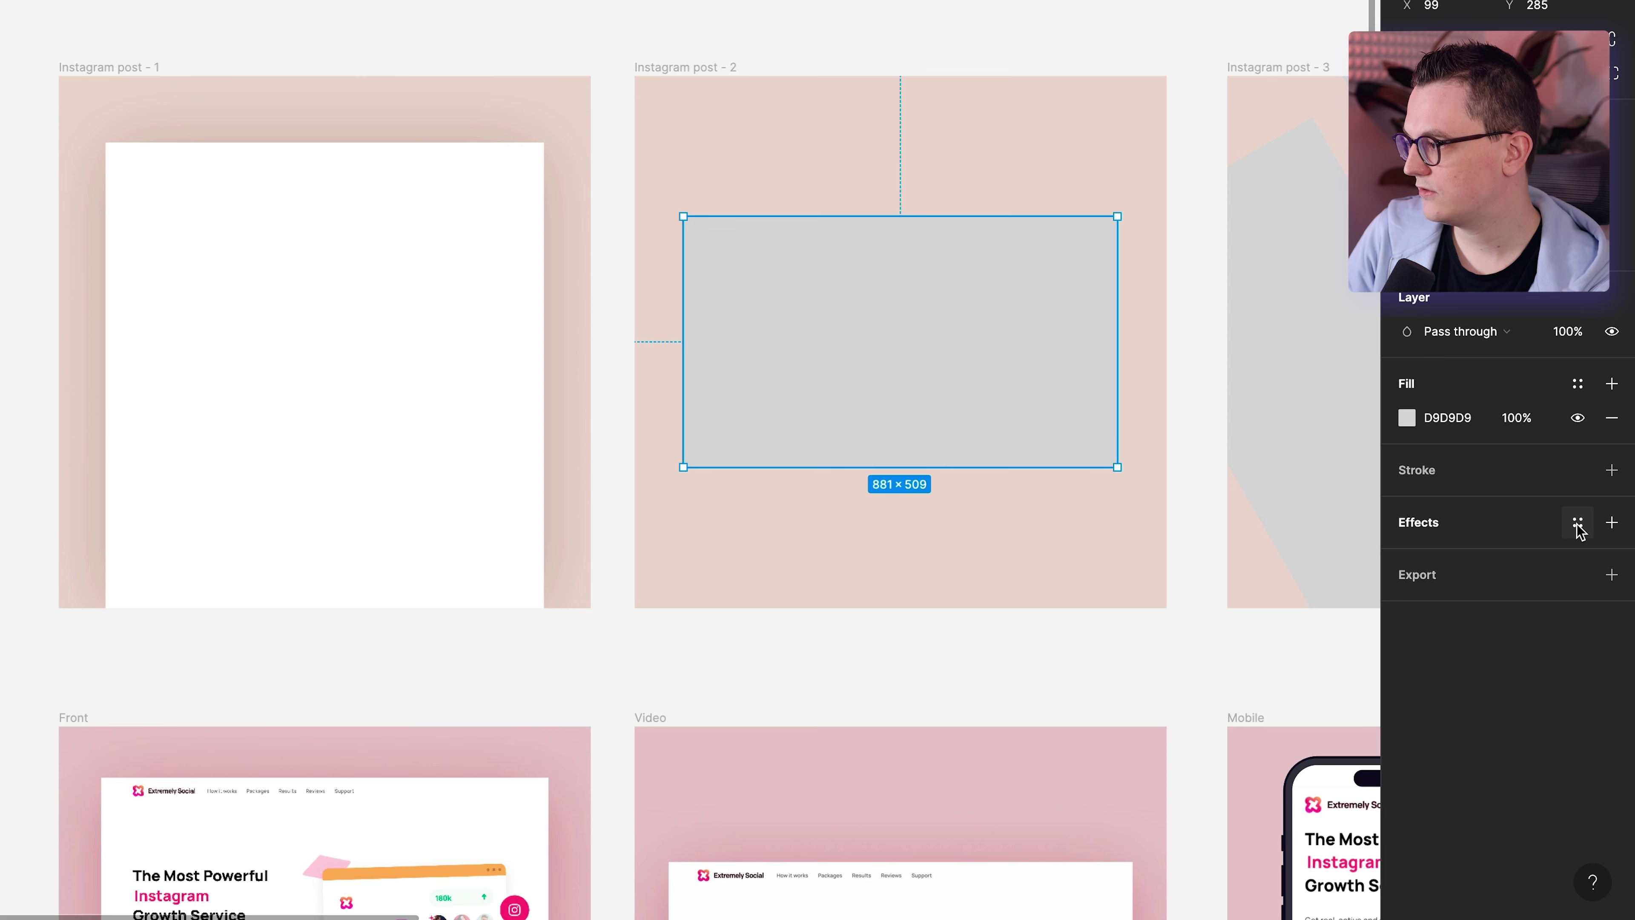
{"action": "left_click", "coordinate": [1577, 522]}
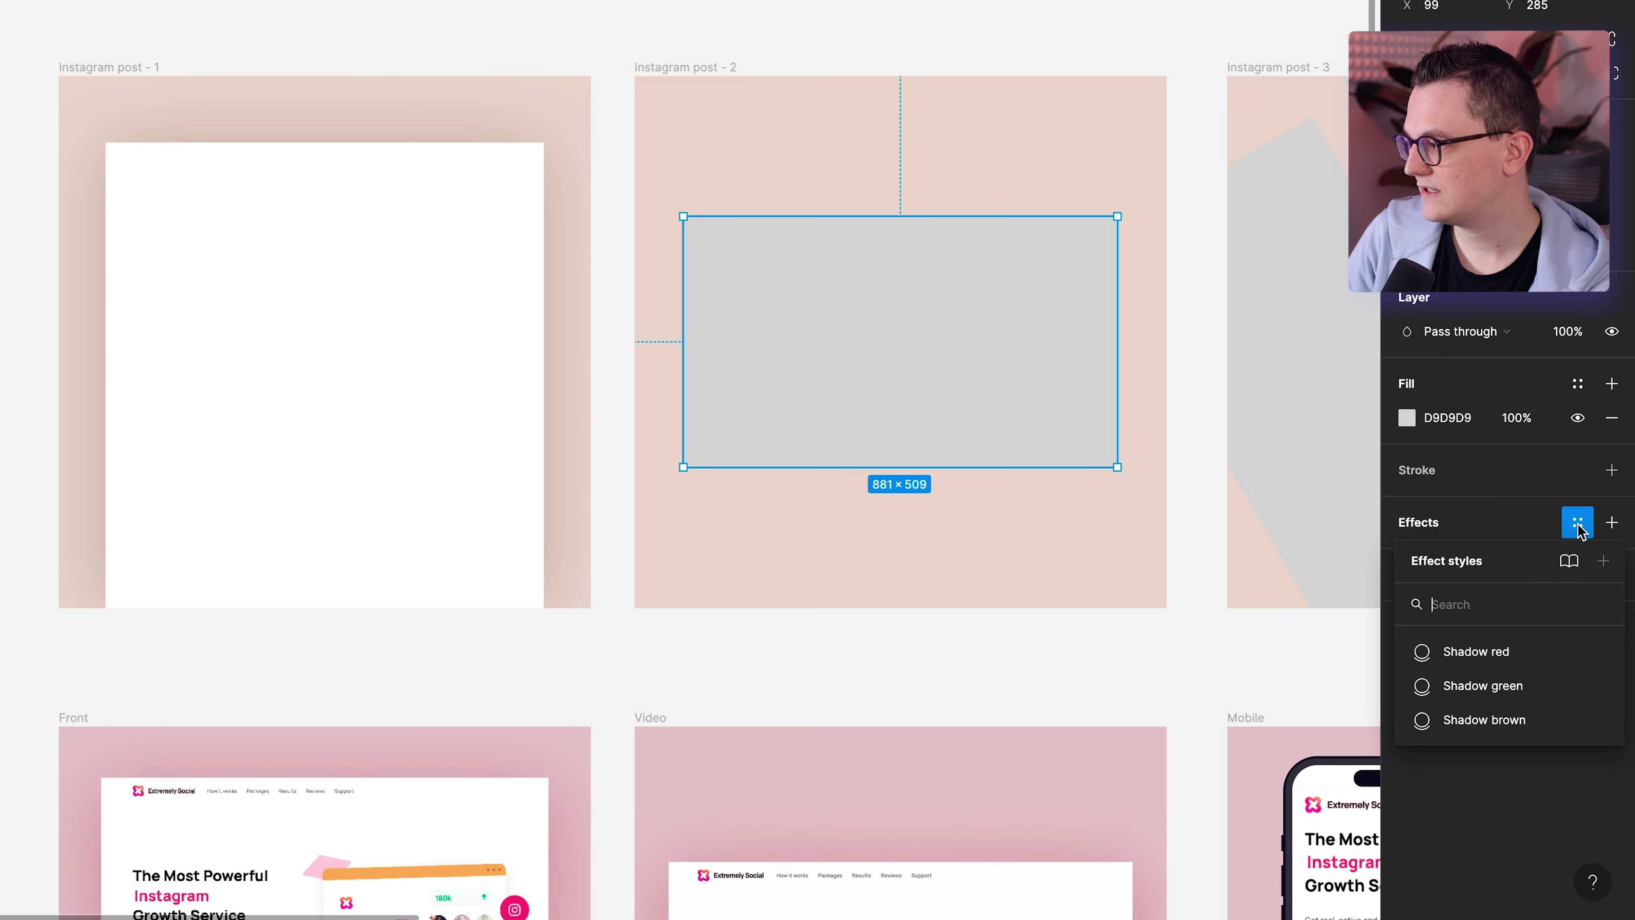
{"action": "left_click", "coordinate": [1529, 720]}
Apply the Shadow brown effect style to both tilted rectangles in Instagram post - 3.
{"action": "scroll", "coordinate": [1504, 708], "scroll_direction": "down", "scroll_amount": 5}
{"action": "scroll", "coordinate": [927, 687], "scroll_direction": "right", "scroll_amount": 8}
{"action": "scroll", "coordinate": [508, 444], "scroll_direction": "down", "scroll_amount": 3}
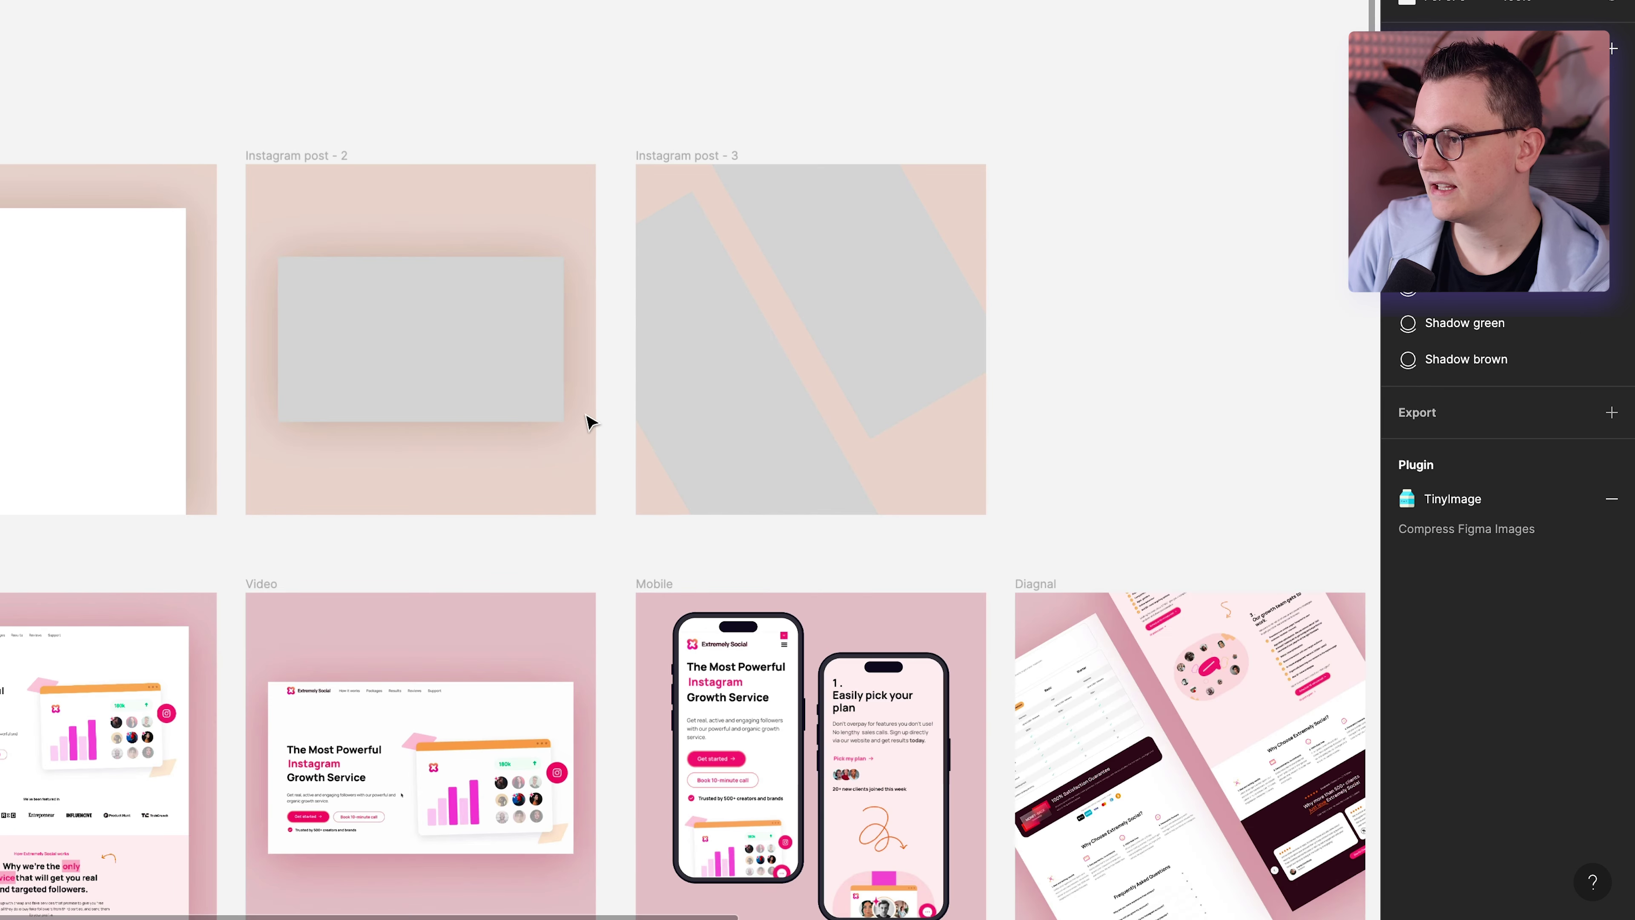
{"action": "left_click", "coordinate": [778, 369]}
{"action": "left_click", "coordinate": [902, 258], "text": "shift"}
{"action": "left_click", "coordinate": [1578, 608]}
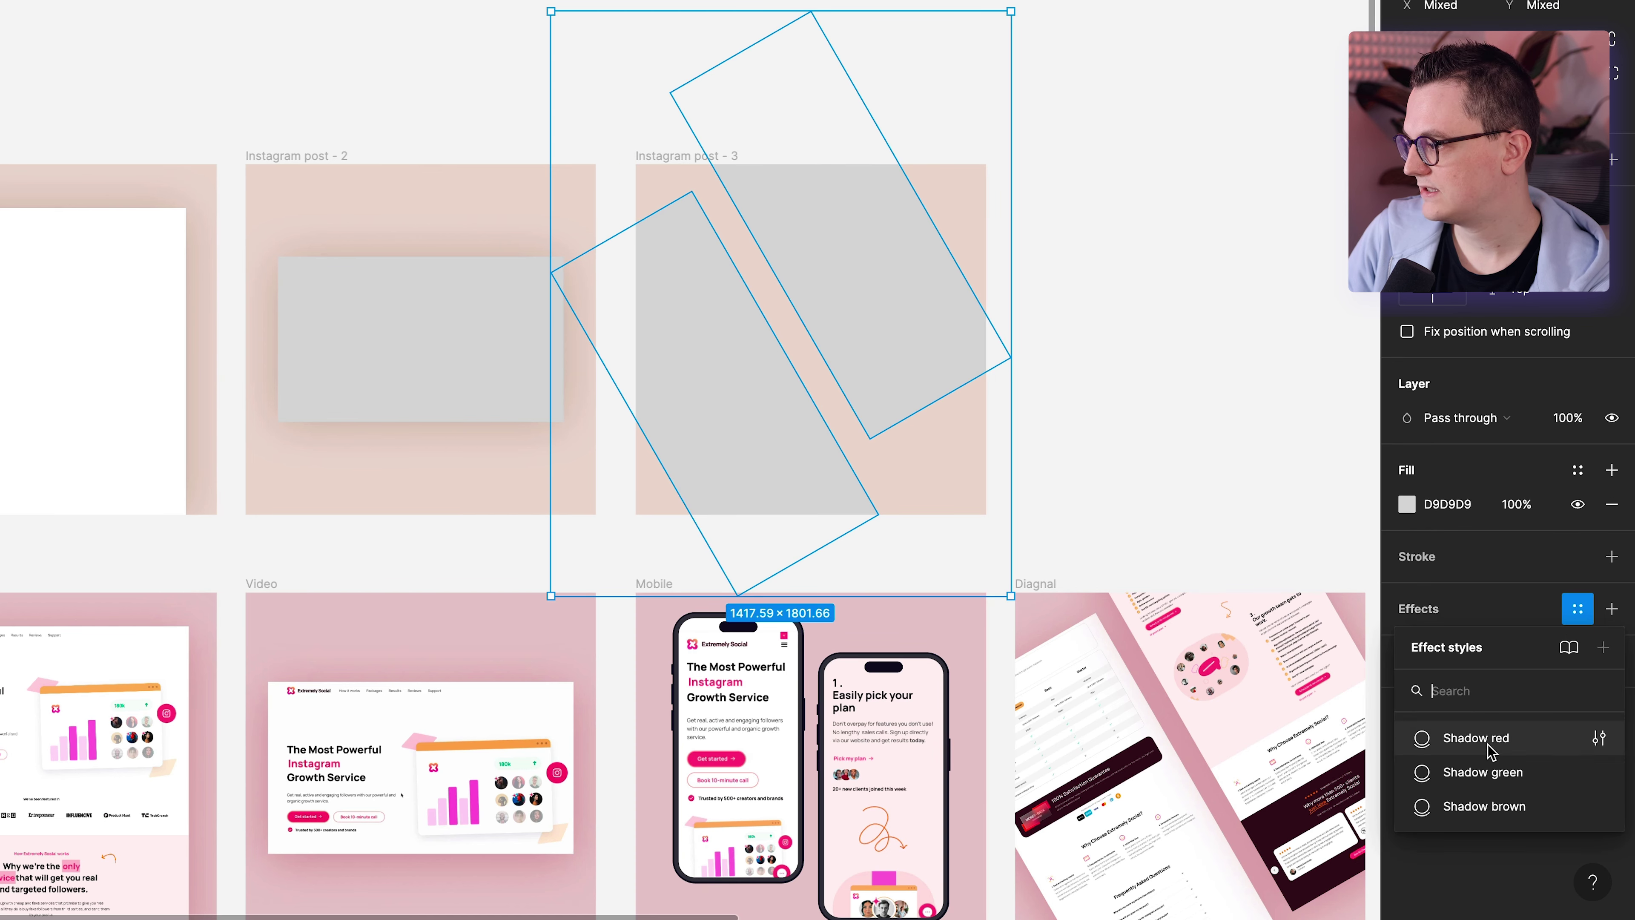
{"action": "left_click", "coordinate": [1481, 807]}
{"action": "left_click", "coordinate": [1125, 449]}
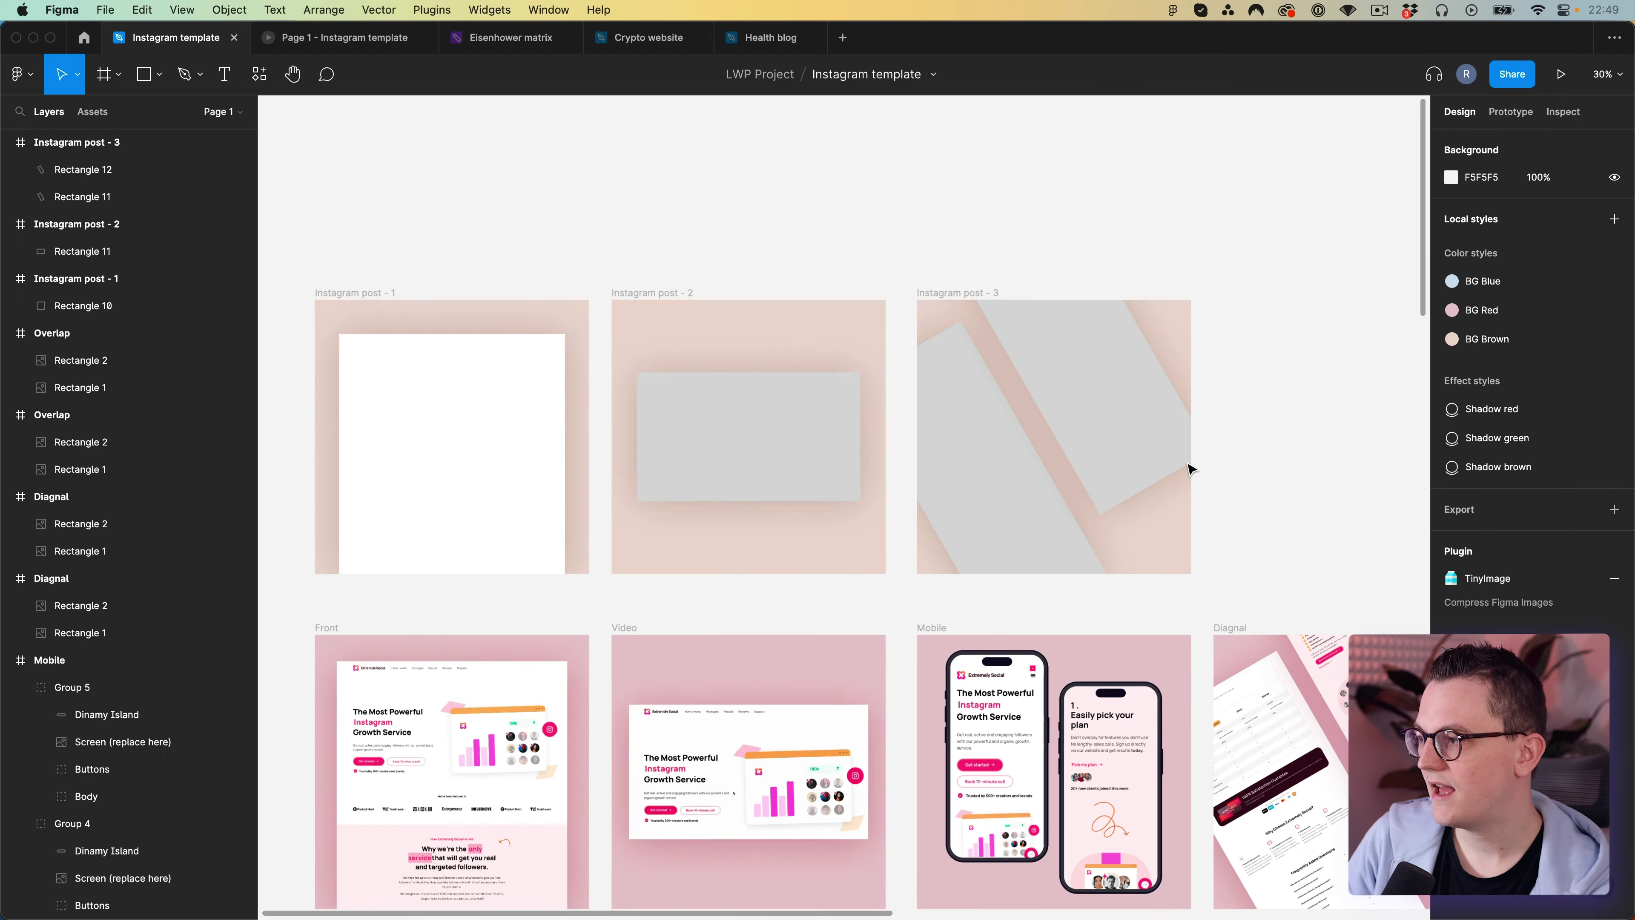
Open the Shadow brown effect style for editing and set its drop shadow opacity to 10%.
{"action": "scroll", "coordinate": [1190, 469], "scroll_direction": "down", "scroll_amount": 2}
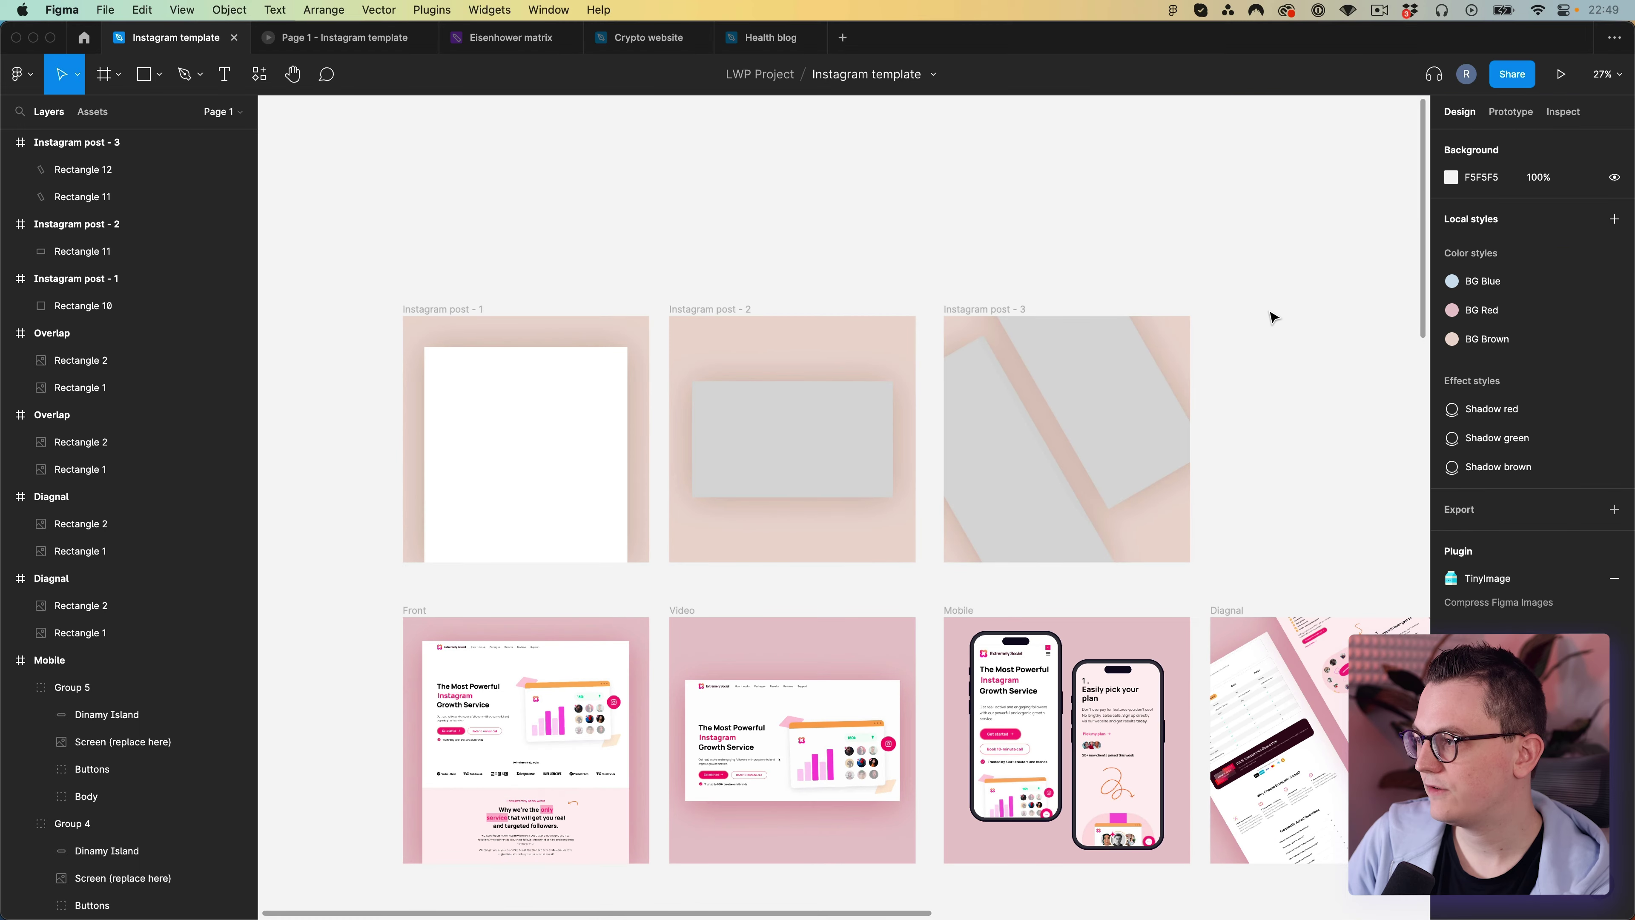
{"action": "left_click_drag", "start_coordinate": [1242, 299], "coordinate": [1188, 291]}
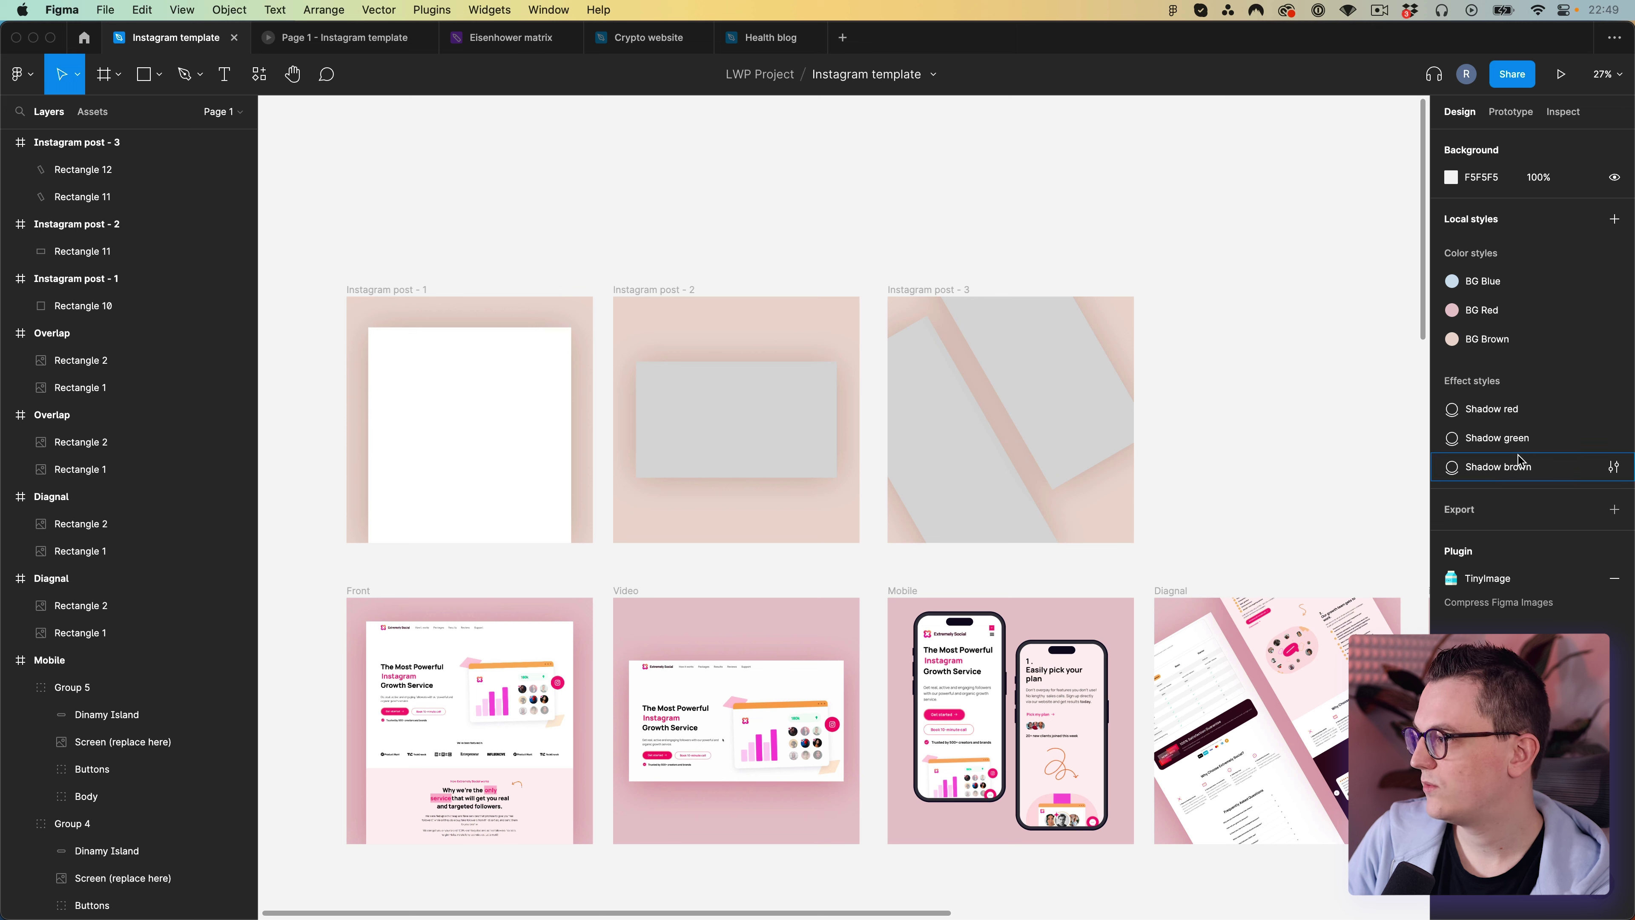
{"action": "left_click", "coordinate": [1613, 466]}
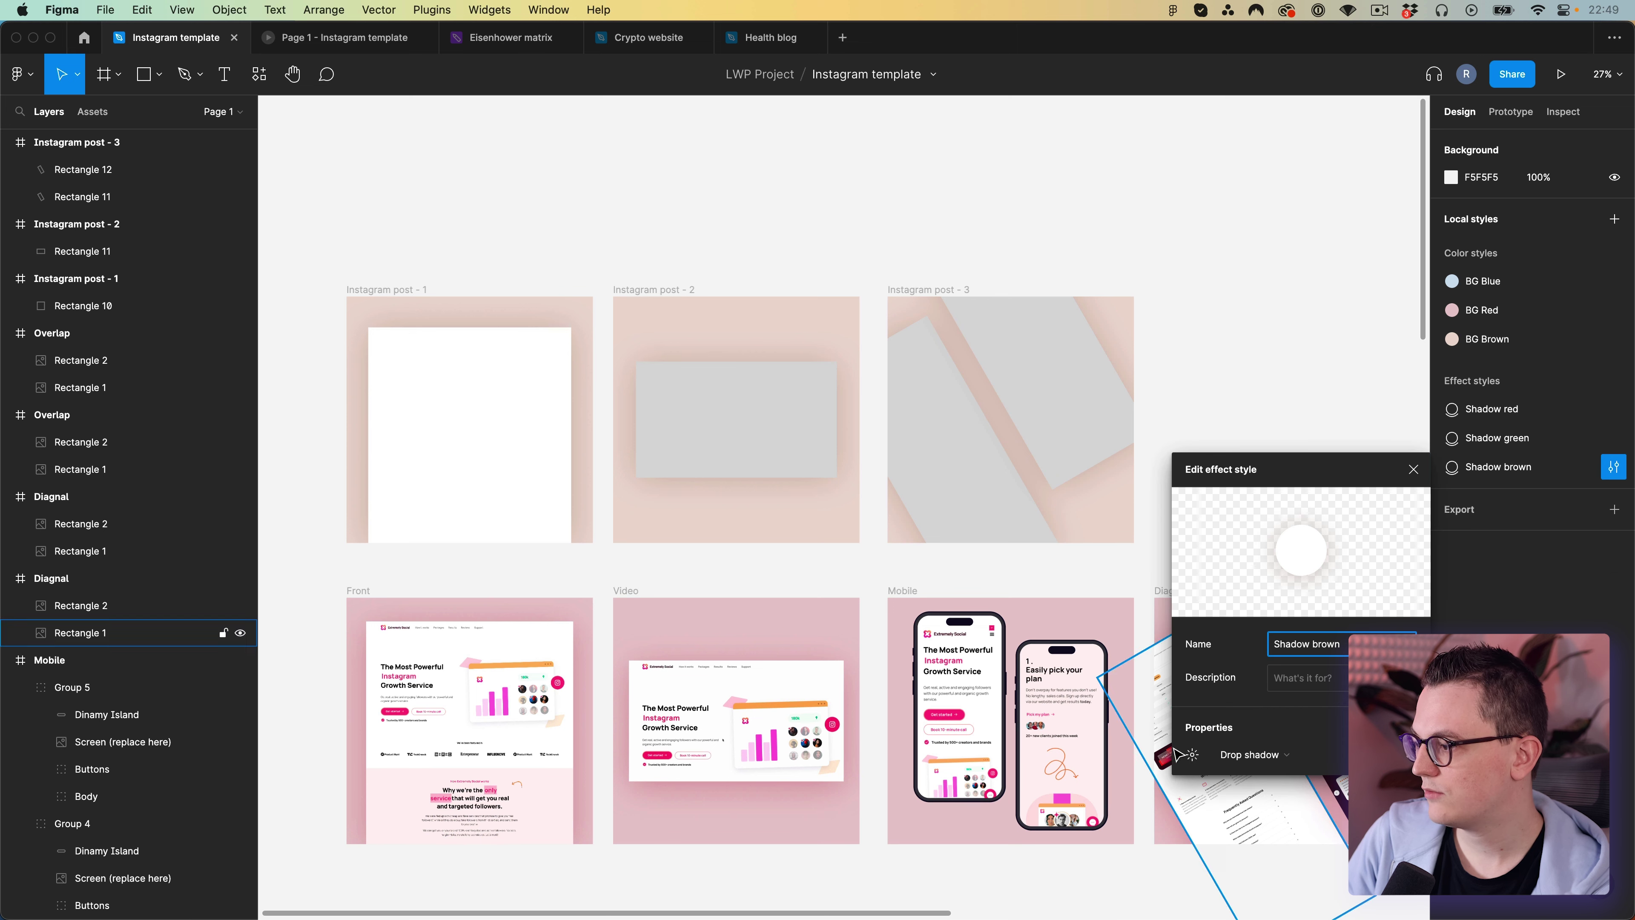
{"action": "left_click", "coordinate": [1191, 754]}
{"action": "left_click", "coordinate": [1075, 848]}
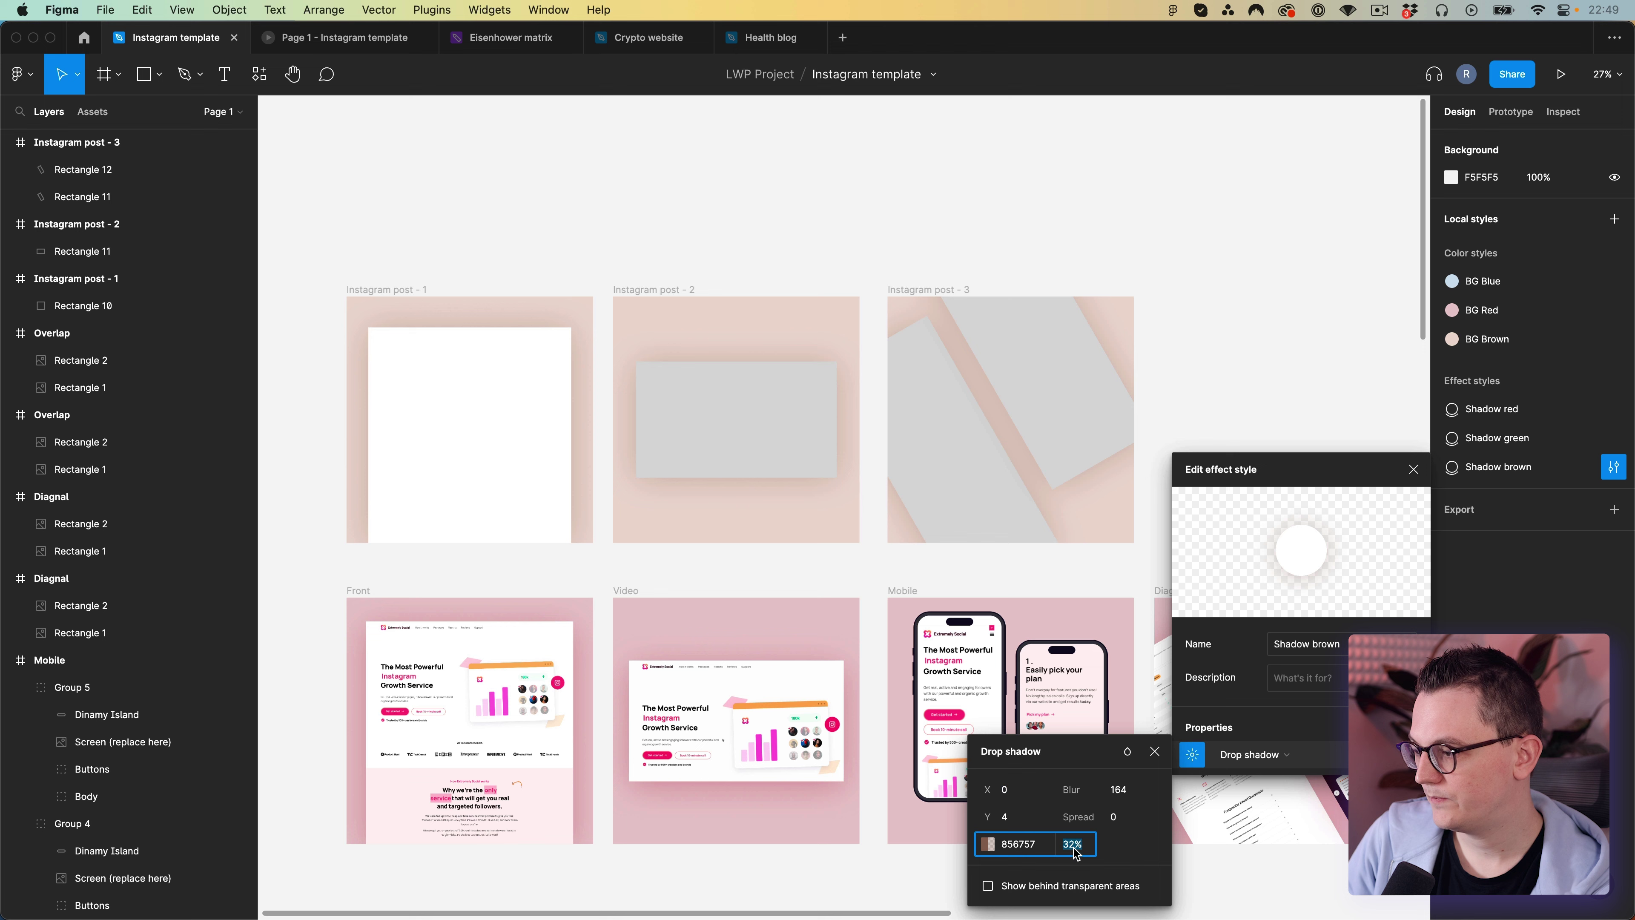
{"action": "type", "text": "10"}
{"action": "key", "text": "Return"}
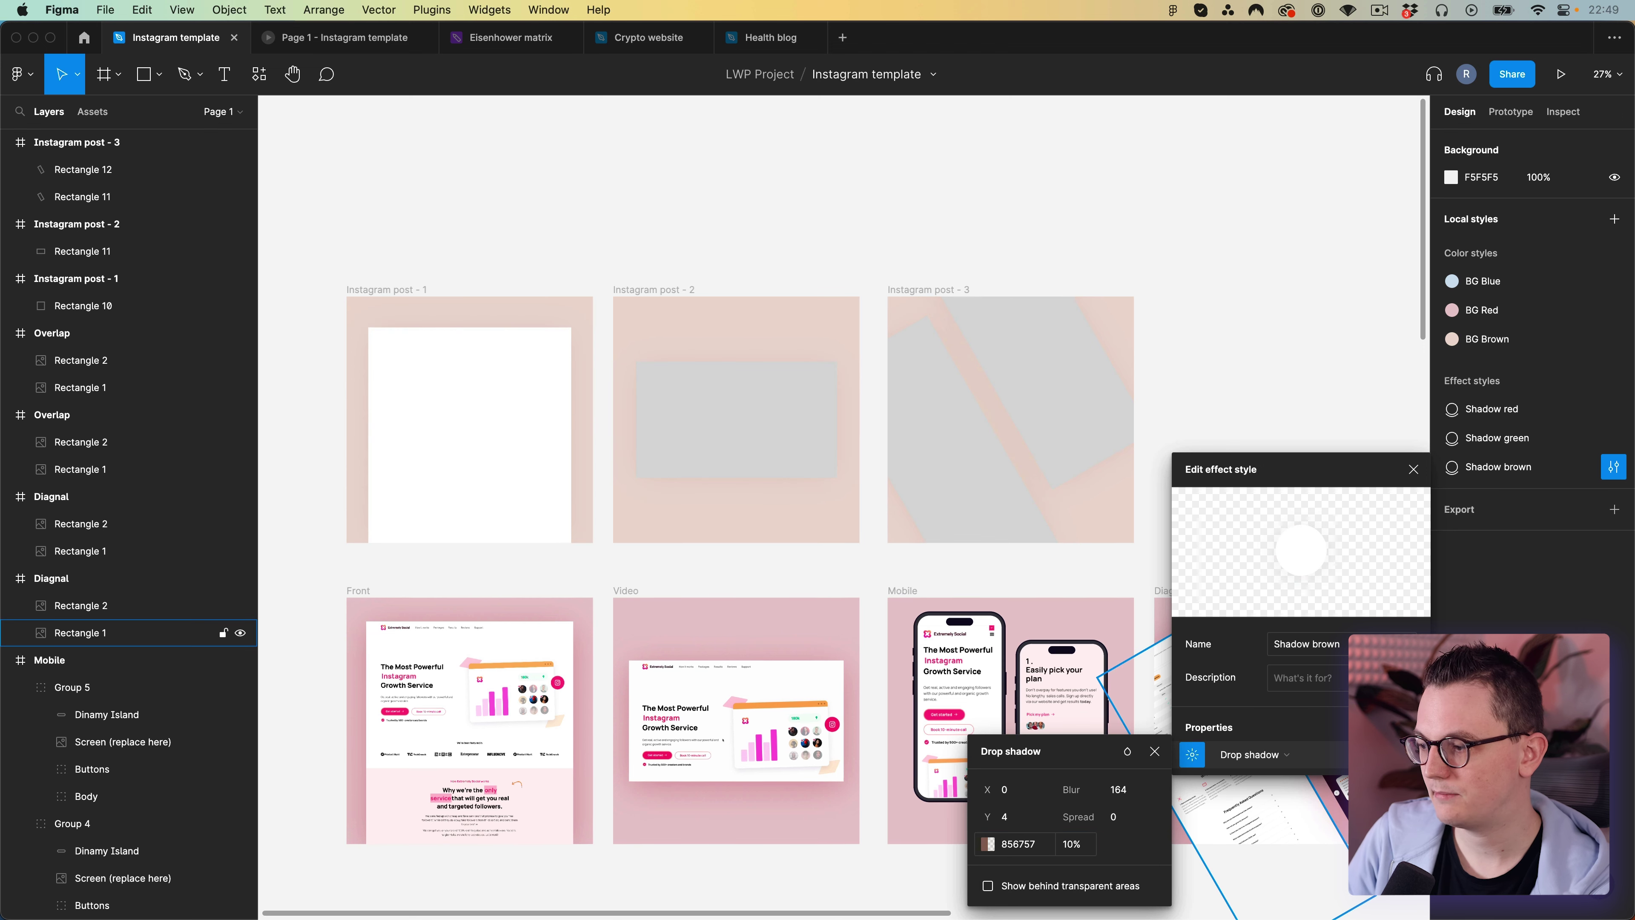
Try drop shadow opacities of 100% and 20% in the Shadow brown style.
{"action": "left_click", "coordinate": [1070, 845]}
{"action": "type", "text": "100"}
{"action": "key", "text": "Return"}
{"action": "left_click", "coordinate": [1066, 851]}
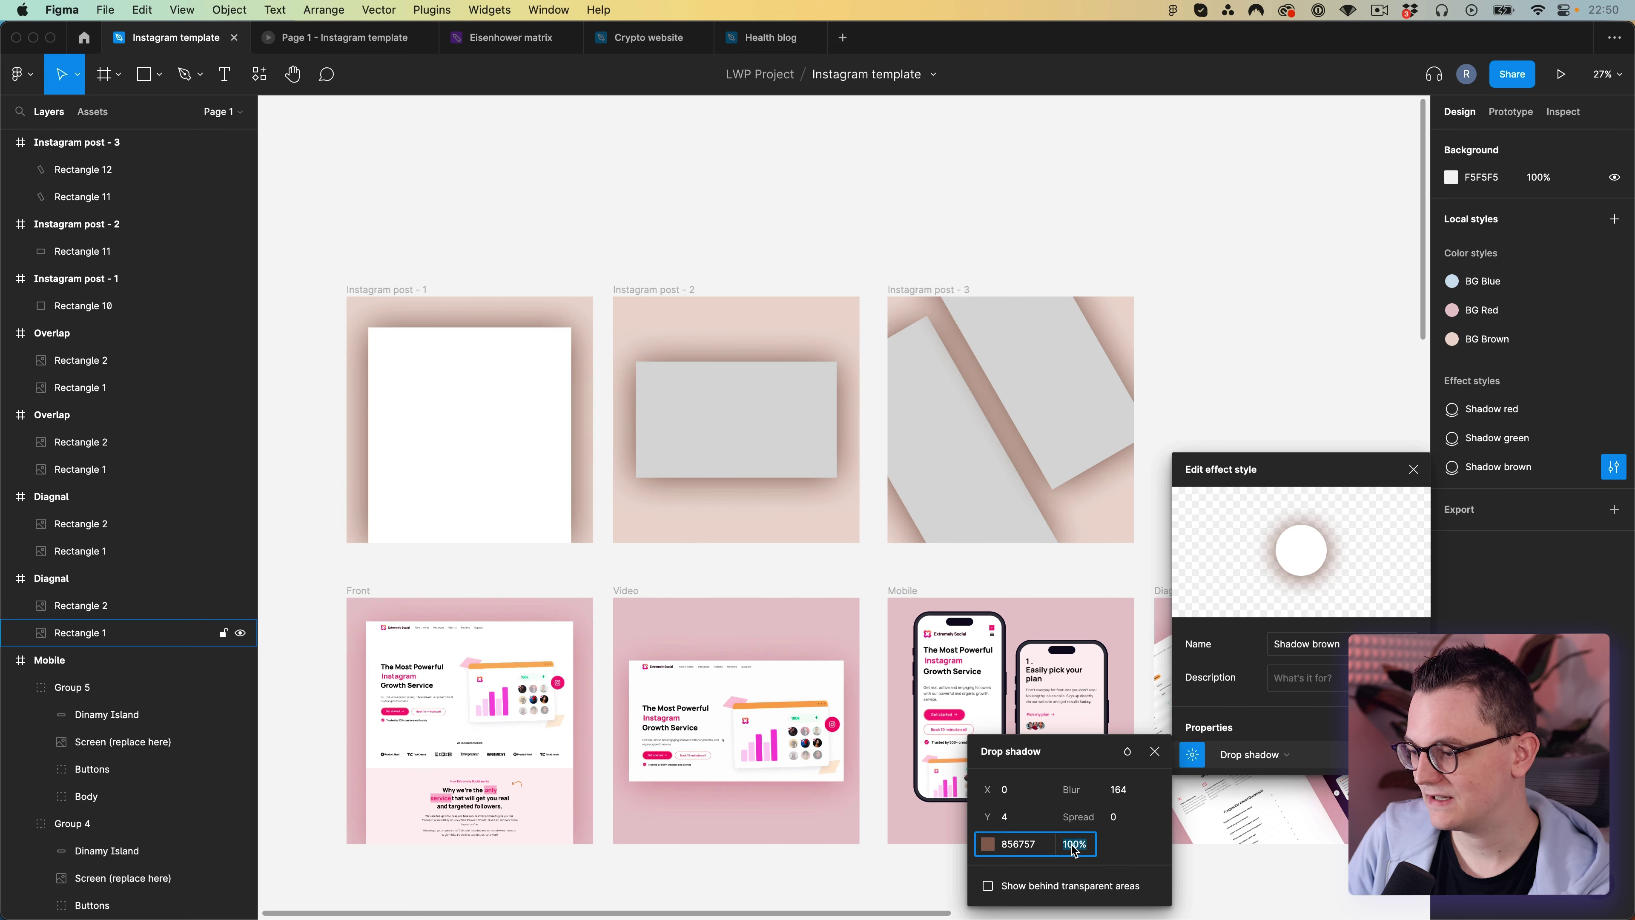
{"action": "type", "text": "20"}
{"action": "key", "text": "Return"}
Set the Shadow brown style's drop shadow opacity to 30% and close the style editor.
{"action": "left_click", "coordinate": [1064, 850]}
{"action": "type", "text": "30"}
{"action": "key", "text": "Return"}
{"action": "left_click", "coordinate": [1138, 347]}
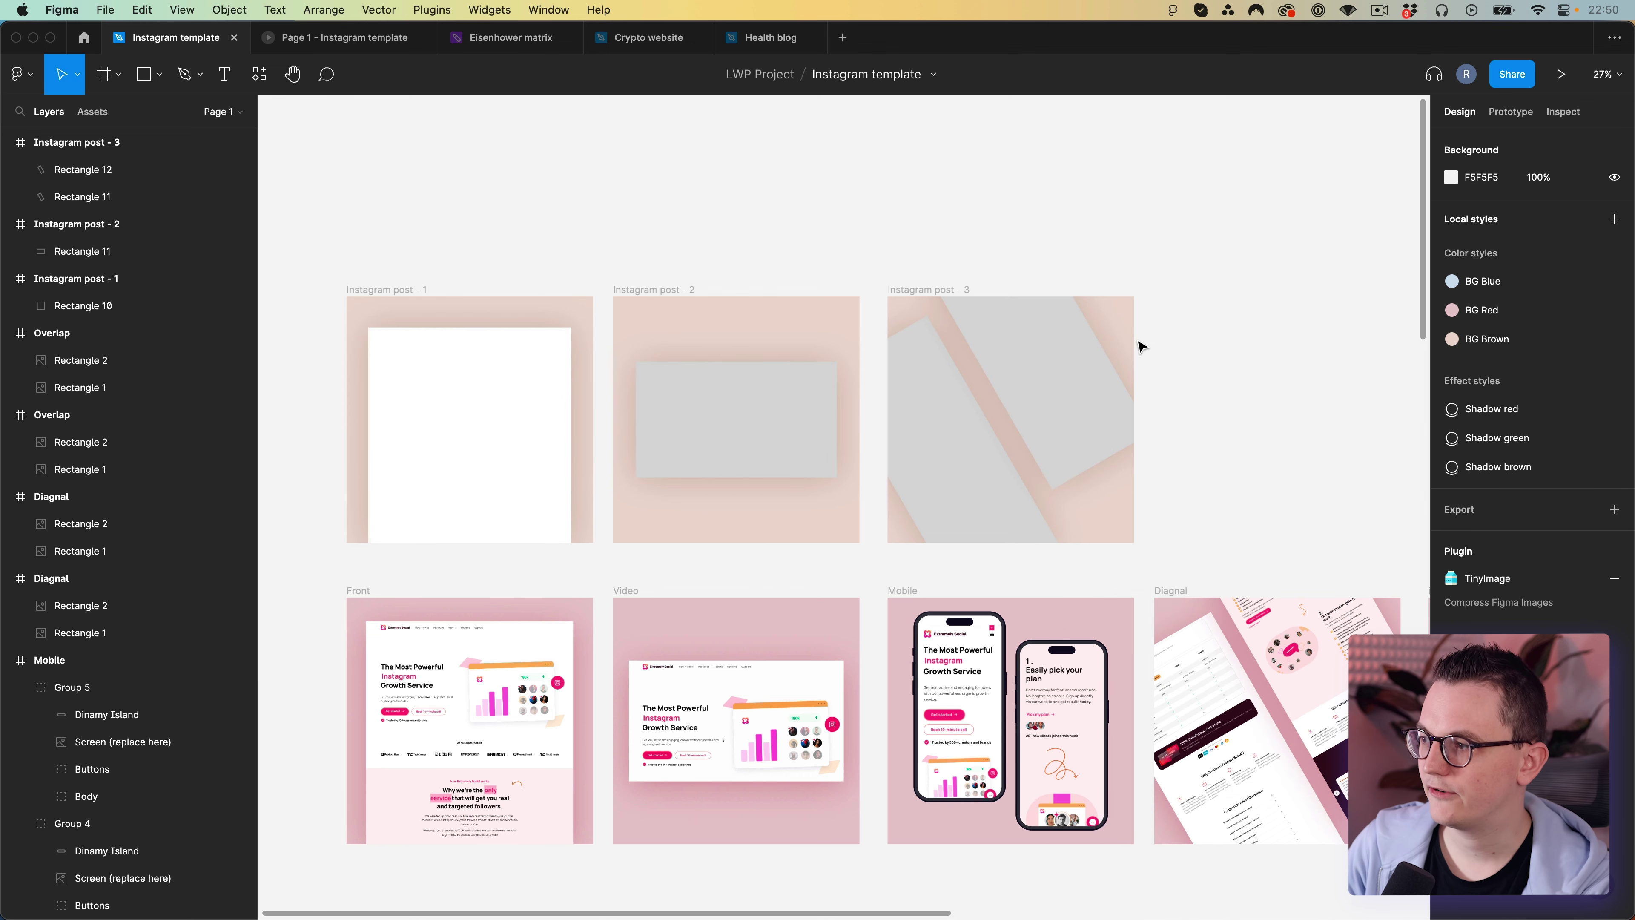
Select the grey rectangles in Instagram post - 2 and Instagram post - 3 together and set their fill to white, FFFFFF.
{"action": "scroll", "coordinate": [949, 566], "scroll_direction": "right", "scroll_amount": 1}
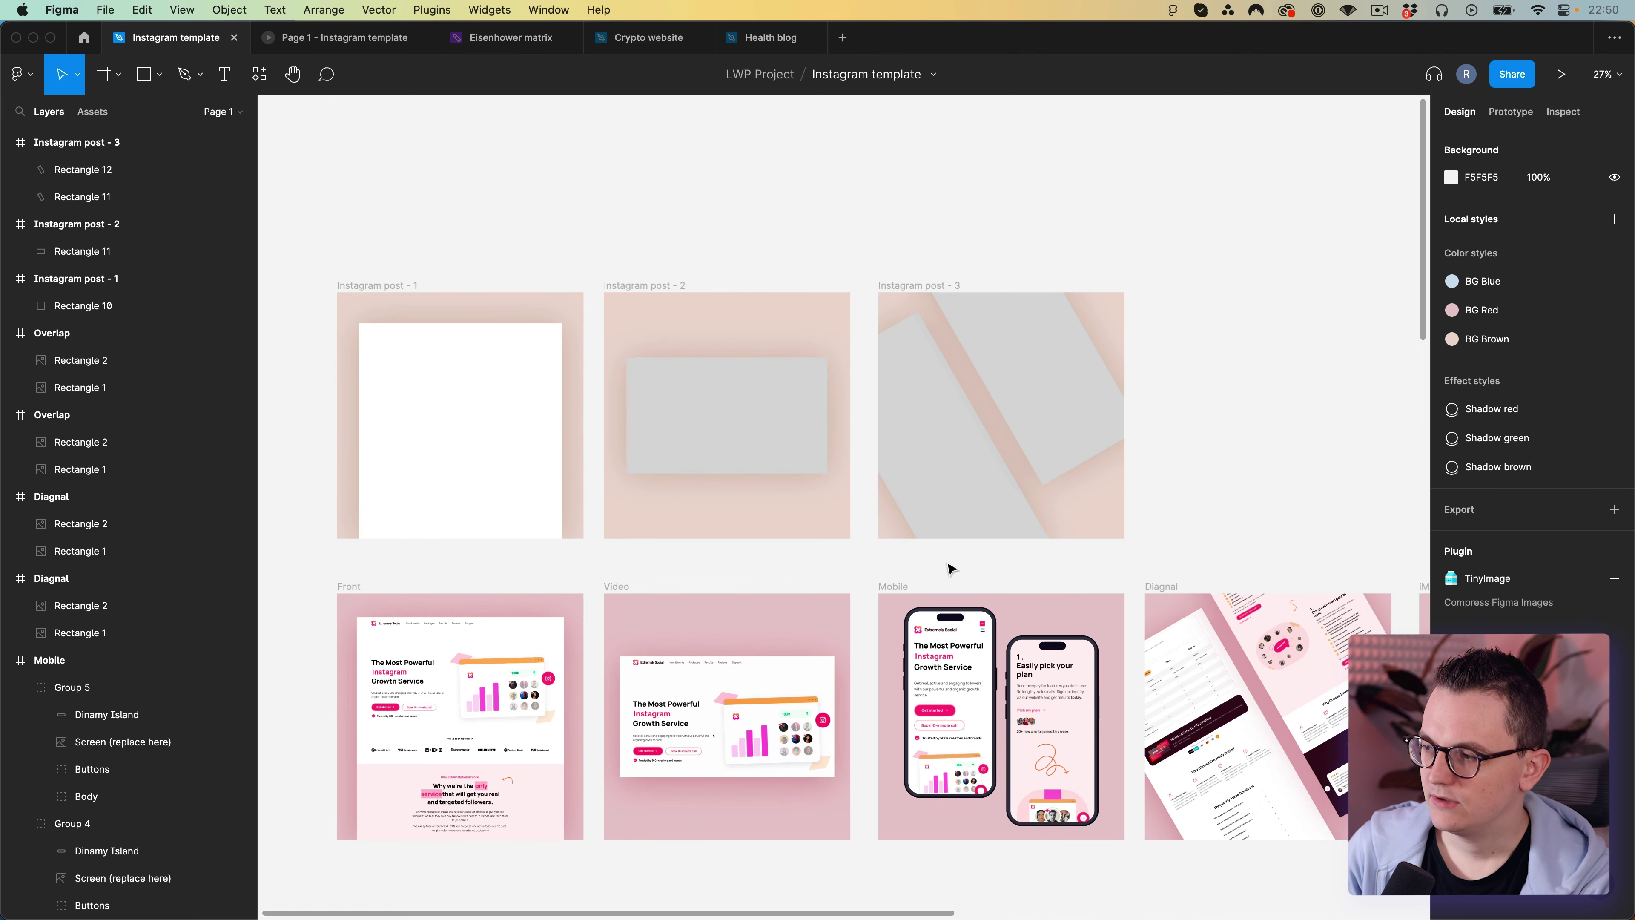
{"action": "left_click", "coordinate": [704, 446]}
{"action": "left_click", "coordinate": [979, 460], "text": "shift"}
{"action": "left_click", "coordinate": [1067, 398], "text": "shift"}
{"action": "left_click", "coordinate": [1397, 566]}
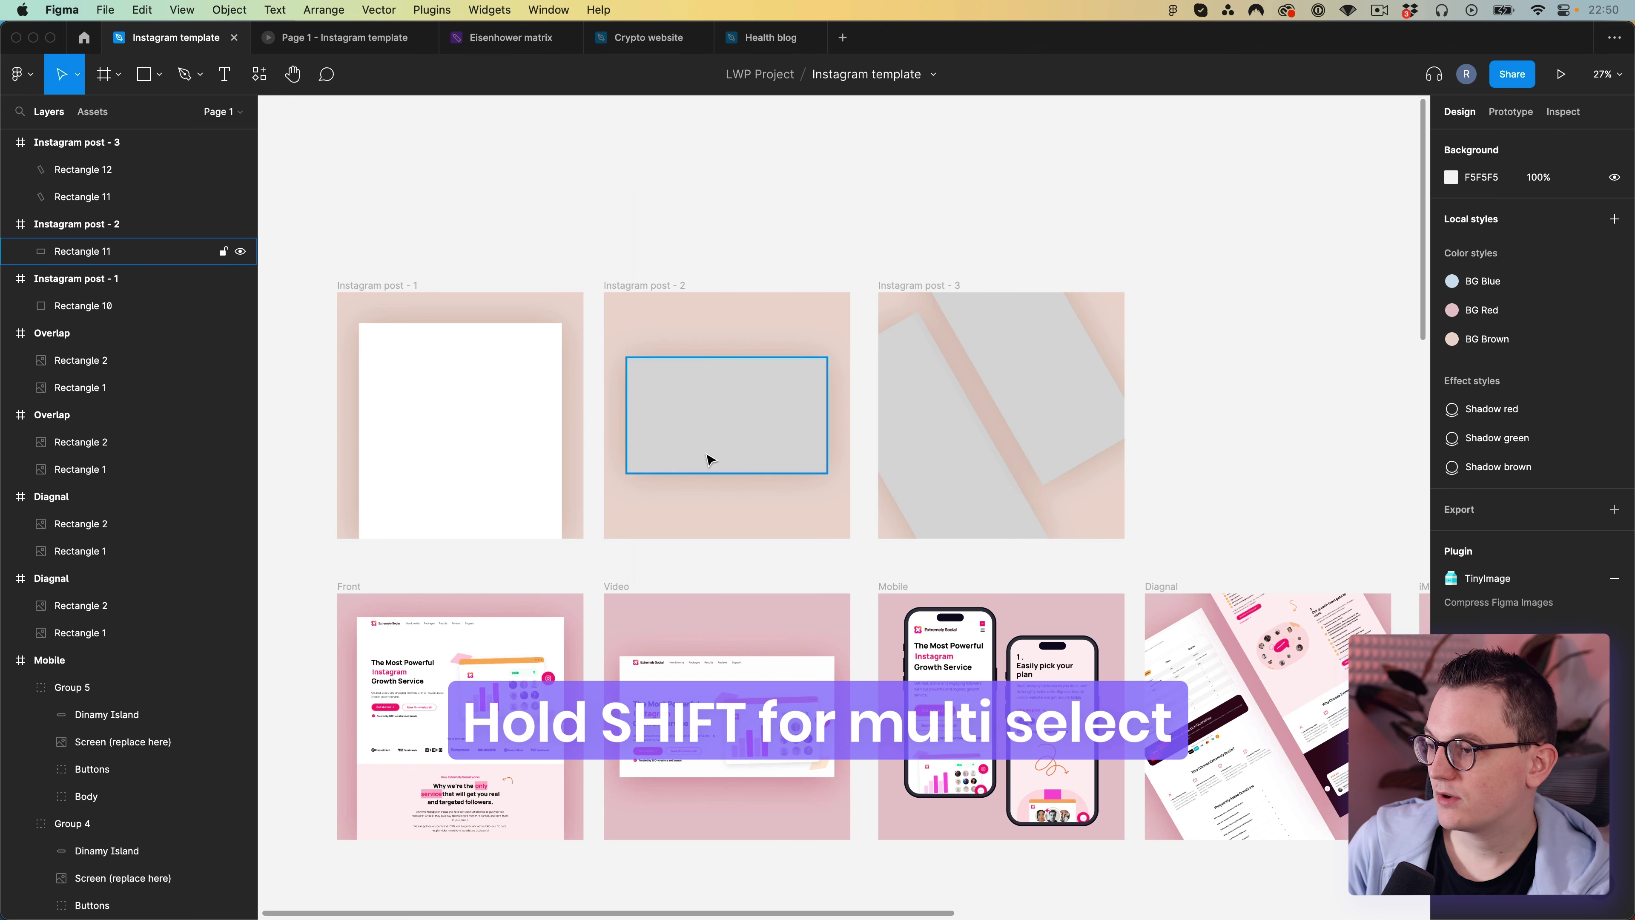
{"action": "left_click", "coordinate": [708, 457]}
{"action": "left_click", "coordinate": [975, 475], "text": "shift"}
{"action": "left_click", "coordinate": [1088, 425], "text": "shift"}
{"action": "left_click", "coordinate": [1451, 514]}
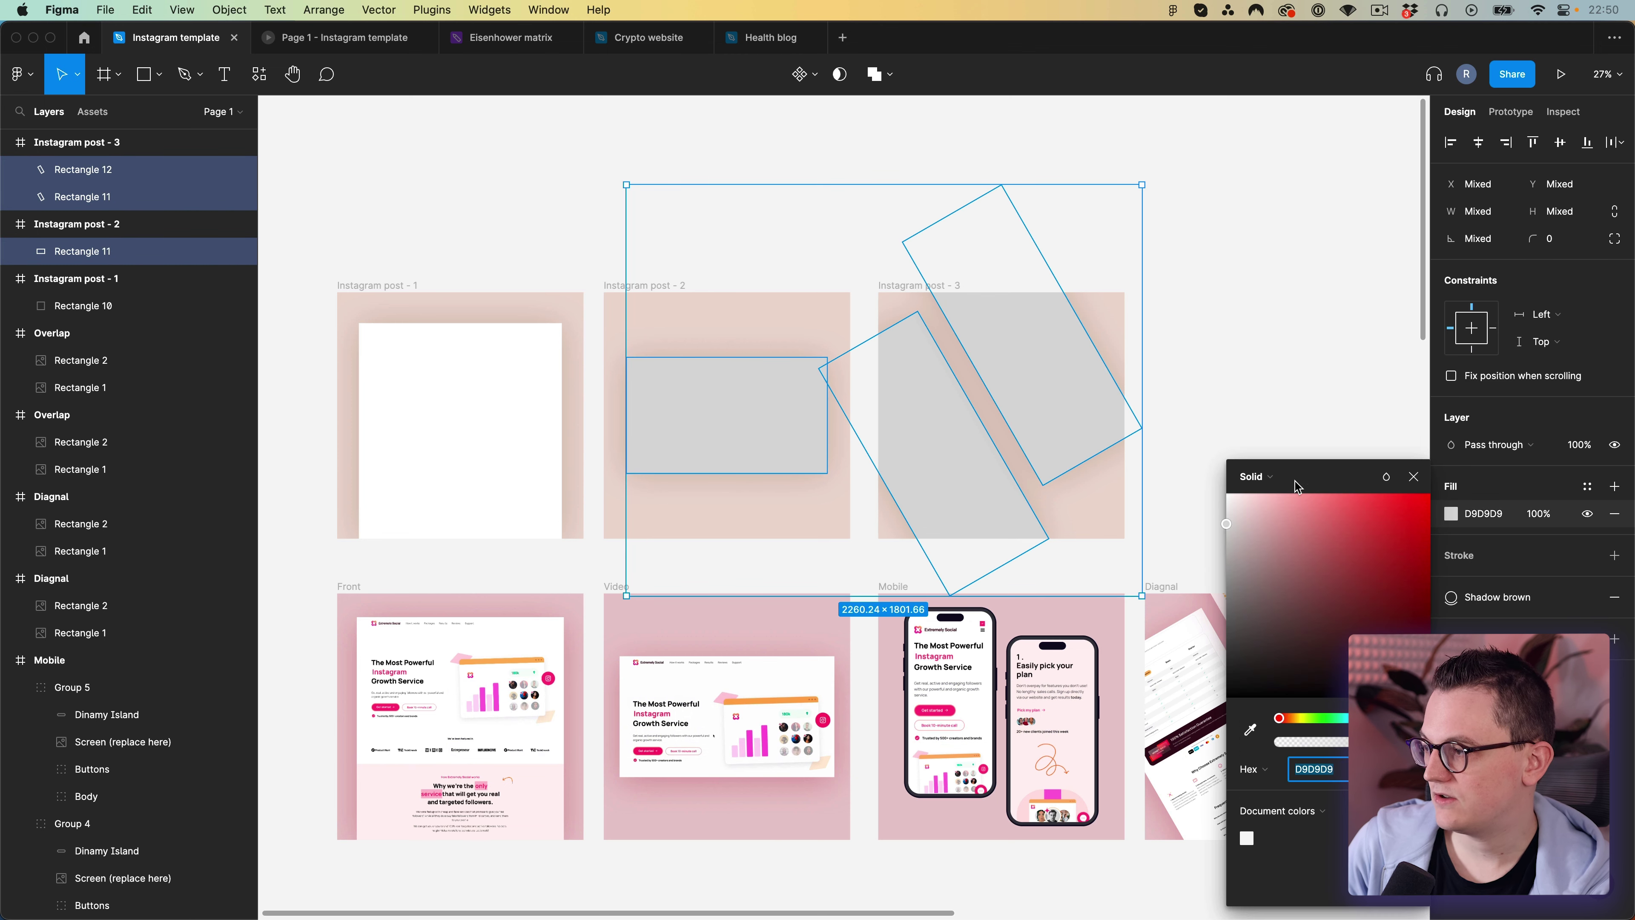
{"action": "left_click_drag", "start_coordinate": [1273, 509], "coordinate": [1228, 496]}
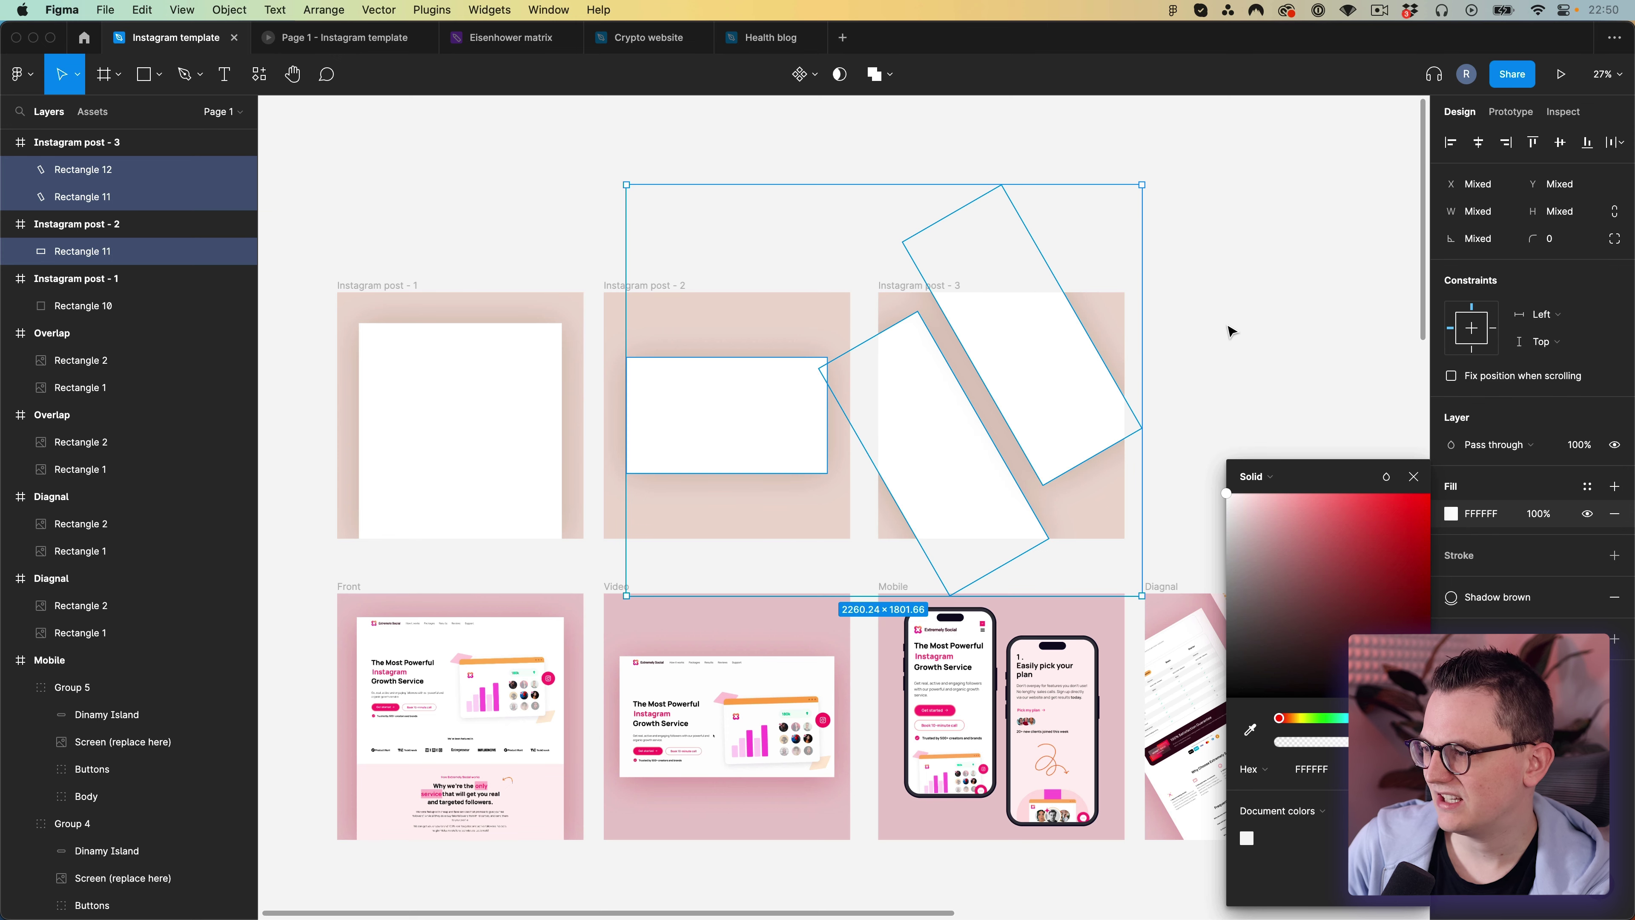
{"action": "left_click", "coordinate": [1230, 332]}
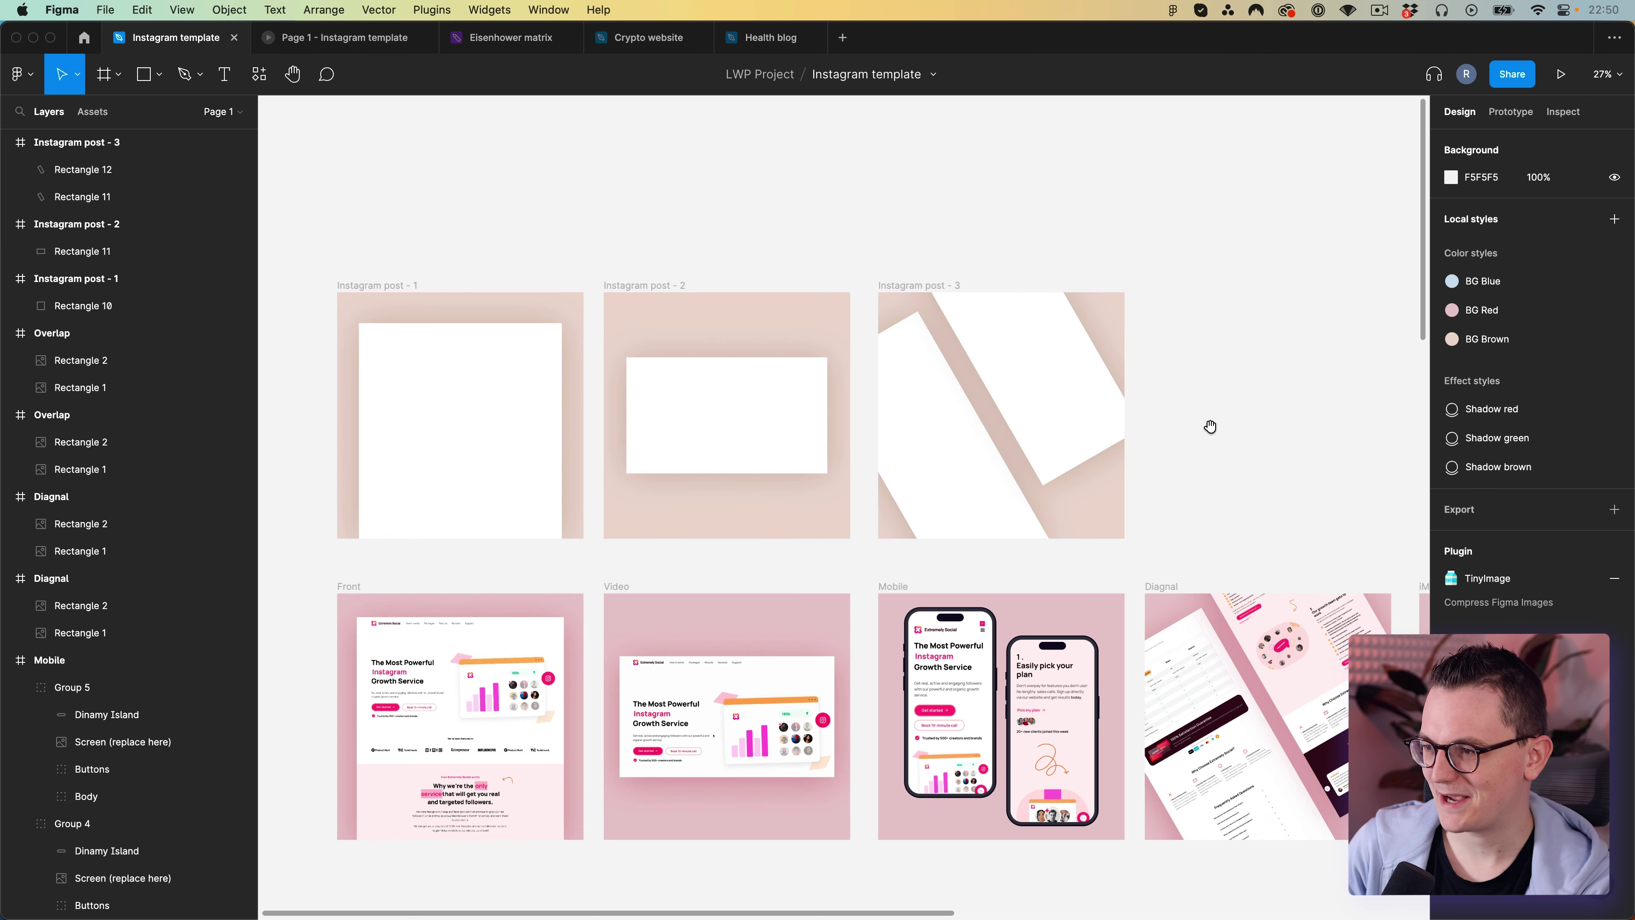
Move the Instagram post - 3 frame directly above the pink Diagnal frame.
{"action": "scroll", "coordinate": [1208, 427], "scroll_direction": "down", "scroll_amount": 3}
{"action": "left_click", "coordinate": [578, 273]}
{"action": "left_click_drag", "start_coordinate": [577, 273], "coordinate": [750, 273]}
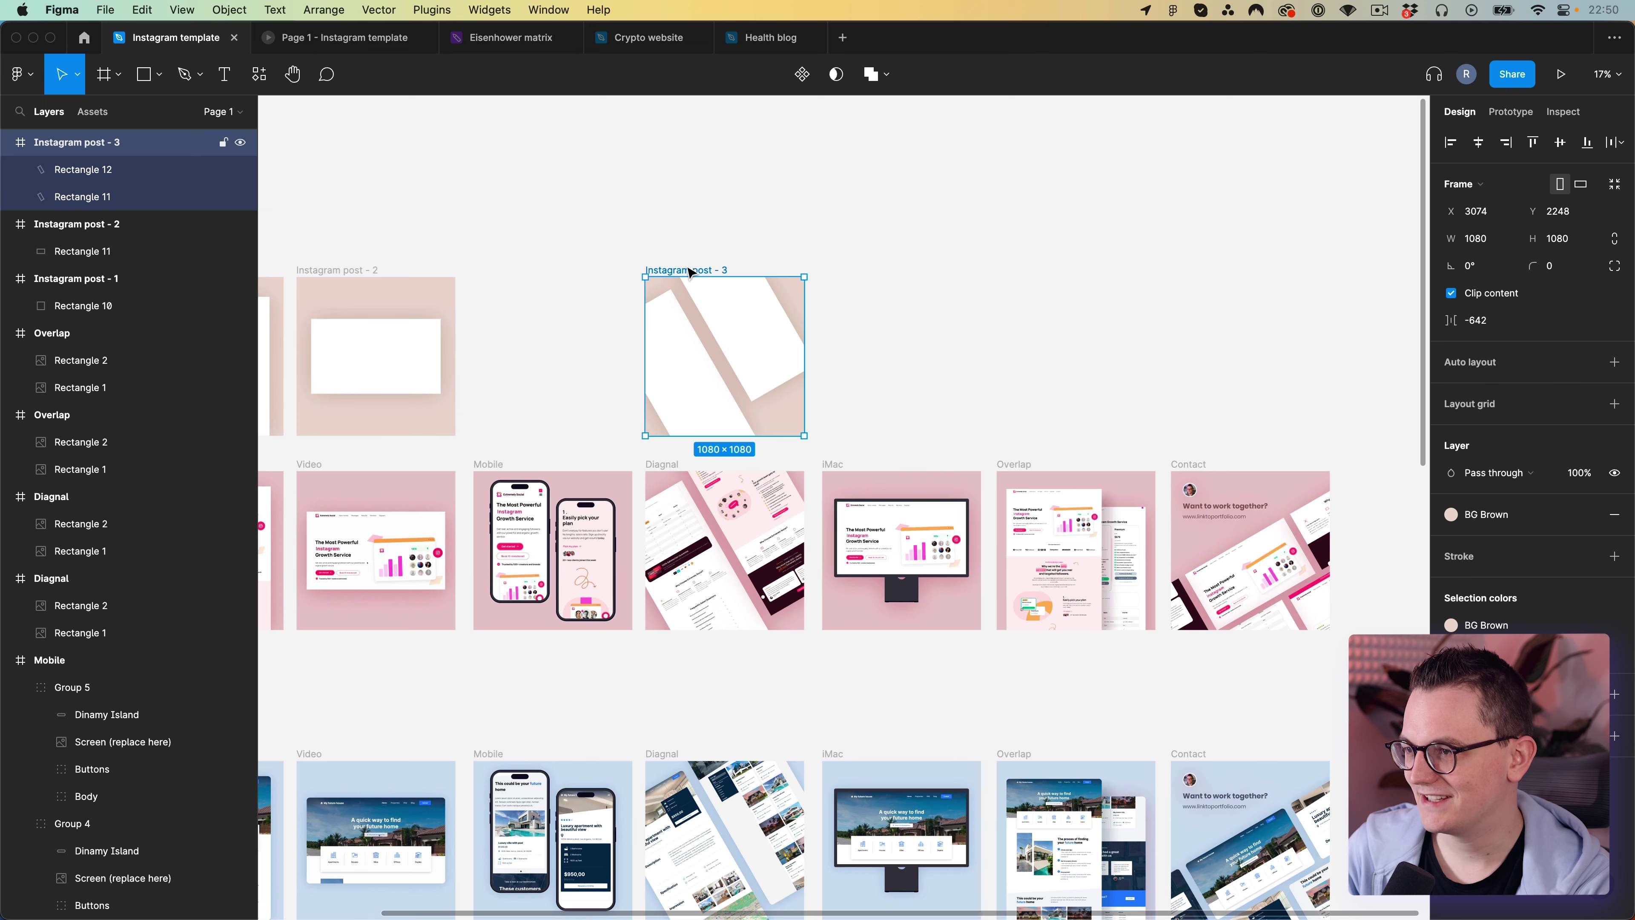
Duplicate Instagram post - 3 above the pink Contact frame, keeping only one smaller tilted rectangle in the copy.
{"action": "key", "text": "super+d"}
{"action": "left_click_drag", "start_coordinate": [1268, 284], "coordinate": [1221, 284]}
{"action": "left_click", "coordinate": [1048, 310]}
{"action": "scroll", "coordinate": [901, 303], "scroll_direction": "right", "scroll_amount": 3}
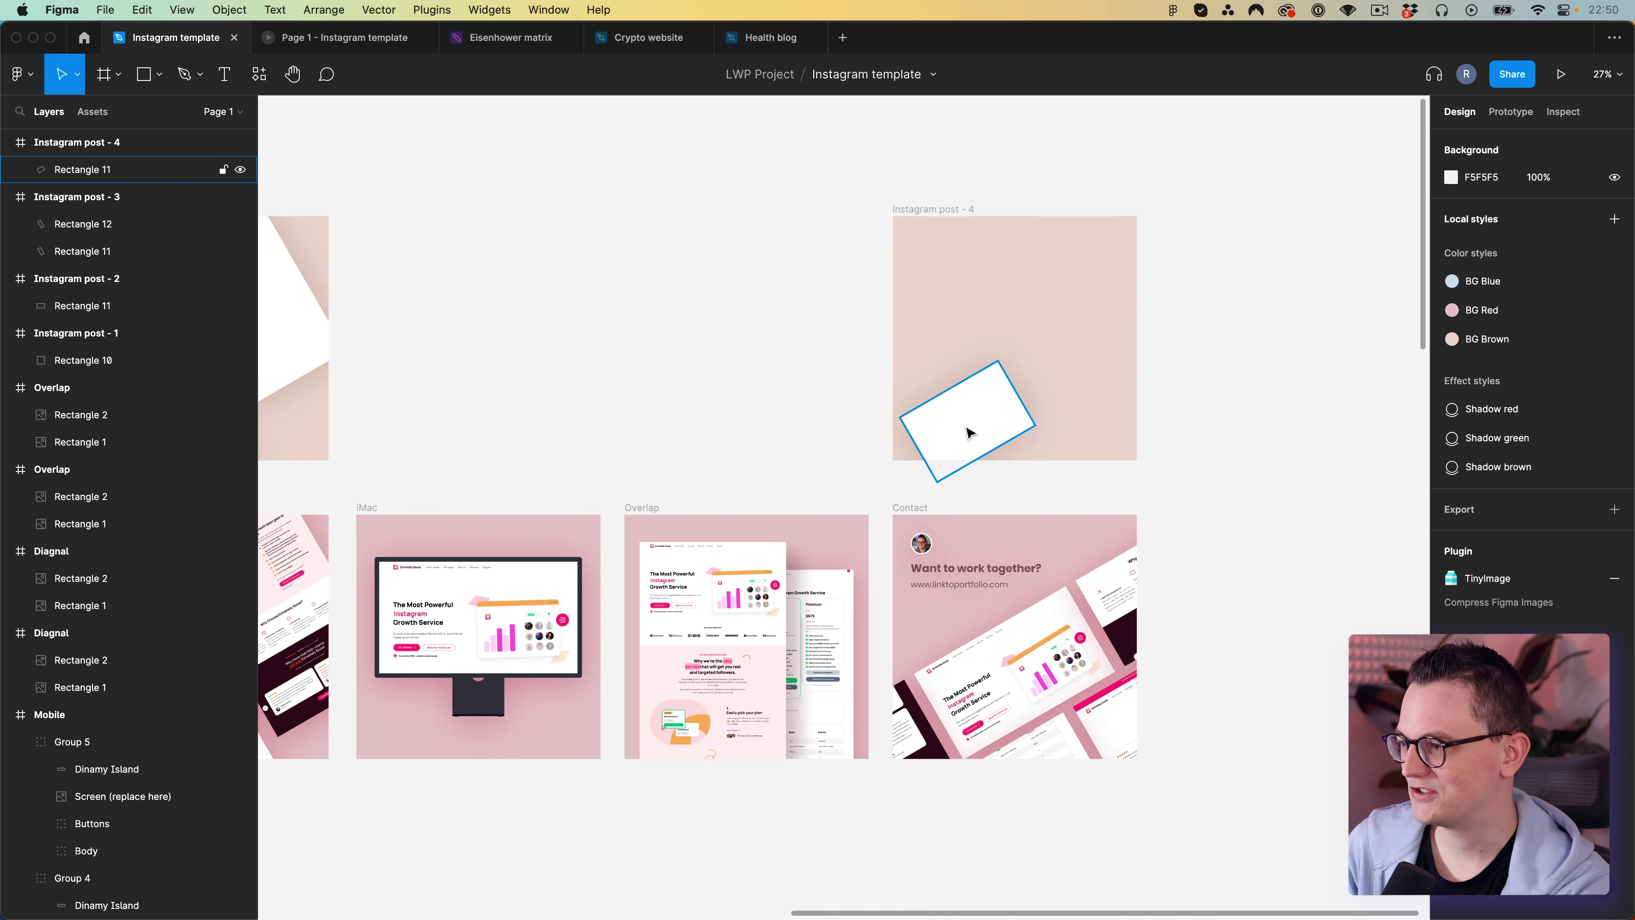
Copy the tilted white rectangle across Instagram post - 4 to build diagonal rows of website placeholders.
{"action": "left_click", "coordinate": [969, 431]}
{"action": "left_click_drag", "start_coordinate": [968, 432], "coordinate": [1096, 380]}
{"action": "left_click", "coordinate": [1209, 468]}
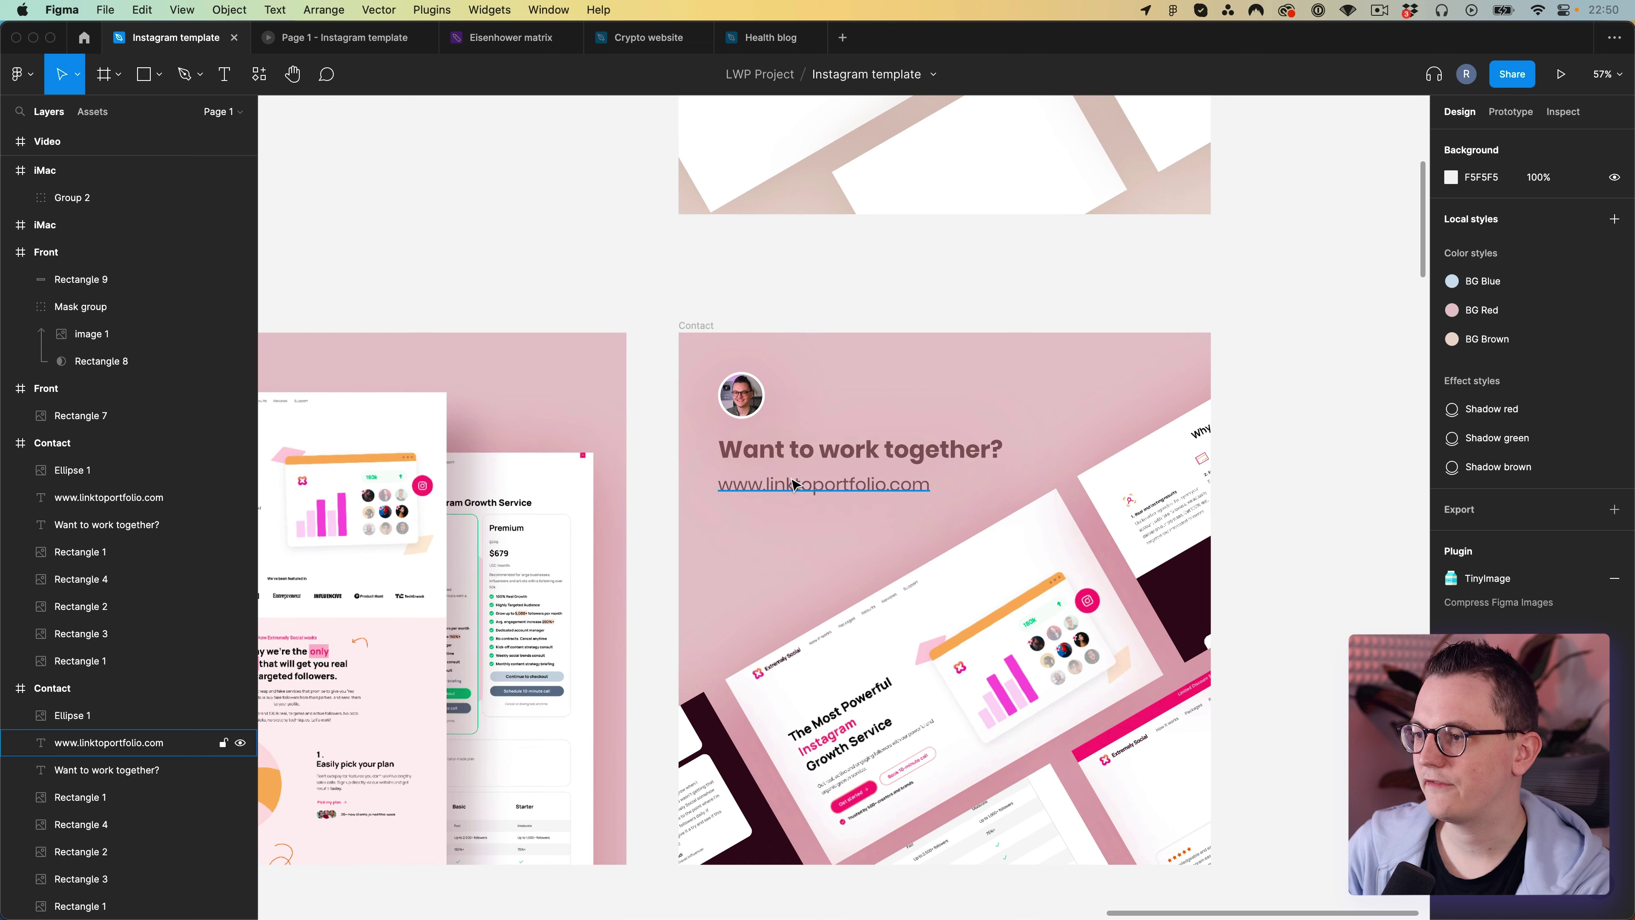
Examine the portfolio link, the "Want to work together?" heading and the profile picture in the pink Contact frame.
{"action": "left_click", "coordinate": [797, 483]}
{"action": "left_click", "coordinate": [800, 459]}
{"action": "left_click", "coordinate": [741, 395]}
{"action": "left_click", "coordinate": [857, 267]}
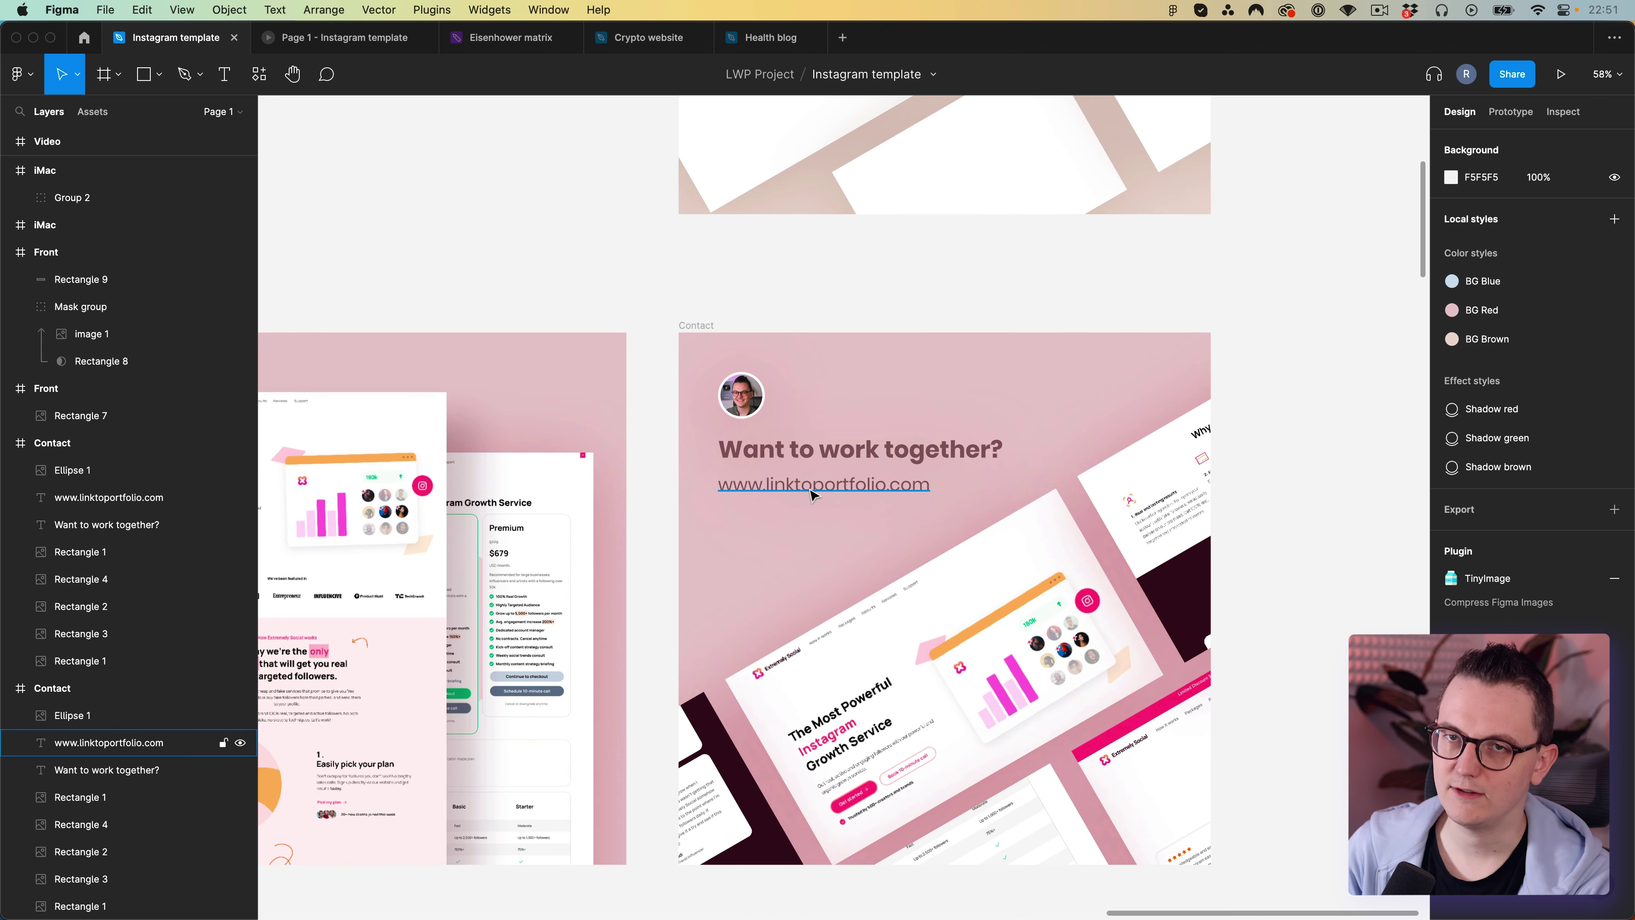
{"action": "scroll", "coordinate": [813, 491], "scroll_direction": "down", "scroll_amount": 3}
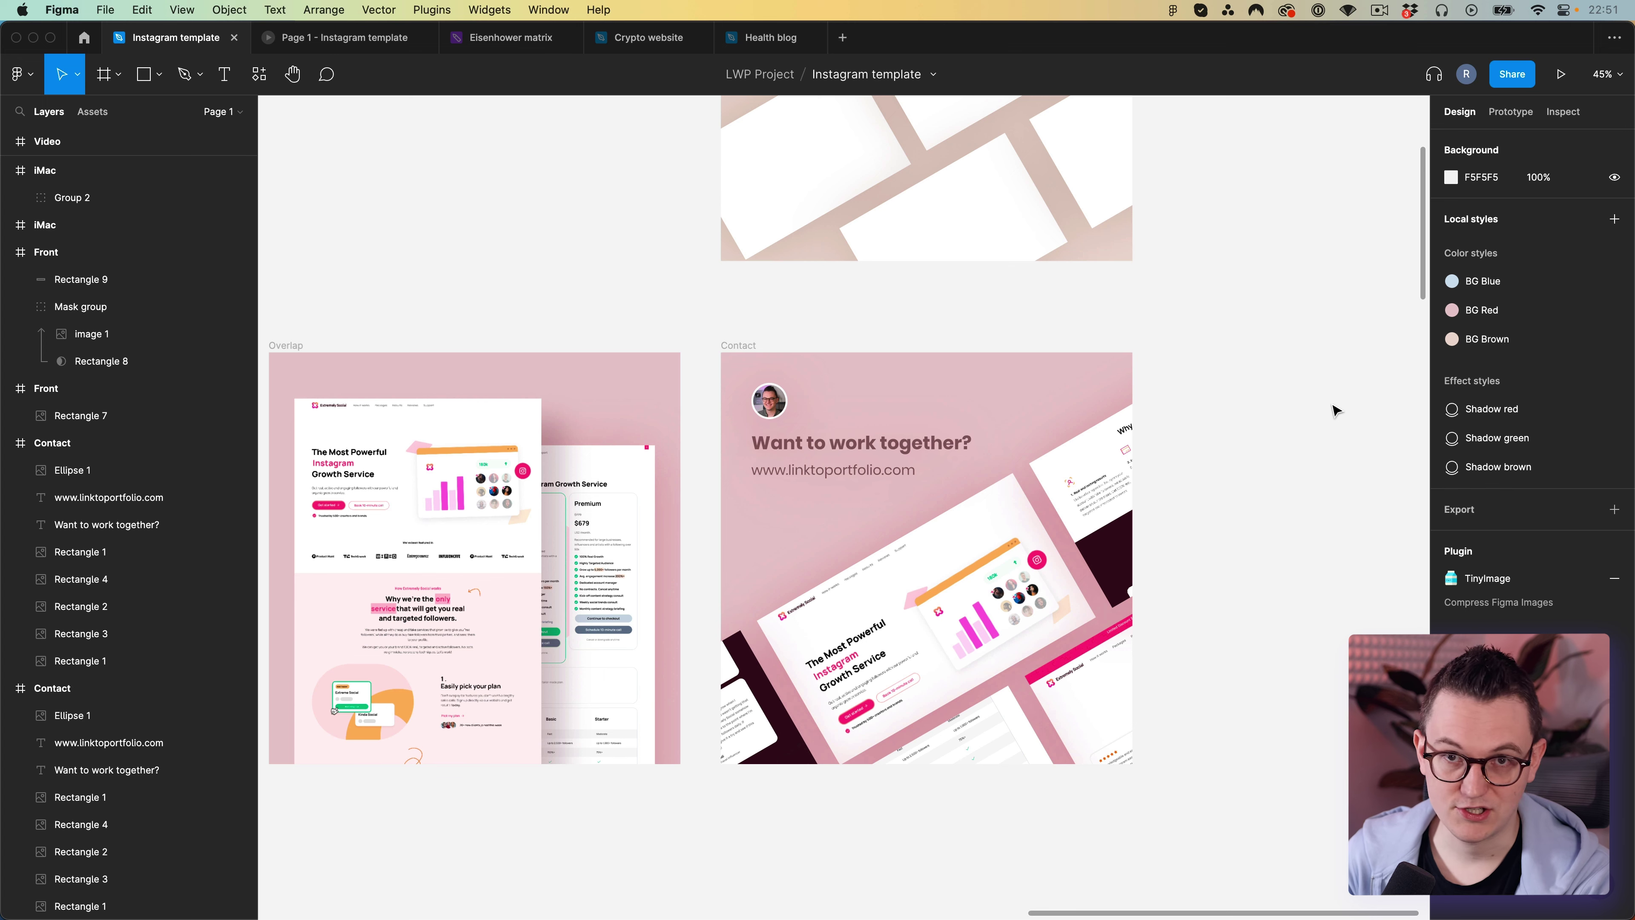
{"action": "scroll", "coordinate": [902, 388], "scroll_direction": "down", "scroll_amount": 5}
{"action": "scroll", "coordinate": [816, 477], "scroll_direction": "up", "scroll_amount": 4}
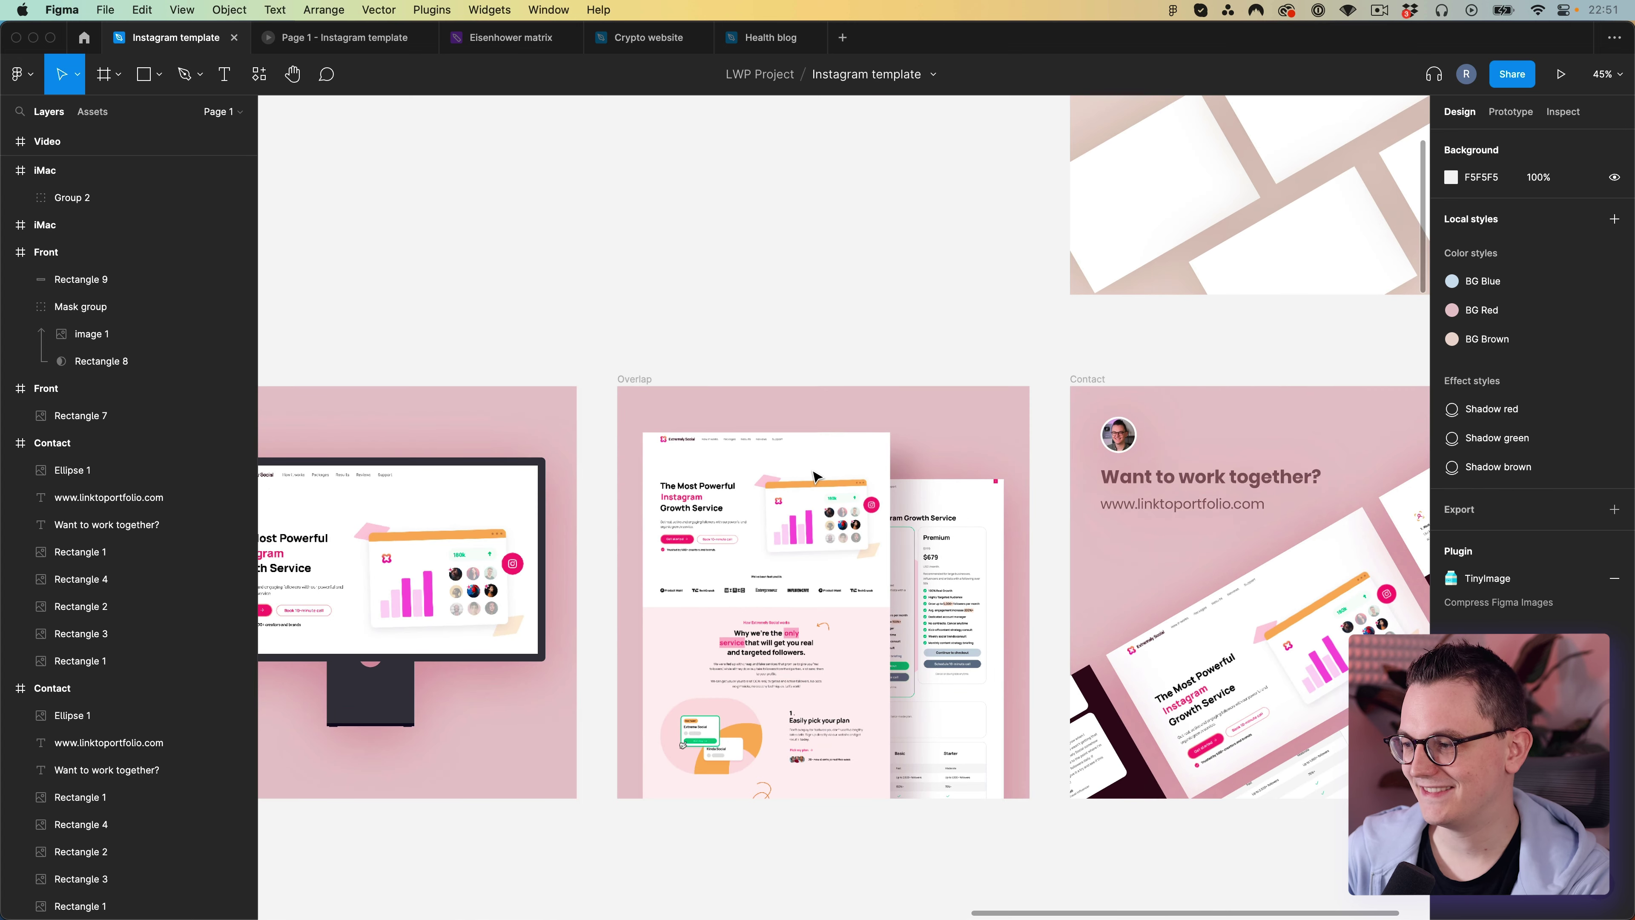
Duplicate Instagram post - 1 and place the copy above the pink Overlap frame.
{"action": "scroll", "coordinate": [815, 477], "scroll_direction": "down", "scroll_amount": 6}
{"action": "left_click", "coordinate": [331, 296]}
{"action": "left_click_drag", "start_coordinate": [331, 295], "coordinate": [975, 296]}
{"action": "left_click", "coordinate": [869, 311]}
{"action": "scroll", "coordinate": [773, 361], "scroll_direction": "right", "scroll_amount": 4}
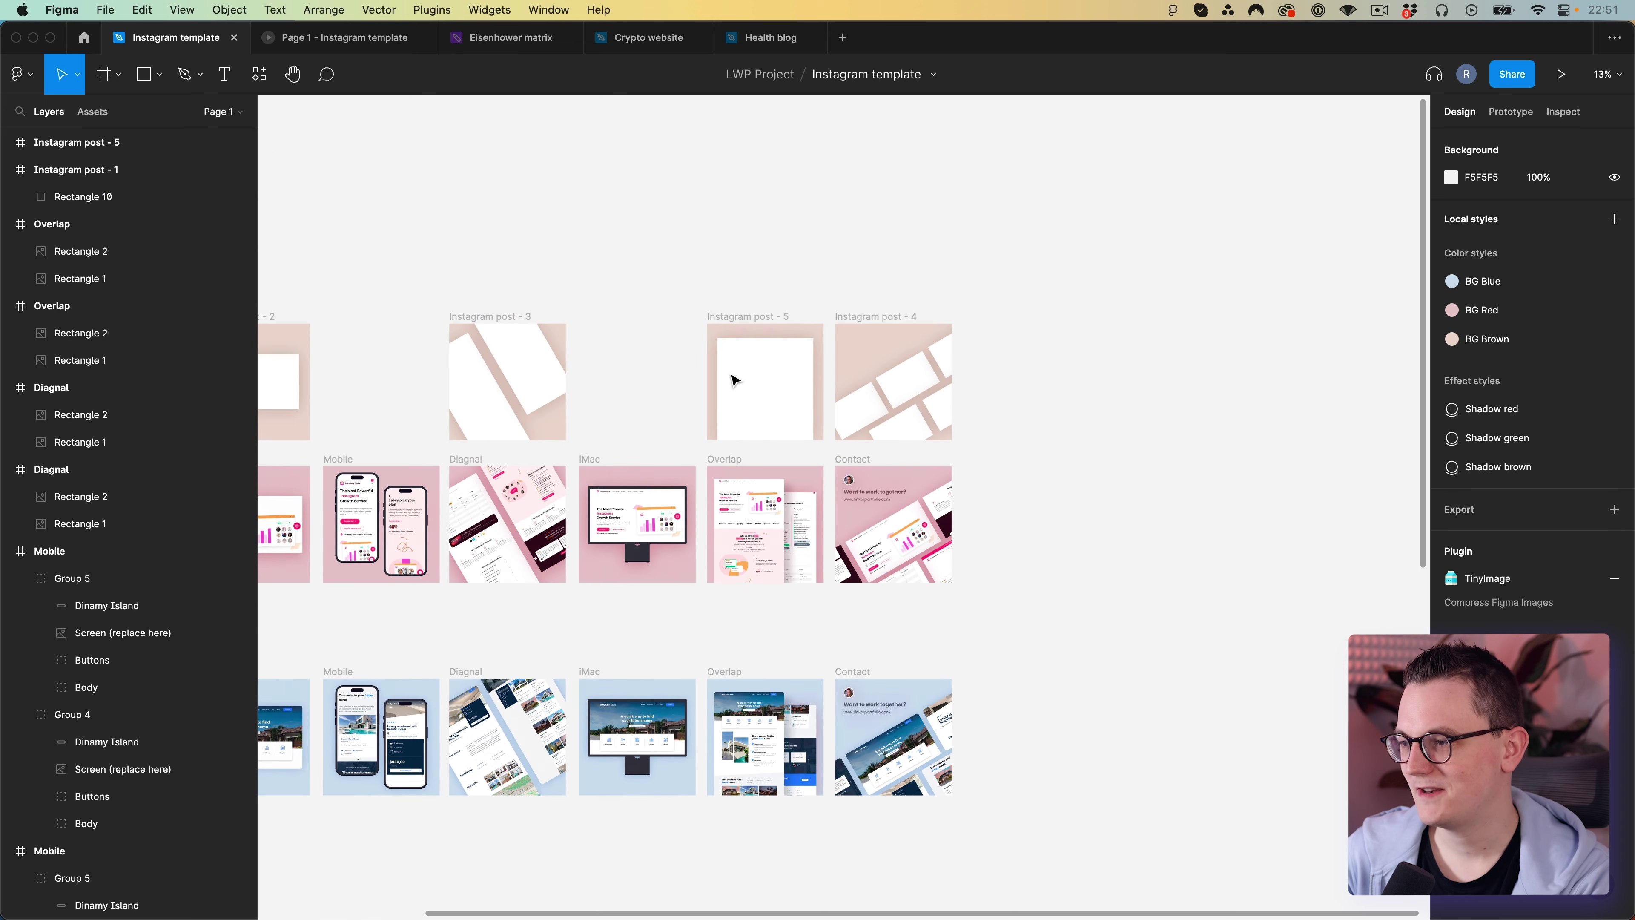
Narrow the white rectangle in Instagram post - 5 from its right edge to a width of 606.
{"action": "scroll", "coordinate": [735, 381], "scroll_direction": "up", "scroll_amount": 5}
{"action": "scroll", "coordinate": [792, 439], "scroll_direction": "down", "scroll_amount": 2}
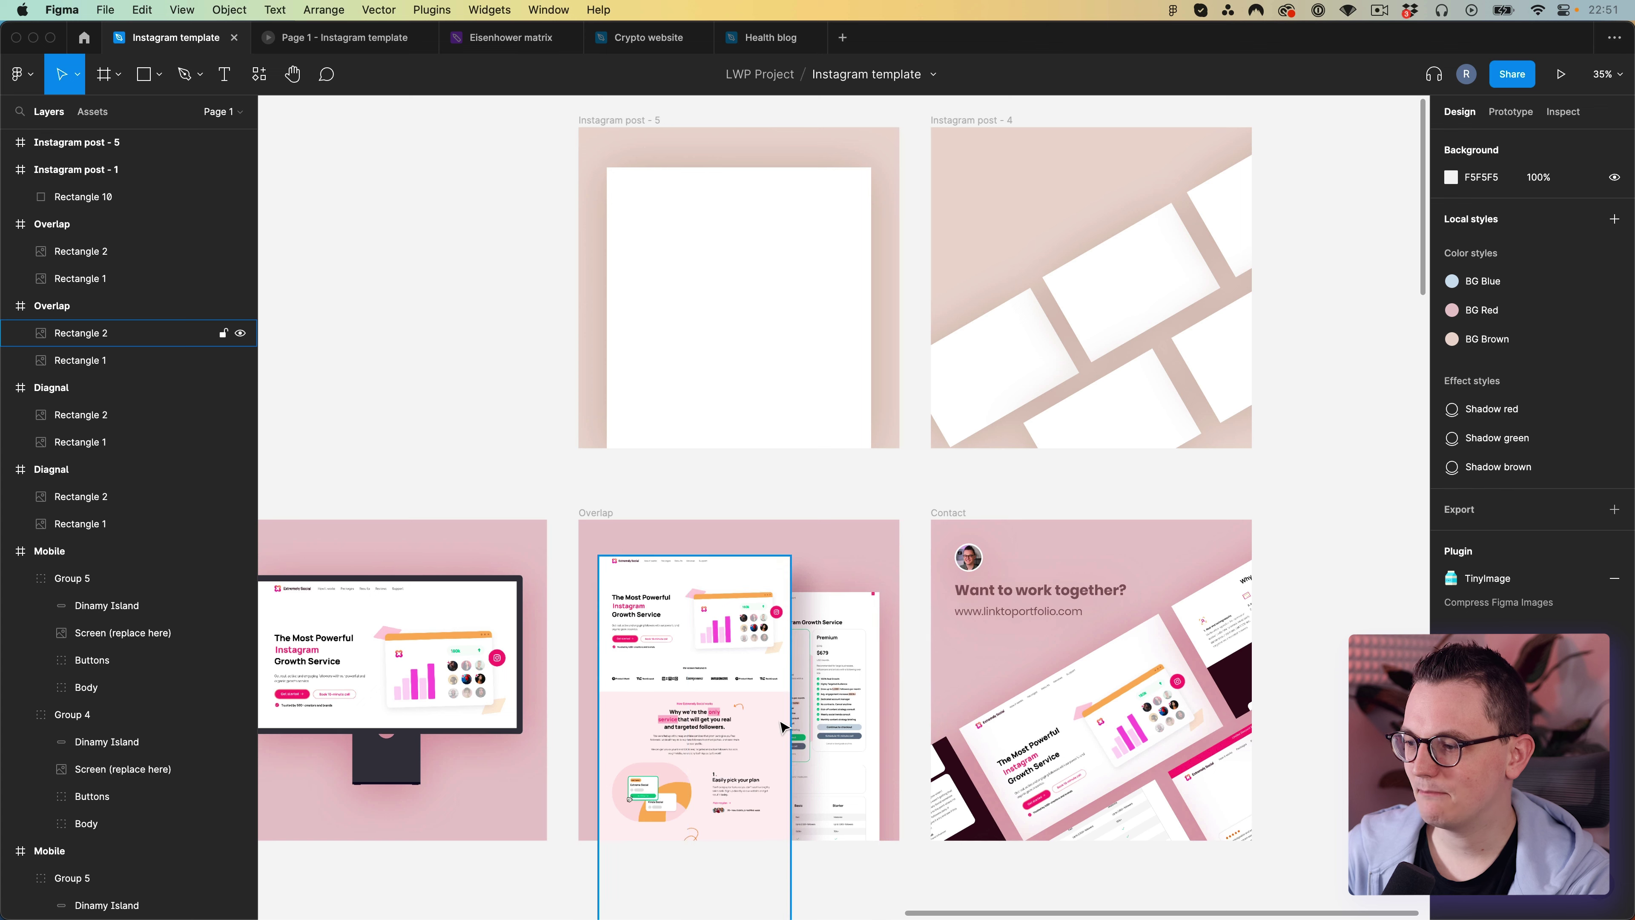
{"action": "scroll", "coordinate": [782, 727], "scroll_direction": "down", "scroll_amount": 1}
{"action": "left_click", "coordinate": [831, 362]}
{"action": "left_click_drag", "start_coordinate": [866, 320], "coordinate": [781, 317]}
{"action": "key", "text": "Escape"}
{"action": "left_click", "coordinate": [726, 249]}
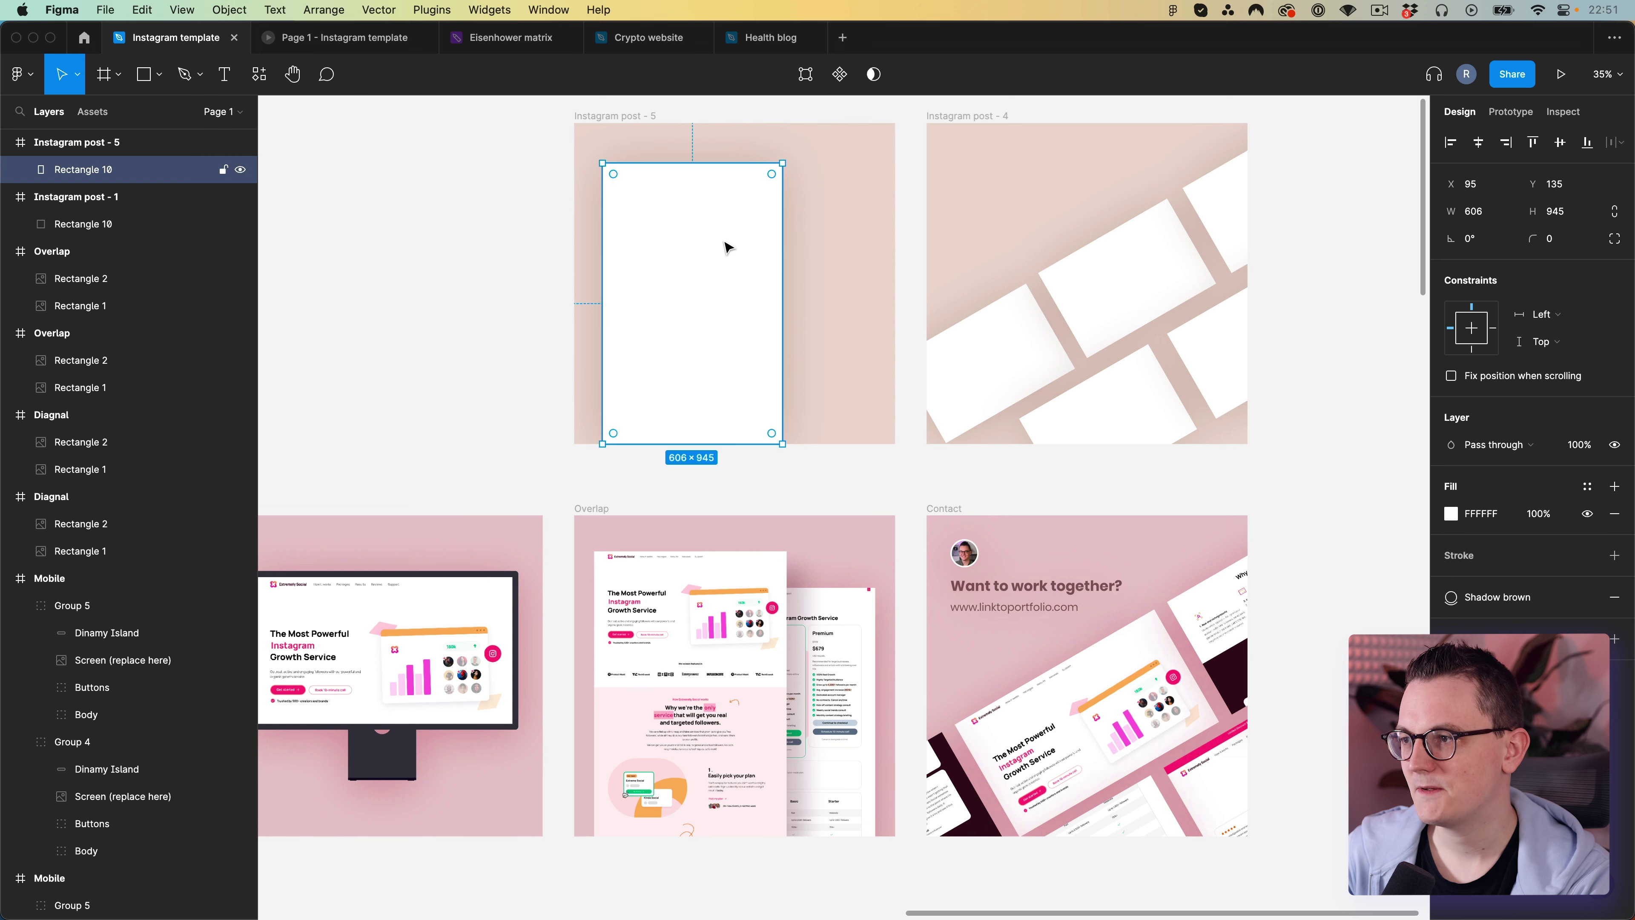
Duplicate the narrowed rectangle in Instagram post - 5 to X 398, Y 215 and send the copy to the back.
{"action": "scroll", "coordinate": [759, 318], "scroll_direction": "right", "scroll_amount": 2}
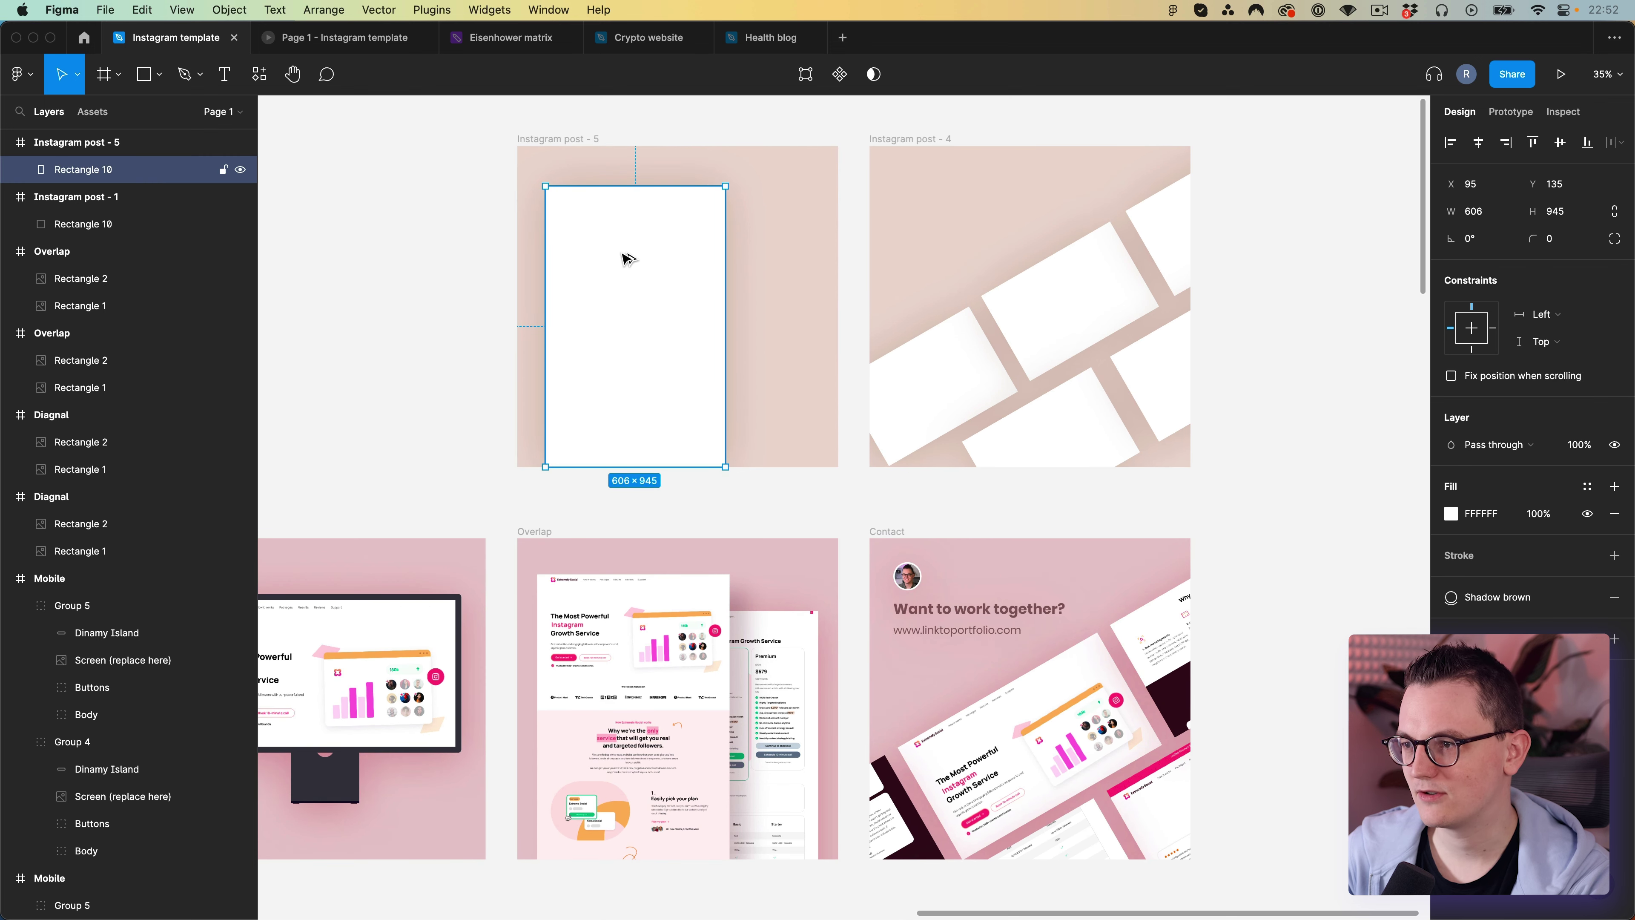
{"action": "left_click_drag", "start_coordinate": [628, 259], "coordinate": [718, 282]}
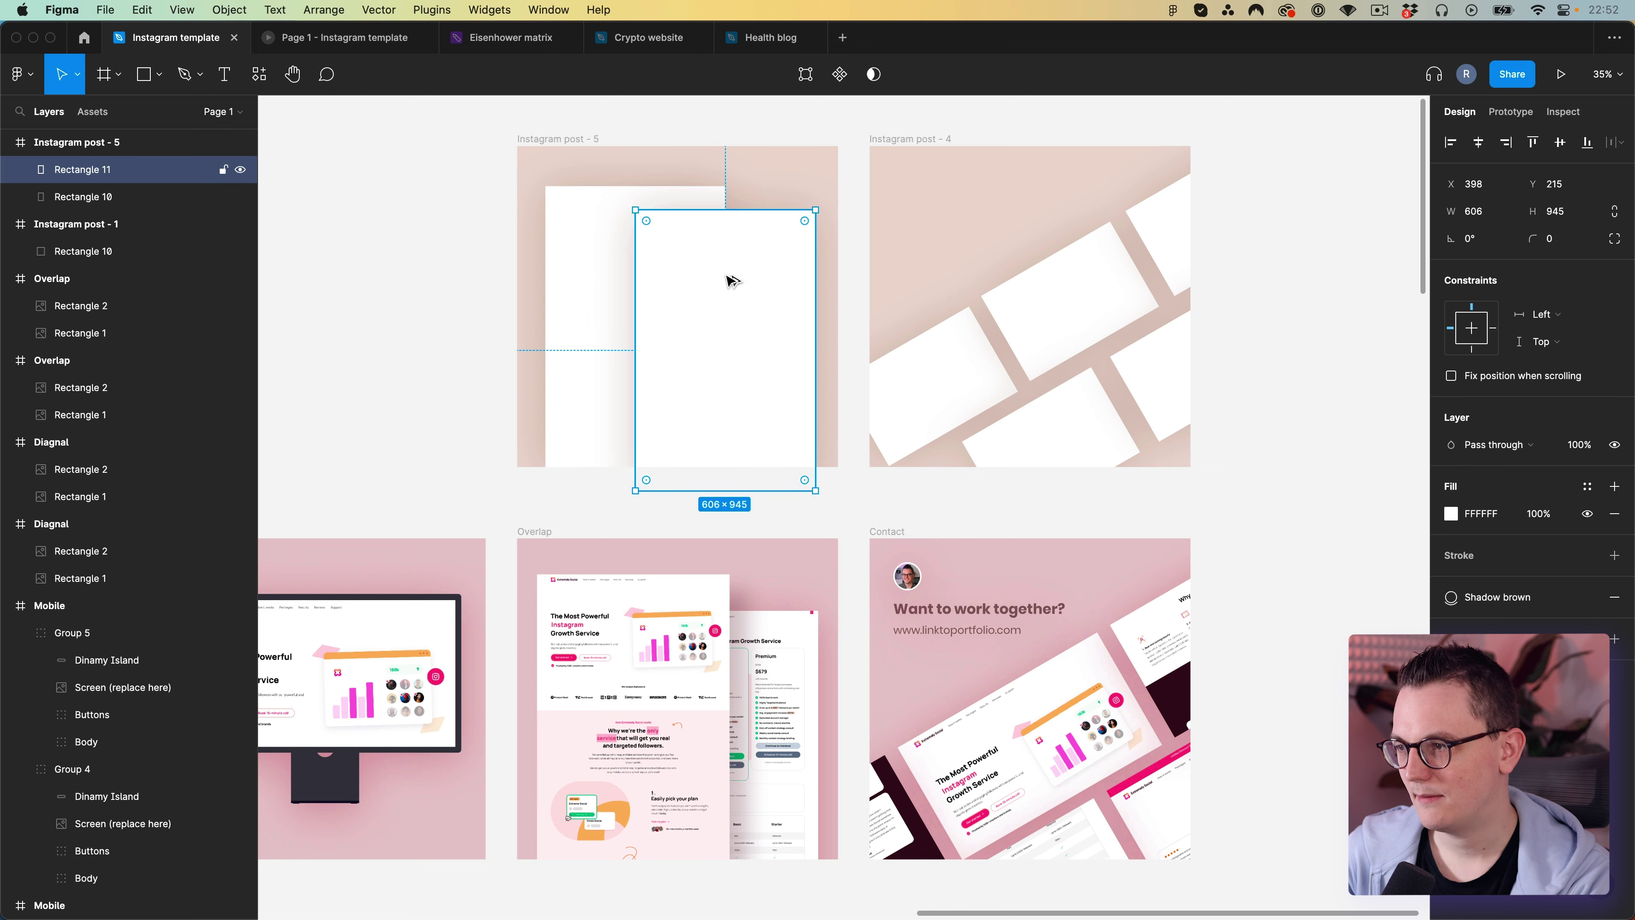
{"action": "right_click", "coordinate": [776, 268]}
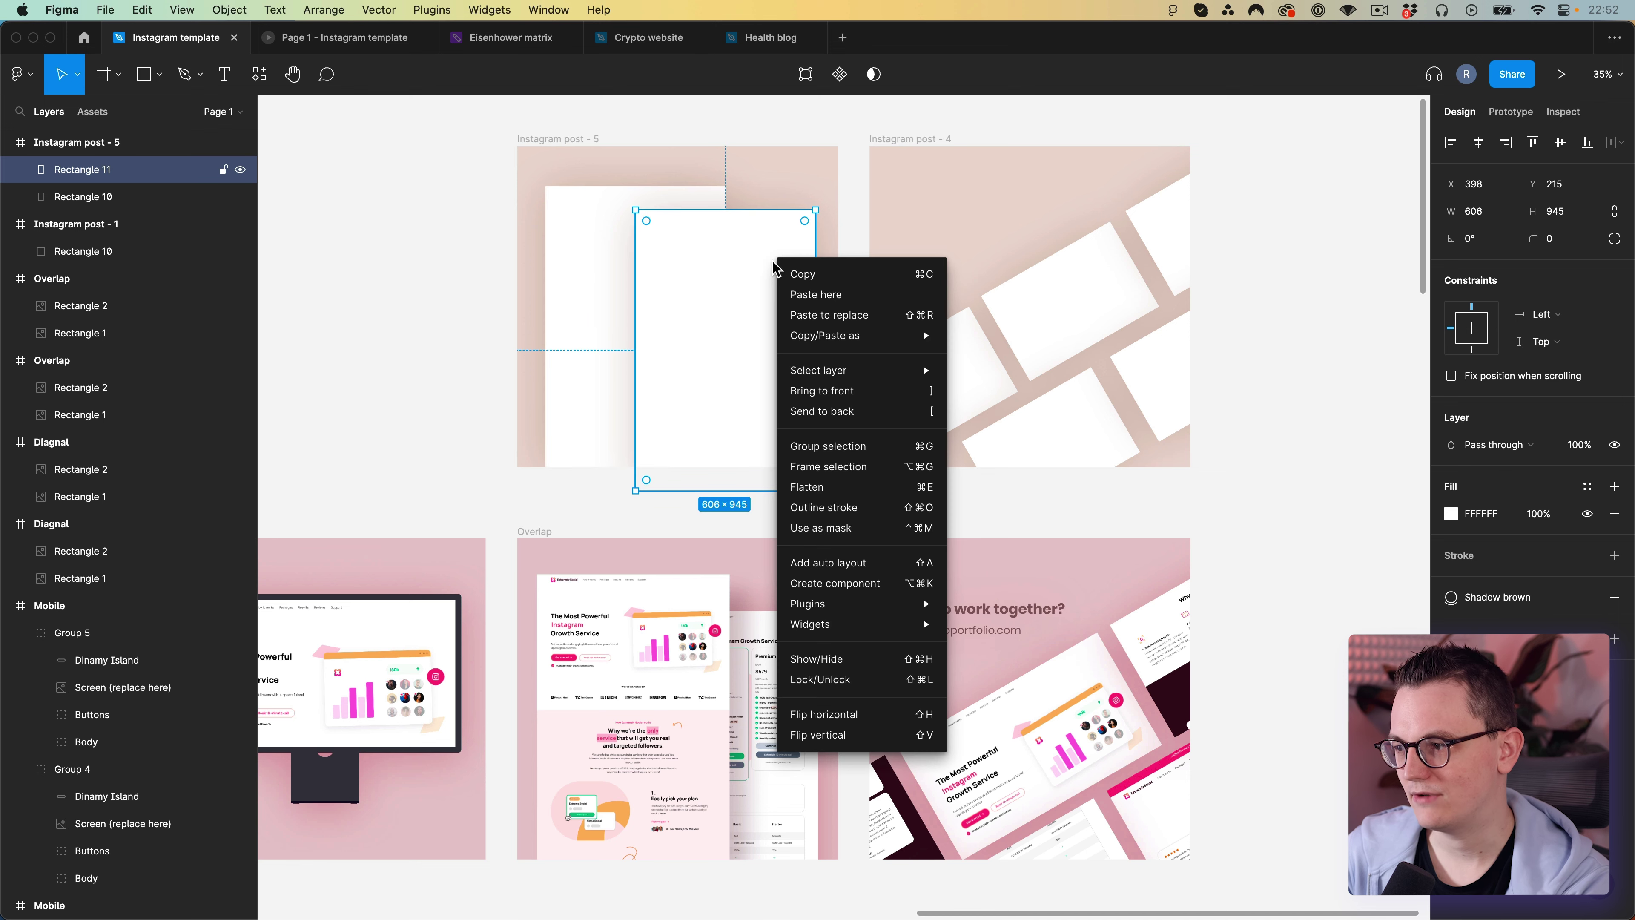
{"action": "left_click", "coordinate": [836, 412]}
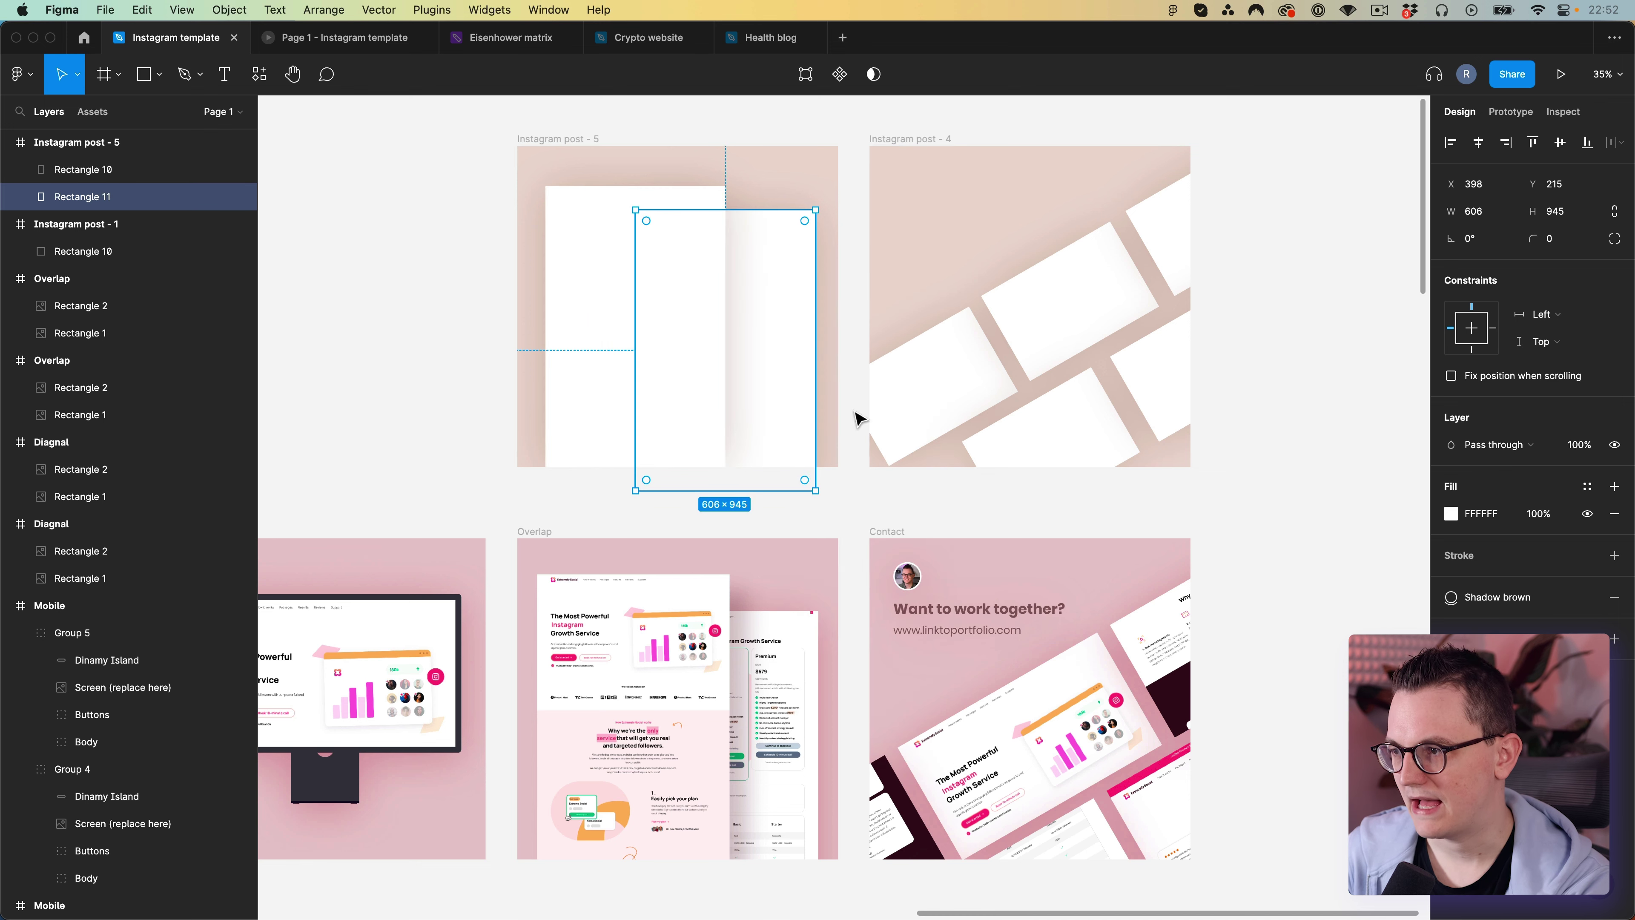
Replace the shared shadow style on the front rectangle in Instagram post - 5 with a drop shadow in brown 756157 at 100% opacity.
{"action": "left_click", "coordinate": [746, 131]}
{"action": "scroll", "coordinate": [690, 420], "scroll_direction": "right", "scroll_amount": 1}
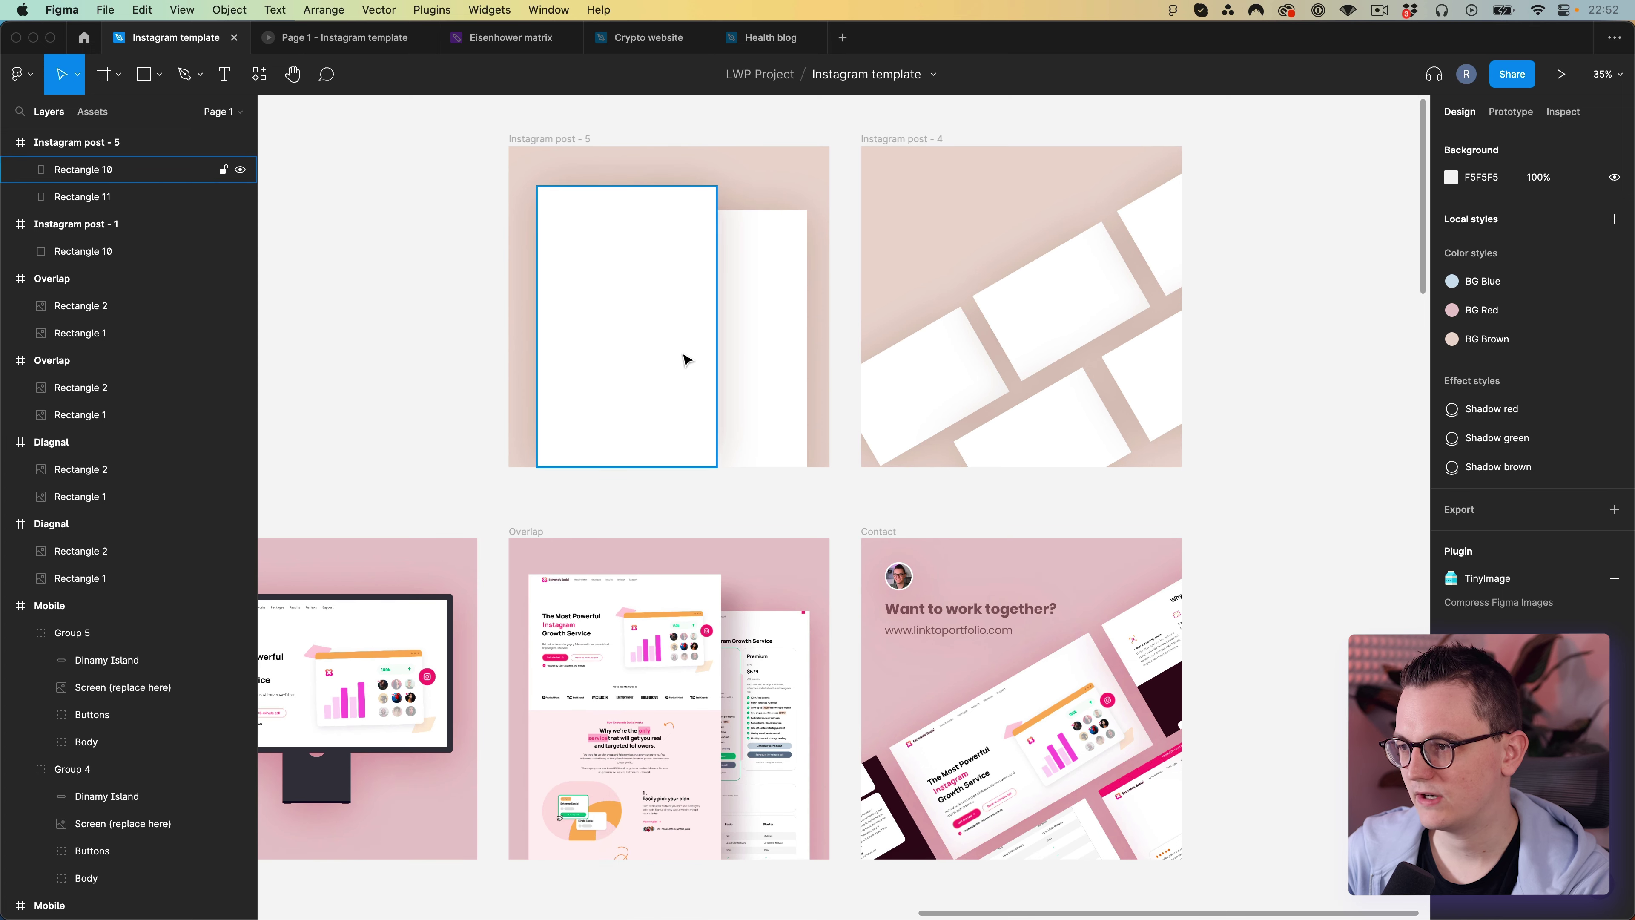
{"action": "left_click", "coordinate": [688, 360]}
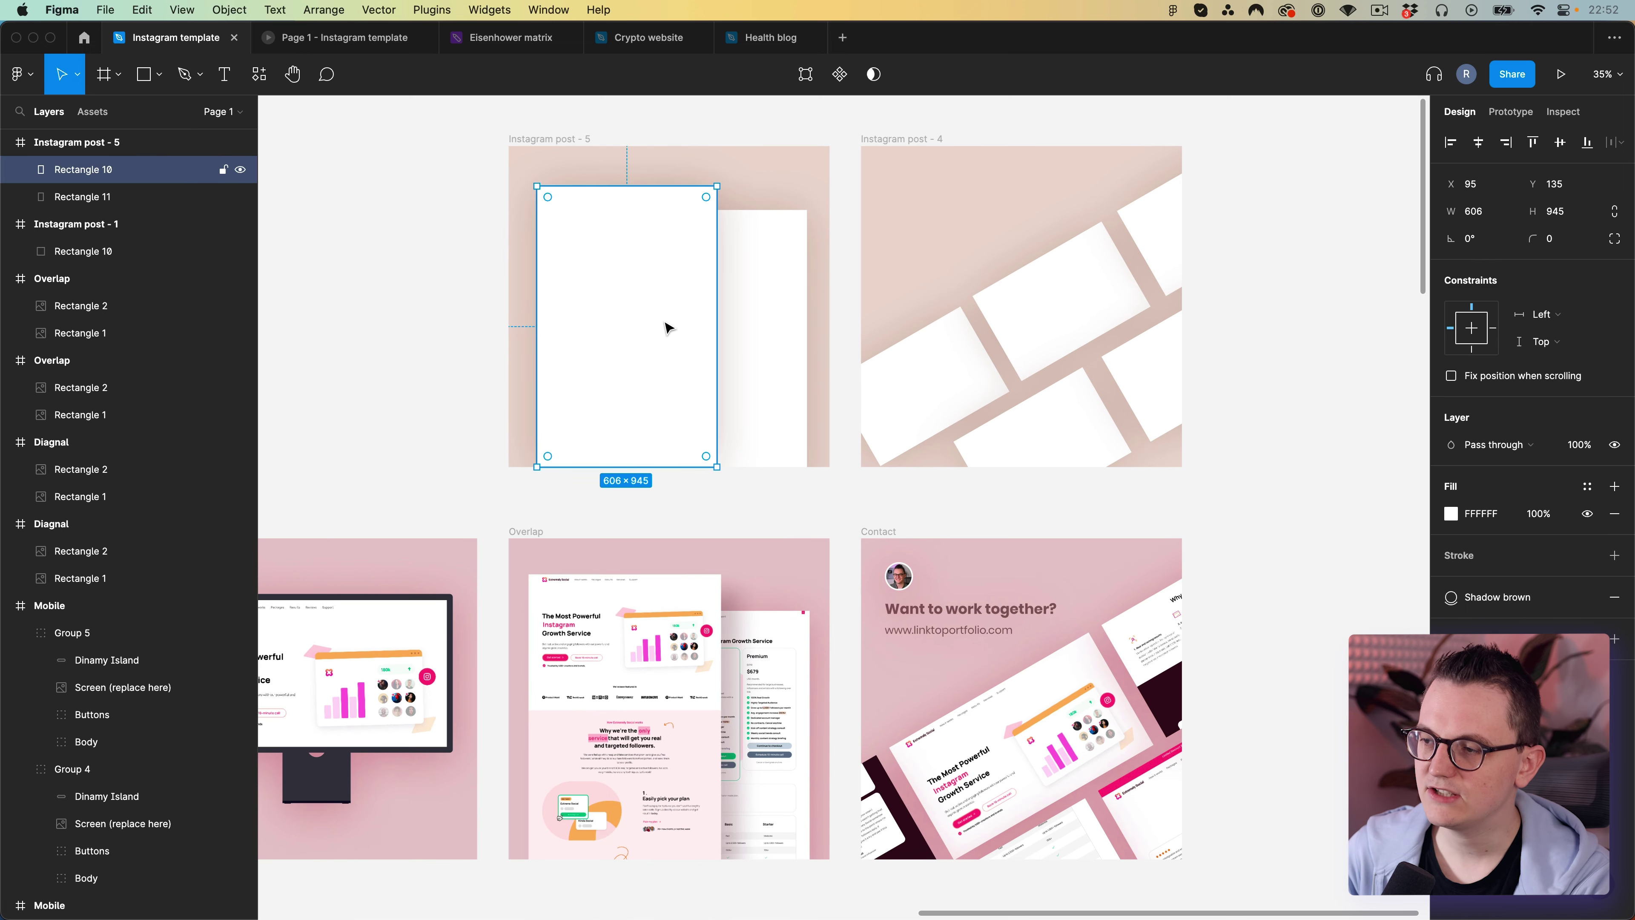
{"action": "scroll", "coordinate": [667, 325], "scroll_direction": "down", "scroll_amount": 2}
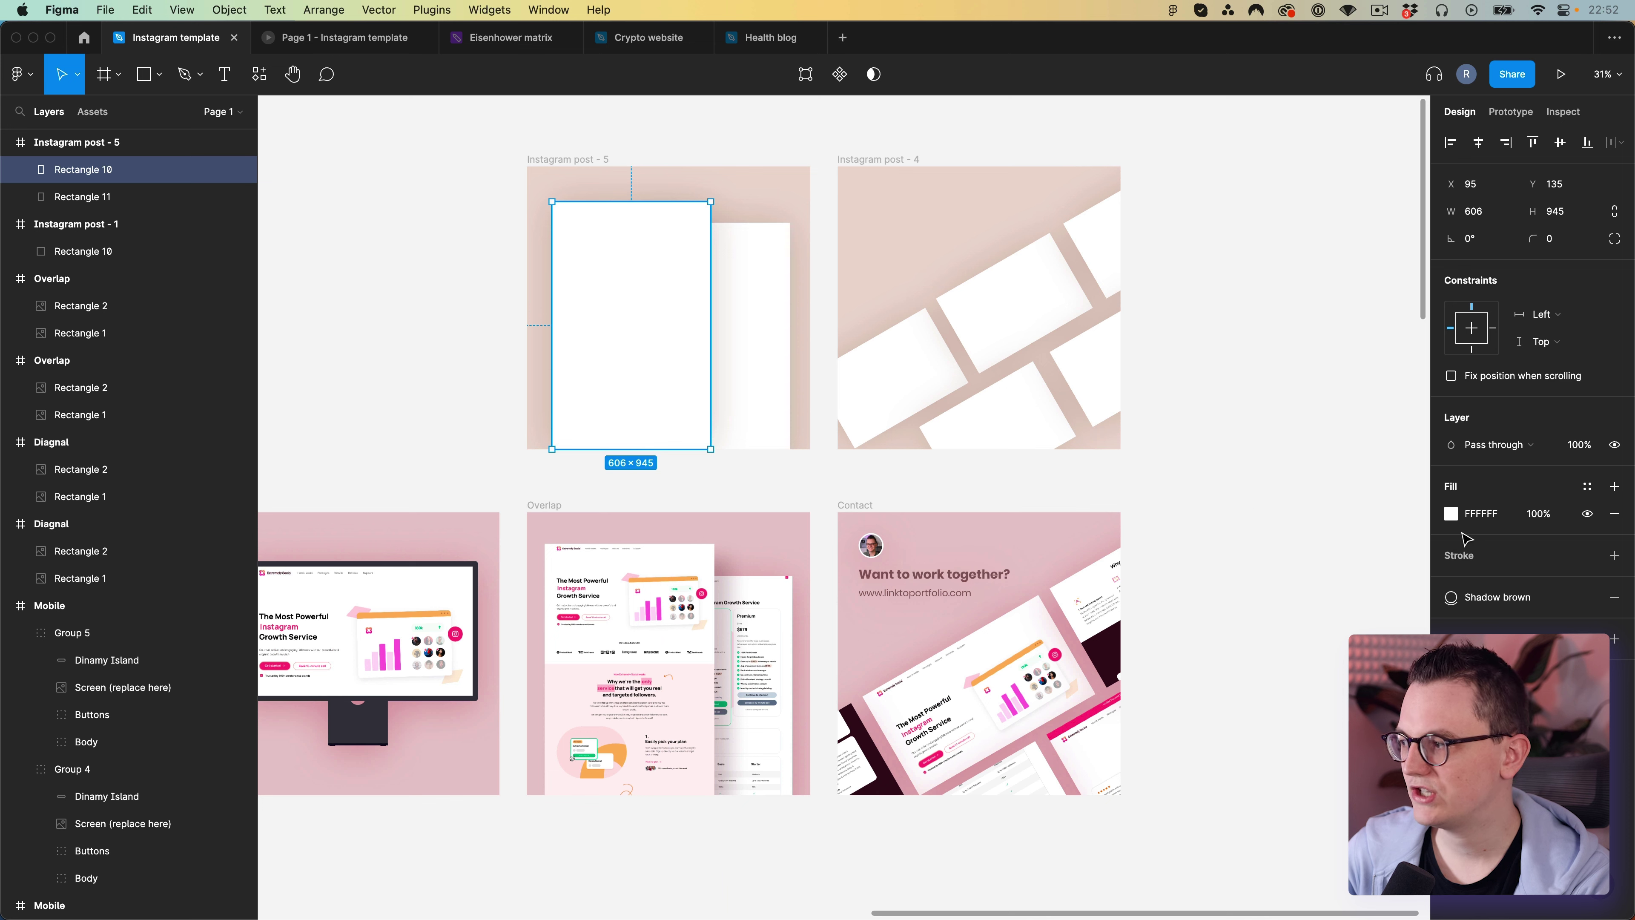
{"action": "left_click", "coordinate": [1618, 604]}
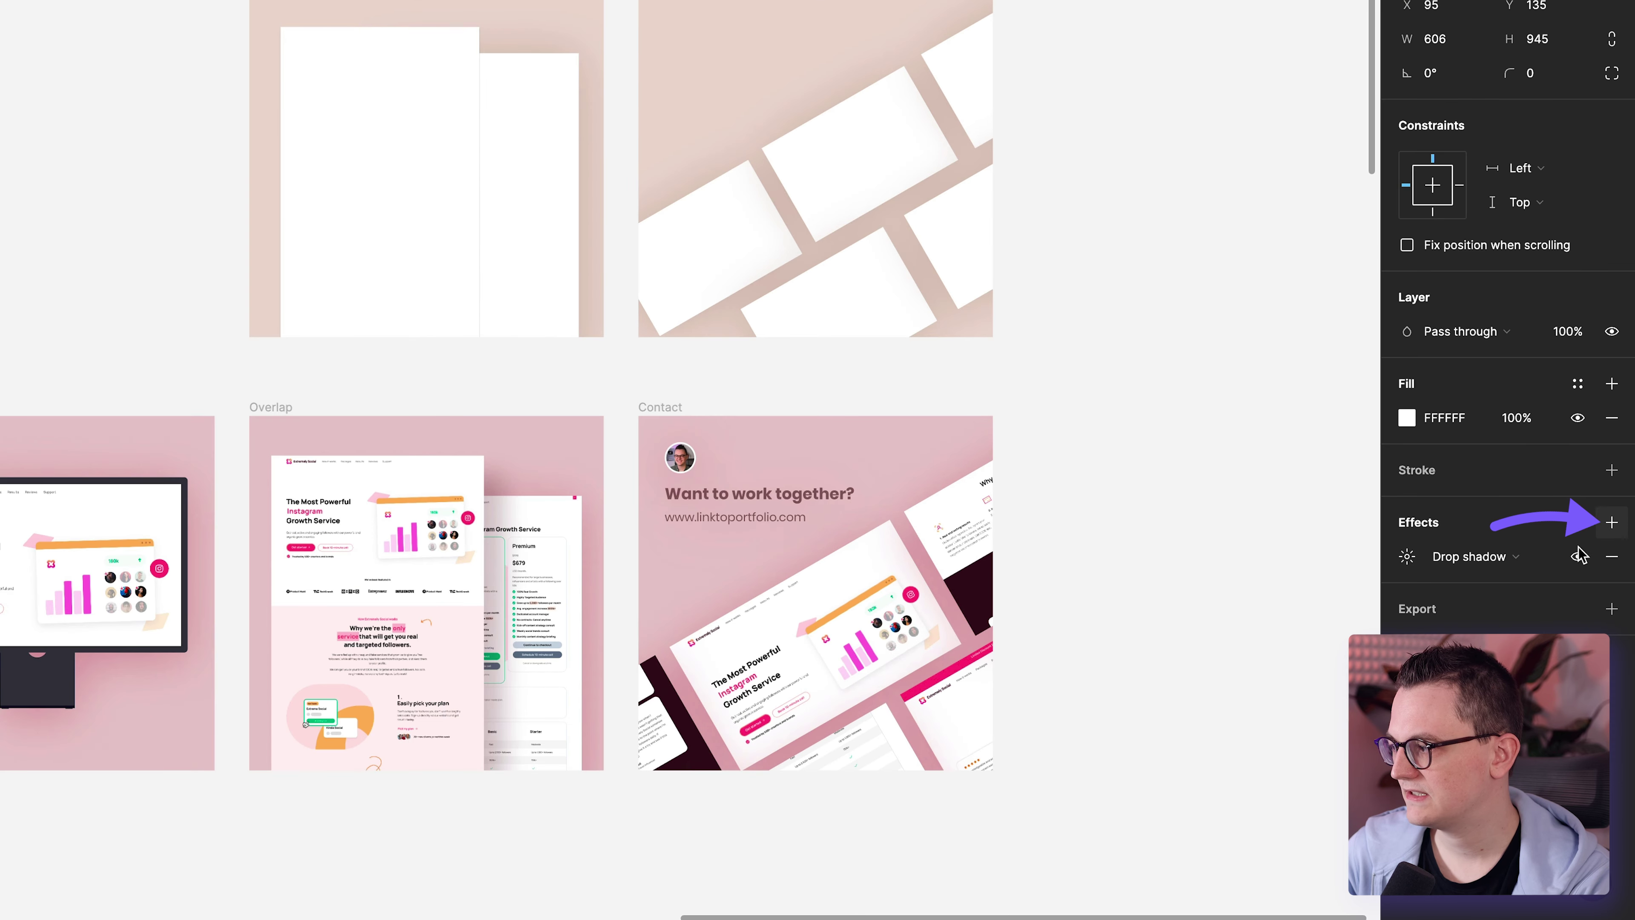
{"action": "left_click", "coordinate": [1406, 557]}
{"action": "left_click", "coordinate": [1153, 677]}
{"action": "left_click", "coordinate": [899, 689]}
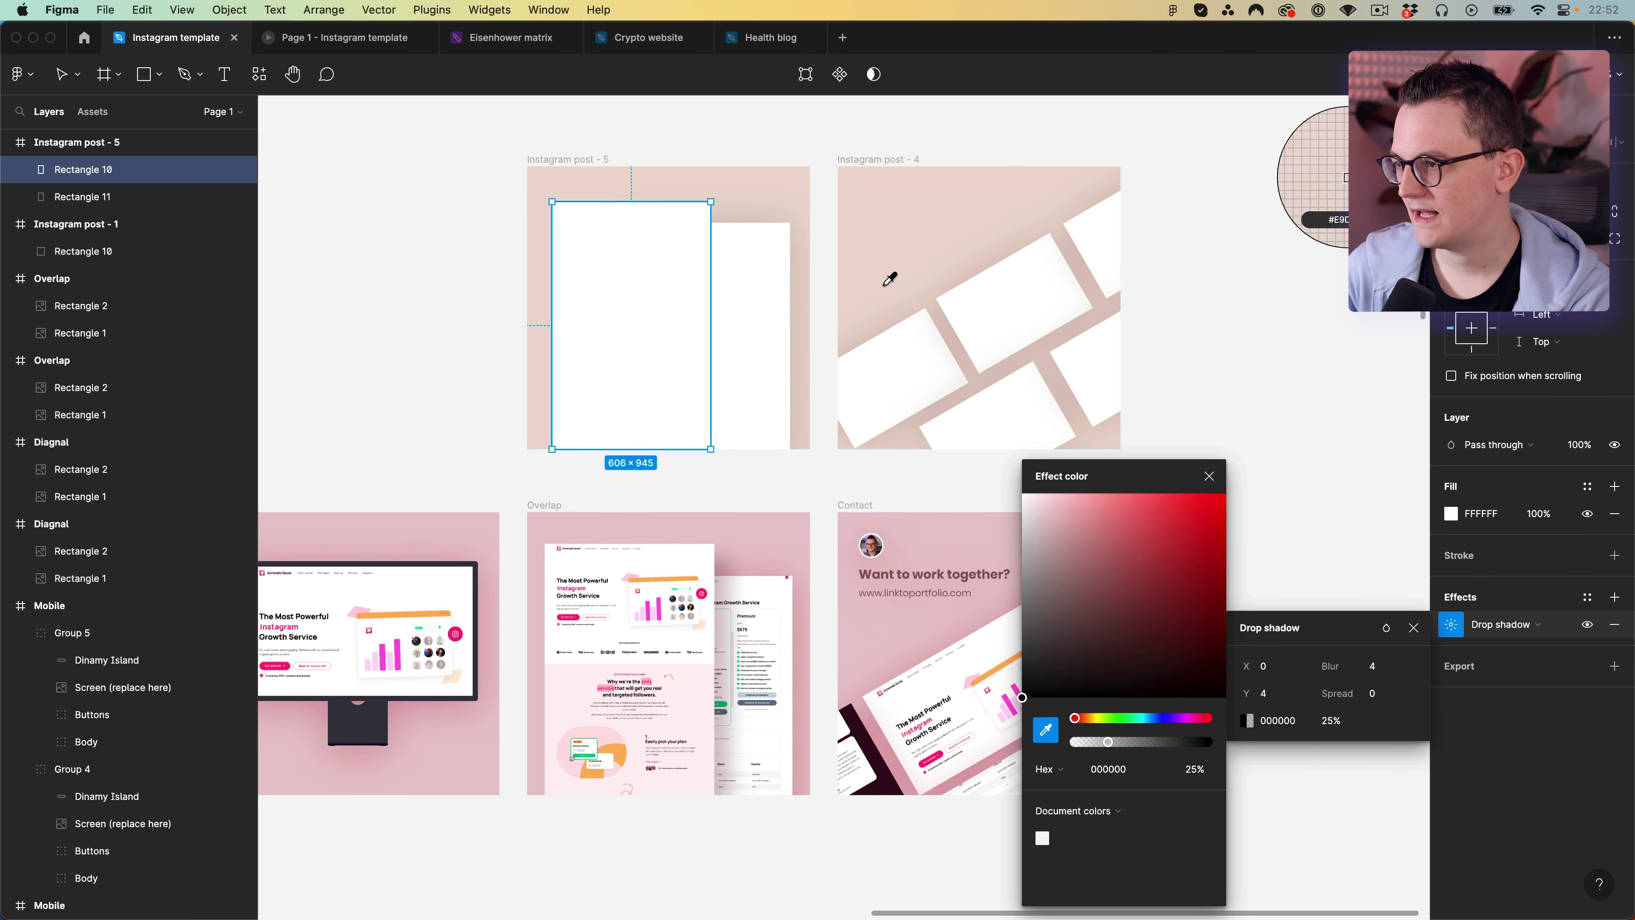
{"action": "left_click", "coordinate": [889, 279]}
{"action": "left_click", "coordinate": [1074, 603]}
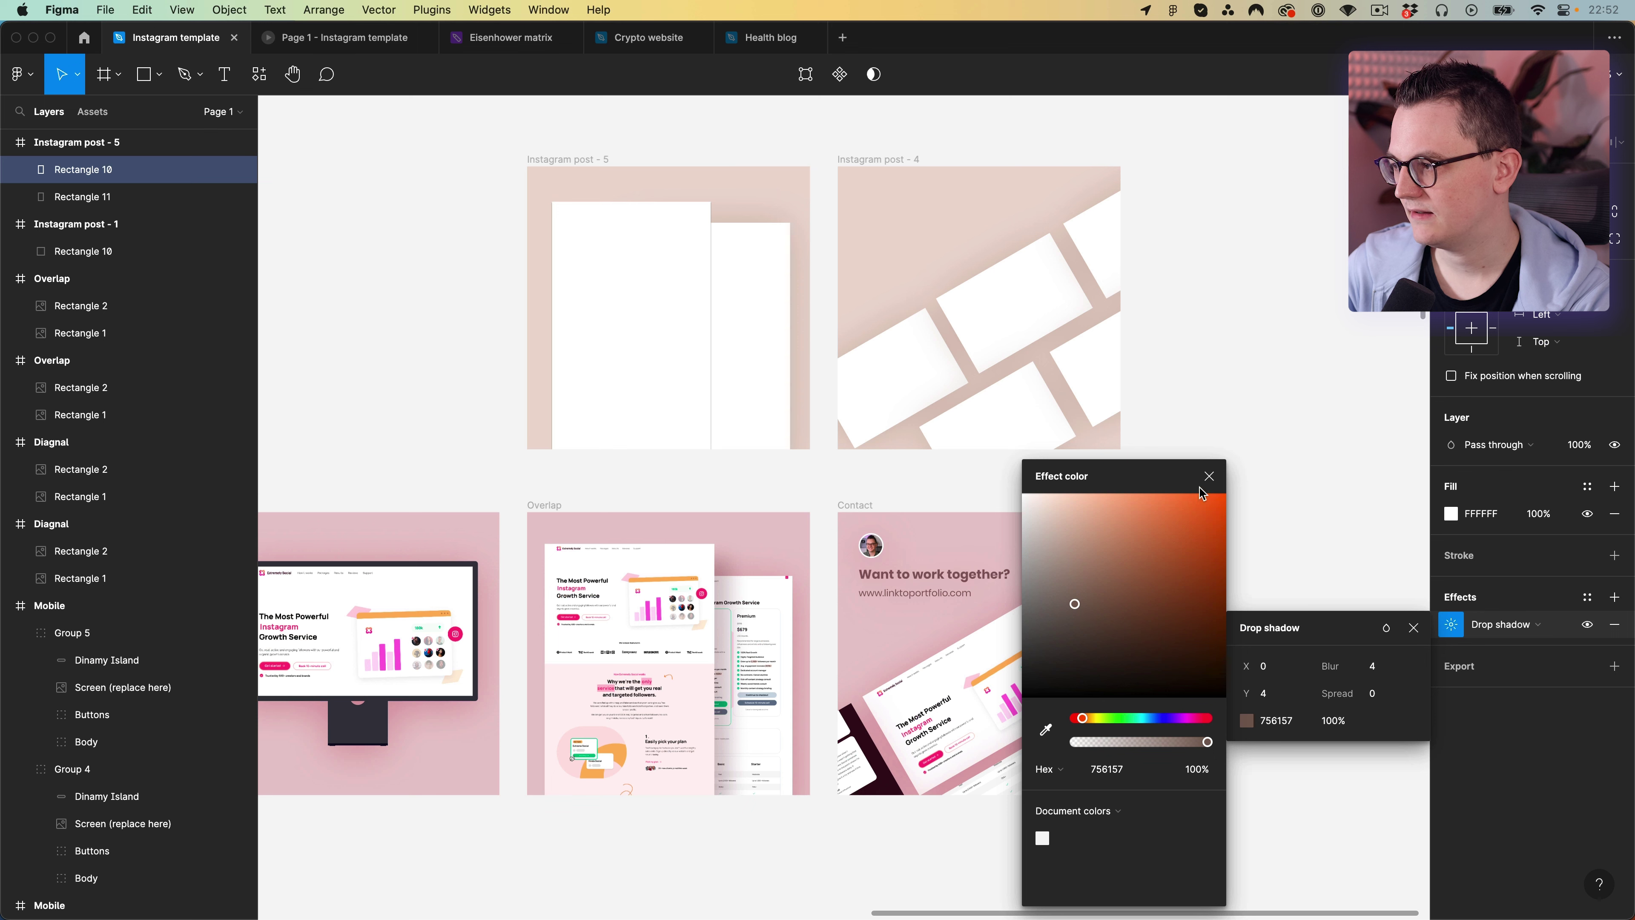
{"action": "left_click", "coordinate": [1208, 476]}
Set the front rectangle's drop shadow to an X offset of 46 and a blur of 85.
{"action": "left_click", "coordinate": [1372, 666]}
{"action": "type", "text": "80"}
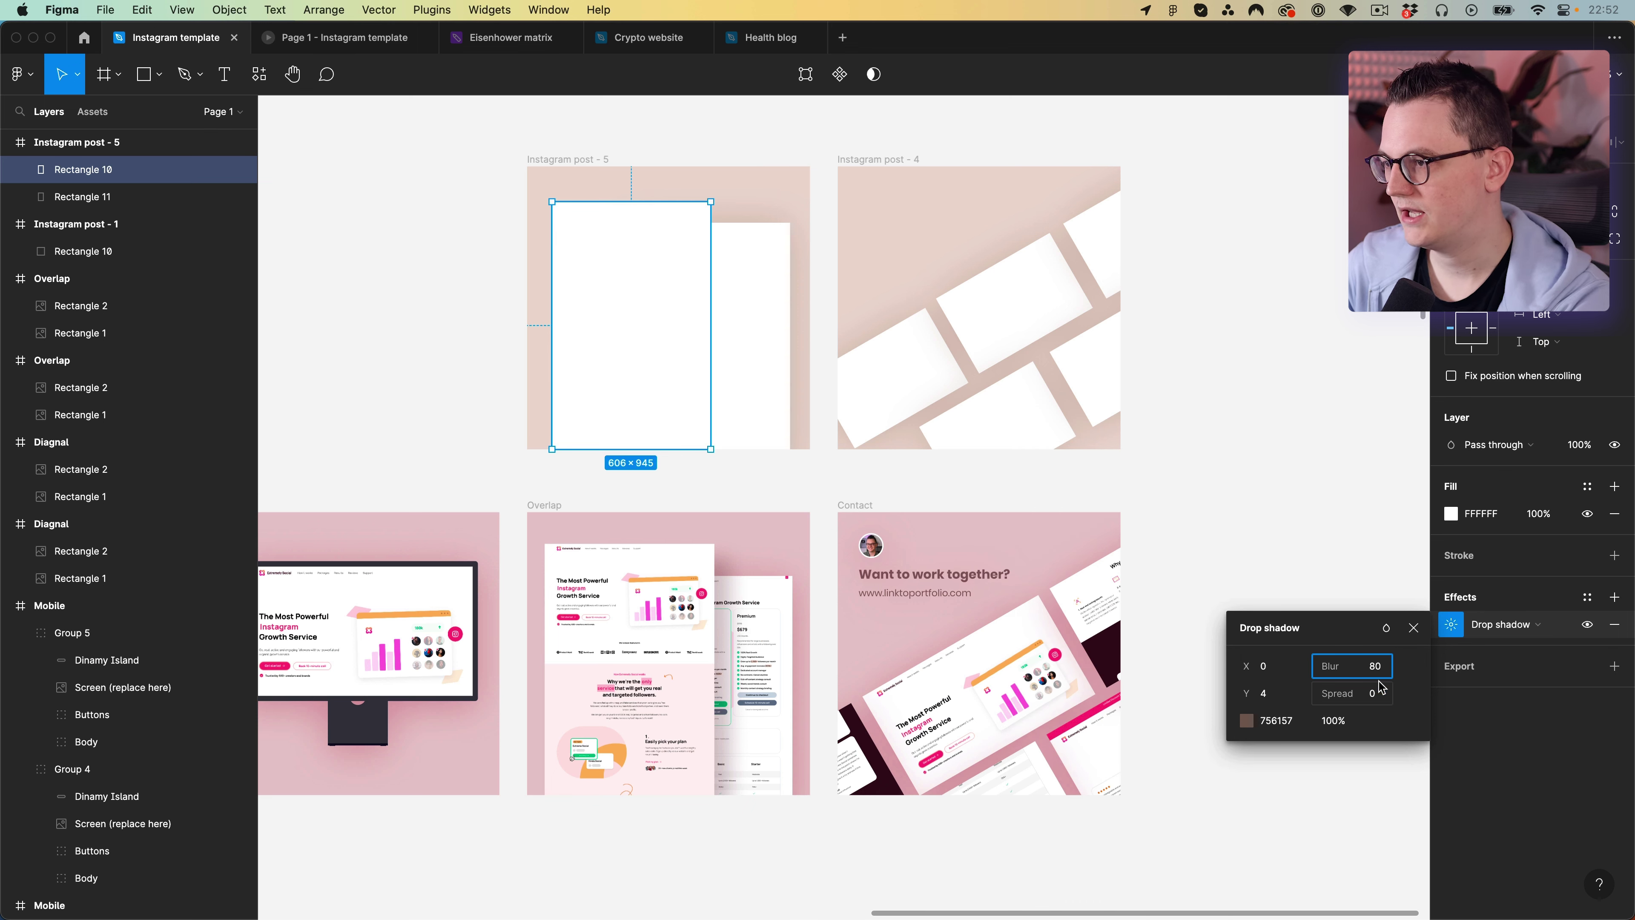
{"action": "key", "text": "Return"}
{"action": "left_click_drag", "start_coordinate": [1246, 672], "coordinate": [1327, 677]}
{"action": "left_click_drag", "start_coordinate": [1330, 668], "coordinate": [1354, 668]}
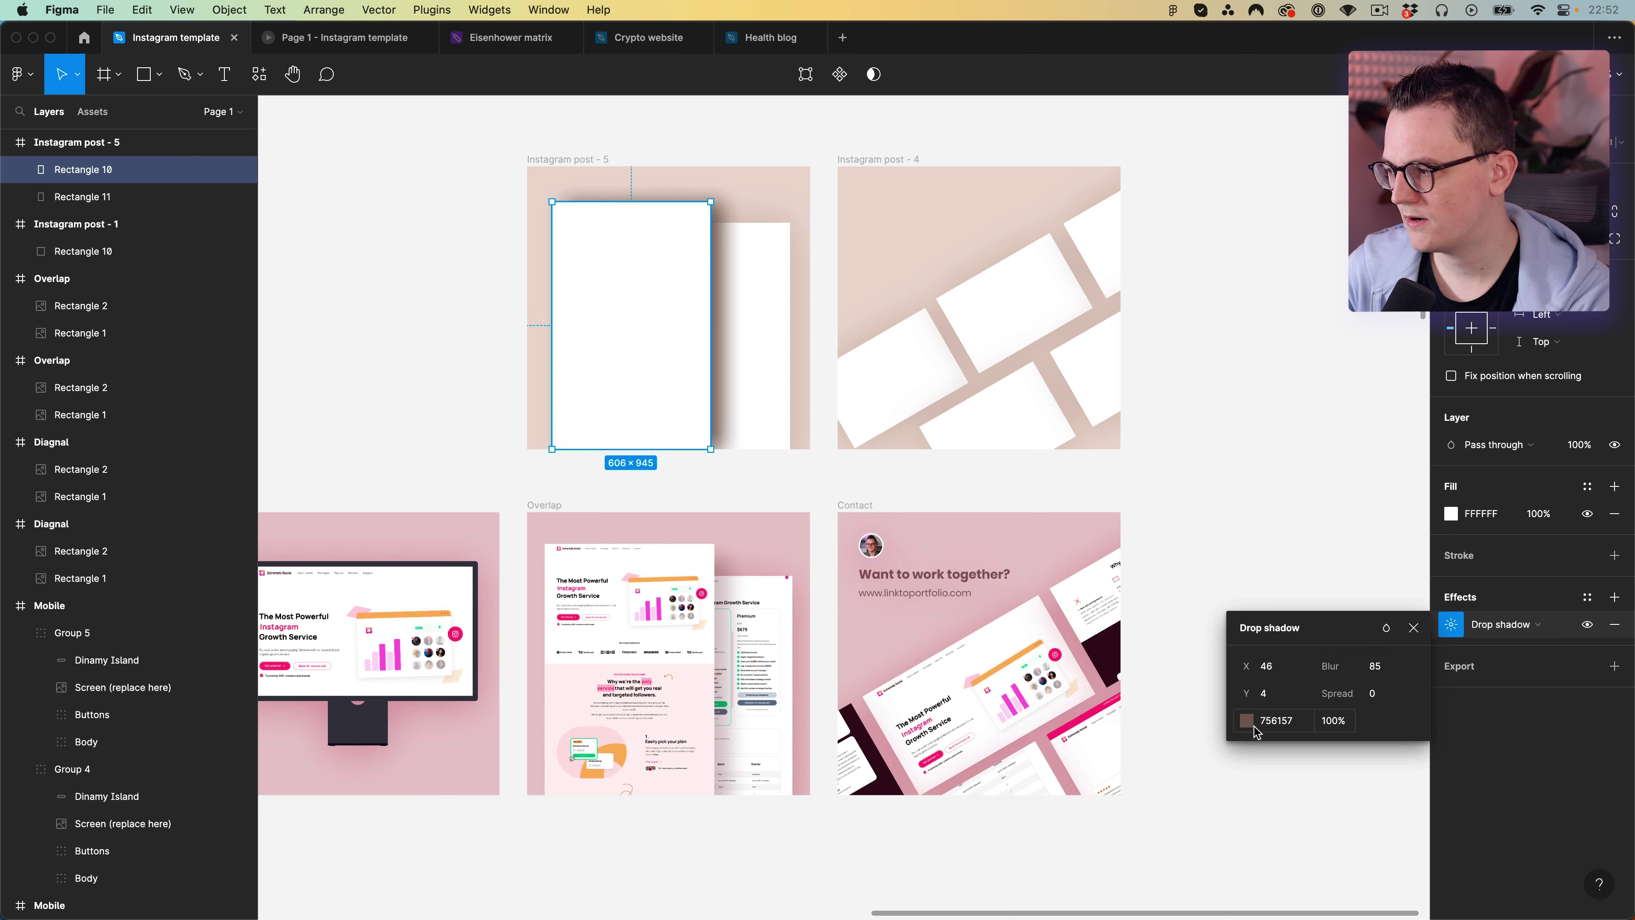
Reduce the opacity of the front rectangle's drop shadow to 50%.
{"action": "left_click", "coordinate": [1332, 721]}
{"action": "type", "text": "3"}
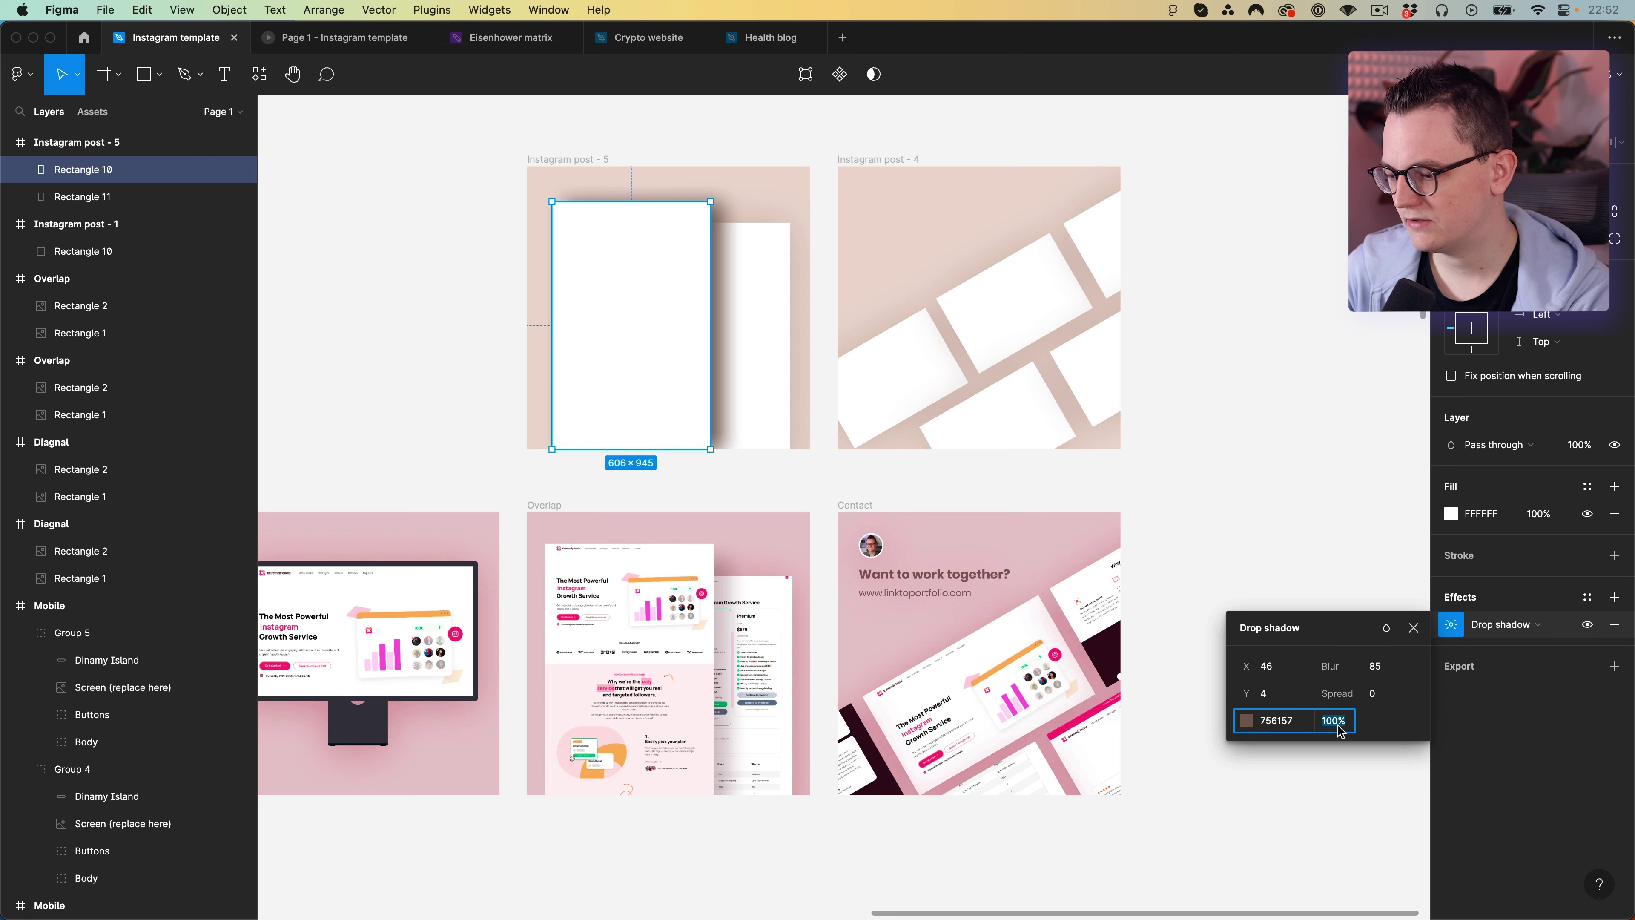
{"action": "key", "text": "BackSpace"}
{"action": "type", "text": "40"}
{"action": "key", "text": "Return"}
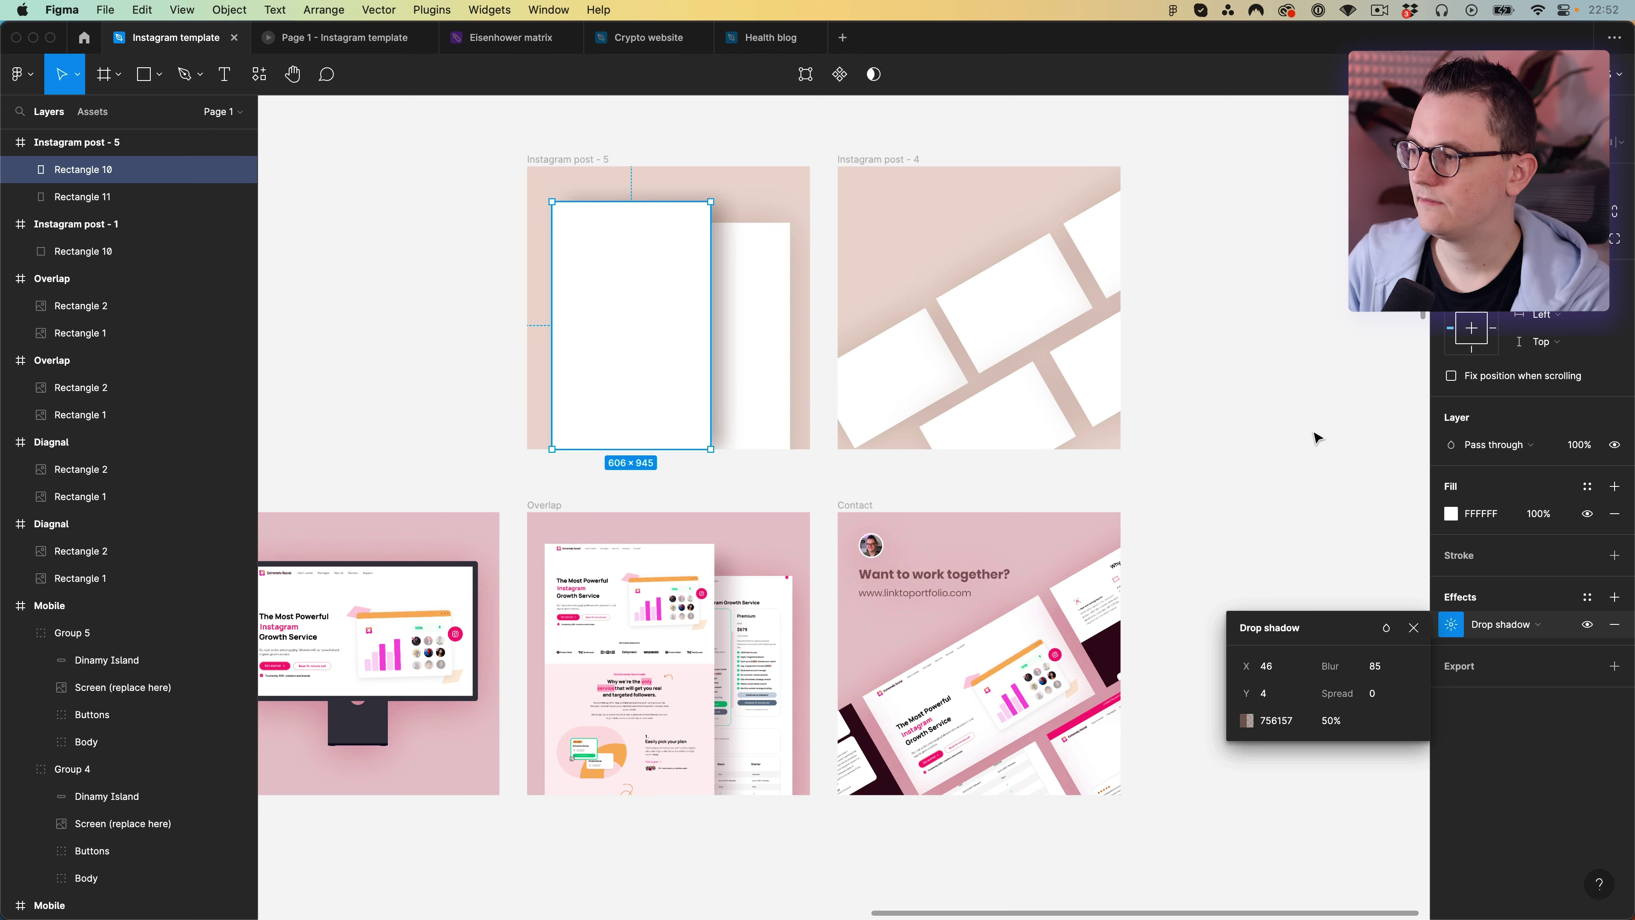
{"action": "left_click", "coordinate": [1300, 470]}
{"action": "scroll", "coordinate": [621, 339], "scroll_direction": "up", "scroll_amount": 3}
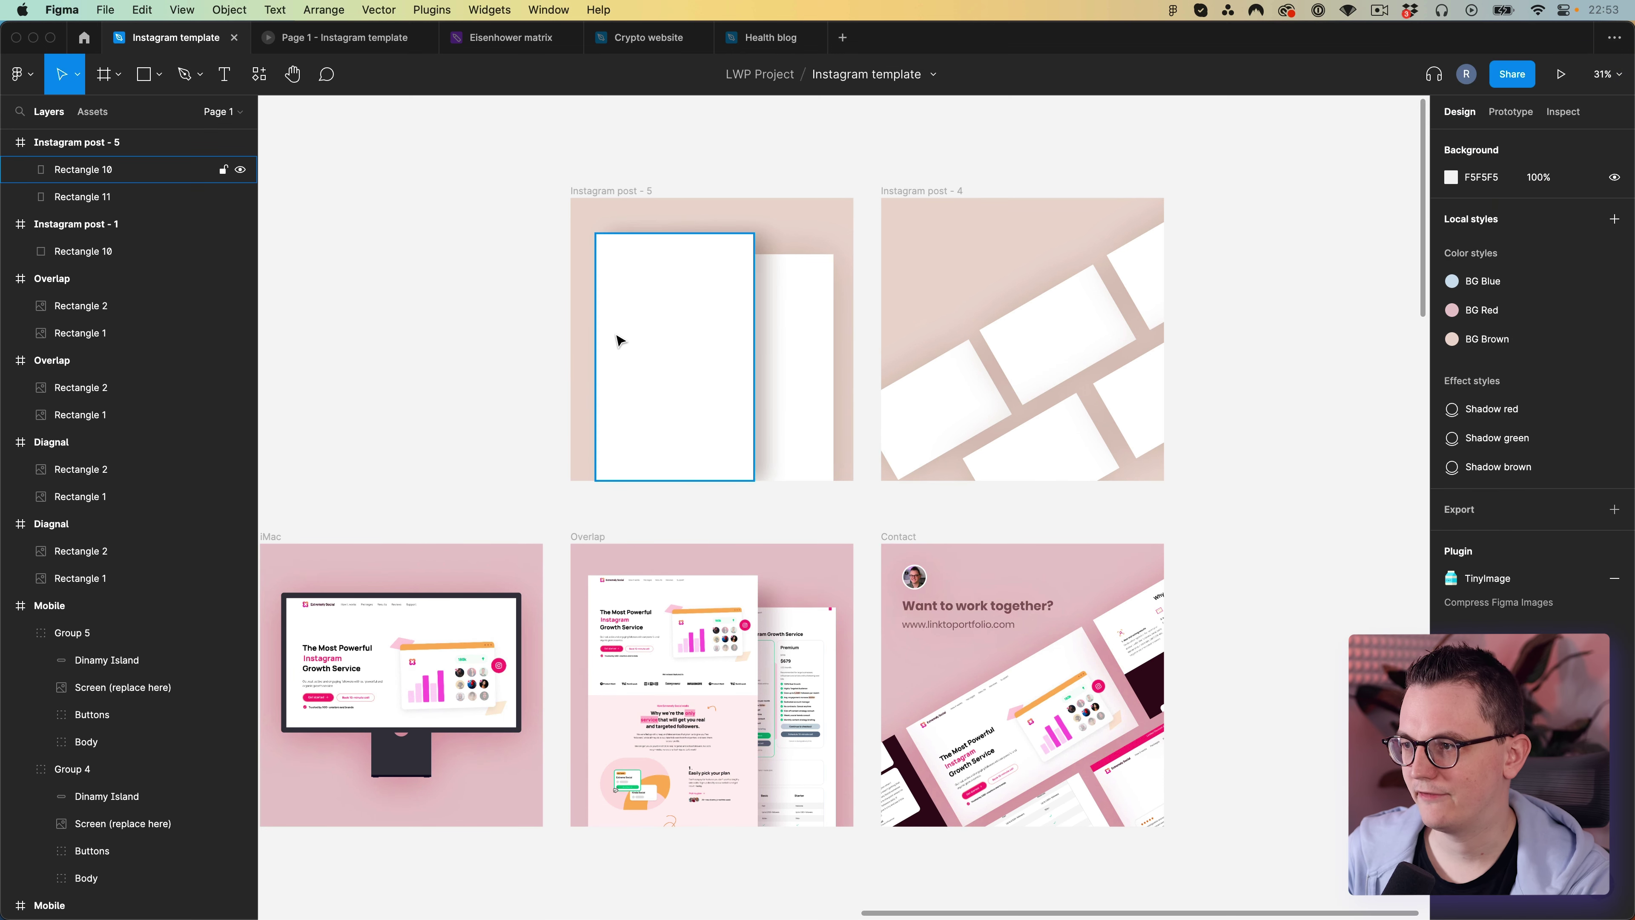
Move the back rectangle in Instagram post - 5 lower so its top sits further beneath the front rectangle's top edge.
{"action": "left_click", "coordinate": [807, 271]}
{"action": "mouse_move", "coordinate": [780, 228]}
{"action": "left_mouse_down"}
{"action": "mouse_move", "coordinate": [782, 266]}
{"action": "mouse_move", "coordinate": [782, 250]}
{"action": "left_mouse_up"}
{"action": "left_click", "coordinate": [610, 322]}
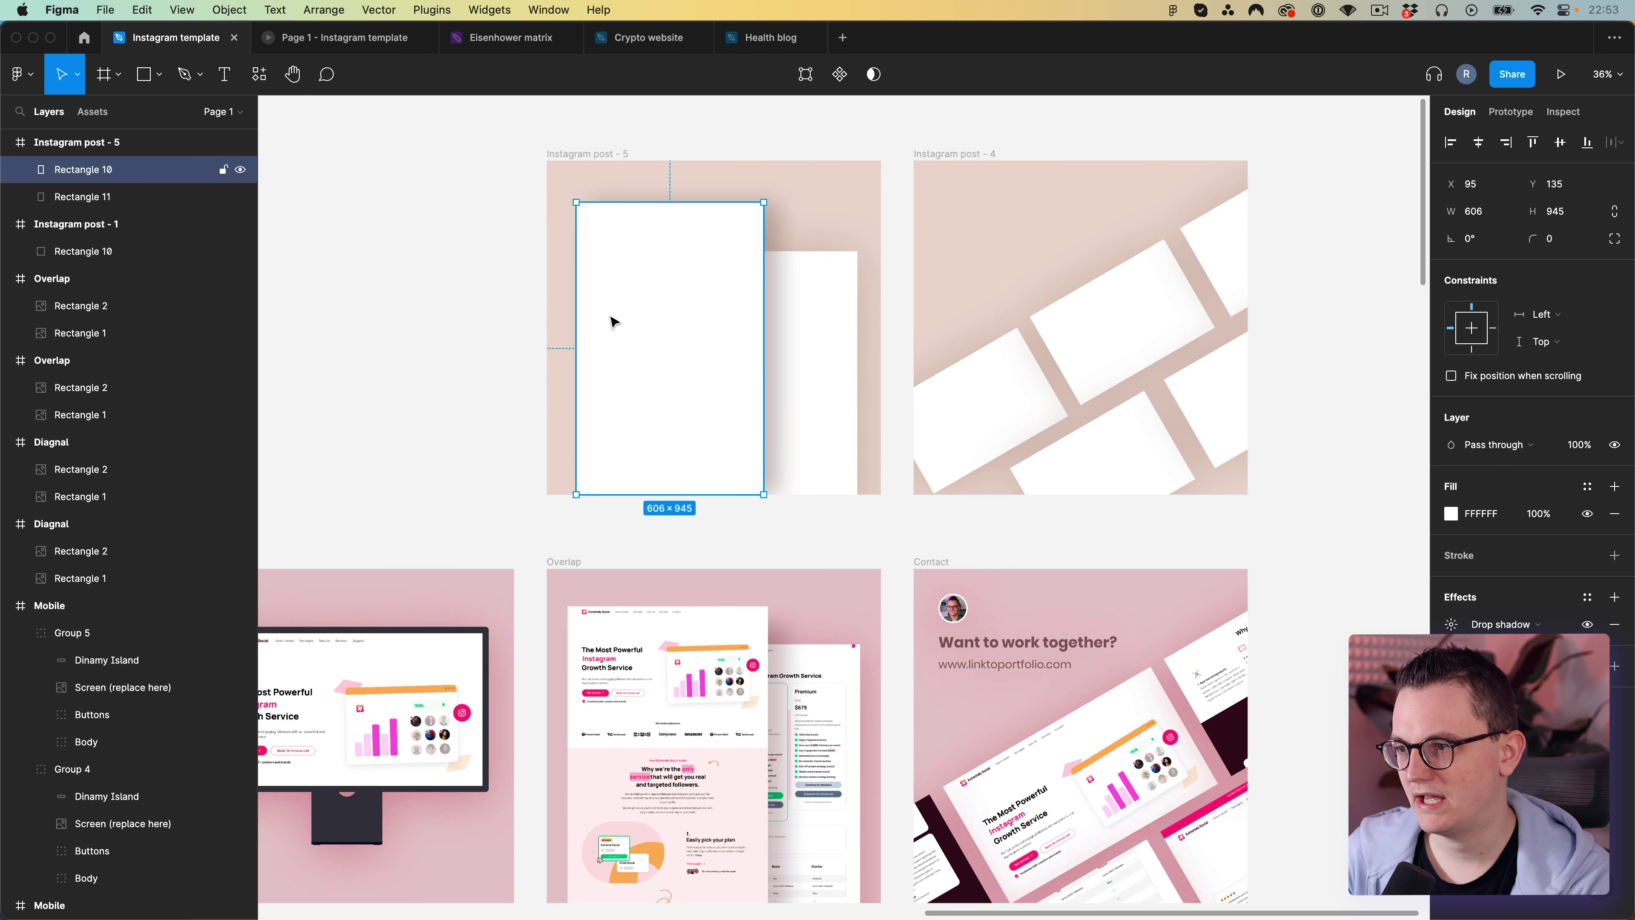
{"action": "left_click", "coordinate": [794, 363], "text": "shift"}
{"action": "left_click_drag", "start_coordinate": [686, 333], "coordinate": [858, 346]}
Examine the pink Mobile and iMac frames whose device mockups have no template counterpart in the brown row.
{"action": "left_click", "coordinate": [479, 370]}
{"action": "scroll", "coordinate": [865, 358], "scroll_direction": "down", "scroll_amount": 4}
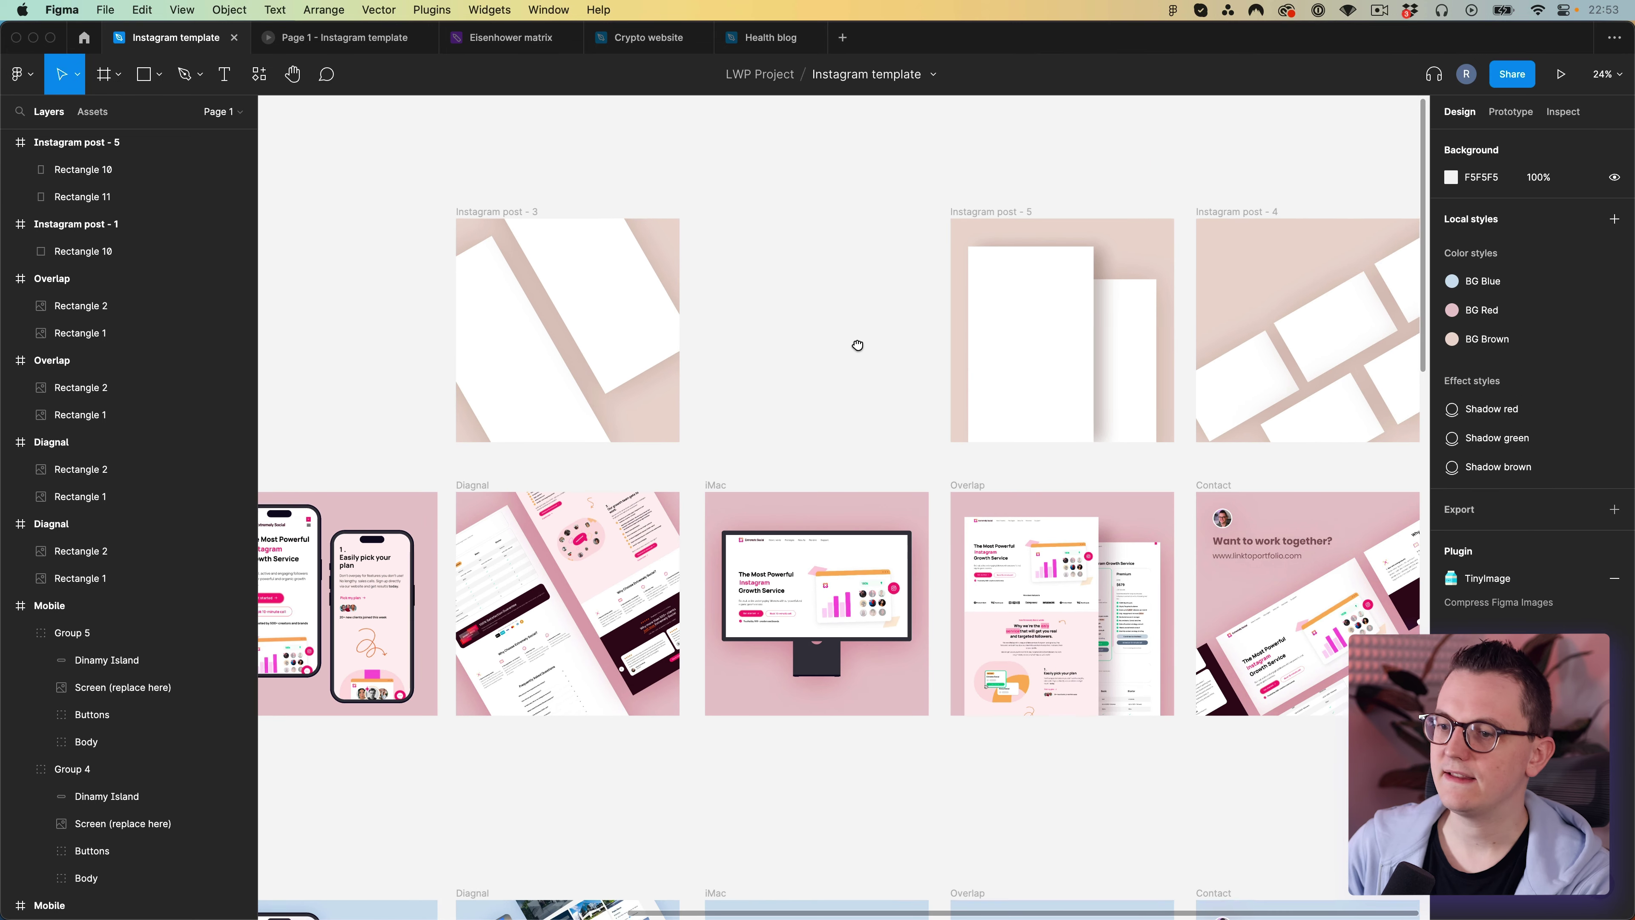
{"action": "scroll", "coordinate": [858, 345], "scroll_direction": "left", "scroll_amount": 3}
{"action": "scroll", "coordinate": [916, 362], "scroll_direction": "left", "scroll_amount": 1}
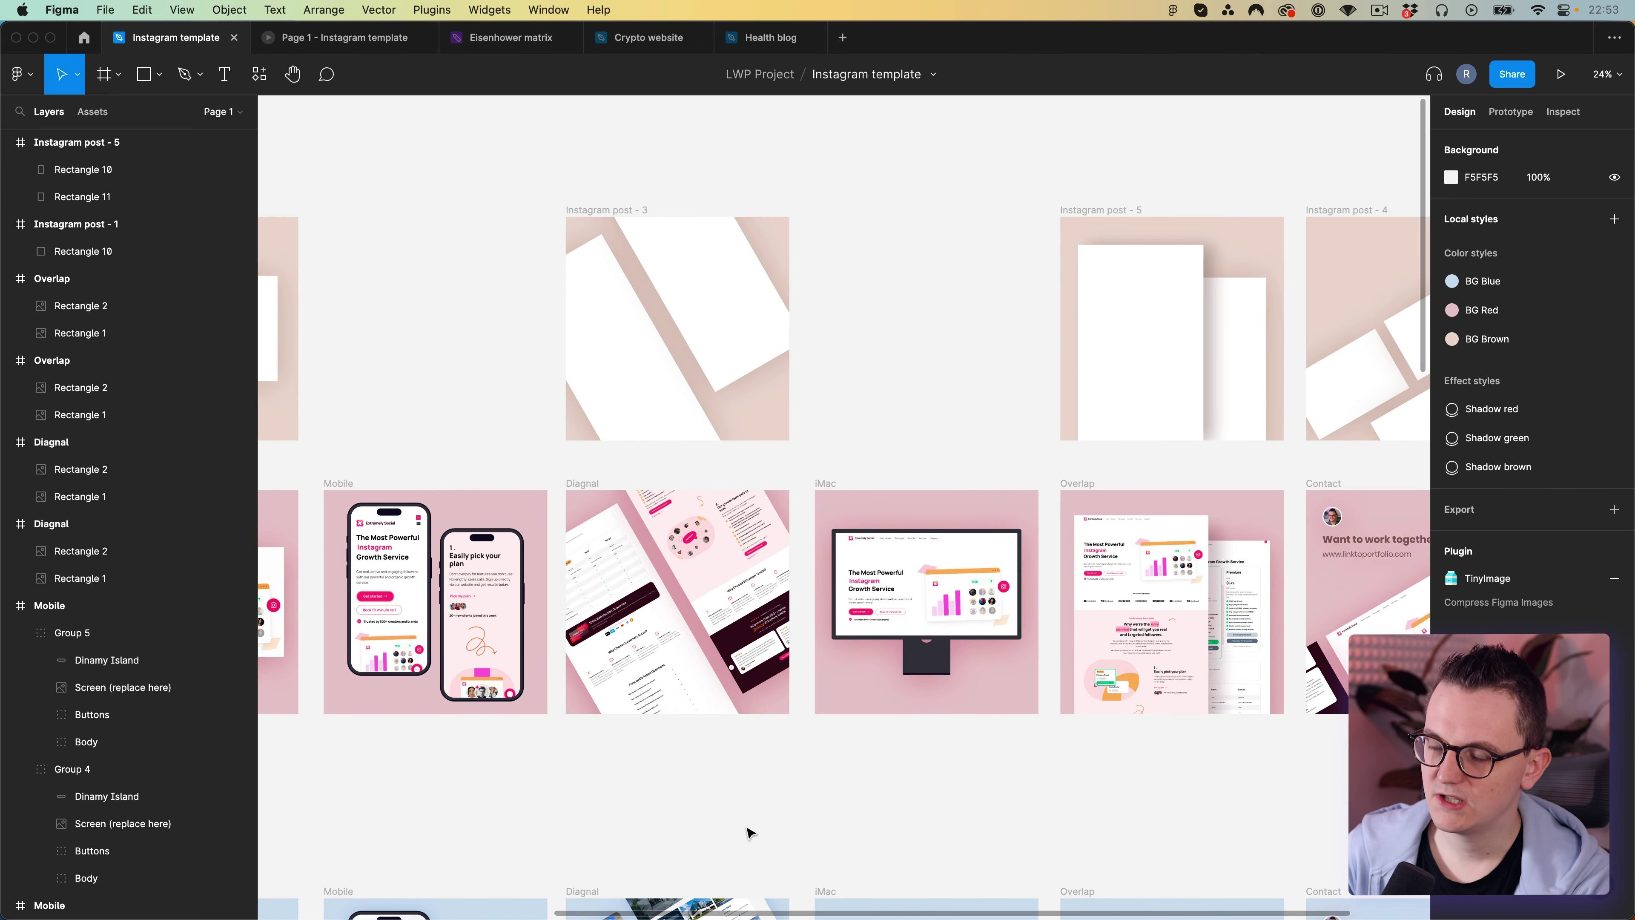
{"action": "scroll", "coordinate": [971, 753], "scroll_direction": "down", "scroll_amount": 2}
{"action": "scroll", "coordinate": [807, 639], "scroll_direction": "left", "scroll_amount": 1}
{"action": "left_click", "coordinate": [527, 576]}
{"action": "key", "text": "Escape"}
{"action": "scroll", "coordinate": [386, 554], "scroll_direction": "up", "scroll_amount": 2}
{"action": "scroll", "coordinate": [374, 552], "scroll_direction": "down", "scroll_amount": 2}
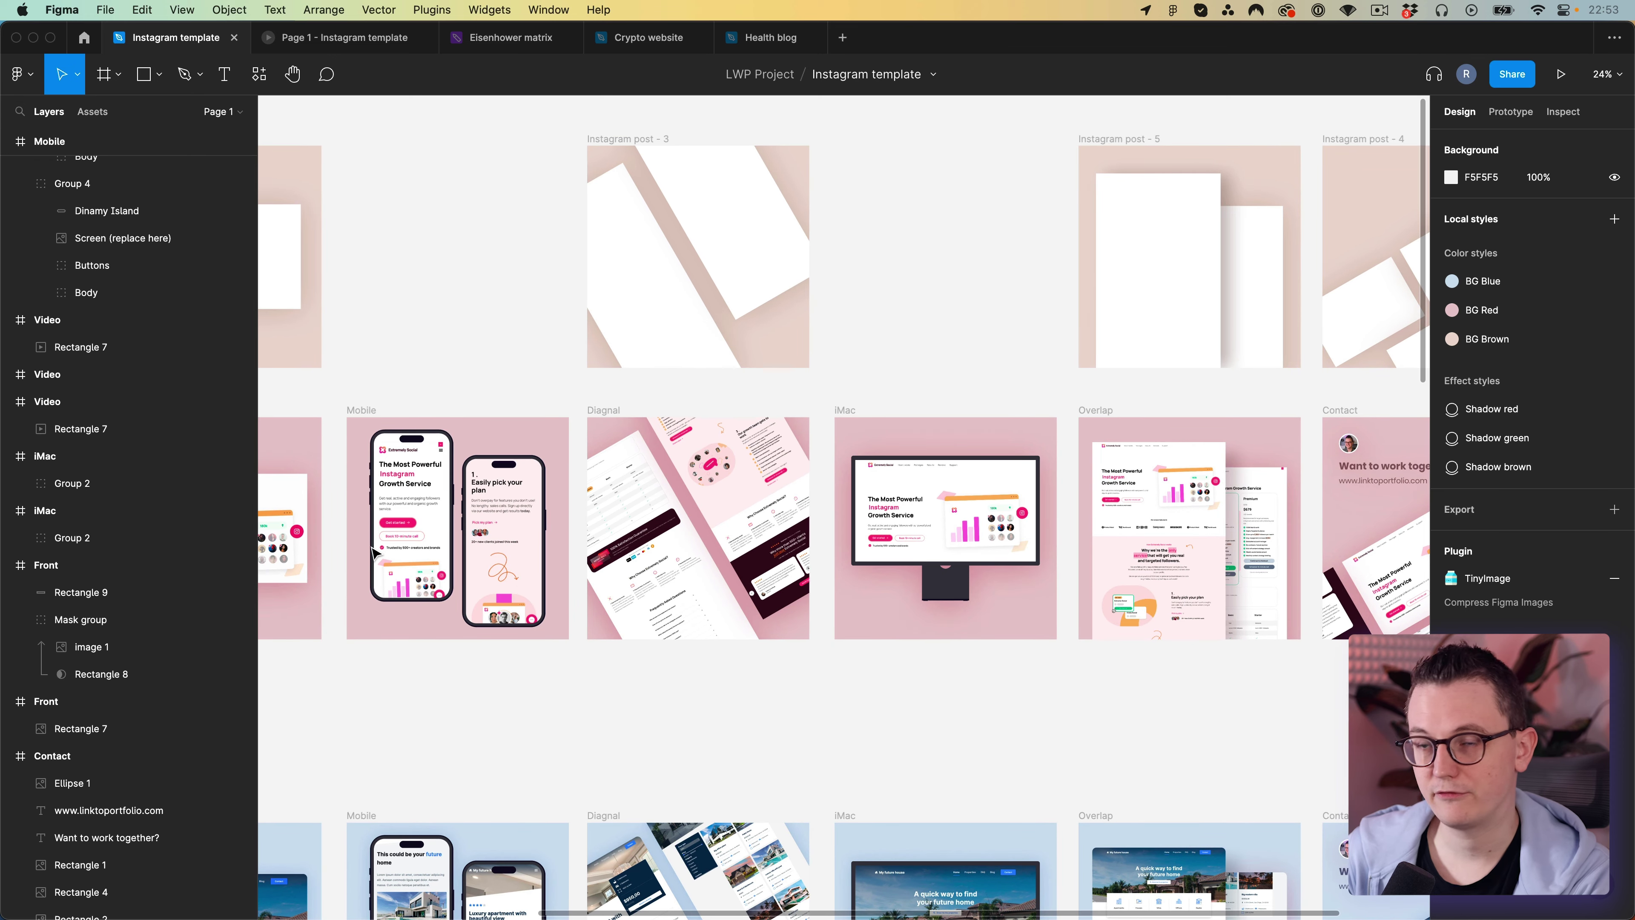
Switch to Chrome and look over the Ultimate Free iPhone Mockups Pack page on Figma Community.
{"action": "key", "text": "super+Tab"}
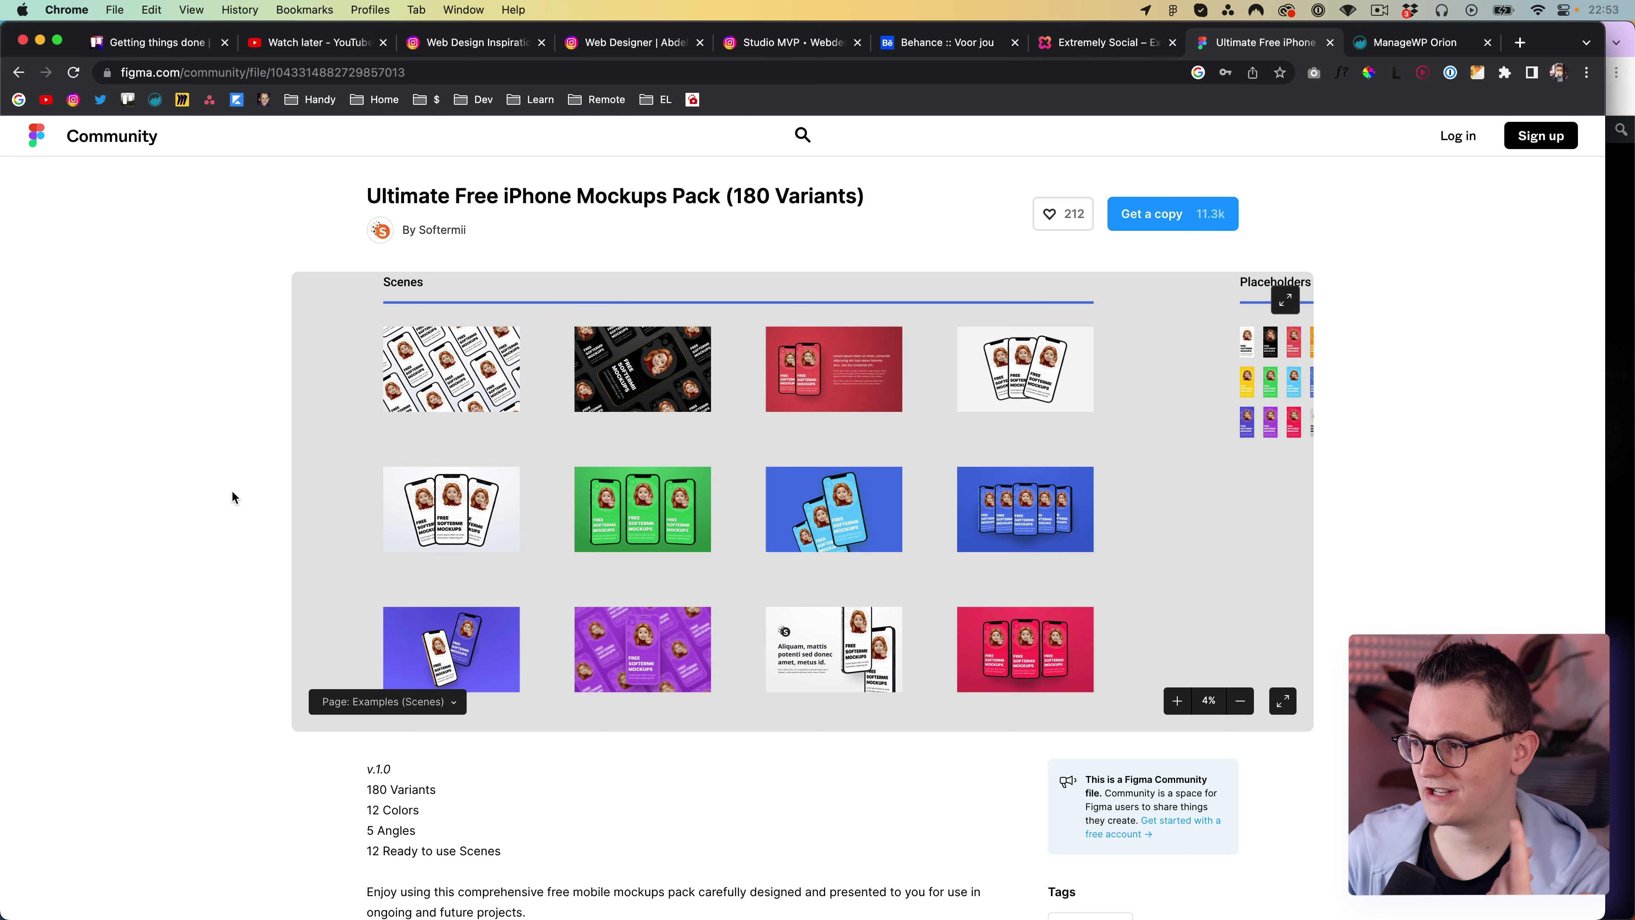
{"action": "left_click_drag", "start_coordinate": [405, 195], "coordinate": [726, 196]}
{"action": "left_click", "coordinate": [726, 196]}
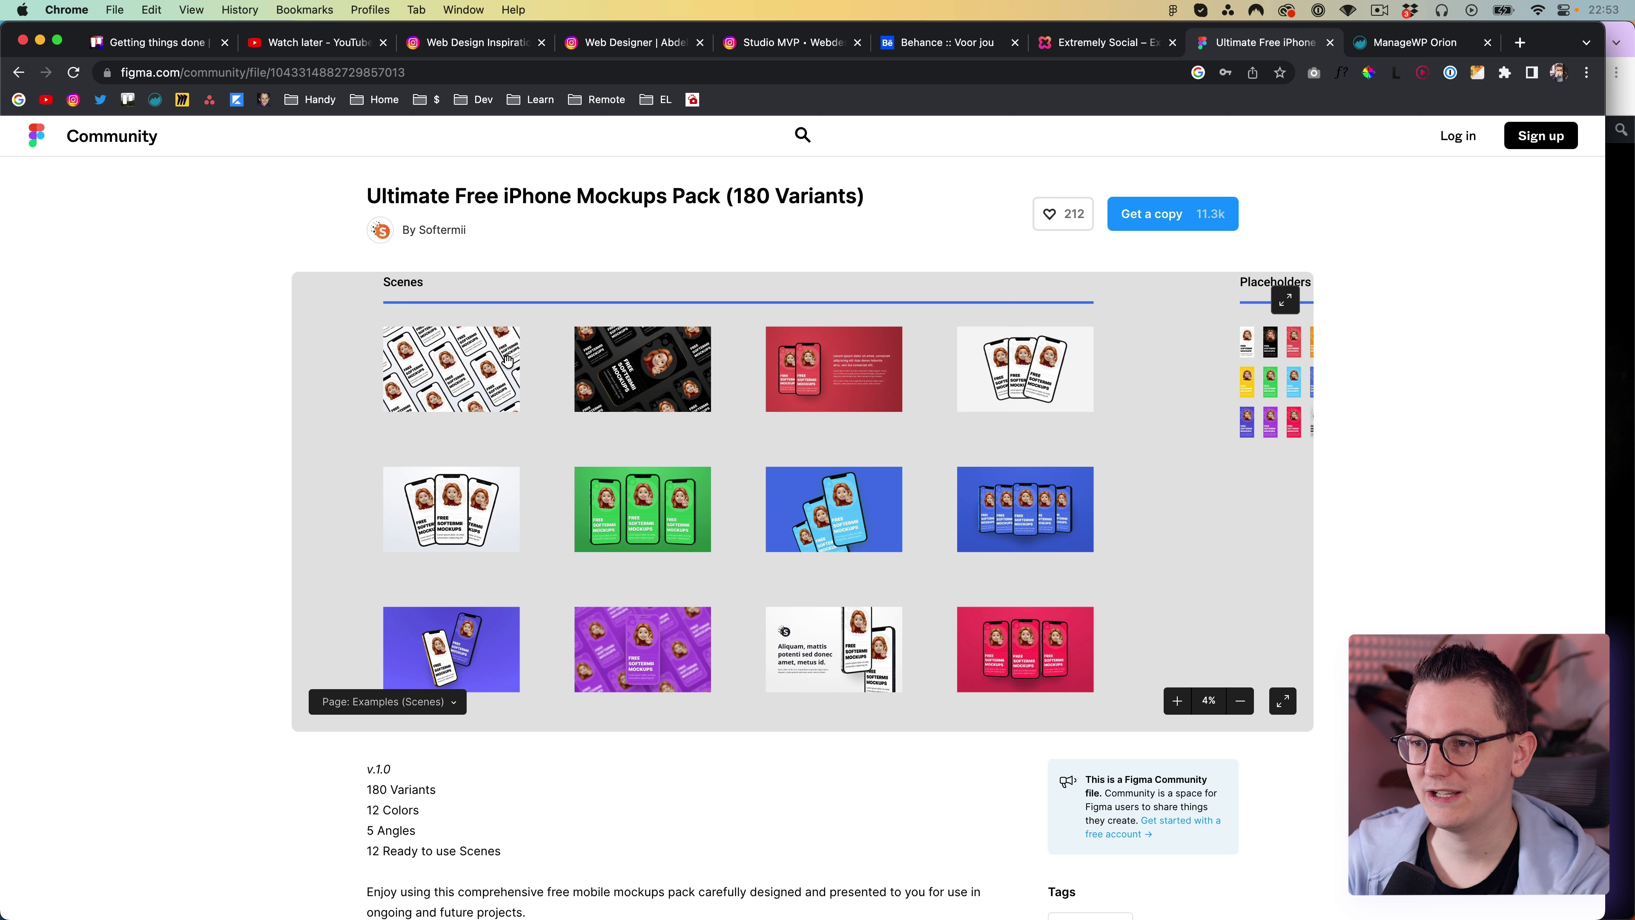
Search Google for "figma mockups macbook" and view the Macbook Pro & Air Device Mockups page.
{"action": "left_click", "coordinate": [19, 72]}
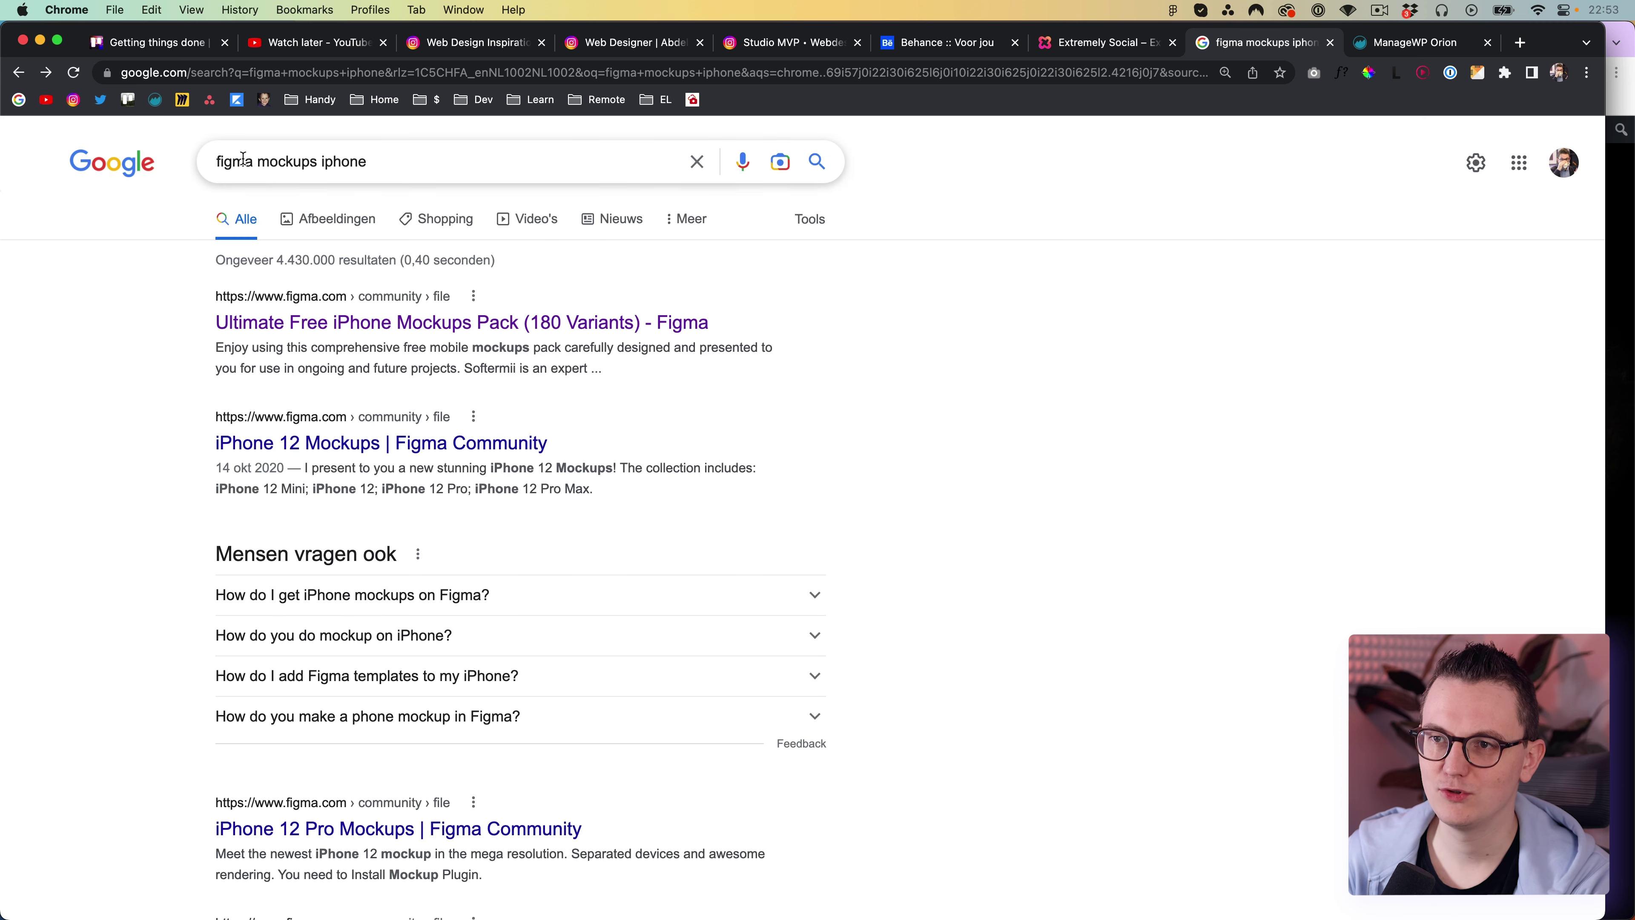
{"action": "double_click", "coordinate": [325, 161]}
{"action": "type", "text": "macbook"}
{"action": "key", "text": "Return"}
{"action": "left_click", "coordinate": [412, 322]}
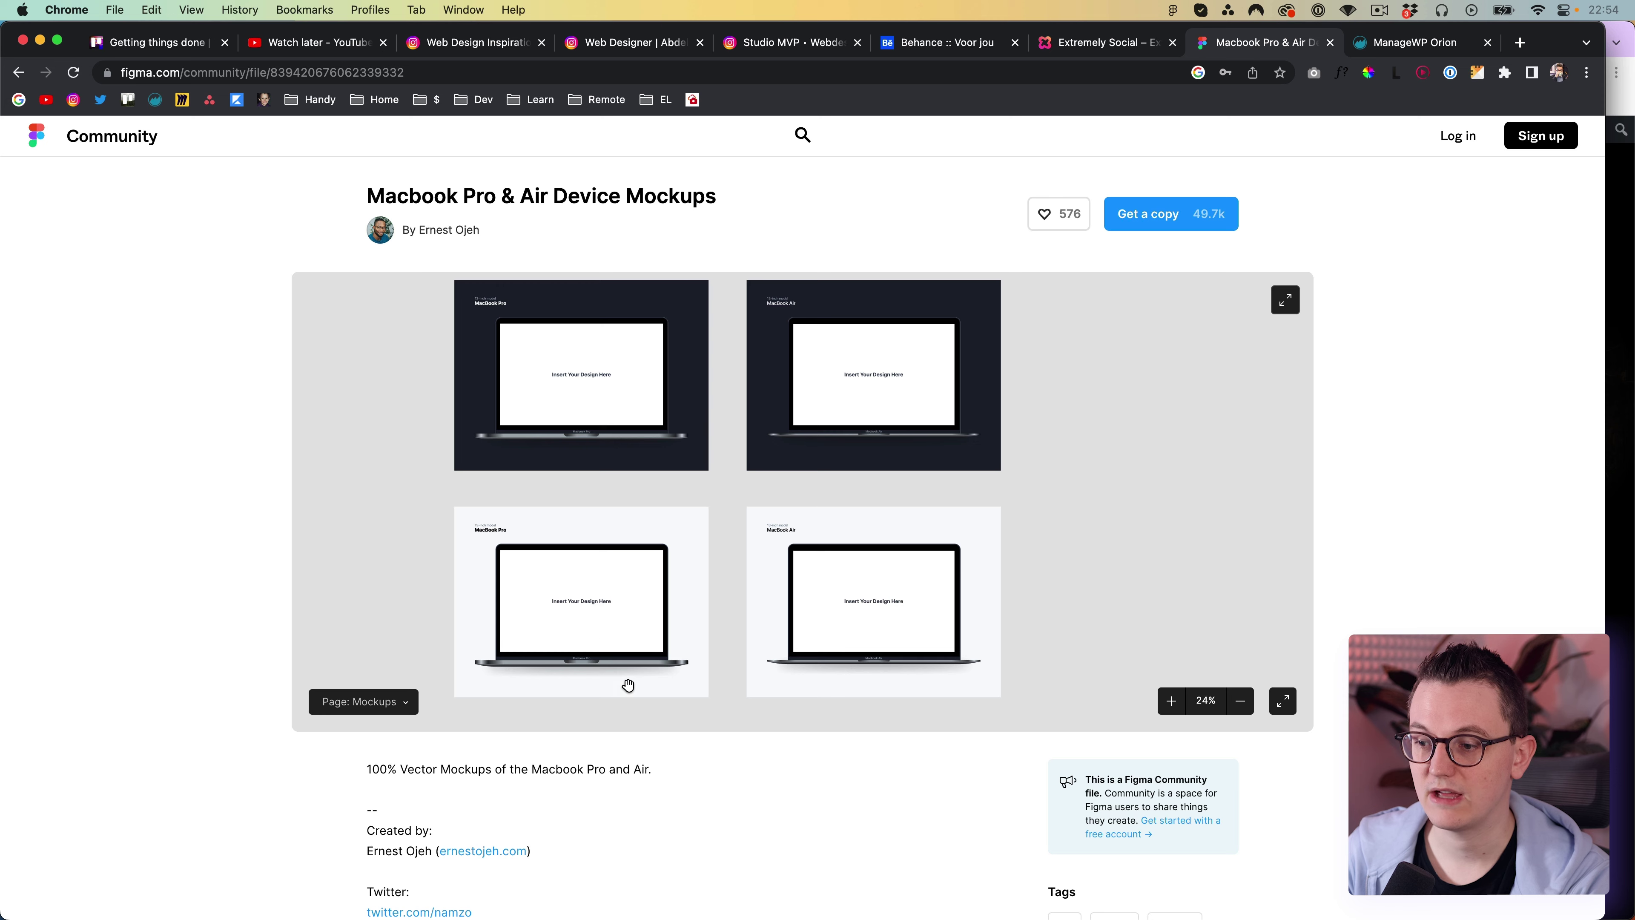
{"action": "scroll", "coordinate": [697, 788], "scroll_direction": "down", "scroll_amount": 1}
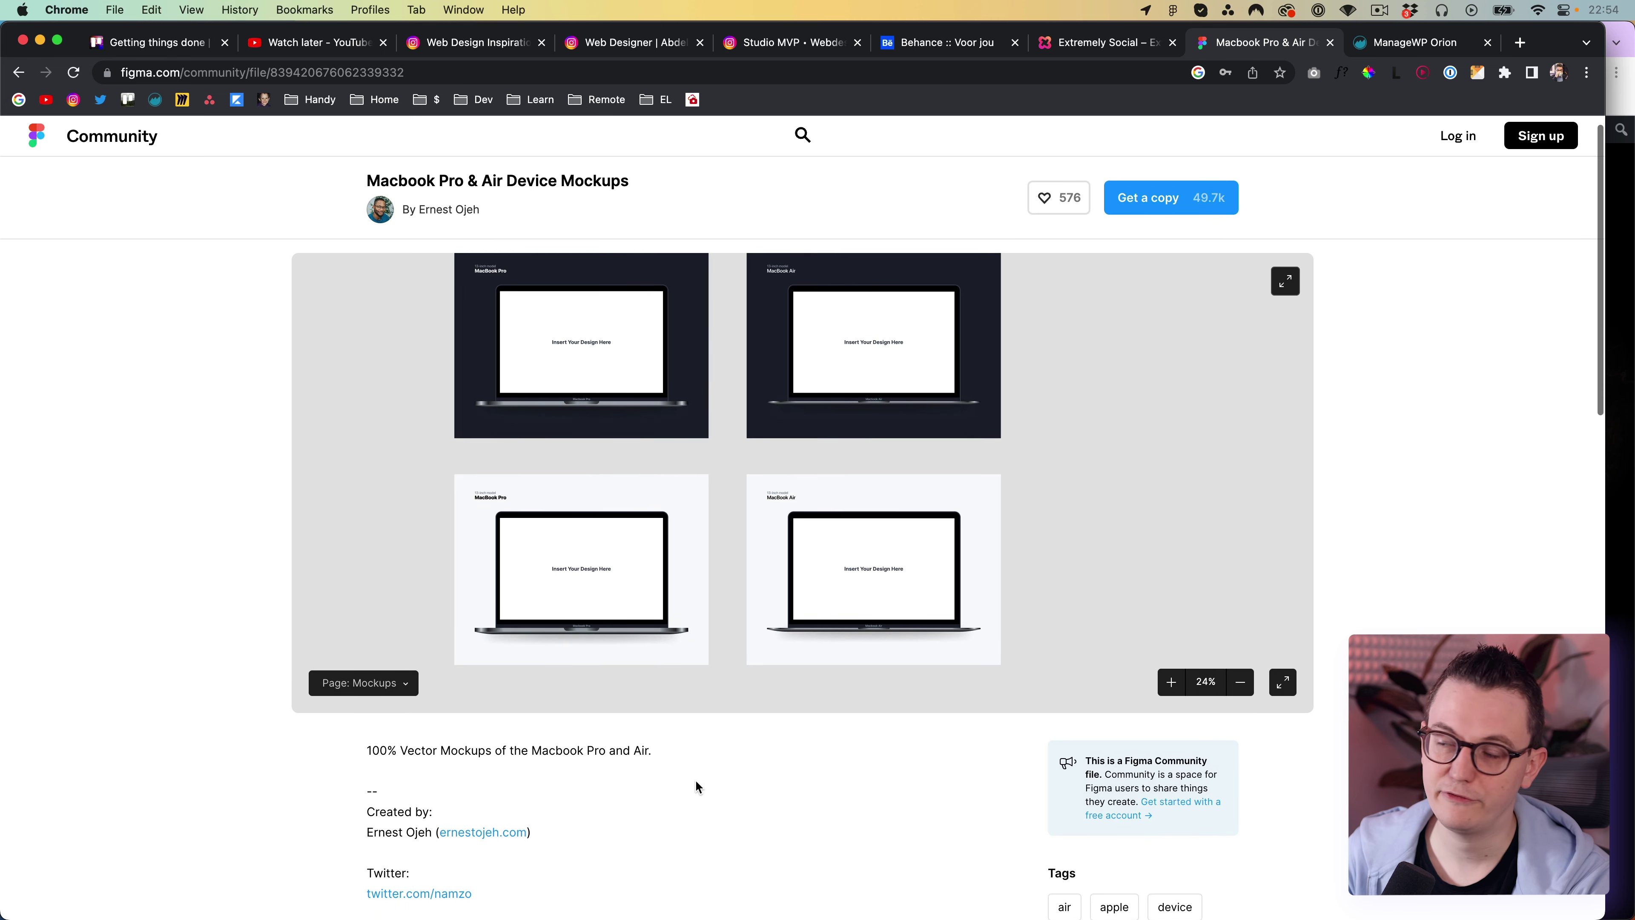
{"action": "scroll", "coordinate": [697, 788], "scroll_direction": "up", "scroll_amount": 1}
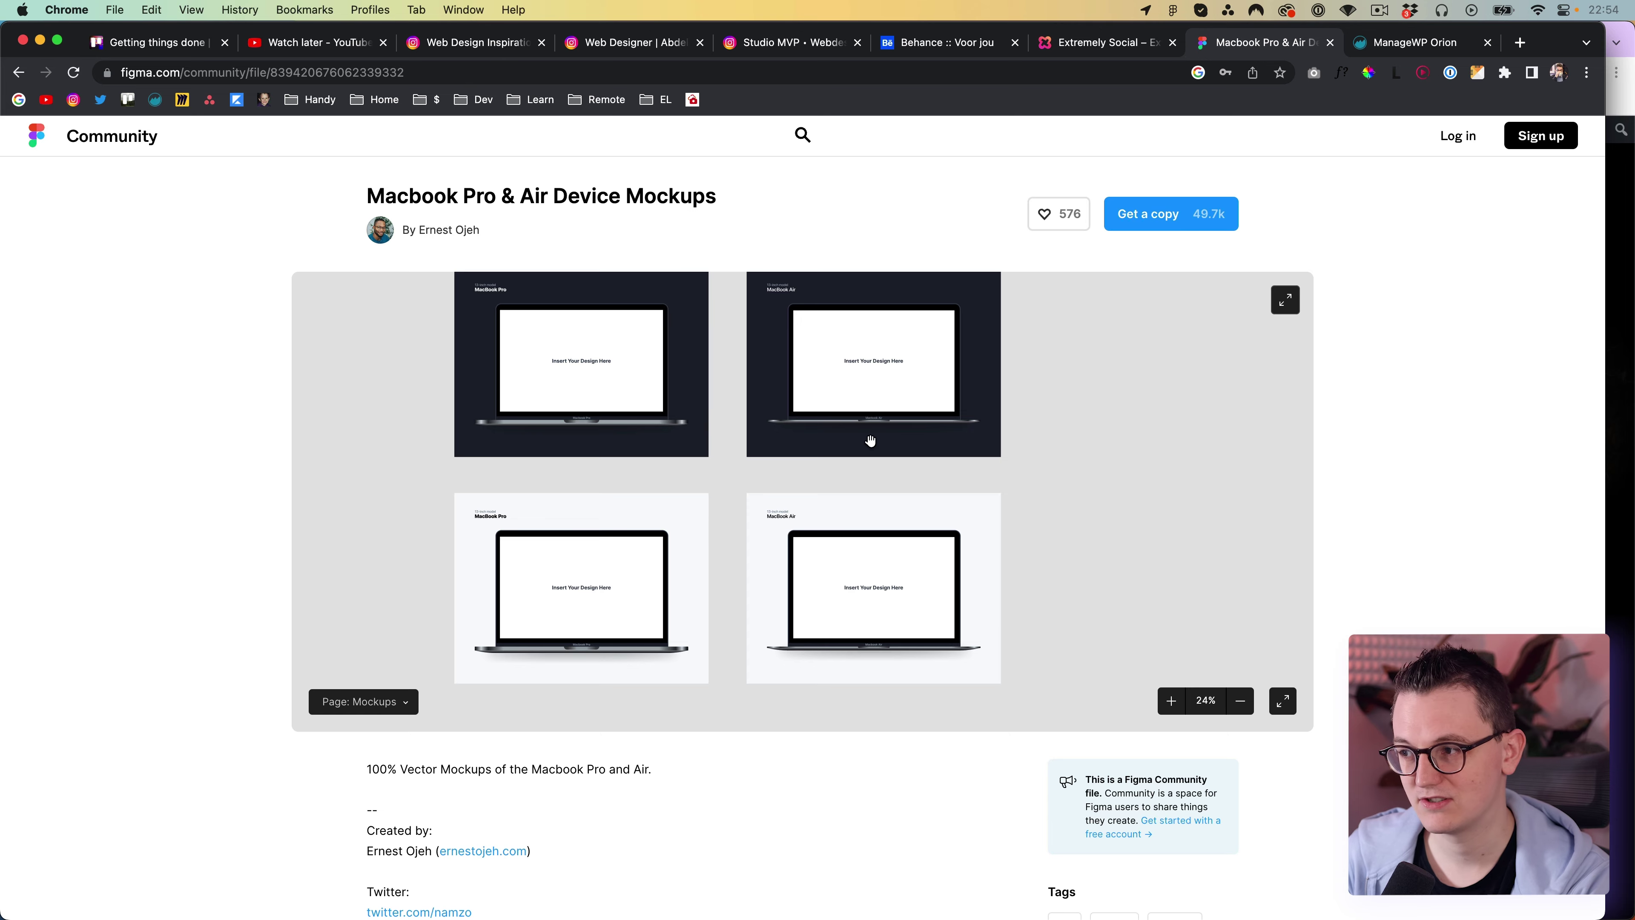
Switch back to Figma, duplicate Instagram post - 2 above the pink Mobile frame and delete the white rectangle from the copy.
{"action": "key", "text": "super+Tab"}
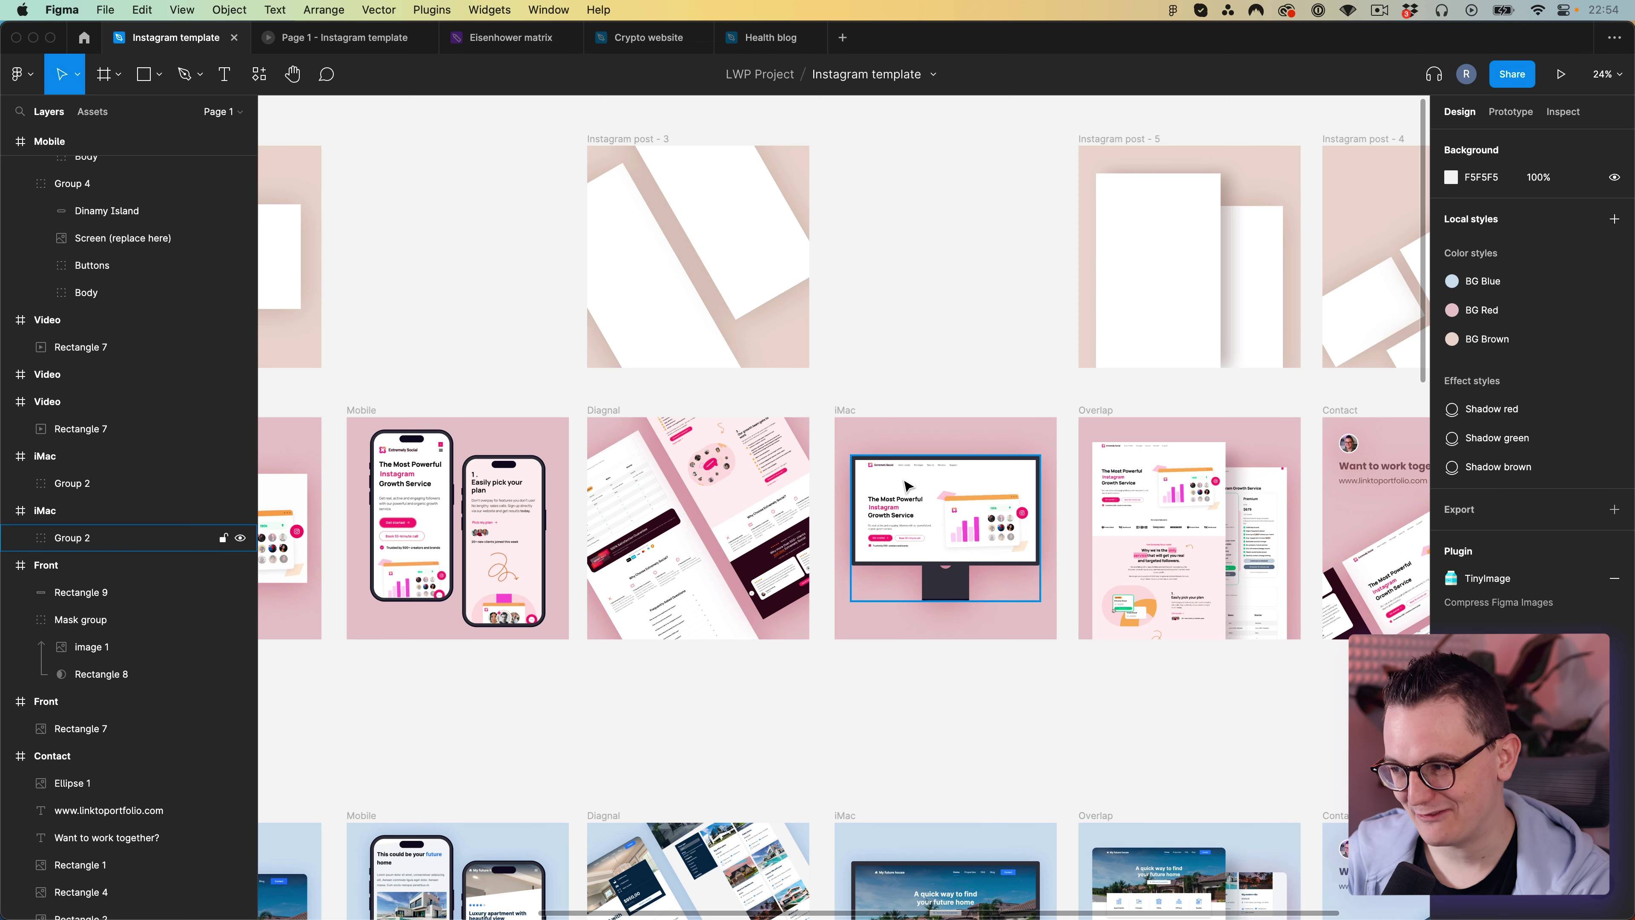
{"action": "left_click_drag", "start_coordinate": [474, 301], "coordinate": [633, 301]}
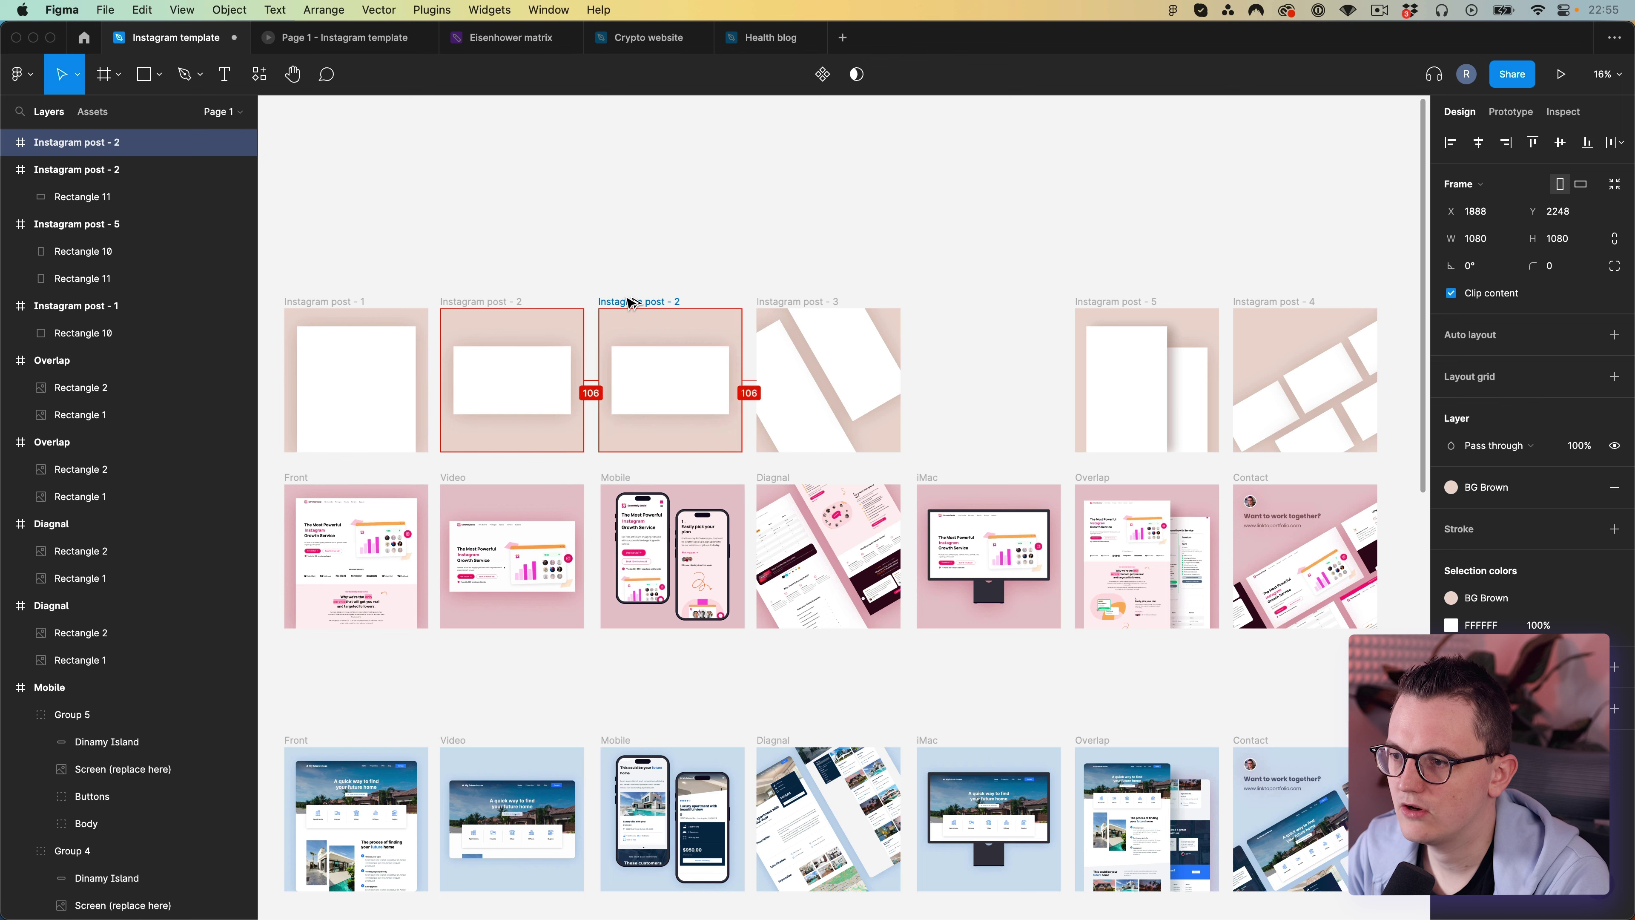
{"action": "left_click", "coordinate": [643, 271]}
{"action": "left_click", "coordinate": [676, 396]}
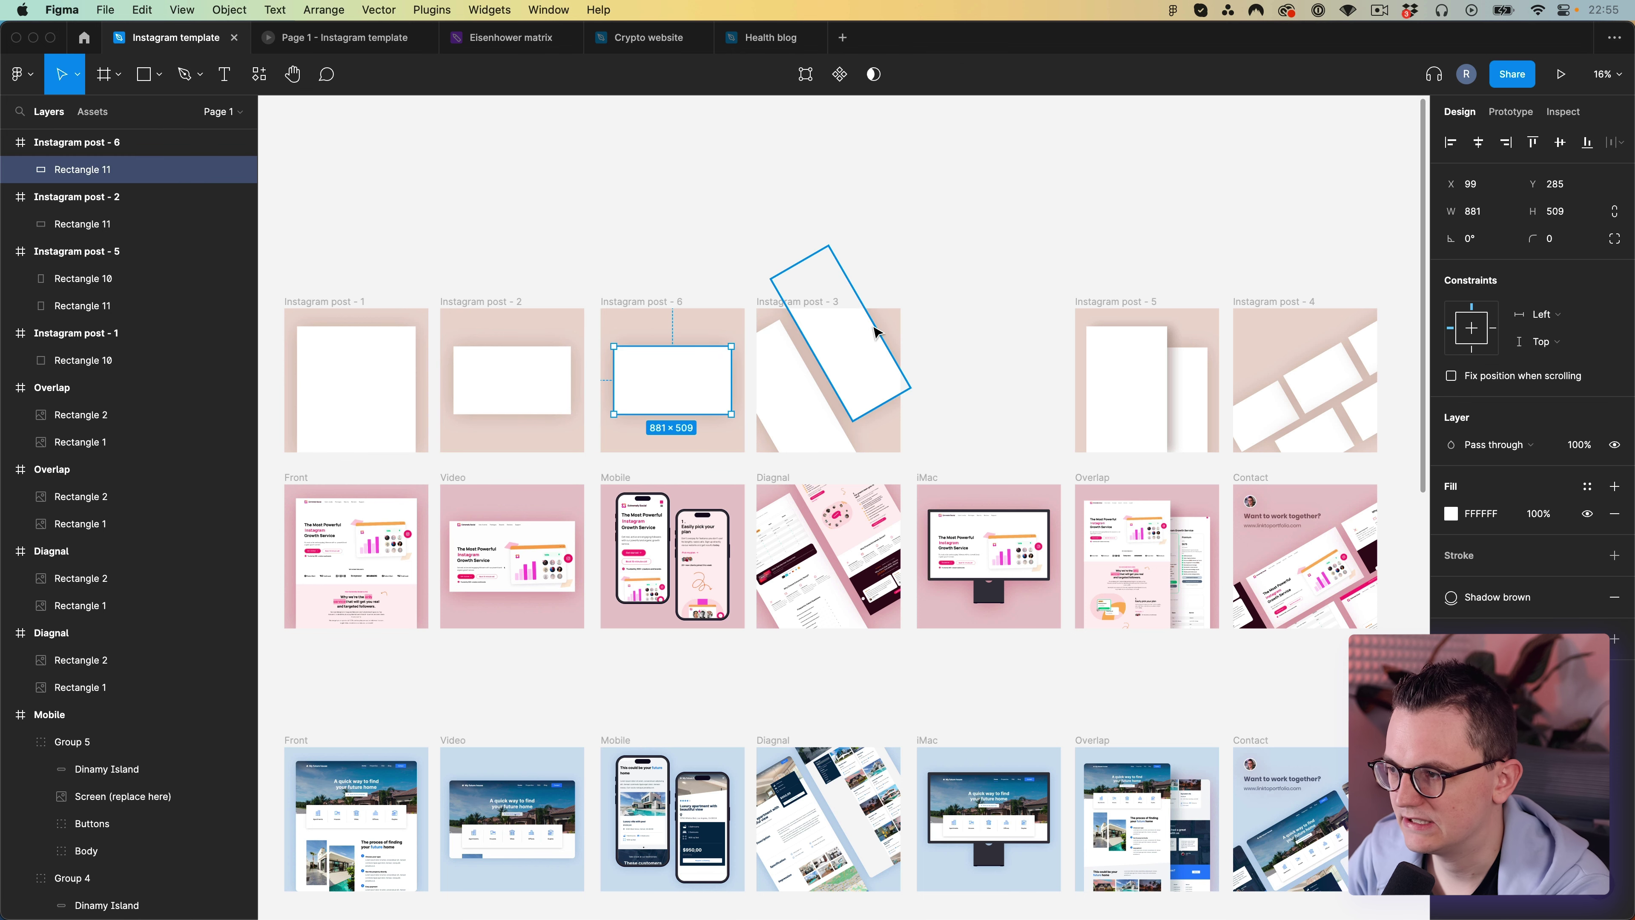
{"action": "key", "text": "Delete"}
Select both phone mockup groups in the pink Mobile frame.
{"action": "left_click", "coordinate": [643, 548]}
{"action": "left_click", "coordinate": [700, 567]}
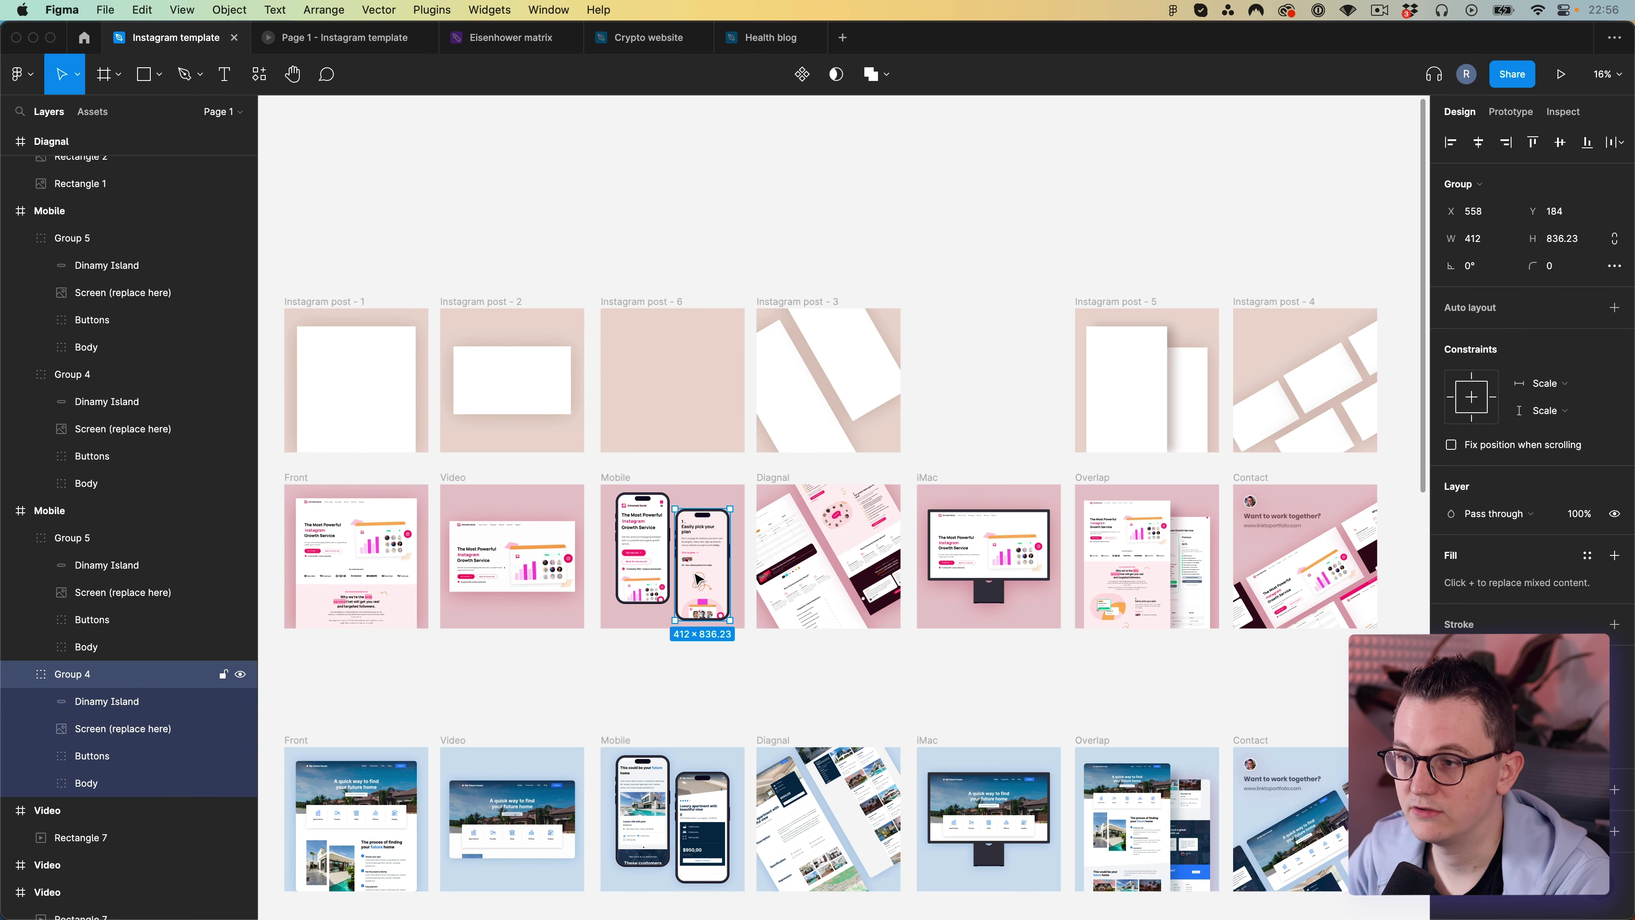
{"action": "left_click", "coordinate": [650, 548], "text": "shift"}
Review the brown template frames from Instagram post - 1 to Instagram post - 5 against the pink example row.
{"action": "scroll", "coordinate": [876, 475], "scroll_direction": "left", "scroll_amount": 10}
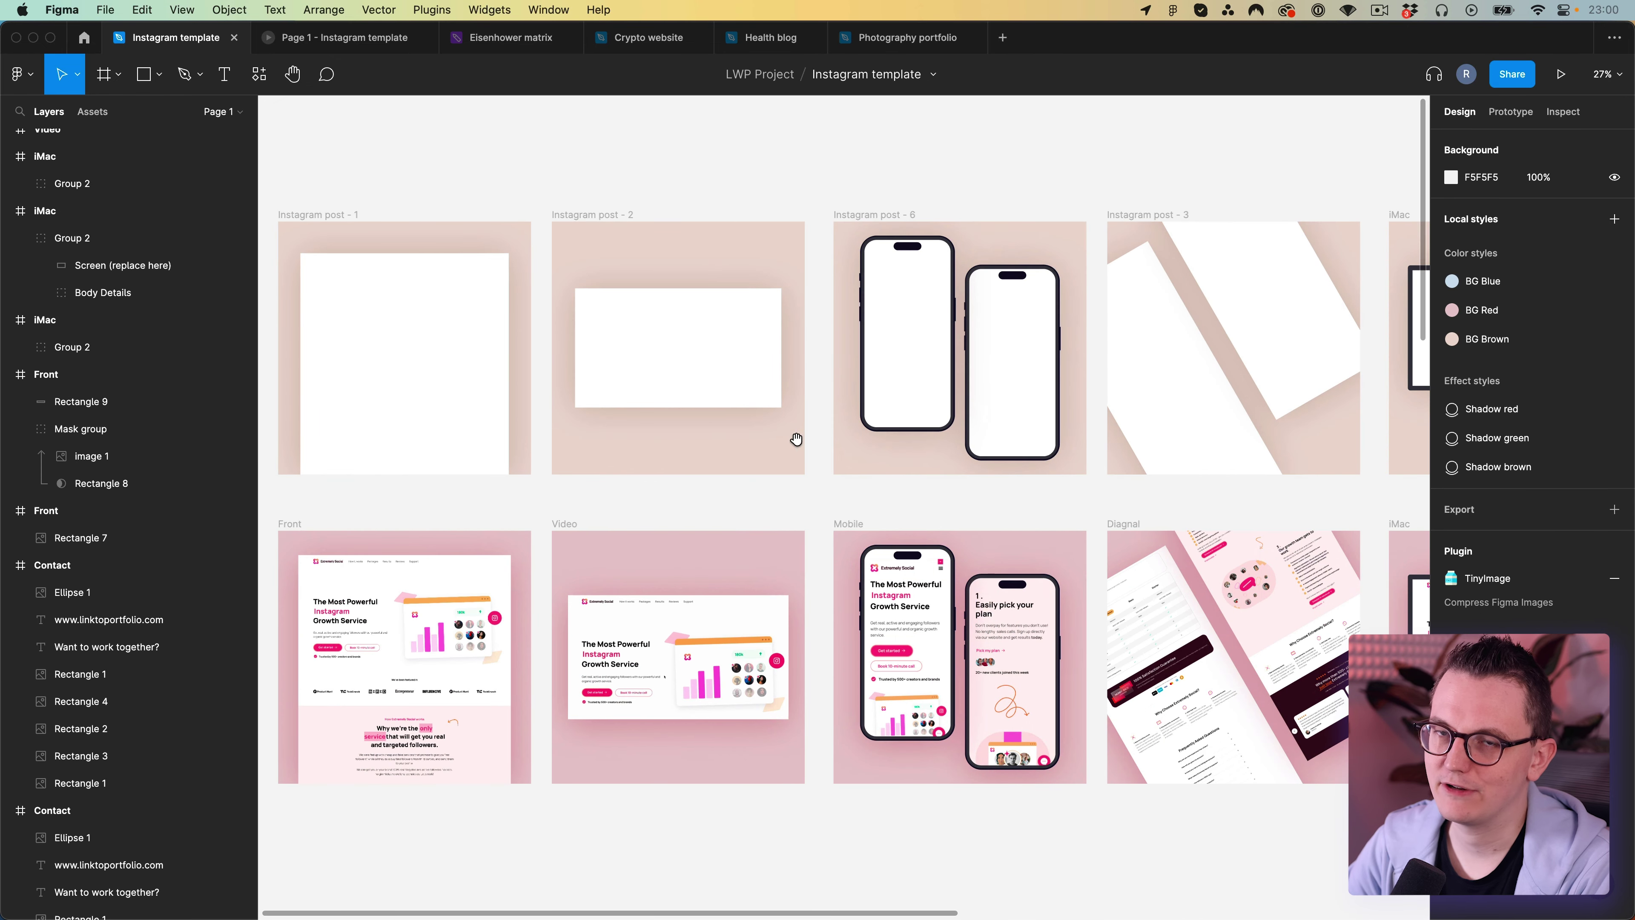
{"action": "scroll", "coordinate": [797, 439], "scroll_direction": "left", "scroll_amount": 3}
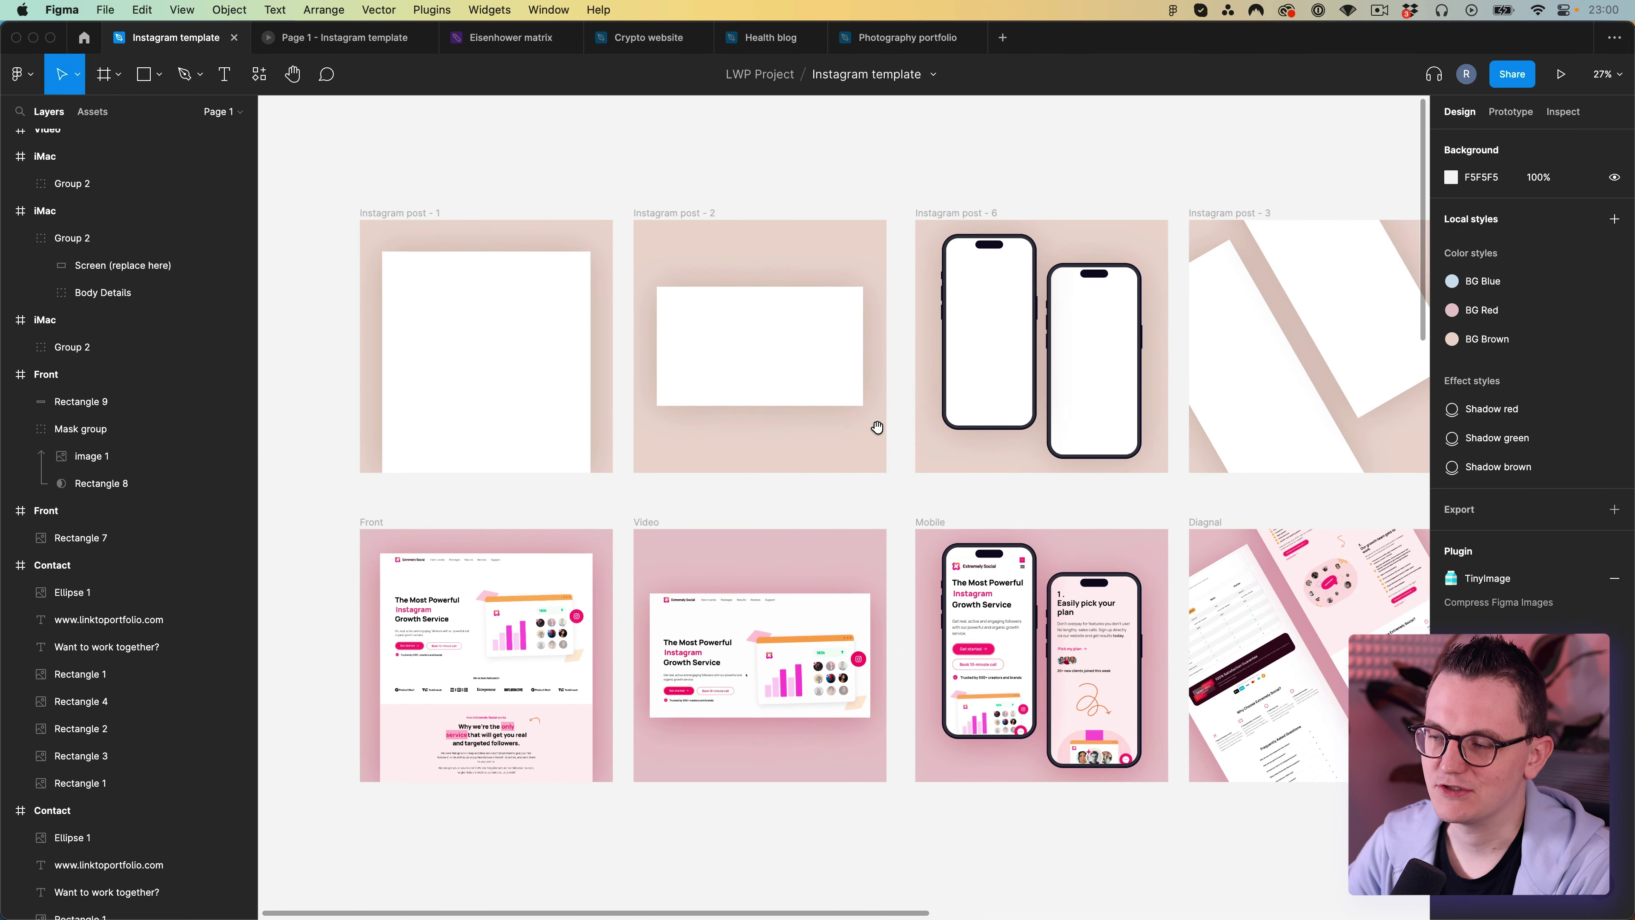
{"action": "scroll", "coordinate": [975, 416], "scroll_direction": "right", "scroll_amount": 15}
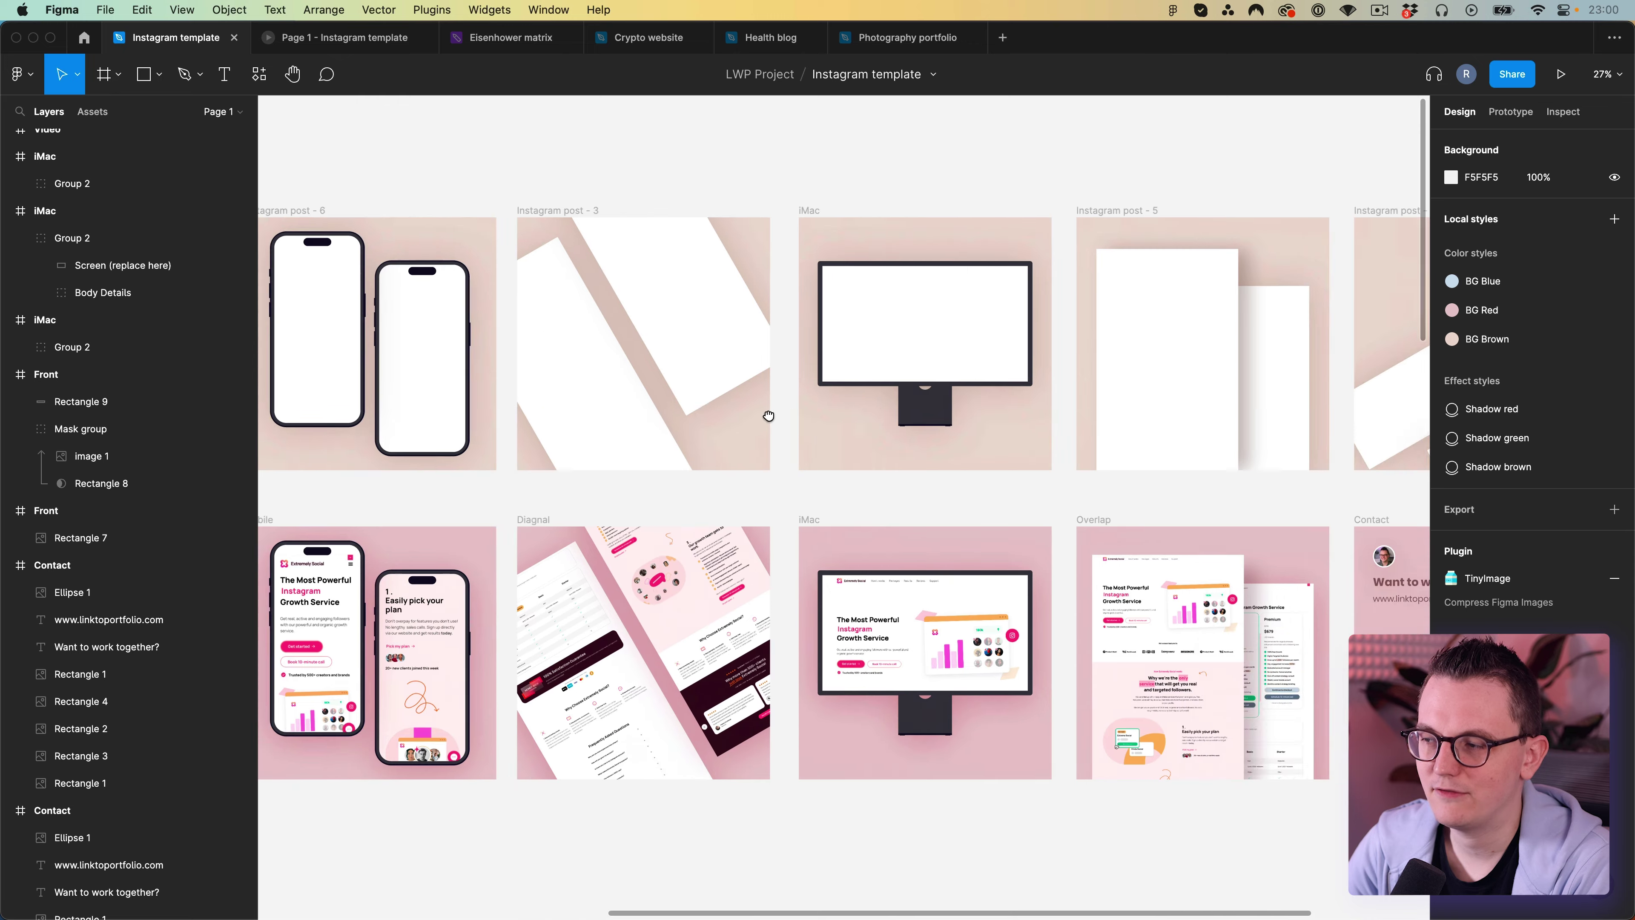
{"action": "scroll", "coordinate": [741, 463], "scroll_direction": "right", "scroll_amount": 4}
{"action": "scroll", "coordinate": [767, 519], "scroll_direction": "down", "scroll_amount": 10}
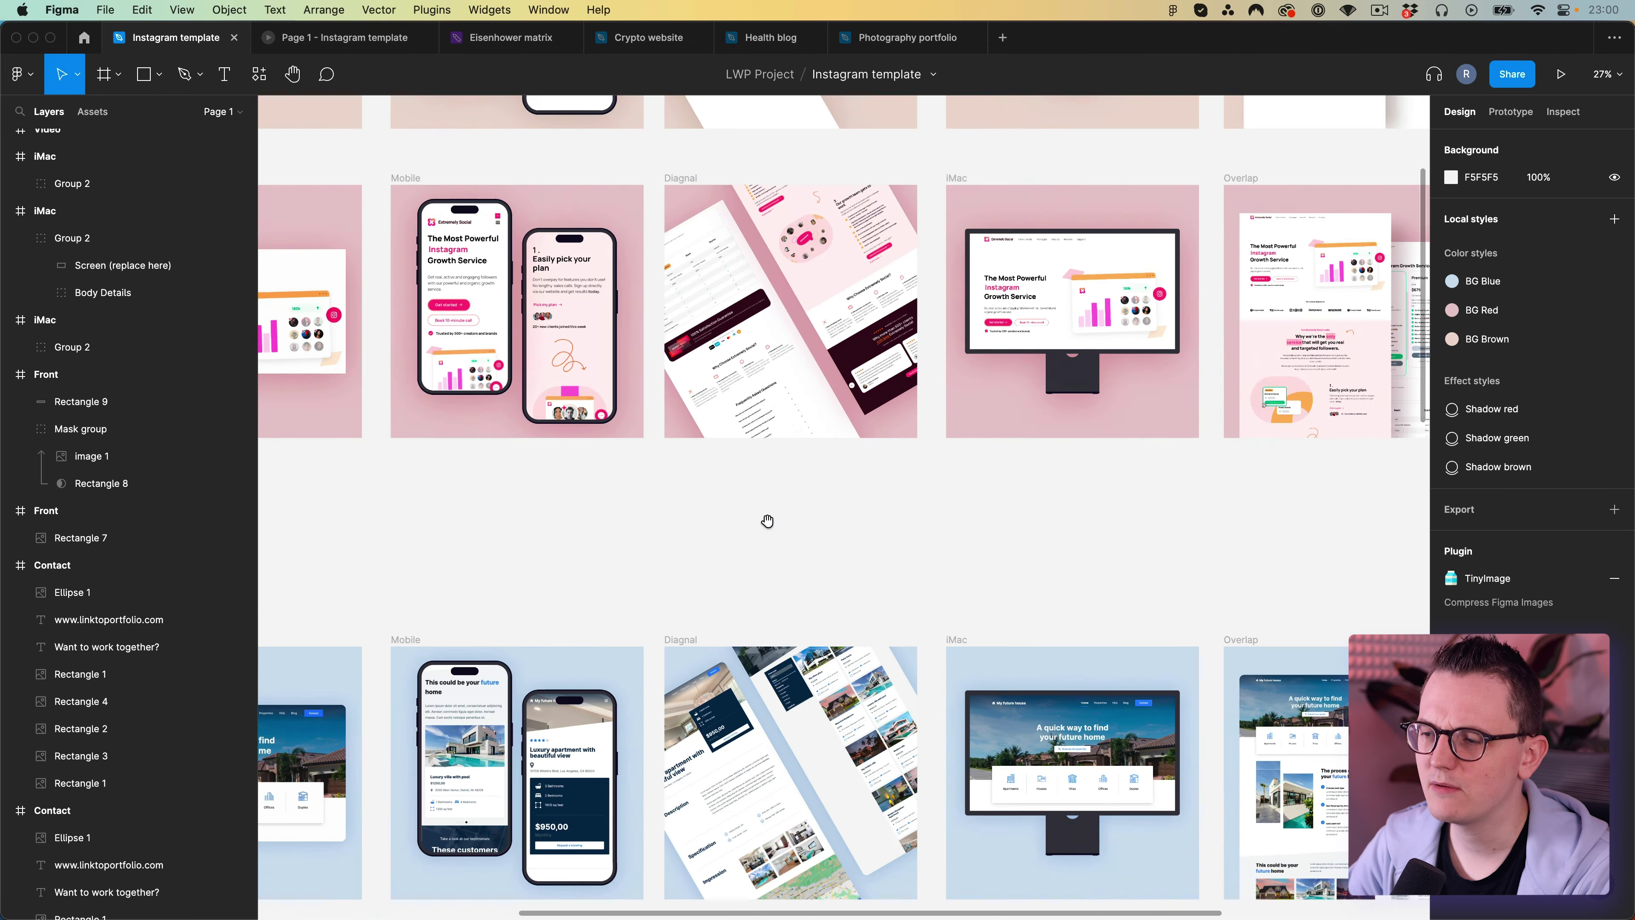
Examine the blue example series, checking the corner radius of the website image in Front and the Video, Mobile, Diagnal and iMac frames.
{"action": "scroll", "coordinate": [647, 250], "scroll_direction": "up", "scroll_amount": 5}
{"action": "scroll", "coordinate": [647, 250], "scroll_direction": "down", "scroll_amount": 2}
{"action": "scroll", "coordinate": [639, 303], "scroll_direction": "up", "scroll_amount": 2}
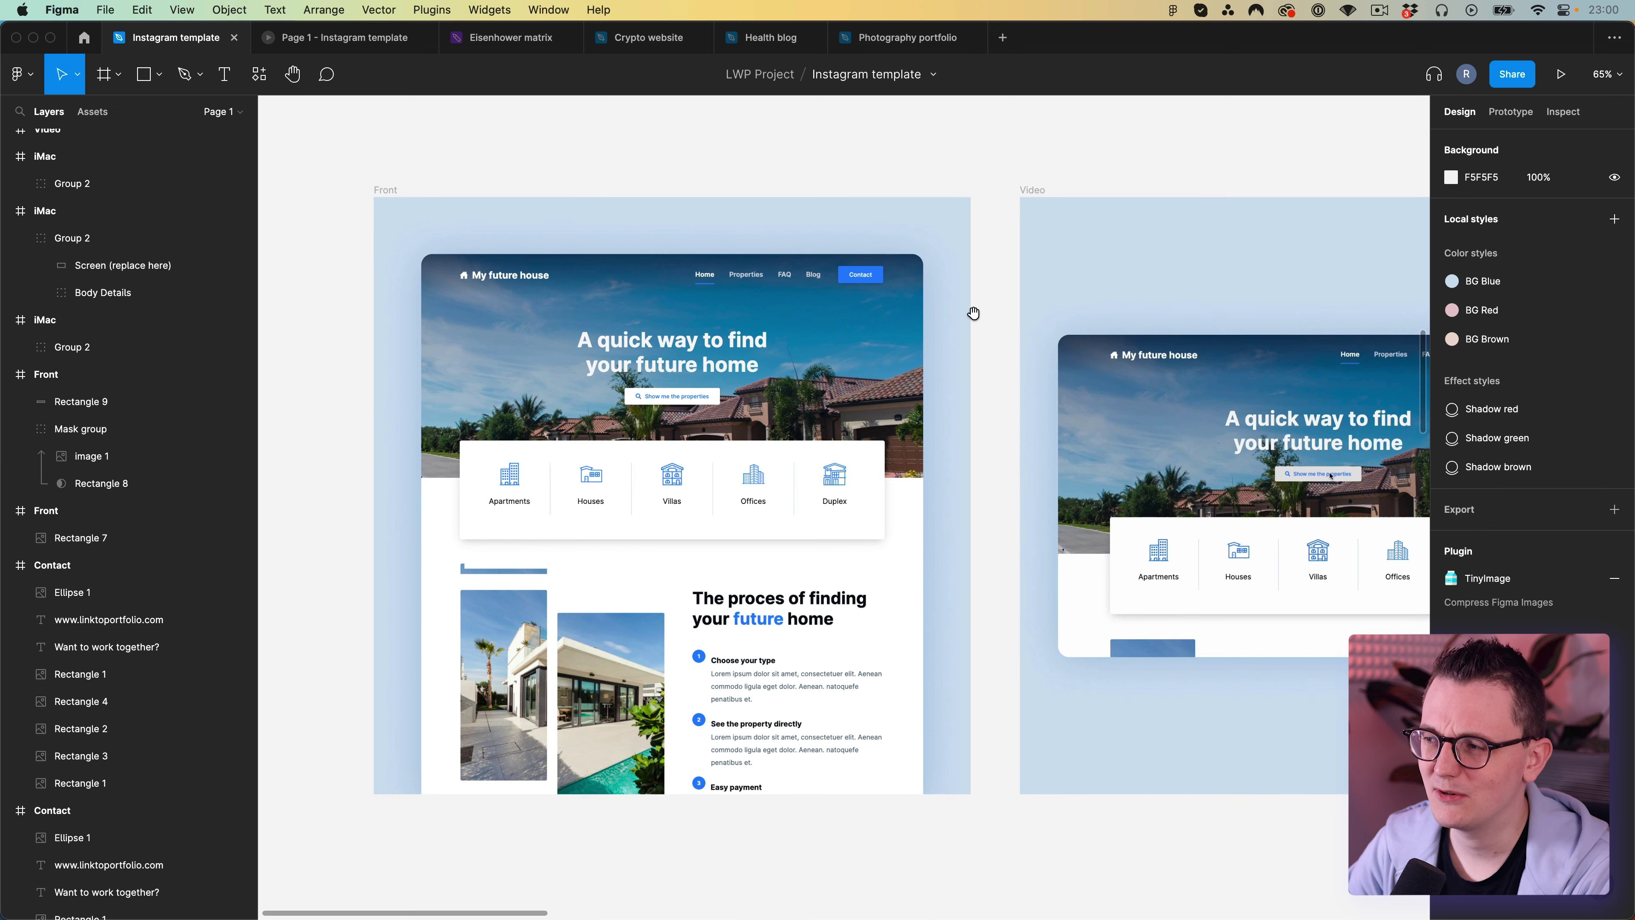
{"action": "scroll", "coordinate": [971, 314], "scroll_direction": "right", "scroll_amount": 10}
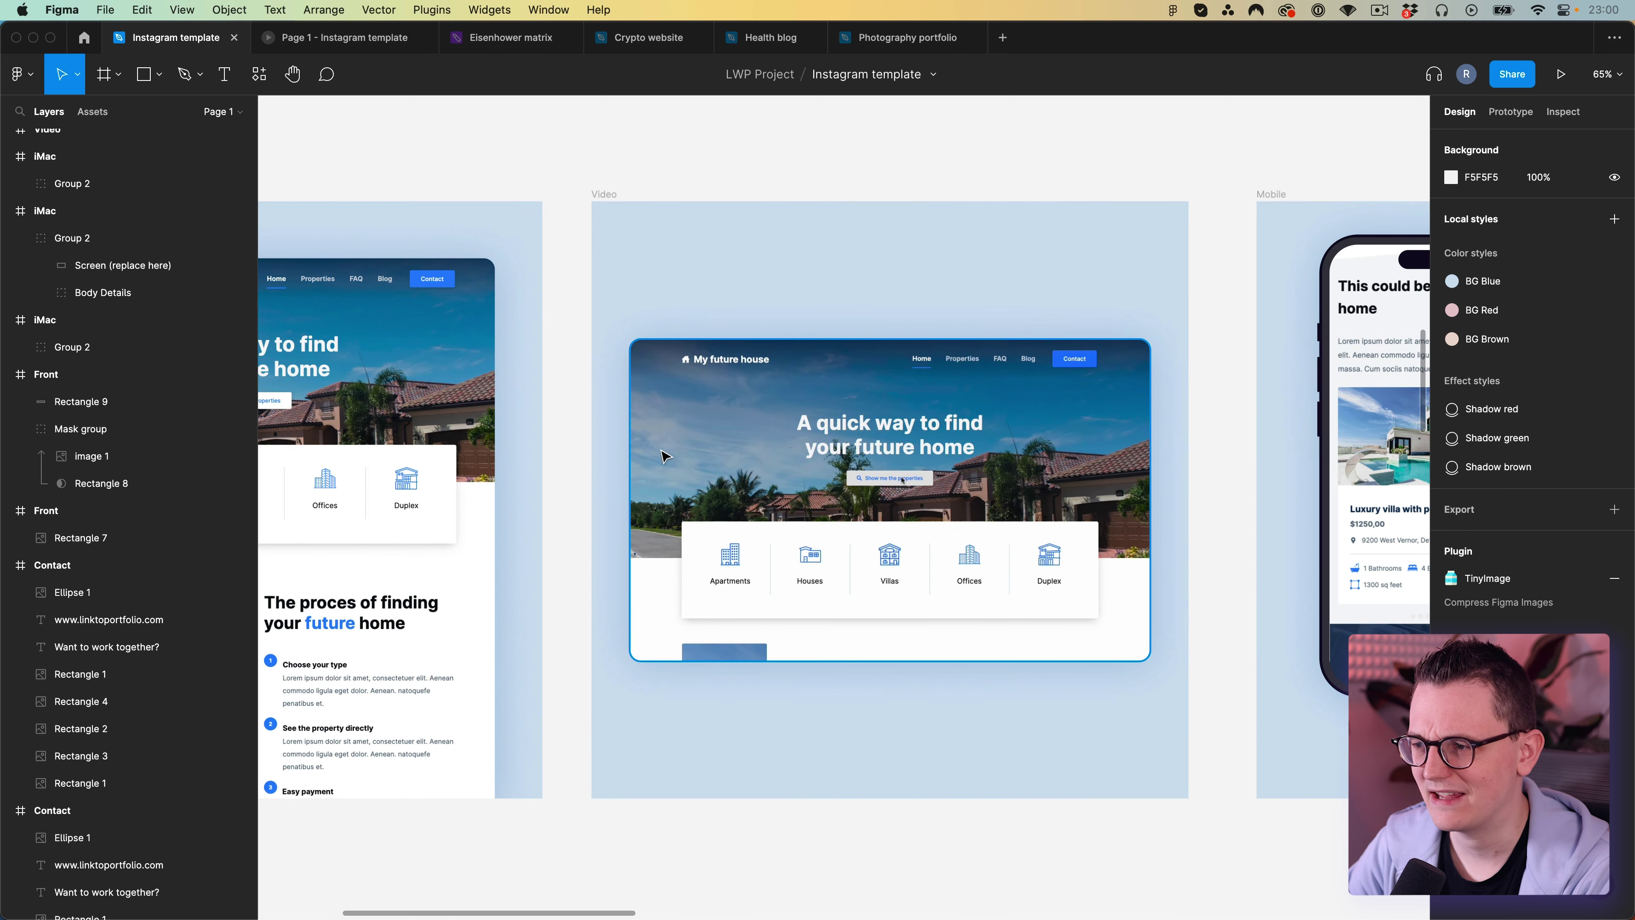
{"action": "scroll", "coordinate": [667, 456], "scroll_direction": "left", "scroll_amount": 8}
{"action": "left_click", "coordinate": [773, 340]}
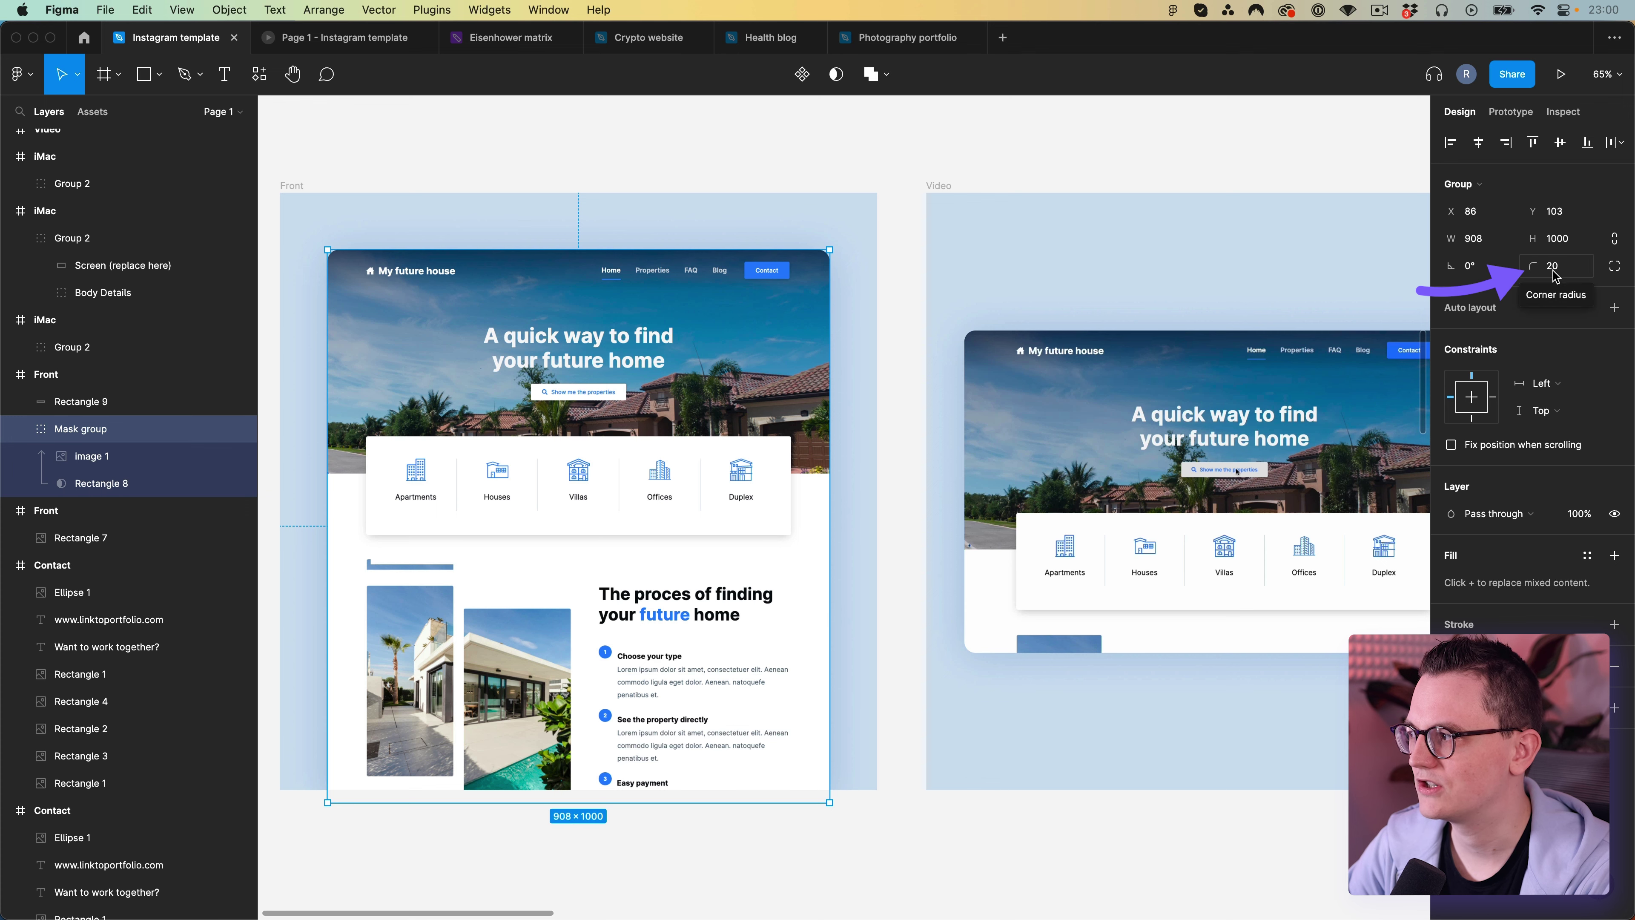
{"action": "left_click", "coordinate": [960, 475]}
{"action": "scroll", "coordinate": [1084, 230], "scroll_direction": "right", "scroll_amount": 20}
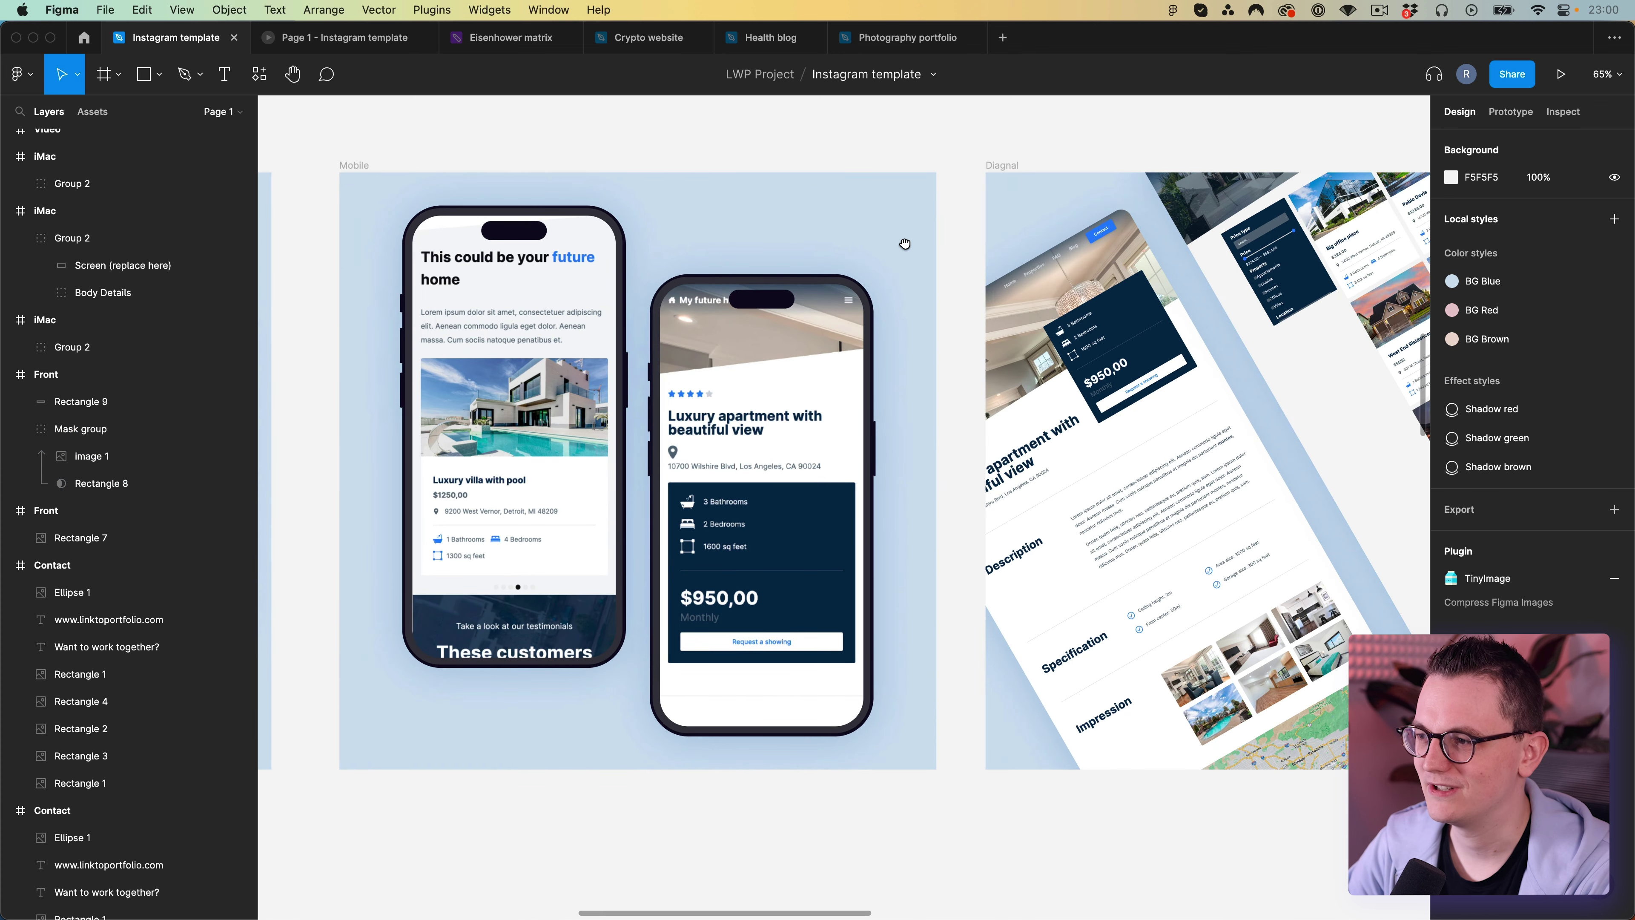
{"action": "scroll", "coordinate": [942, 270], "scroll_direction": "right", "scroll_amount": 15}
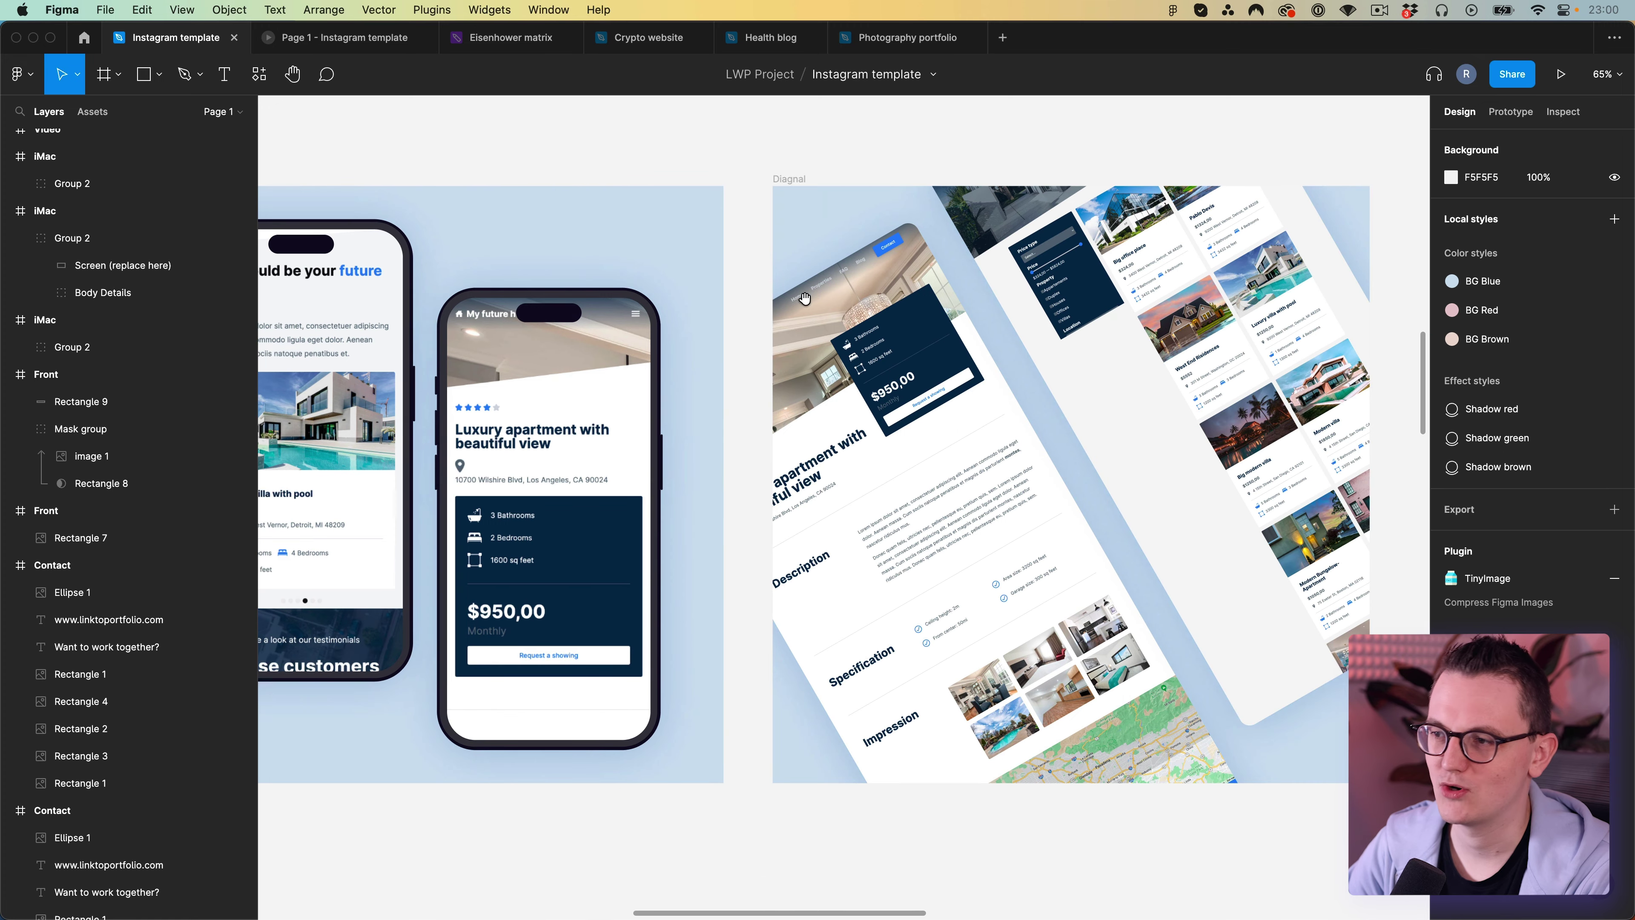
{"action": "scroll", "coordinate": [960, 368], "scroll_direction": "right", "scroll_amount": 20}
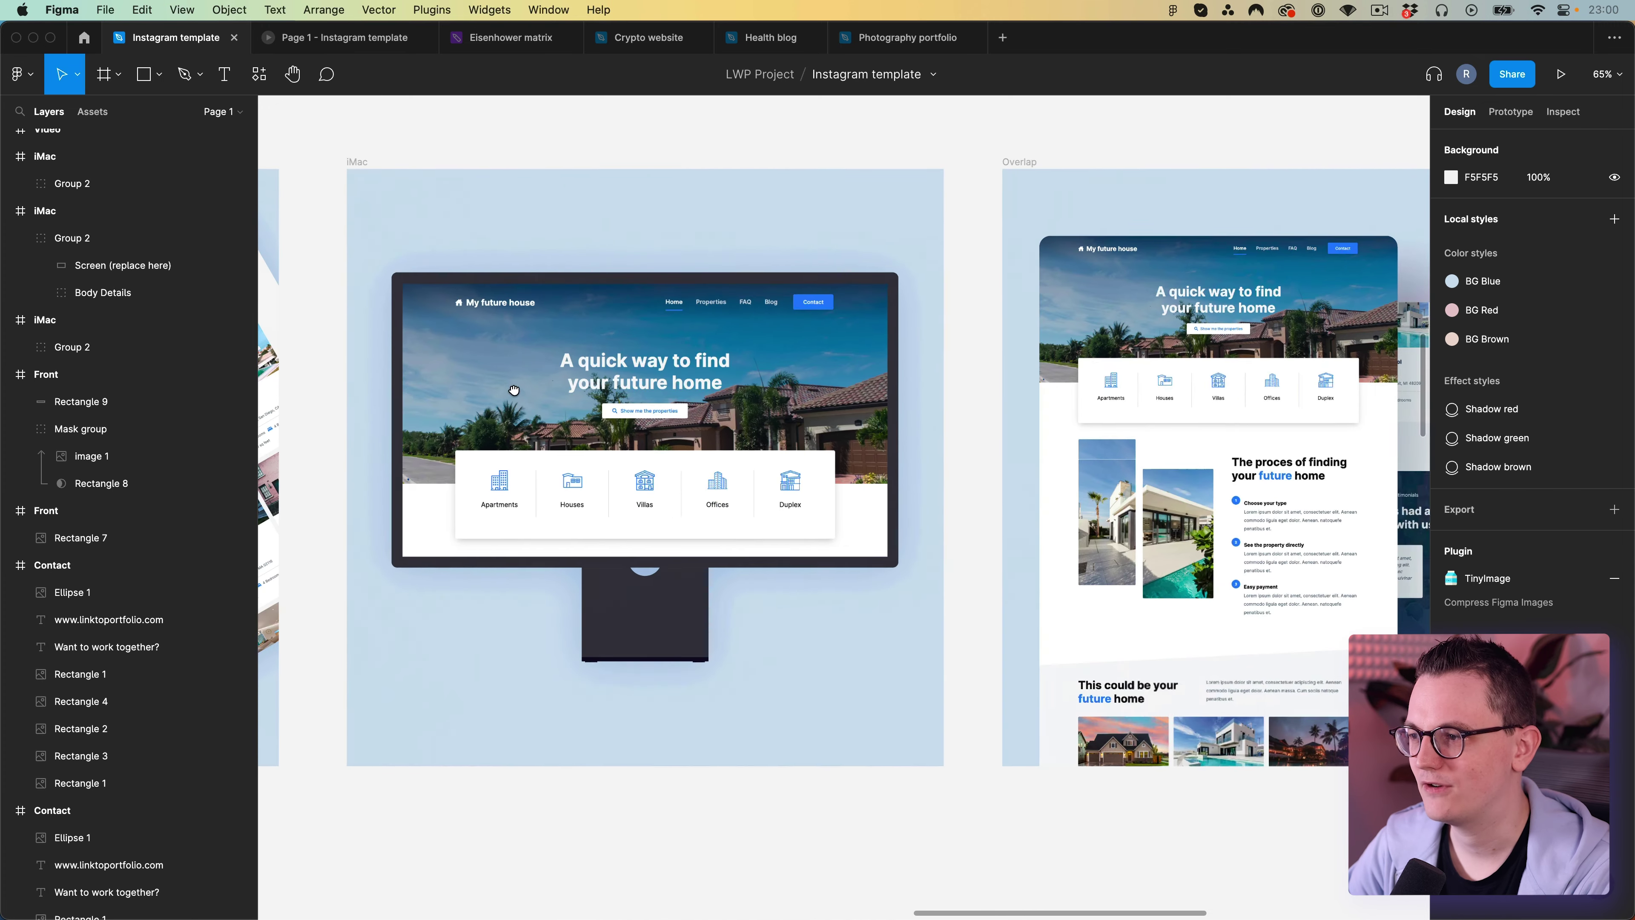
Compare the brown template row with the pink and blue example rows.
{"action": "key", "text": "n"}
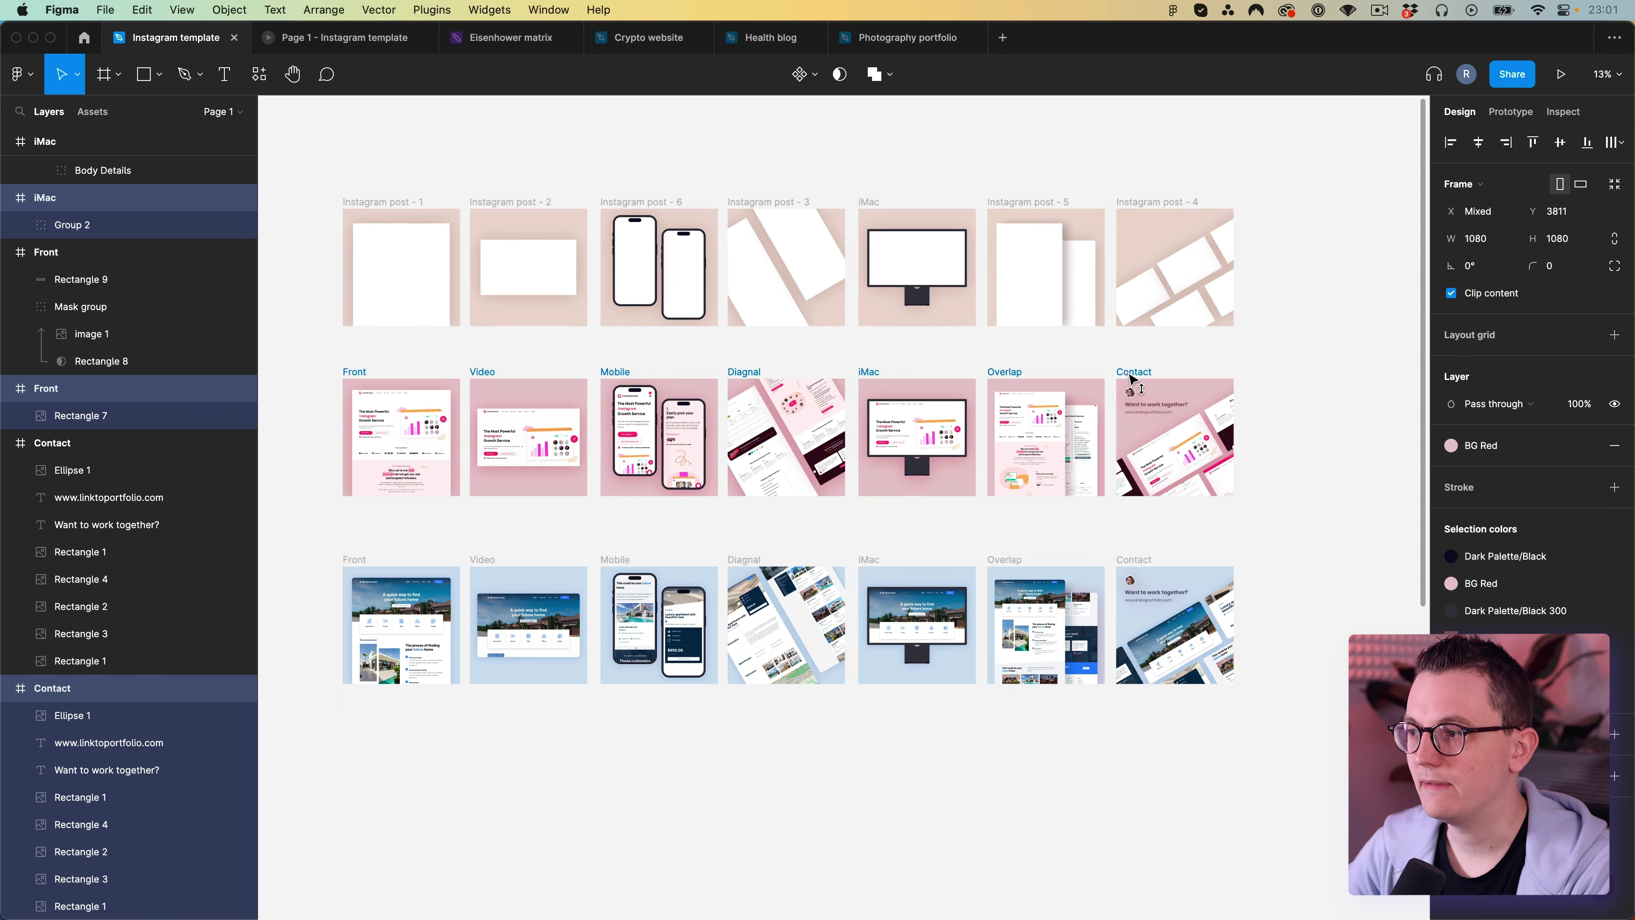
{"action": "left_click", "coordinate": [1015, 350]}
{"action": "scroll", "coordinate": [912, 475], "scroll_direction": "up", "scroll_amount": 3}
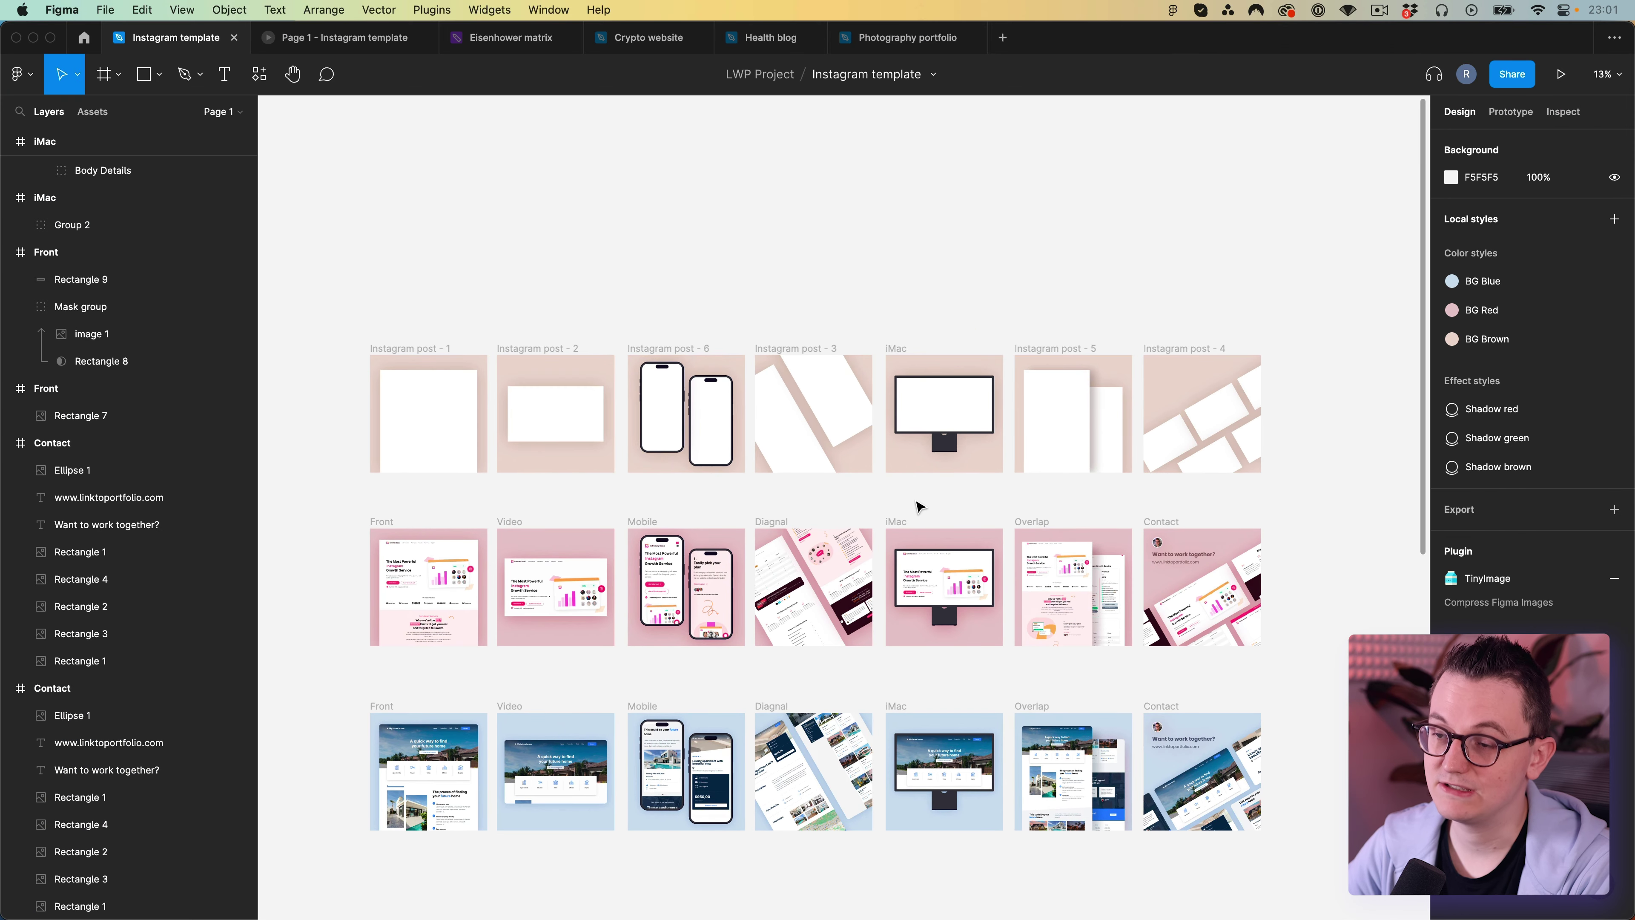
{"action": "scroll", "coordinate": [448, 419], "scroll_direction": "up", "scroll_amount": 3}
{"action": "scroll", "coordinate": [447, 438], "scroll_direction": "up", "scroll_amount": 5}
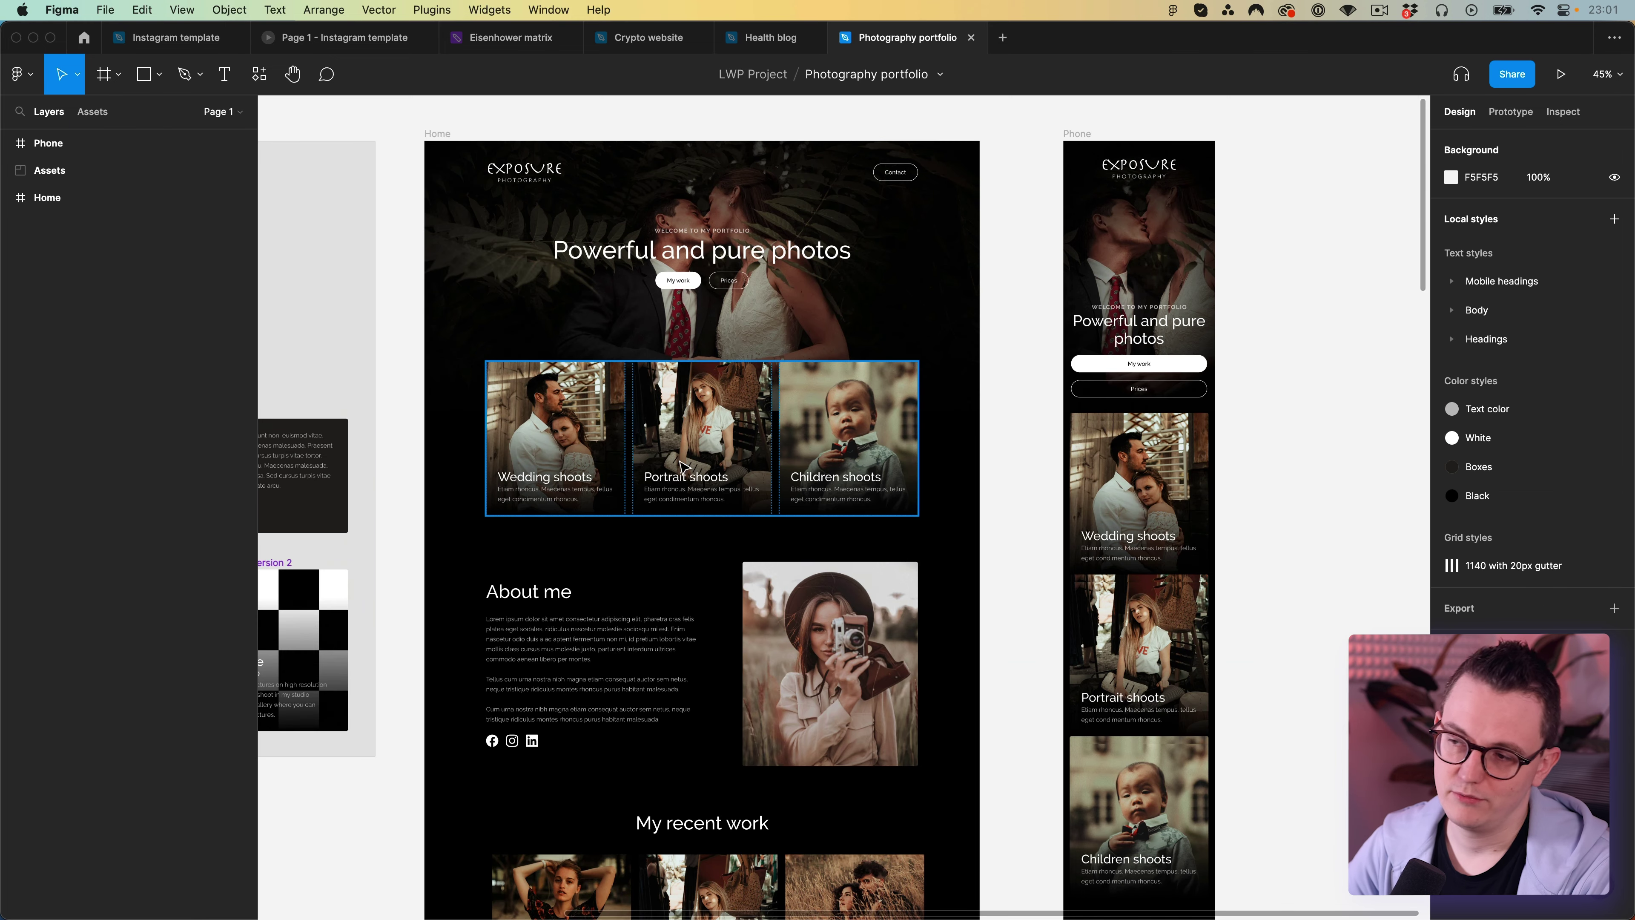
Examine the Home and Phone frames in the Photography portfolio file as possible source designs.
{"action": "scroll", "coordinate": [553, 441], "scroll_direction": "down", "scroll_amount": 3}
{"action": "scroll", "coordinate": [821, 519], "scroll_direction": "down", "scroll_amount": 2}
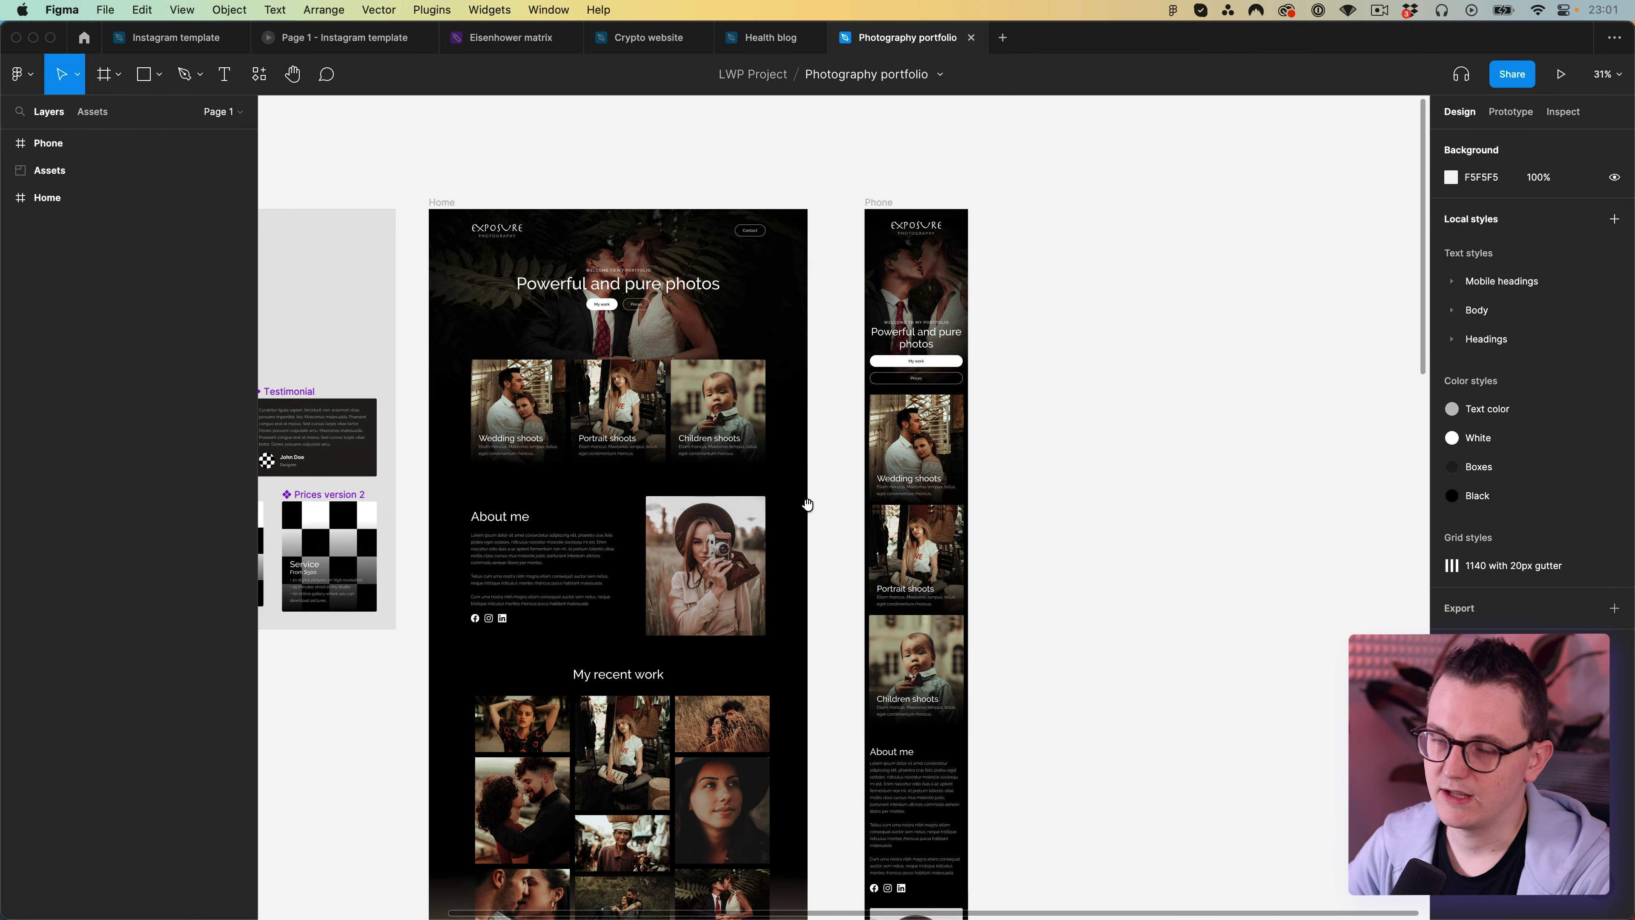
{"action": "scroll", "coordinate": [551, 254], "scroll_direction": "down", "scroll_amount": 4}
{"action": "left_click", "coordinate": [517, 229]}
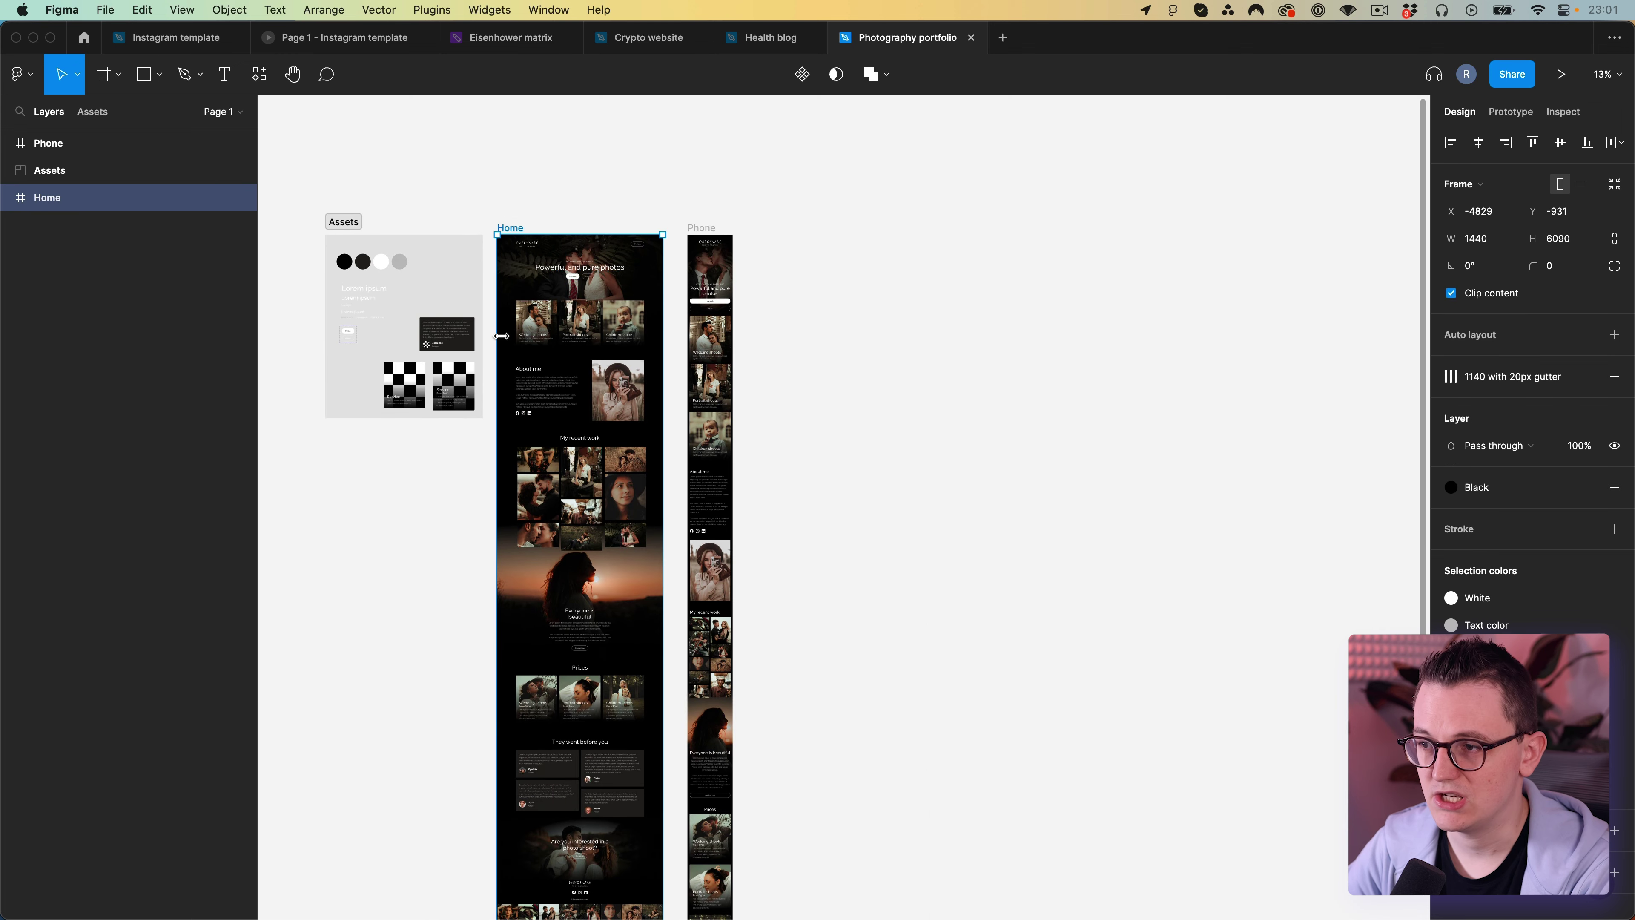
Check the white placeholder rectangle in the Instagram post - 1 frame of the Instagram template.
{"action": "scroll", "coordinate": [506, 258], "scroll_direction": "up", "scroll_amount": 4}
{"action": "scroll", "coordinate": [551, 226], "scroll_direction": "up", "scroll_amount": 3}
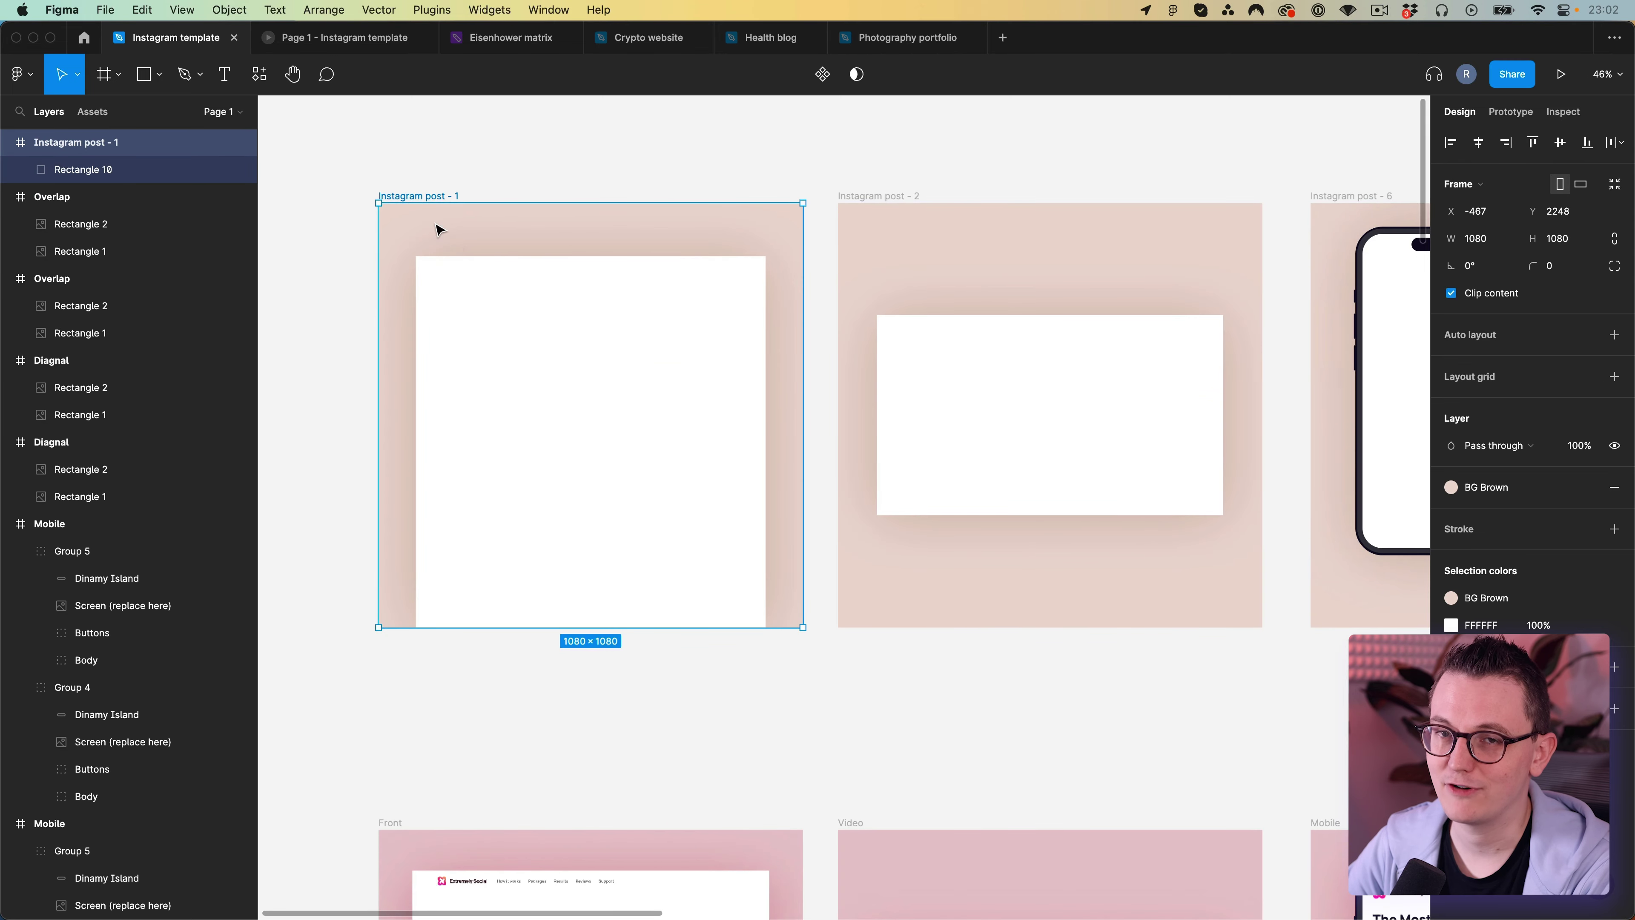
{"action": "left_click", "coordinate": [442, 354]}
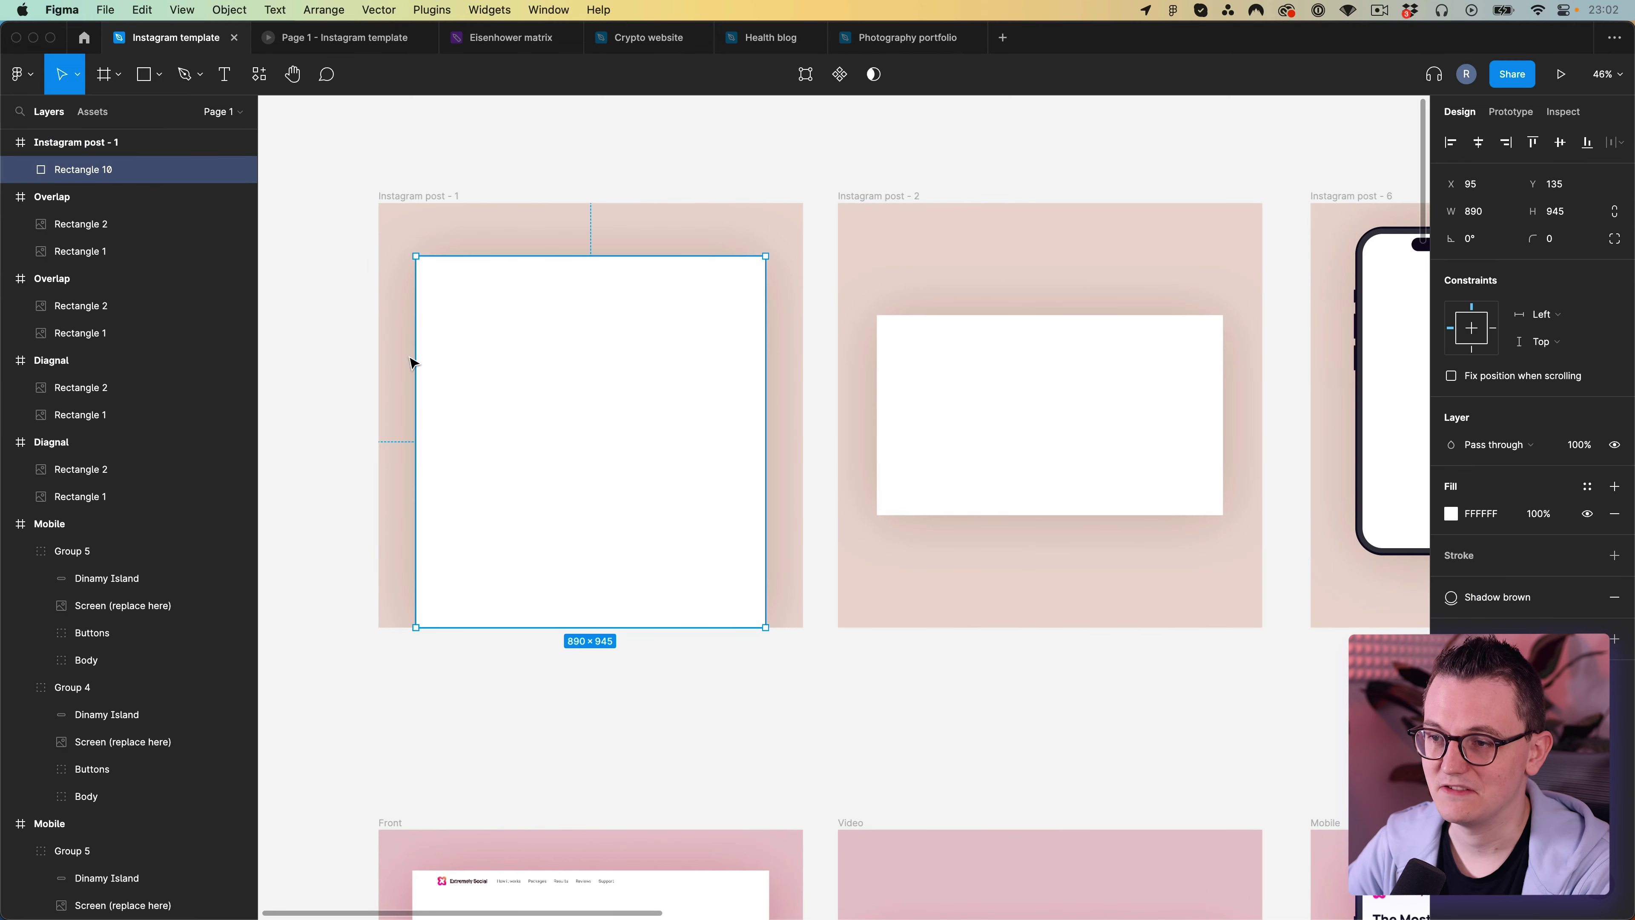
{"action": "left_click", "coordinate": [623, 148]}
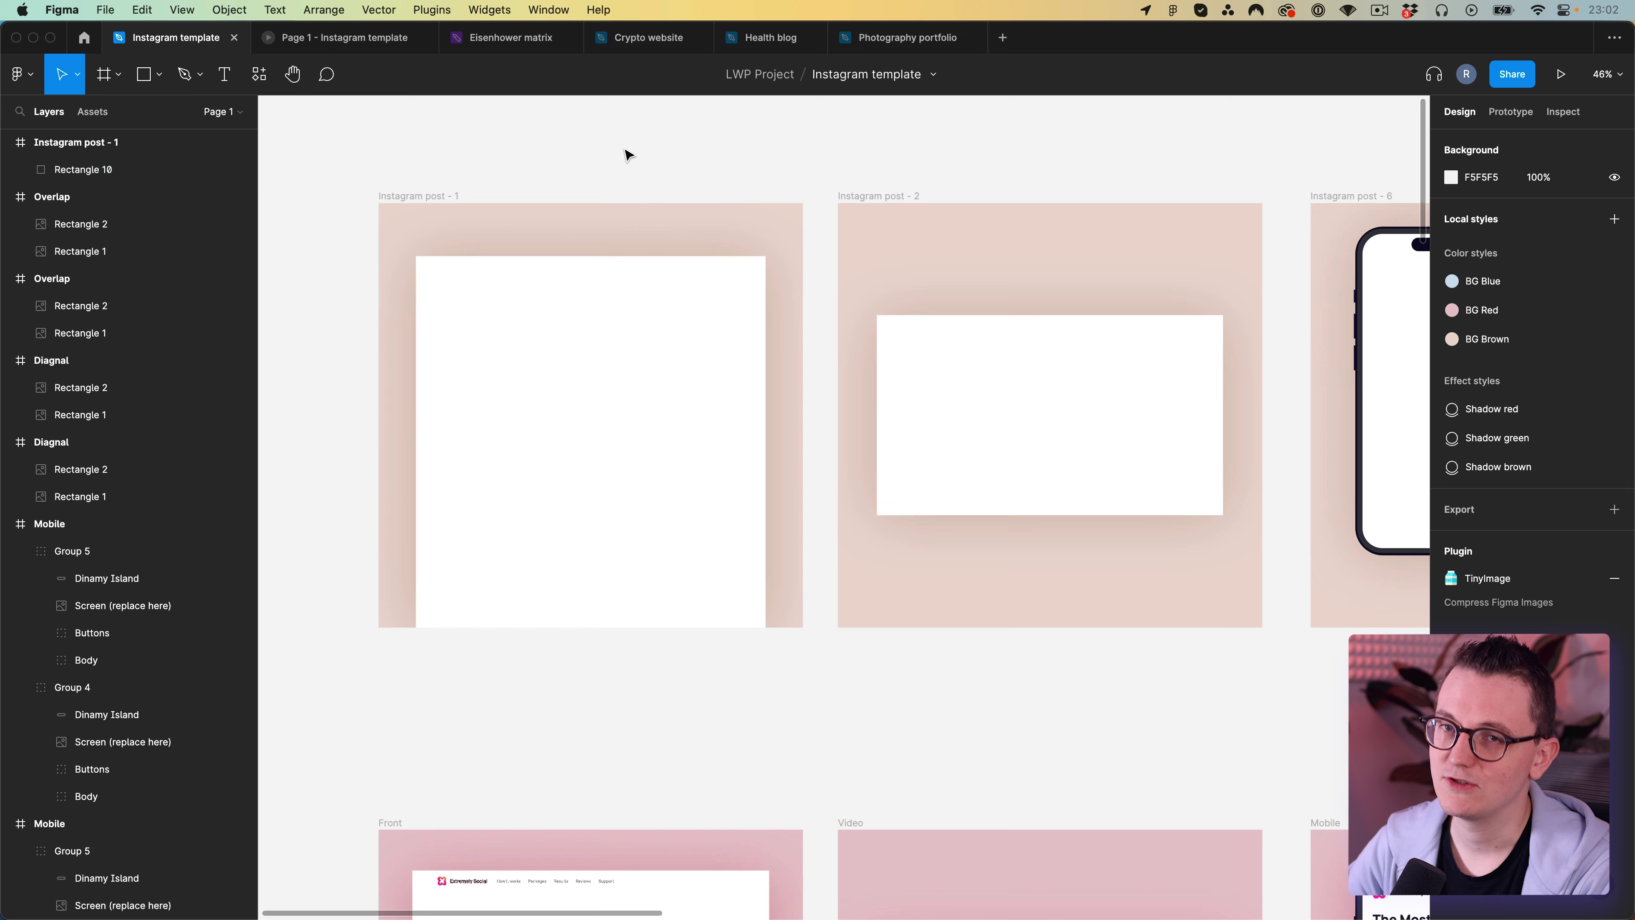
Return to the Photography portfolio file and view the upper part of the Home and Phone frames.
{"action": "left_click", "coordinate": [980, 26]}
{"action": "scroll", "coordinate": [732, 460], "scroll_direction": "up", "scroll_amount": 3}
{"action": "scroll", "coordinate": [732, 460], "scroll_direction": "down", "scroll_amount": 2}
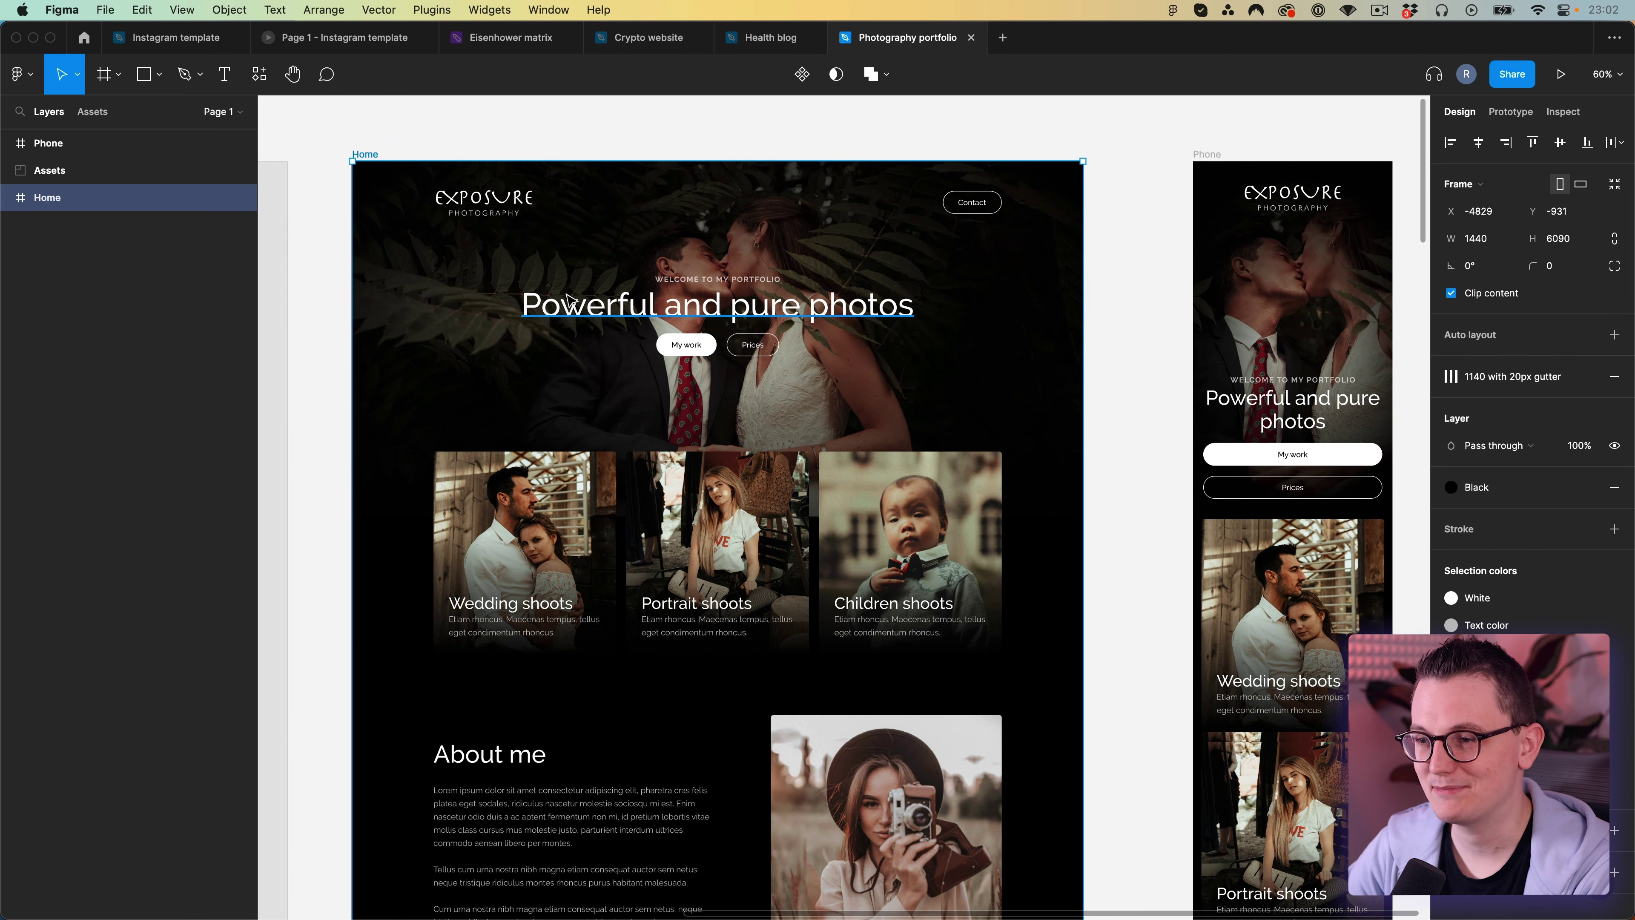
Switch to Chrome and bring the window showing mkestingphotography.com to the front.
{"action": "key", "text": "super+Tab"}
{"action": "key", "text": "super+Tab"}
{"action": "key", "text": "super+Tab"}
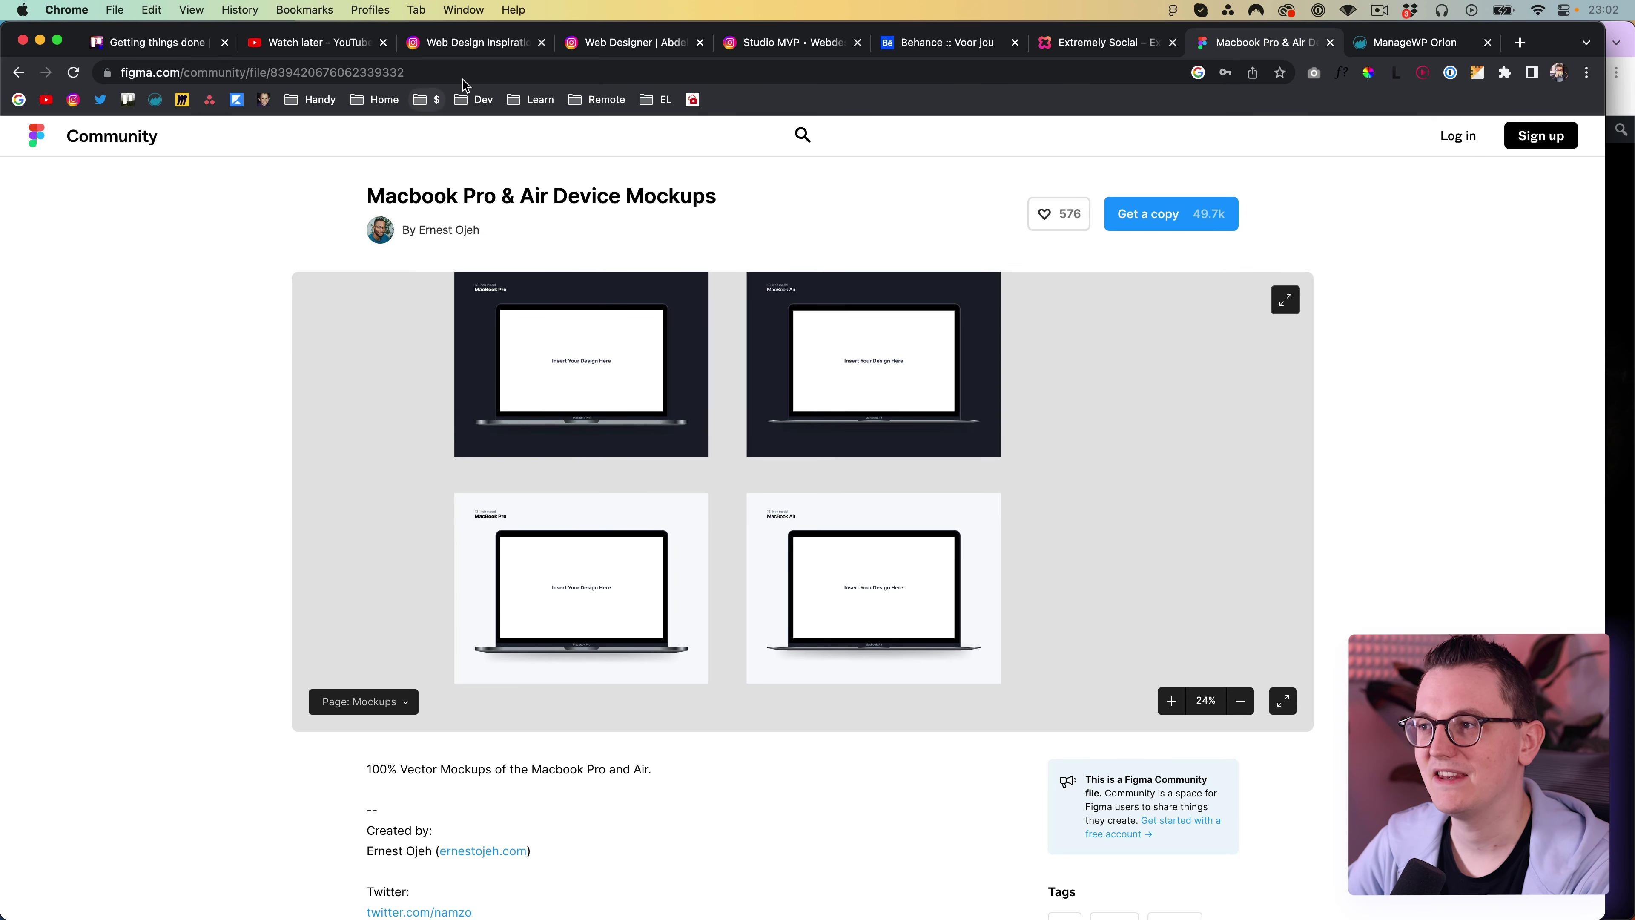
{"action": "key", "text": "super+grave"}
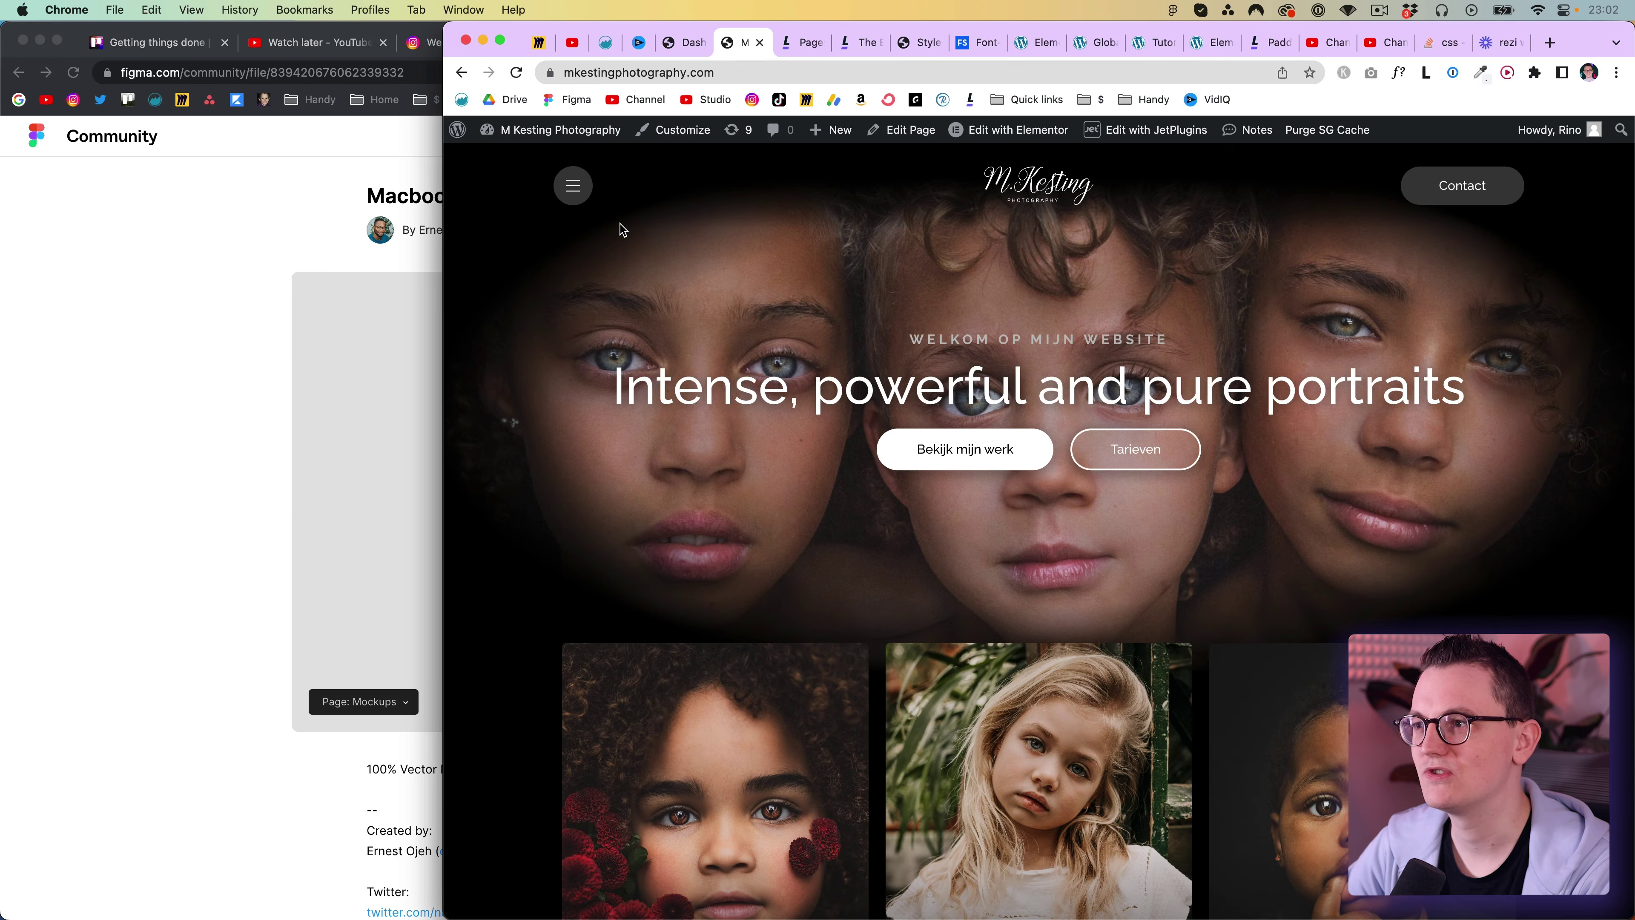
{"action": "left_click_drag", "start_coordinate": [444, 190], "coordinate": [417, 192]}
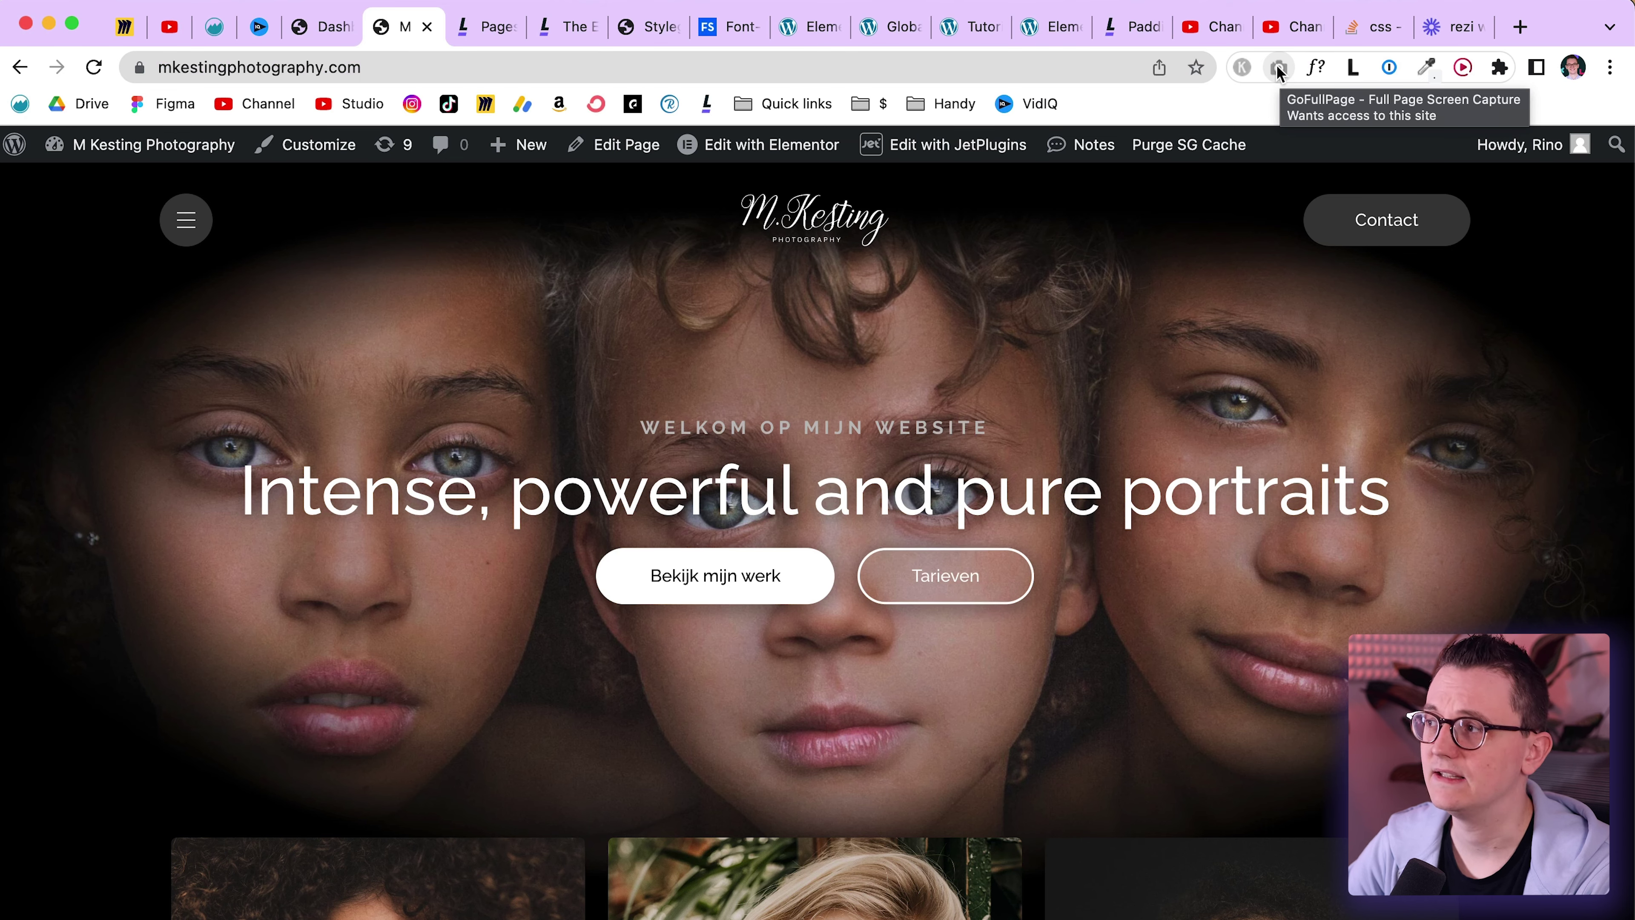
Capture a full-page screenshot of the desktop website with the GoFullPage extension.
{"action": "right_click", "coordinate": [1277, 65]}
{"action": "left_click", "coordinate": [1289, 72]}
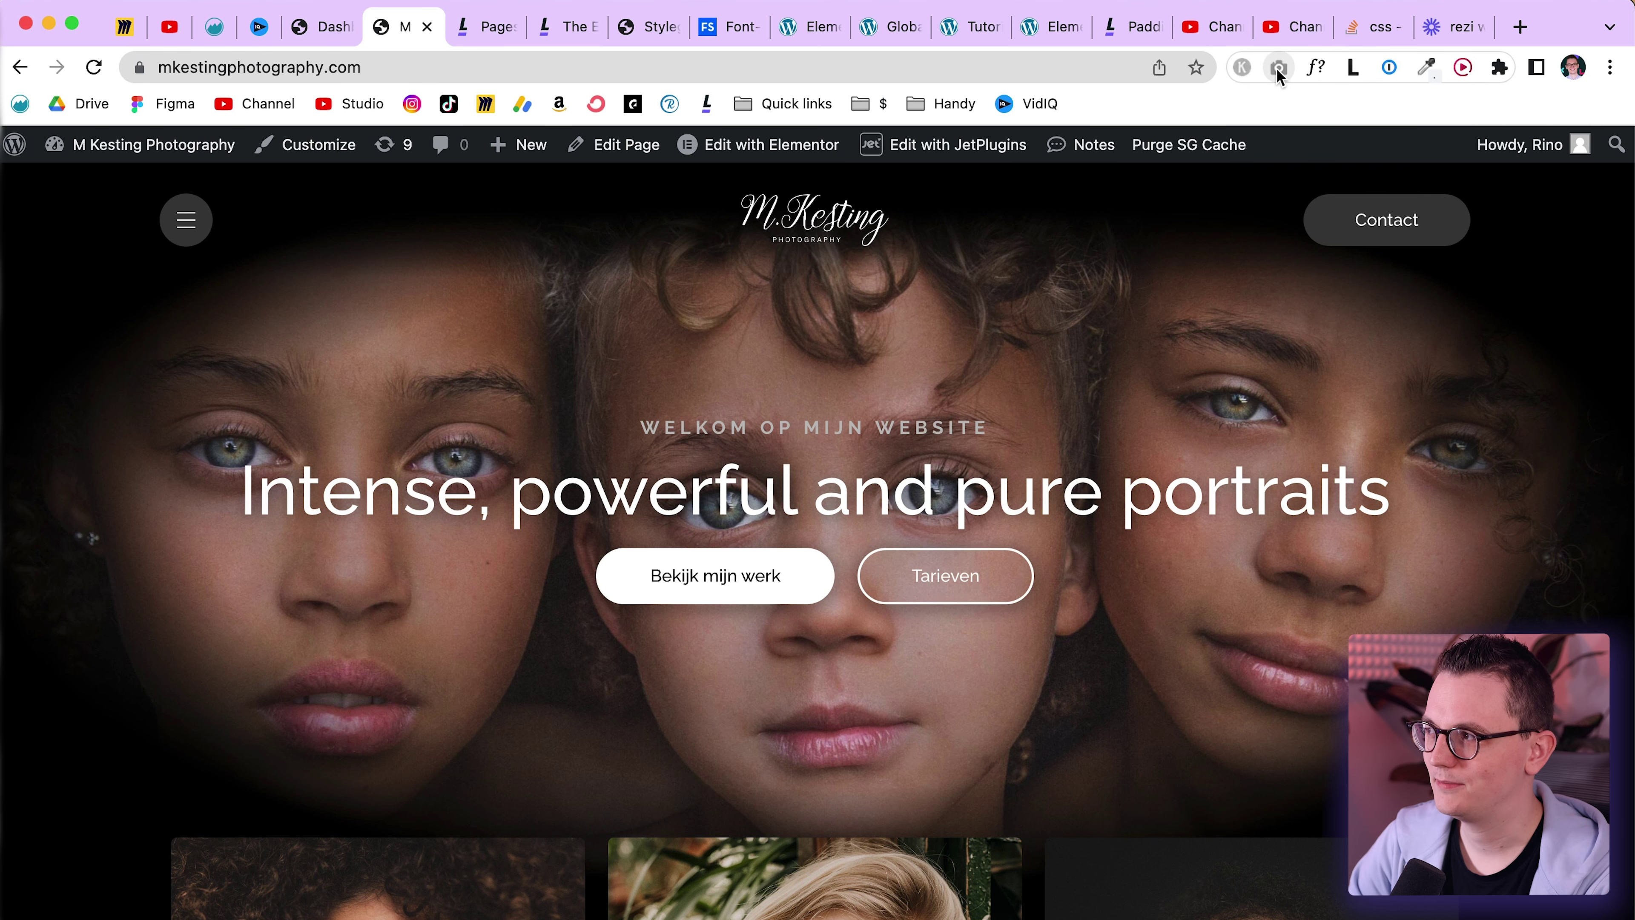
{"action": "left_click", "coordinate": [1278, 71]}
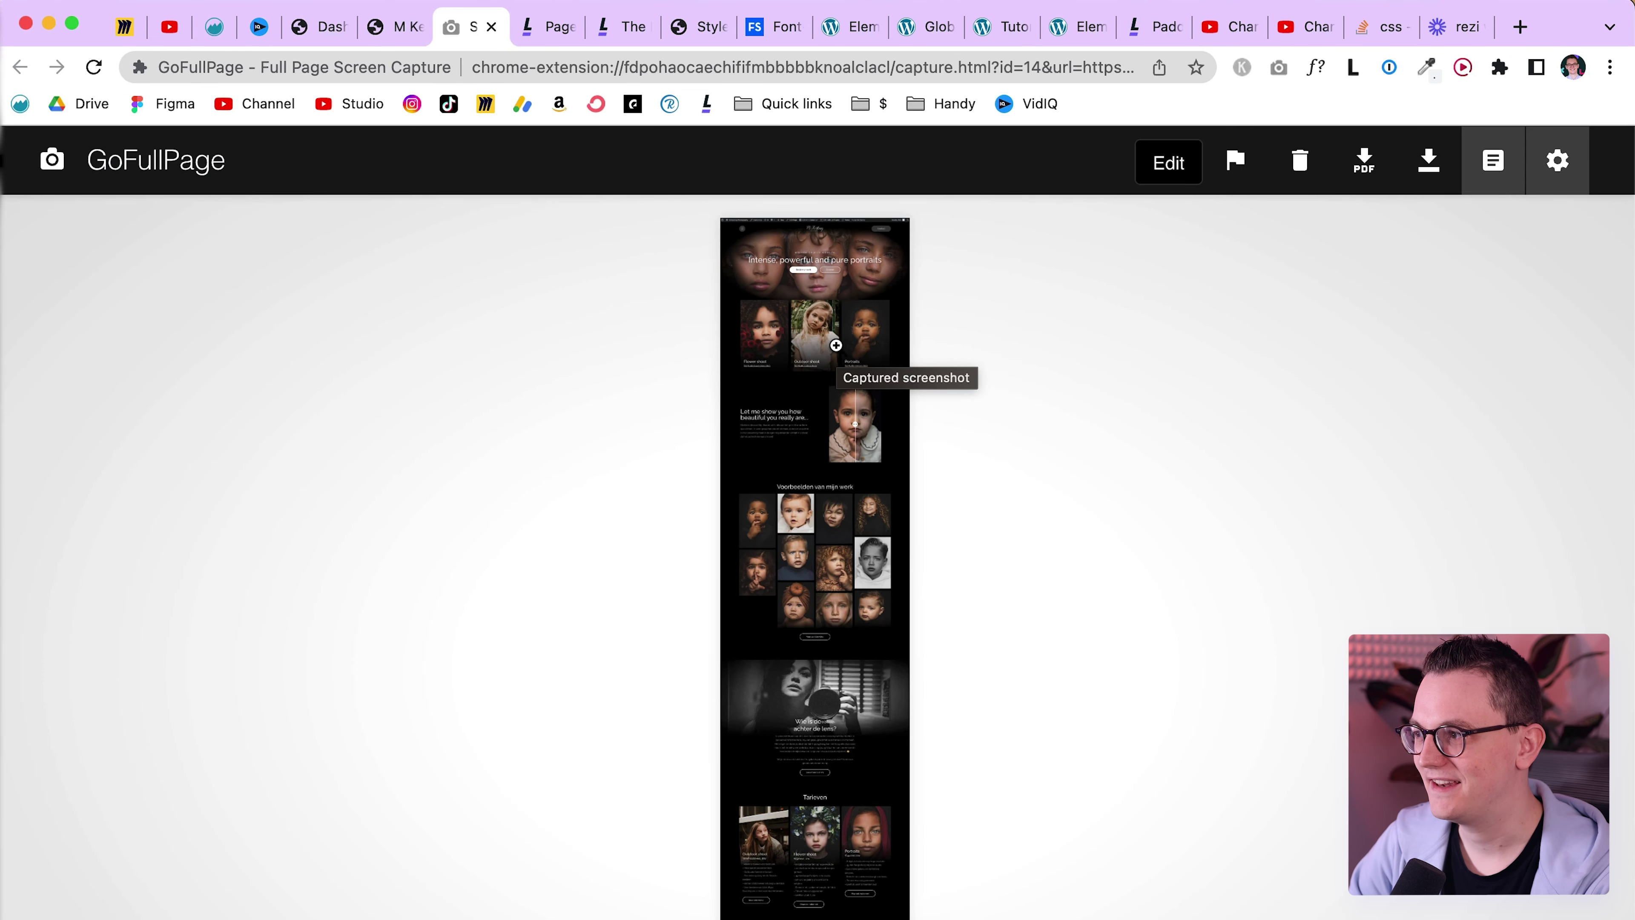
Save the captured desktop screenshot as an image in Downloads and copy the image.
{"action": "right_click", "coordinate": [833, 324]}
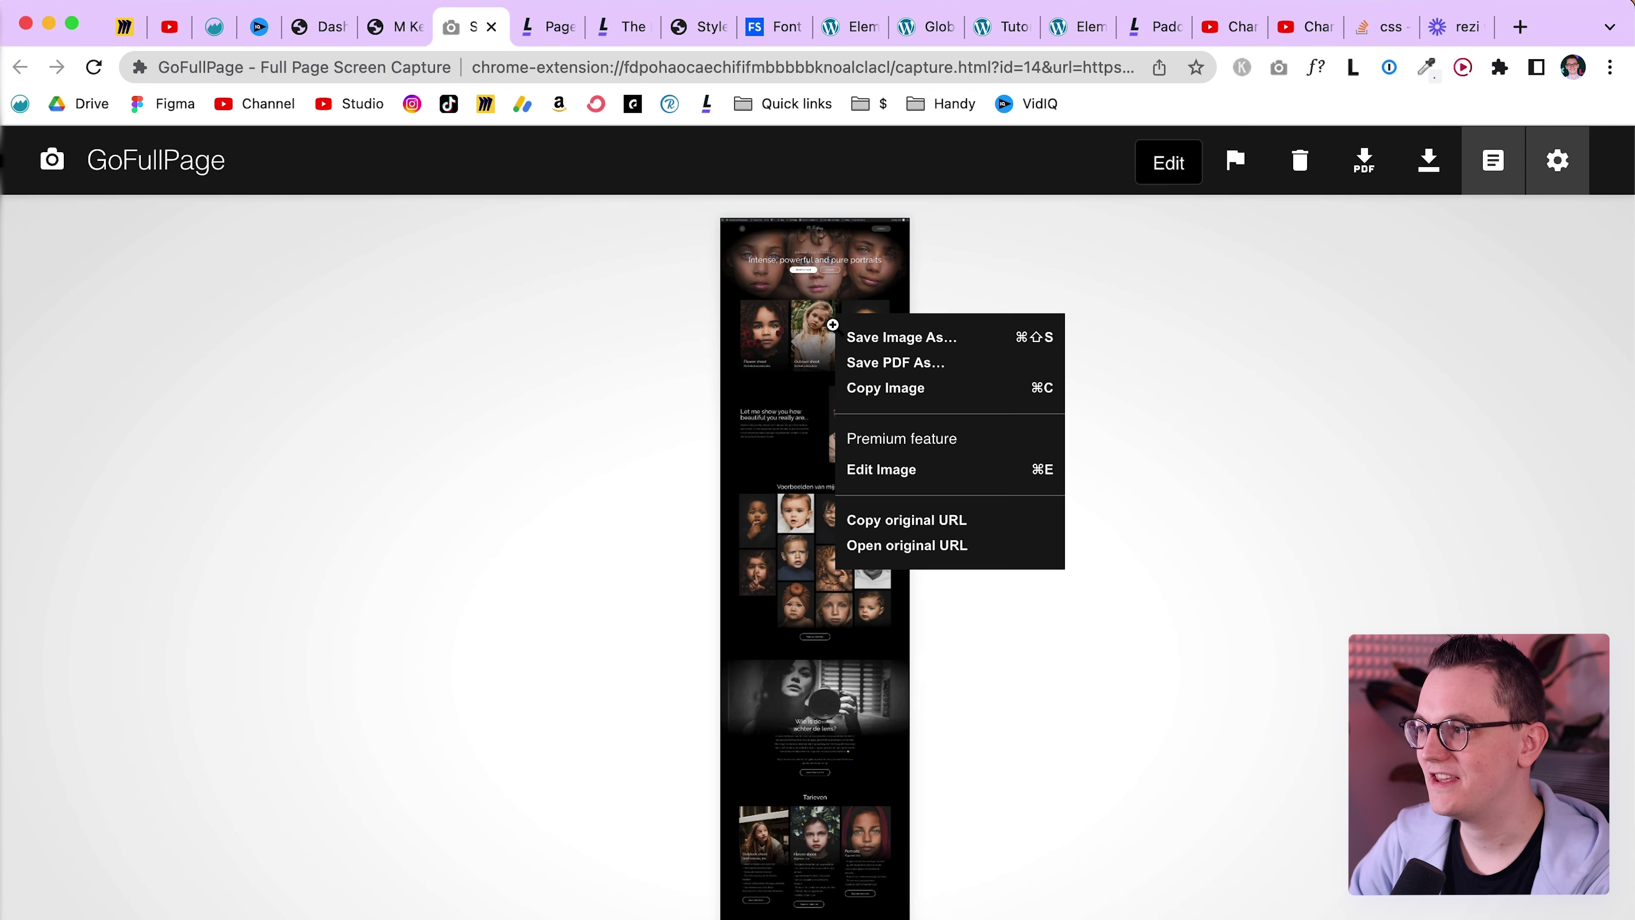
{"action": "left_click", "coordinate": [928, 338]}
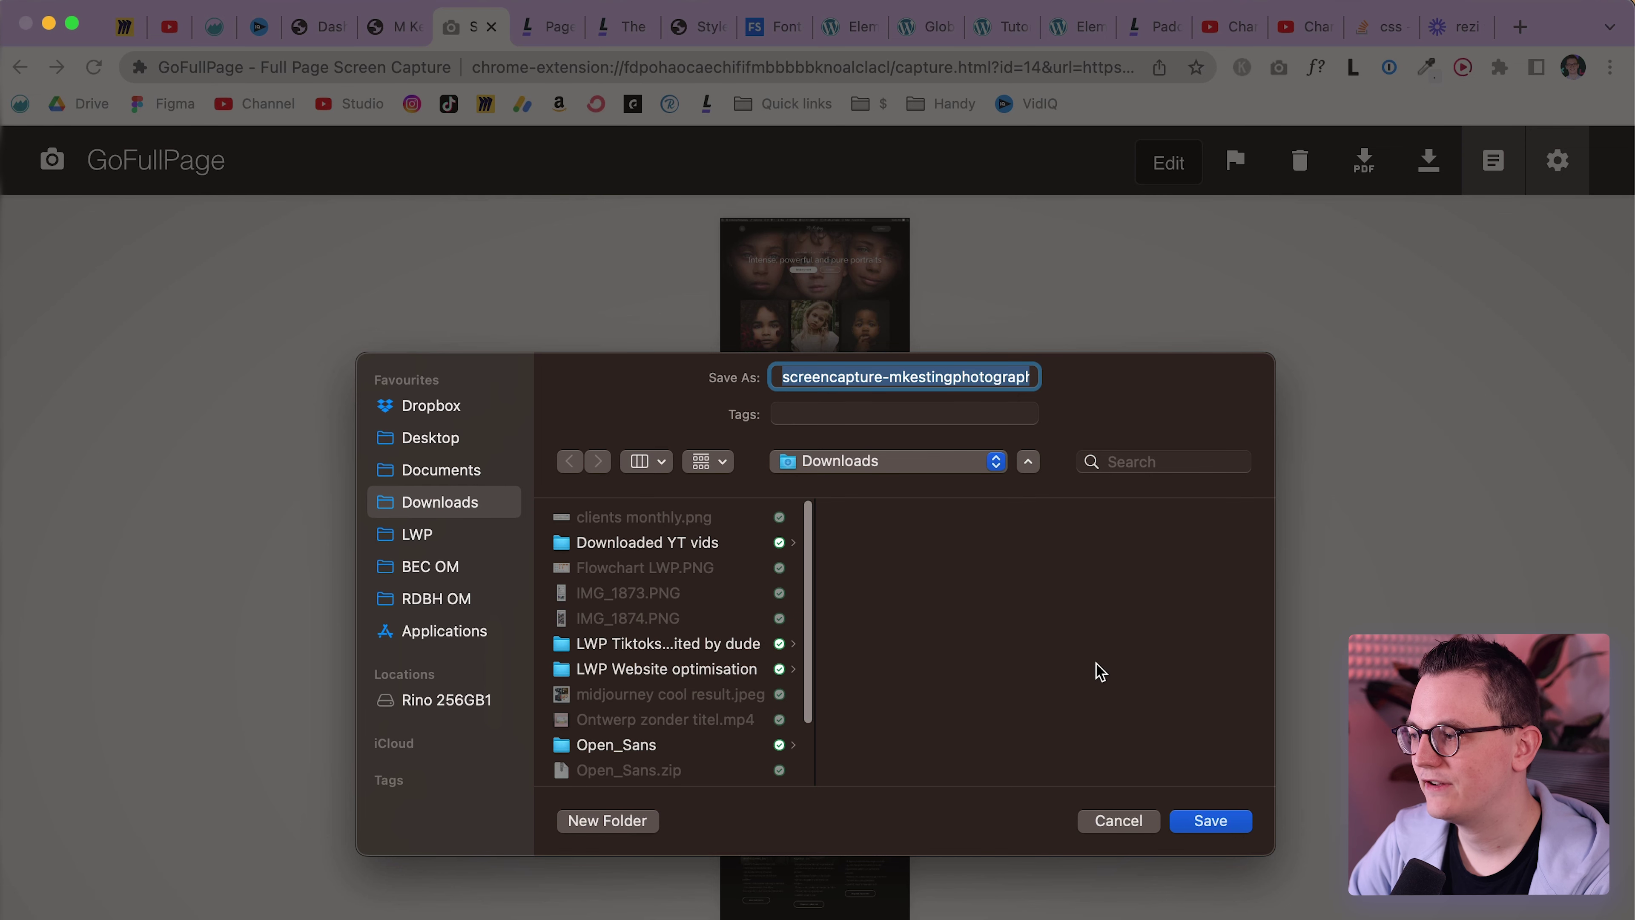
{"action": "left_click", "coordinate": [1210, 822]}
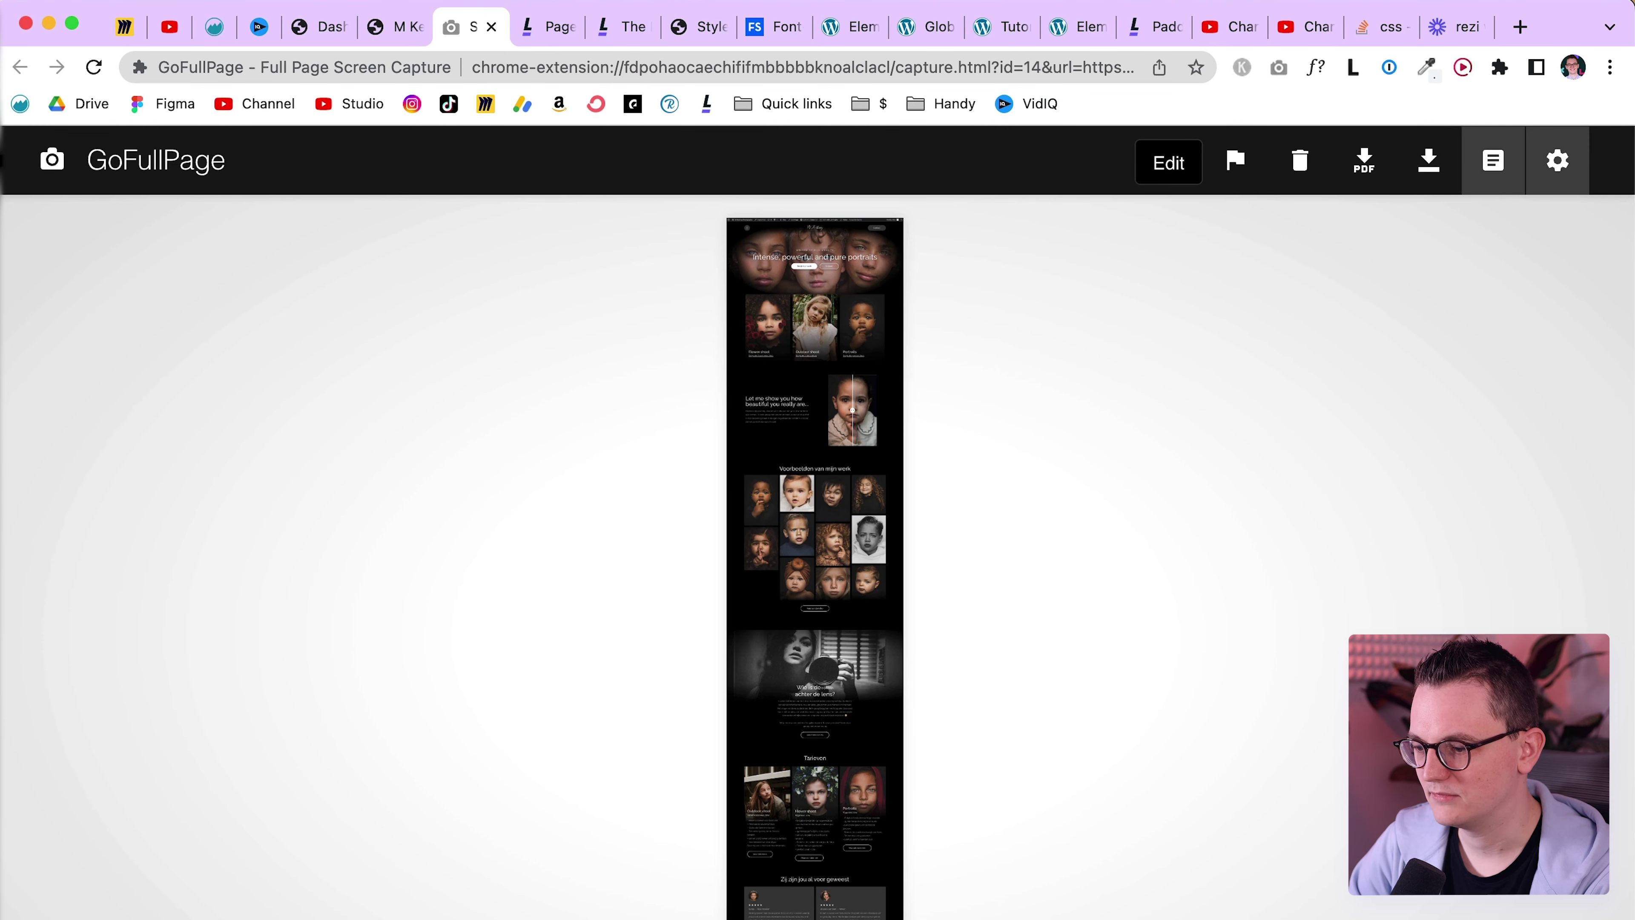
{"action": "right_click", "coordinate": [811, 498]}
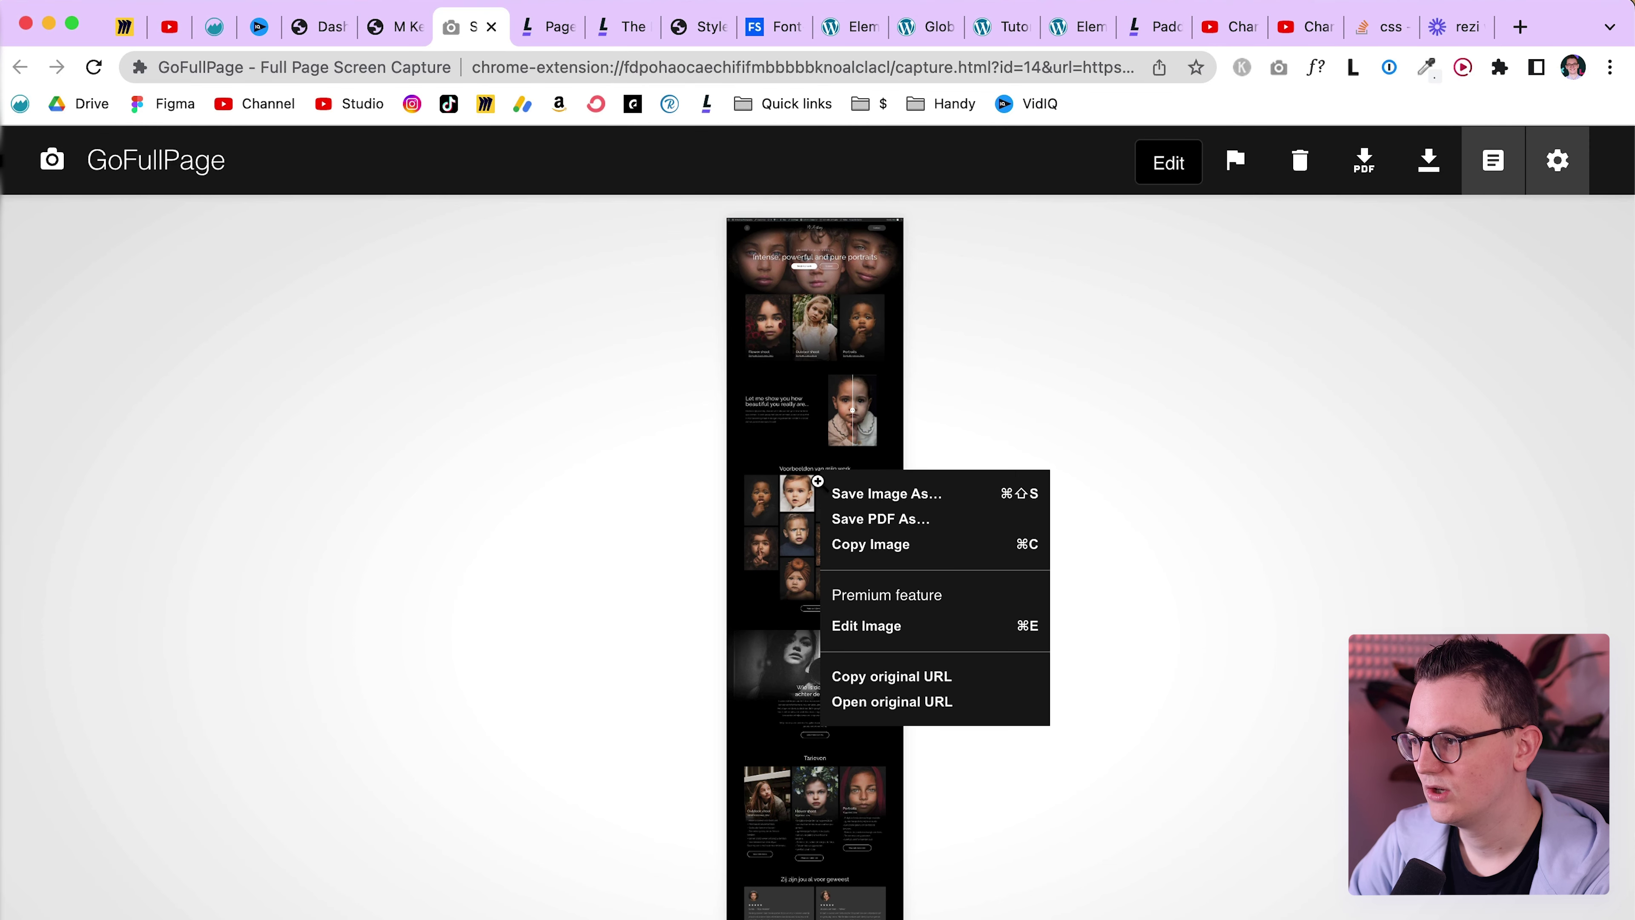
{"action": "left_click", "coordinate": [892, 549]}
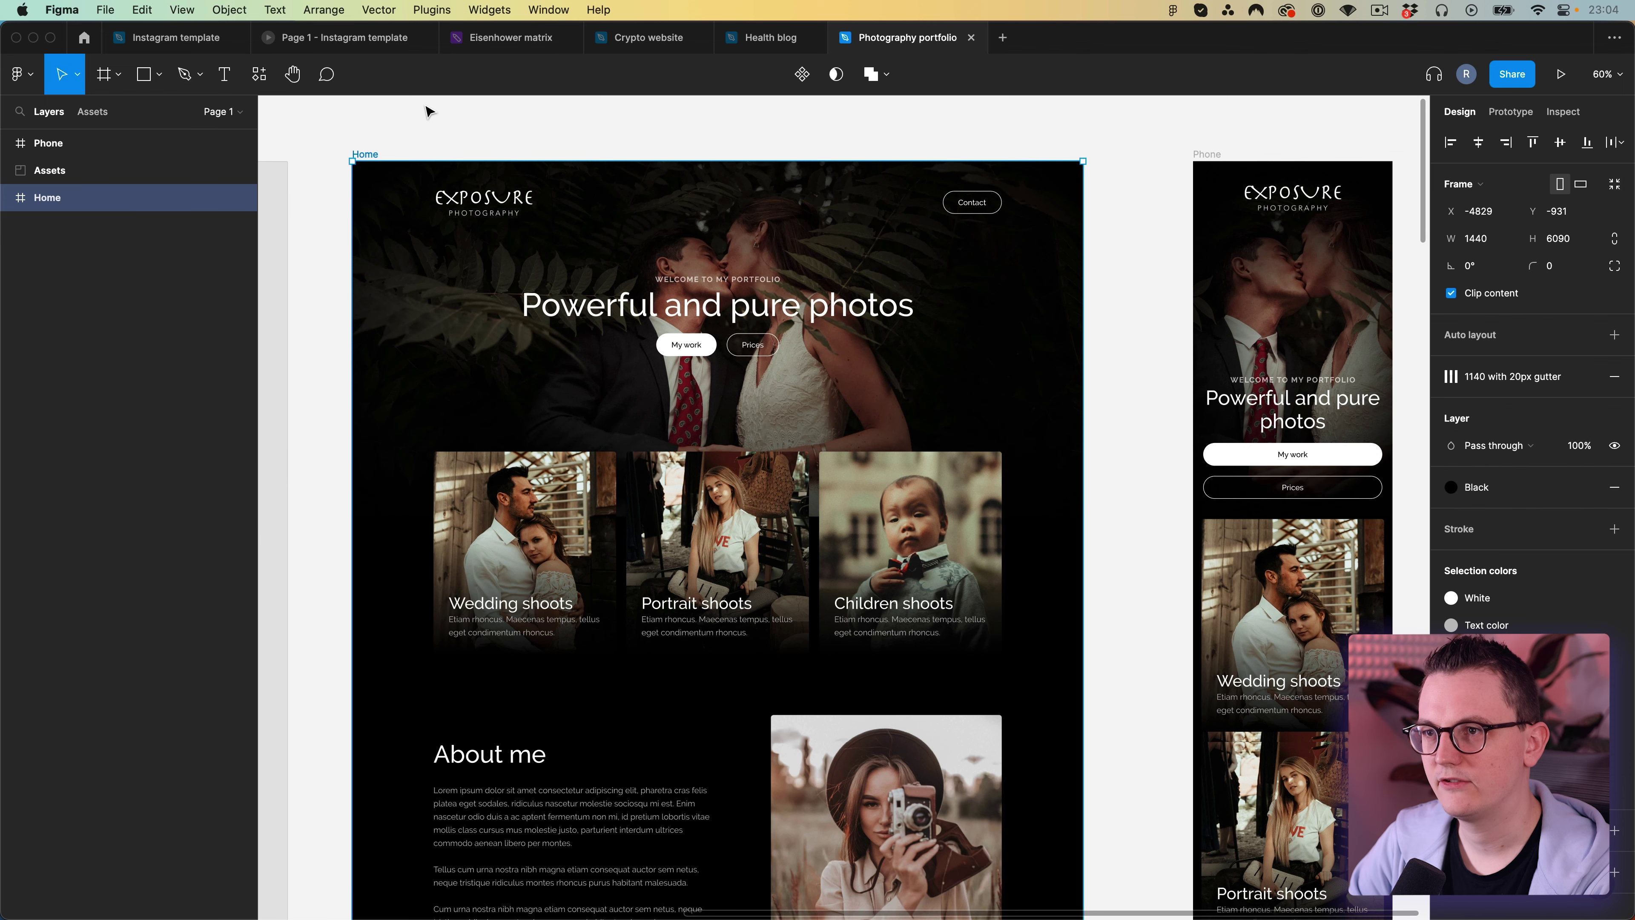
Paste the desktop screenshot into Figma's Instagram template file and place it on the canvas beside the Instagram post - 1 frame.
{"action": "key", "text": "ctrl+Tab"}
{"action": "scroll", "coordinate": [577, 412], "scroll_direction": "right", "scroll_amount": 3}
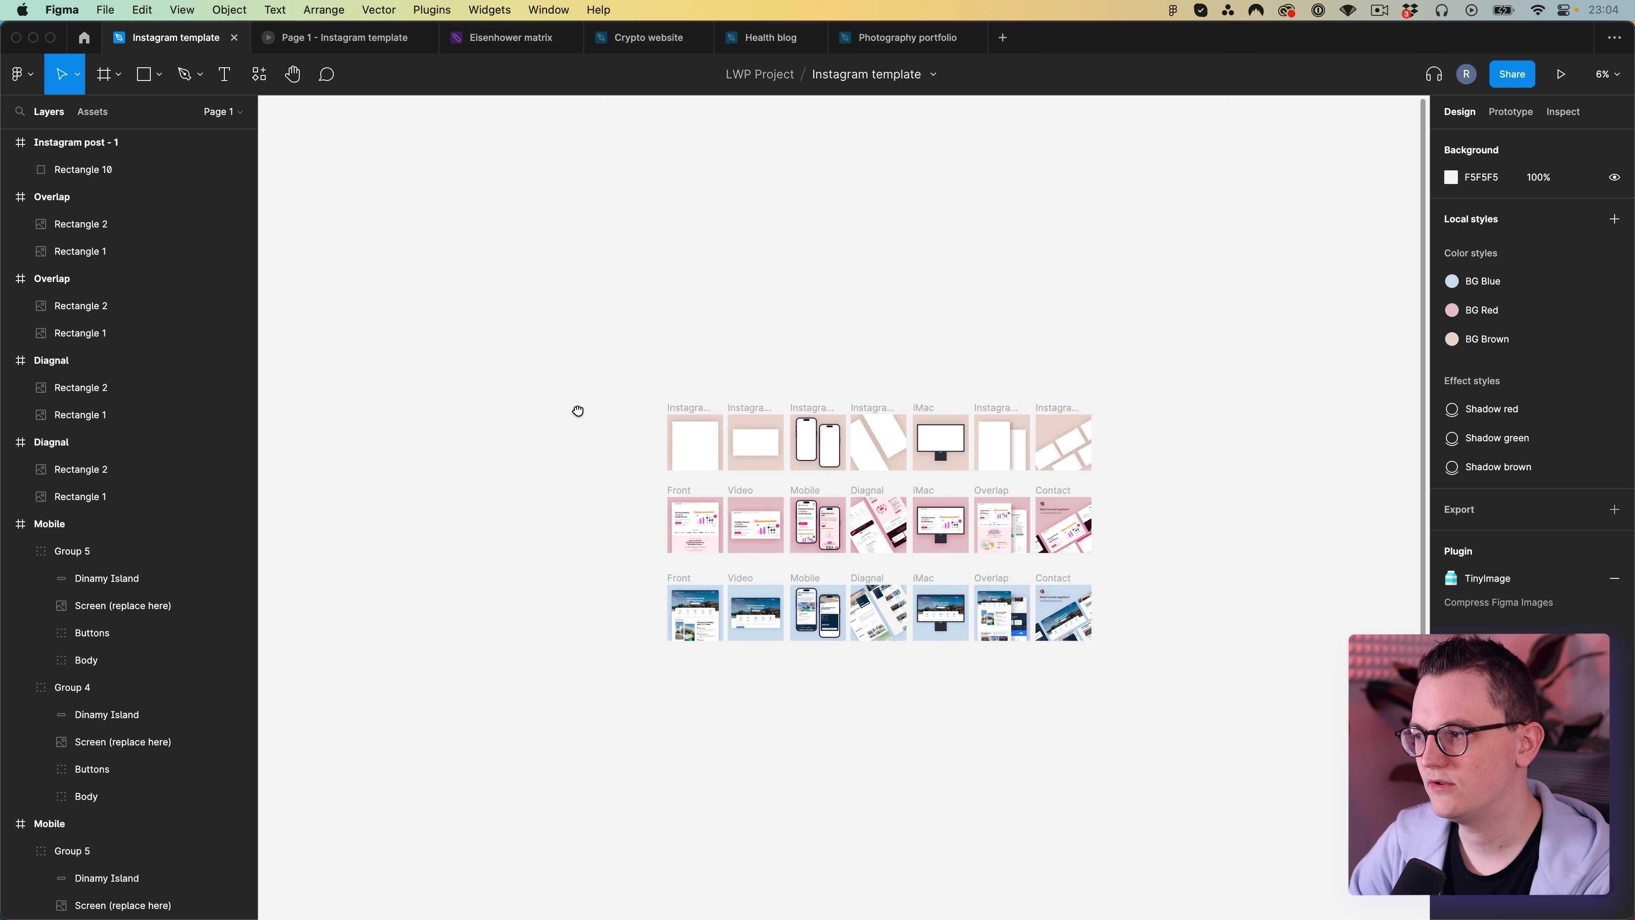
{"action": "left_click", "coordinate": [941, 412]}
{"action": "key", "text": "super+v"}
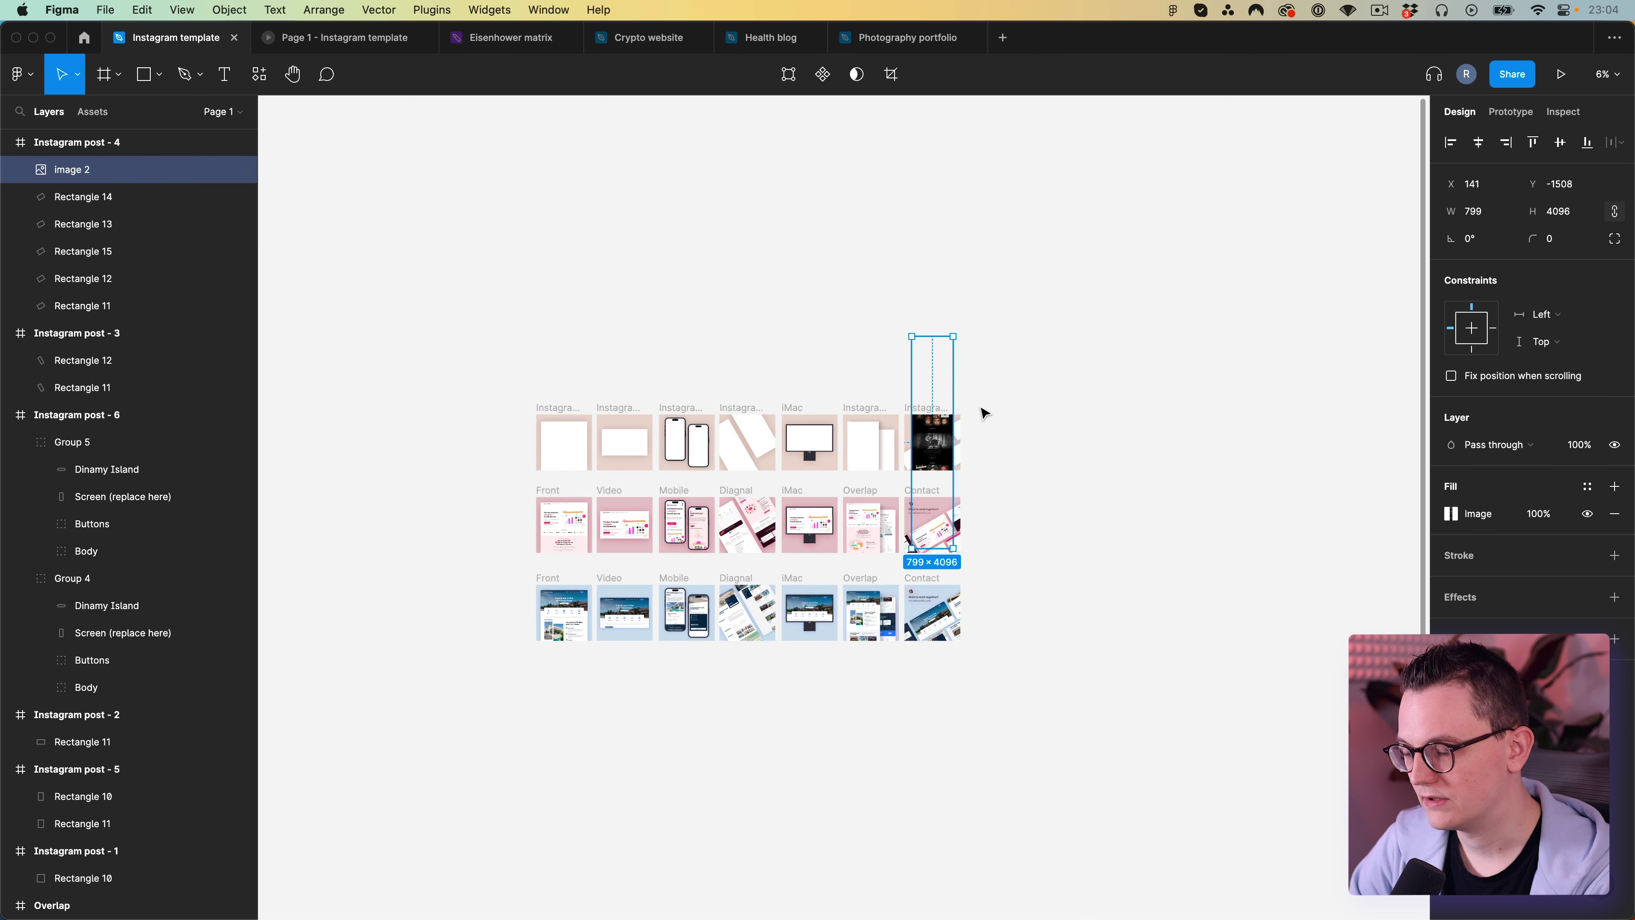
{"action": "left_click_drag", "start_coordinate": [938, 445], "coordinate": [502, 500]}
{"action": "scroll", "coordinate": [501, 499], "scroll_direction": "up", "scroll_amount": 5}
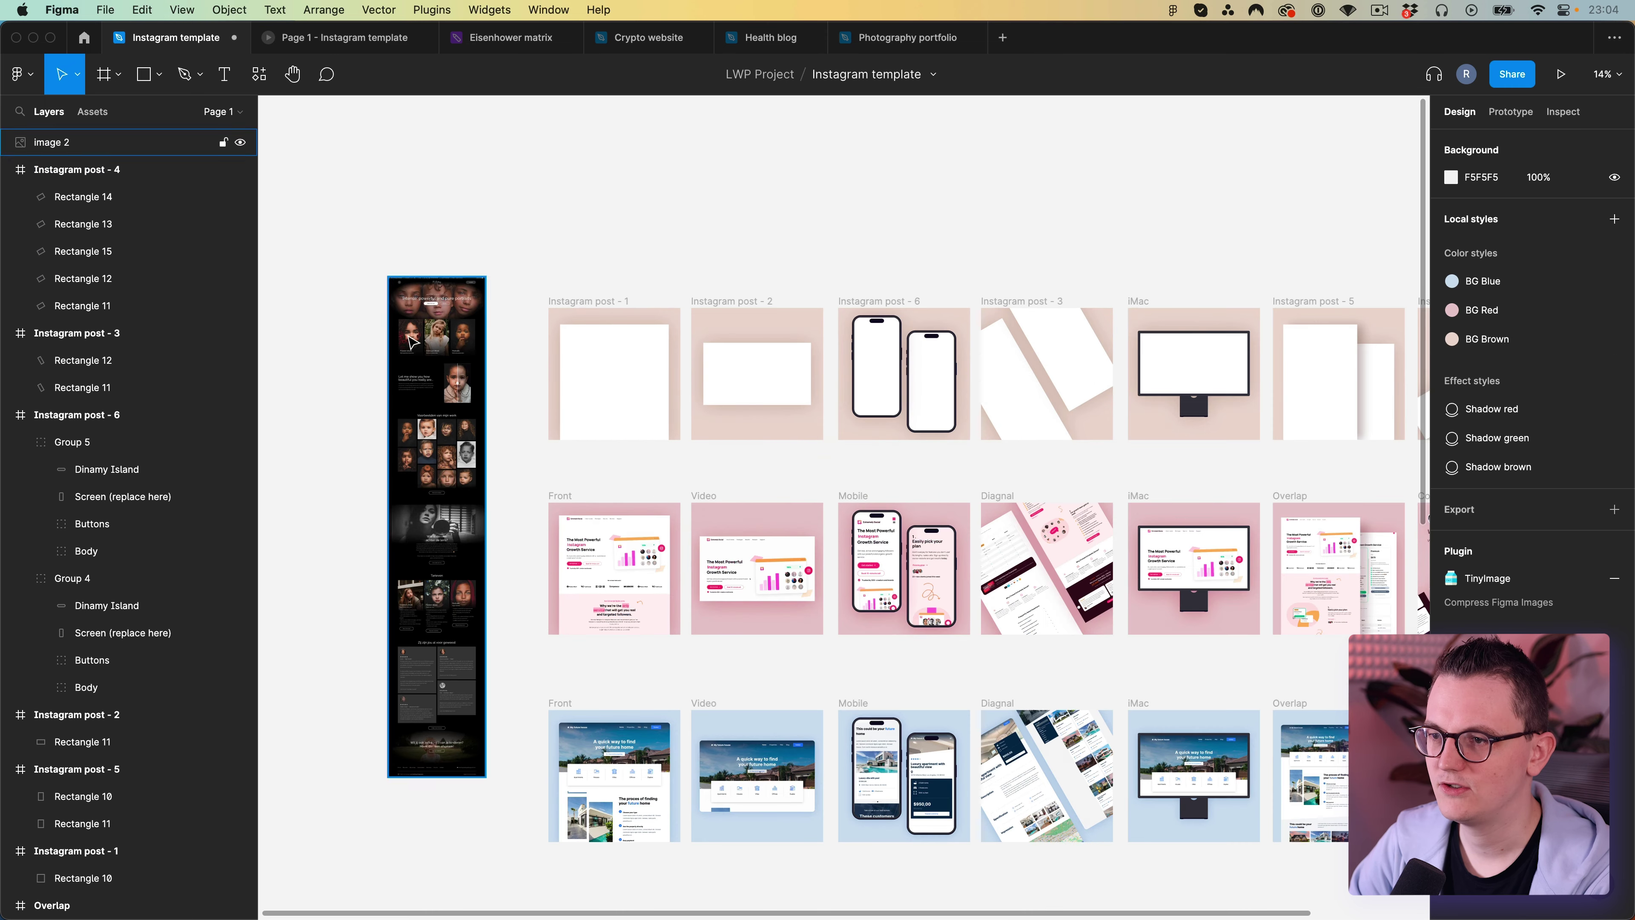
{"action": "left_click_drag", "start_coordinate": [422, 365], "coordinate": [423, 364]}
{"action": "left_click", "coordinate": [376, 365]}
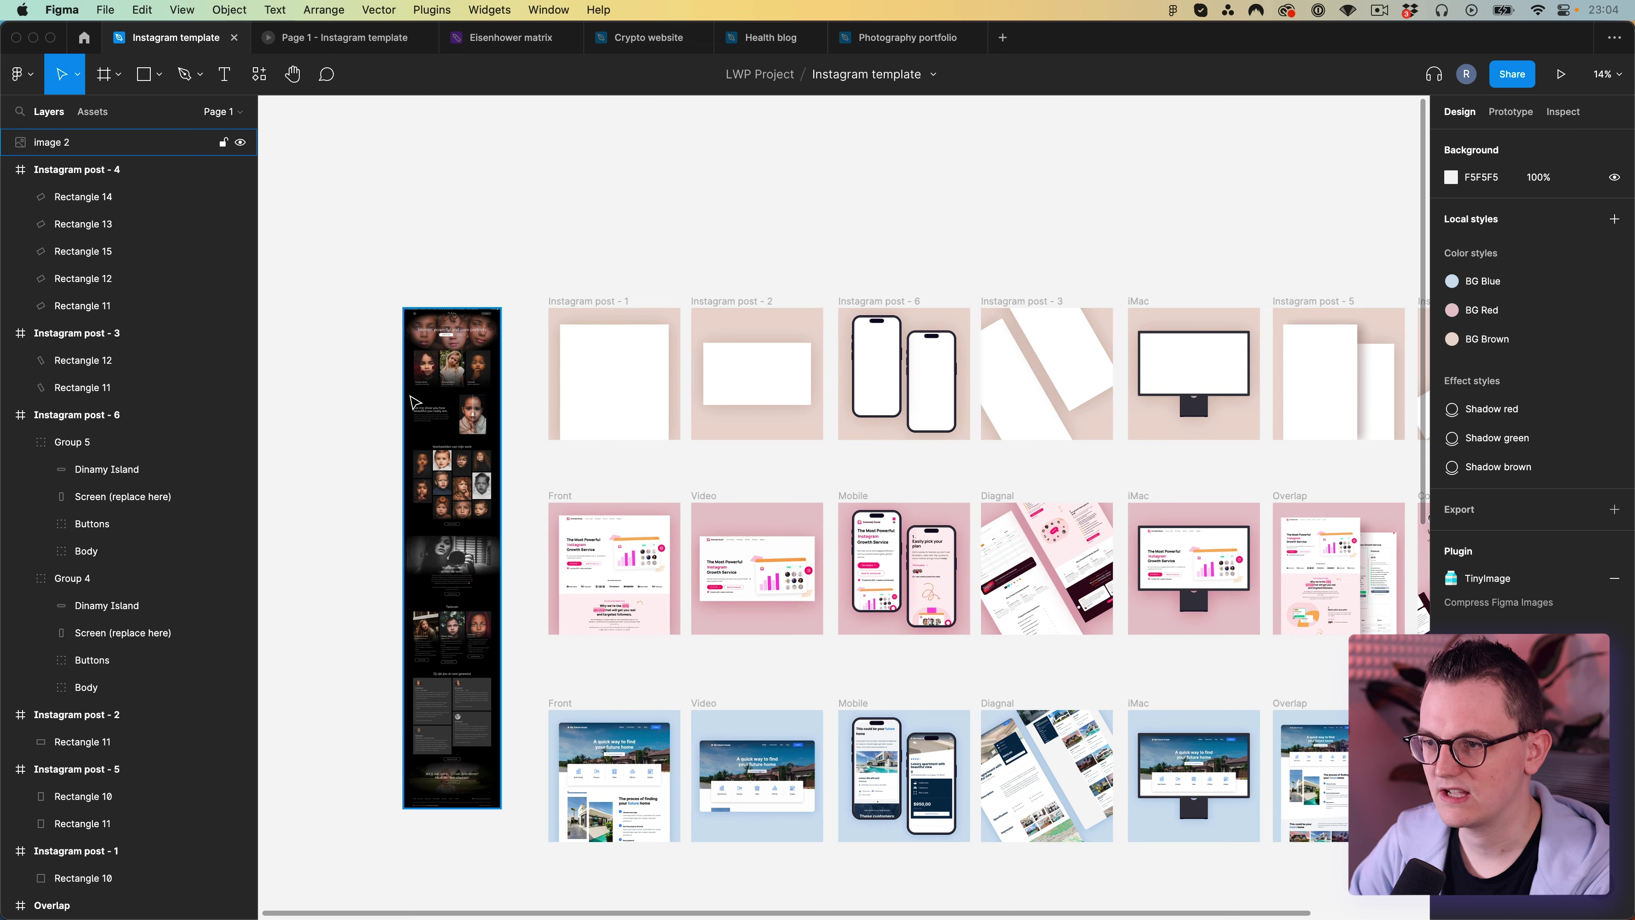
Switch to Chrome, go to the top of the mkestingphotography.com homepage and open the developer tools.
{"action": "key", "text": "super+Tab"}
{"action": "left_click", "coordinate": [786, 43]}
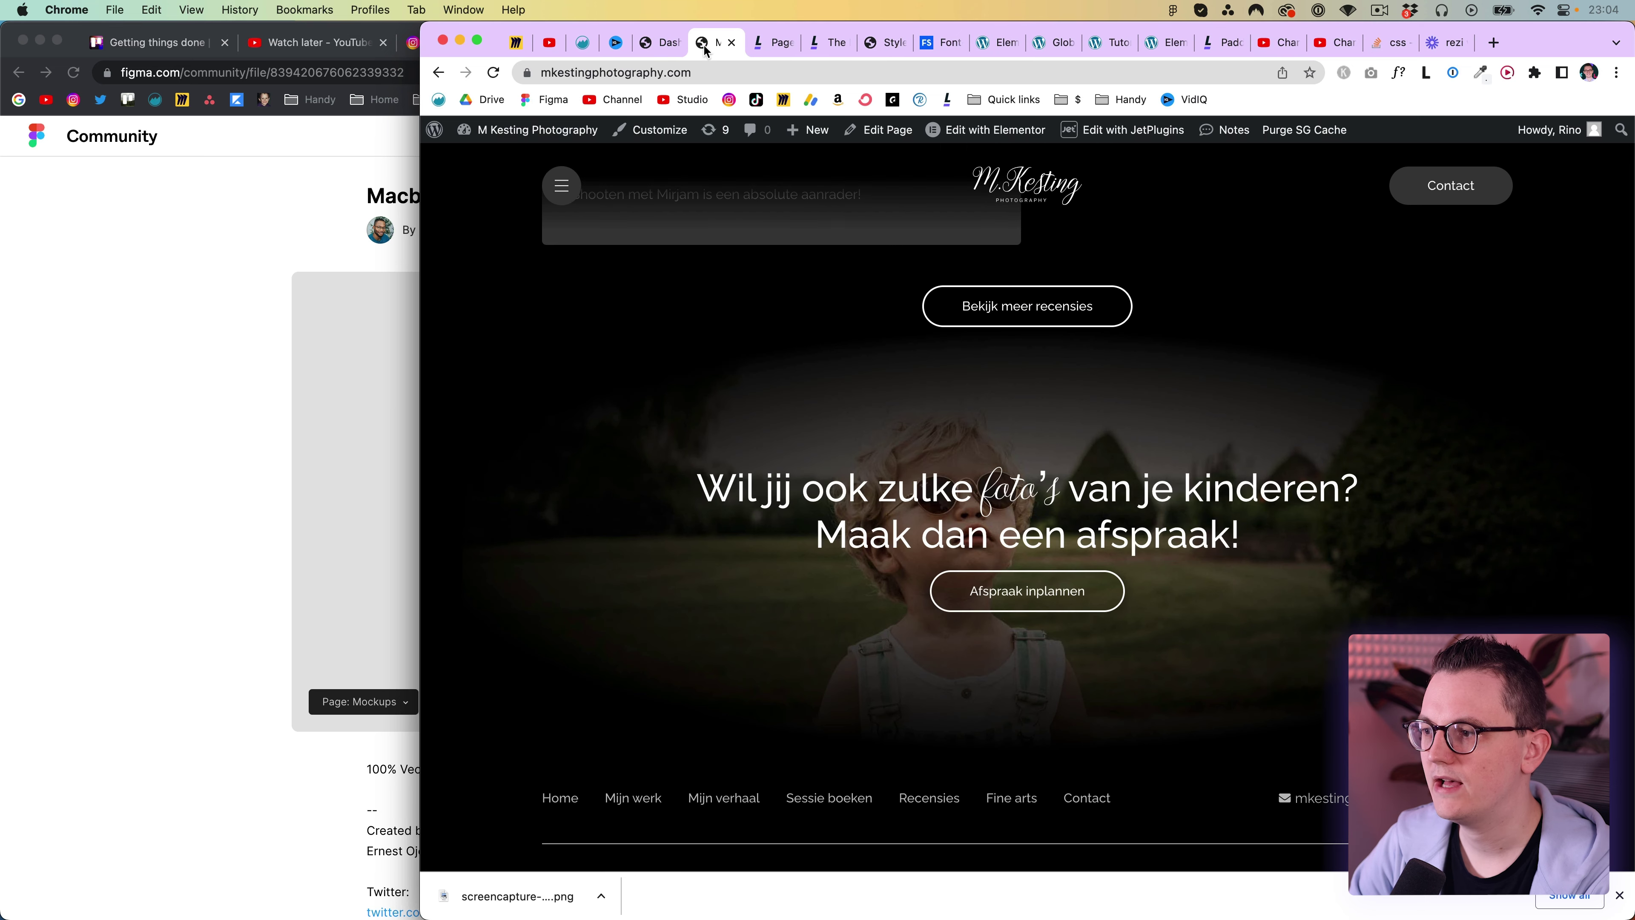
{"action": "scroll", "coordinate": [587, 468], "scroll_direction": "up", "scroll_amount": 20}
{"action": "right_click", "coordinate": [488, 380]}
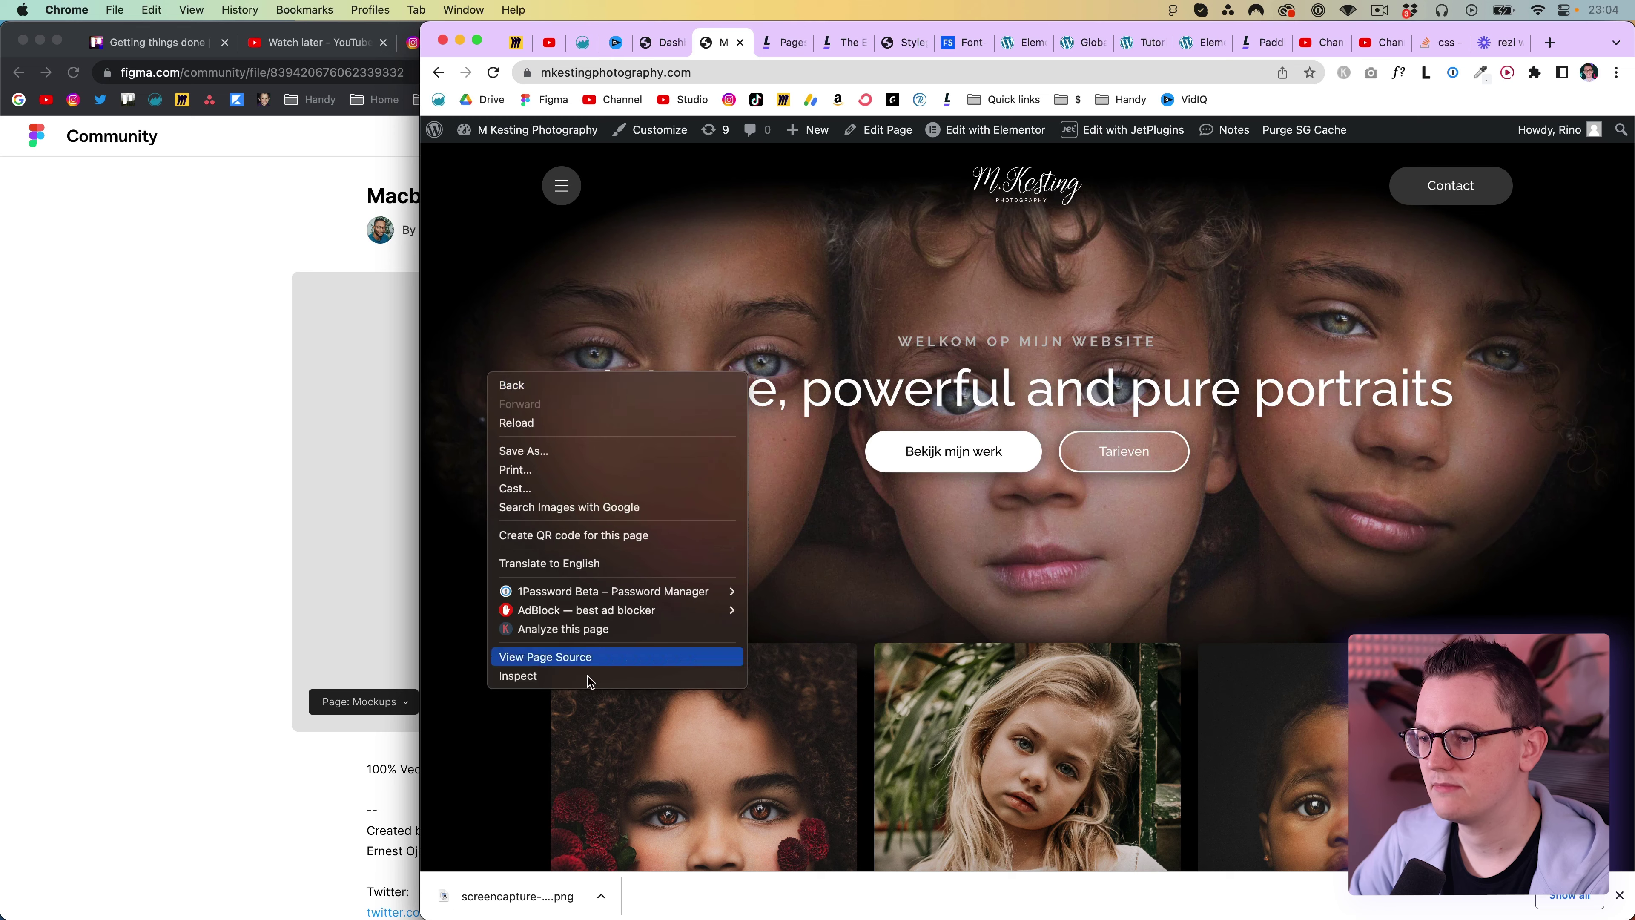
{"action": "left_click", "coordinate": [580, 679]}
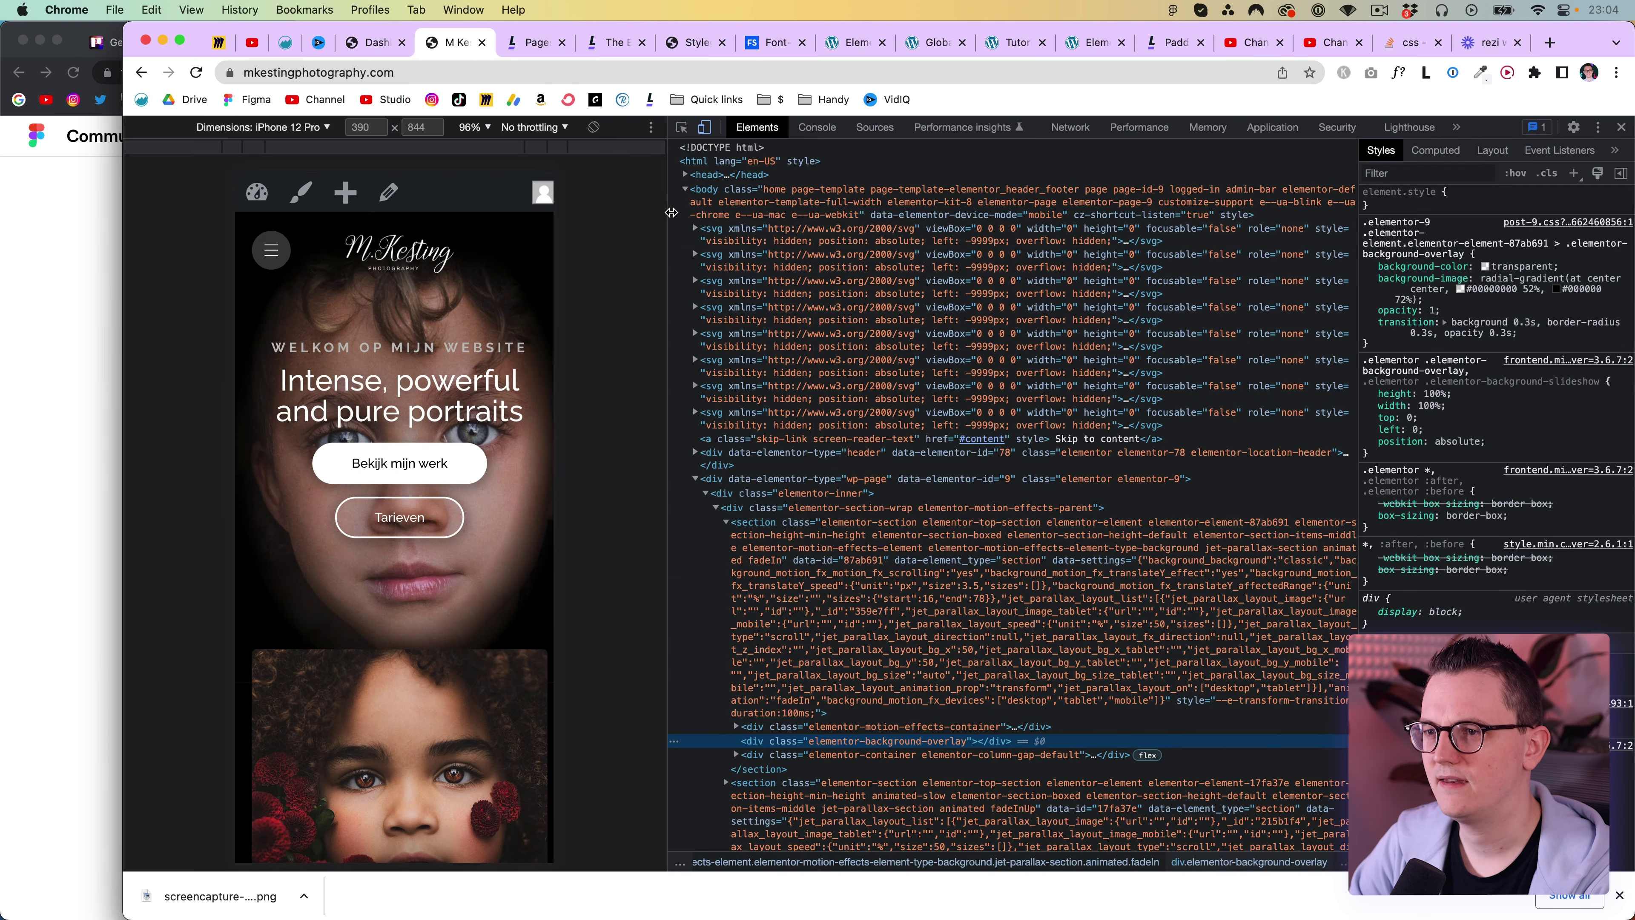
Widen the mobile preview area and review the device choices, keeping iPhone 12 Pro.
{"action": "left_click_drag", "start_coordinate": [672, 212], "coordinate": [764, 213]}
{"action": "left_click", "coordinate": [311, 127]}
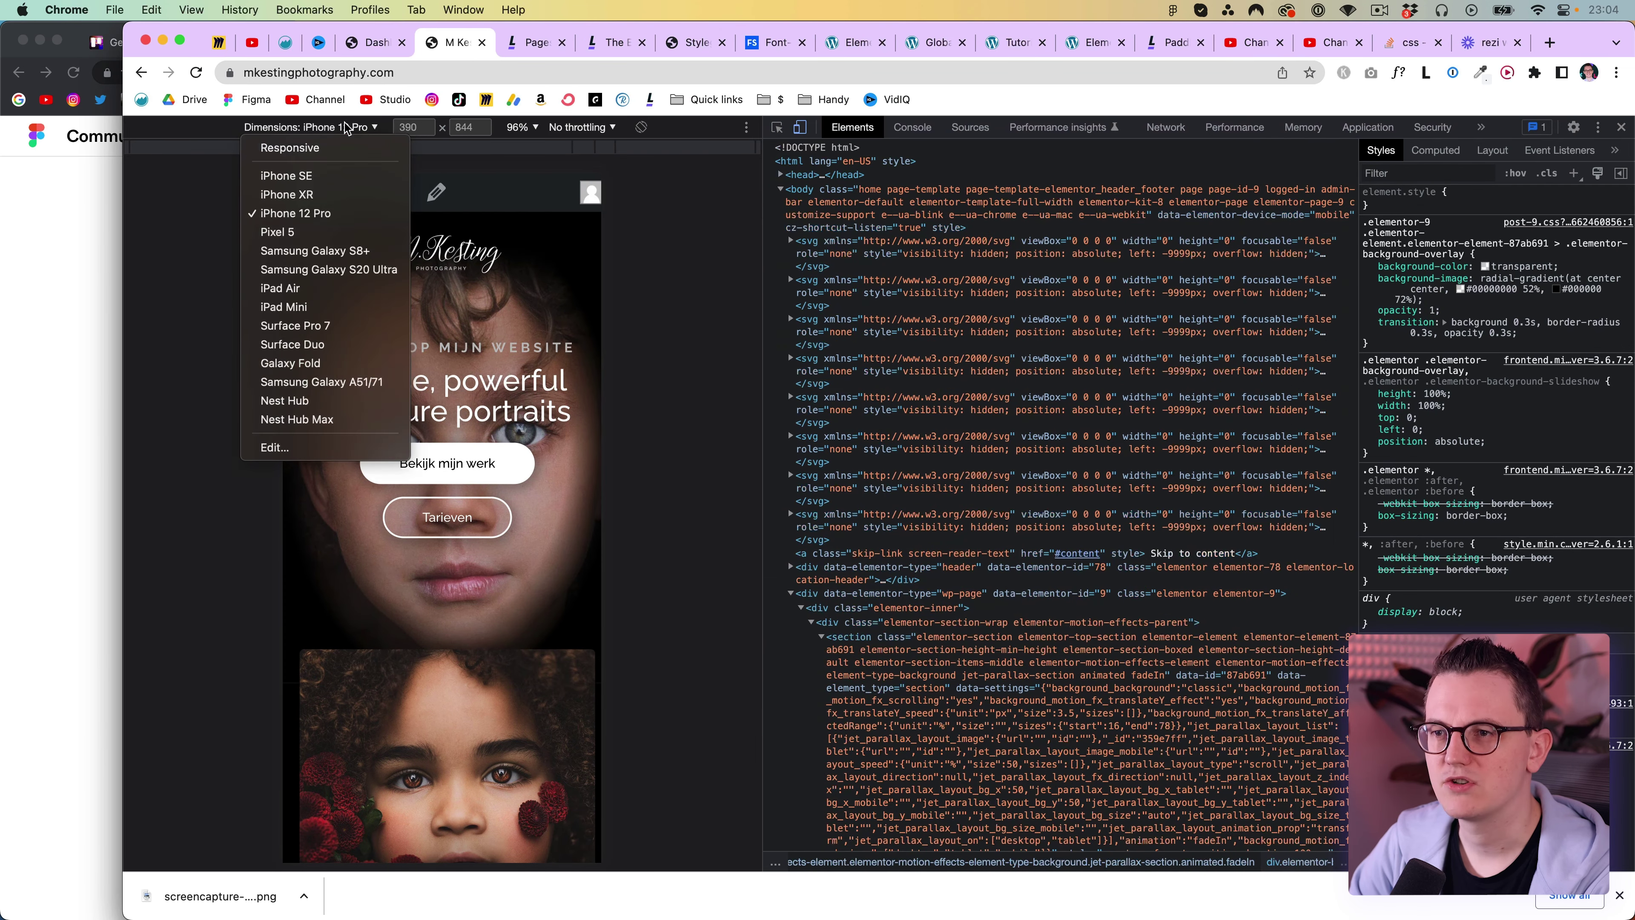
{"action": "left_click", "coordinate": [221, 214]}
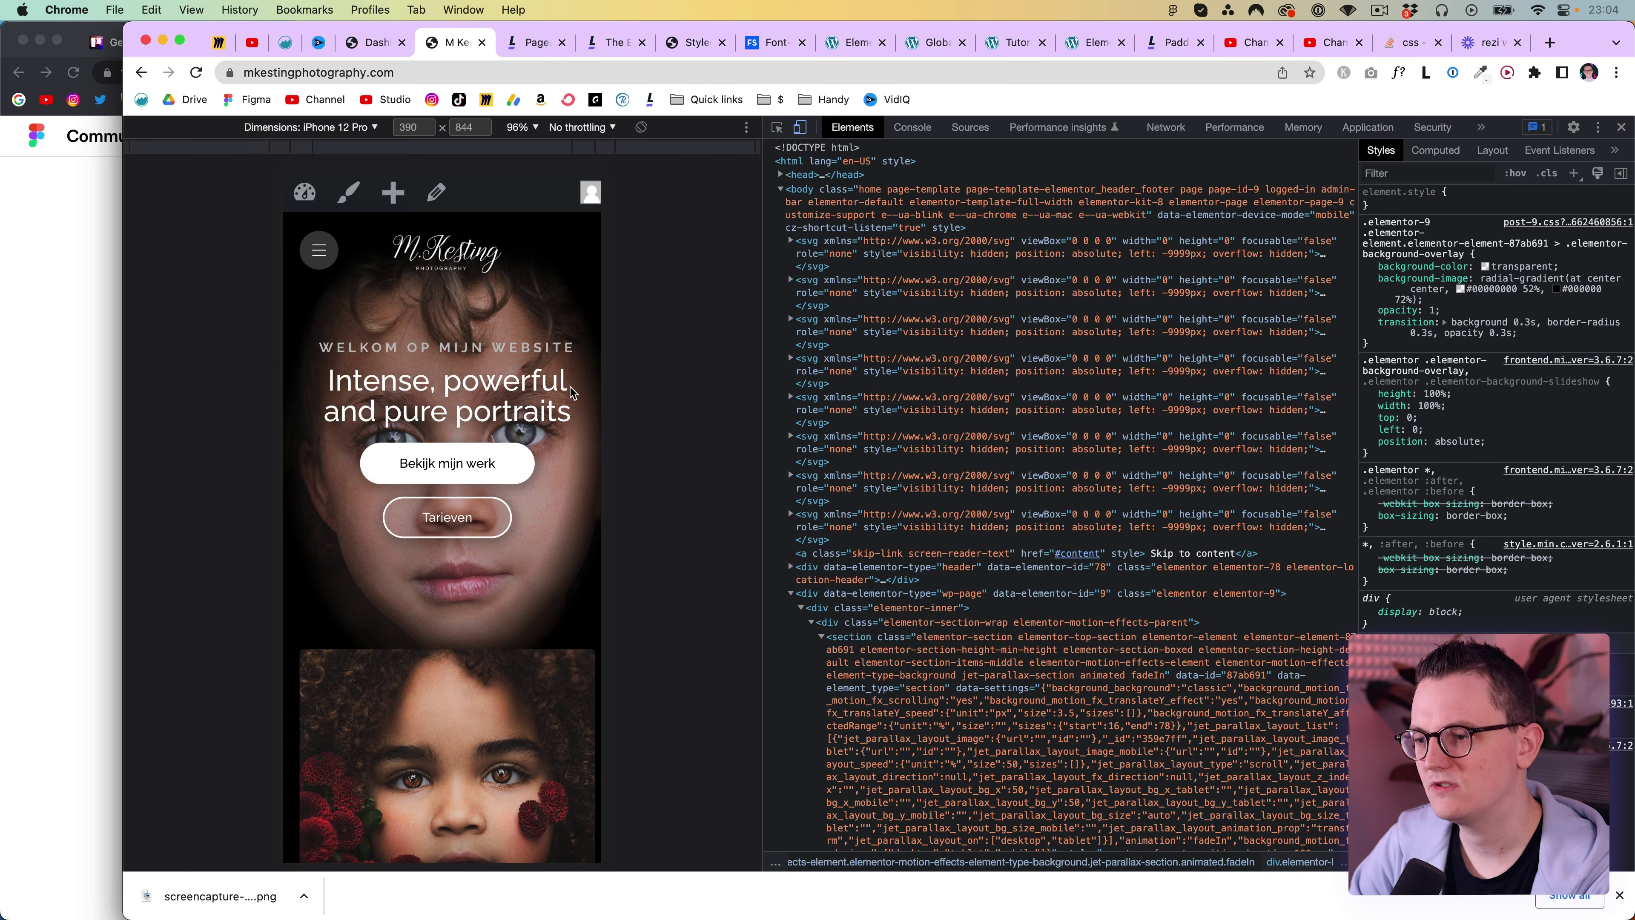
Turn the mobile device preview off and on again and restore the developer tools' side docking.
{"action": "left_click", "coordinate": [801, 128]}
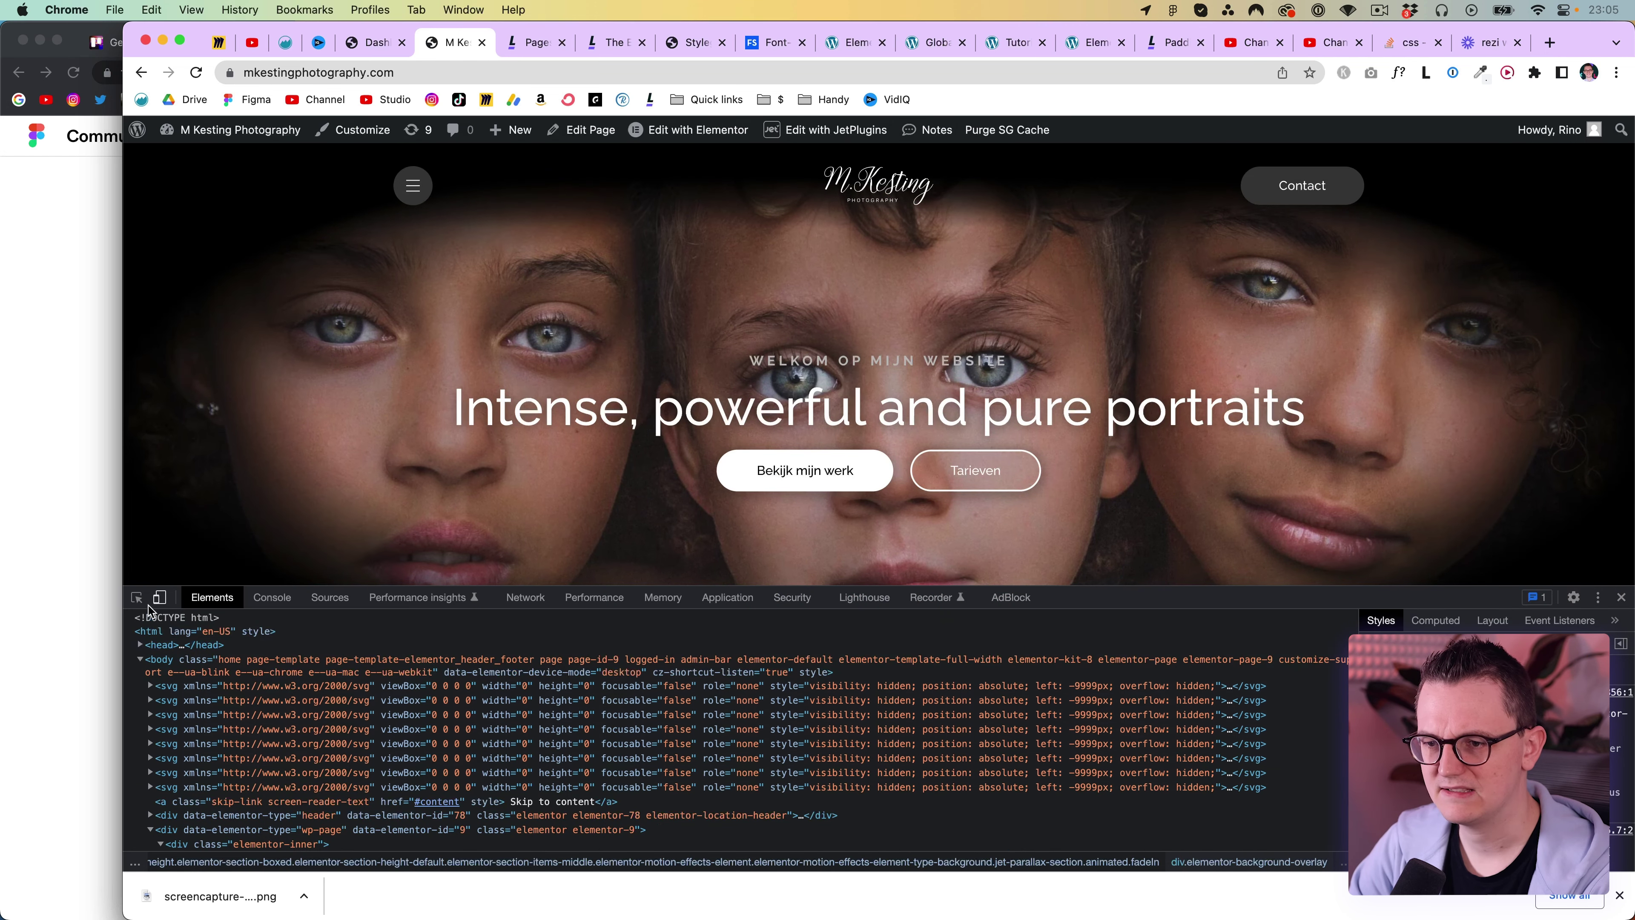
{"action": "left_click", "coordinate": [160, 599]}
{"action": "left_click", "coordinate": [1598, 597]}
{"action": "left_click", "coordinate": [1616, 626]}
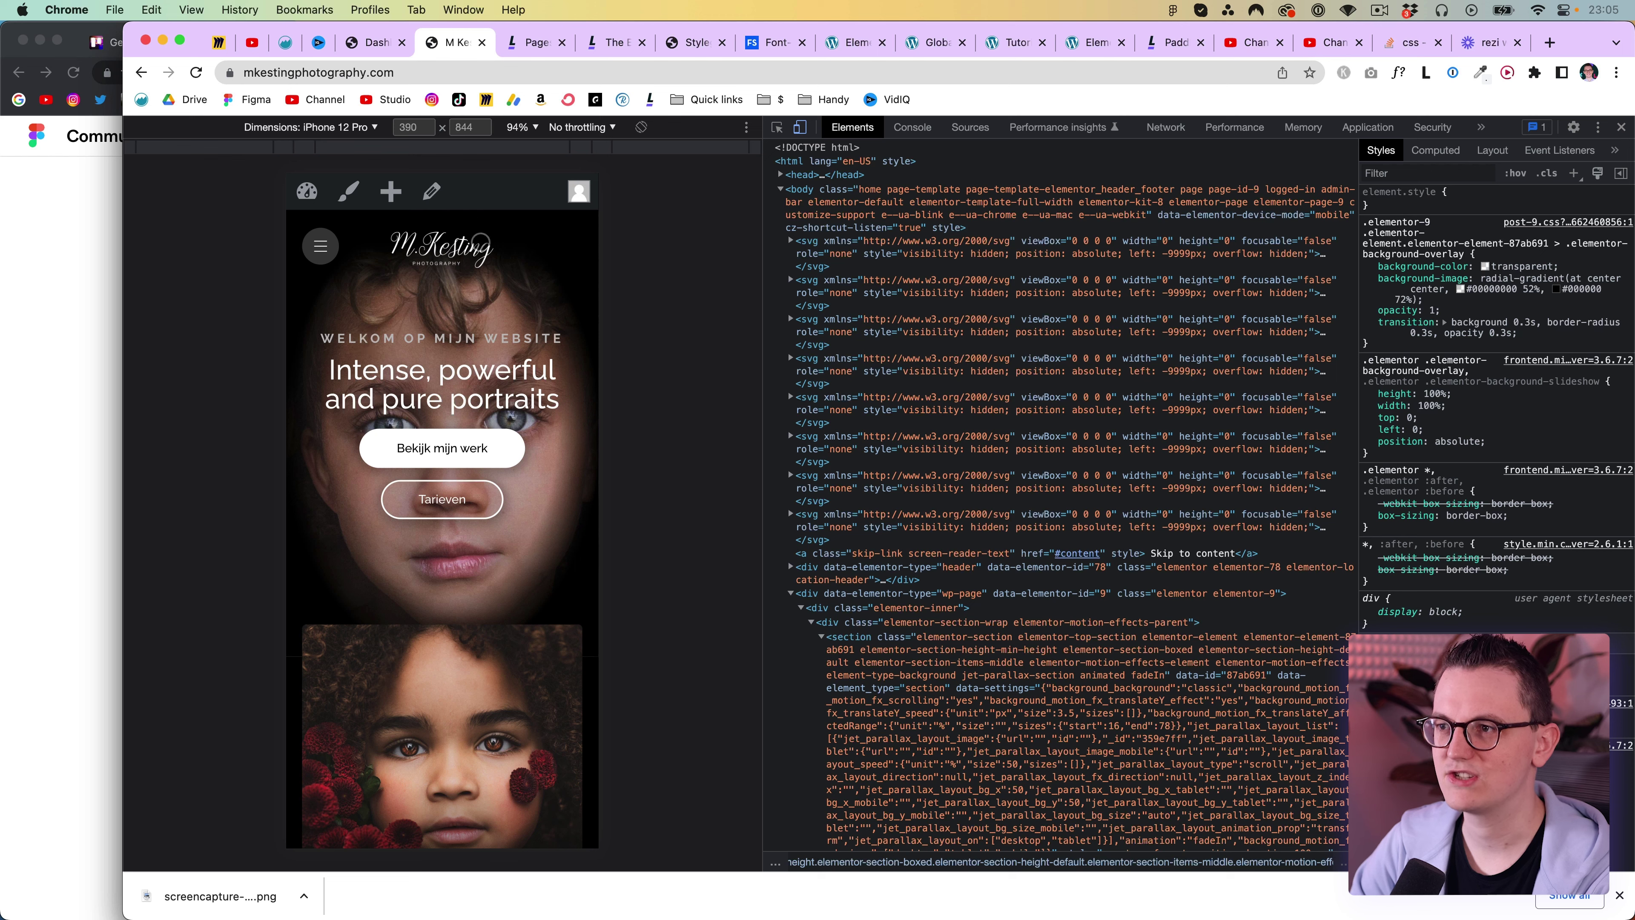
Capture a full-page screenshot of the iPhone 12 Pro view with GoFullPage and copy the image.
{"action": "left_click", "coordinate": [1372, 73]}
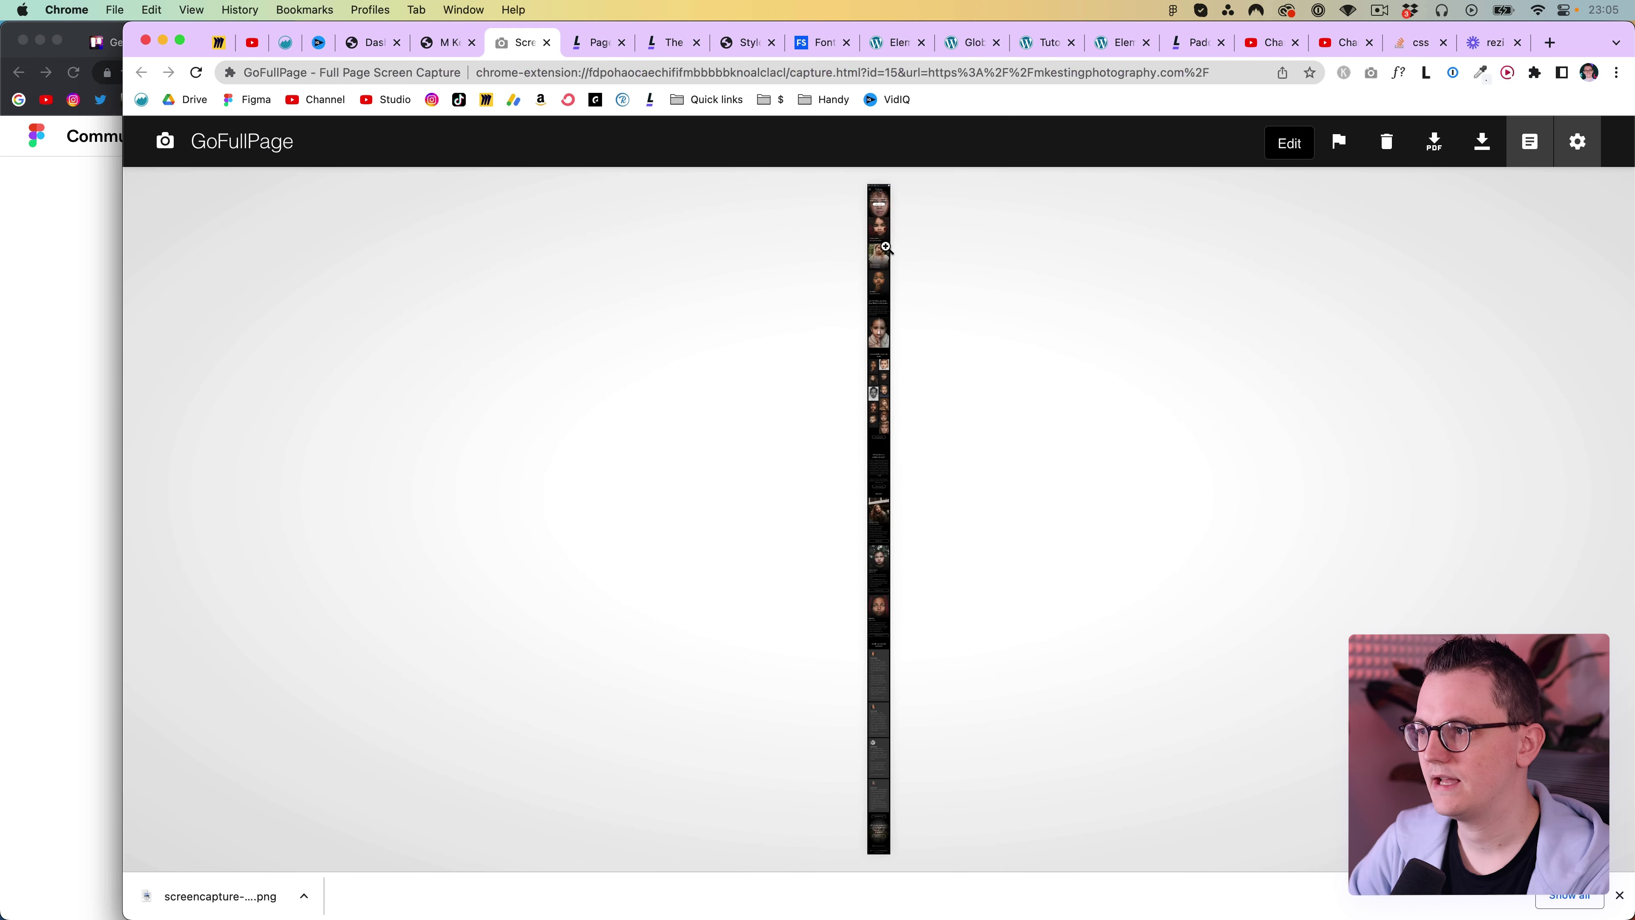
{"action": "right_click", "coordinate": [879, 244]}
{"action": "left_click", "coordinate": [938, 291]}
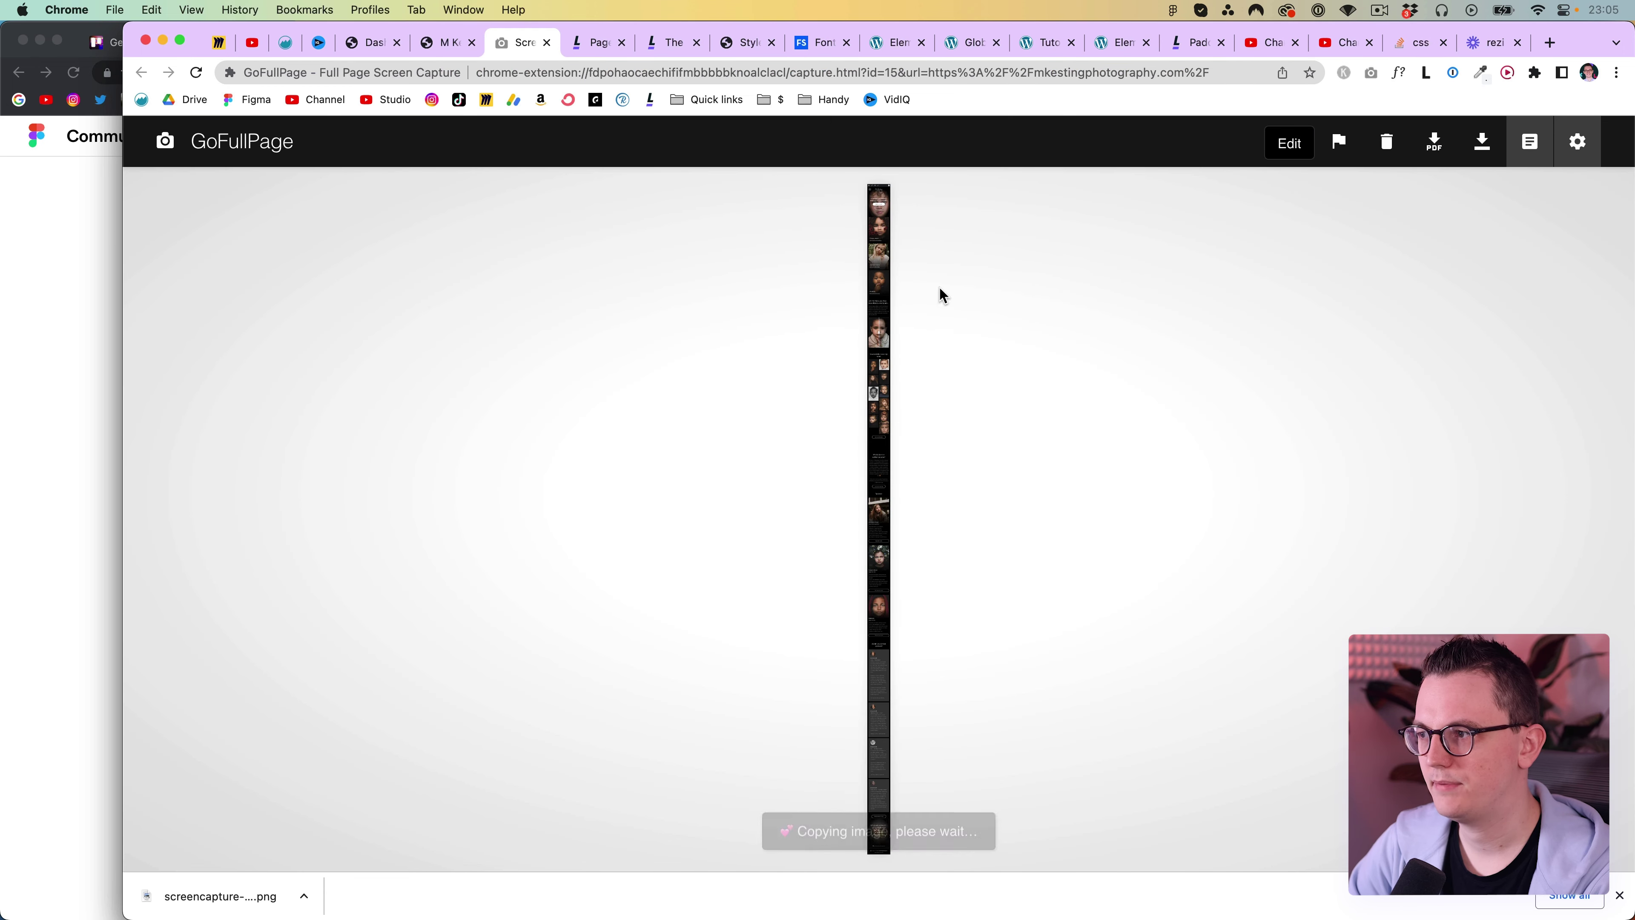
Paste the mobile screenshot into Figma's Instagram template file and place it right beside the desktop screenshot, aligned at their upper edges.
{"action": "key", "text": "super+Tab"}
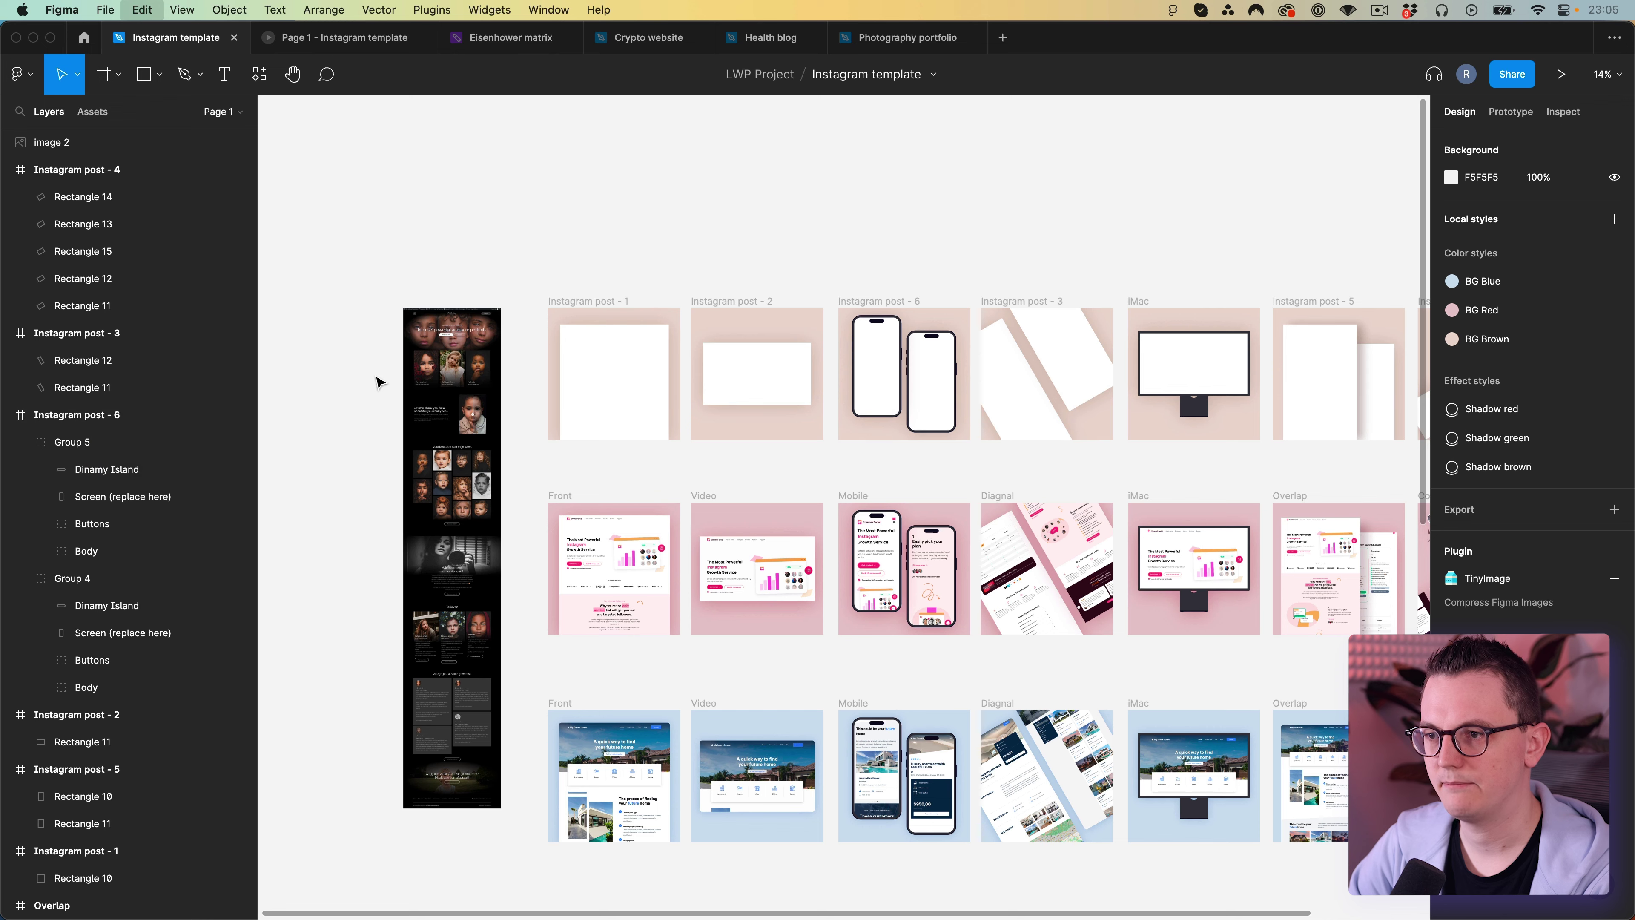
{"action": "key", "text": "super+v"}
{"action": "left_click_drag", "start_coordinate": [844, 515], "coordinate": [388, 516]}
{"action": "left_click", "coordinate": [365, 339]}
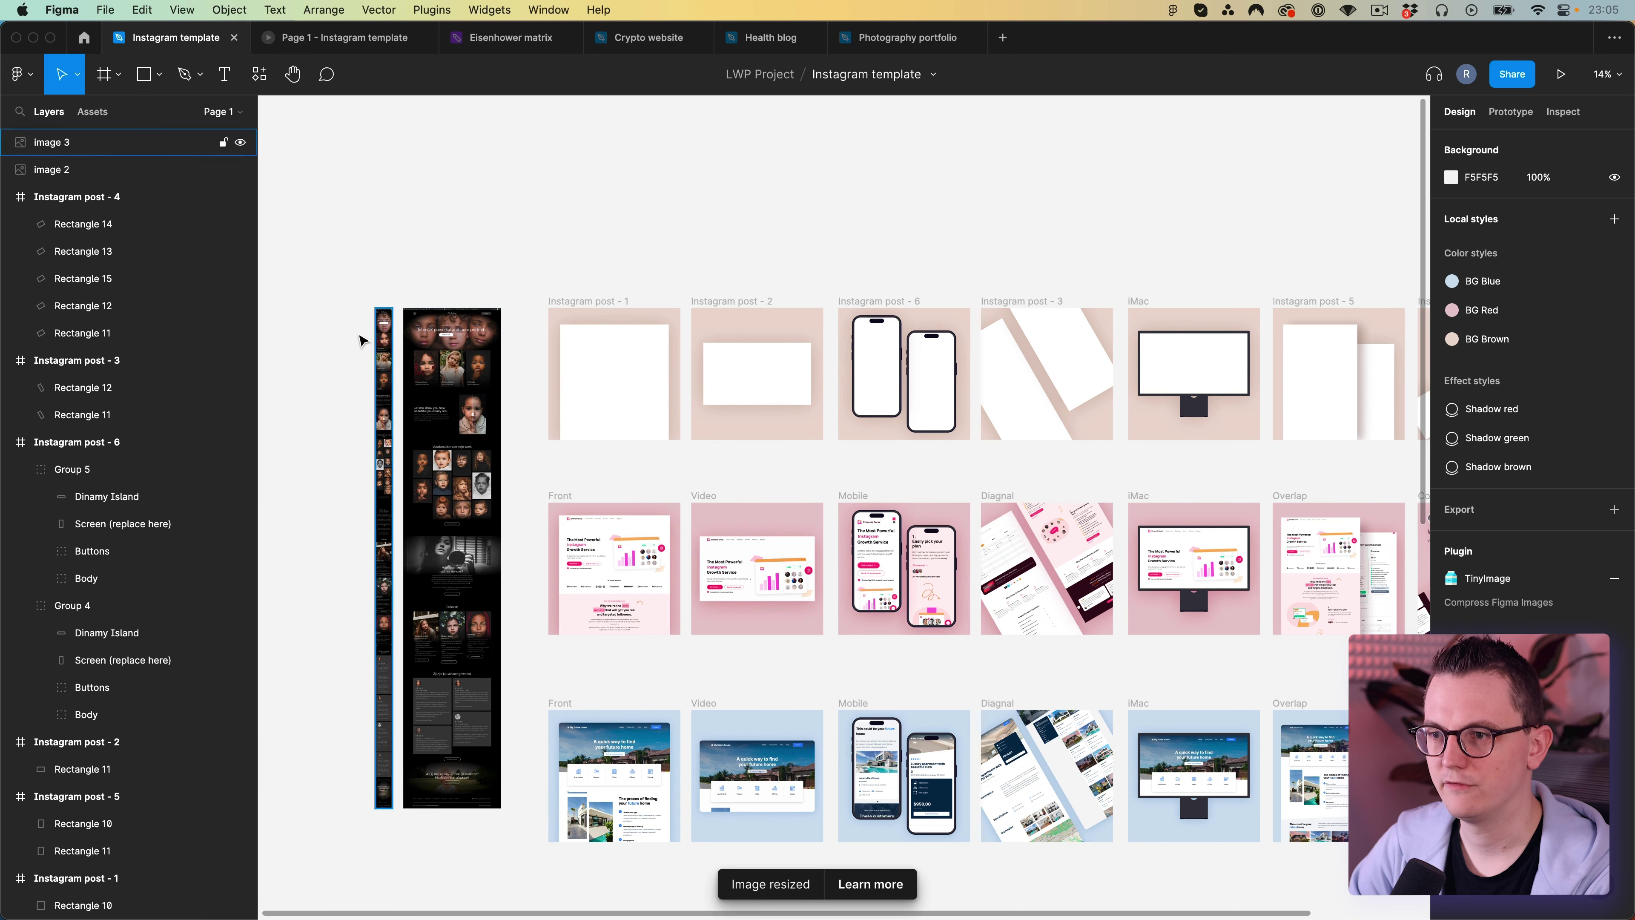
{"action": "scroll", "coordinate": [373, 364], "scroll_direction": "up", "scroll_amount": 10}
{"action": "scroll", "coordinate": [423, 380], "scroll_direction": "up", "scroll_amount": 10}
{"action": "left_click_drag", "start_coordinate": [393, 373], "coordinate": [509, 374]}
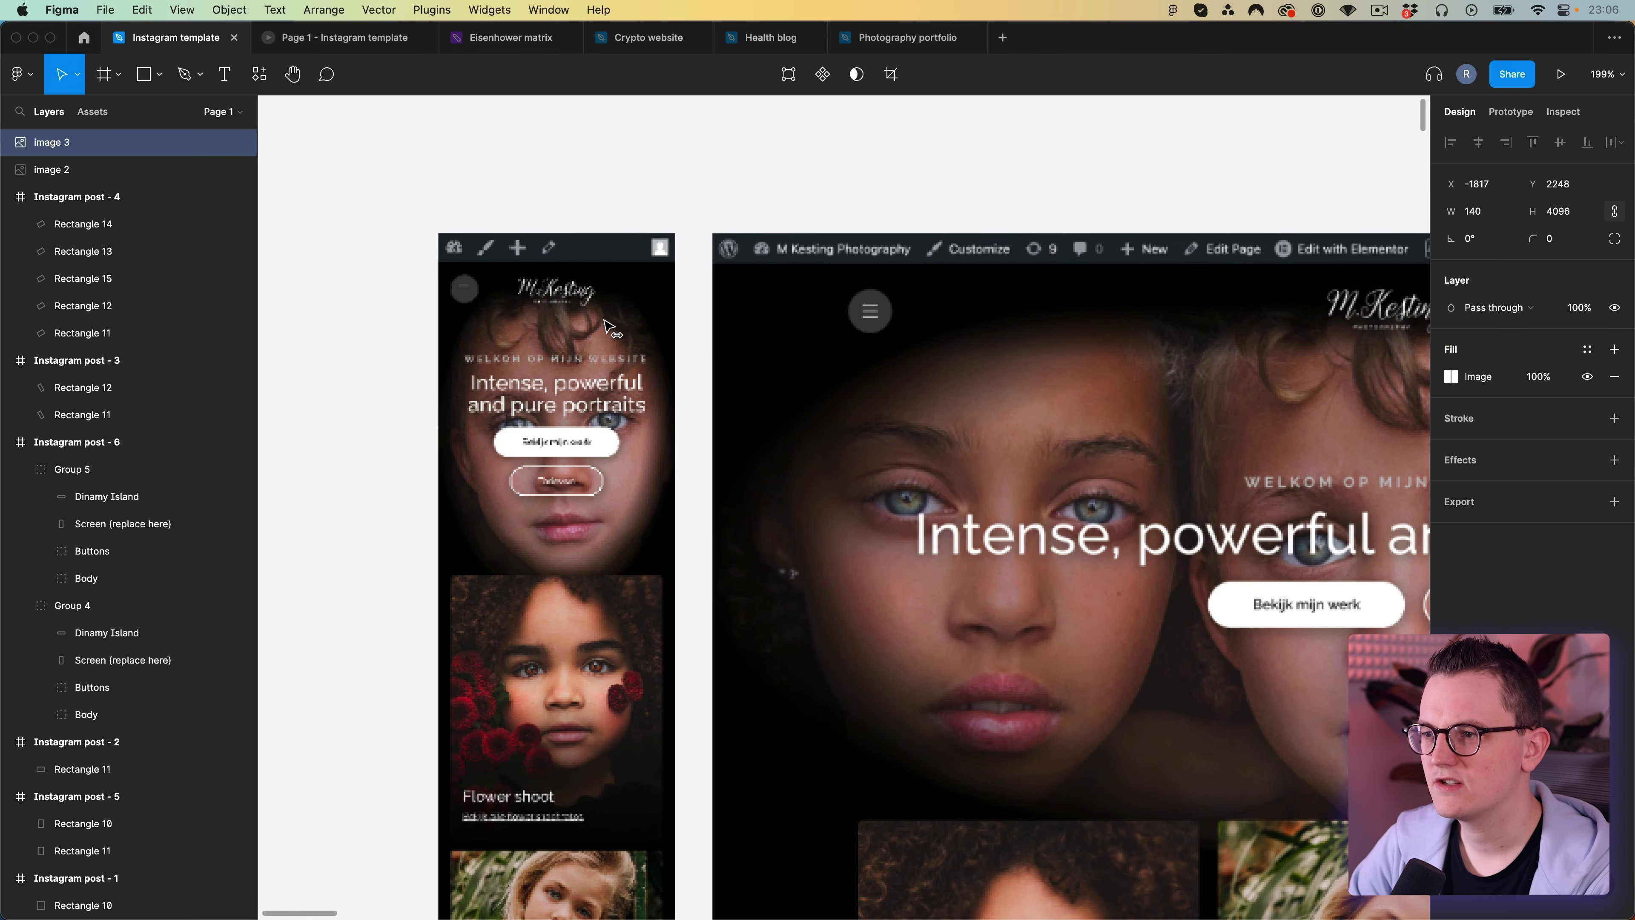
{"action": "left_click", "coordinate": [391, 373]}
{"action": "scroll", "coordinate": [515, 412], "scroll_direction": "up", "scroll_amount": 5}
{"action": "scroll", "coordinate": [515, 412], "scroll_direction": "down", "scroll_amount": 5}
{"action": "scroll", "coordinate": [517, 412], "scroll_direction": "up", "scroll_amount": 5}
{"action": "scroll", "coordinate": [517, 412], "scroll_direction": "down", "scroll_amount": 5}
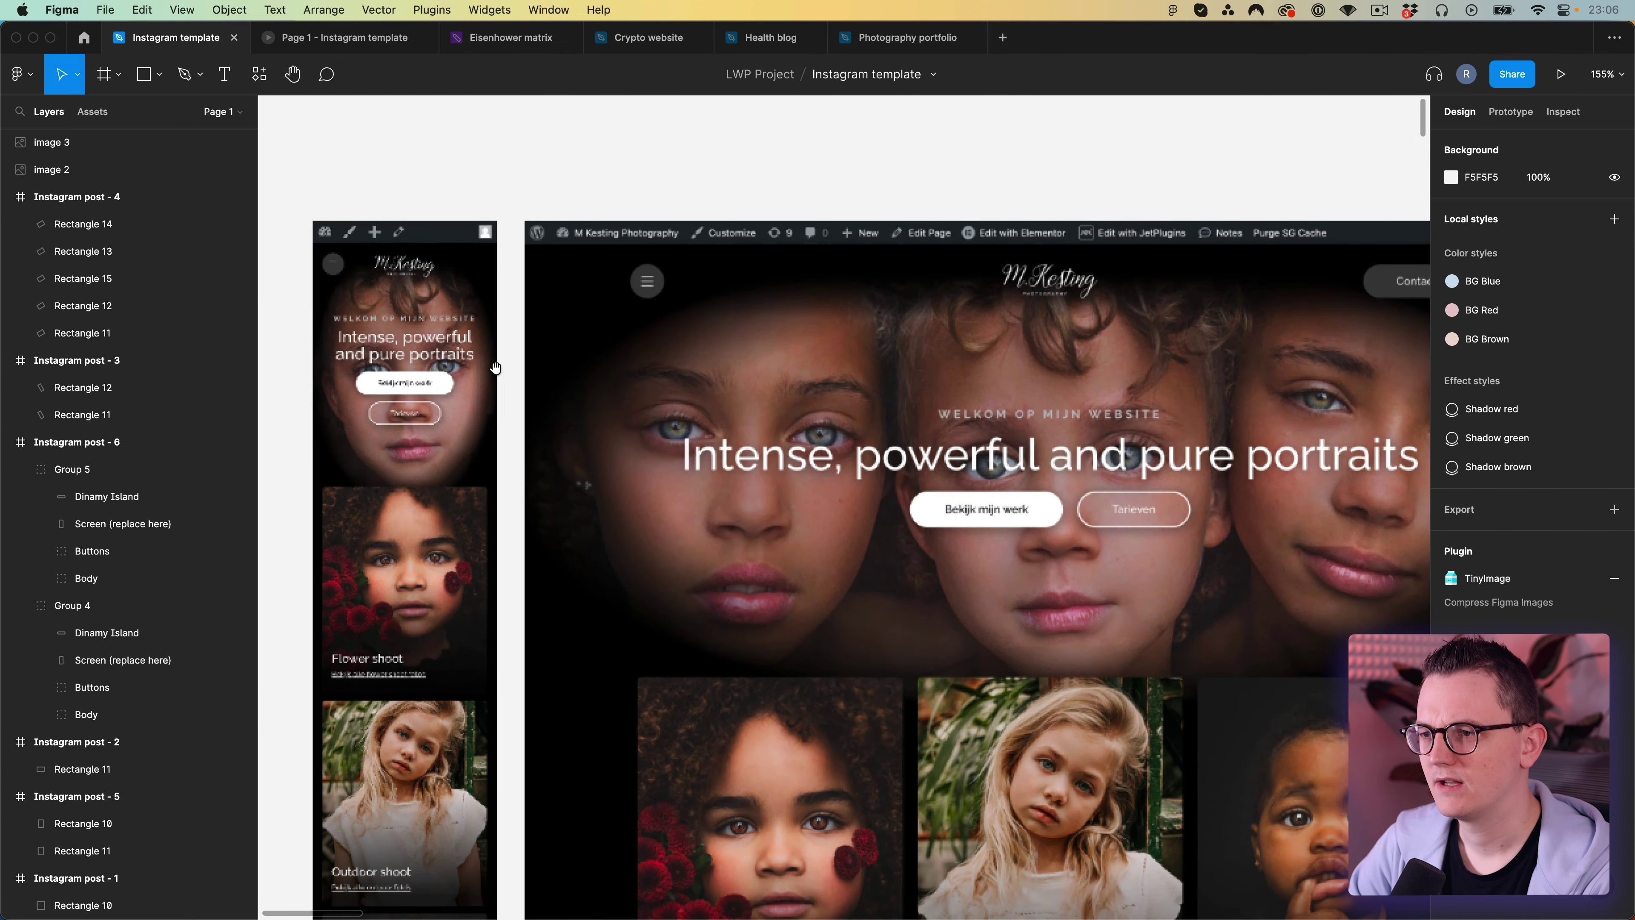
{"action": "scroll", "coordinate": [436, 372], "scroll_direction": "down", "scroll_amount": 5}
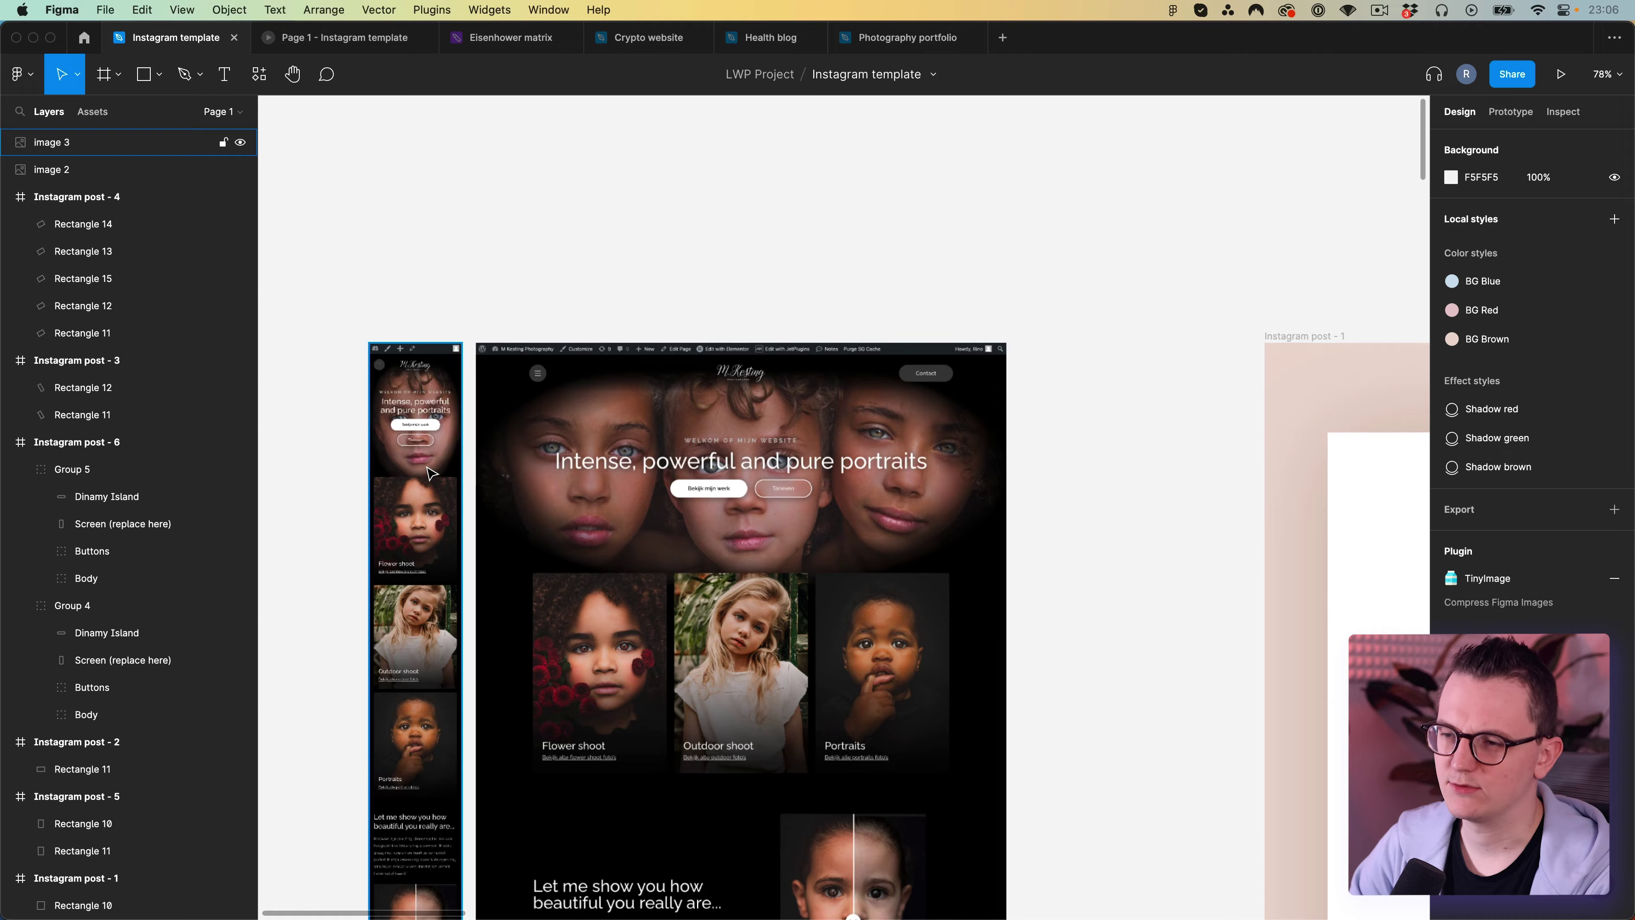
Switch to Chrome, dismiss the downloads bar, close the developer tools, and look through the photography site's desktop page.
{"action": "key", "text": "super+Tab"}
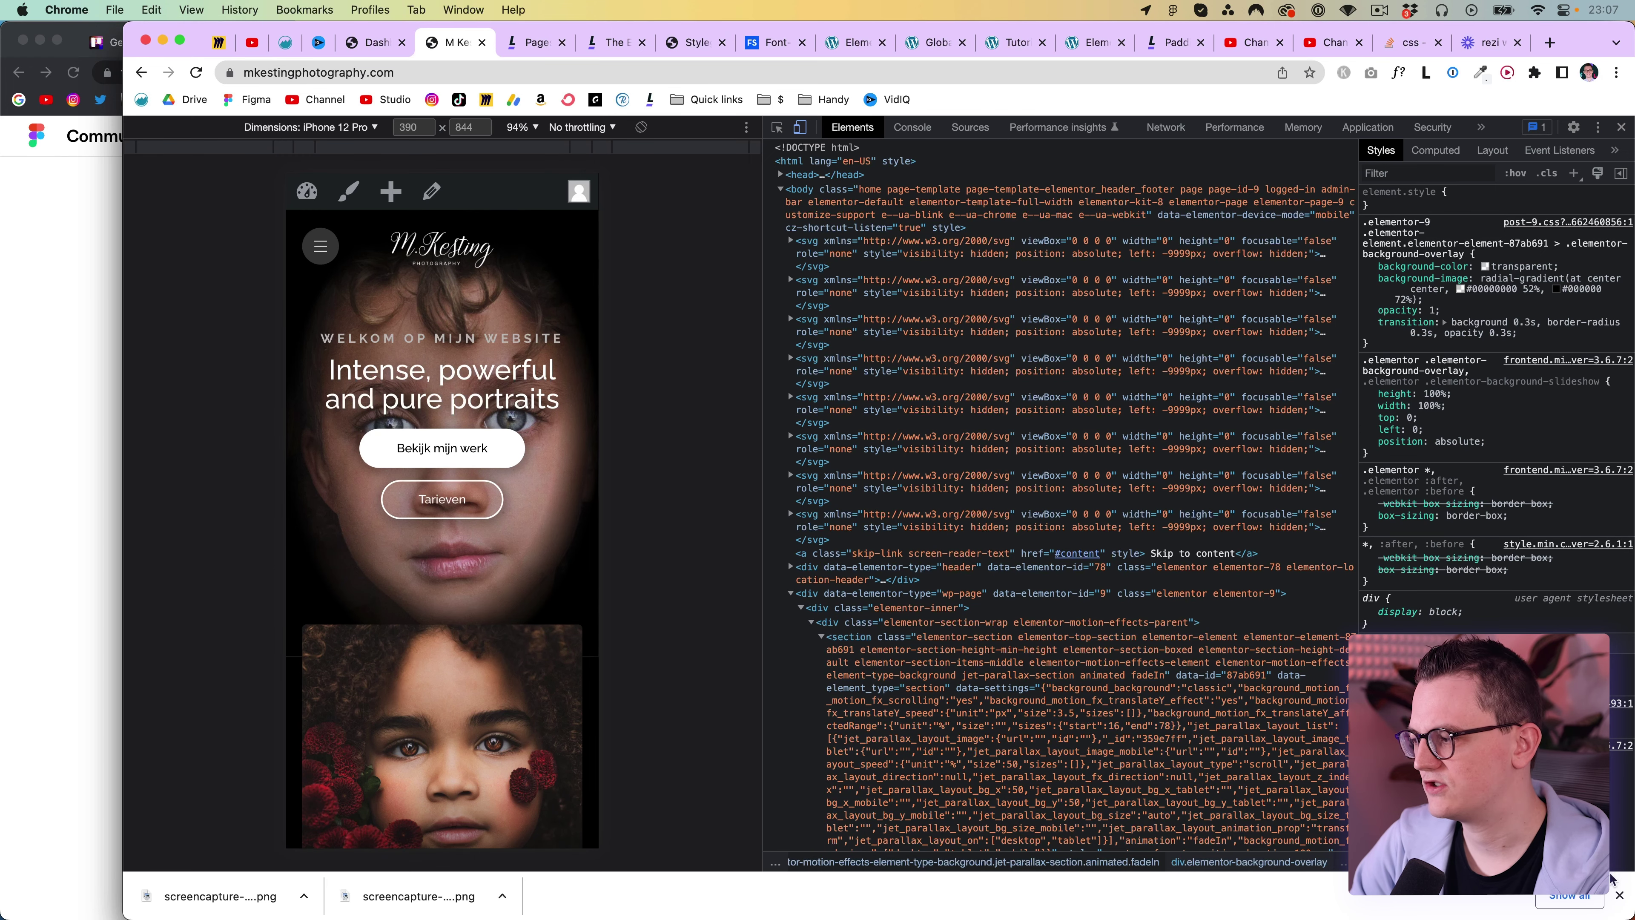
{"action": "left_click", "coordinate": [1618, 896]}
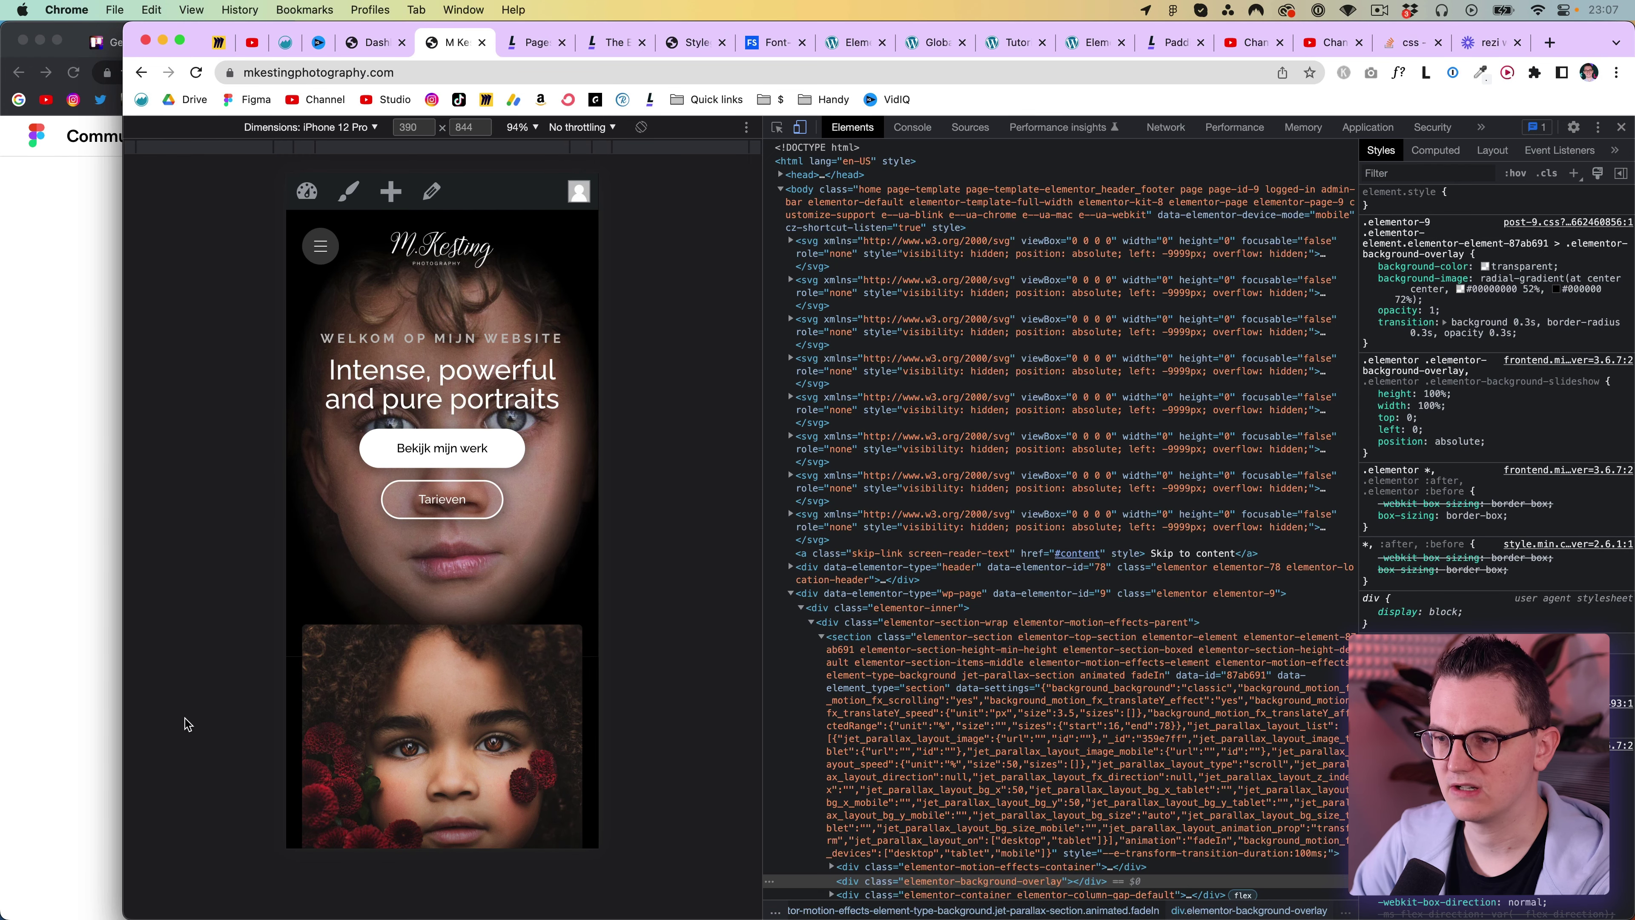
{"action": "left_click_drag", "start_coordinate": [288, 210], "coordinate": [597, 845]}
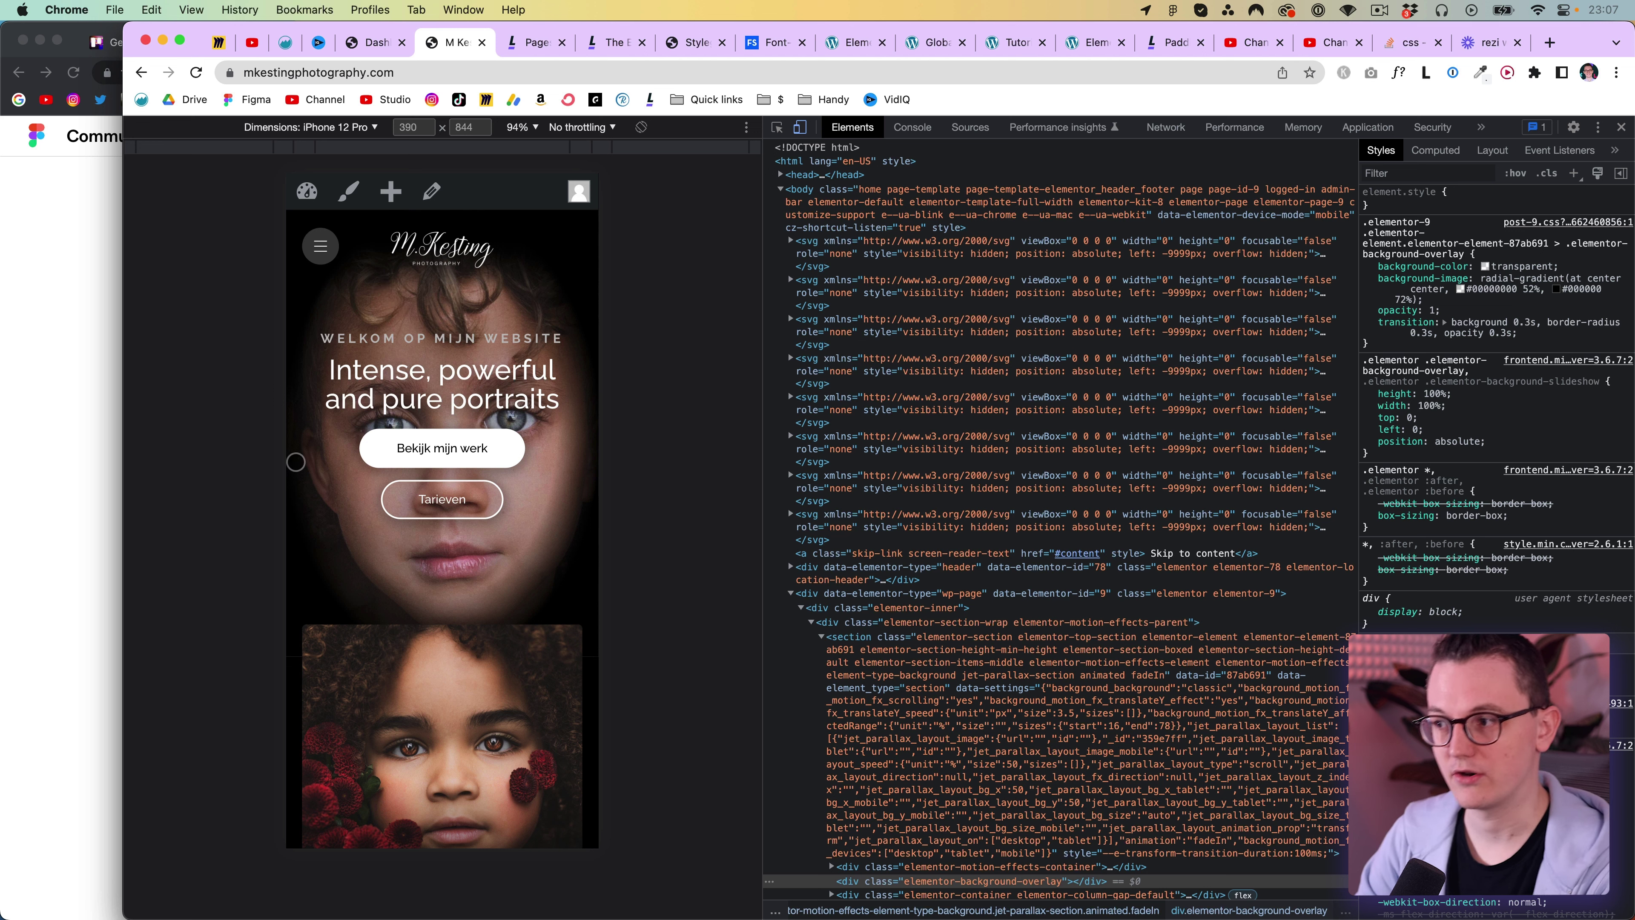
{"action": "key", "text": "super+alt+i"}
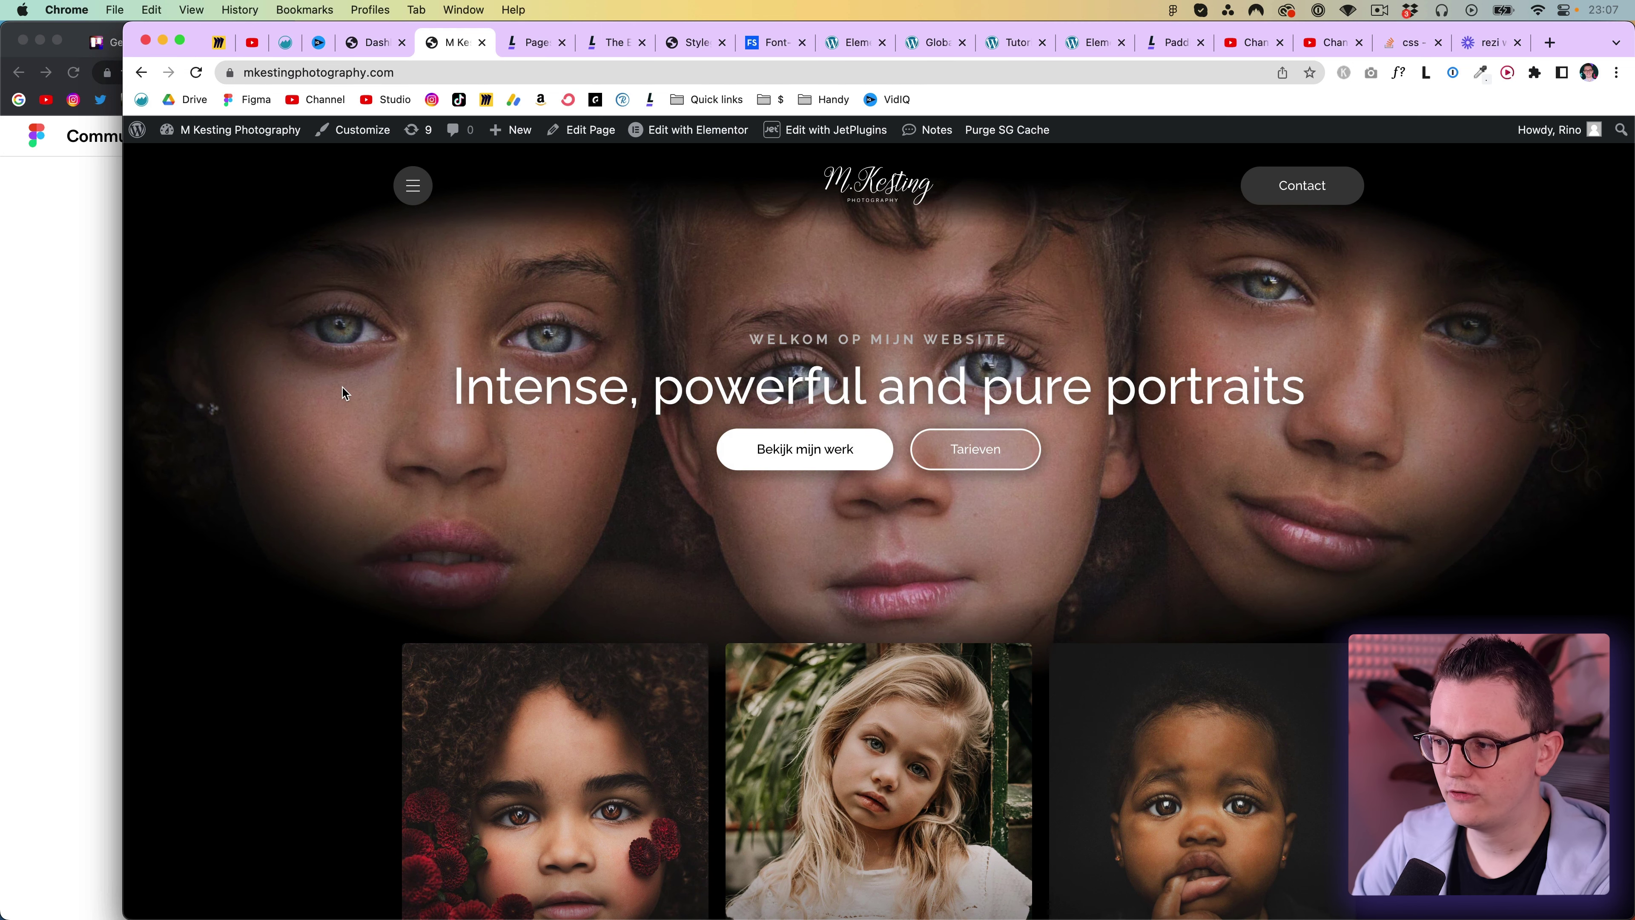
{"action": "scroll", "coordinate": [342, 387], "scroll_direction": "down", "scroll_amount": 10}
{"action": "scroll", "coordinate": [343, 389], "scroll_direction": "down", "scroll_amount": 20}
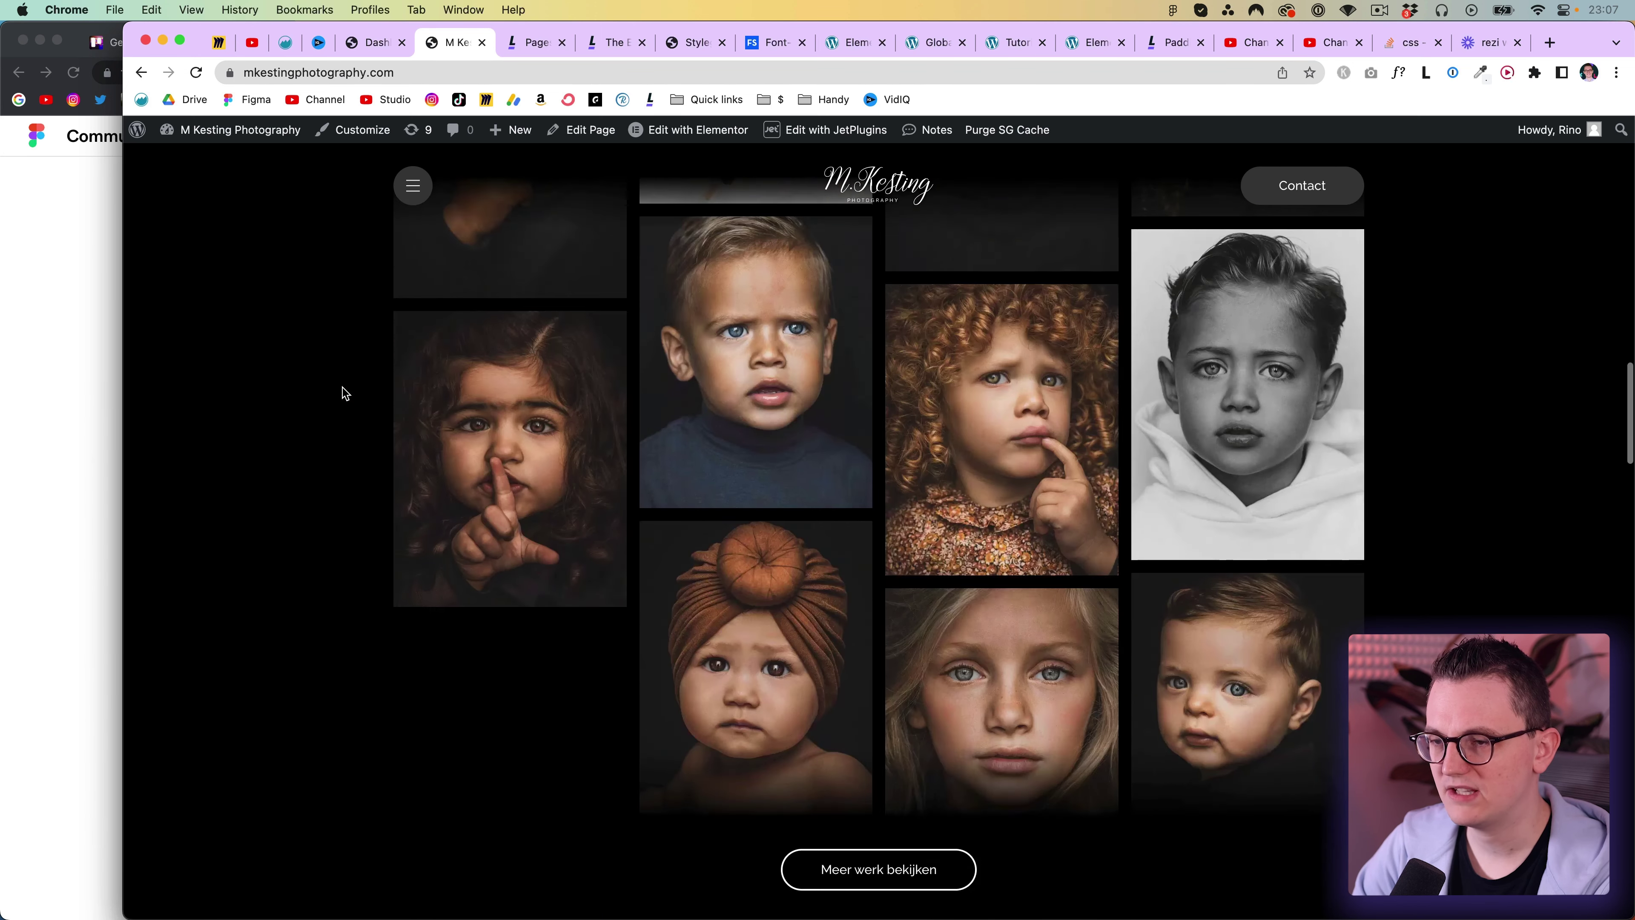
{"action": "scroll", "coordinate": [342, 387], "scroll_direction": "down", "scroll_amount": 10}
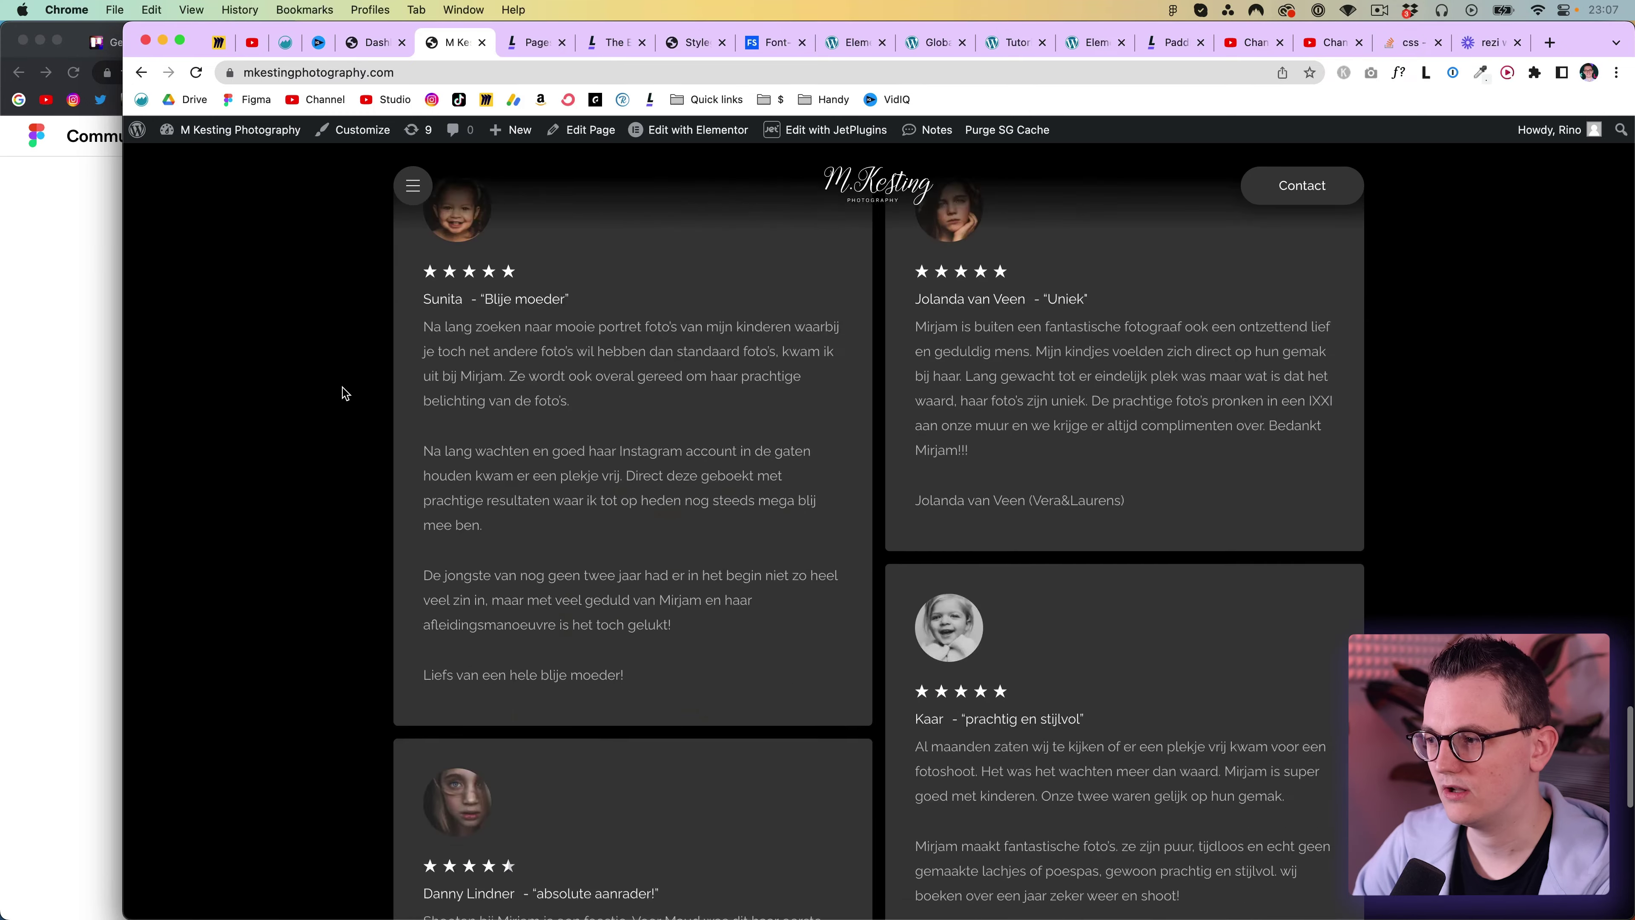
{"action": "scroll", "coordinate": [343, 387], "scroll_direction": "up", "scroll_amount": 20}
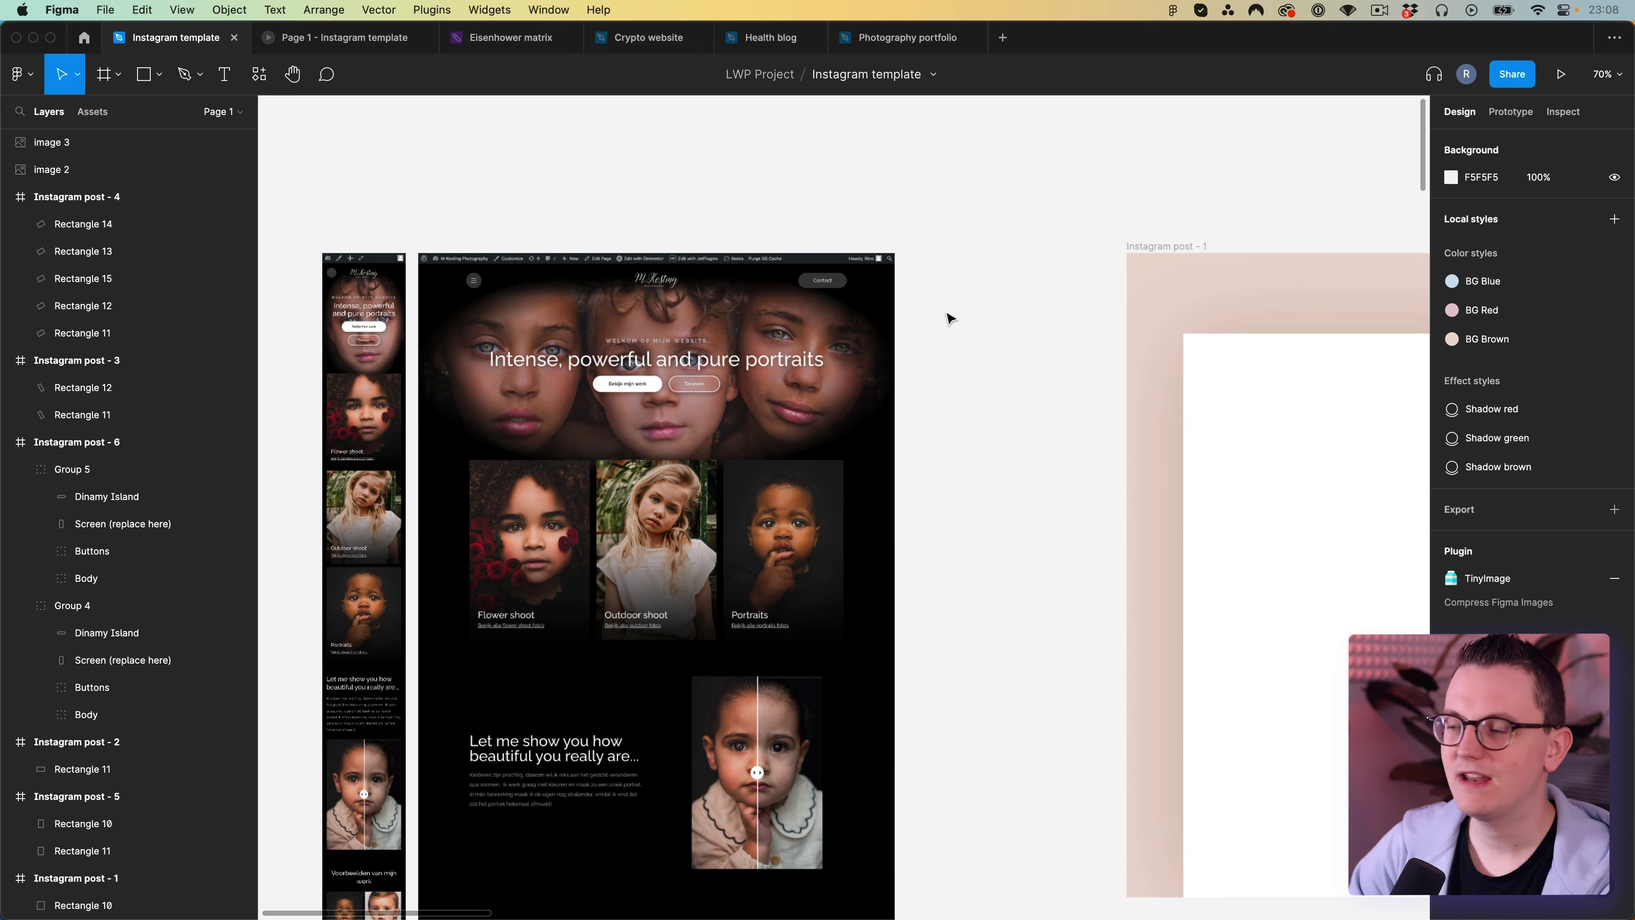
Return to Figma and move the desktop screenshot into the Instagram post - 1 frame, at about X 253, Y 180.
{"action": "scroll", "coordinate": [945, 309], "scroll_direction": "down", "scroll_amount": 3}
{"action": "scroll", "coordinate": [633, 388], "scroll_direction": "up", "scroll_amount": 2}
{"action": "scroll", "coordinate": [633, 388], "scroll_direction": "up", "scroll_amount": 5}
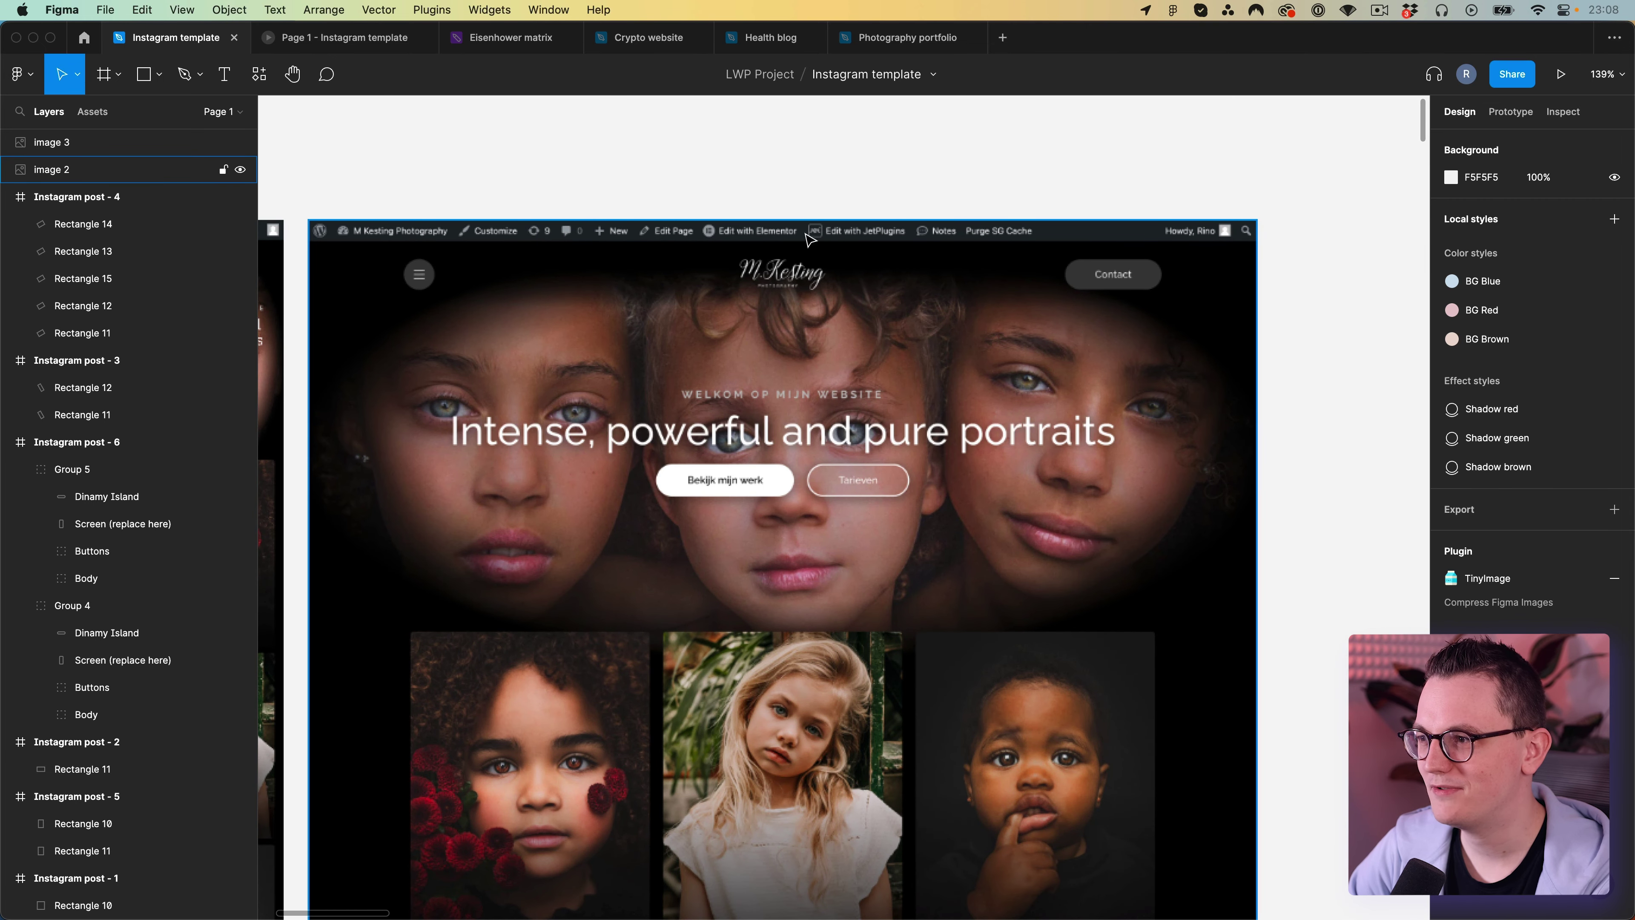
{"action": "scroll", "coordinate": [792, 209], "scroll_direction": "down", "scroll_amount": 5}
{"action": "scroll", "coordinate": [850, 201], "scroll_direction": "right", "scroll_amount": 3}
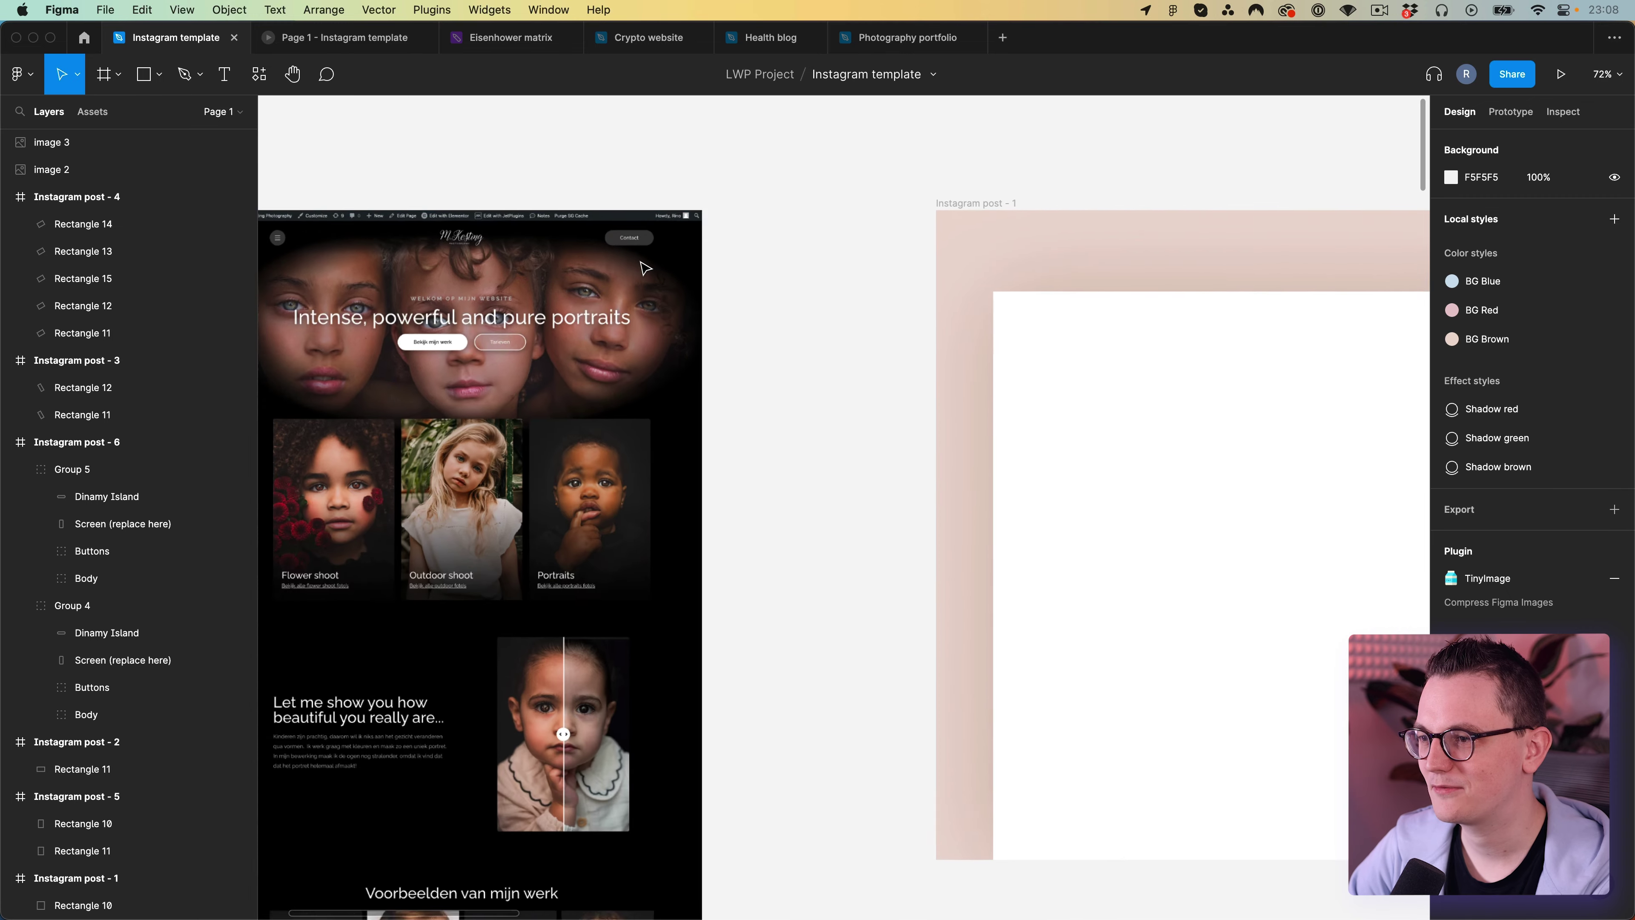
{"action": "left_click", "coordinate": [650, 175]}
{"action": "left_click_drag", "start_coordinate": [752, 285], "coordinate": [646, 256]}
{"action": "scroll", "coordinate": [599, 293], "scroll_direction": "down", "scroll_amount": 3}
{"action": "left_click", "coordinate": [730, 271]}
{"action": "left_click_drag", "start_coordinate": [486, 231], "coordinate": [974, 299]}
Try masking the desktop screenshot with the white rectangle in Instagram post - 1 and shift the image toward the rectangle's upper-left corner.
{"action": "left_click", "coordinate": [785, 291], "text": "shift"}
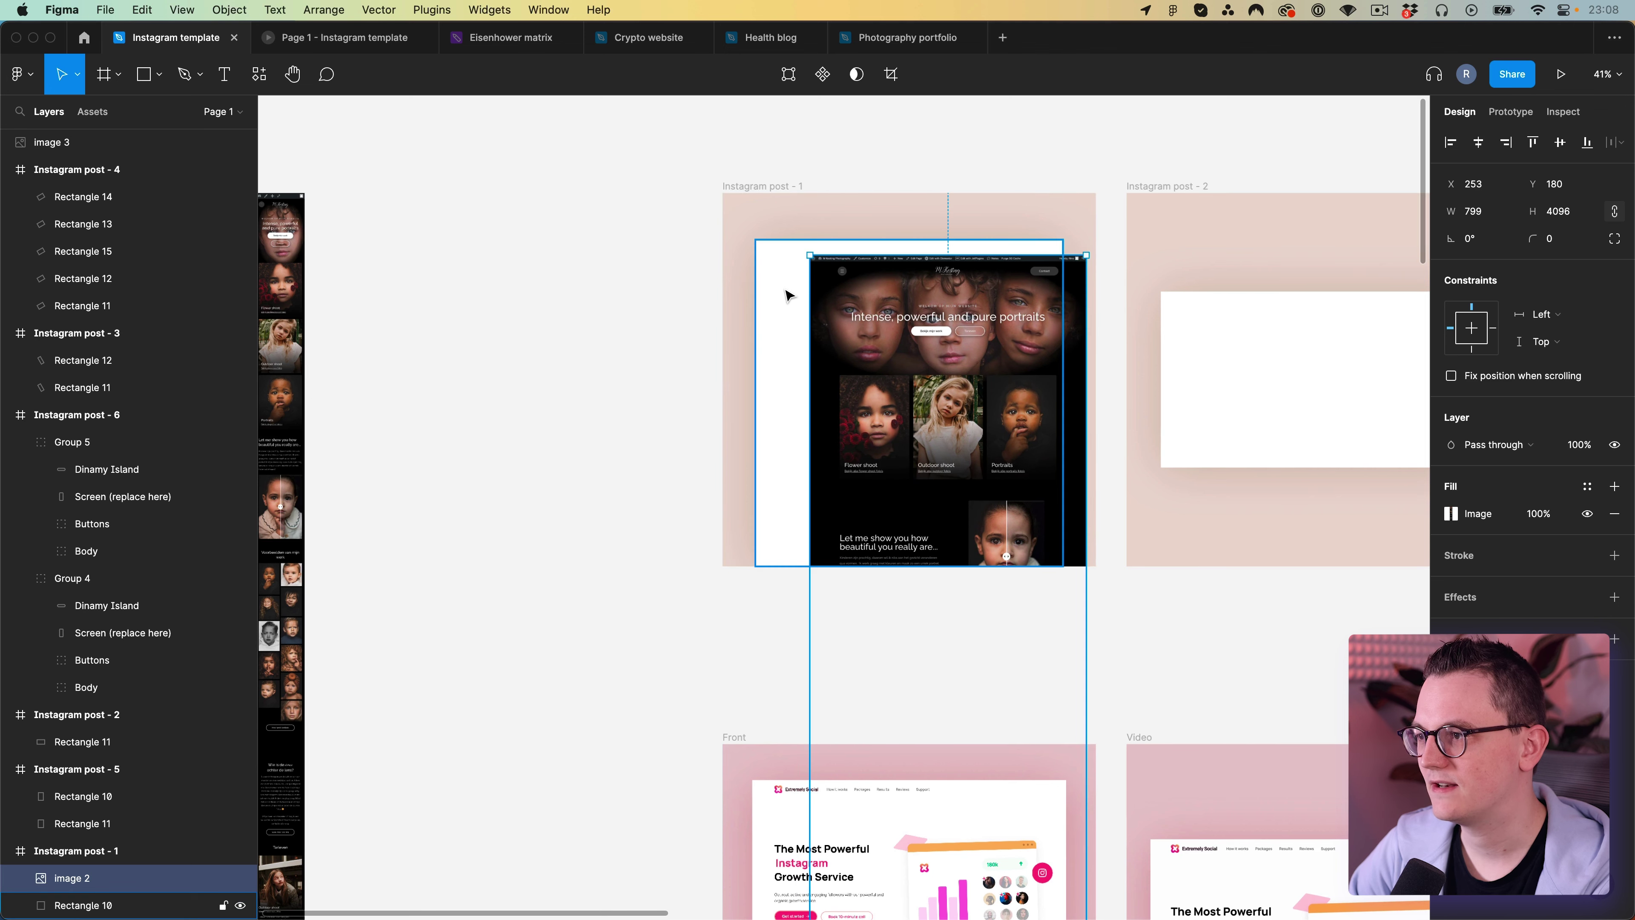
{"action": "right_click", "coordinate": [796, 277]}
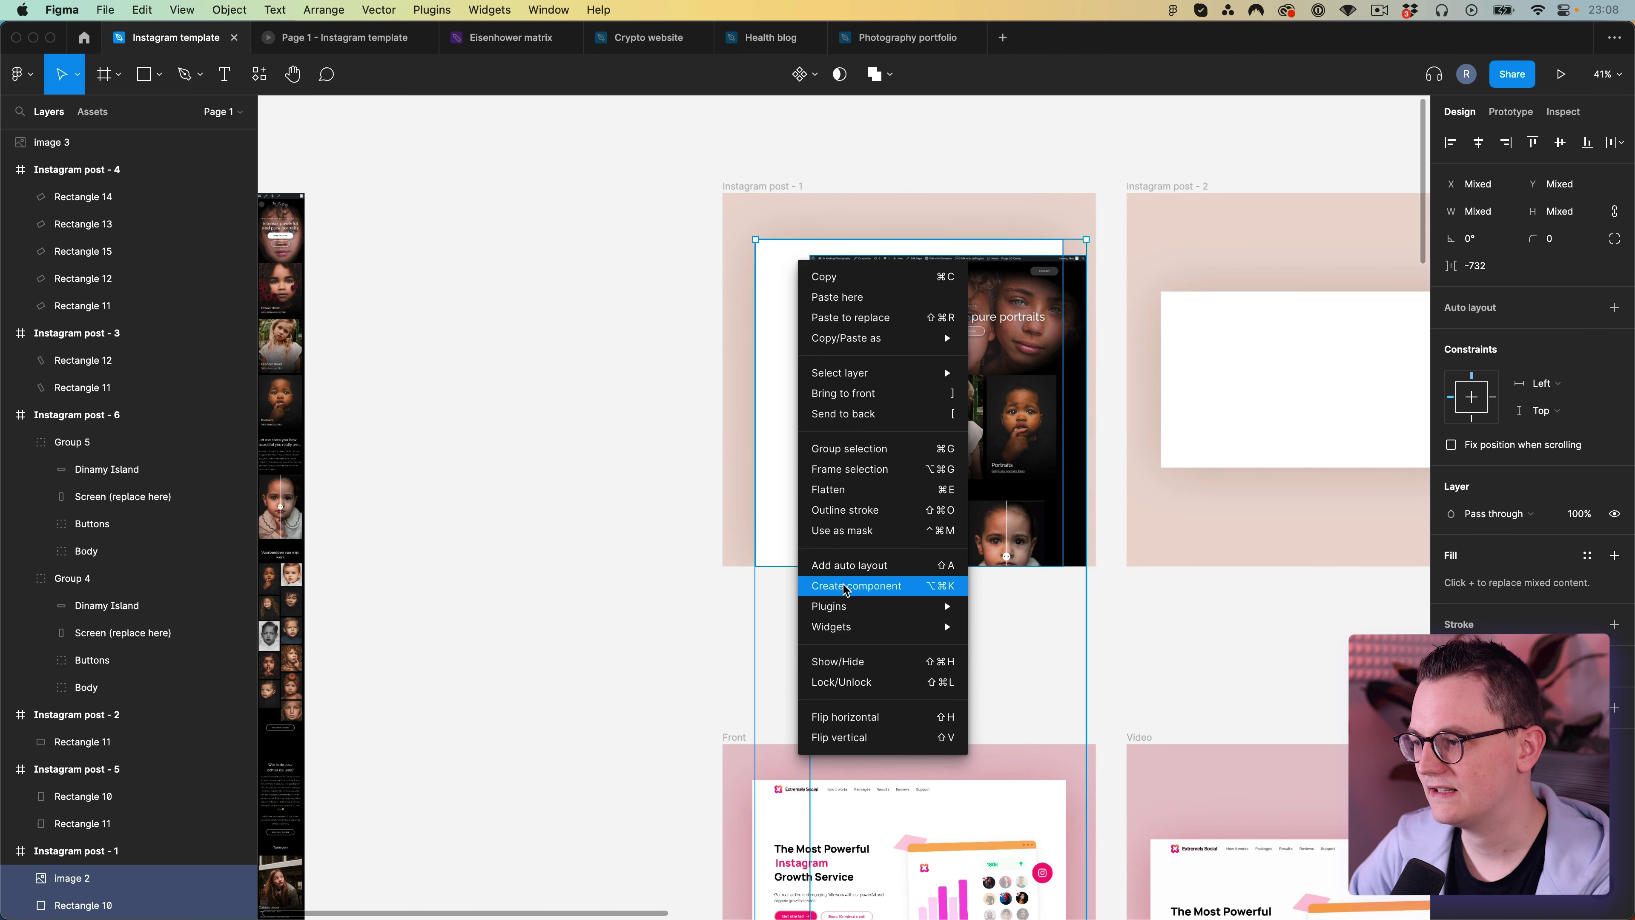
{"action": "left_click", "coordinate": [863, 530]}
{"action": "left_click", "coordinate": [1072, 316]}
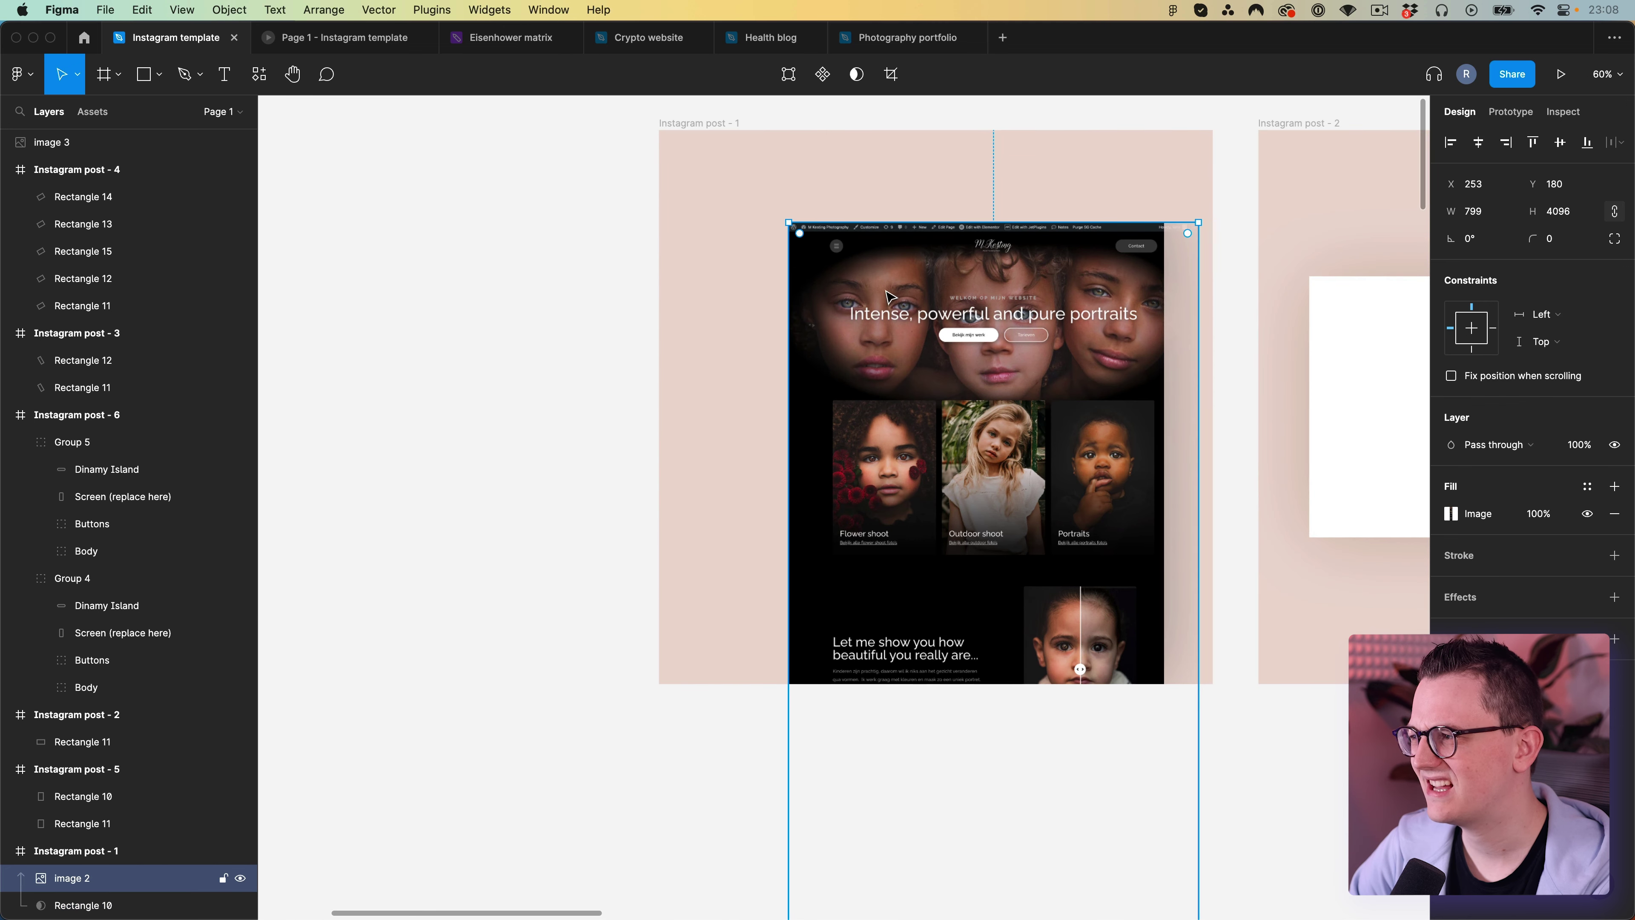
{"action": "left_click_drag", "start_coordinate": [956, 344], "coordinate": [823, 304]}
Undo the screenshot's move and the mask made with the white rectangle.
{"action": "key", "text": "super+z"}
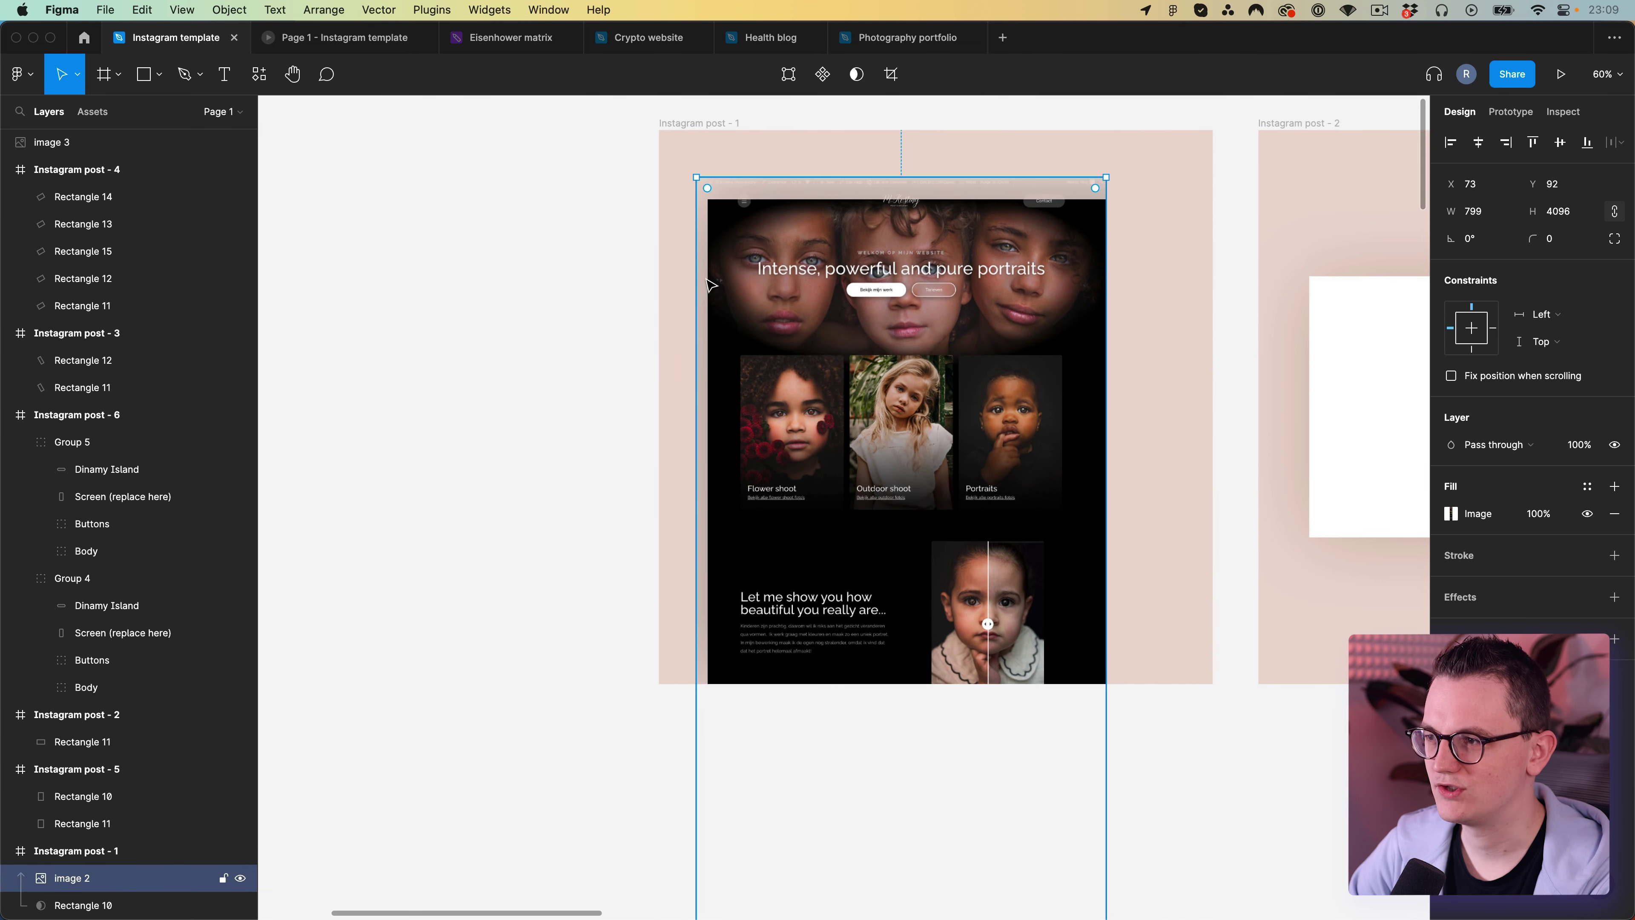
{"action": "key", "text": "super+z"}
{"action": "key", "text": "super+z"}
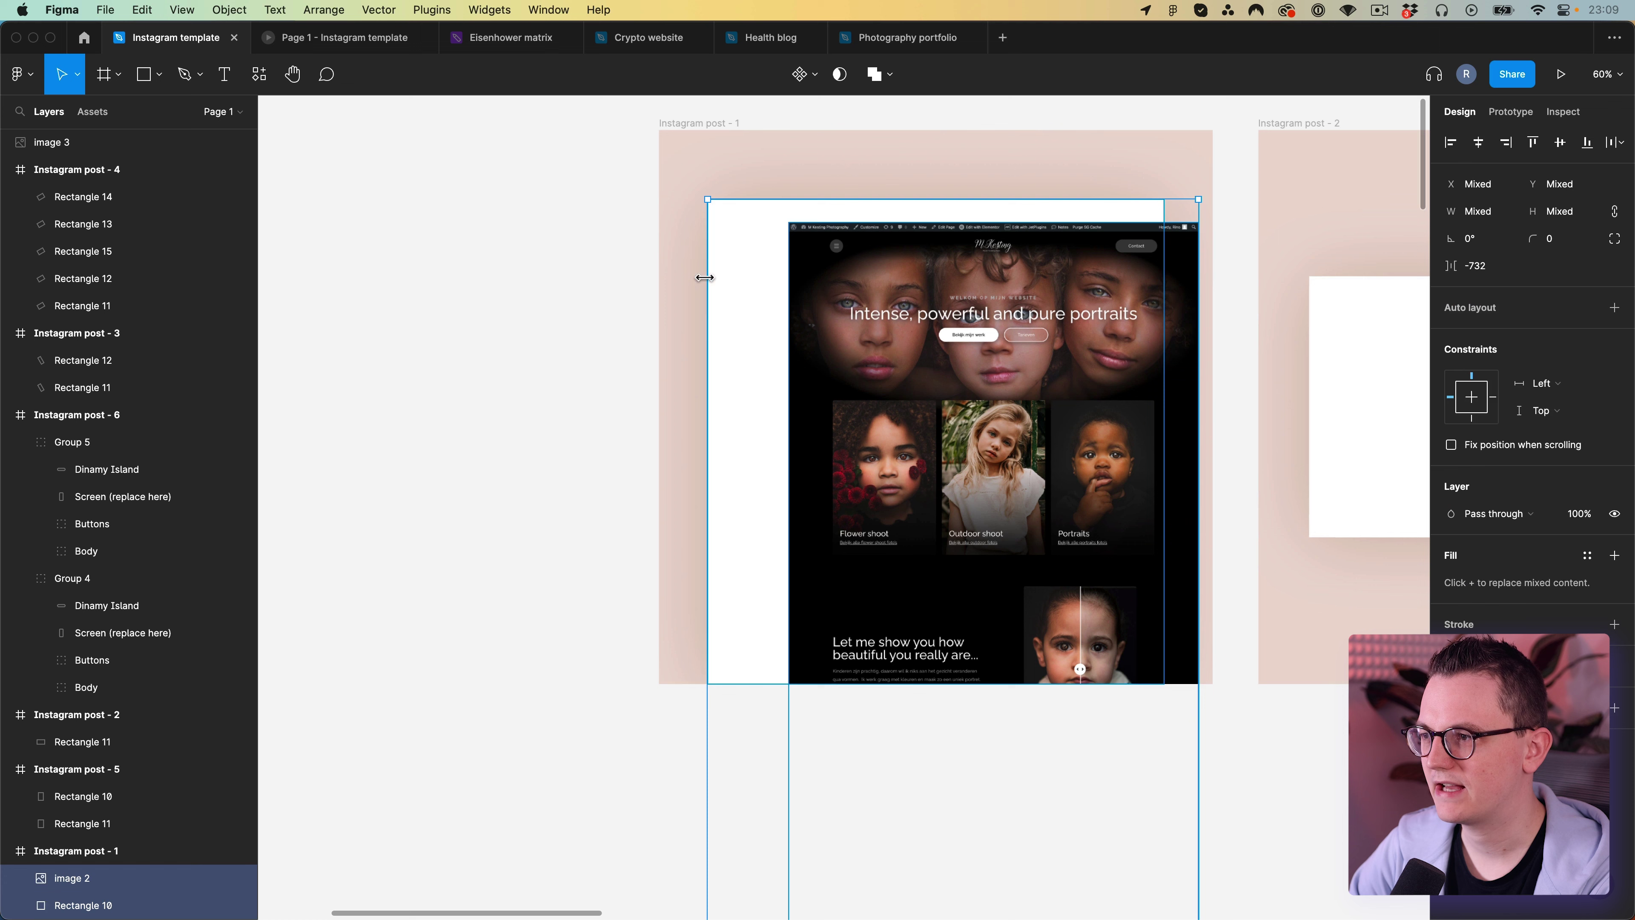
Duplicate the white rectangle in Instagram post - 1 and use the copy as a mask for the desktop screenshot.
{"action": "left_click", "coordinate": [777, 246]}
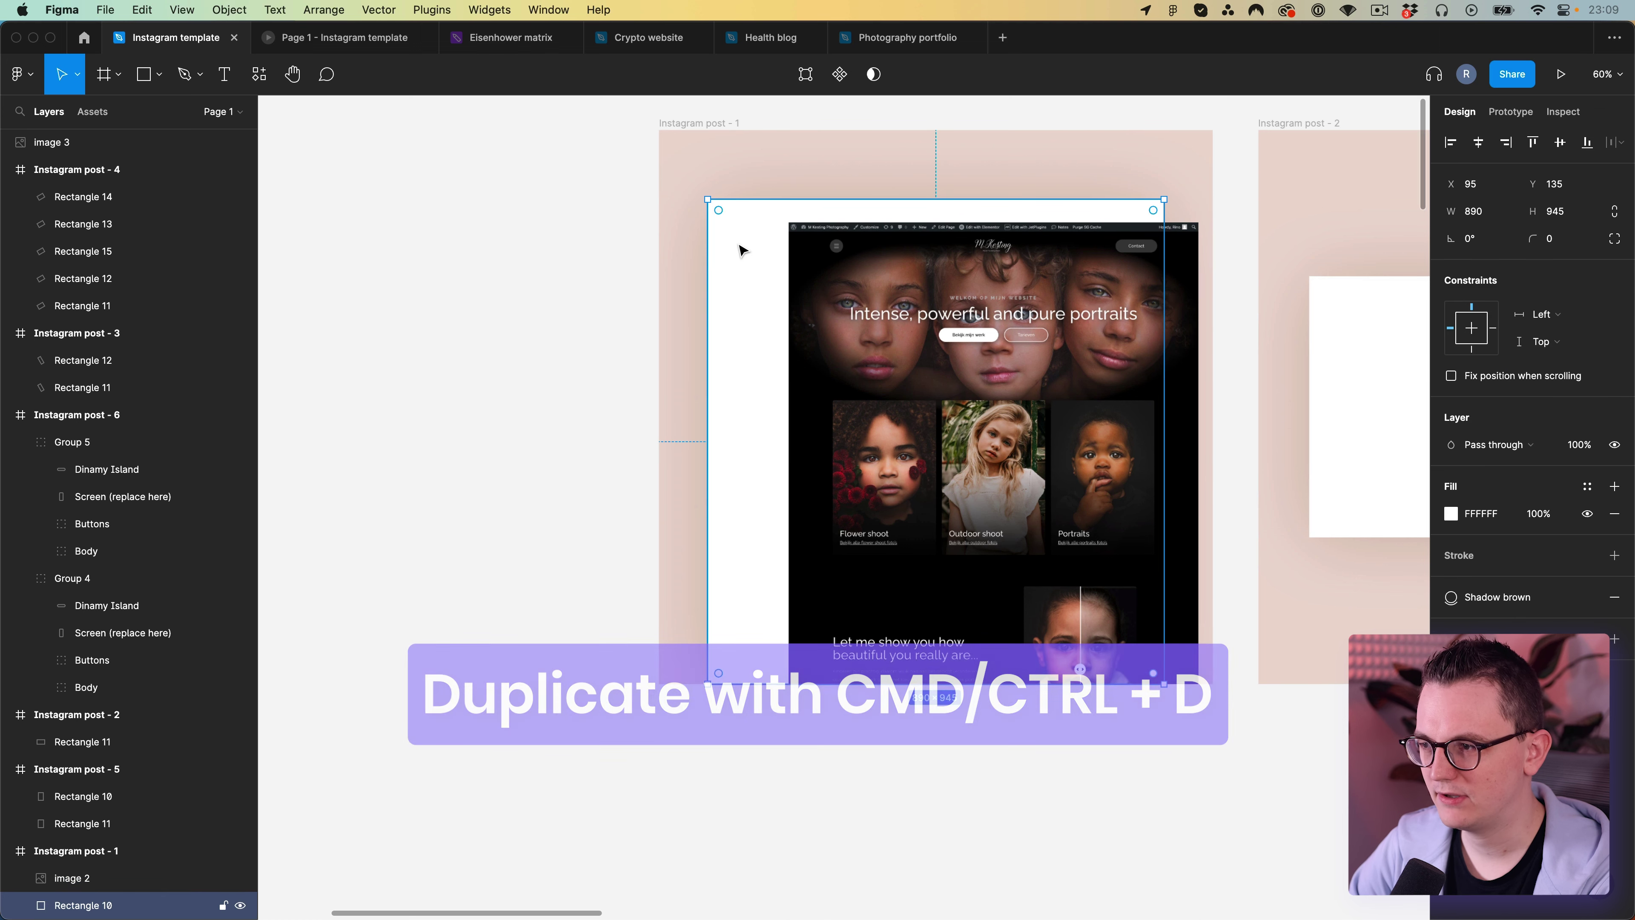
{"action": "key", "text": "super+d"}
{"action": "key", "text": "super+a"}
{"action": "right_click", "coordinate": [762, 236]}
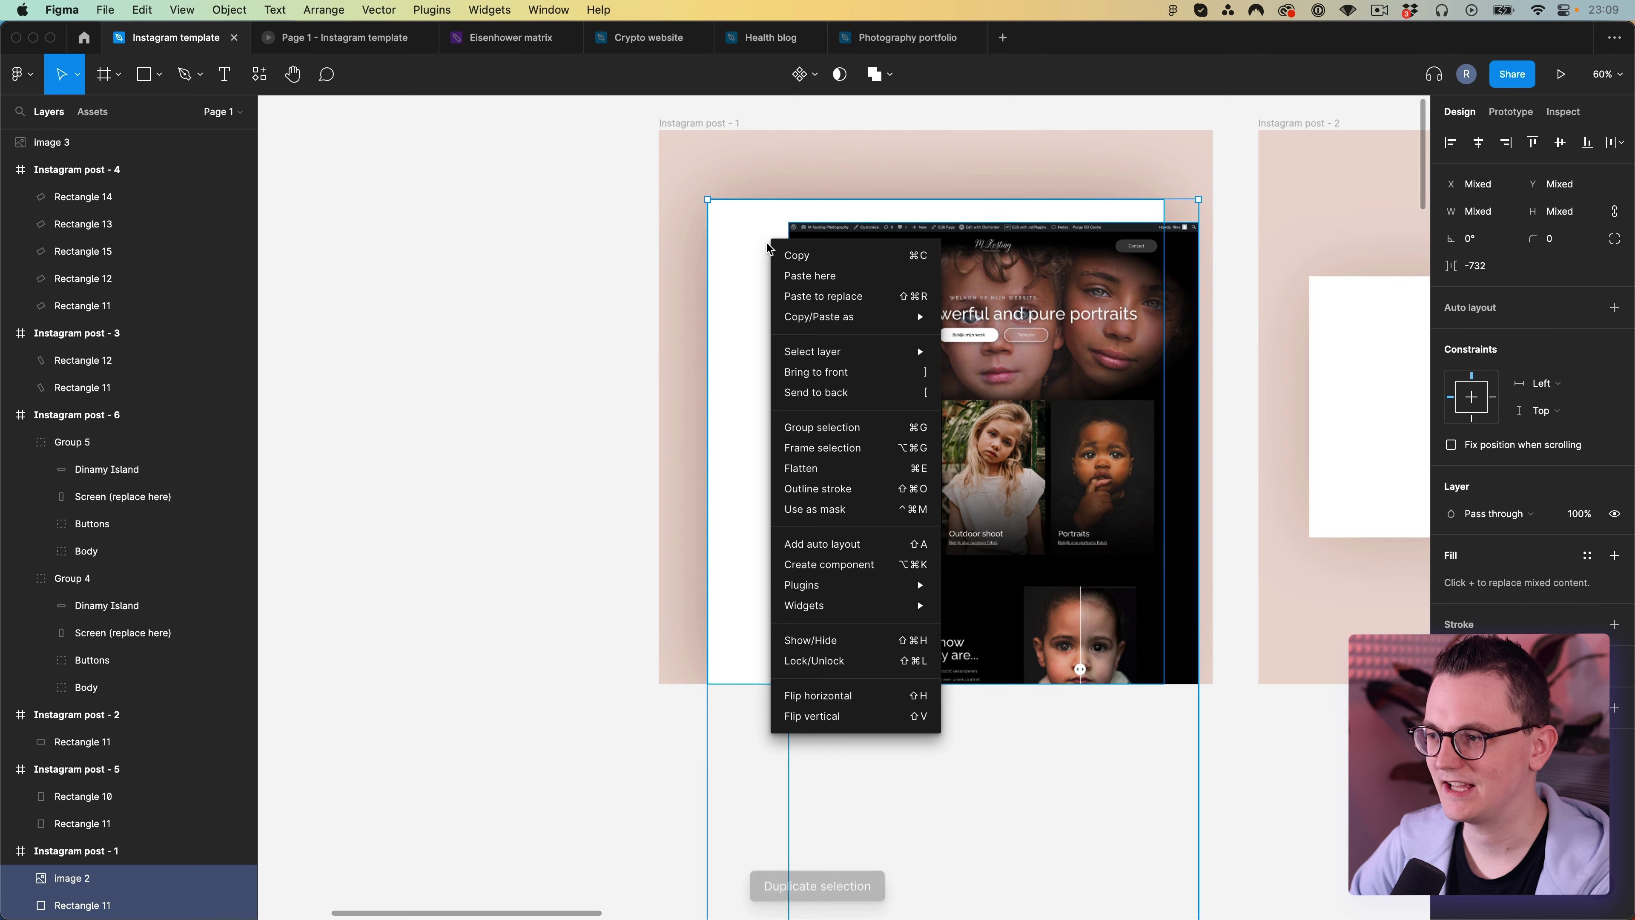
{"action": "left_click", "coordinate": [805, 522]}
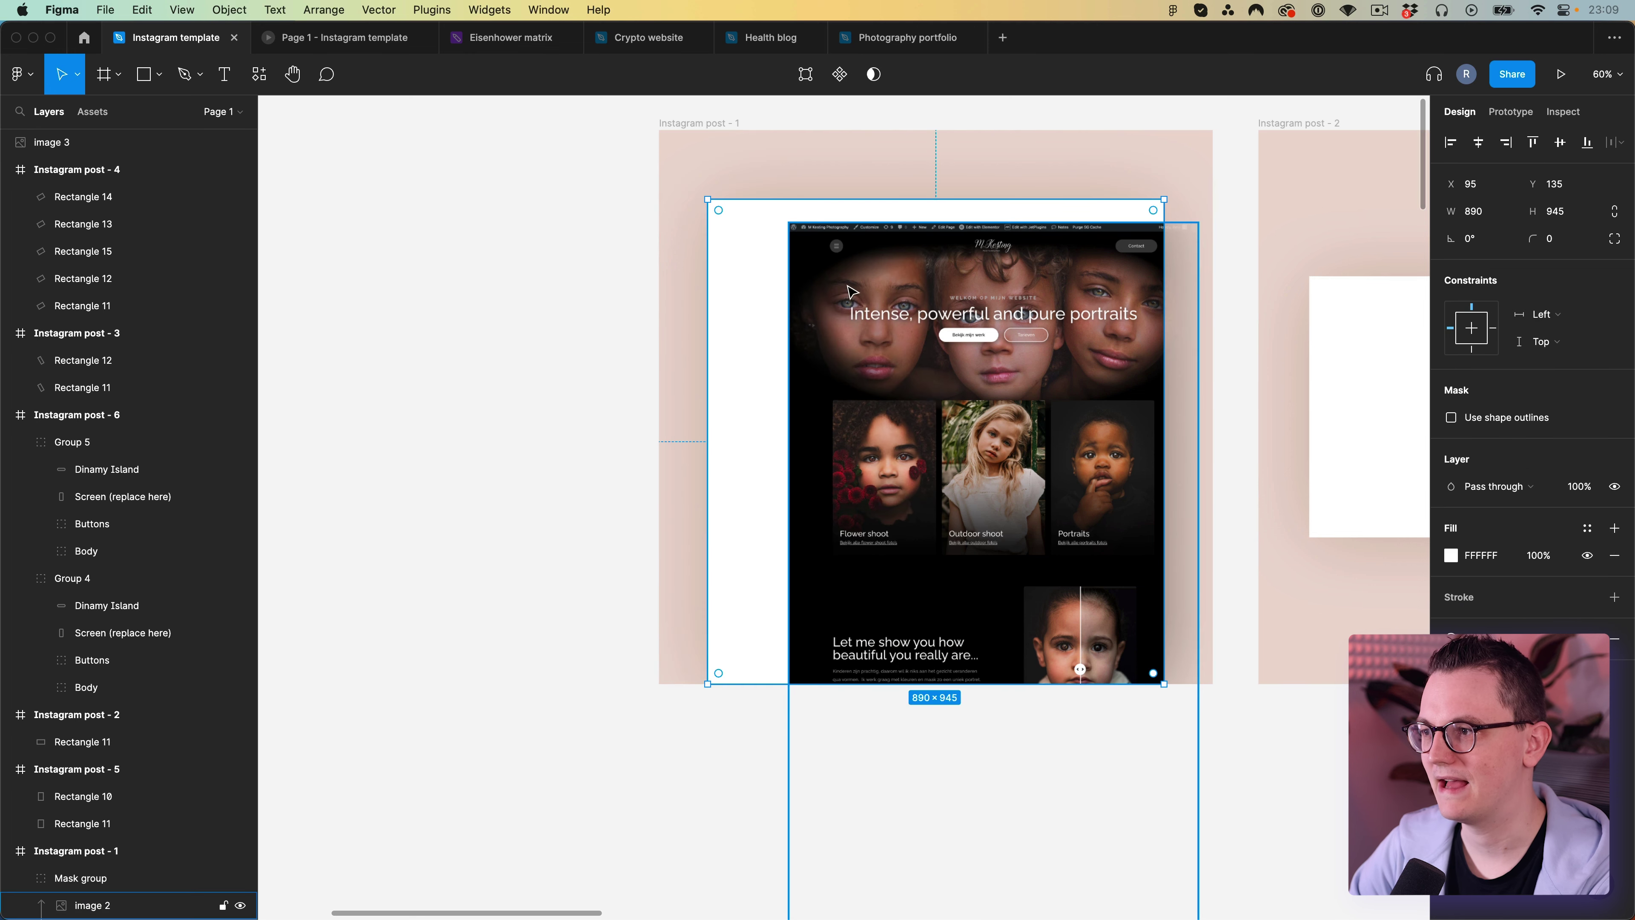
Move the masked desktop screenshot so it aligns with the upper-left corner of the white rectangle.
{"action": "left_click", "coordinate": [1045, 314]}
{"action": "double_click", "coordinate": [1046, 314]}
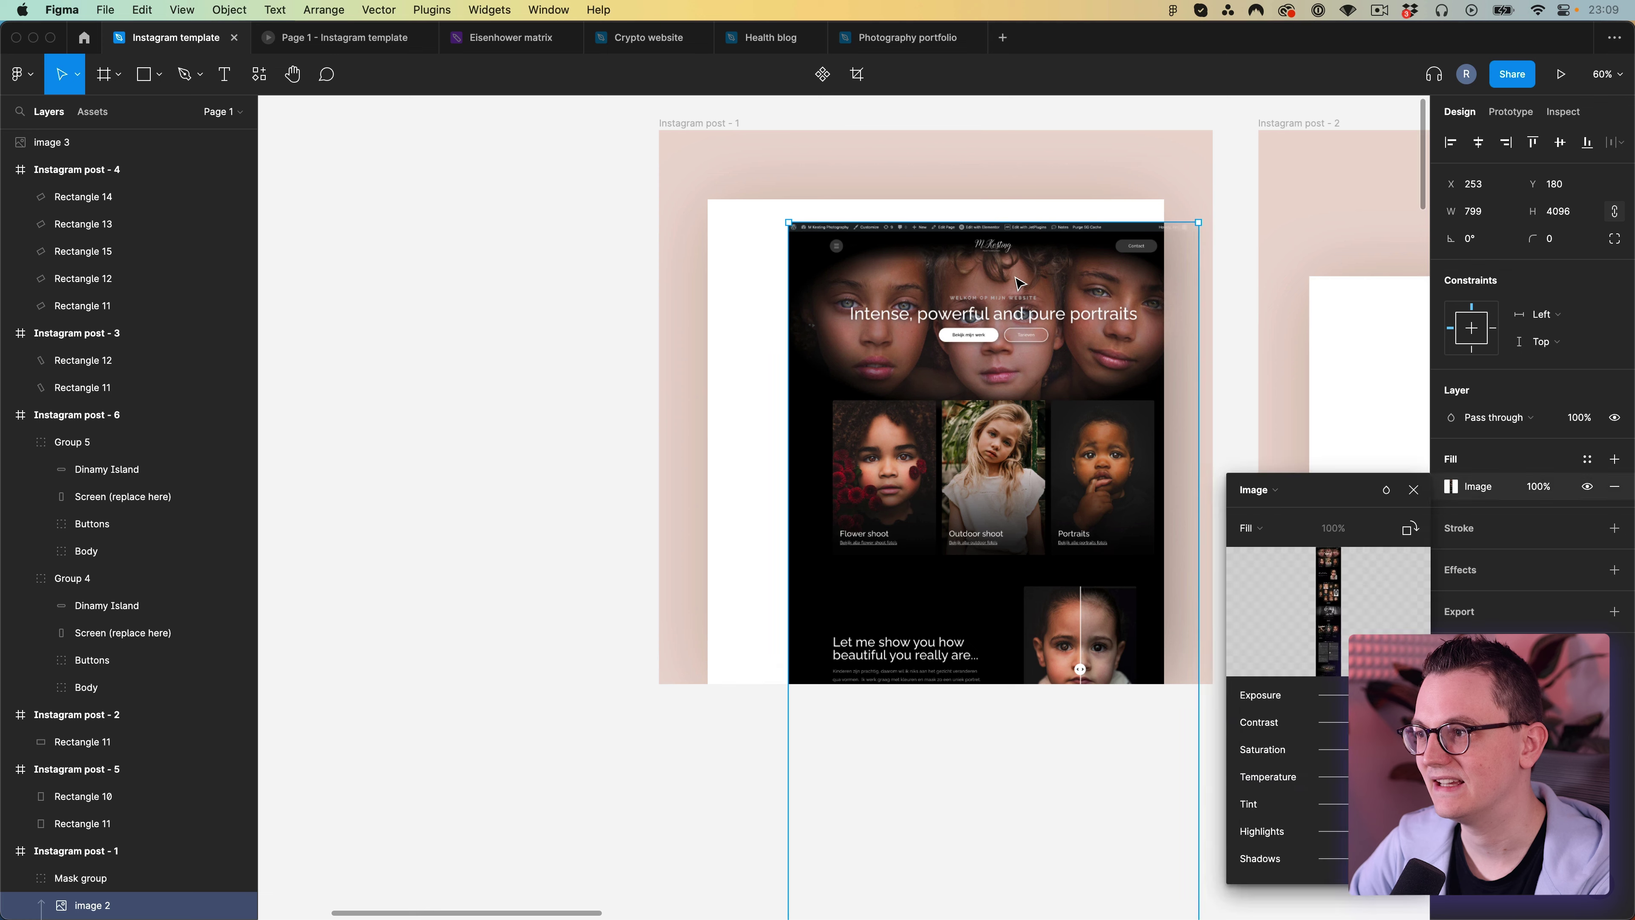
{"action": "left_click_drag", "start_coordinate": [945, 330], "coordinate": [864, 306]}
{"action": "key", "text": "Escape"}
{"action": "left_click", "coordinate": [1066, 165]}
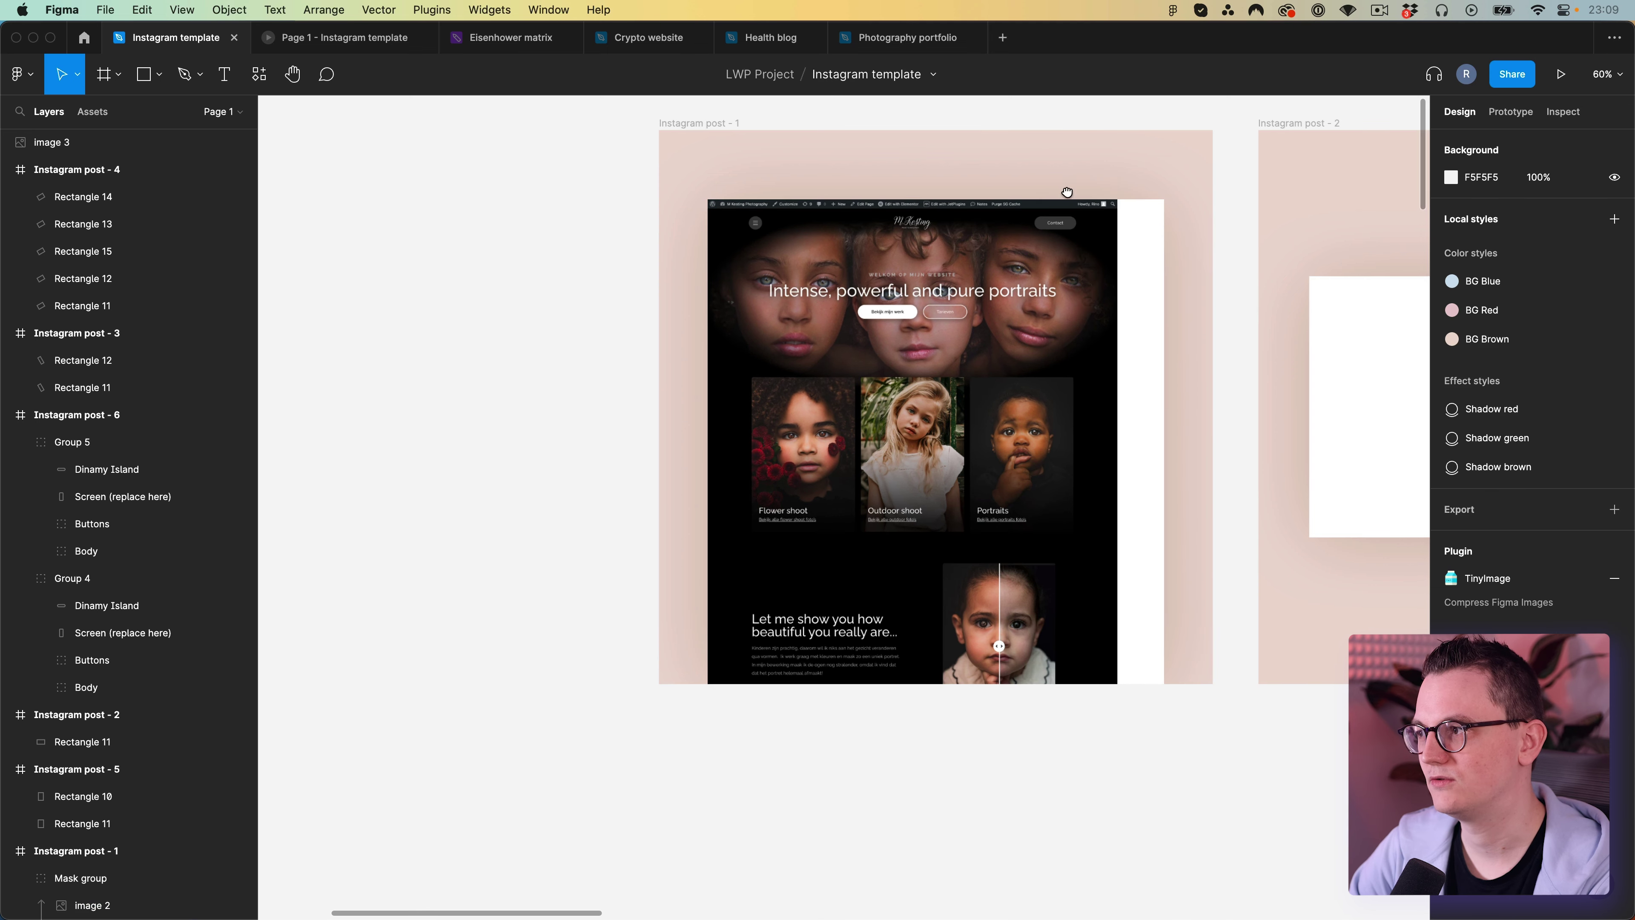
Remove the desktop screenshot and its mask group from Instagram post - 1, keeping the original white rectangle.
{"action": "scroll", "coordinate": [966, 290], "scroll_direction": "down", "scroll_amount": 5}
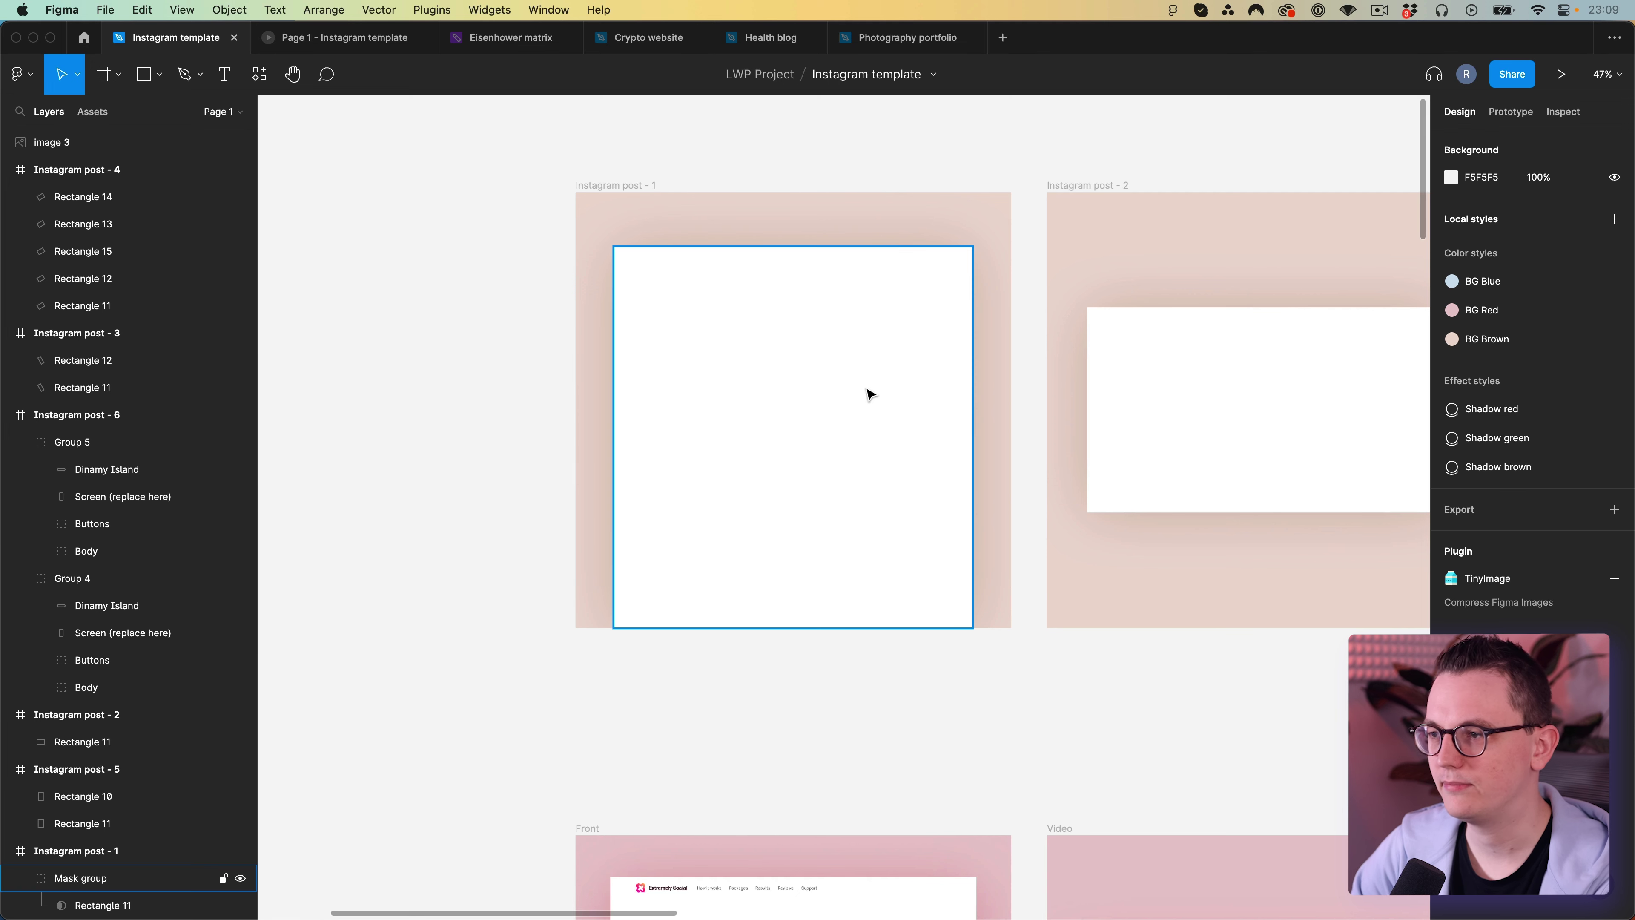
{"action": "left_click", "coordinate": [850, 376]}
{"action": "key", "text": "shift+super+g"}
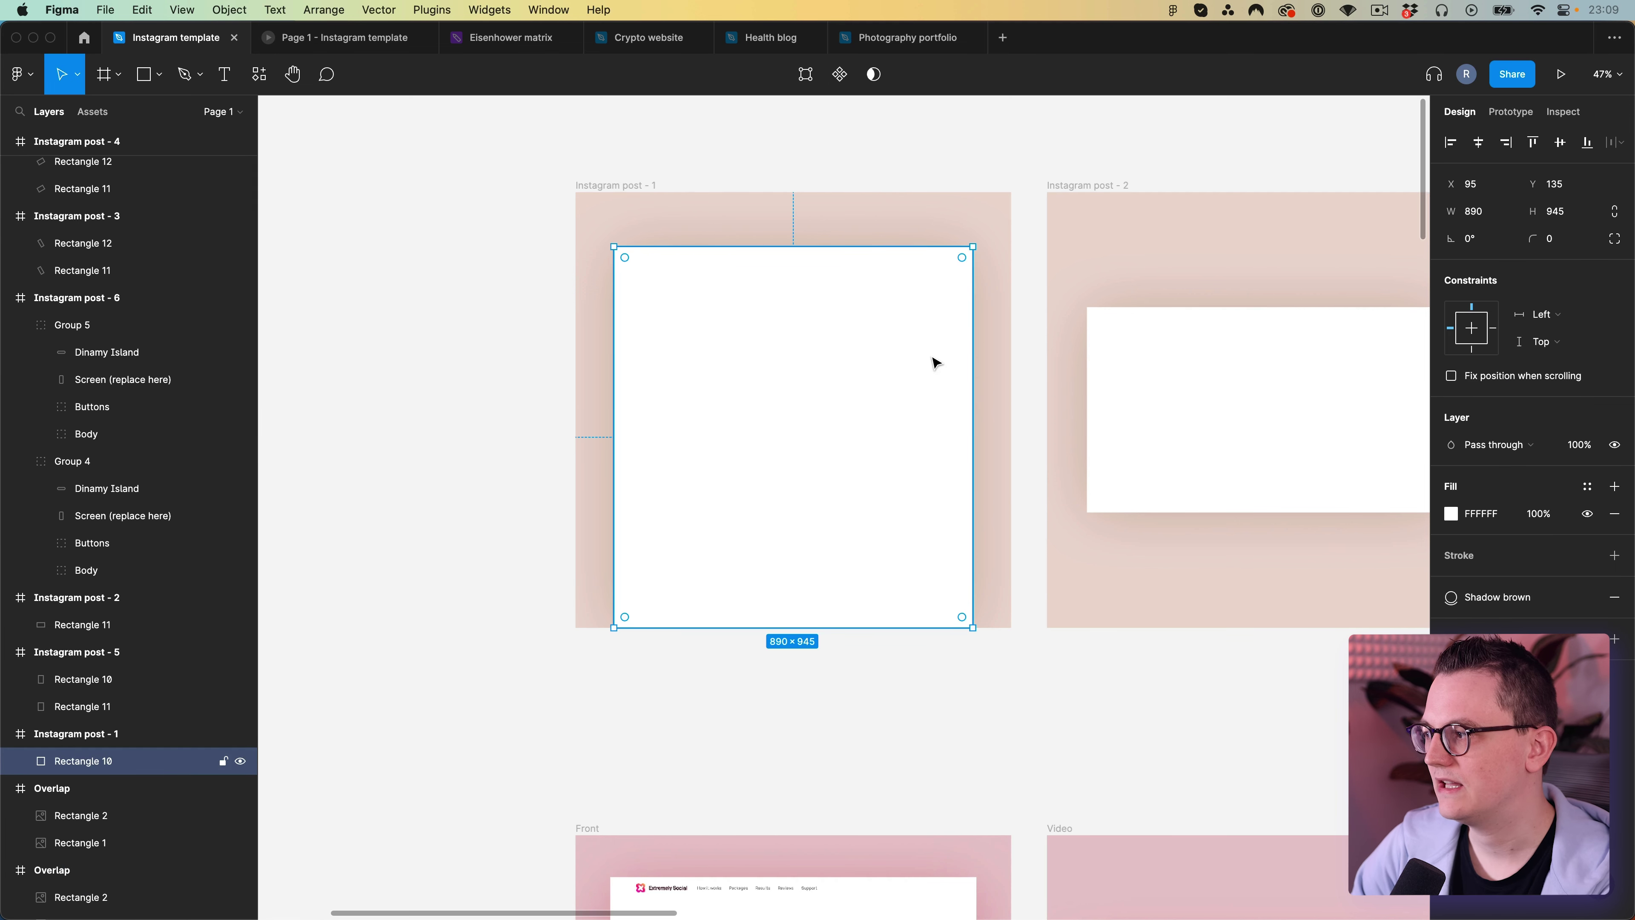
Change the white rectangle's fill in Instagram post - 1 from solid to image and load the desktop full-page capture from Downloads.
{"action": "left_click", "coordinate": [1454, 514]}
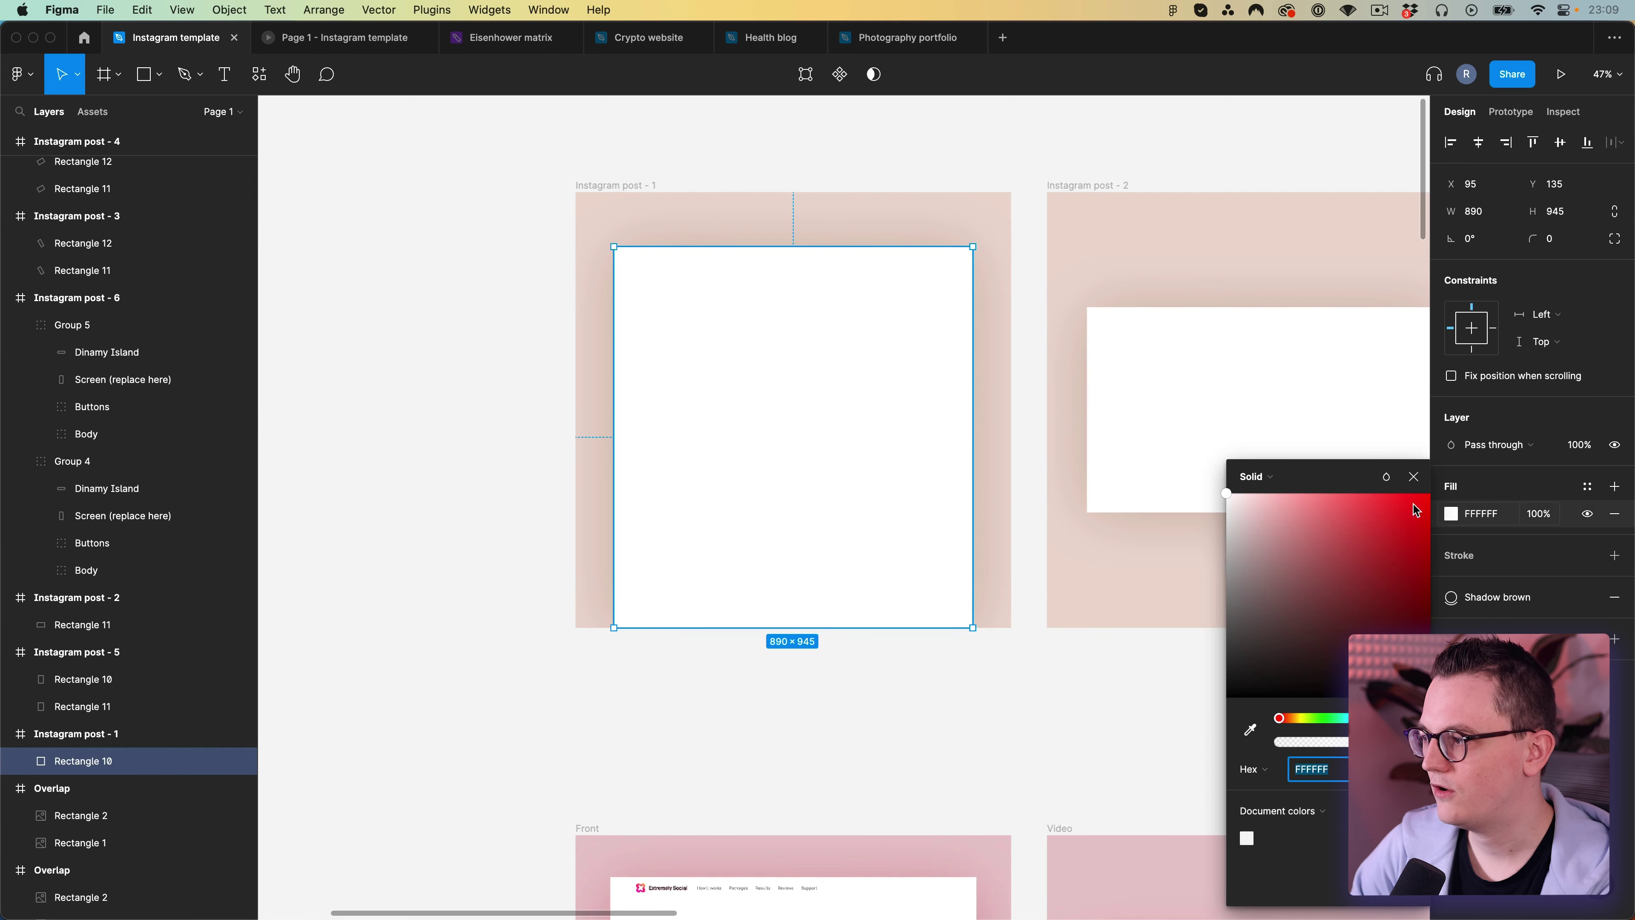
{"action": "left_click", "coordinate": [1256, 476]}
{"action": "left_click", "coordinate": [1278, 579]}
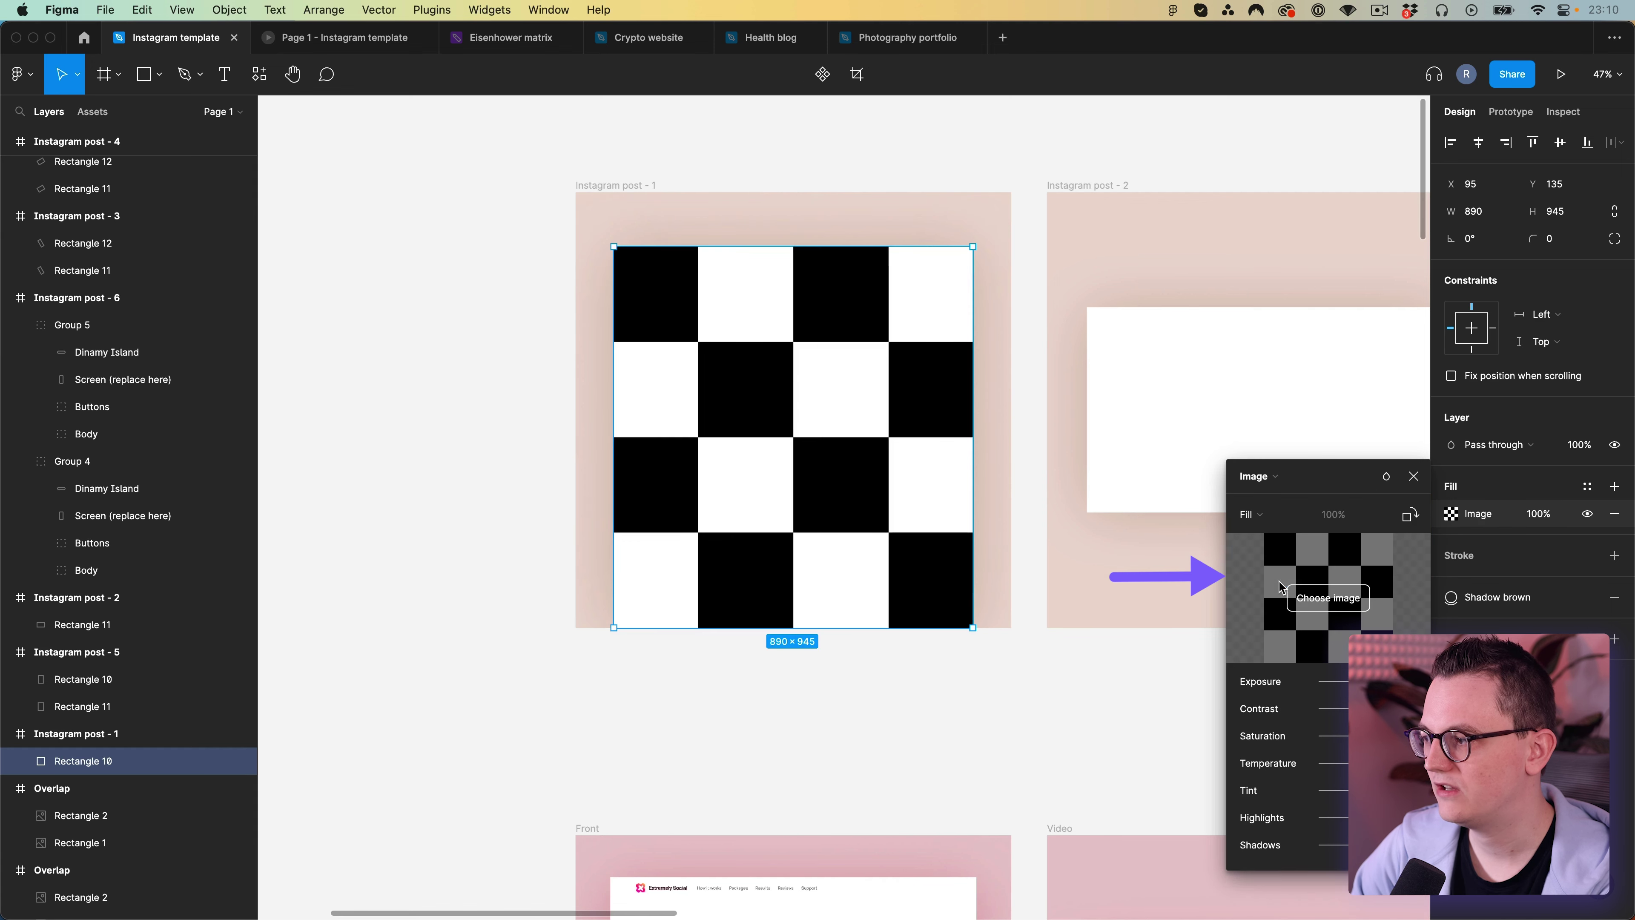
{"action": "left_click", "coordinate": [1334, 601]}
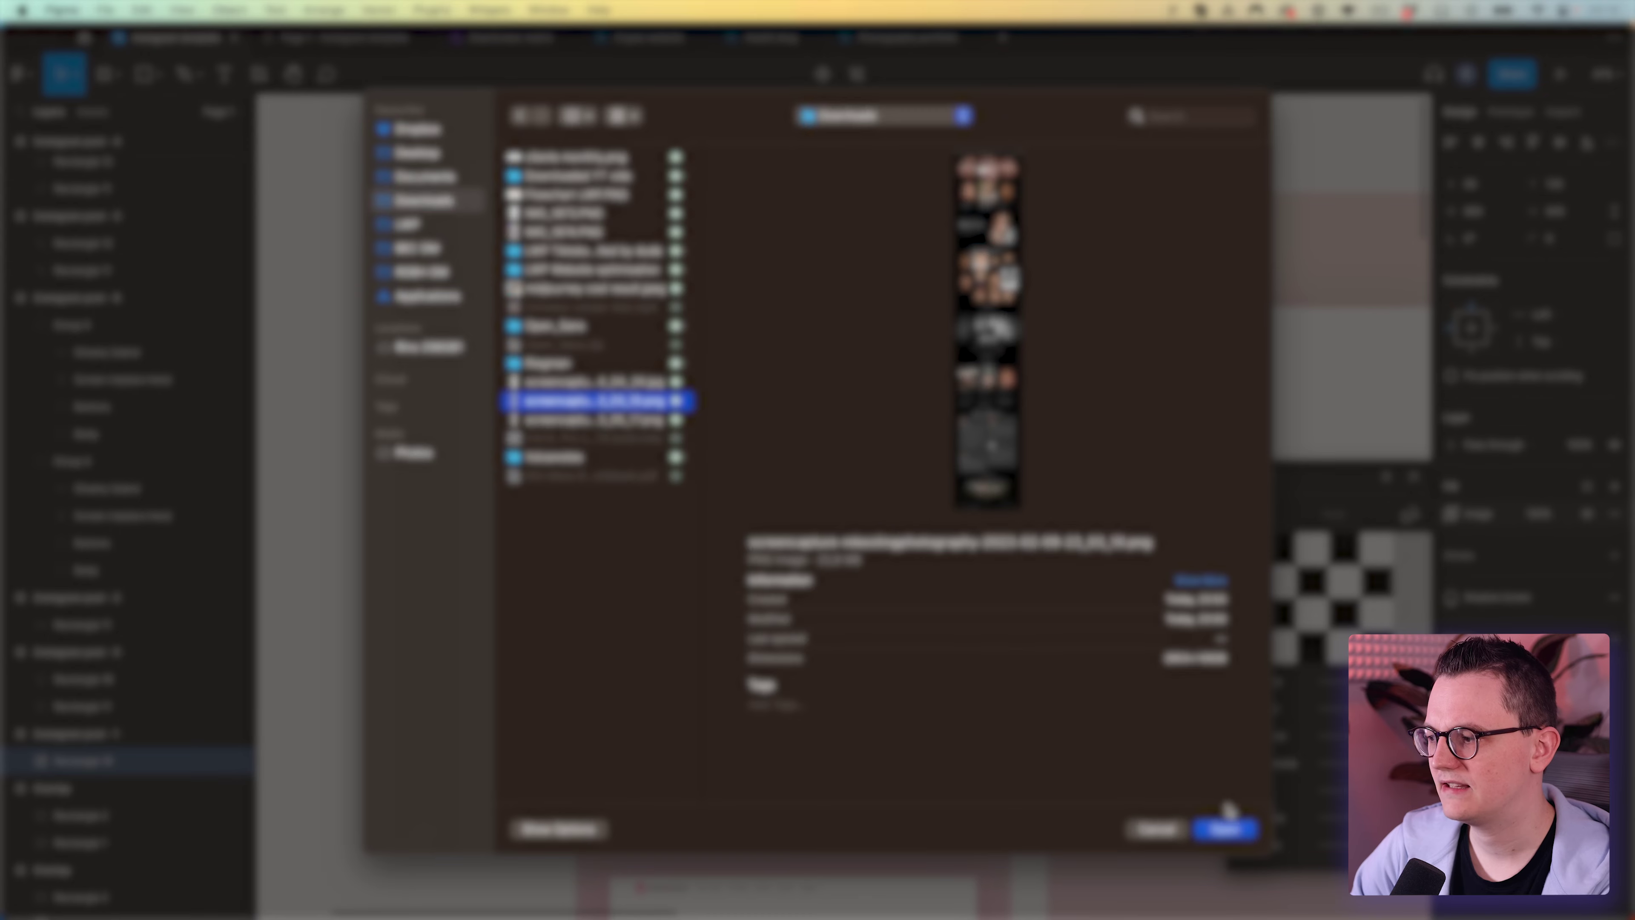
{"action": "left_click", "coordinate": [1222, 830]}
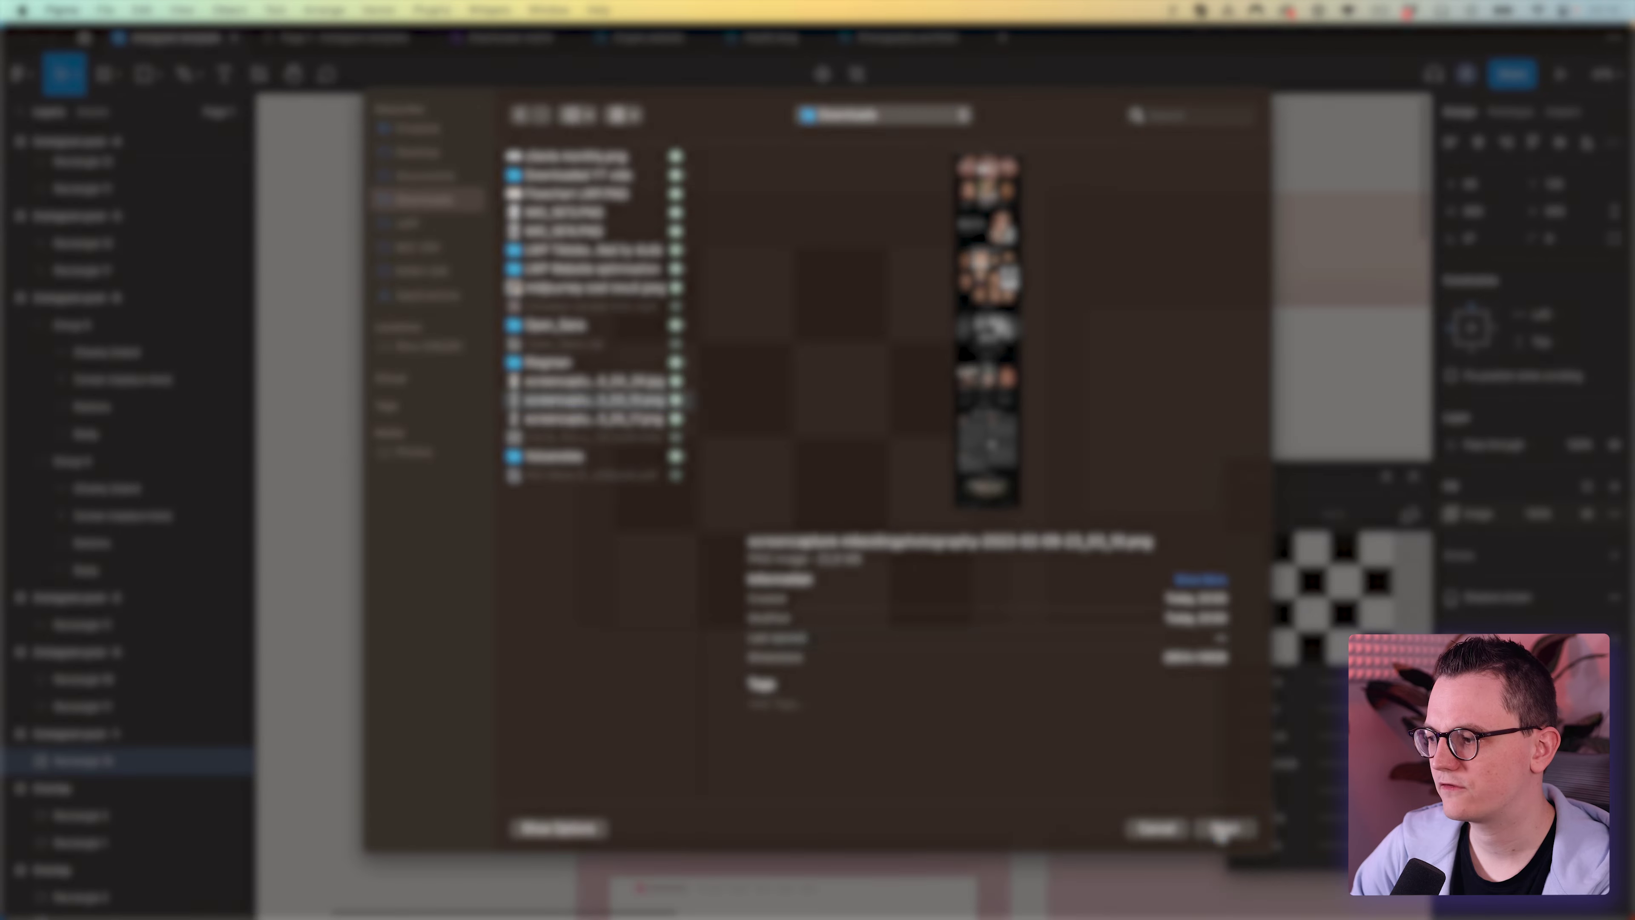
{"action": "scroll", "coordinate": [807, 358], "scroll_direction": "up", "scroll_amount": 2}
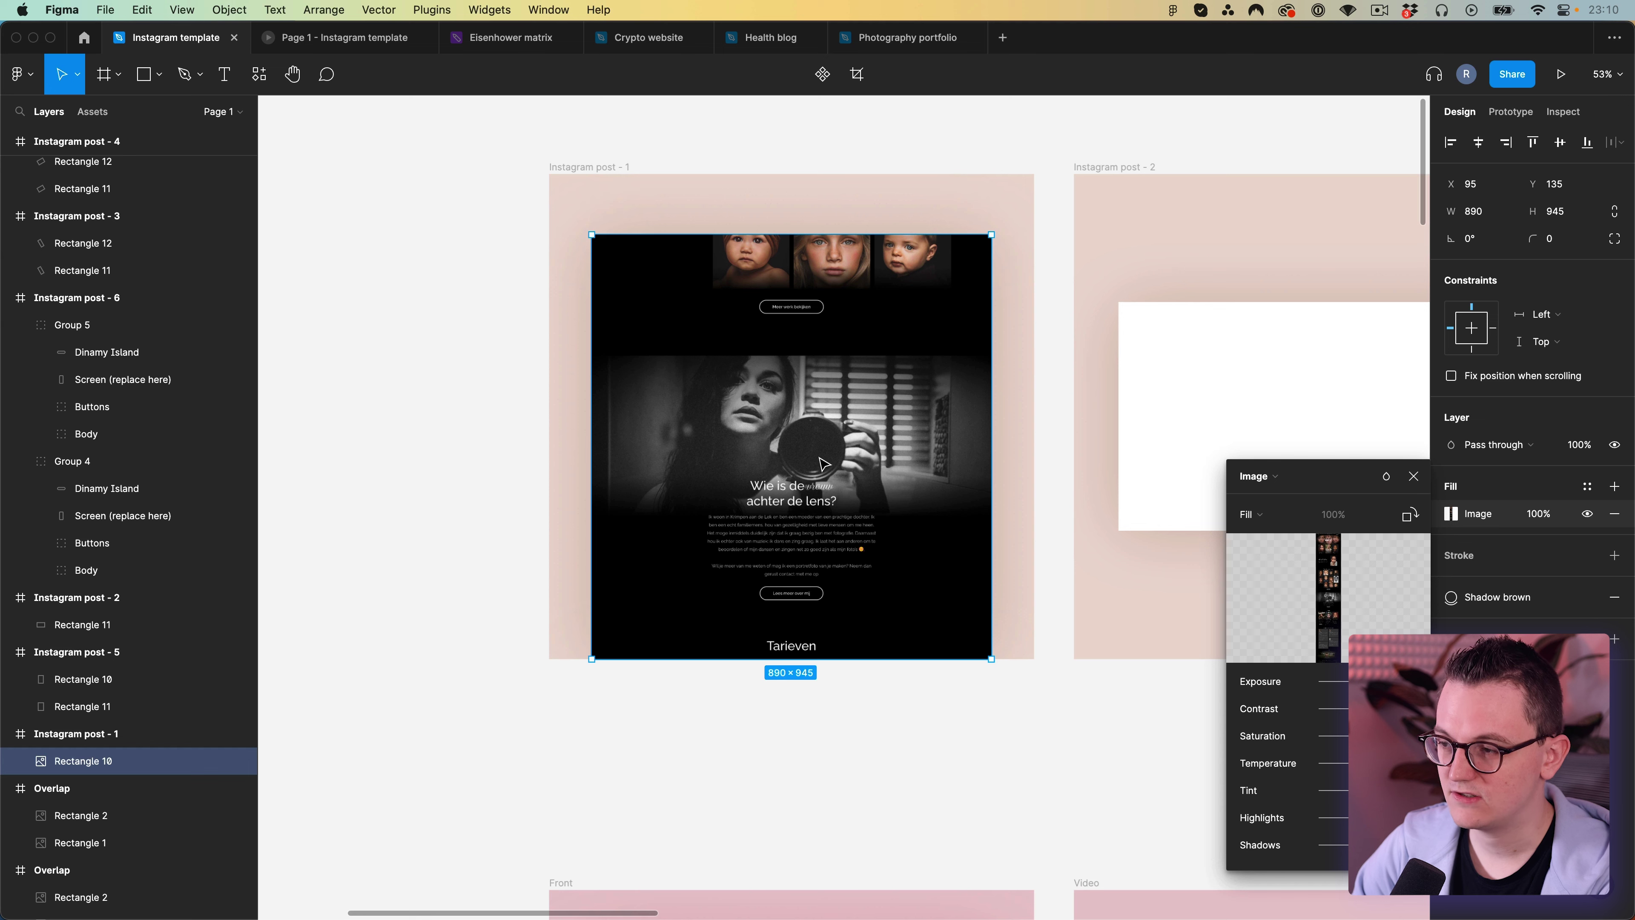
Reposition the image crop inside the rectangle to show the start of the page, with the WordPress admin bar cropped out.
{"action": "double_click", "coordinate": [782, 389]}
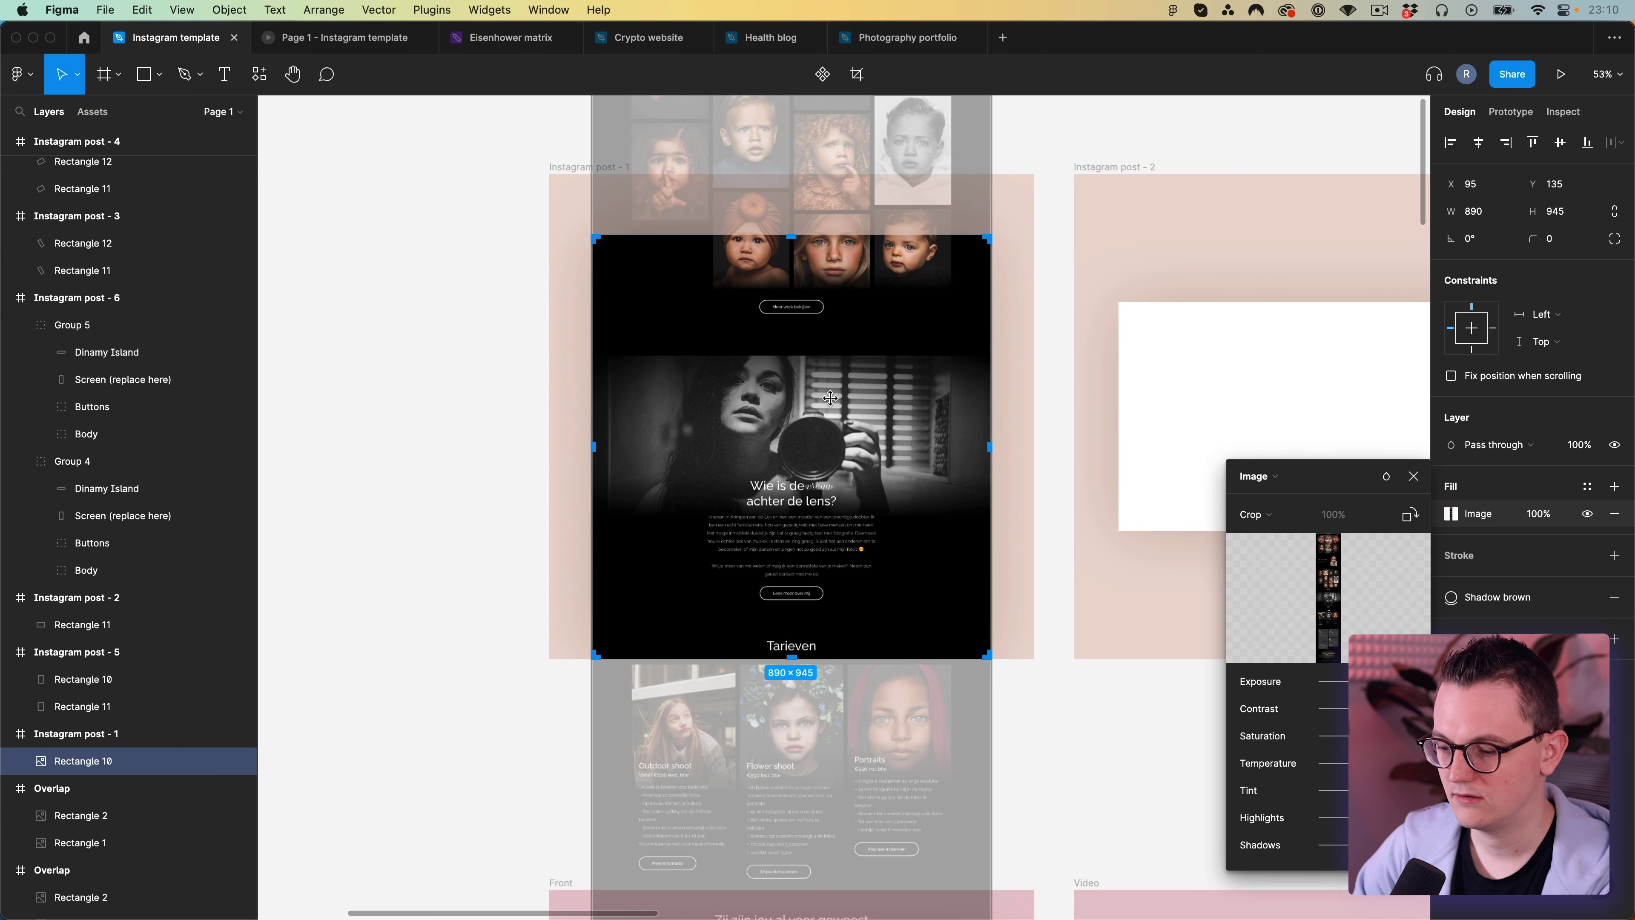
{"action": "left_click_drag", "start_coordinate": [818, 304], "coordinate": [800, 574]}
{"action": "left_click_drag", "start_coordinate": [816, 353], "coordinate": [792, 546]}
{"action": "left_click_drag", "start_coordinate": [807, 263], "coordinate": [805, 314]}
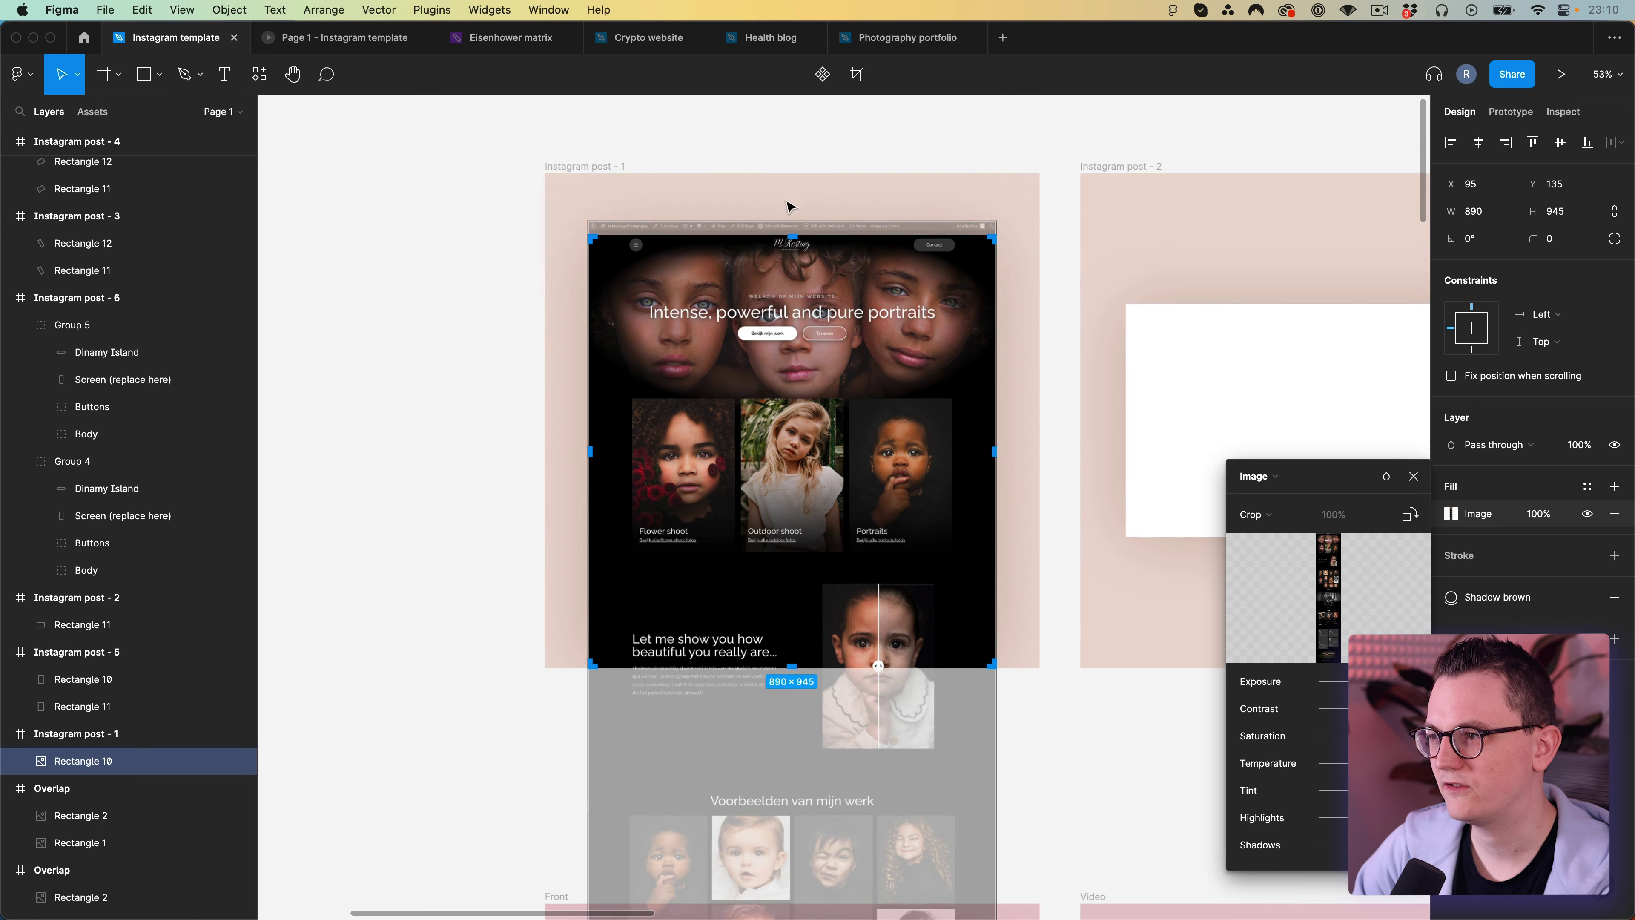
{"action": "key", "text": "Escape"}
{"action": "key", "text": "Escape"}
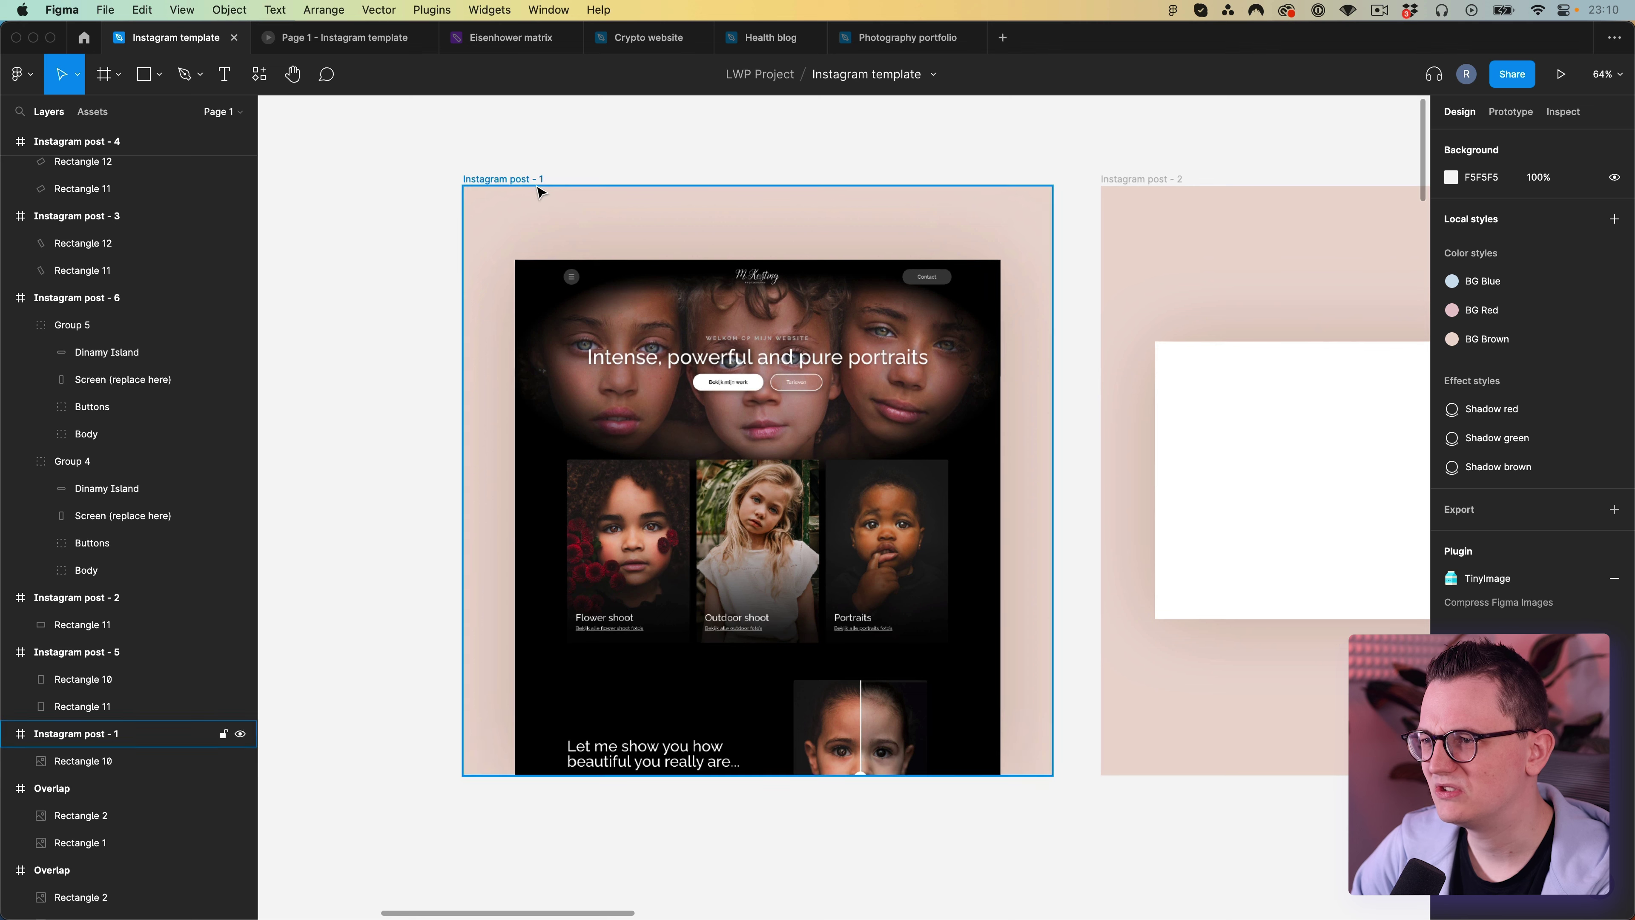
{"action": "left_click", "coordinate": [526, 182]}
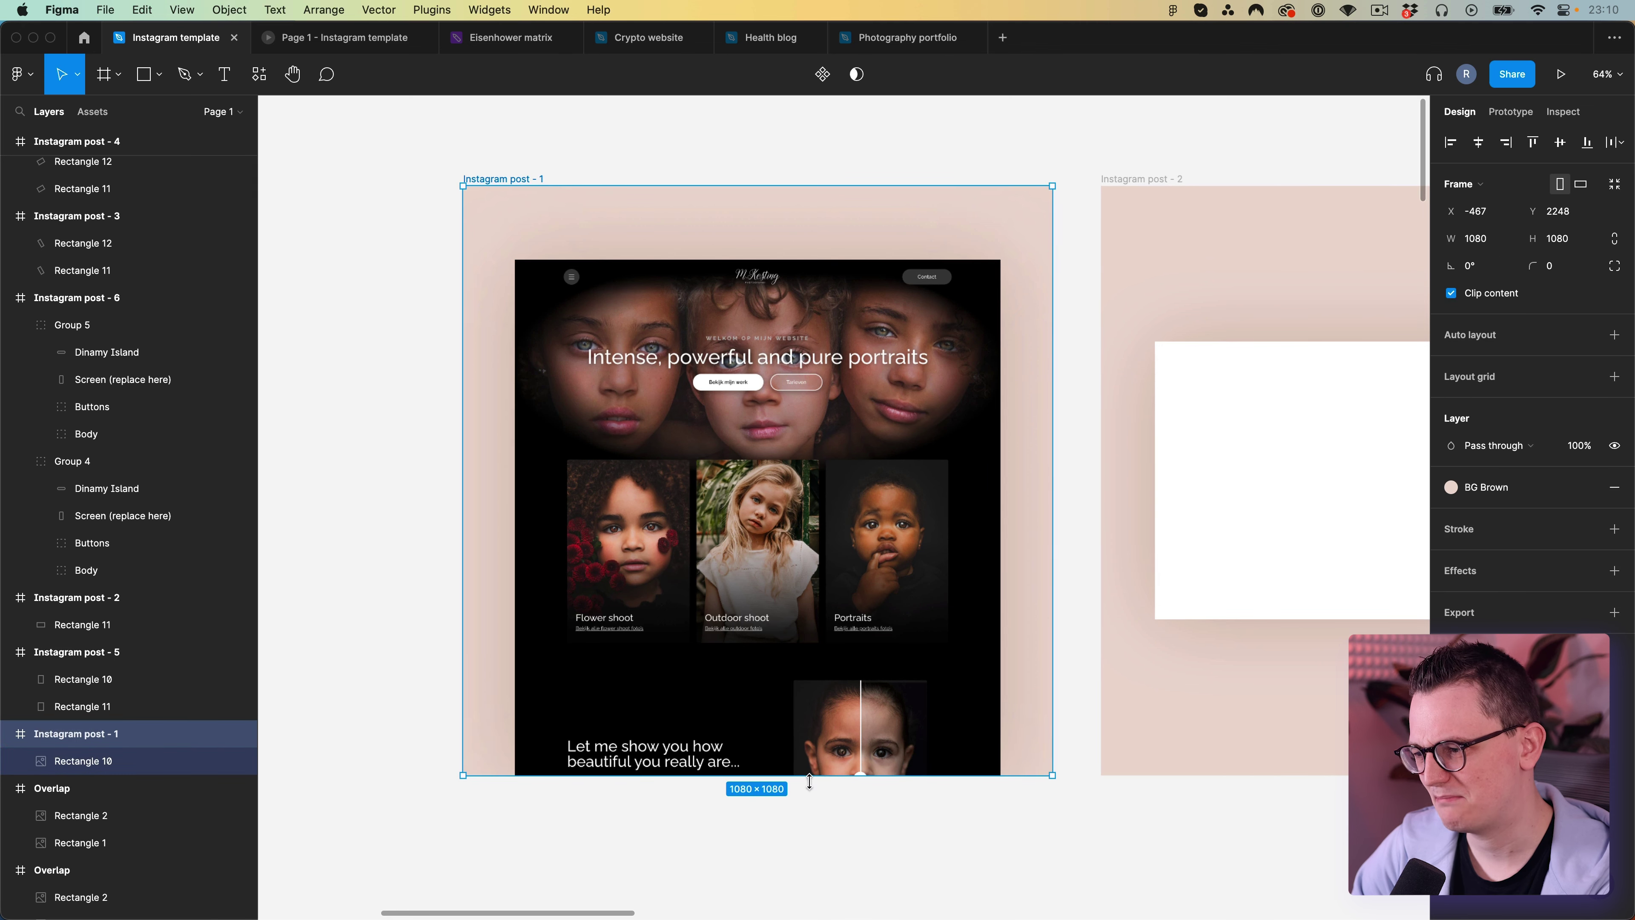
{"action": "key", "text": "super+Tab"}
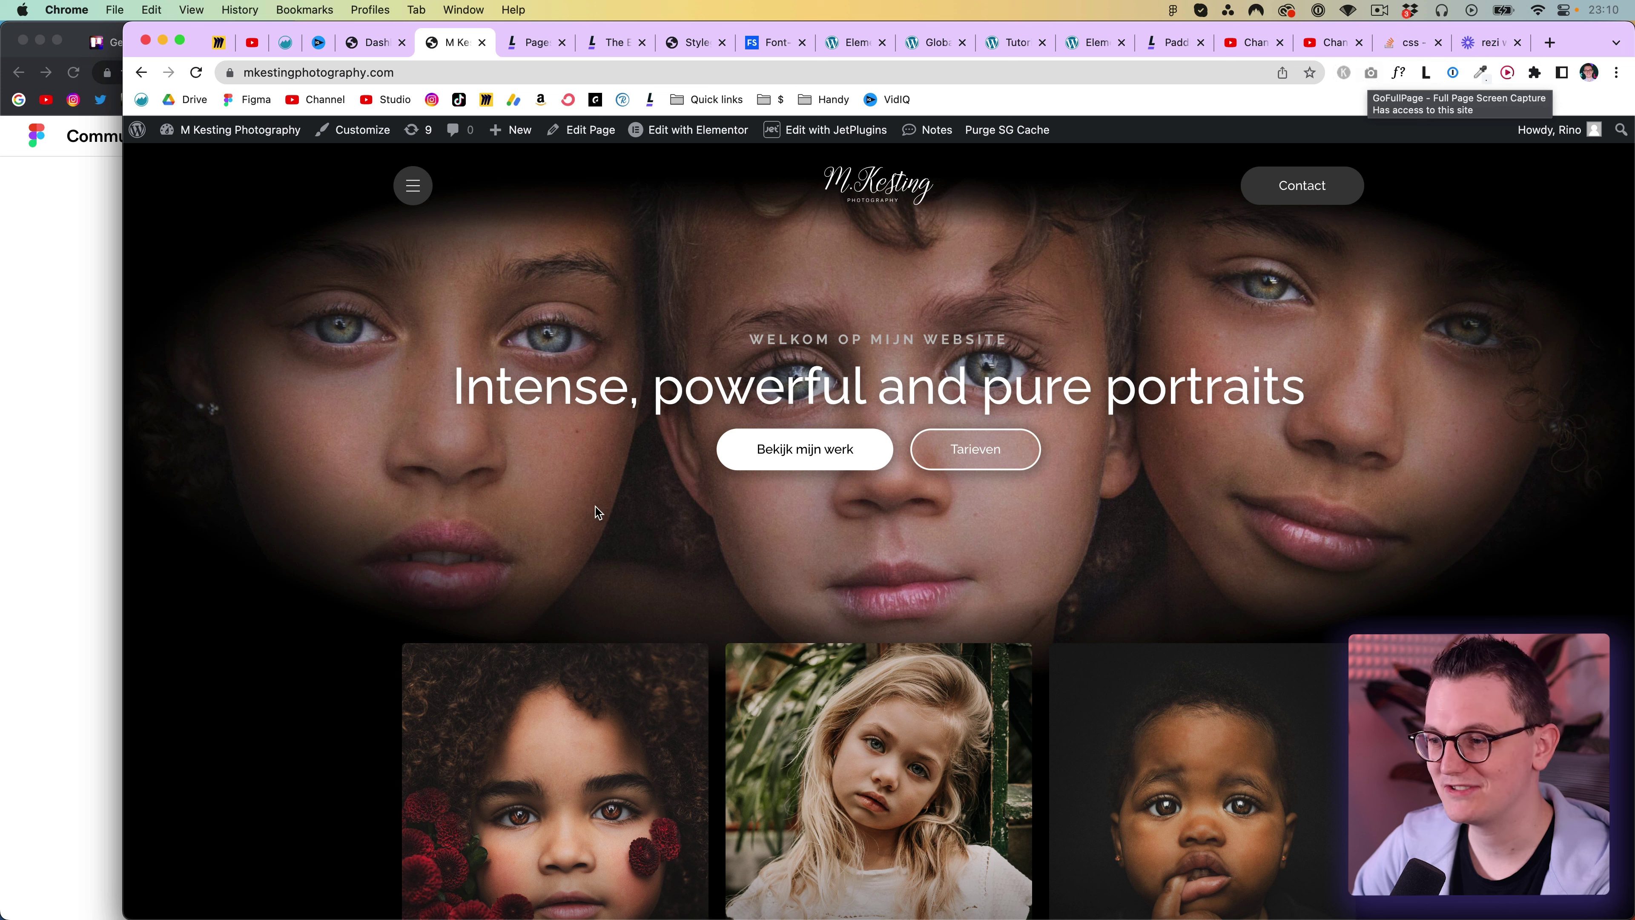
{"action": "key", "text": "super+Tab"}
{"action": "scroll", "coordinate": [634, 380], "scroll_direction": "down", "scroll_amount": 5}
{"action": "scroll", "coordinate": [634, 380], "scroll_direction": "up", "scroll_amount": 3}
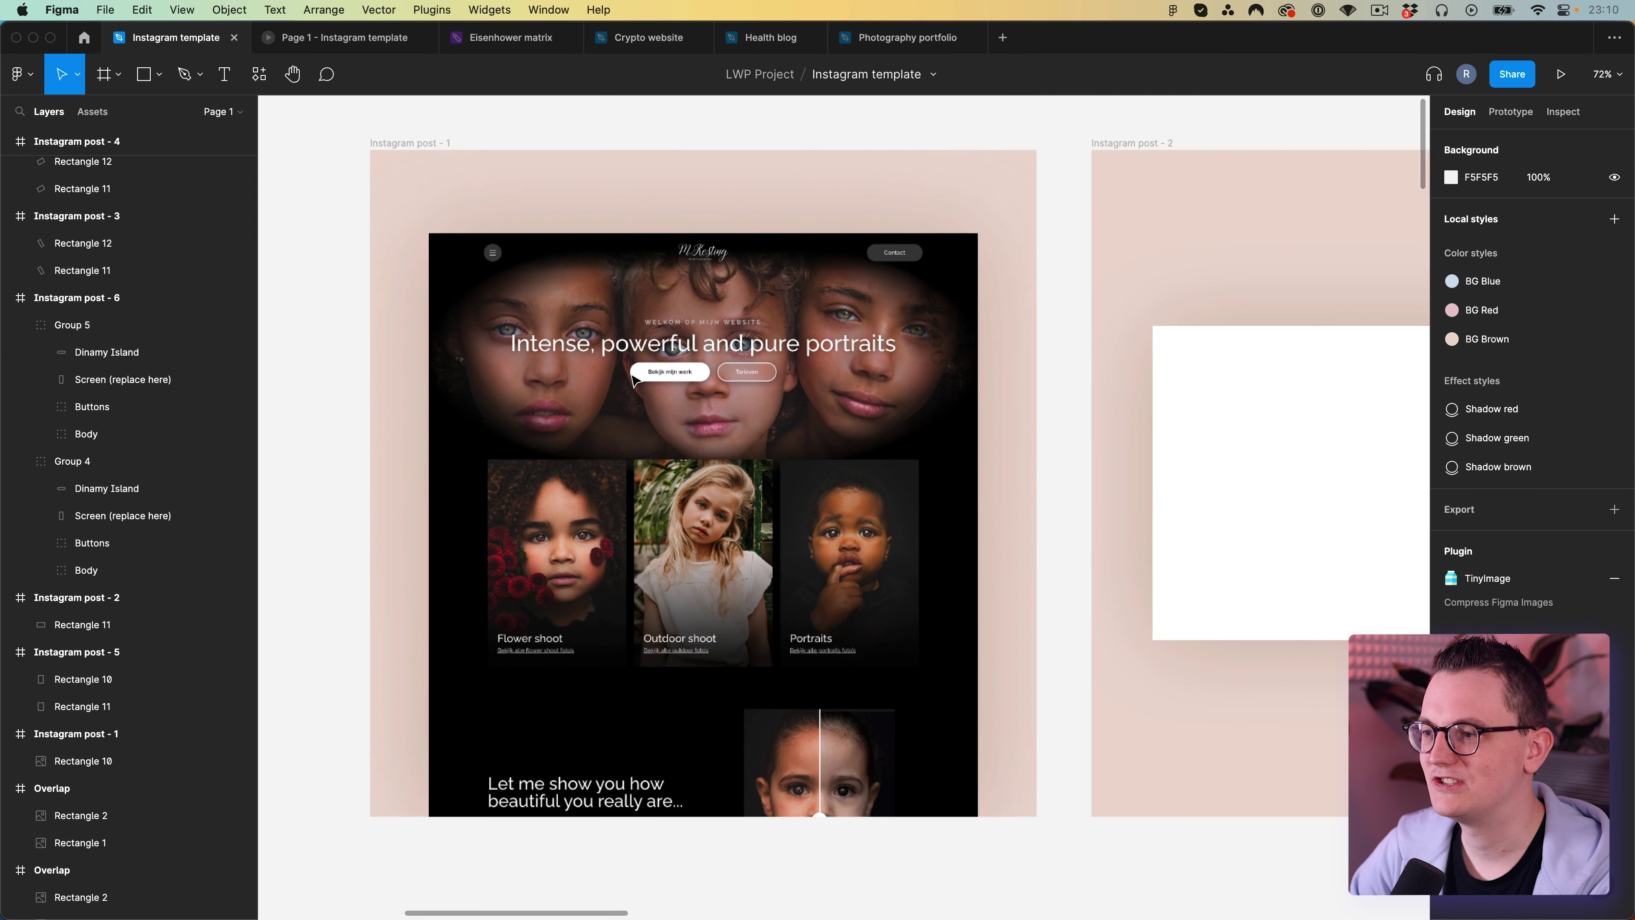
{"action": "scroll", "coordinate": [634, 380], "scroll_direction": "down", "scroll_amount": 2}
{"action": "left_click", "coordinate": [634, 387]}
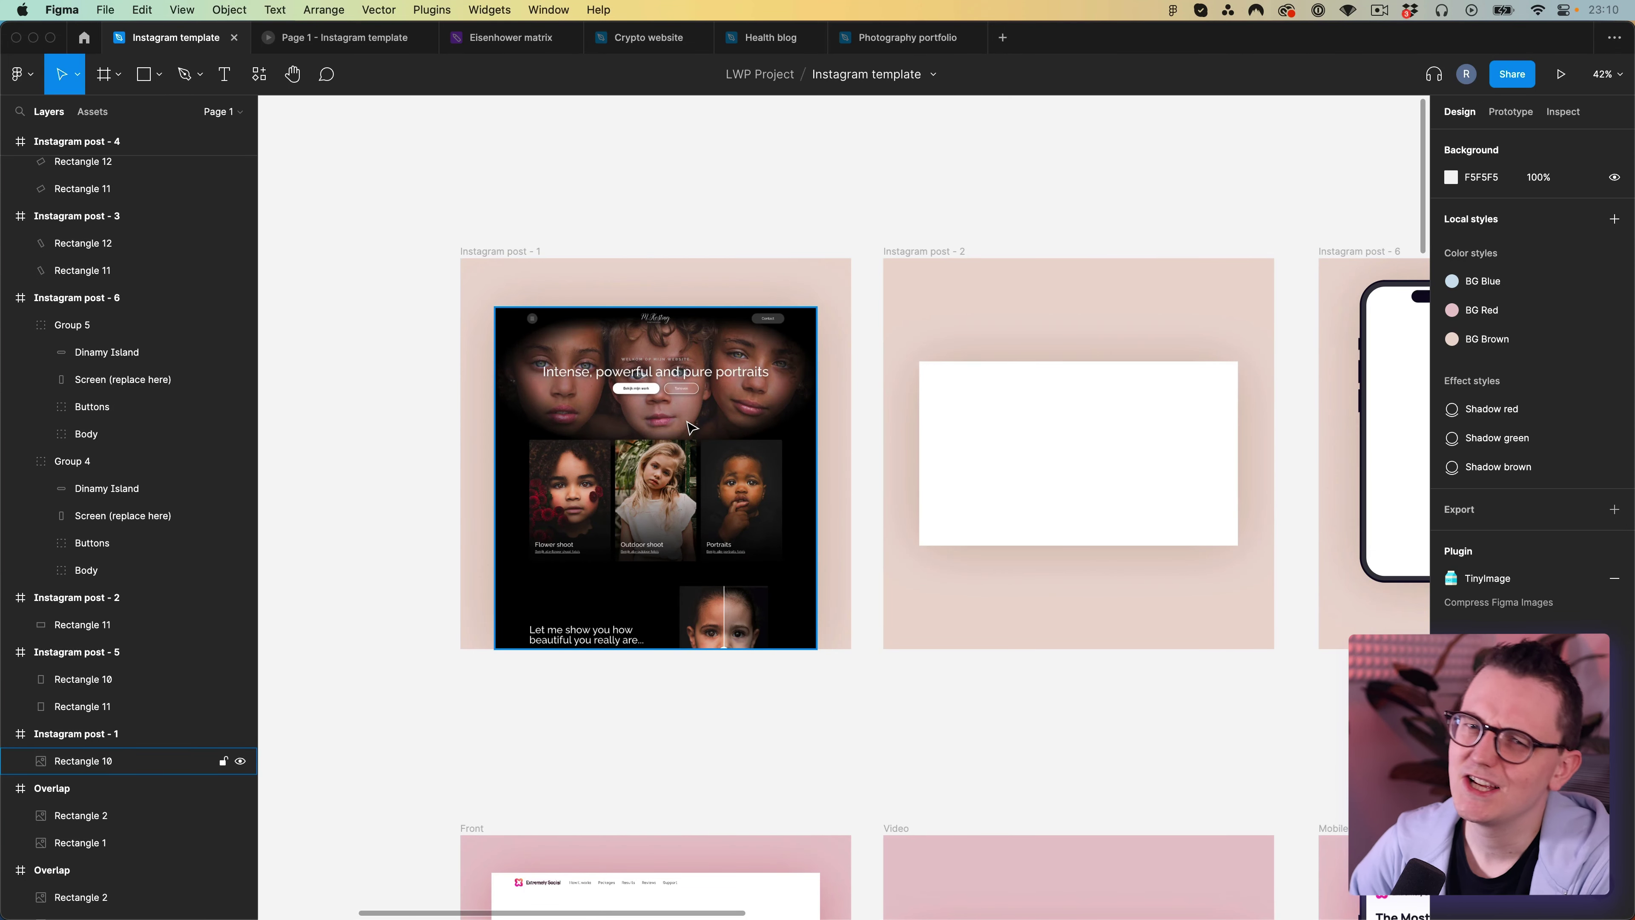
Switch to Chrome, take a screenshot of the photography homepage's opening view, and paste it onto the Figma canvas.
{"action": "scroll", "coordinate": [670, 412], "scroll_direction": "left", "scroll_amount": 3}
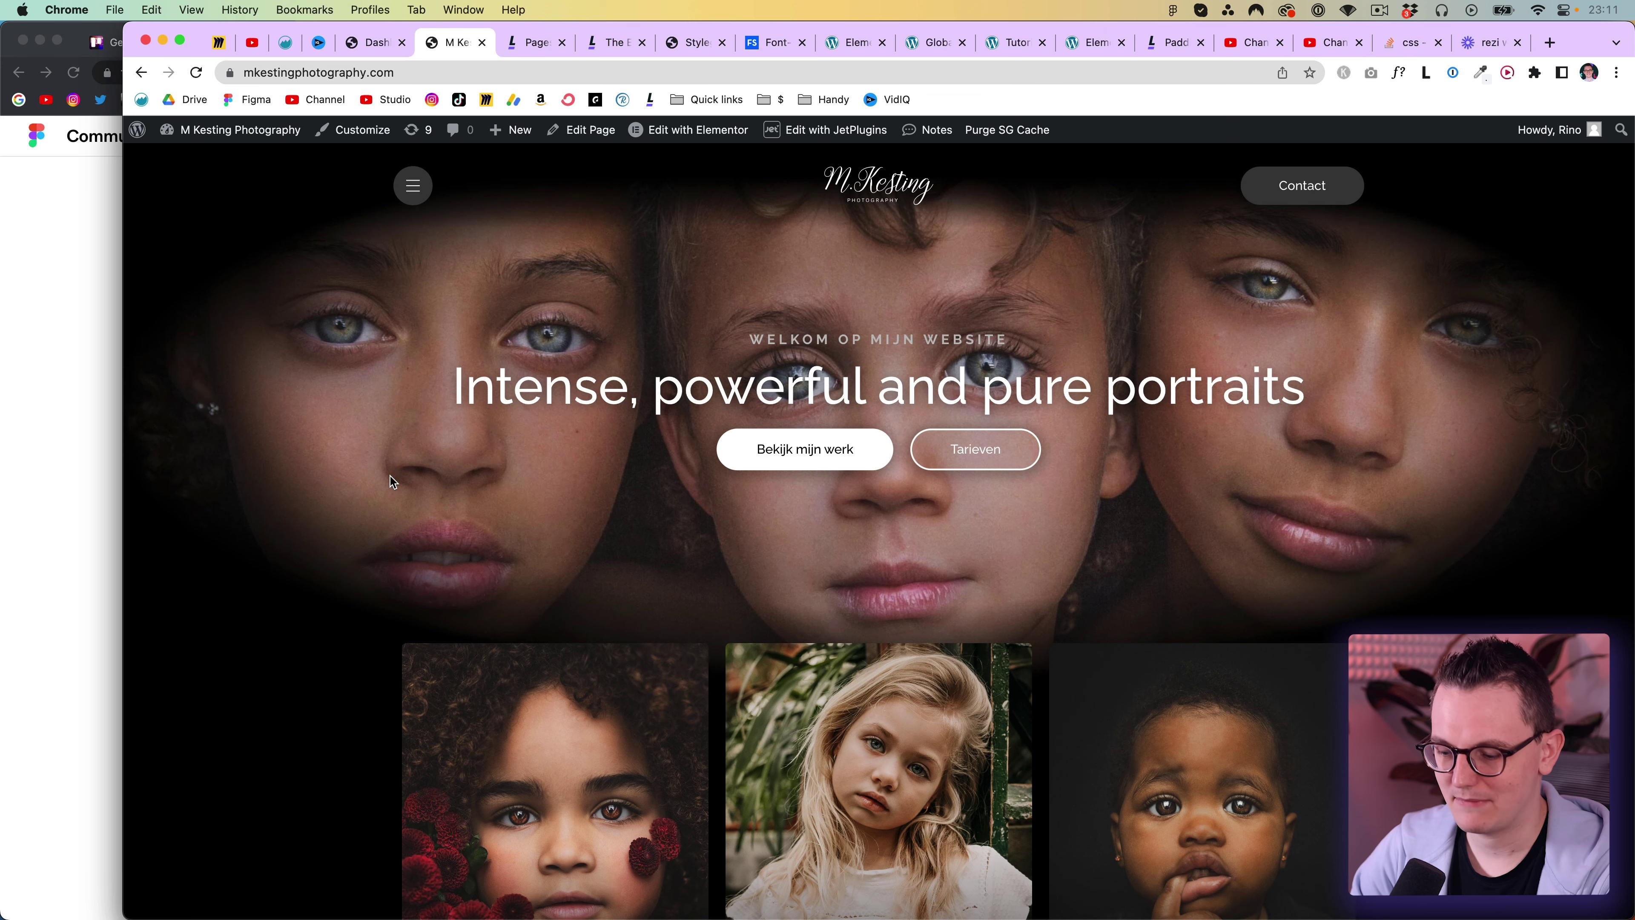
{"action": "left_click_drag", "start_coordinate": [118, 328], "coordinate": [377, 329]}
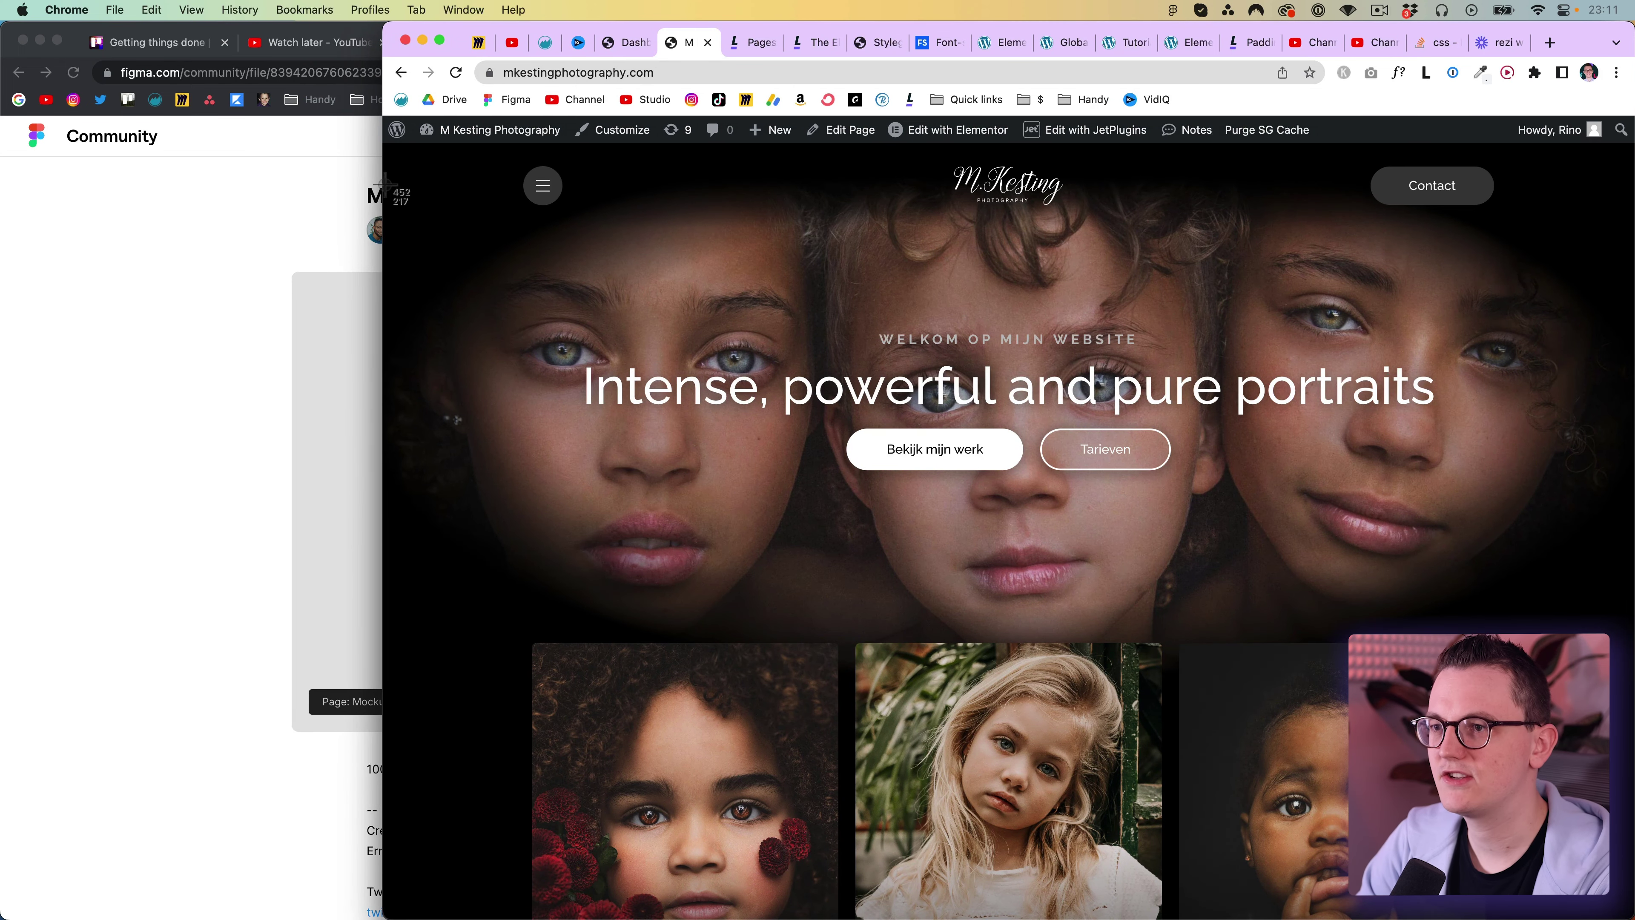
{"action": "key", "text": "Escape"}
{"action": "key", "text": "super+Tab"}
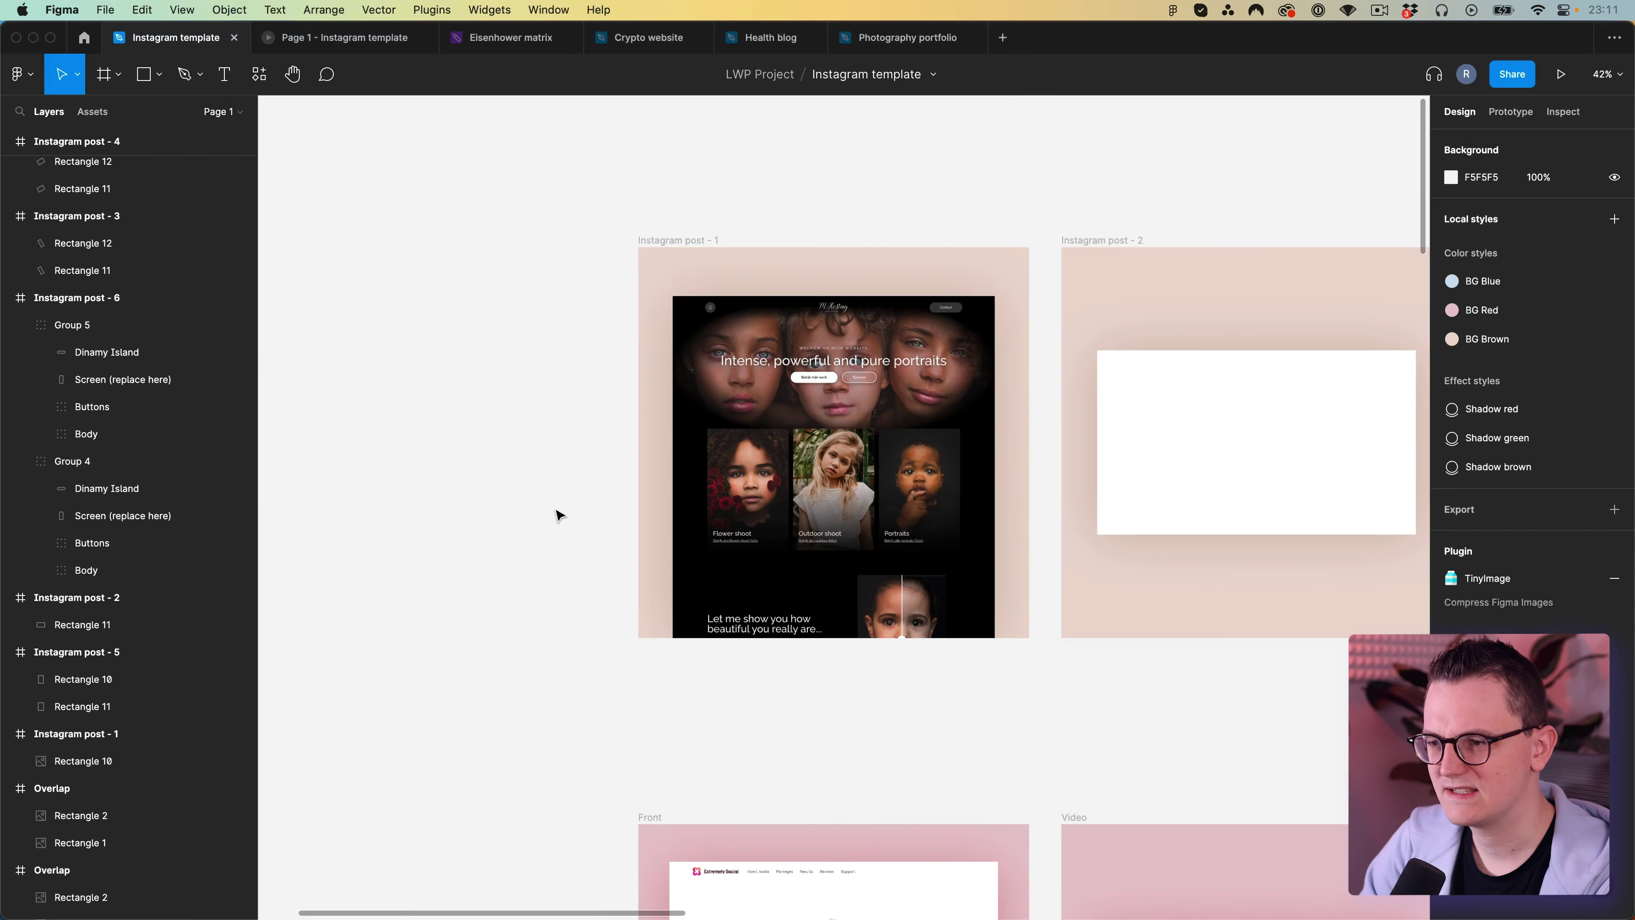
{"action": "left_click_drag", "start_coordinate": [515, 491], "coordinate": [942, 458]}
{"action": "key", "text": "super+v"}
Place the pasted homepage screenshot on the empty canvas beside the mobile full-page capture, leaving a gap between them.
{"action": "scroll", "coordinate": [834, 440], "scroll_direction": "down", "scroll_amount": 4}
{"action": "left_click_drag", "start_coordinate": [848, 474], "coordinate": [720, 416]}
{"action": "scroll", "coordinate": [771, 458], "scroll_direction": "up", "scroll_amount": 4}
{"action": "scroll", "coordinate": [720, 416], "scroll_direction": "up", "scroll_amount": 4}
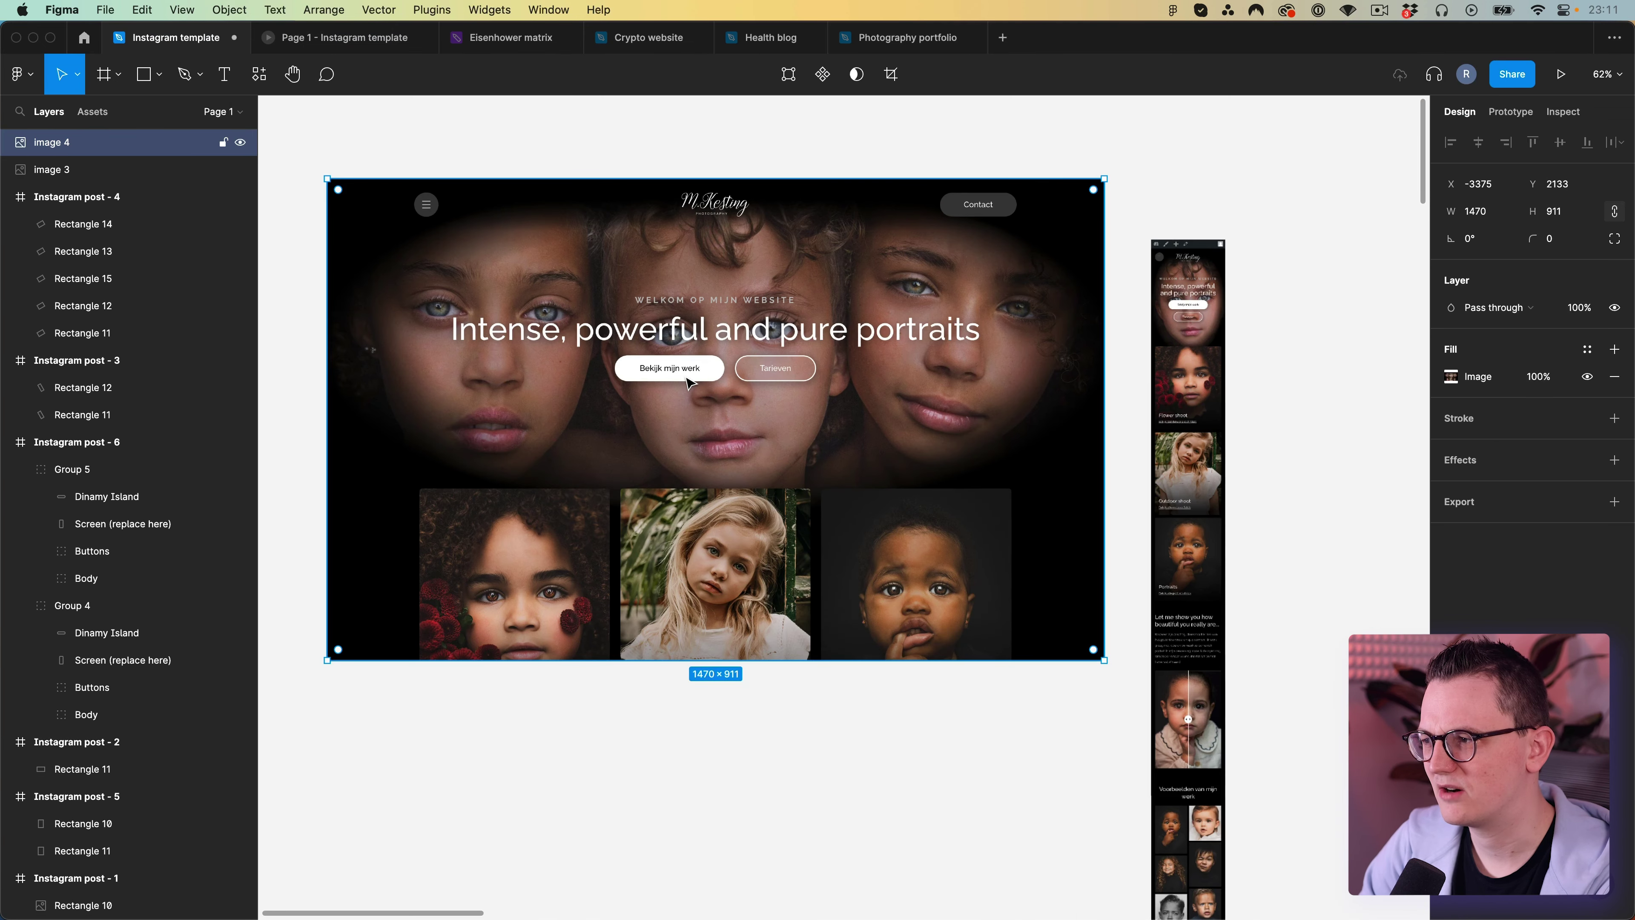
{"action": "scroll", "coordinate": [708, 399], "scroll_direction": "down", "scroll_amount": 2}
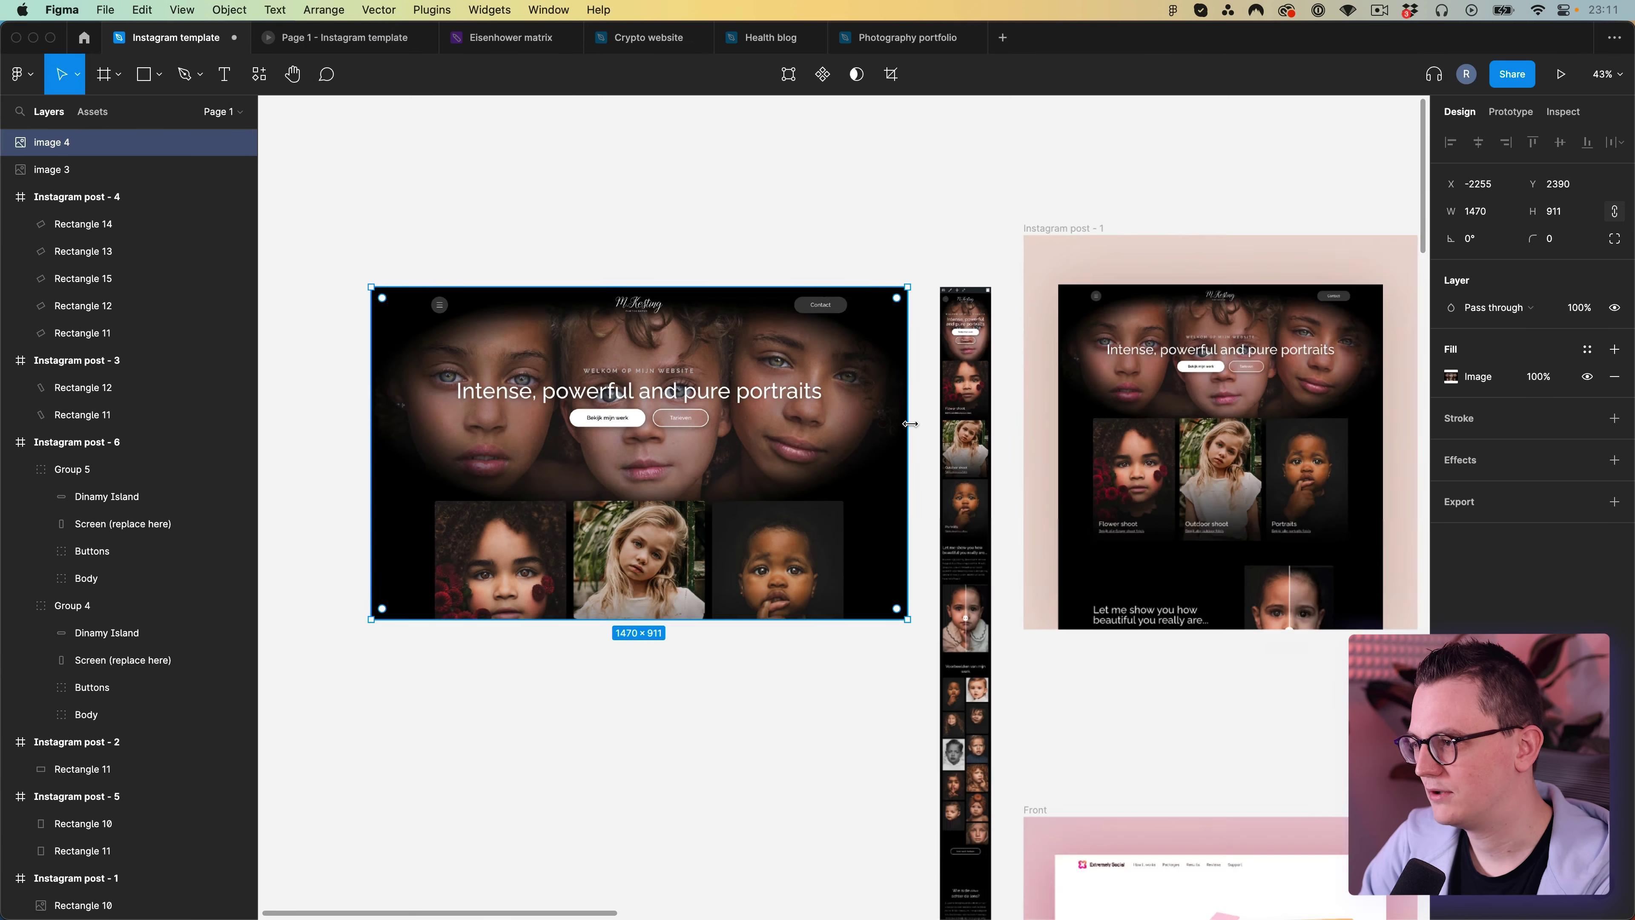
{"action": "scroll", "coordinate": [910, 423], "scroll_direction": "up", "scroll_amount": 2}
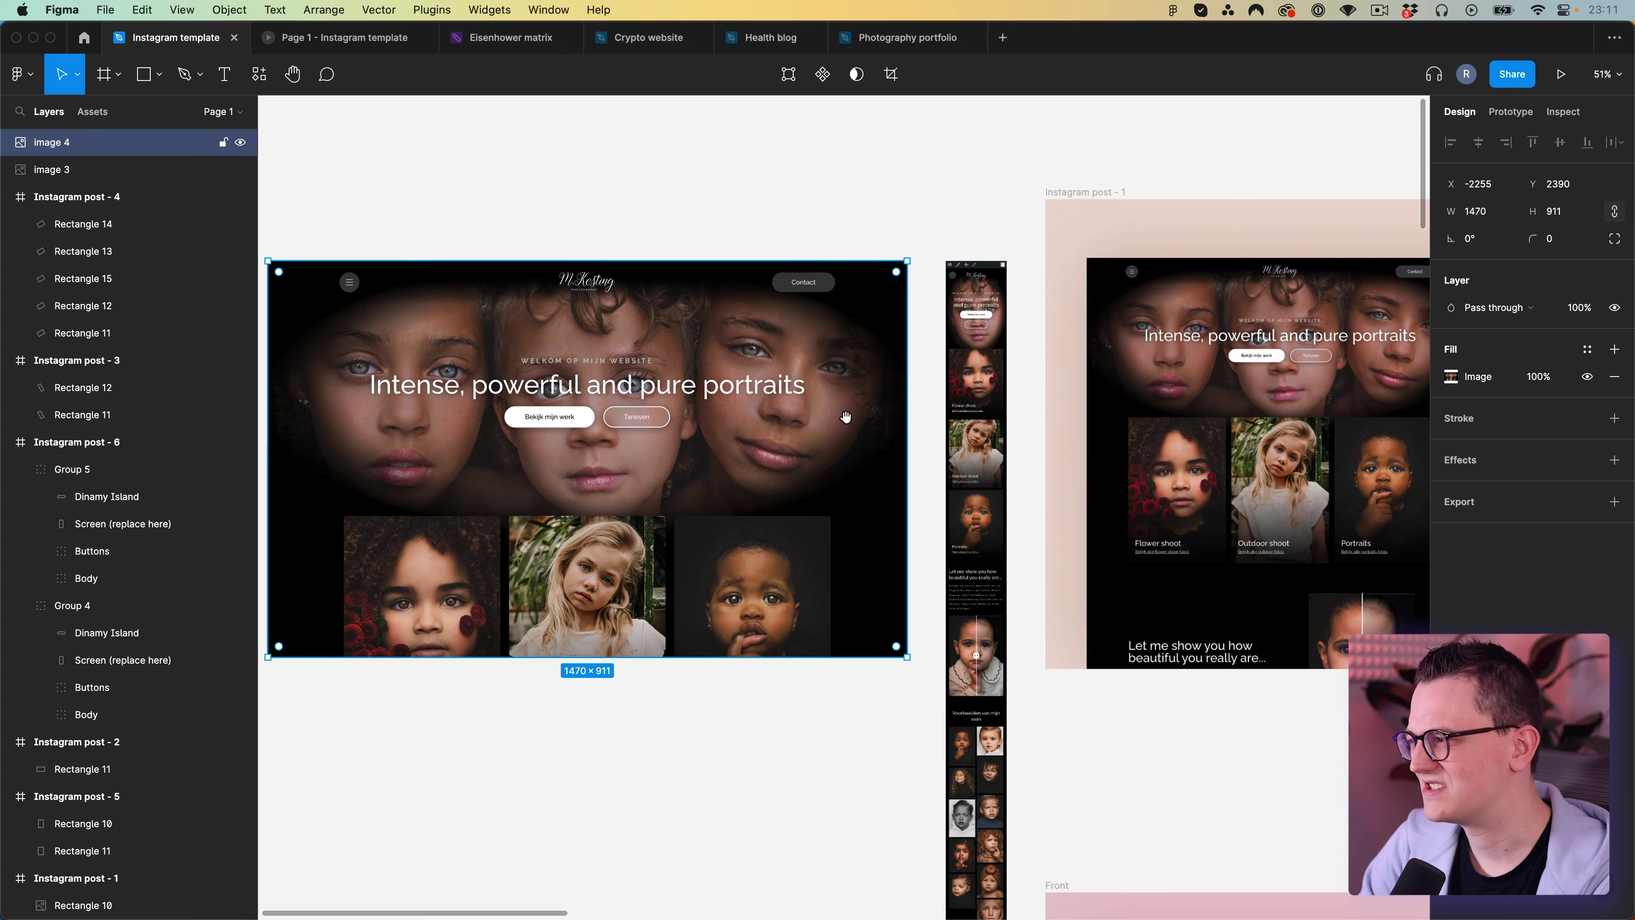
{"action": "left_click_drag", "start_coordinate": [847, 417], "coordinate": [780, 409]}
{"action": "scroll", "coordinate": [804, 372], "scroll_direction": "down", "scroll_amount": 3}
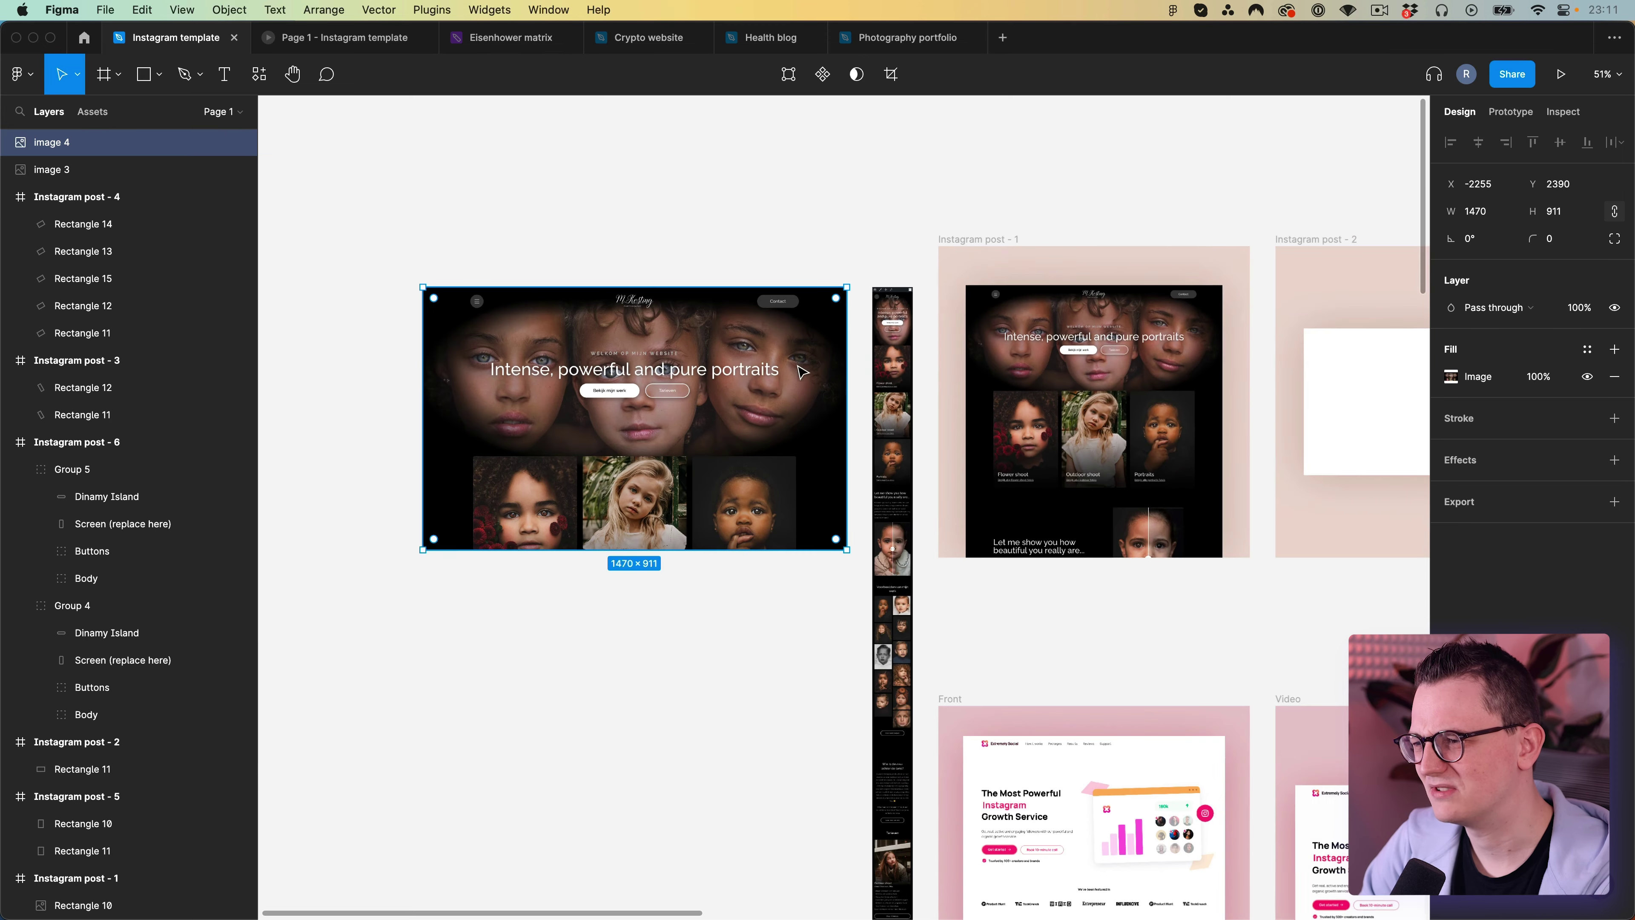
{"action": "scroll", "coordinate": [773, 451], "scroll_direction": "left", "scroll_amount": 2}
{"action": "left_click_drag", "start_coordinate": [767, 516], "coordinate": [713, 500]}
{"action": "left_click", "coordinate": [713, 571]}
Capture the homepage's next section in Chrome and paste it into Figma, overlapping the first screenshot's lower edge so the page continues seamlessly.
{"action": "key", "text": "super+Tab"}
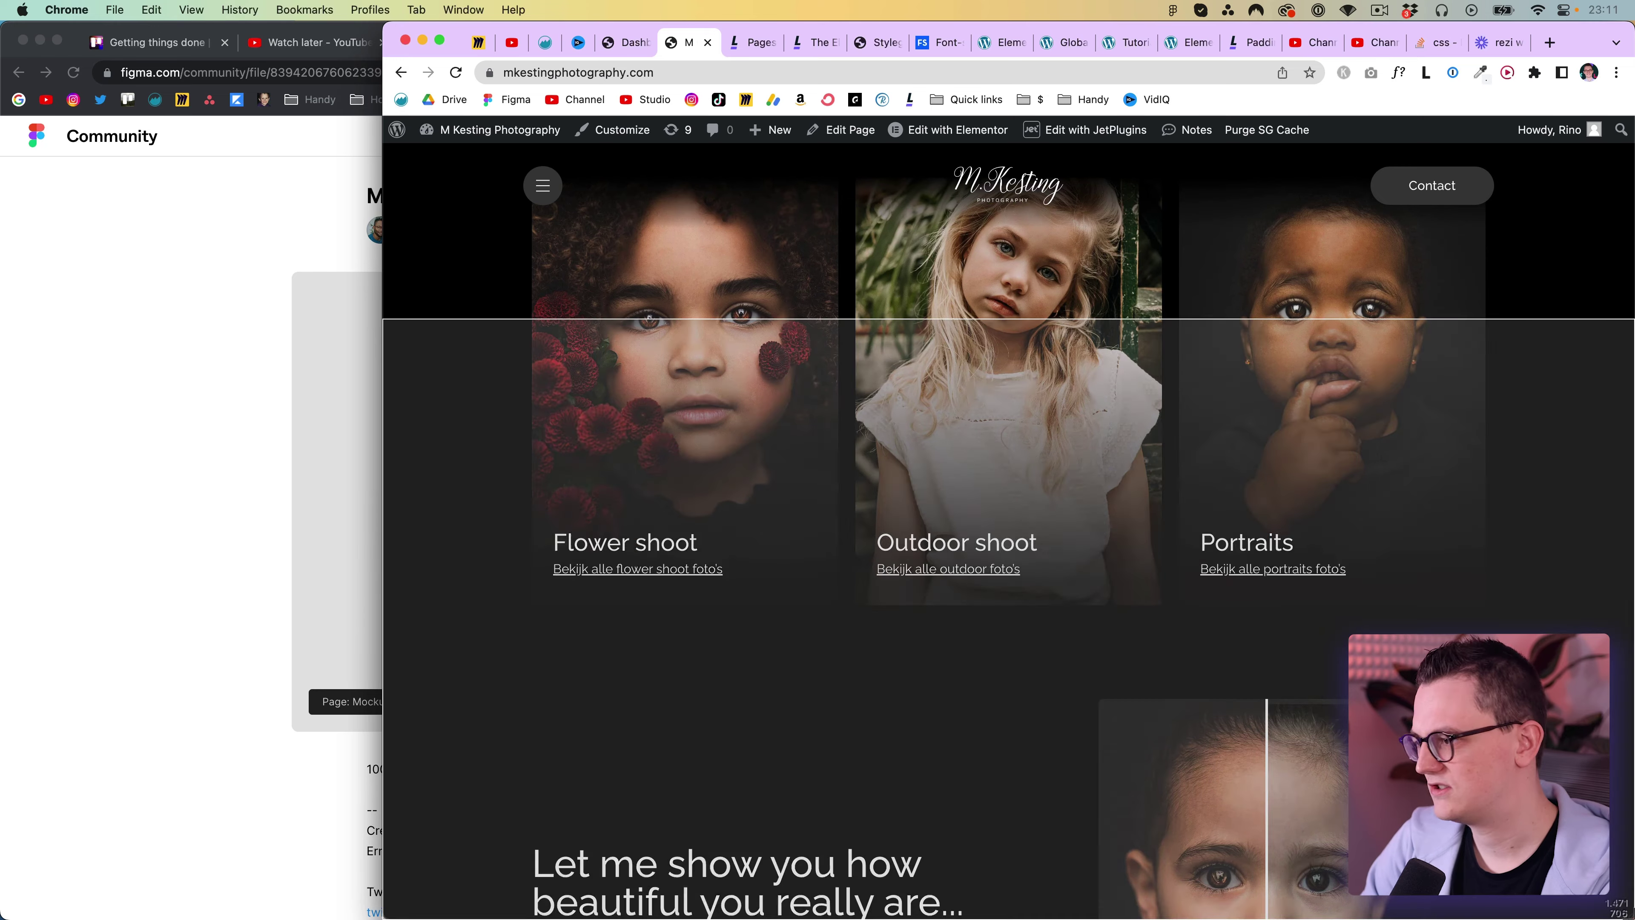
{"action": "left_click_drag", "start_coordinate": [1628, 913], "coordinate": [1629, 914]}
{"action": "key", "text": "super+Tab"}
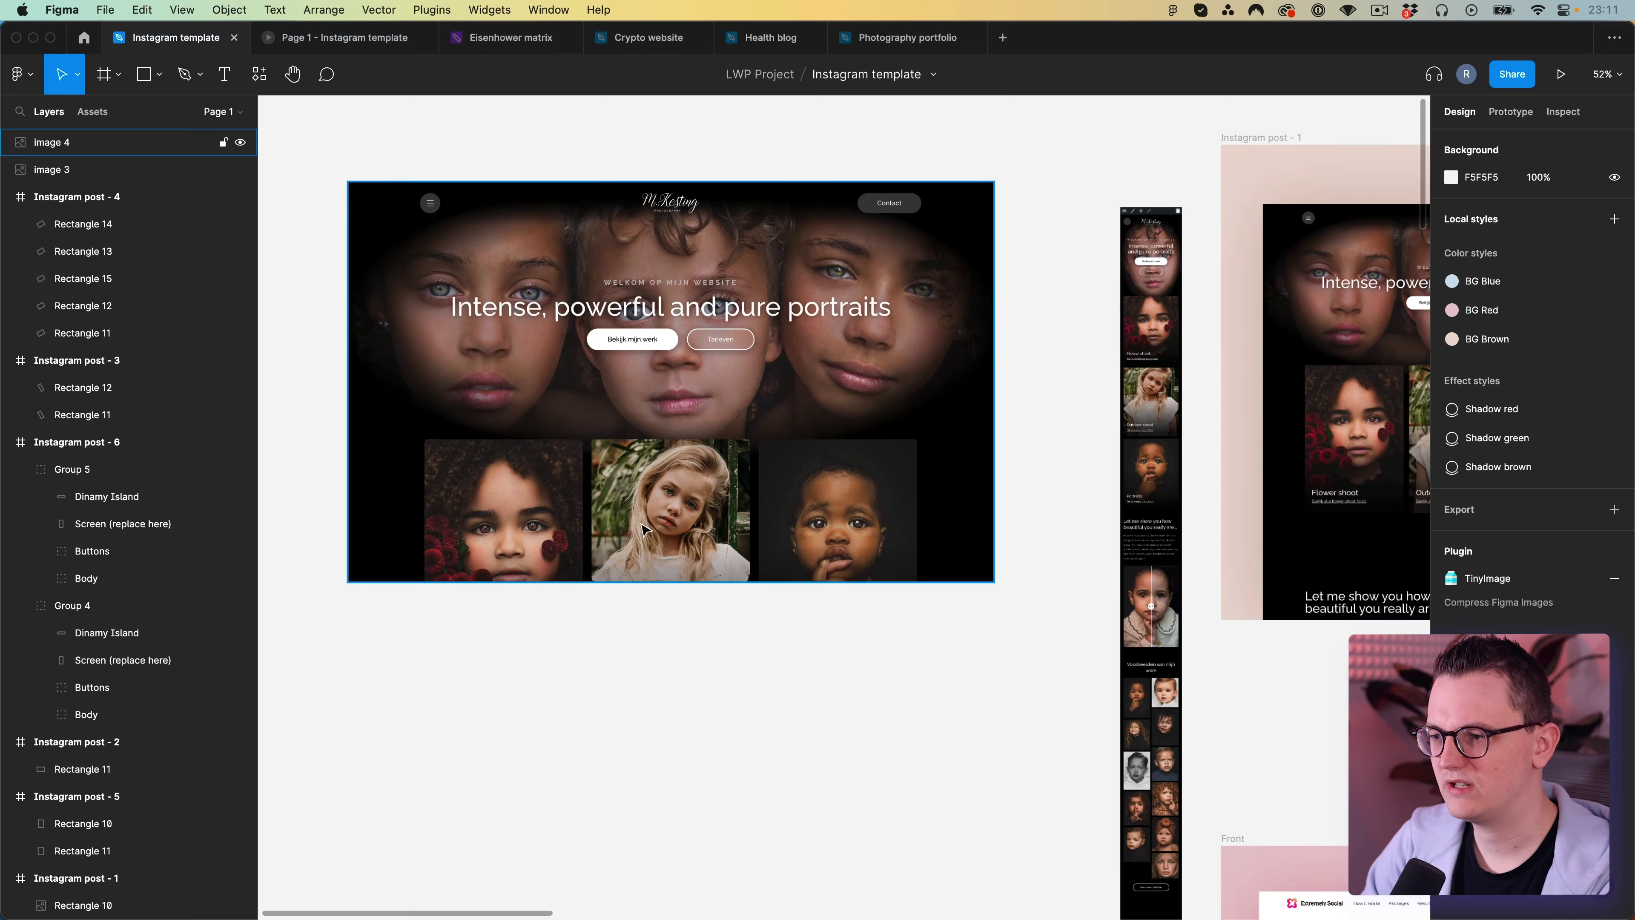
{"action": "key", "text": "super+v"}
{"action": "left_click_drag", "start_coordinate": [631, 668], "coordinate": [611, 655]}
{"action": "scroll", "coordinate": [612, 656], "scroll_direction": "up", "scroll_amount": 5}
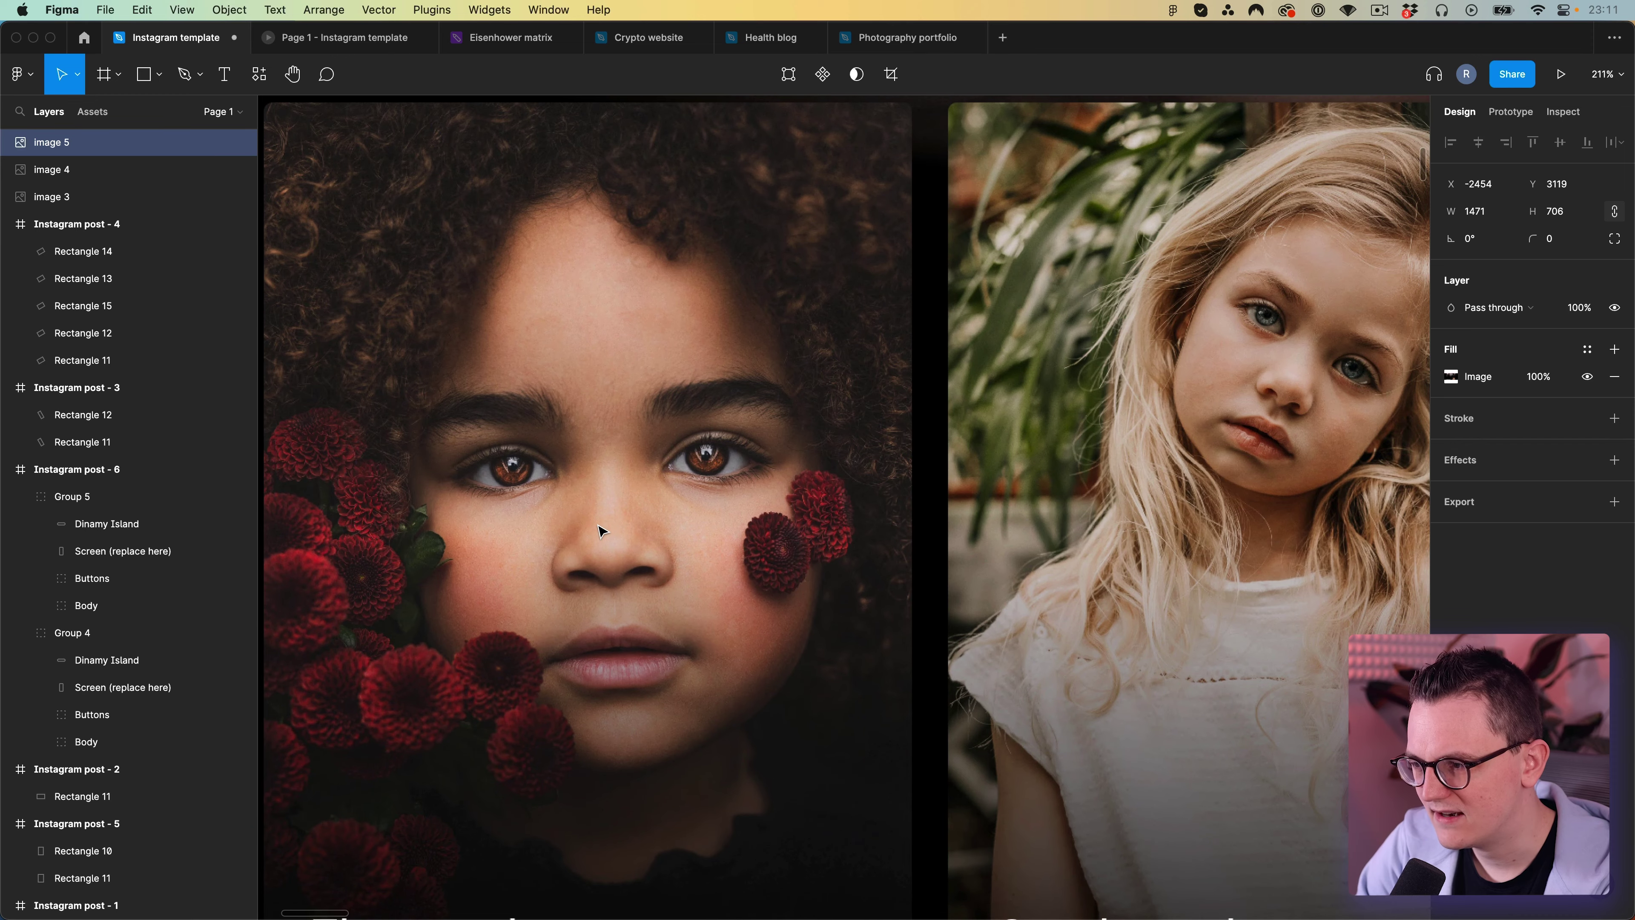
Group the two stacked desktop screenshots and add an export setting to the group.
{"action": "scroll", "coordinate": [573, 540], "scroll_direction": "down", "scroll_amount": 10}
{"action": "left_click", "coordinate": [584, 664], "text": "shift"}
{"action": "left_click_drag", "start_coordinate": [581, 662], "coordinate": [583, 662]}
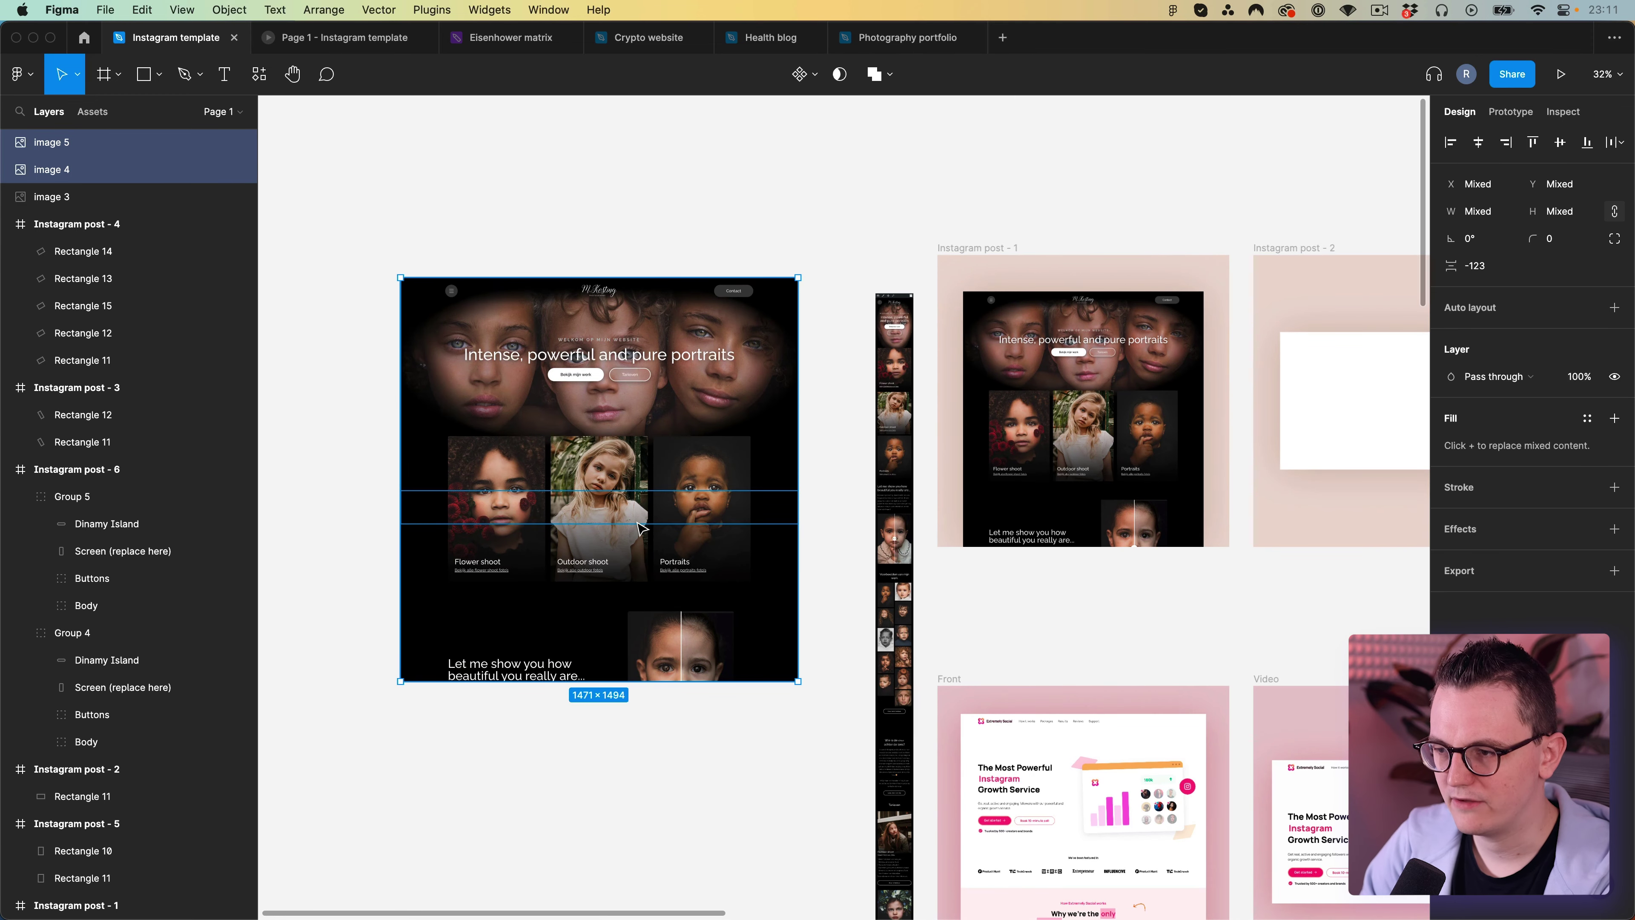
{"action": "key", "text": "super+g"}
{"action": "left_click", "coordinate": [1614, 600]}
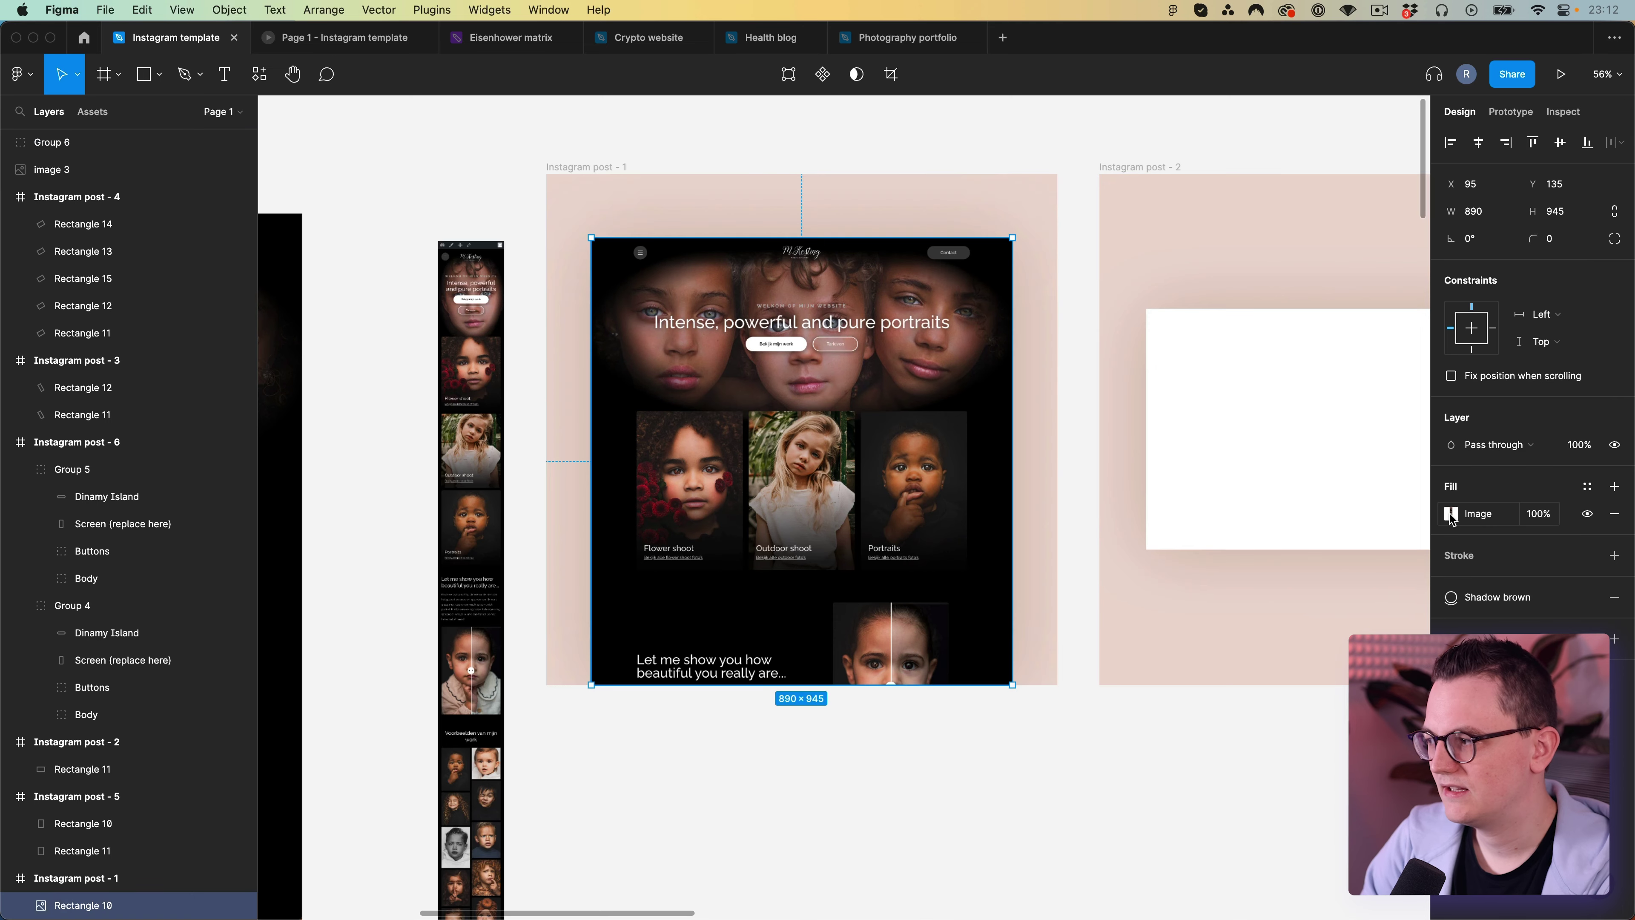
Inspect the image fill in Instagram post - 1 and compare its sharpness with the grouped desktop screenshots.
{"action": "left_click", "coordinate": [1450, 515]}
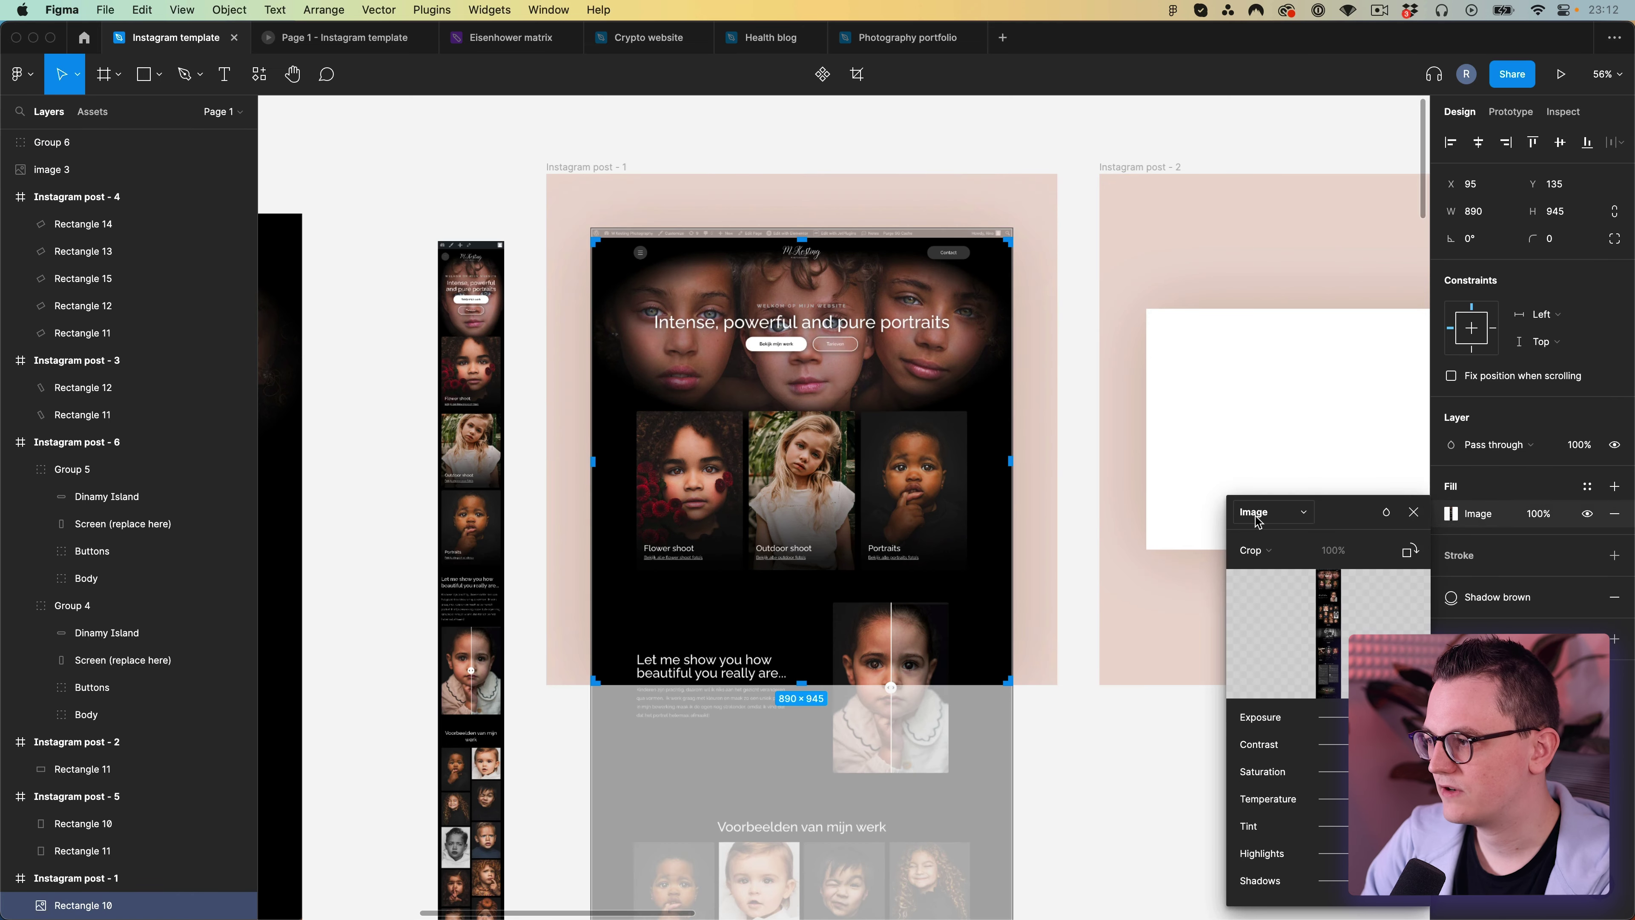
{"action": "left_click", "coordinate": [1087, 371]}
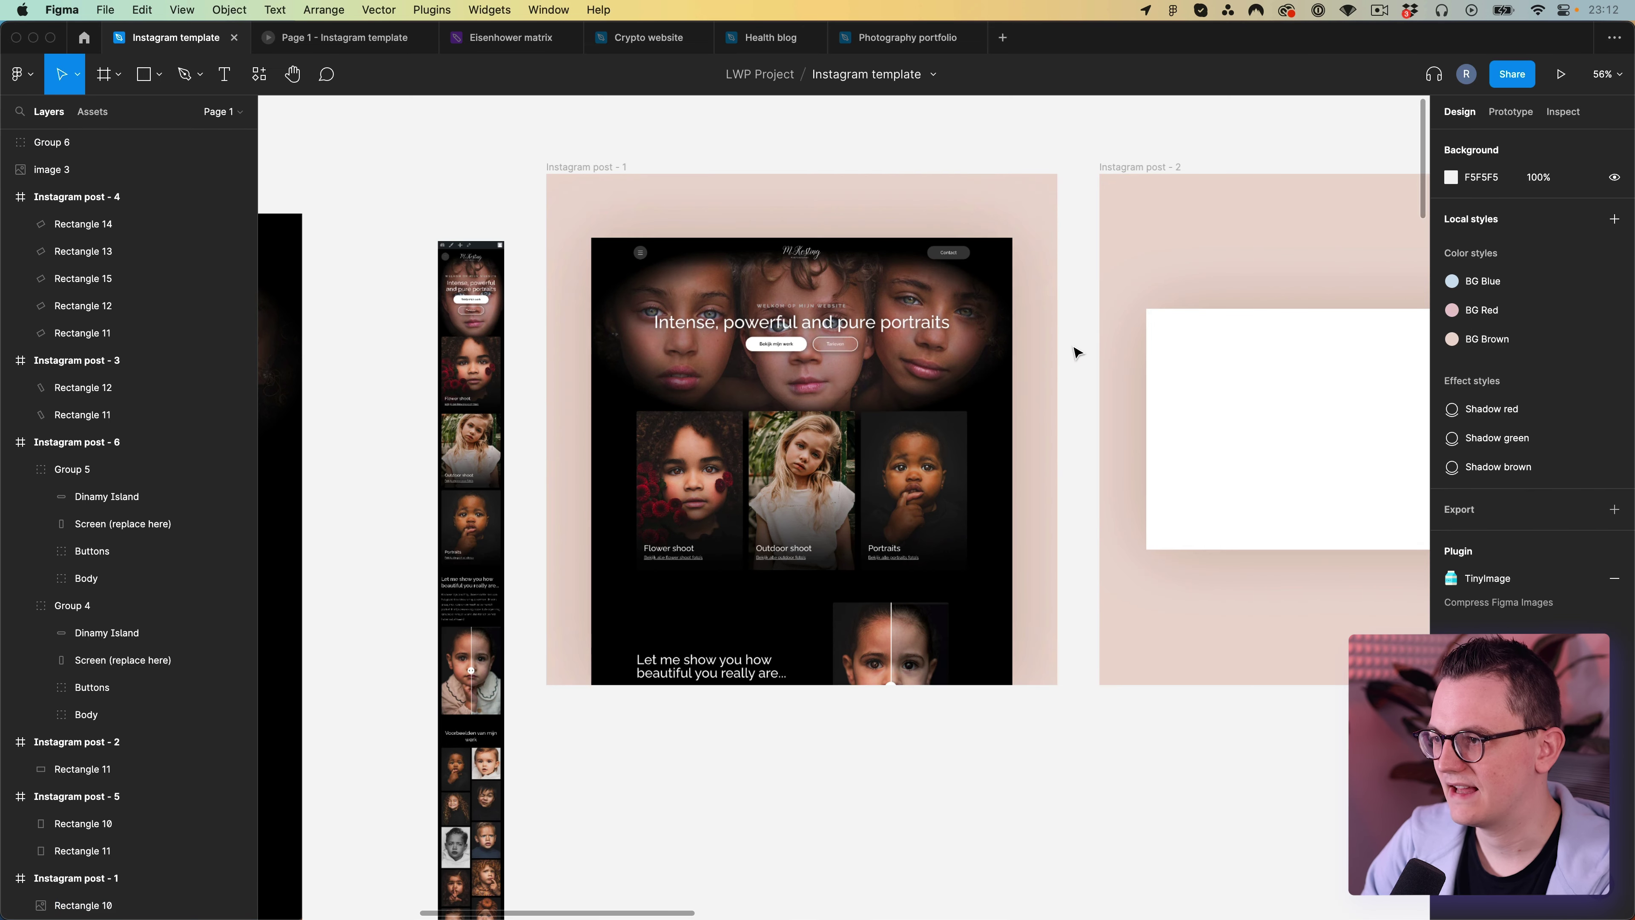
{"action": "scroll", "coordinate": [779, 372], "scroll_direction": "up", "scroll_amount": 10}
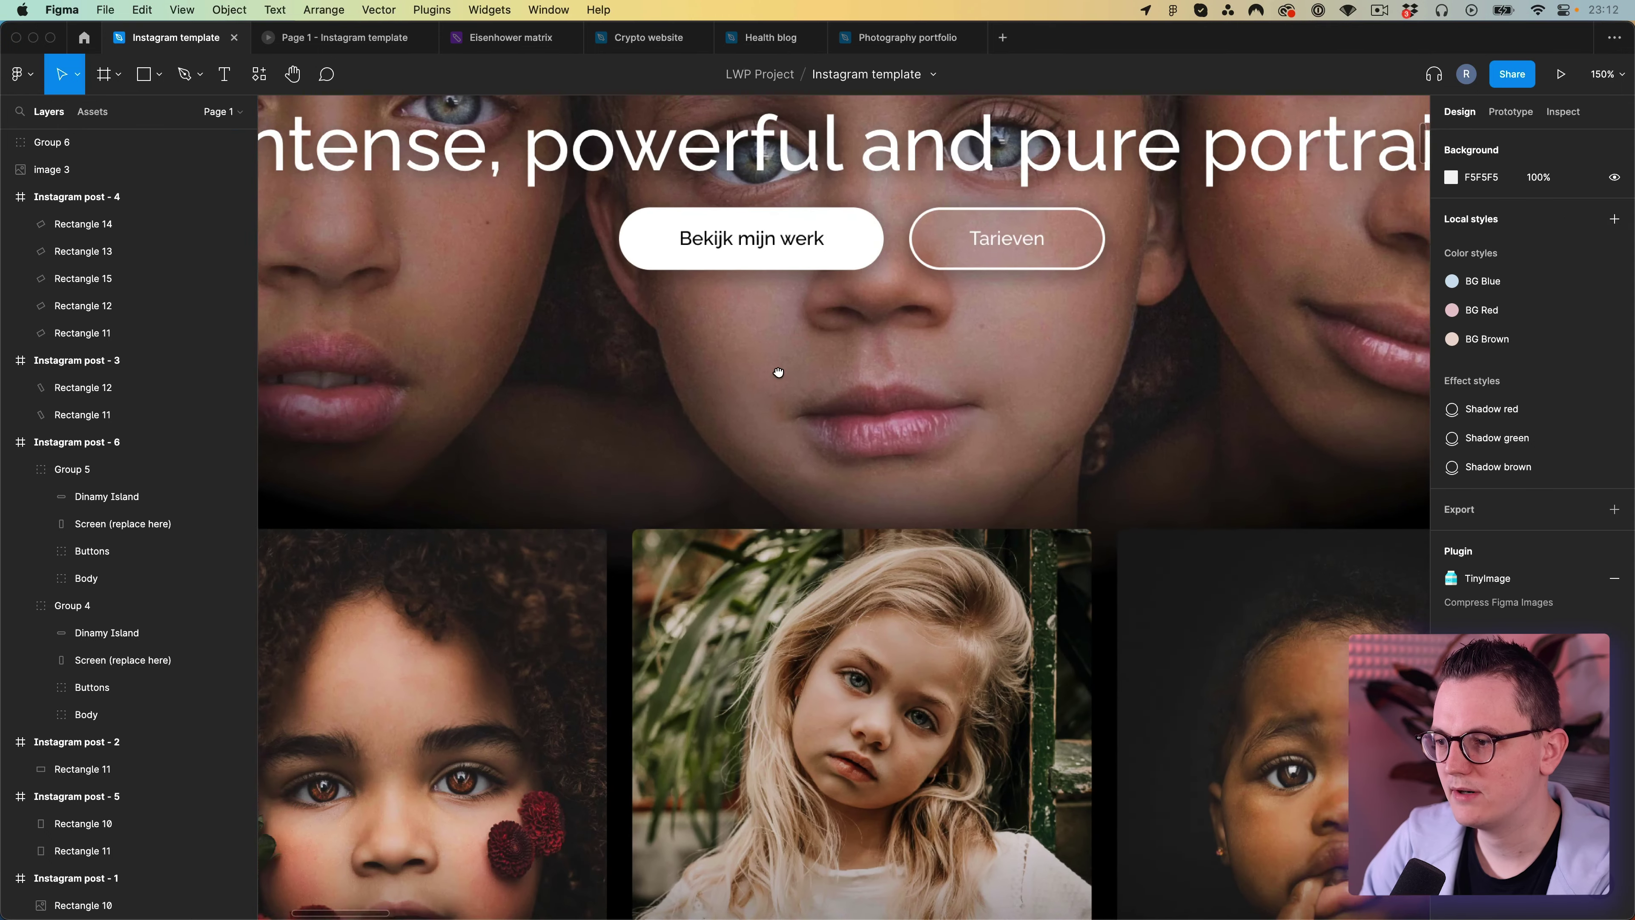
{"action": "scroll", "coordinate": [779, 372], "scroll_direction": "down", "scroll_amount": 8}
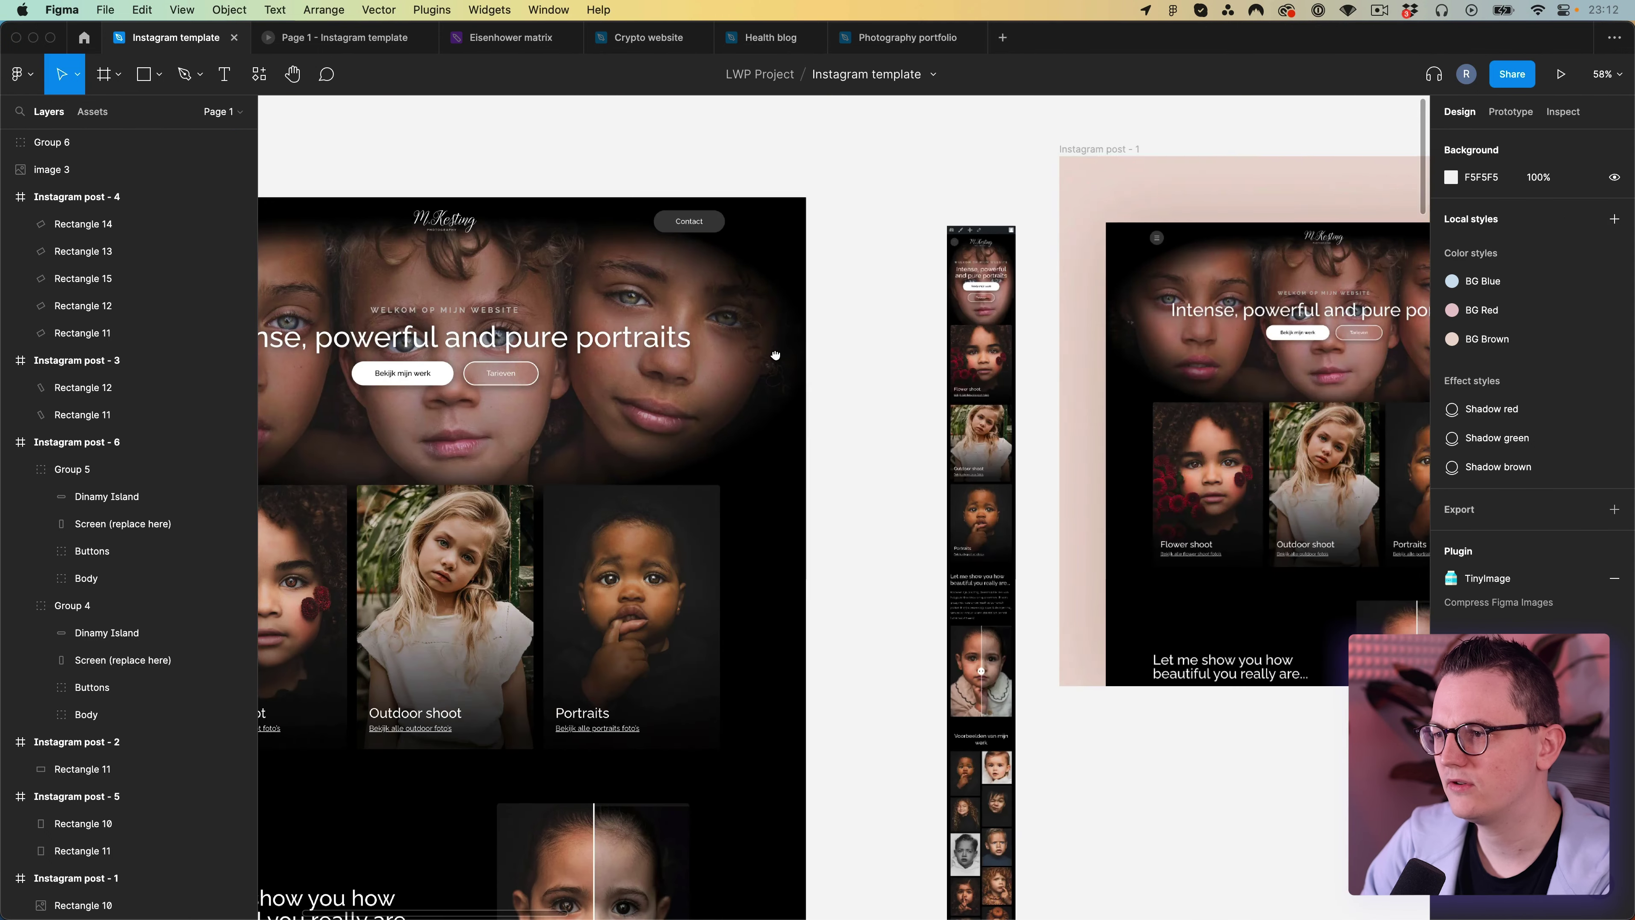
{"action": "mouse_move", "coordinate": [776, 356]}
{"action": "left_mouse_down"}
{"action": "mouse_move", "coordinate": [1038, 353]}
{"action": "mouse_move", "coordinate": [437, 359]}
{"action": "left_mouse_up"}
{"action": "left_click_drag", "start_coordinate": [1025, 343], "coordinate": [901, 364]}
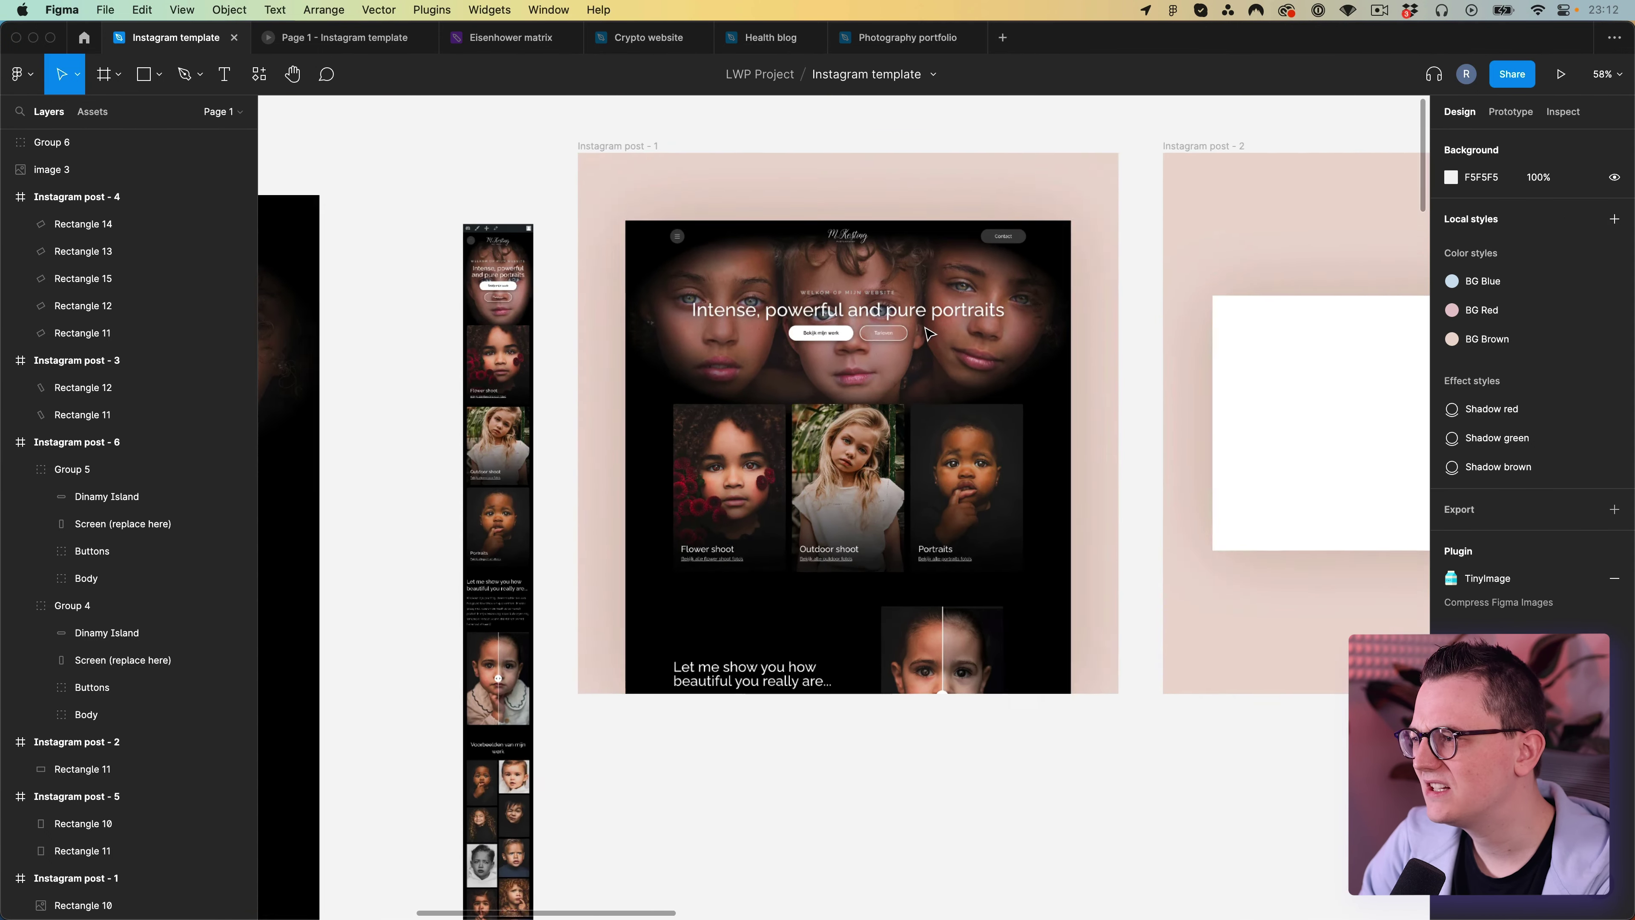
{"action": "scroll", "coordinate": [930, 333], "scroll_direction": "up", "scroll_amount": 5}
{"action": "scroll", "coordinate": [929, 334], "scroll_direction": "down", "scroll_amount": 5}
{"action": "scroll", "coordinate": [929, 333], "scroll_direction": "up", "scroll_amount": 5}
{"action": "left_click_drag", "start_coordinate": [611, 379], "coordinate": [1061, 380]}
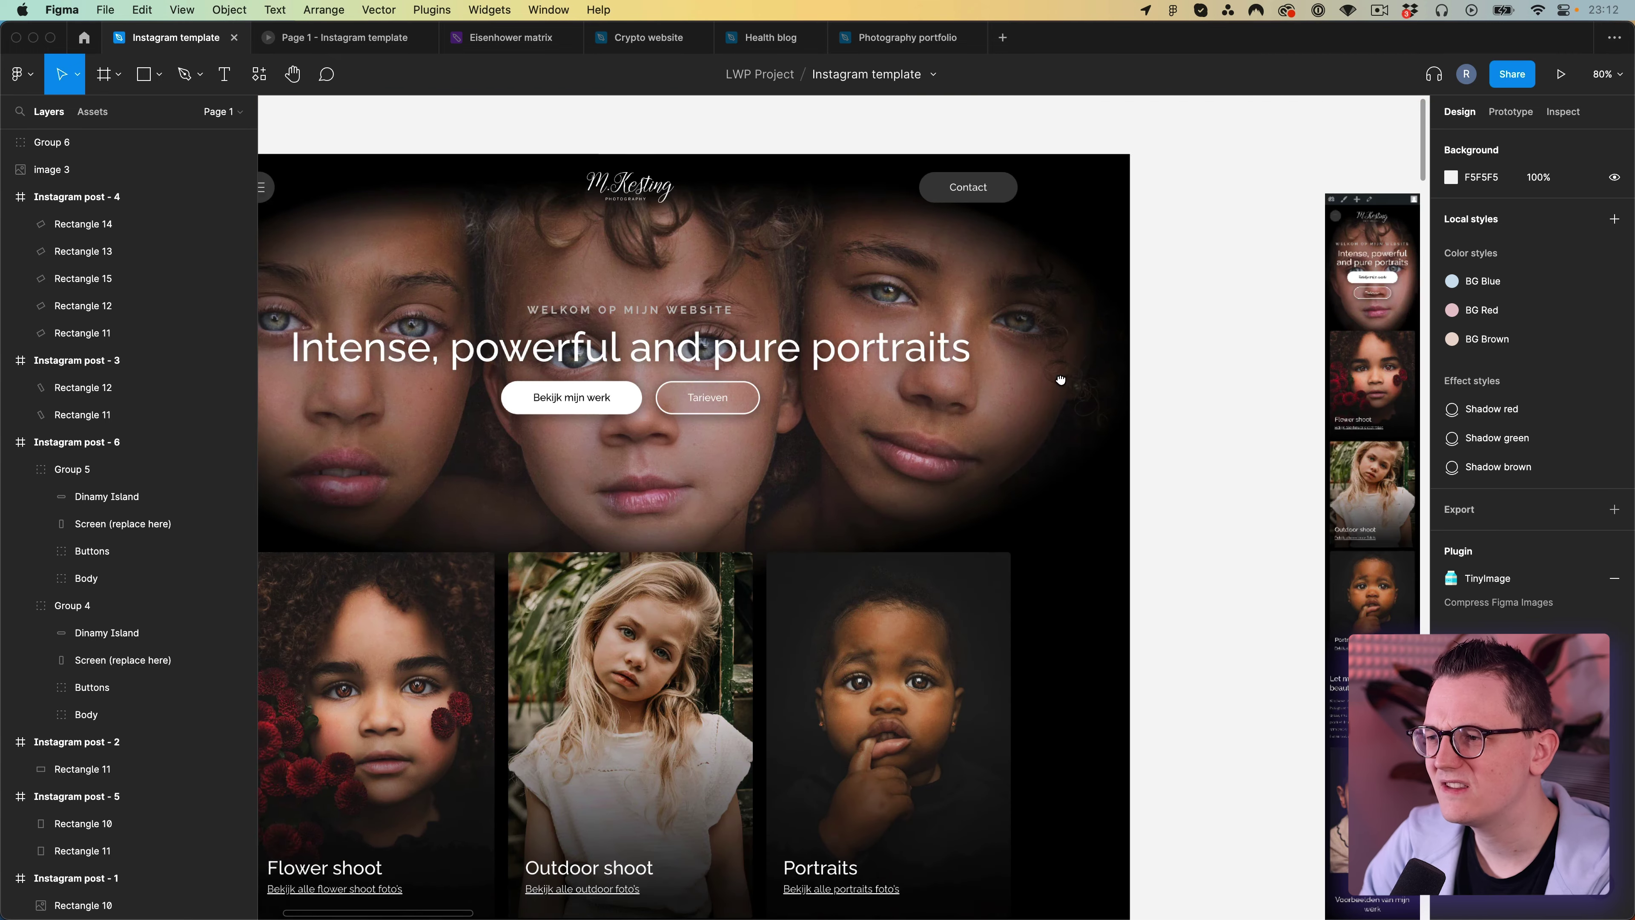
{"action": "scroll", "coordinate": [712, 369], "scroll_direction": "down", "scroll_amount": 5}
{"action": "scroll", "coordinate": [883, 420], "scroll_direction": "up", "scroll_amount": 5}
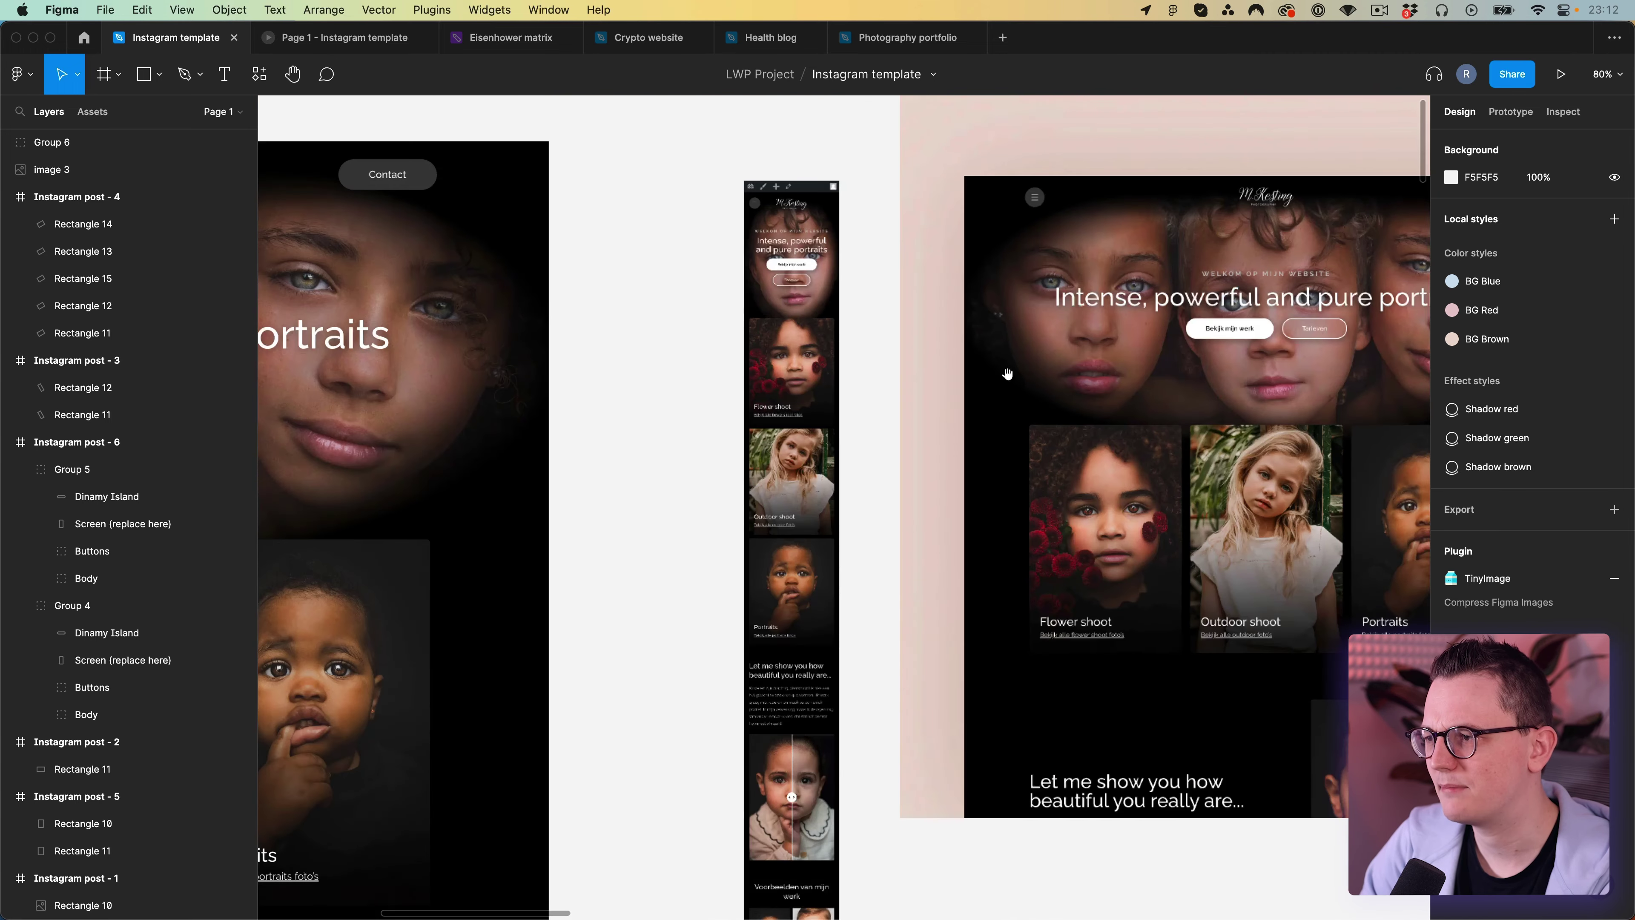
{"action": "scroll", "coordinate": [879, 415], "scroll_direction": "down", "scroll_amount": 5}
{"action": "left_click_drag", "start_coordinate": [1089, 304], "coordinate": [1085, 648]}
{"action": "scroll", "coordinate": [1053, 612], "scroll_direction": "down", "scroll_amount": 4}
Copy the grouped desktop screenshots as a PNG, paste them as a single image, and delete the pasted copy.
{"action": "left_click", "coordinate": [760, 543]}
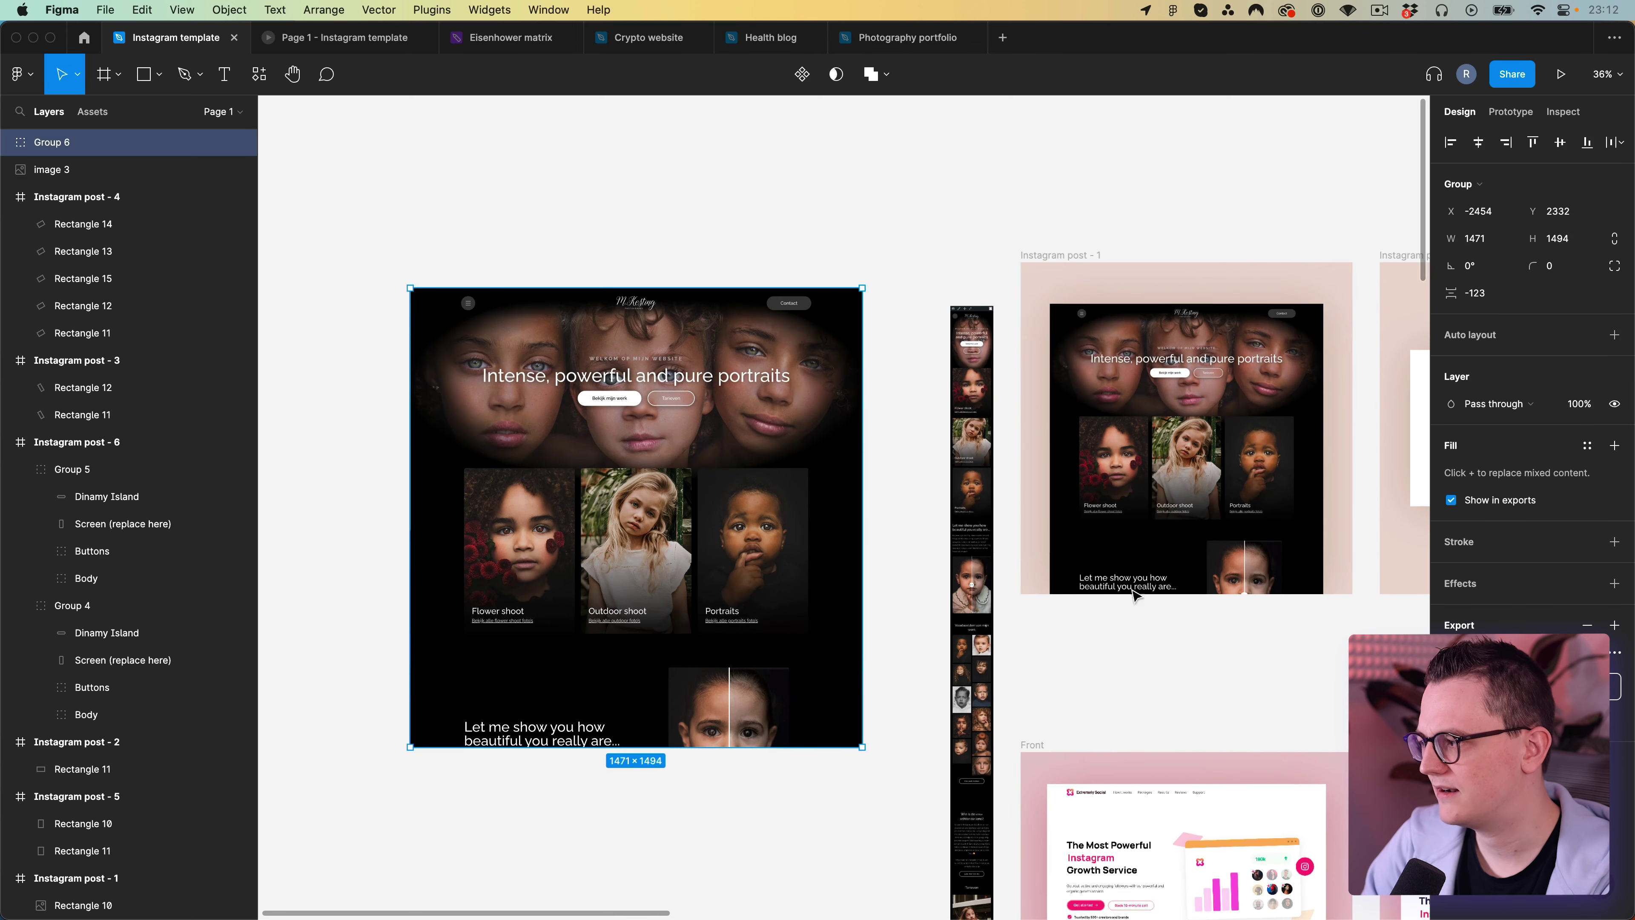
{"action": "key", "text": "super+shift+c"}
{"action": "key", "text": "super+v"}
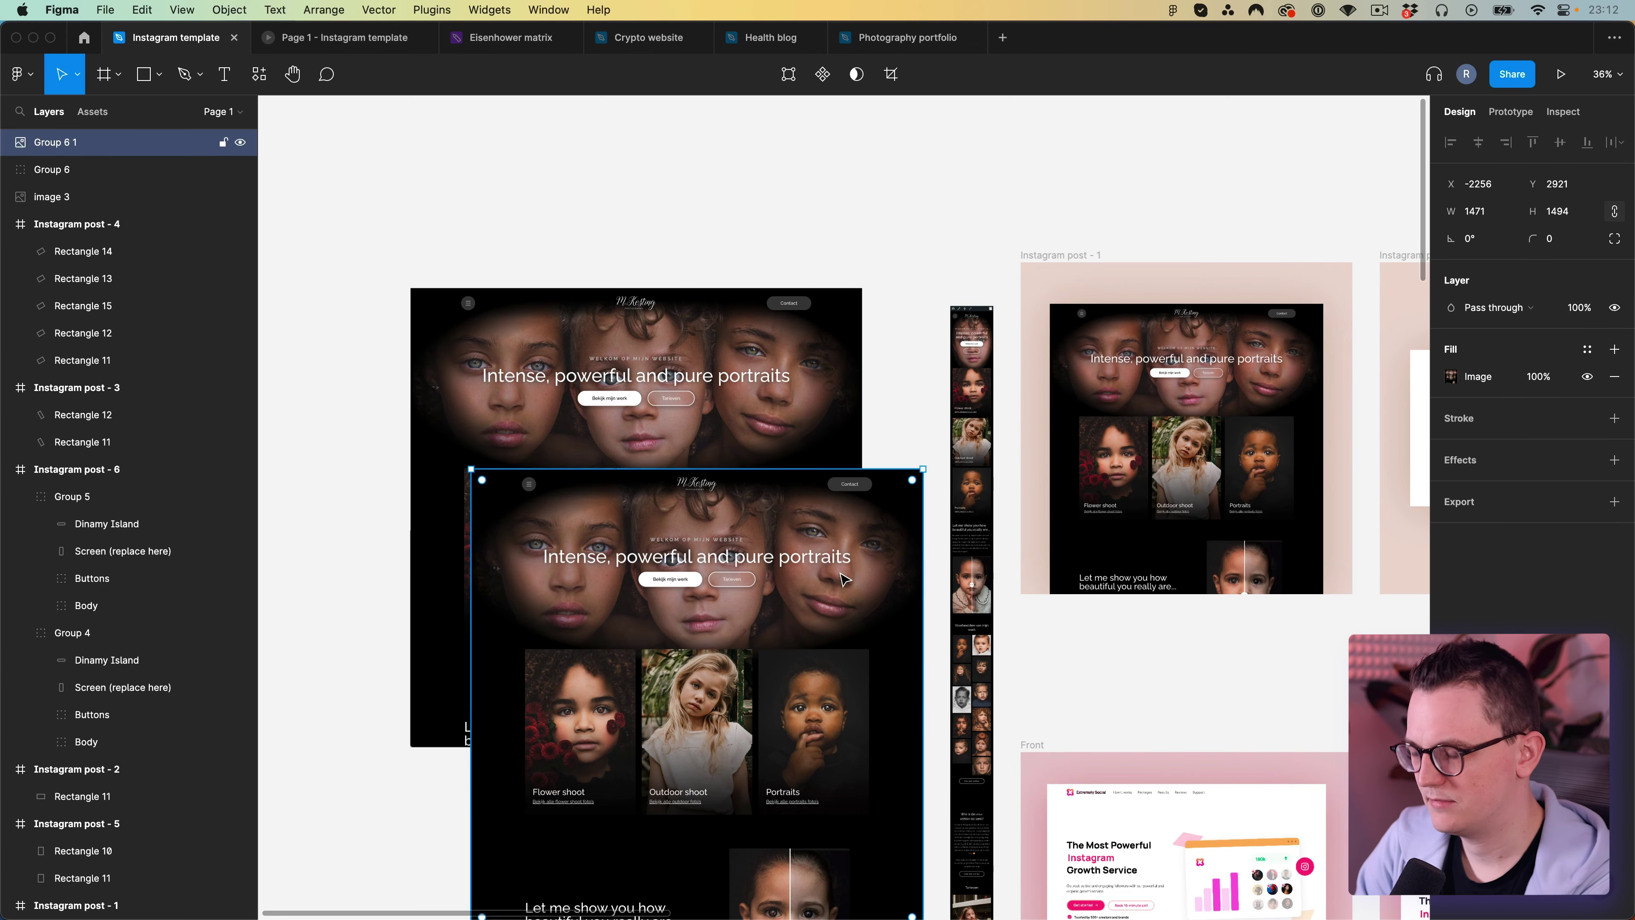
{"action": "key", "text": "Delete"}
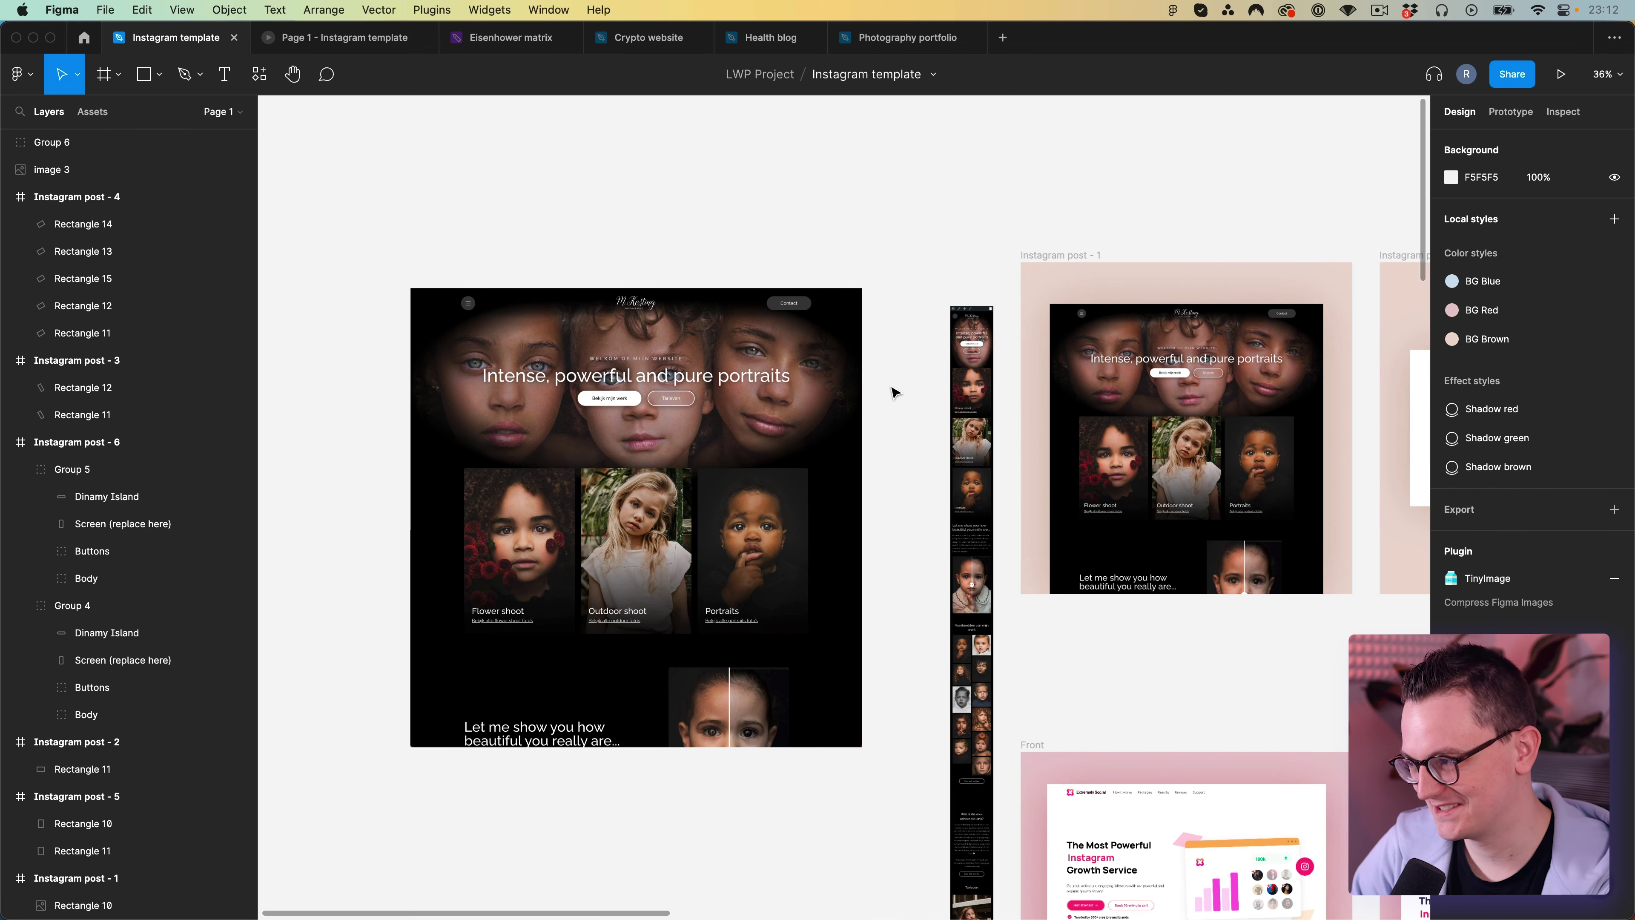
Change the left phone's screen fill in Instagram post - 6 from solid to image and load the mobile full-page capture.
{"action": "scroll", "coordinate": [895, 393], "scroll_direction": "right", "scroll_amount": 10}
{"action": "scroll", "coordinate": [895, 393], "scroll_direction": "right", "scroll_amount": 4}
{"action": "scroll", "coordinate": [679, 391], "scroll_direction": "up", "scroll_amount": 5}
{"action": "left_click", "coordinate": [745, 353]}
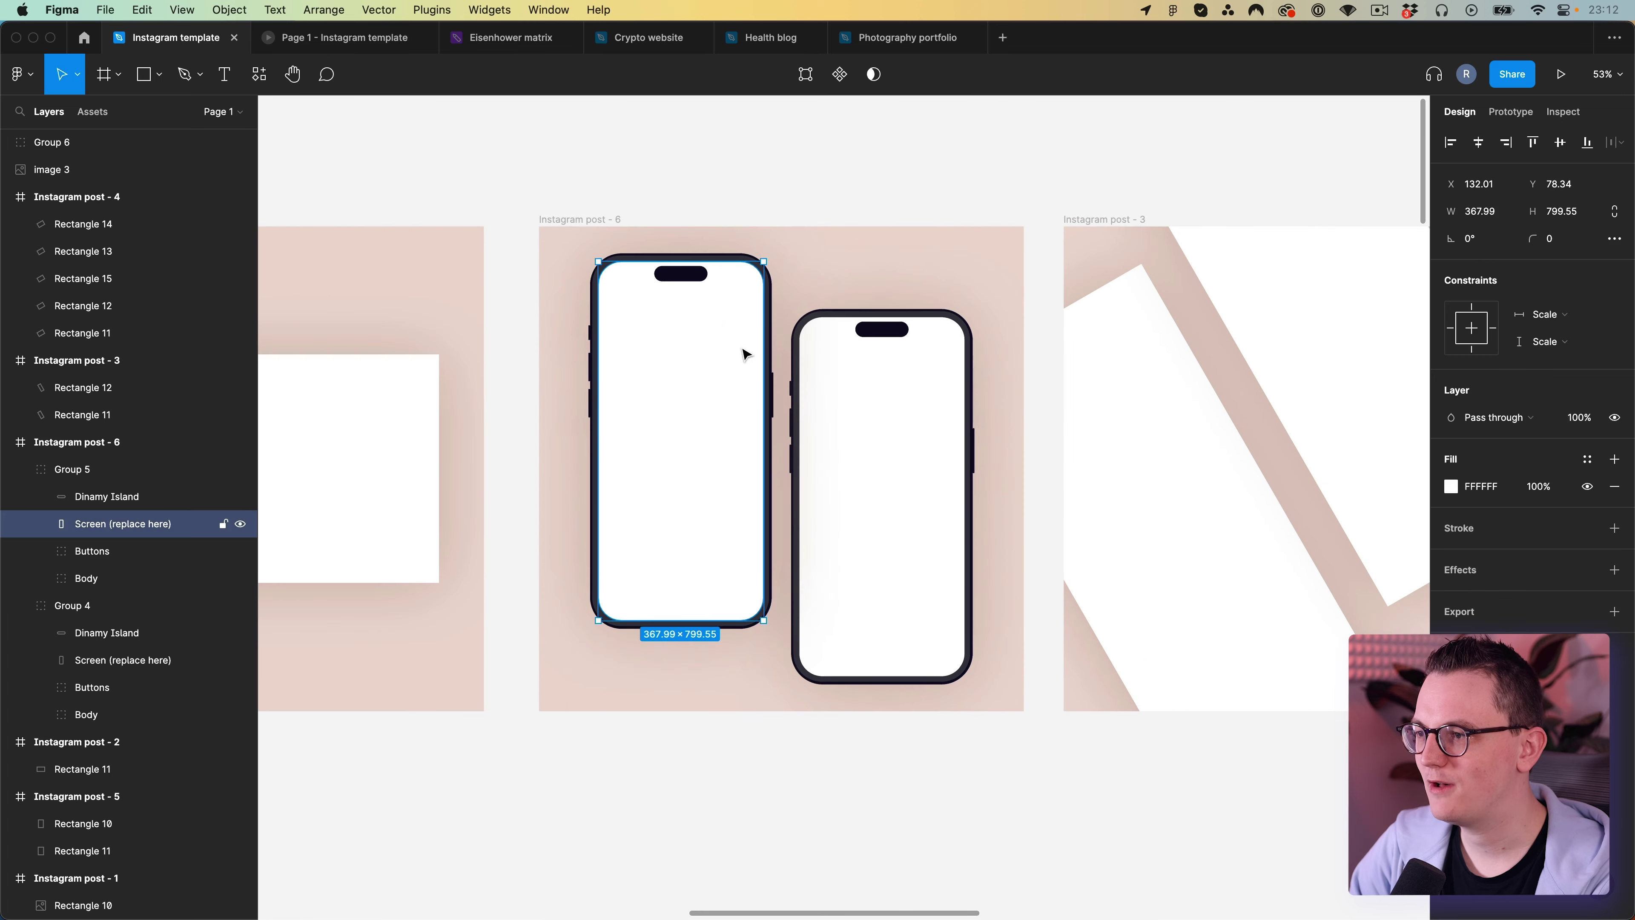
{"action": "left_click", "coordinate": [1453, 488]}
{"action": "left_click", "coordinate": [1257, 476]}
{"action": "left_click", "coordinate": [1296, 577]}
{"action": "left_click", "coordinate": [1297, 581]}
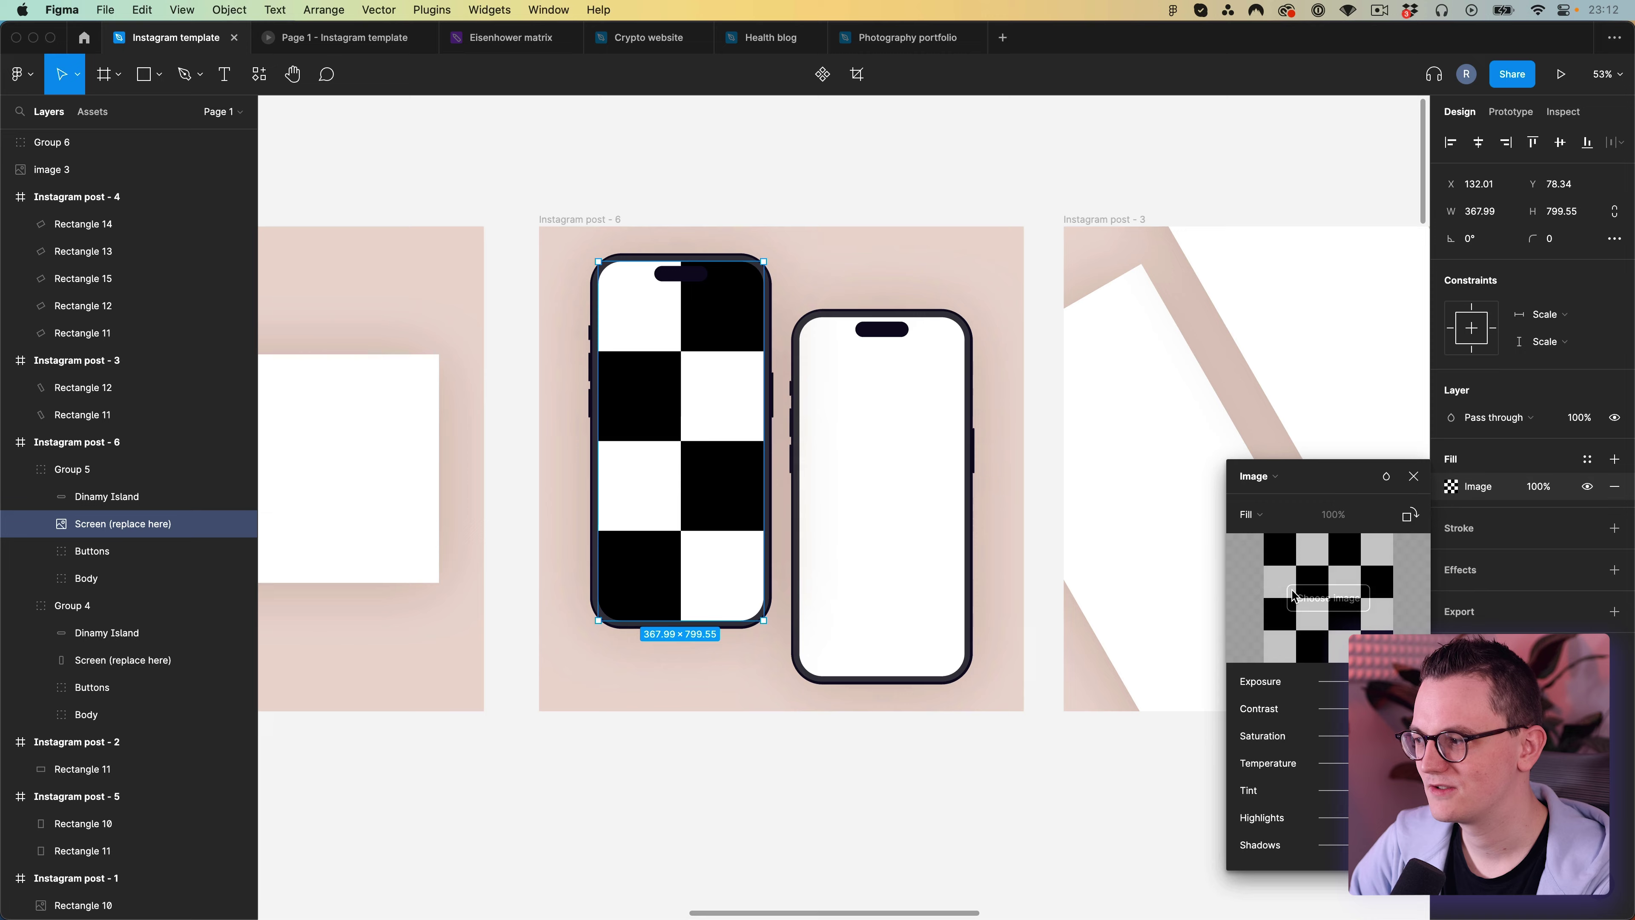
{"action": "left_click", "coordinate": [1224, 829]}
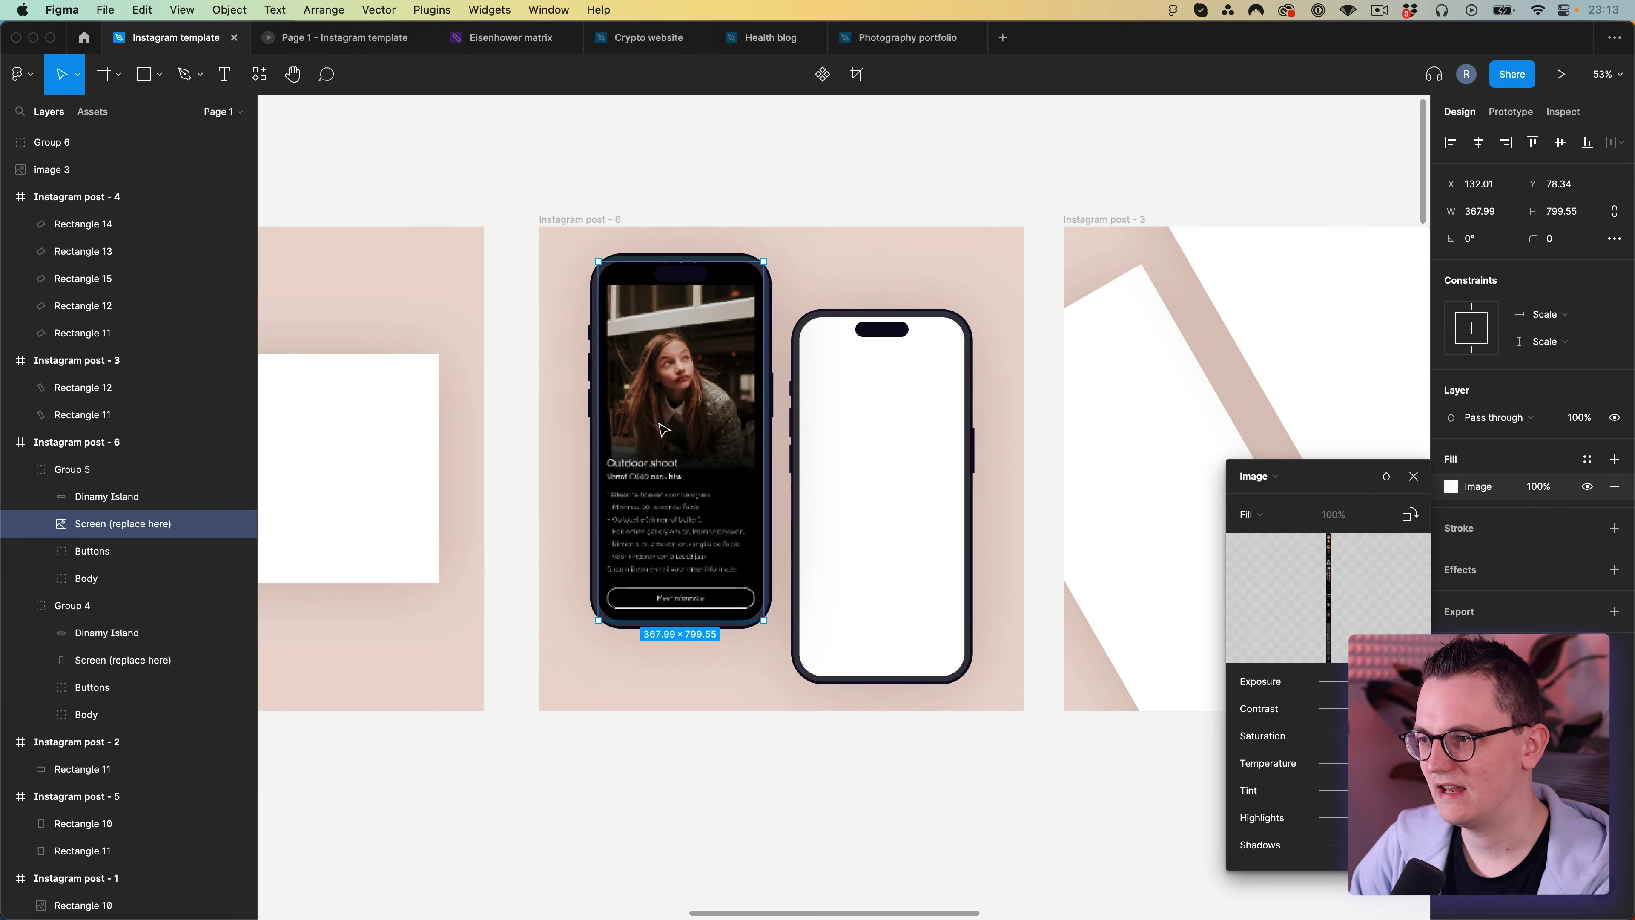
Reposition the mobile capture inside the left phone's screen to show the start of the page.
{"action": "double_click", "coordinate": [676, 348]}
{"action": "left_click_drag", "start_coordinate": [698, 368], "coordinate": [699, 889]}
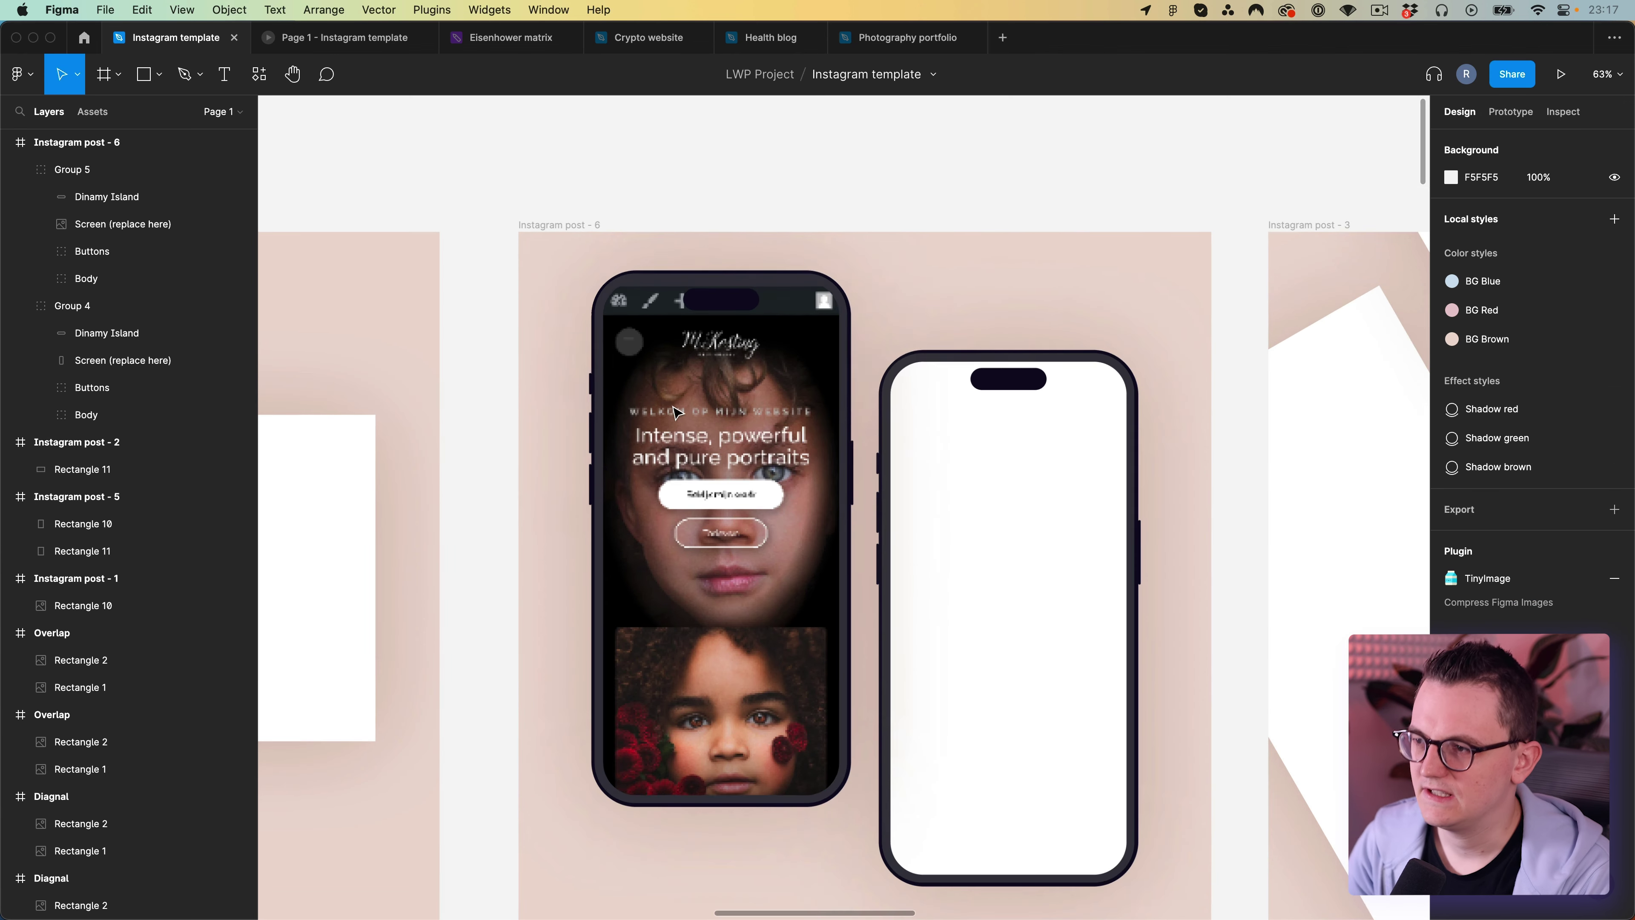
{"action": "scroll", "coordinate": [770, 404], "scroll_direction": "up", "scroll_amount": 3}
{"action": "scroll", "coordinate": [770, 404], "scroll_direction": "down", "scroll_amount": 3}
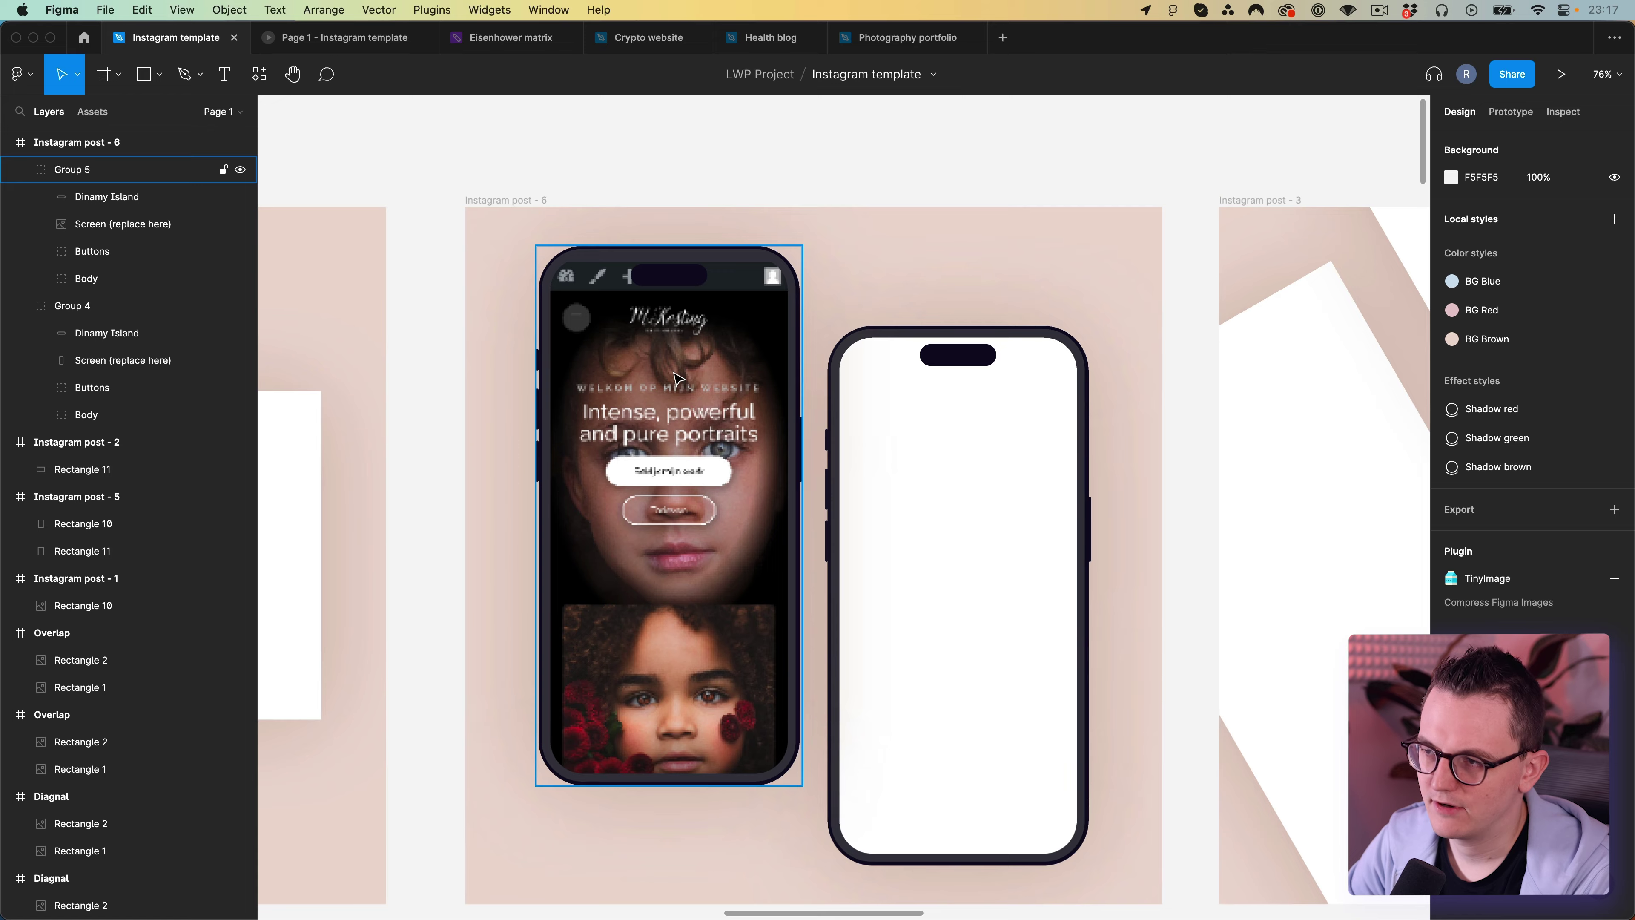
Switch to Chrome, inspect the homepage in the 390 × 844 iPhone preview, and take a screenshot of the mobile view.
{"action": "key", "text": "super+Tab"}
{"action": "scroll", "coordinate": [631, 223], "scroll_direction": "up", "scroll_amount": 2}
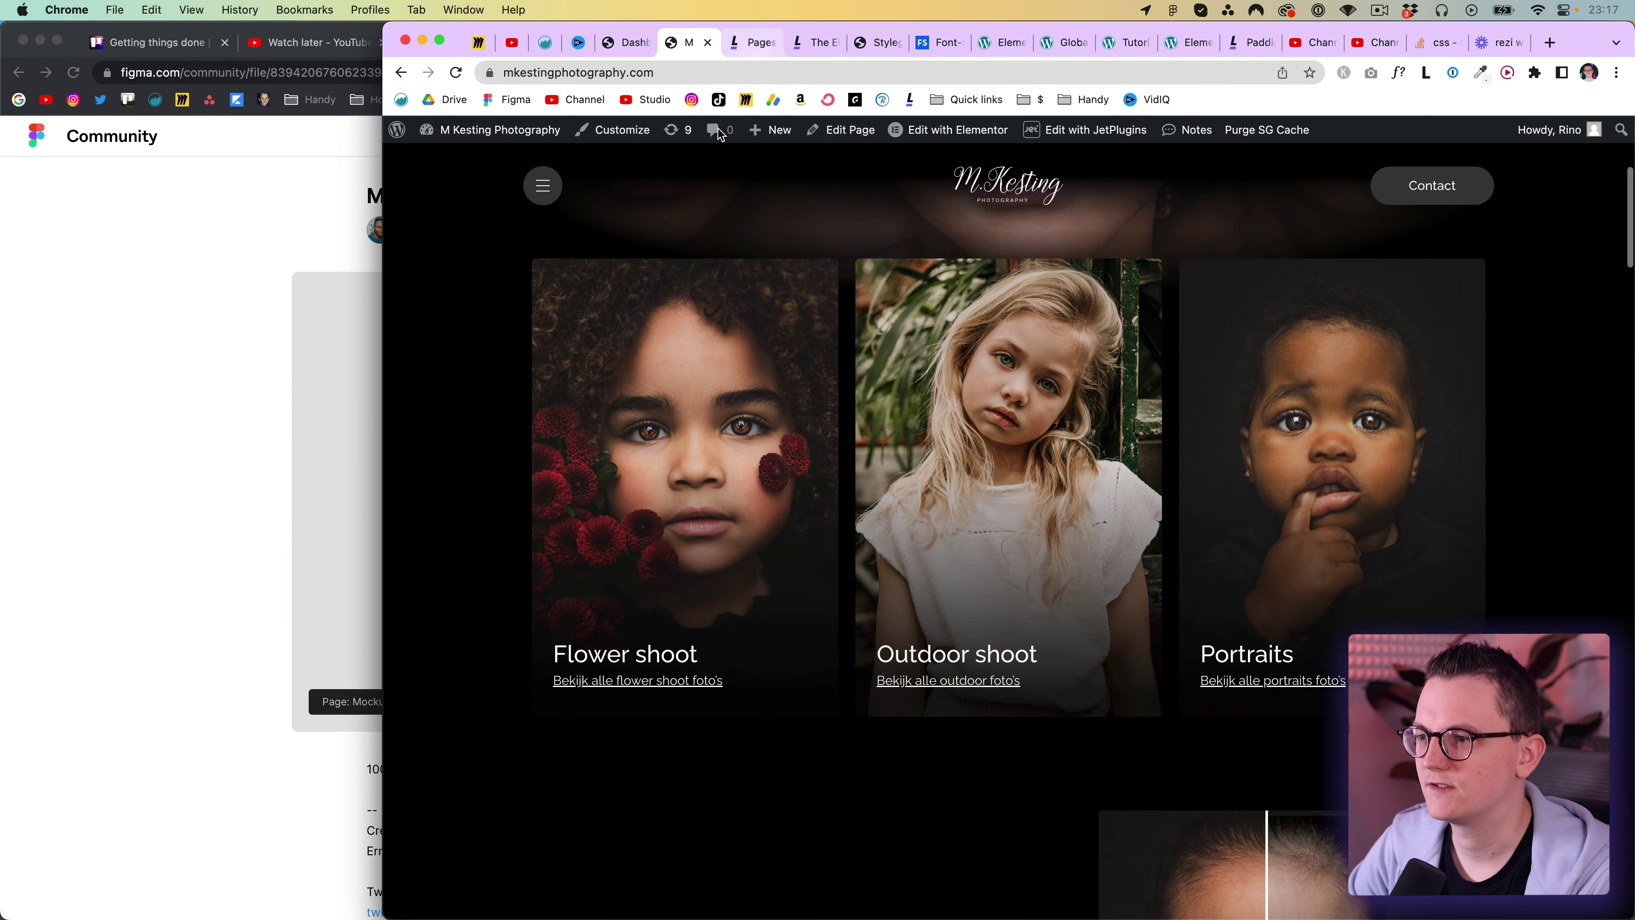
{"action": "right_click", "coordinate": [513, 354]}
{"action": "left_click", "coordinate": [607, 650]}
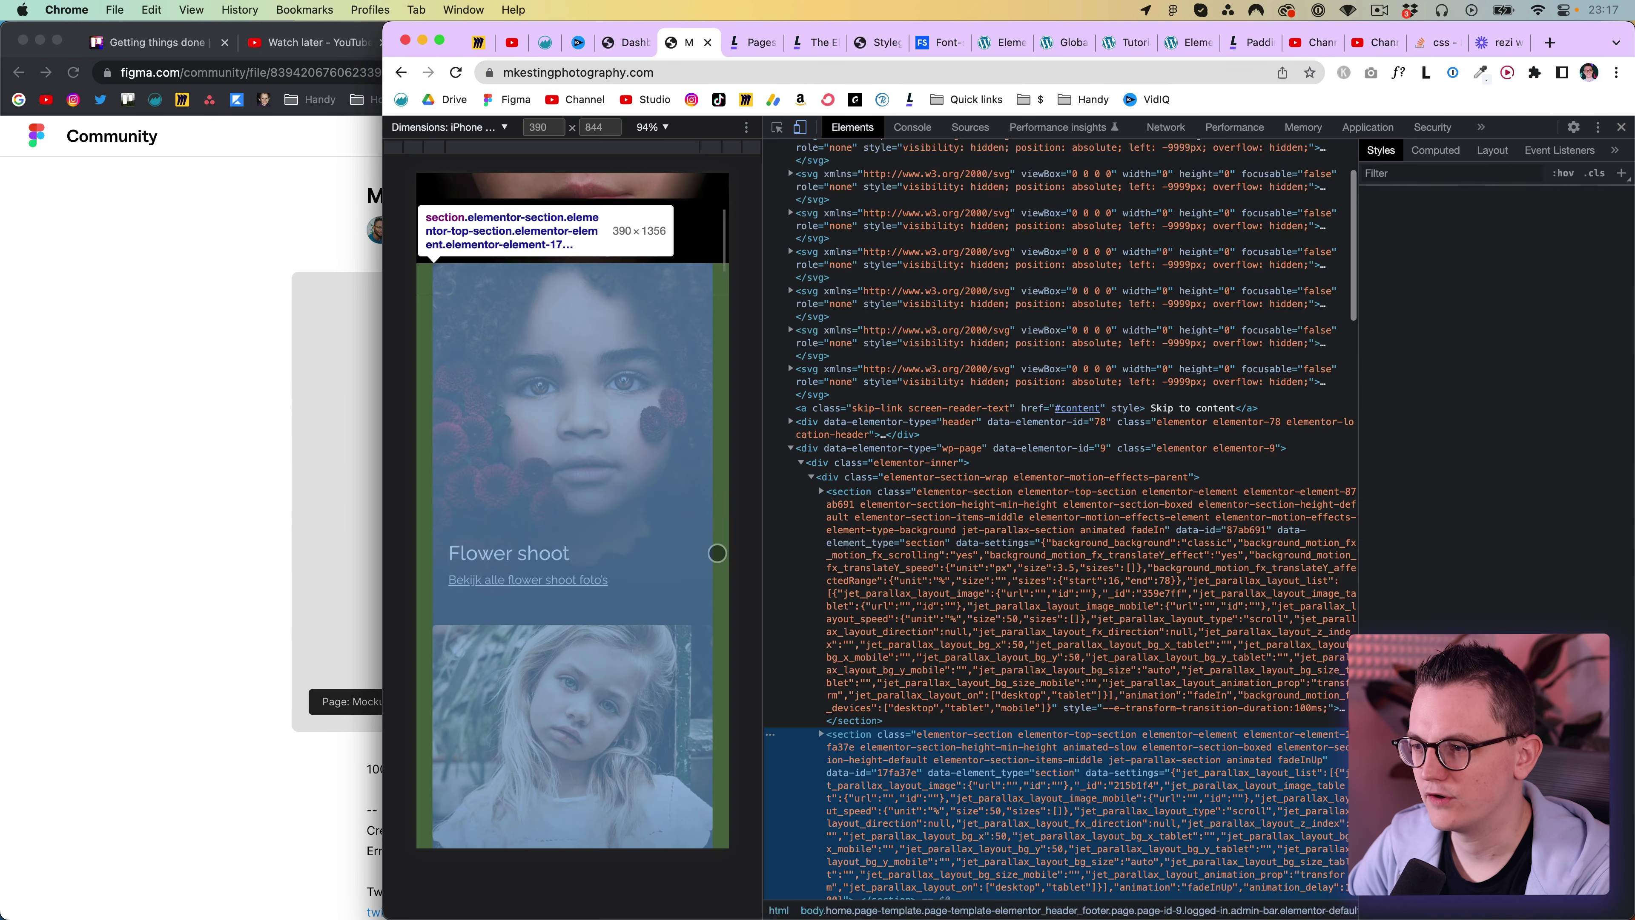
{"action": "key", "text": "shift+super+4"}
{"action": "left_click_drag", "start_coordinate": [417, 211], "coordinate": [734, 862]}
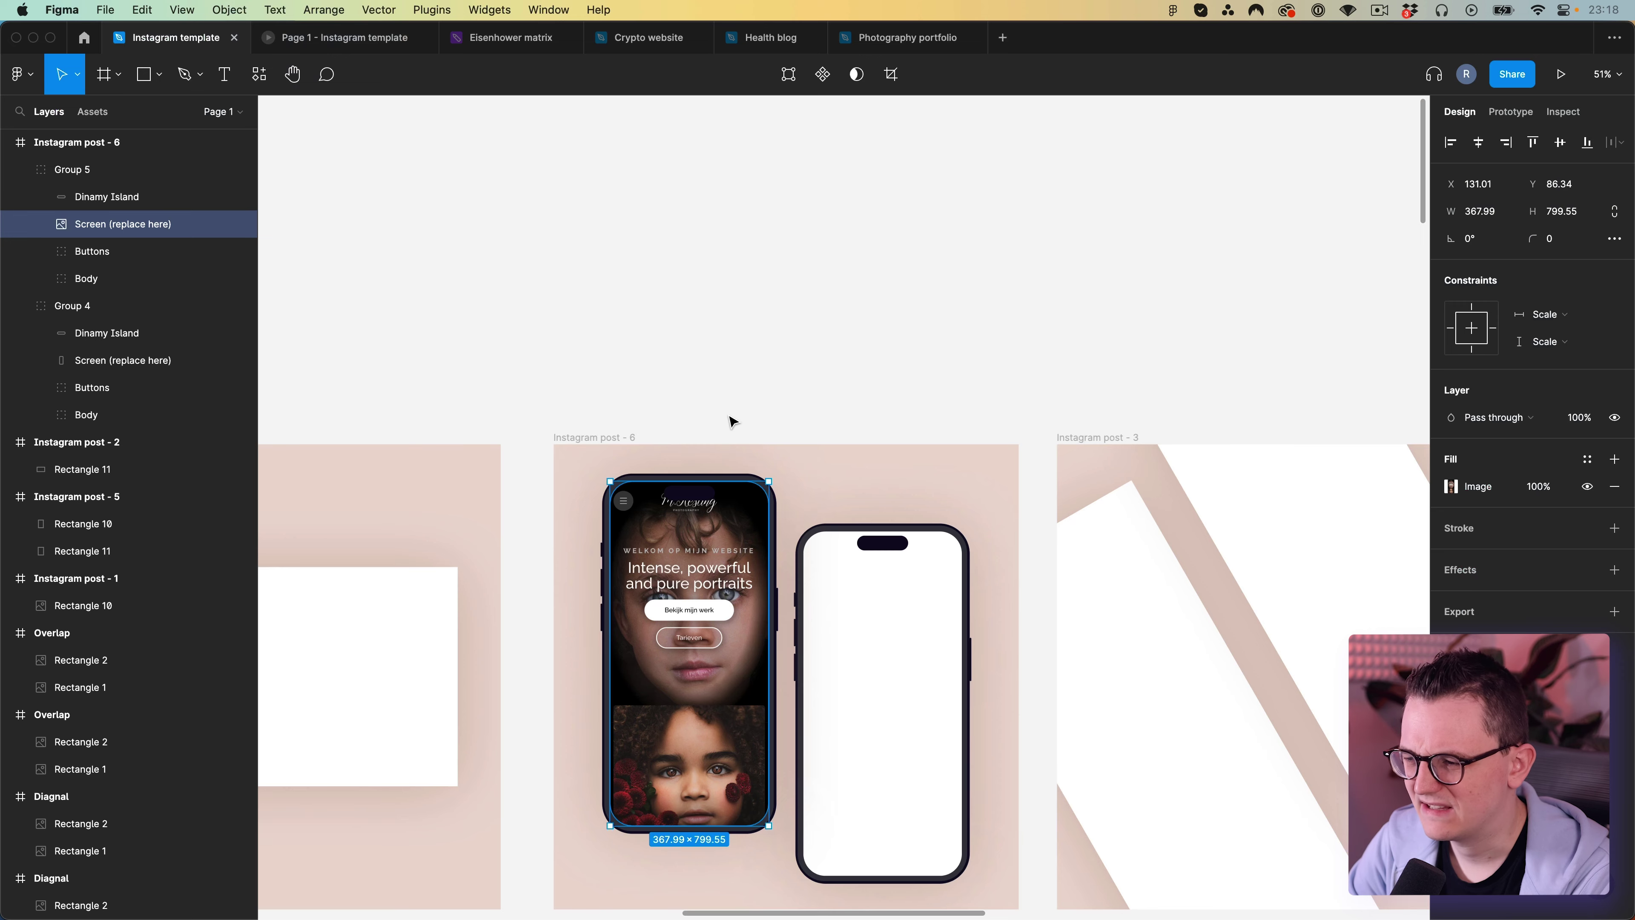
Add a second solid fill of 000000 at 100% opacity to the left phone's screen in Instagram post - 6.
{"action": "scroll", "coordinate": [730, 420], "scroll_direction": "up", "scroll_amount": 5}
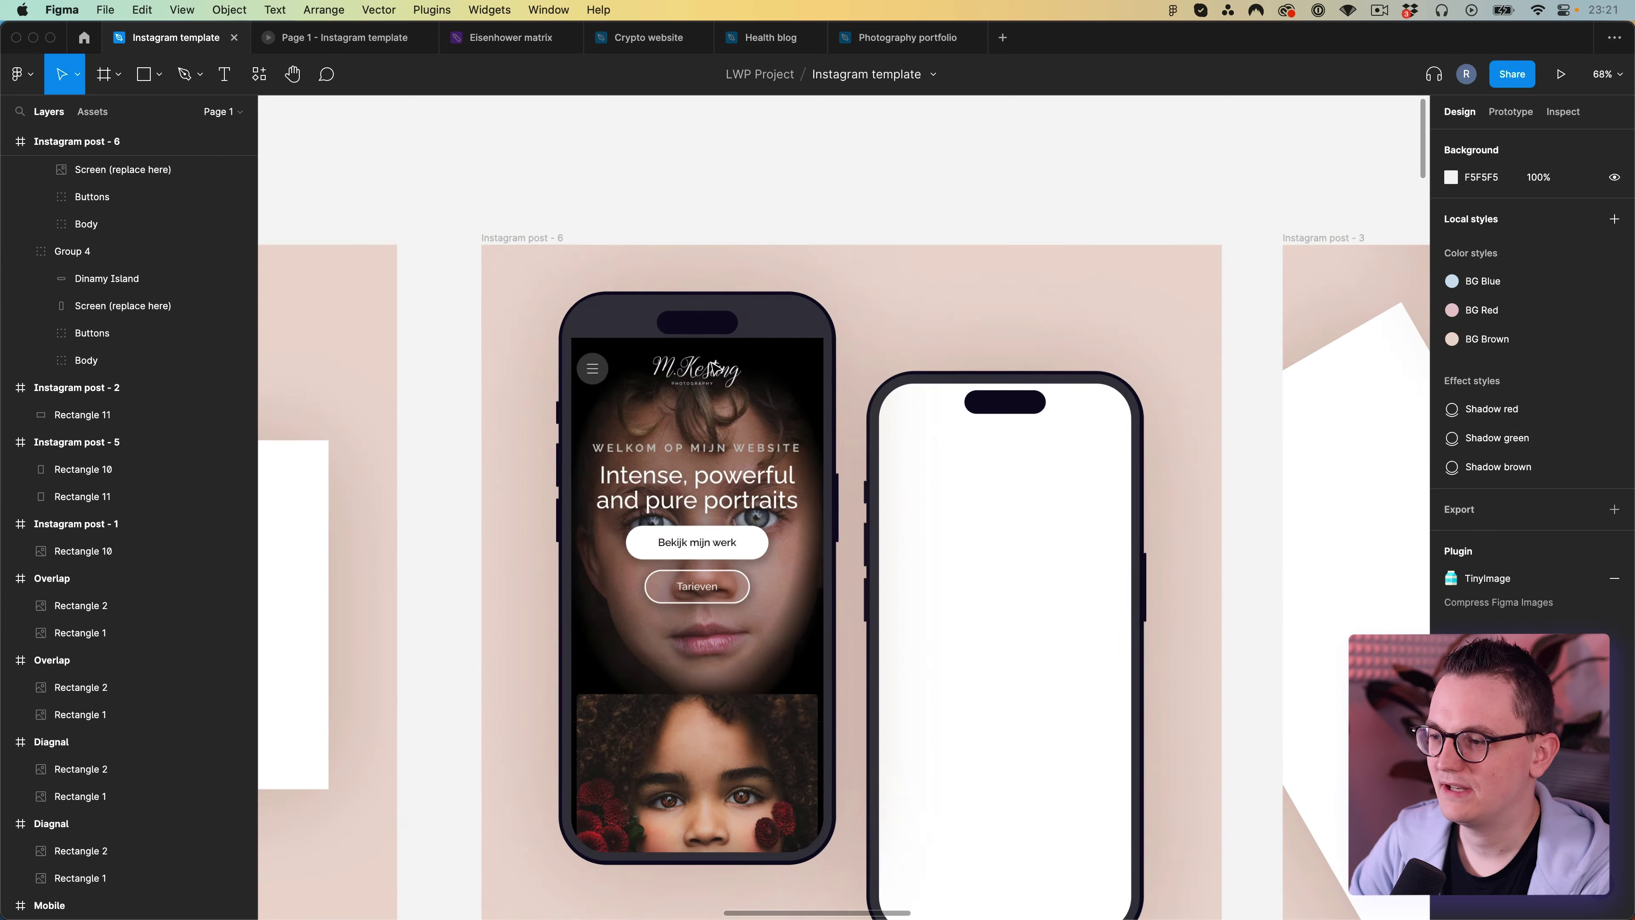
{"action": "scroll", "coordinate": [715, 365], "scroll_direction": "up", "scroll_amount": 4}
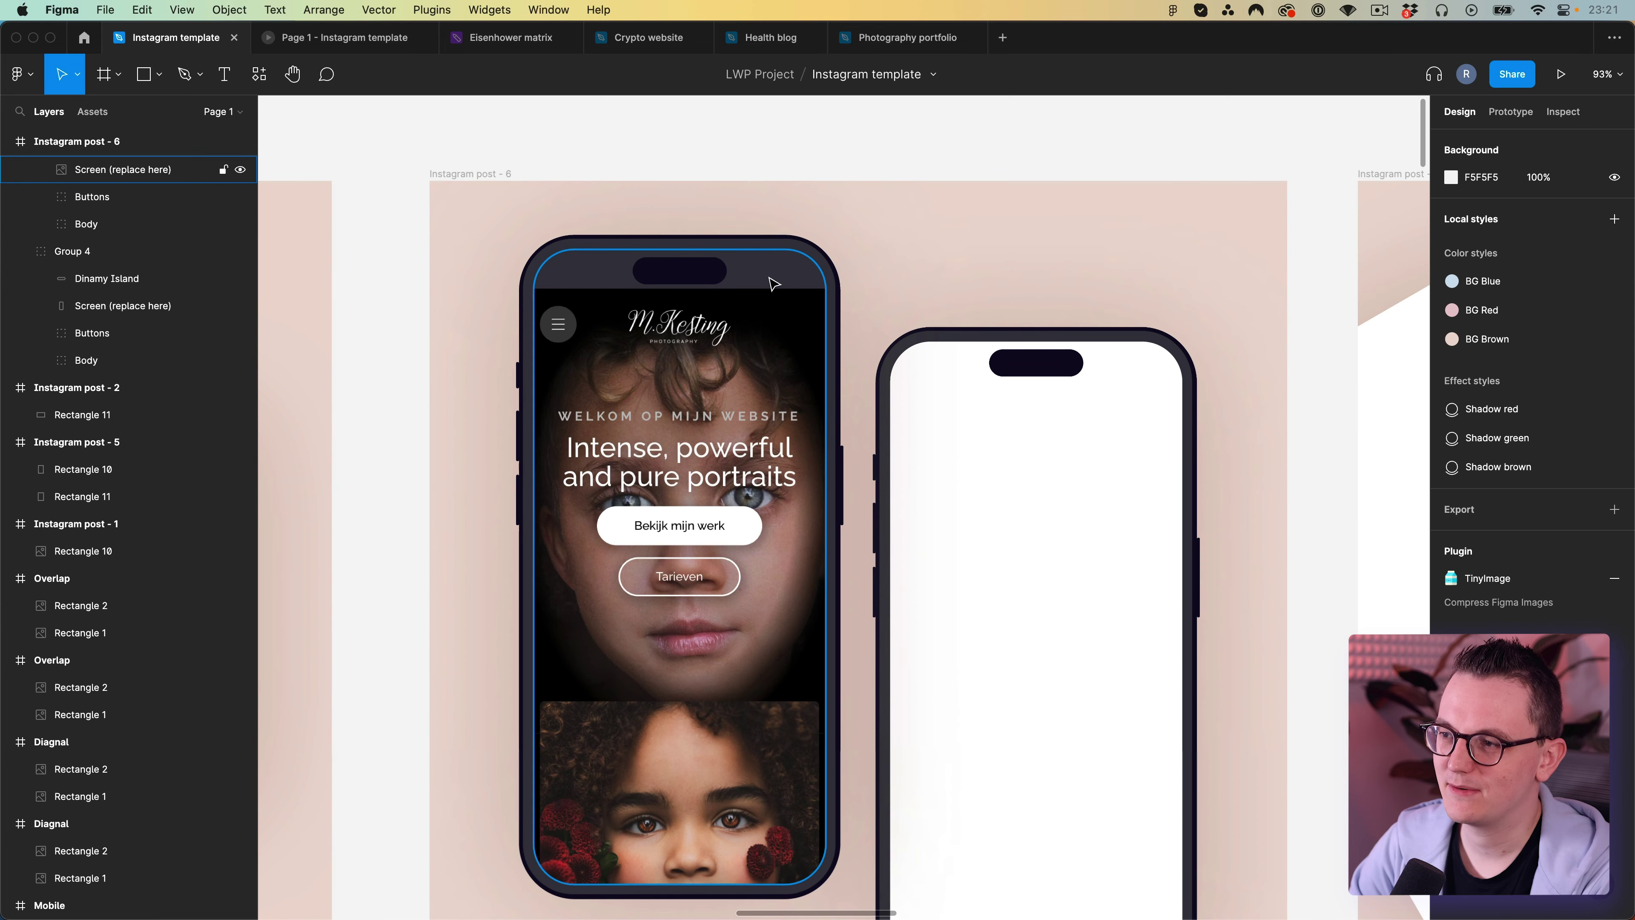
{"action": "scroll", "coordinate": [779, 286], "scroll_direction": "down", "scroll_amount": 2}
{"action": "left_click", "coordinate": [800, 290]}
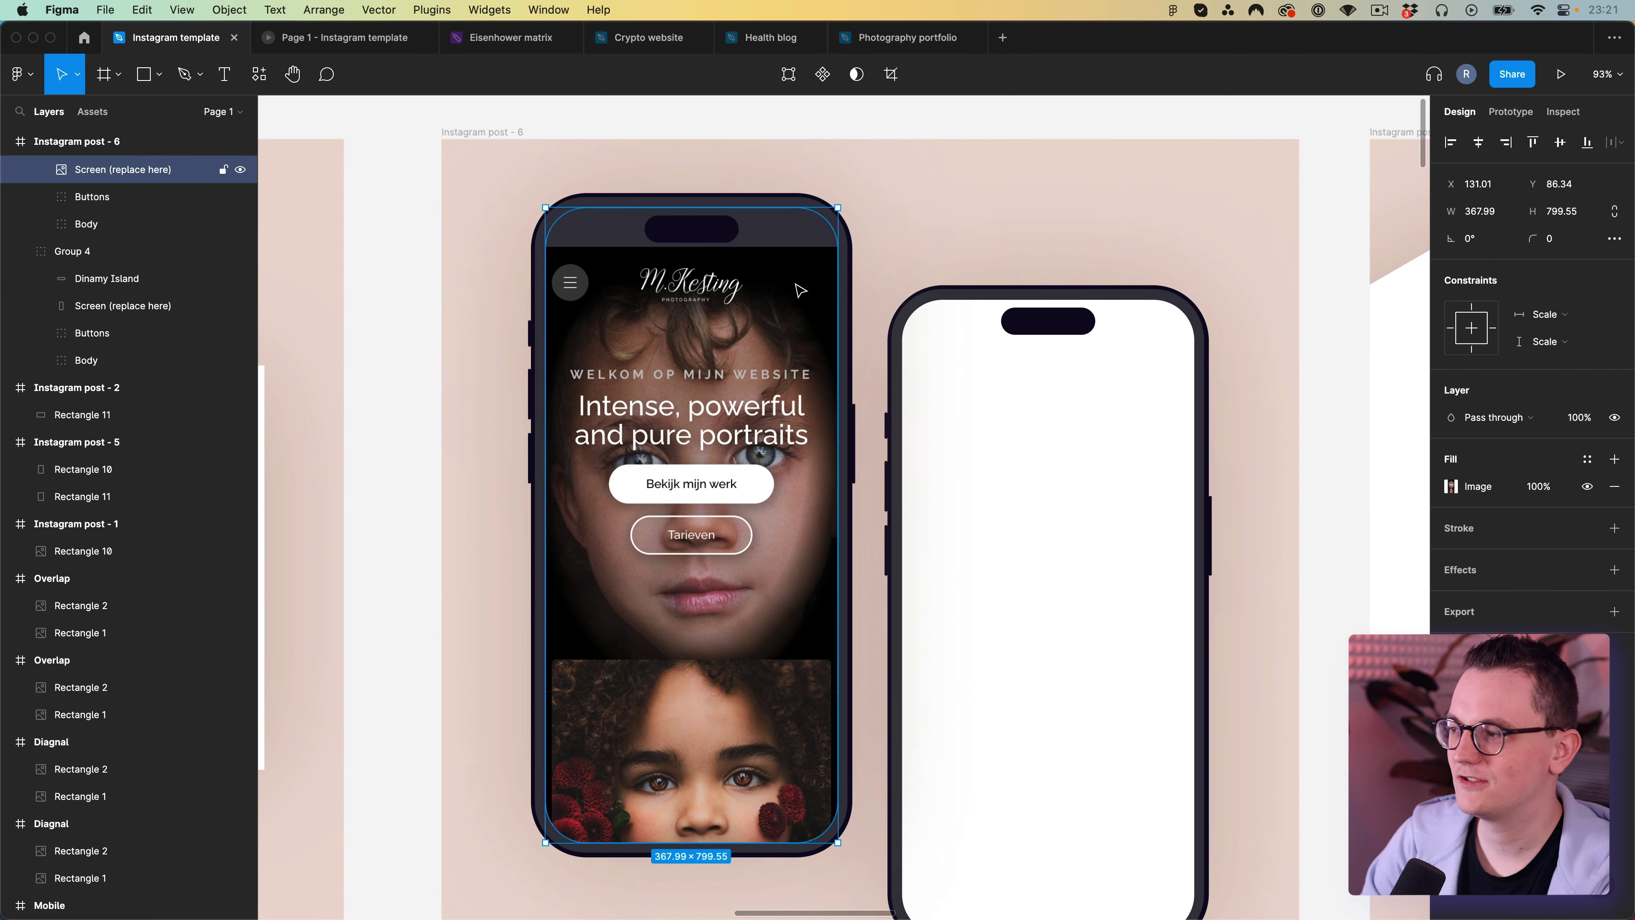
{"action": "left_click", "coordinate": [1617, 461]}
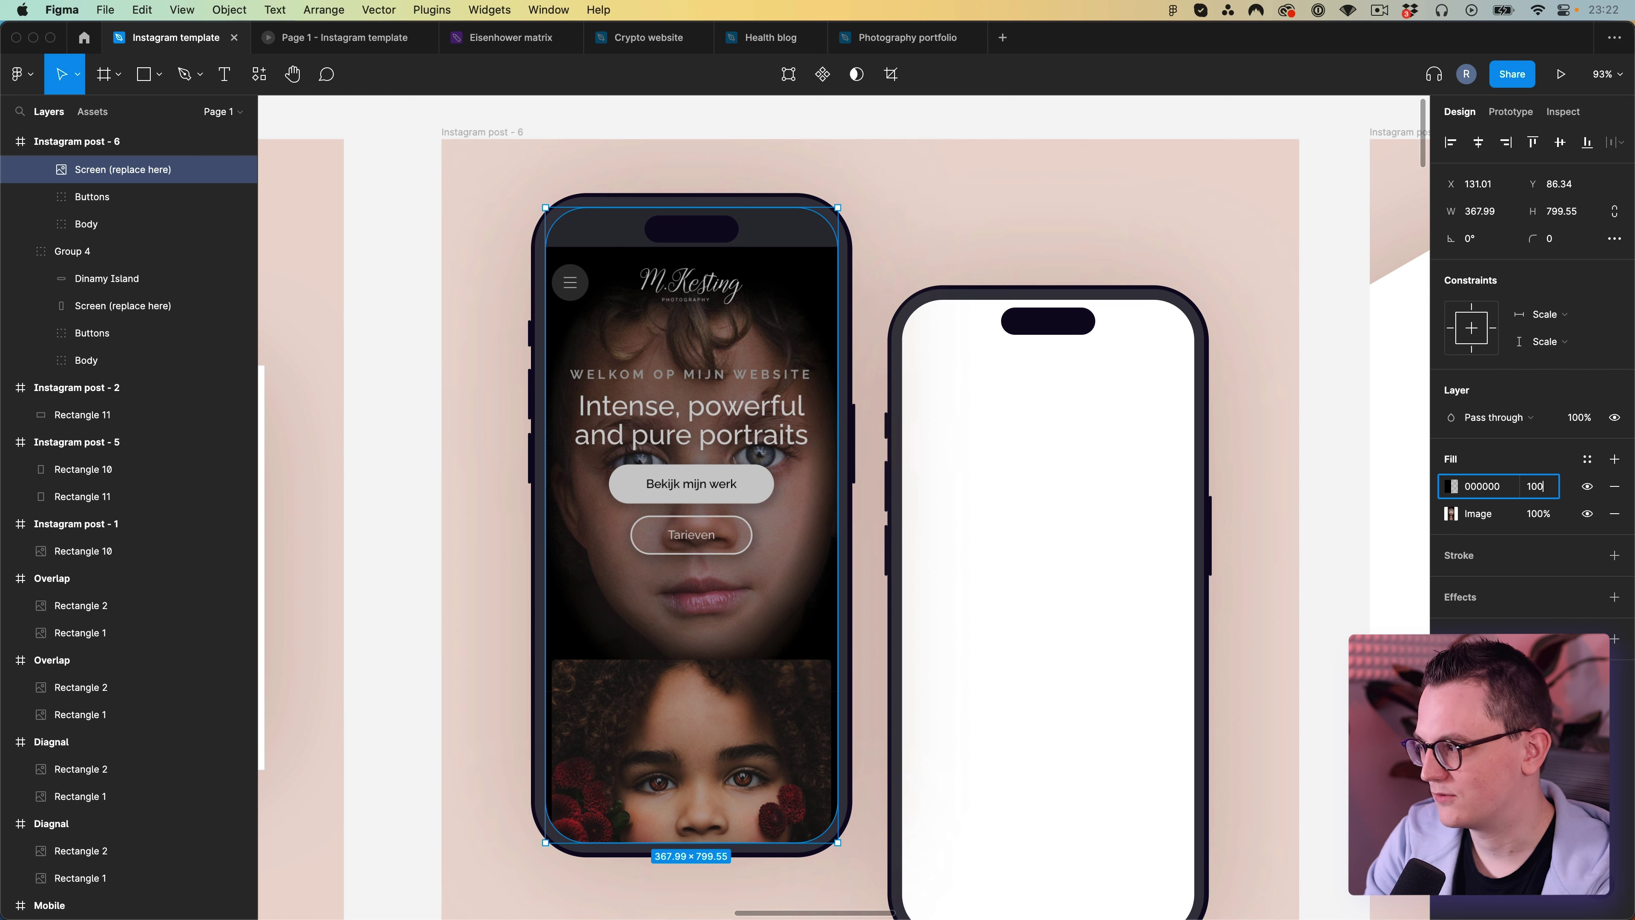
{"action": "key", "text": "Return"}
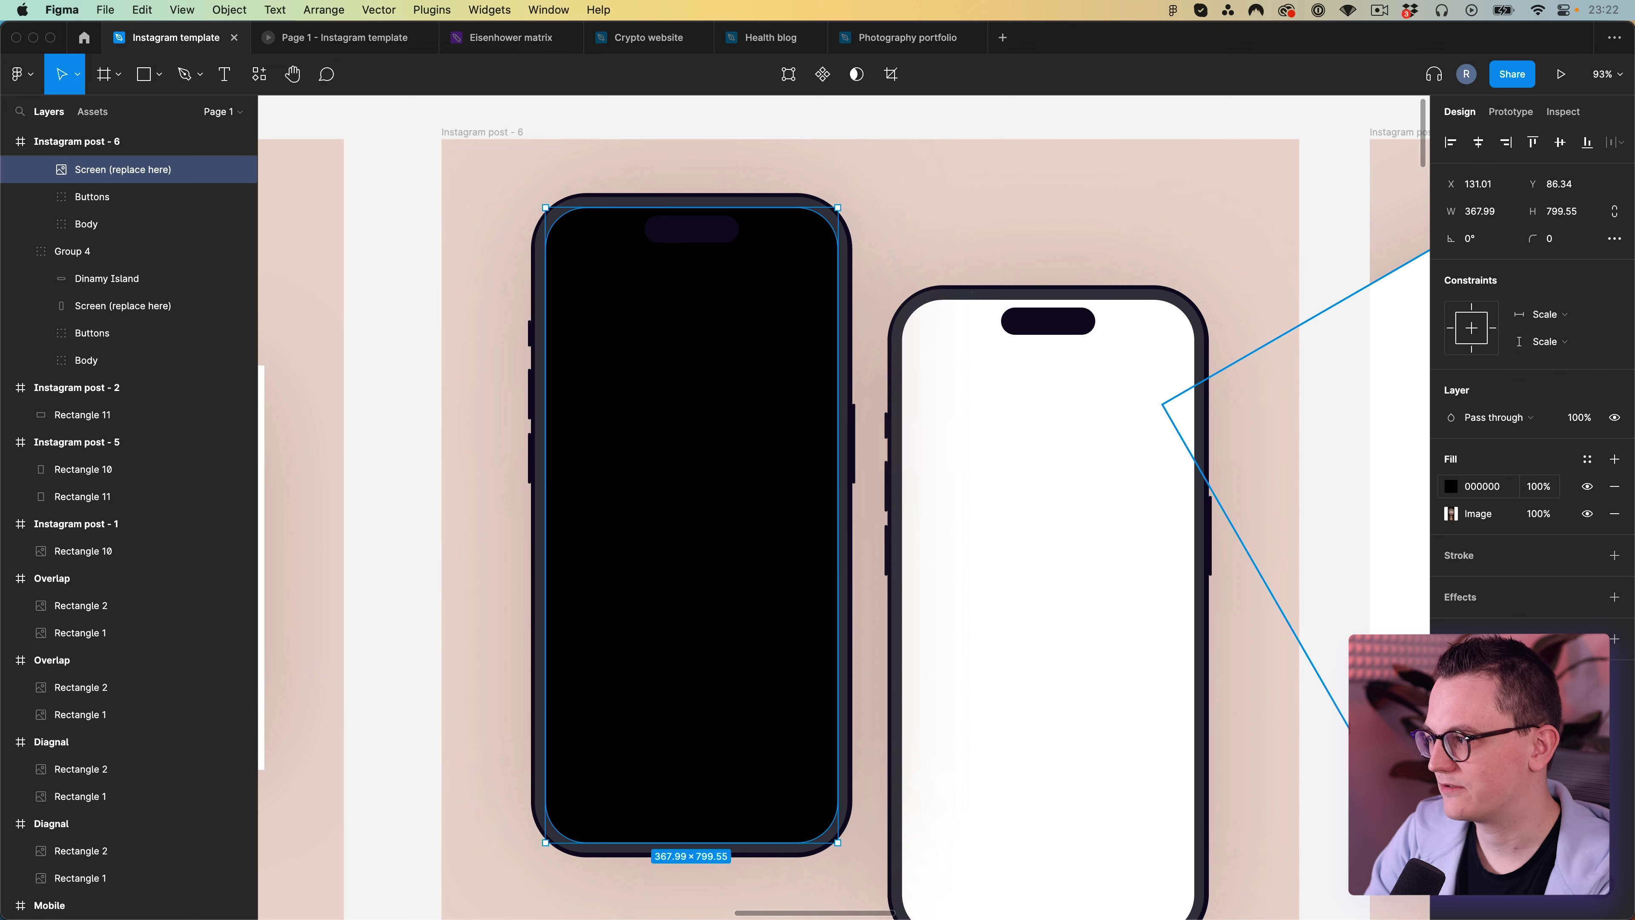
Reorder the left phone screen's fills in Instagram post - 6 so the black 000000 fill sits beneath the image.
{"action": "left_click", "coordinate": [1453, 487]}
{"action": "left_click", "coordinate": [1413, 478]}
{"action": "left_click_drag", "start_coordinate": [1539, 487], "coordinate": [1539, 516]}
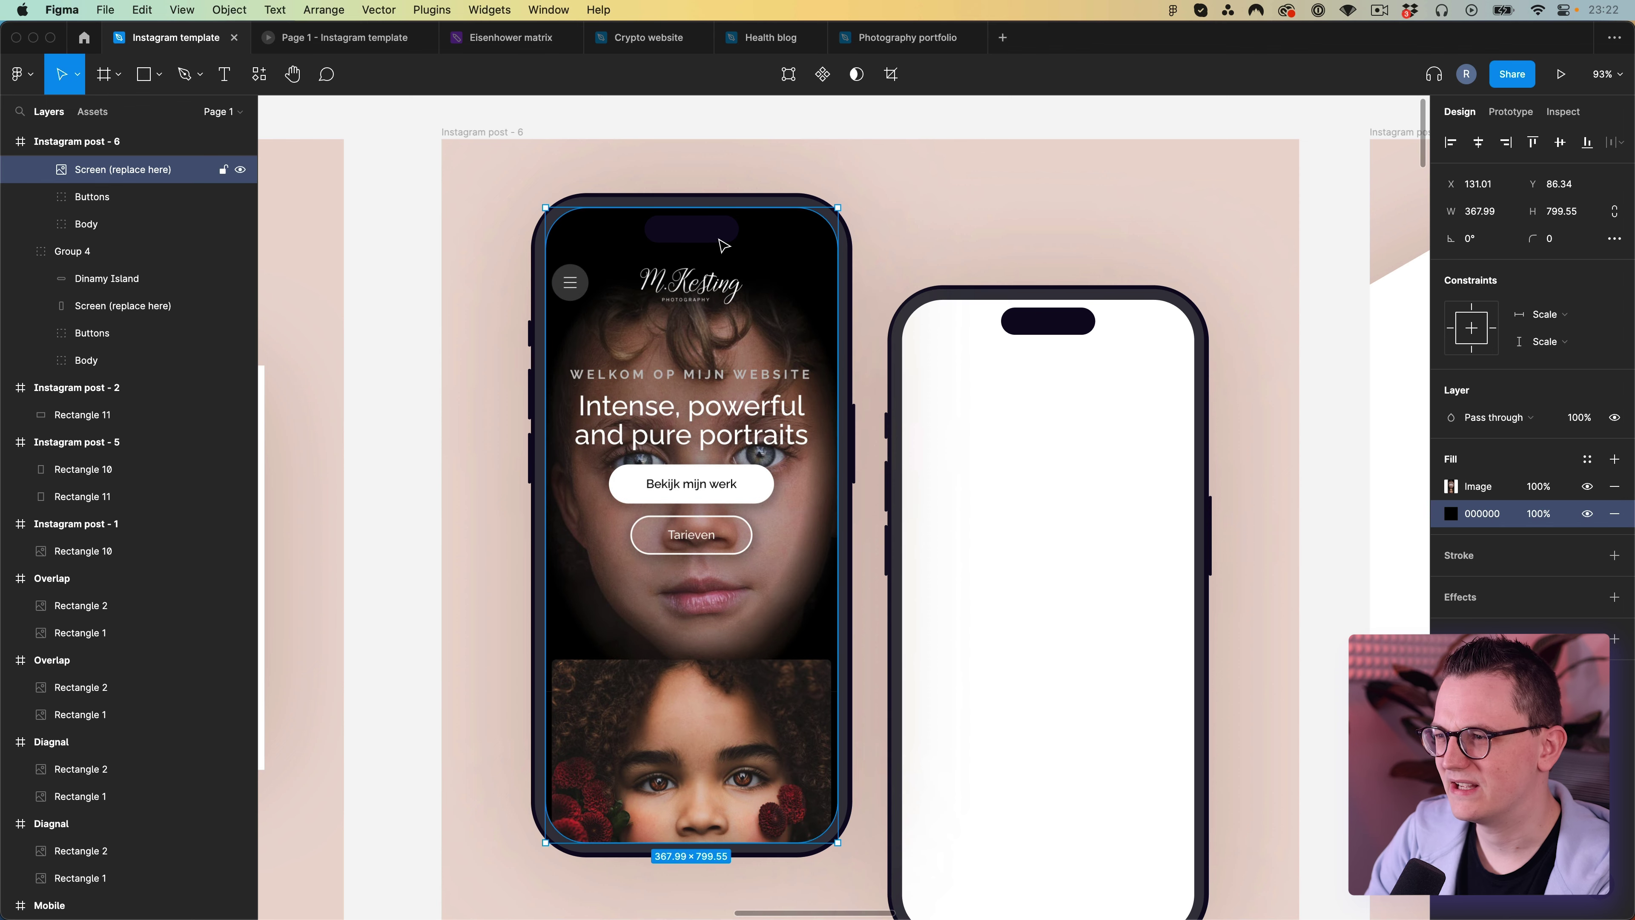
Recolour the left phone's Dynamic Island in Instagram post - 6 to a lighter dark grey sampled with the eyedropper.
{"action": "left_click", "coordinate": [709, 232]}
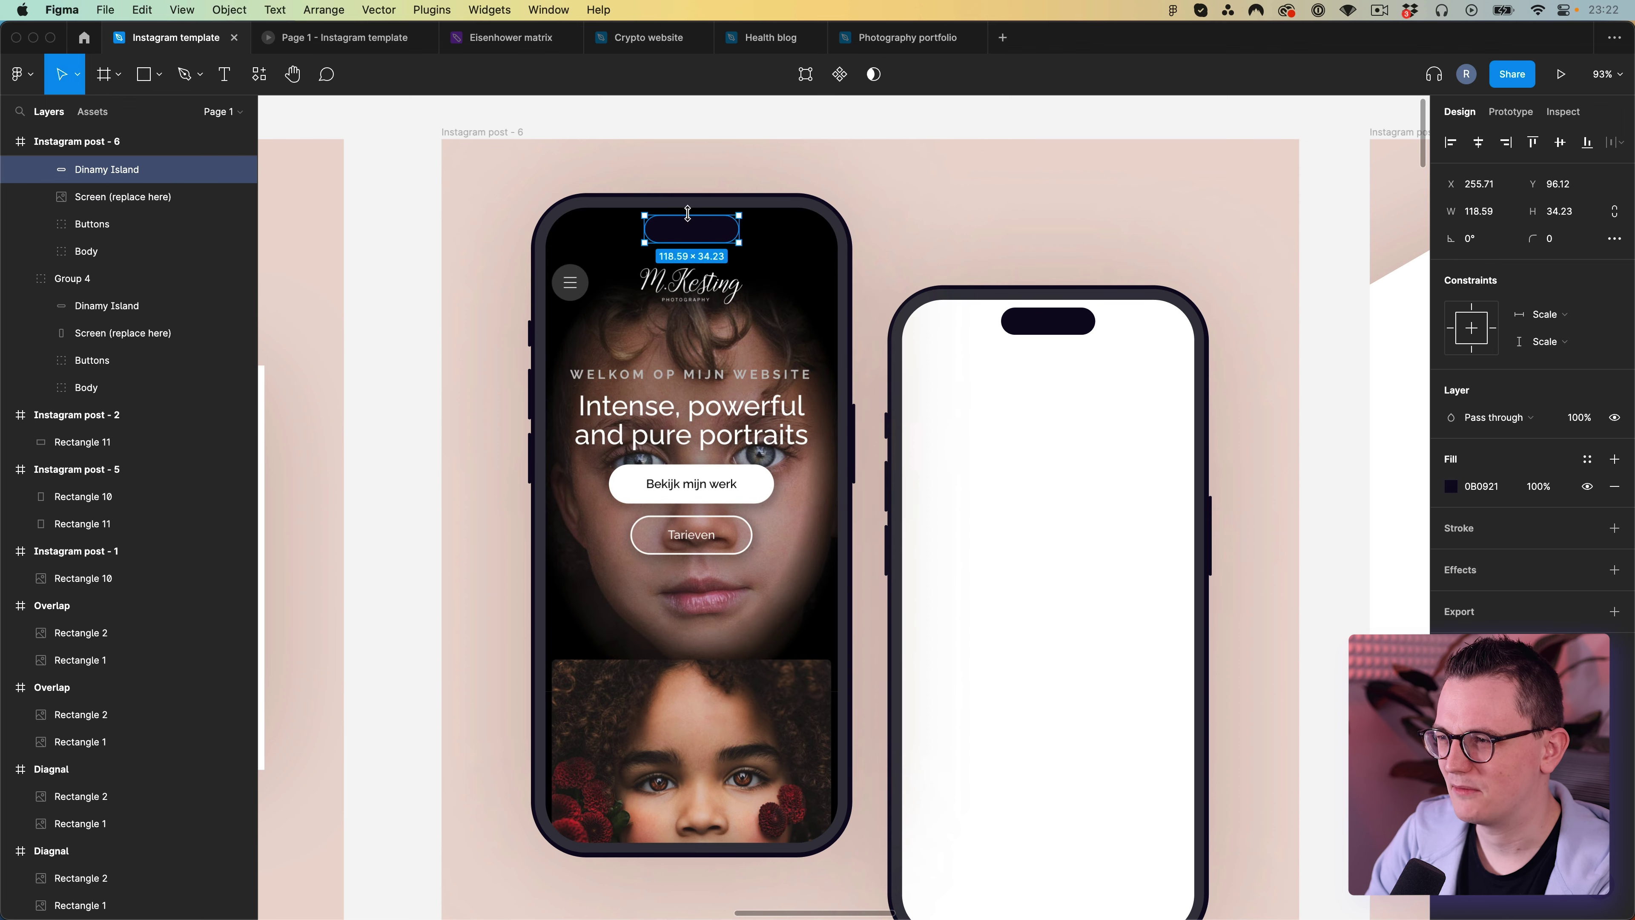
{"action": "key", "text": "shift+2"}
{"action": "scroll", "coordinate": [730, 218], "scroll_direction": "down", "scroll_amount": 3}
{"action": "key", "text": "i"}
{"action": "left_click", "coordinate": [728, 221]}
{"action": "left_click", "coordinate": [841, 174]}
Examine the left phone's screen fills in the pink Mobile frame by toggling the visibility of its FFFFFF fill beneath the image.
{"action": "scroll", "coordinate": [843, 174], "scroll_direction": "down", "scroll_amount": 5}
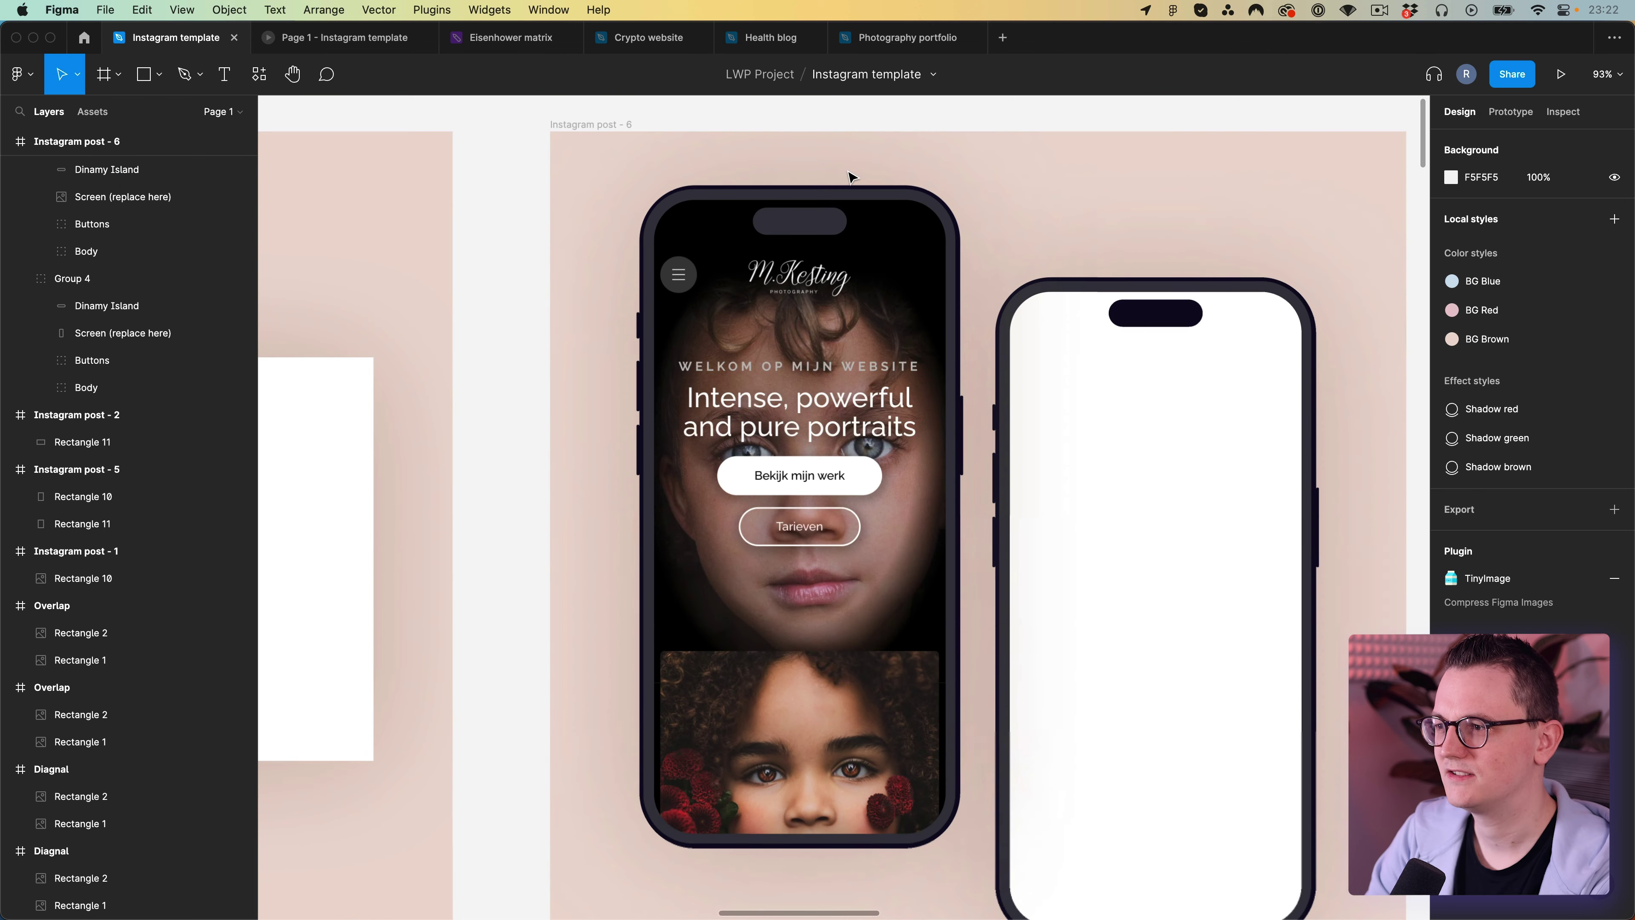
{"action": "left_click_drag", "start_coordinate": [852, 253], "coordinate": [770, 253]}
{"action": "scroll", "coordinate": [779, 348], "scroll_direction": "down", "scroll_amount": 10}
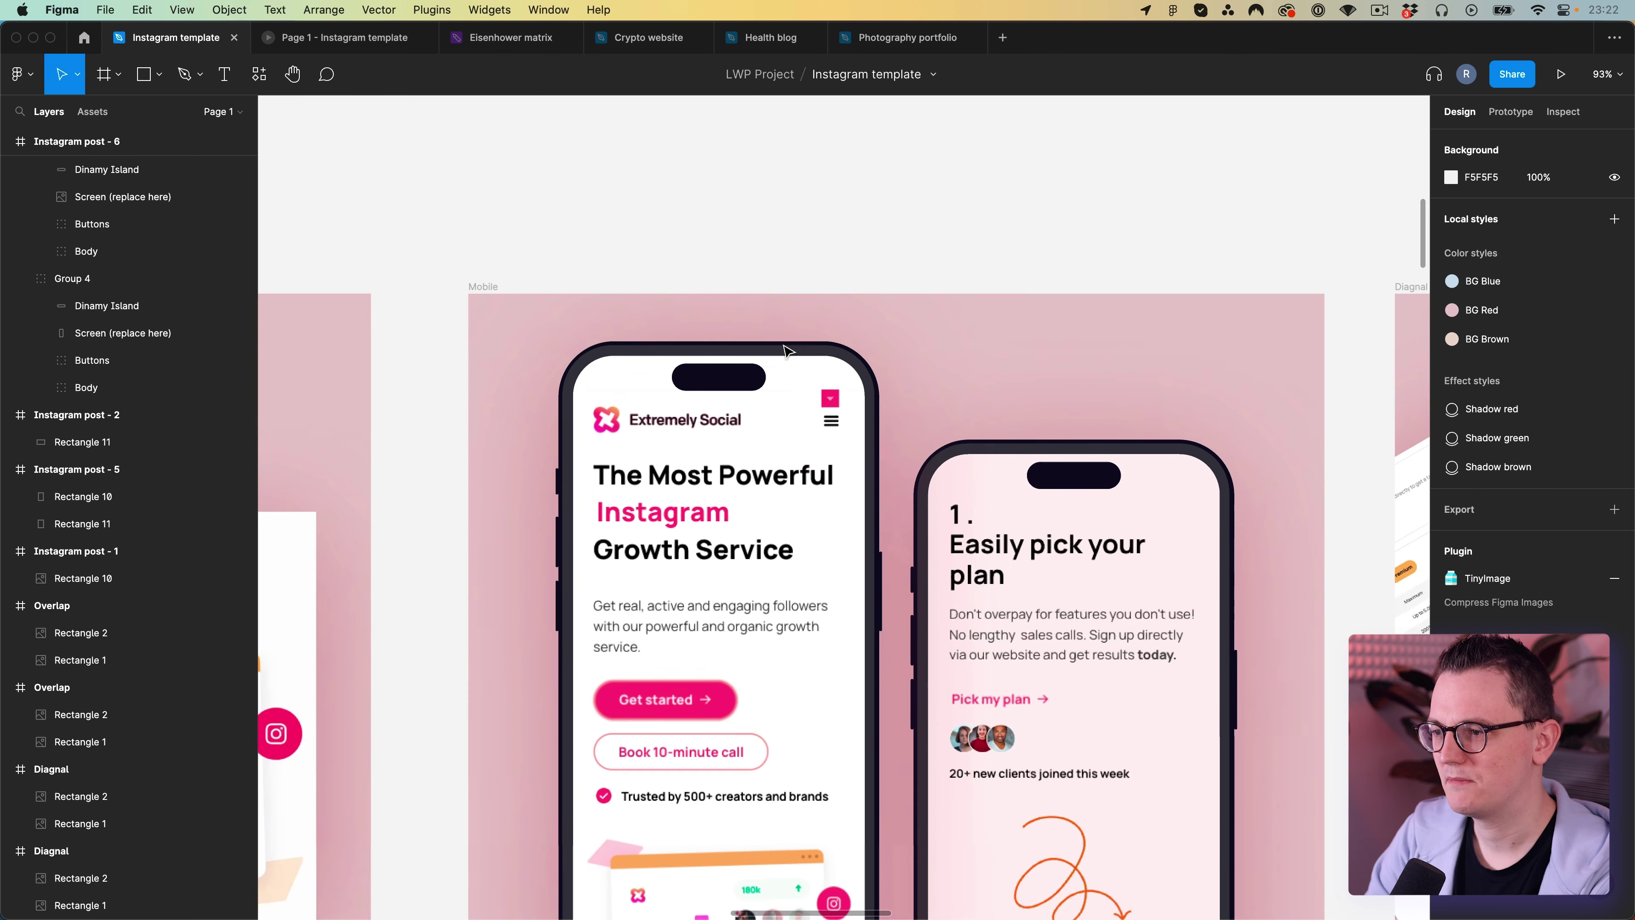
{"action": "left_click", "coordinate": [815, 276]}
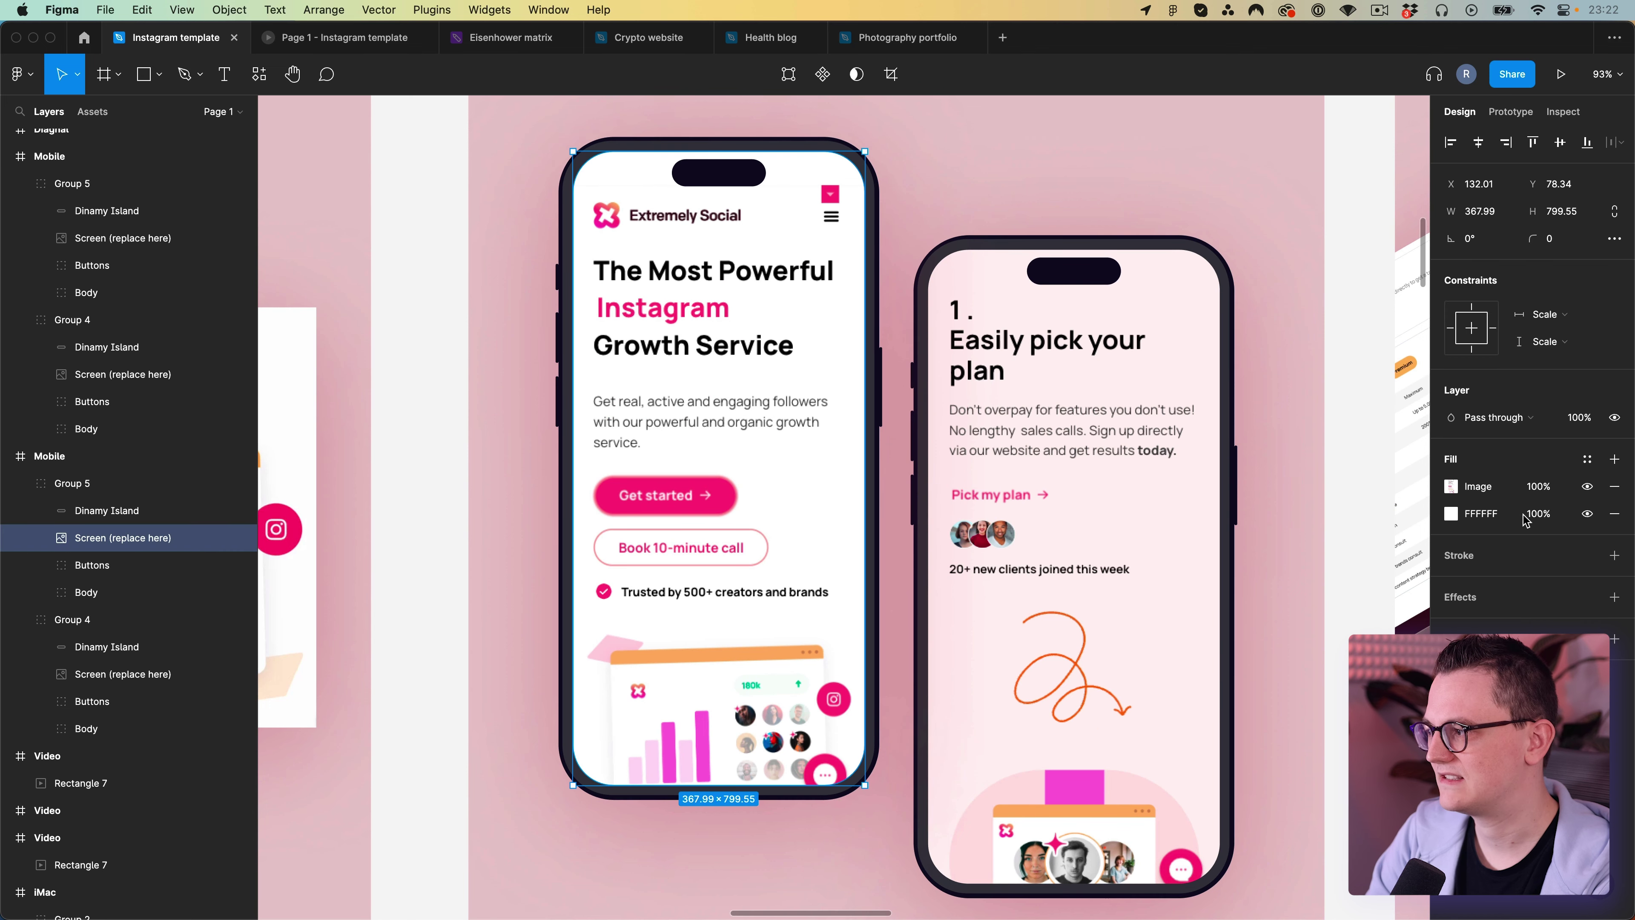
{"action": "left_click", "coordinate": [1588, 514]}
{"action": "left_click", "coordinate": [1588, 514]}
{"action": "left_click", "coordinate": [1588, 514]}
{"action": "left_click", "coordinate": [1588, 514]}
{"action": "left_click", "coordinate": [1588, 514]}
{"action": "left_click", "coordinate": [1588, 514]}
{"action": "scroll", "coordinate": [741, 366], "scroll_direction": "down", "scroll_amount": 5}
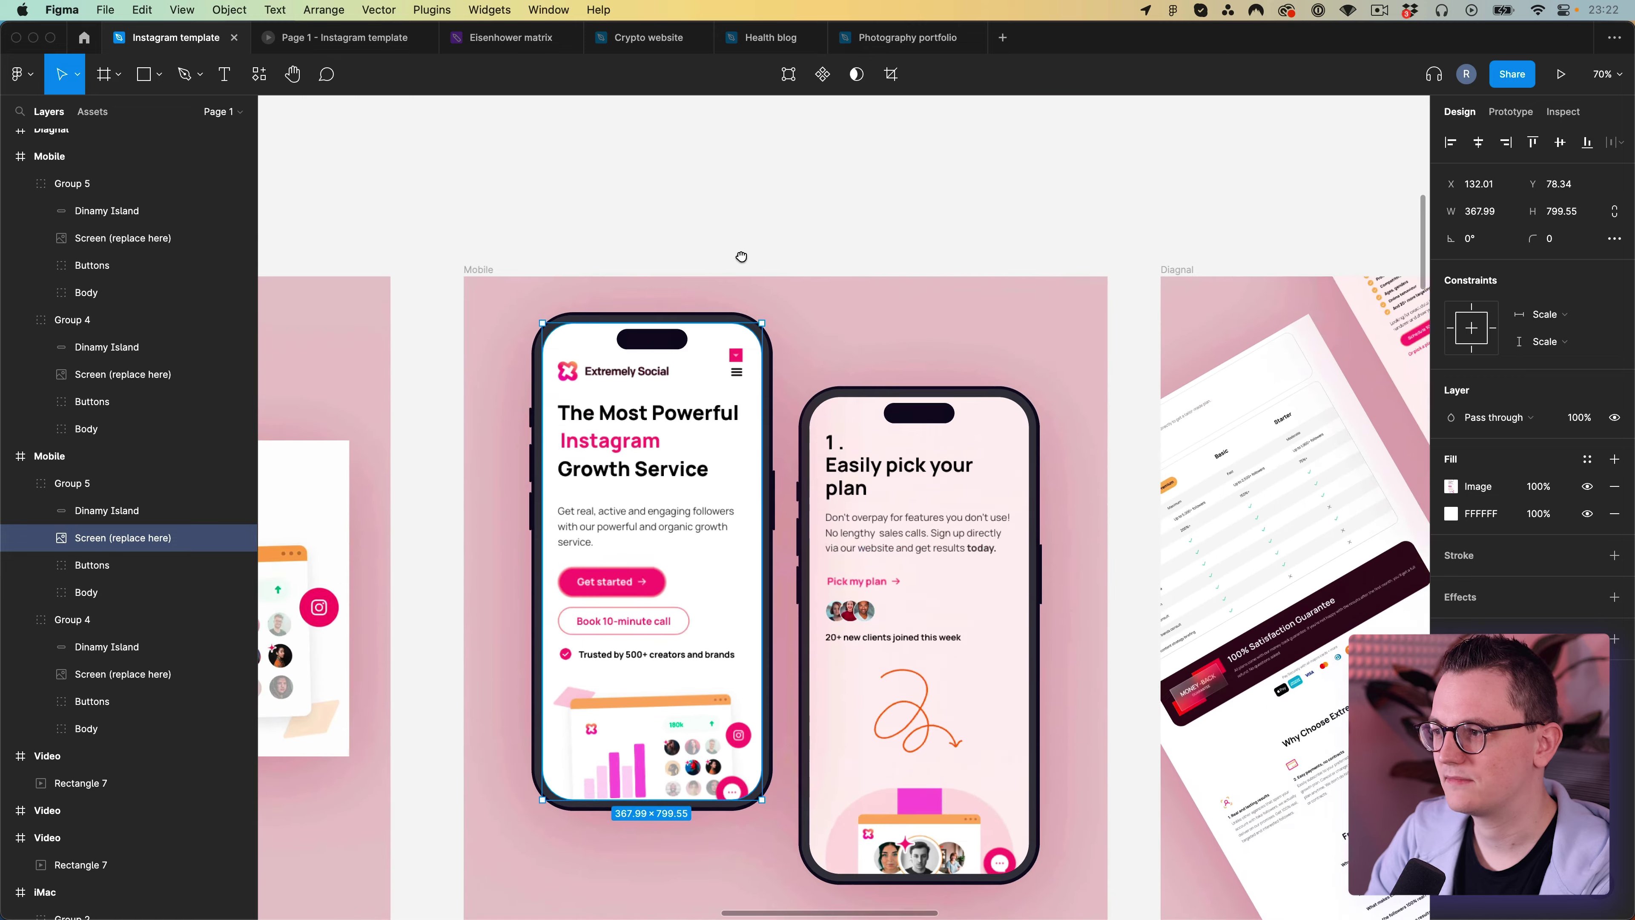
{"action": "left_click", "coordinate": [741, 256]}
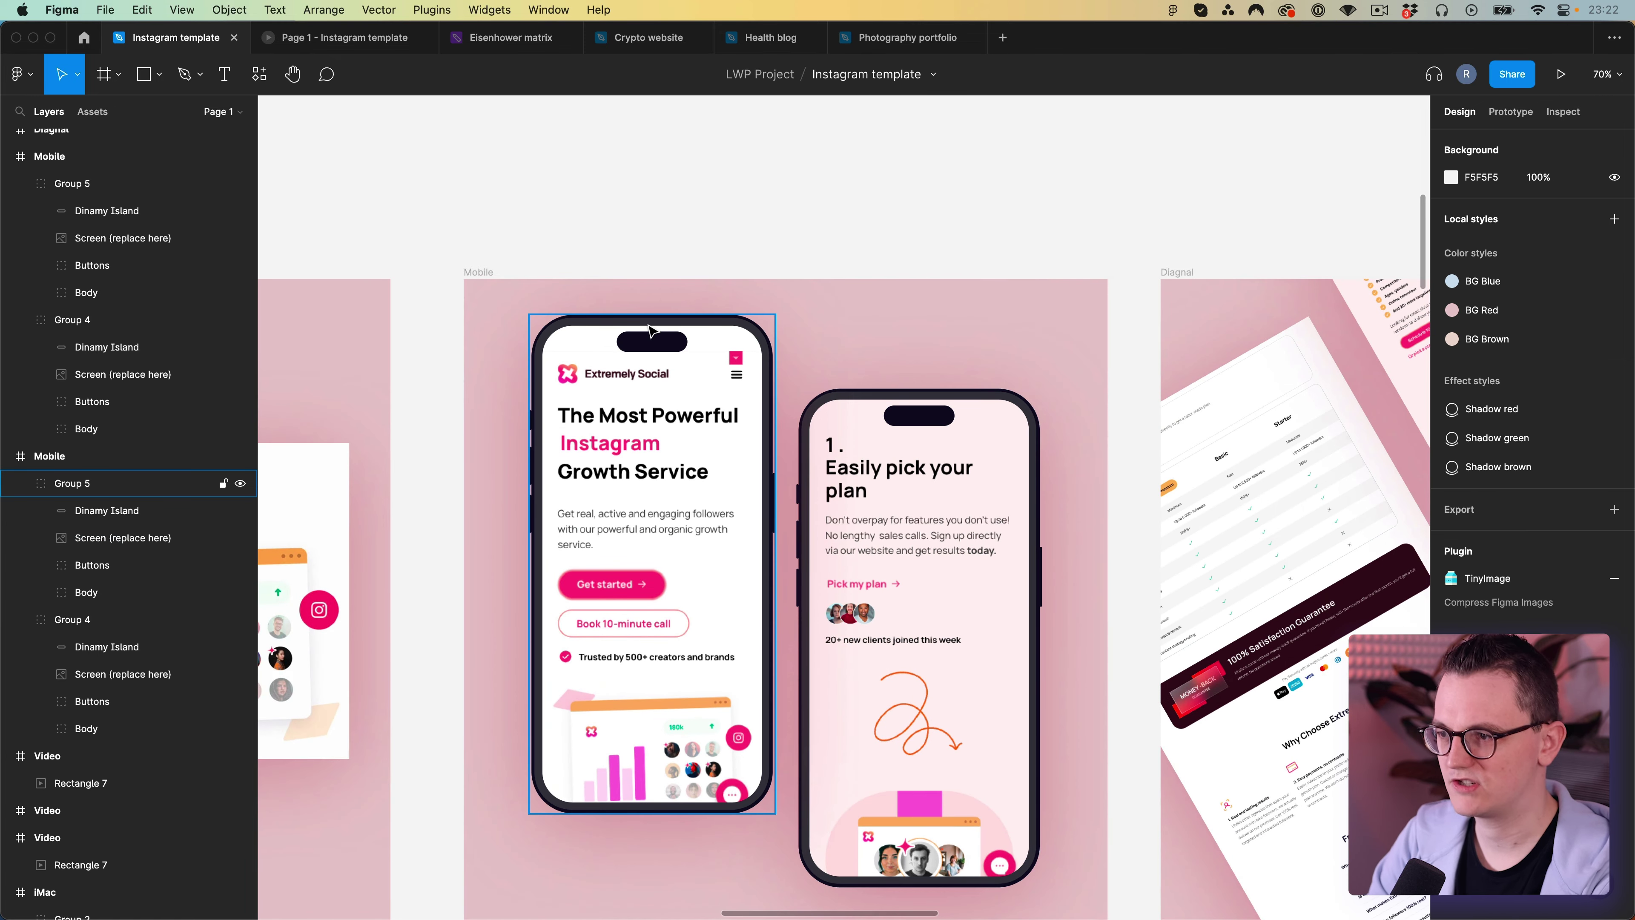
Present the pink Video frame as a prototype and watch its embedded website scrolling video.
{"action": "scroll", "coordinate": [655, 339], "scroll_direction": "down", "scroll_amount": 5}
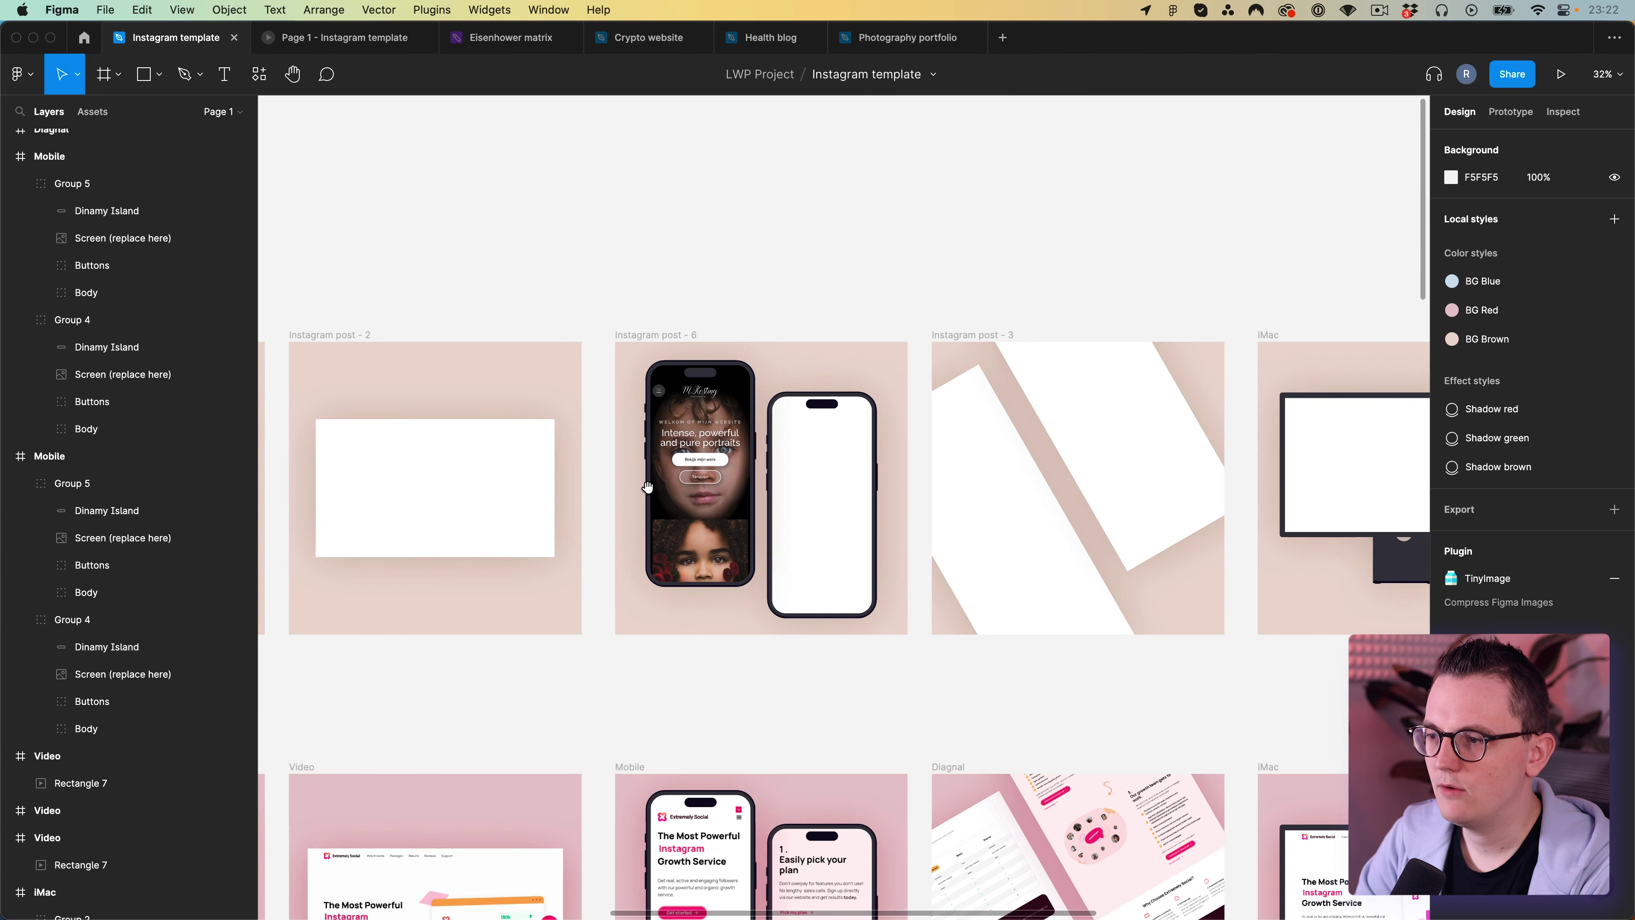
{"action": "scroll", "coordinate": [810, 584], "scroll_direction": "left", "scroll_amount": 5}
{"action": "scroll", "coordinate": [738, 622], "scroll_direction": "down", "scroll_amount": 3}
{"action": "scroll", "coordinate": [739, 622], "scroll_direction": "down", "scroll_amount": 2}
{"action": "left_click", "coordinate": [738, 628]}
{"action": "scroll", "coordinate": [738, 638], "scroll_direction": "up", "scroll_amount": 4}
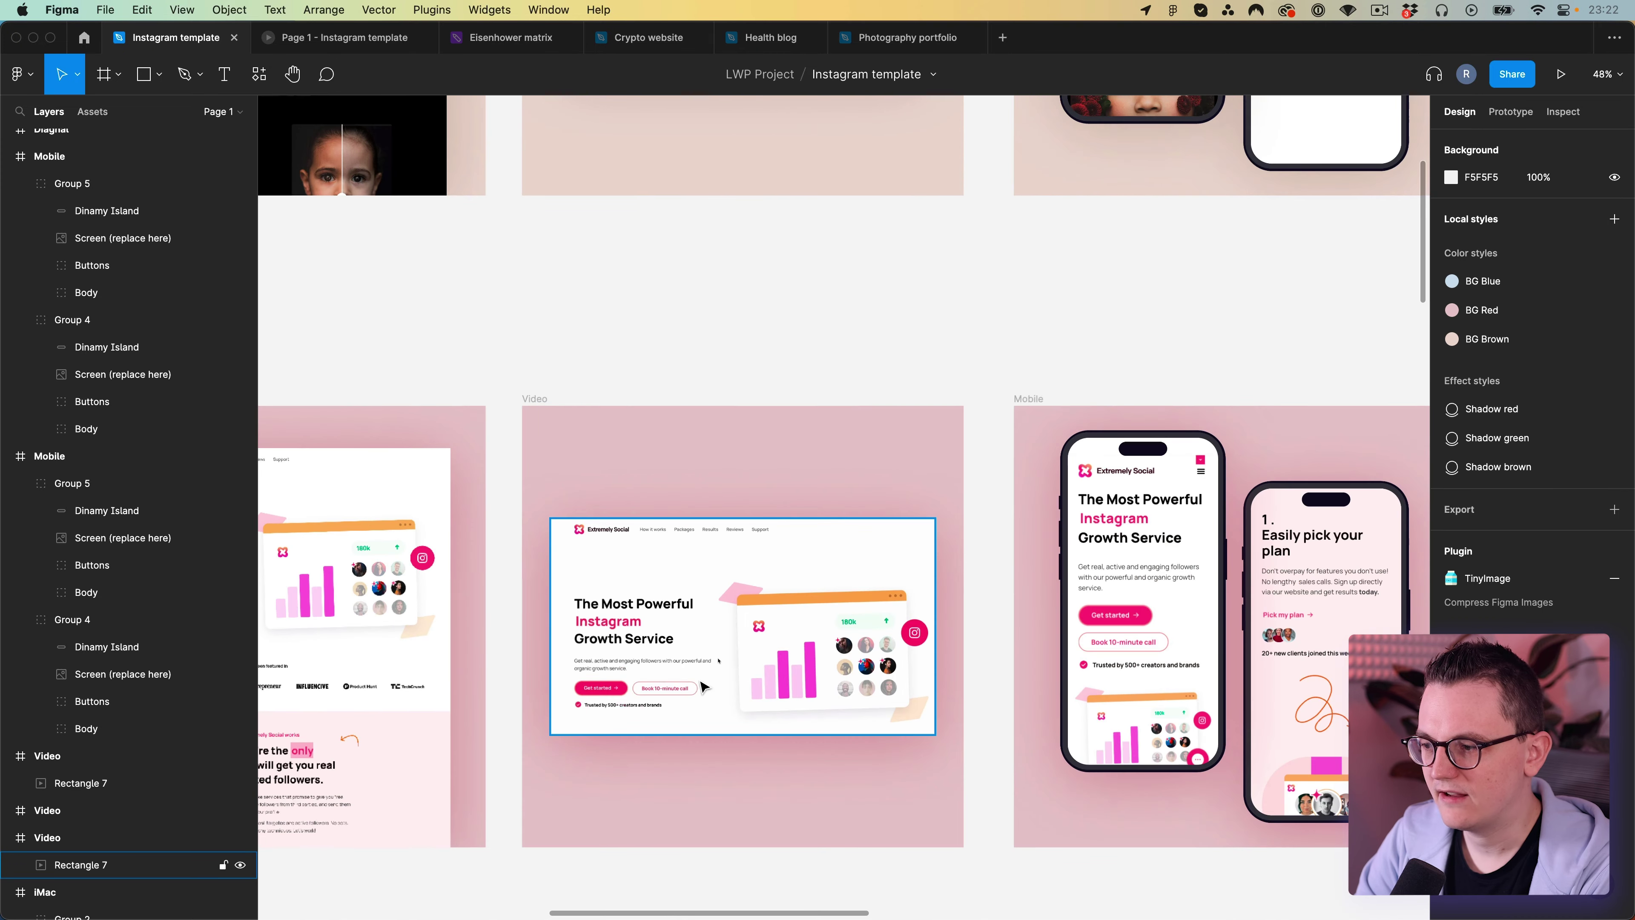
{"action": "key", "text": "Escape"}
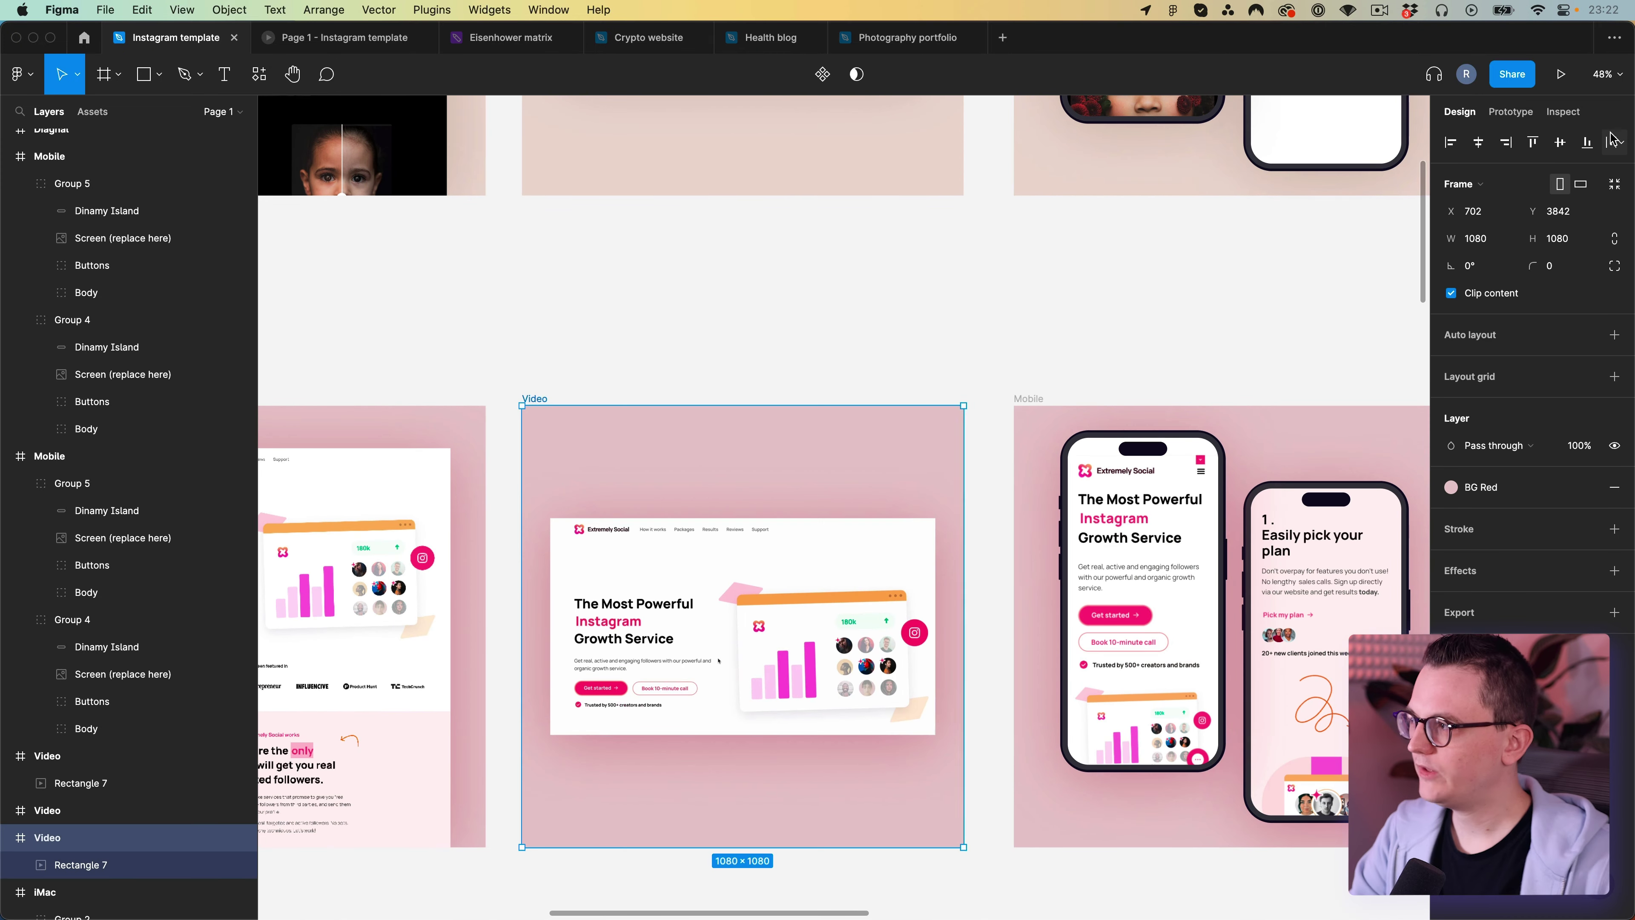
{"action": "left_click", "coordinate": [1562, 74]}
{"action": "scroll", "coordinate": [804, 617], "scroll_direction": "down", "scroll_amount": 10}
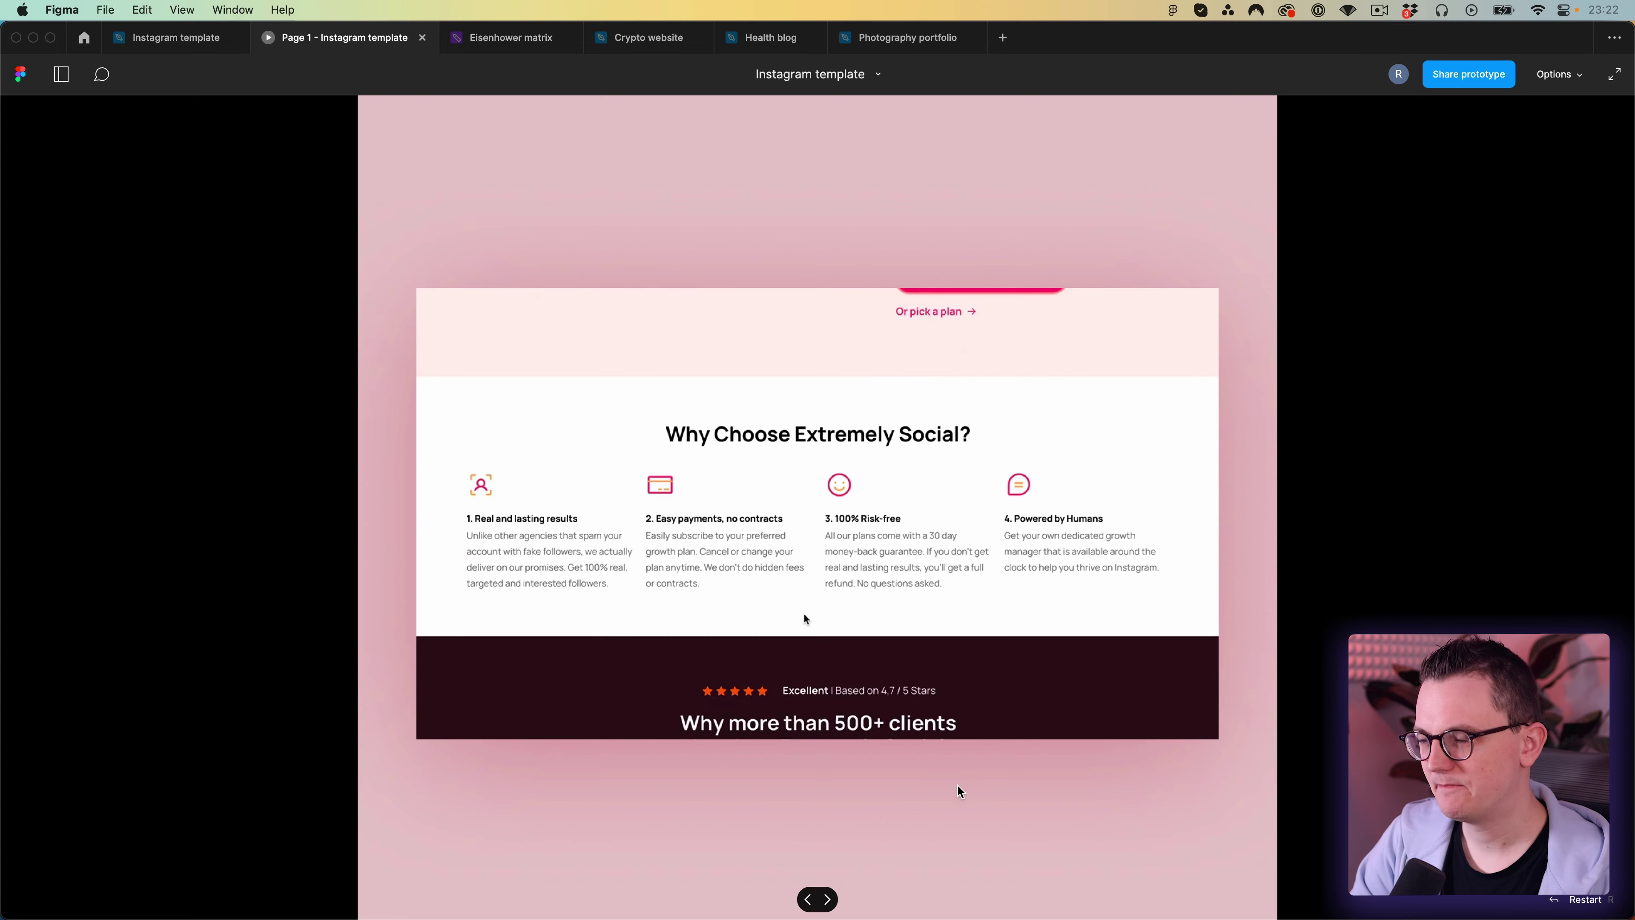
{"action": "scroll", "coordinate": [1035, 787], "scroll_direction": "down", "scroll_amount": 2}
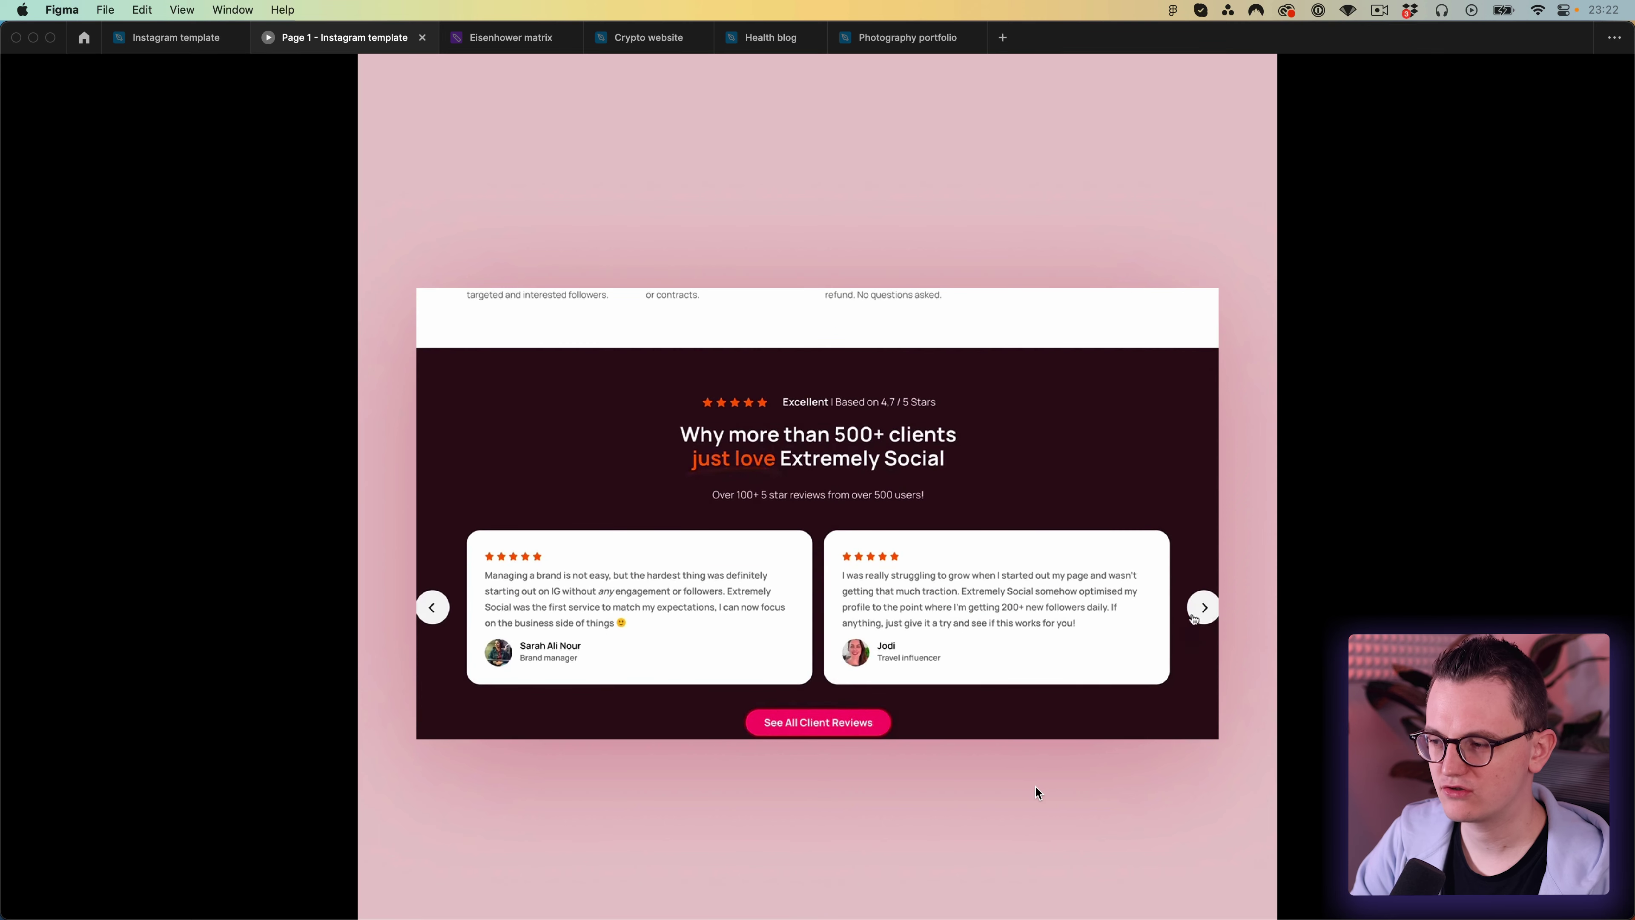
{"action": "scroll", "coordinate": [1030, 773], "scroll_direction": "up", "scroll_amount": 12}
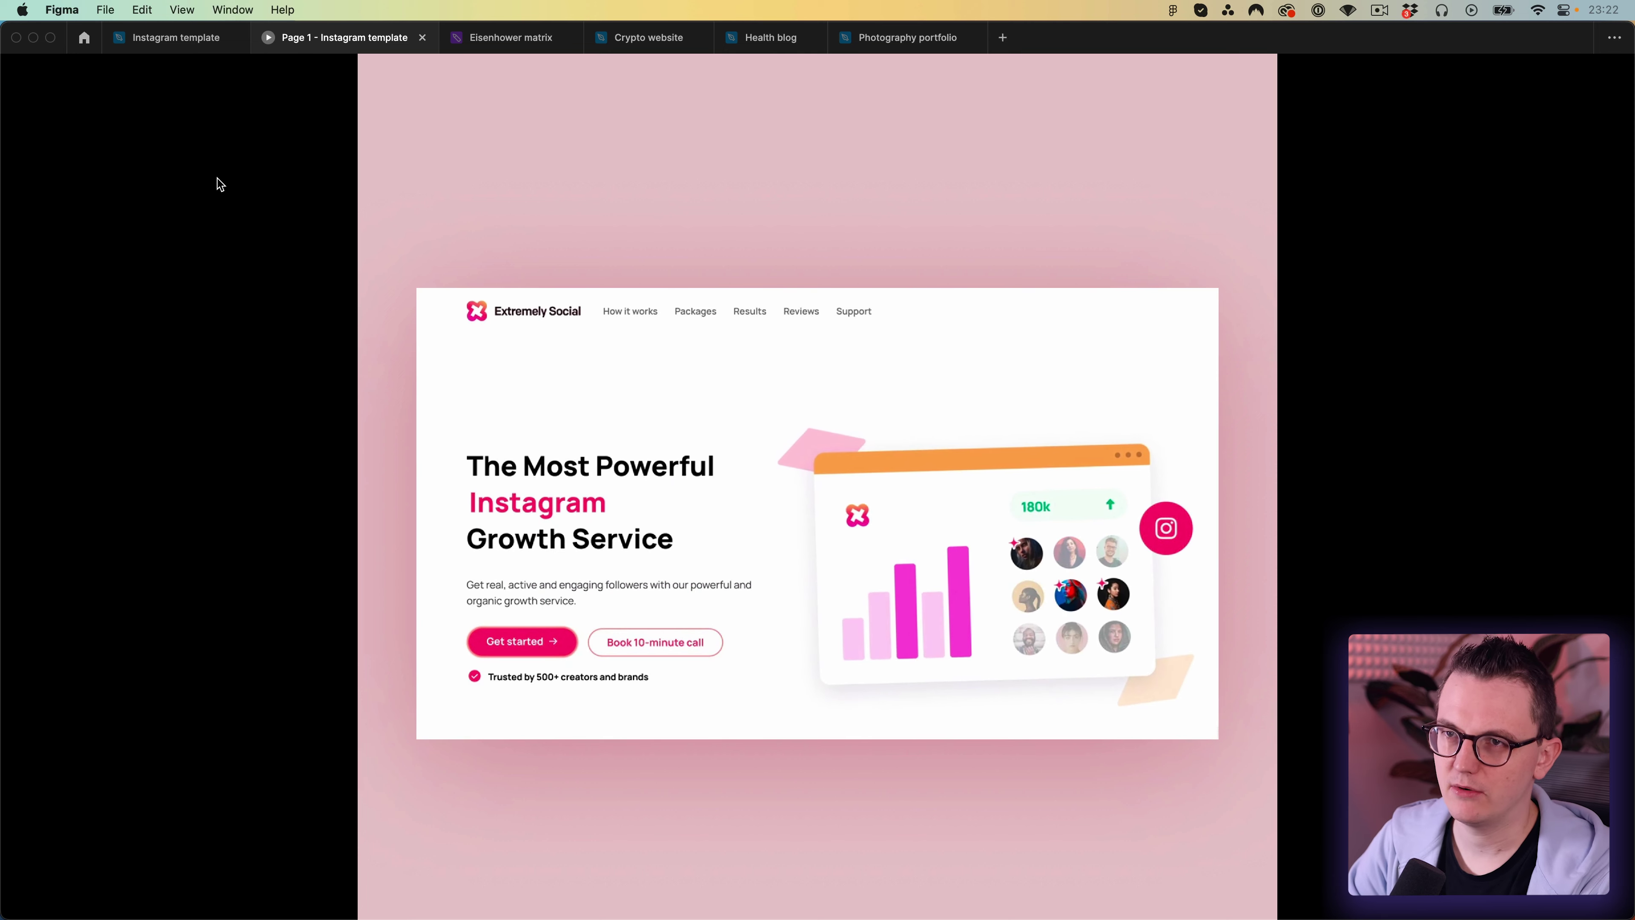
Switch to Chrome, bring up the photography website window, close the developer tools, and narrow the window slightly.
{"action": "left_click", "coordinate": [83, 38]}
{"action": "key", "text": "super+Tab"}
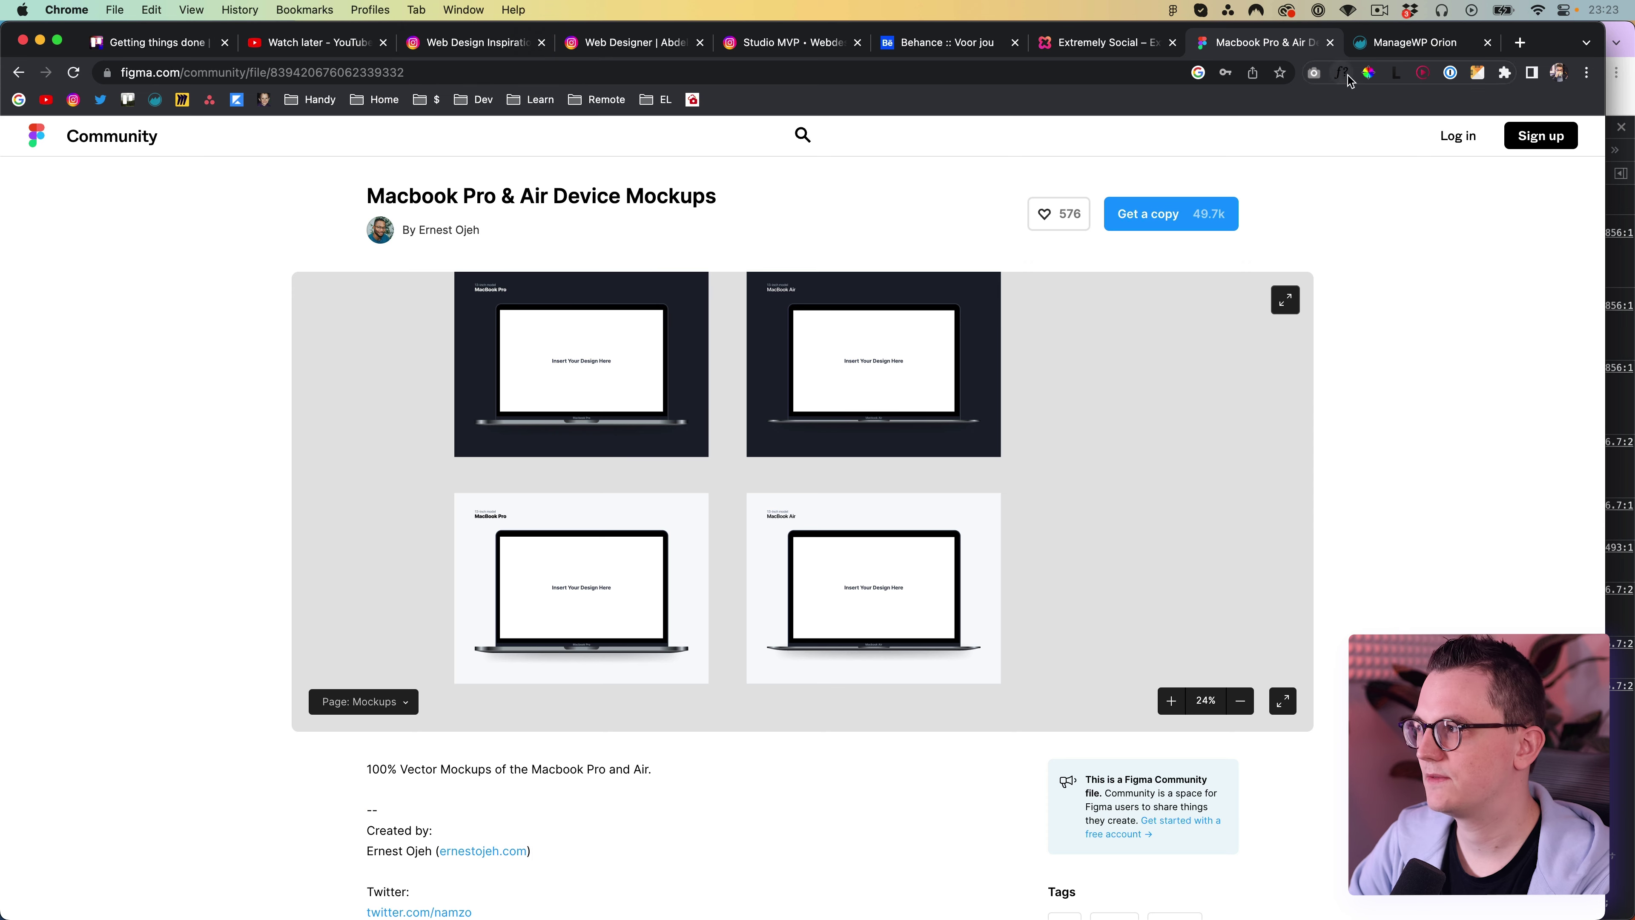
{"action": "key", "text": "super+grave"}
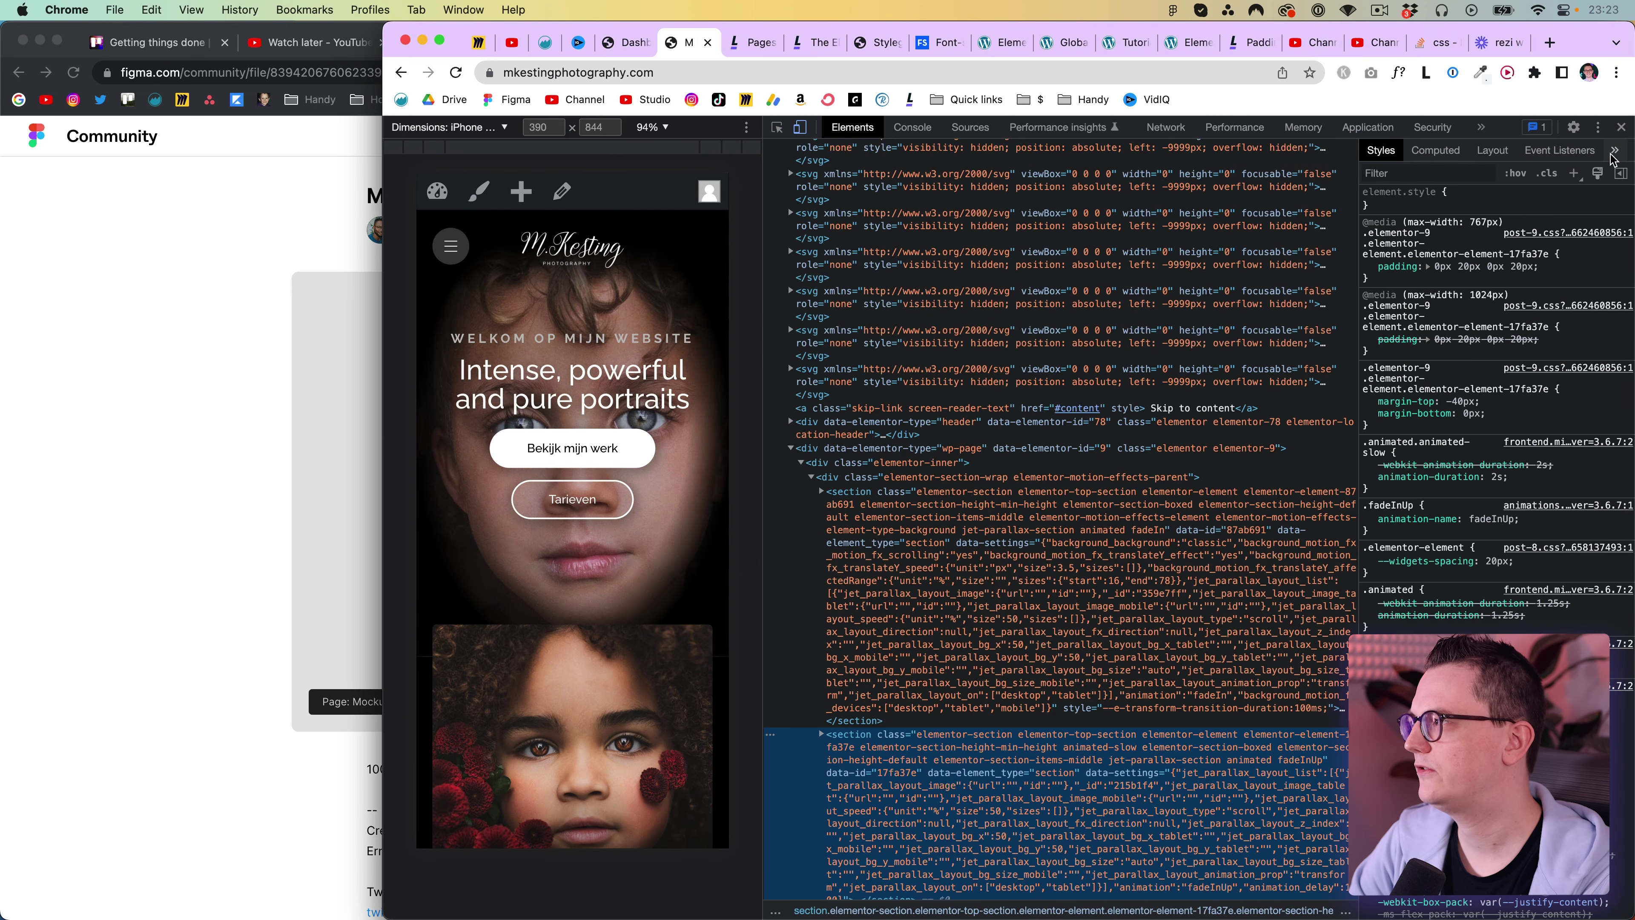
{"action": "left_click", "coordinate": [1622, 127]}
{"action": "mouse_move", "coordinate": [385, 365]}
{"action": "left_mouse_down"}
{"action": "mouse_move", "coordinate": [226, 365]}
{"action": "mouse_move", "coordinate": [396, 365]}
{"action": "left_mouse_up"}
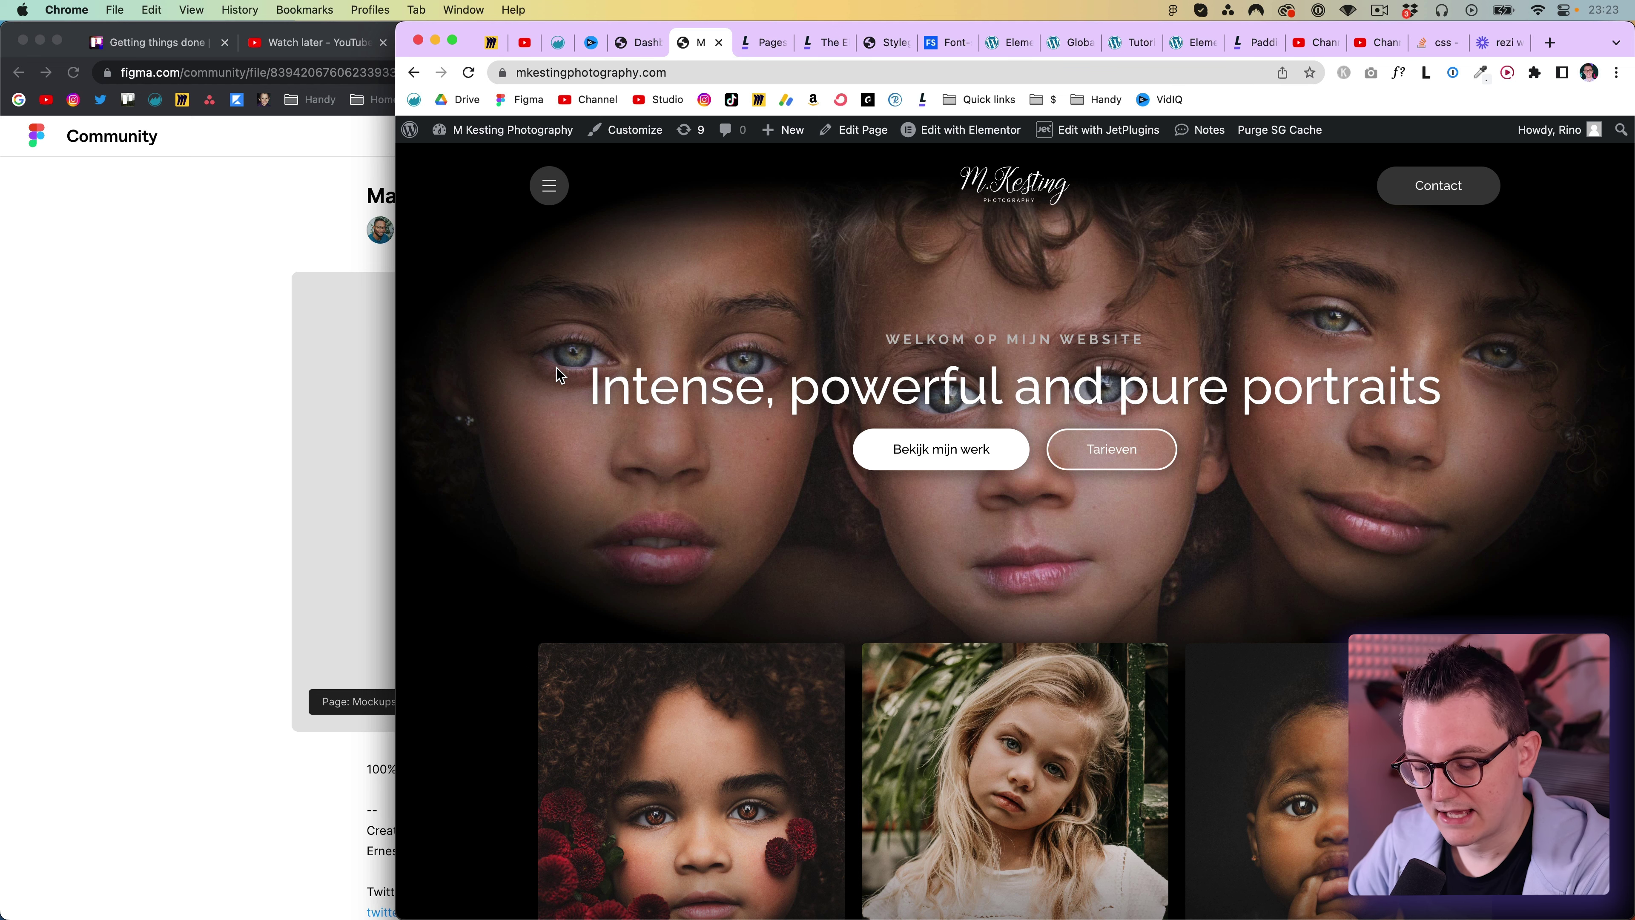
Start a screen recording of a selected portion fitted to the website's page area, with a 5-second timer.
{"action": "key", "text": "super+shift+5"}
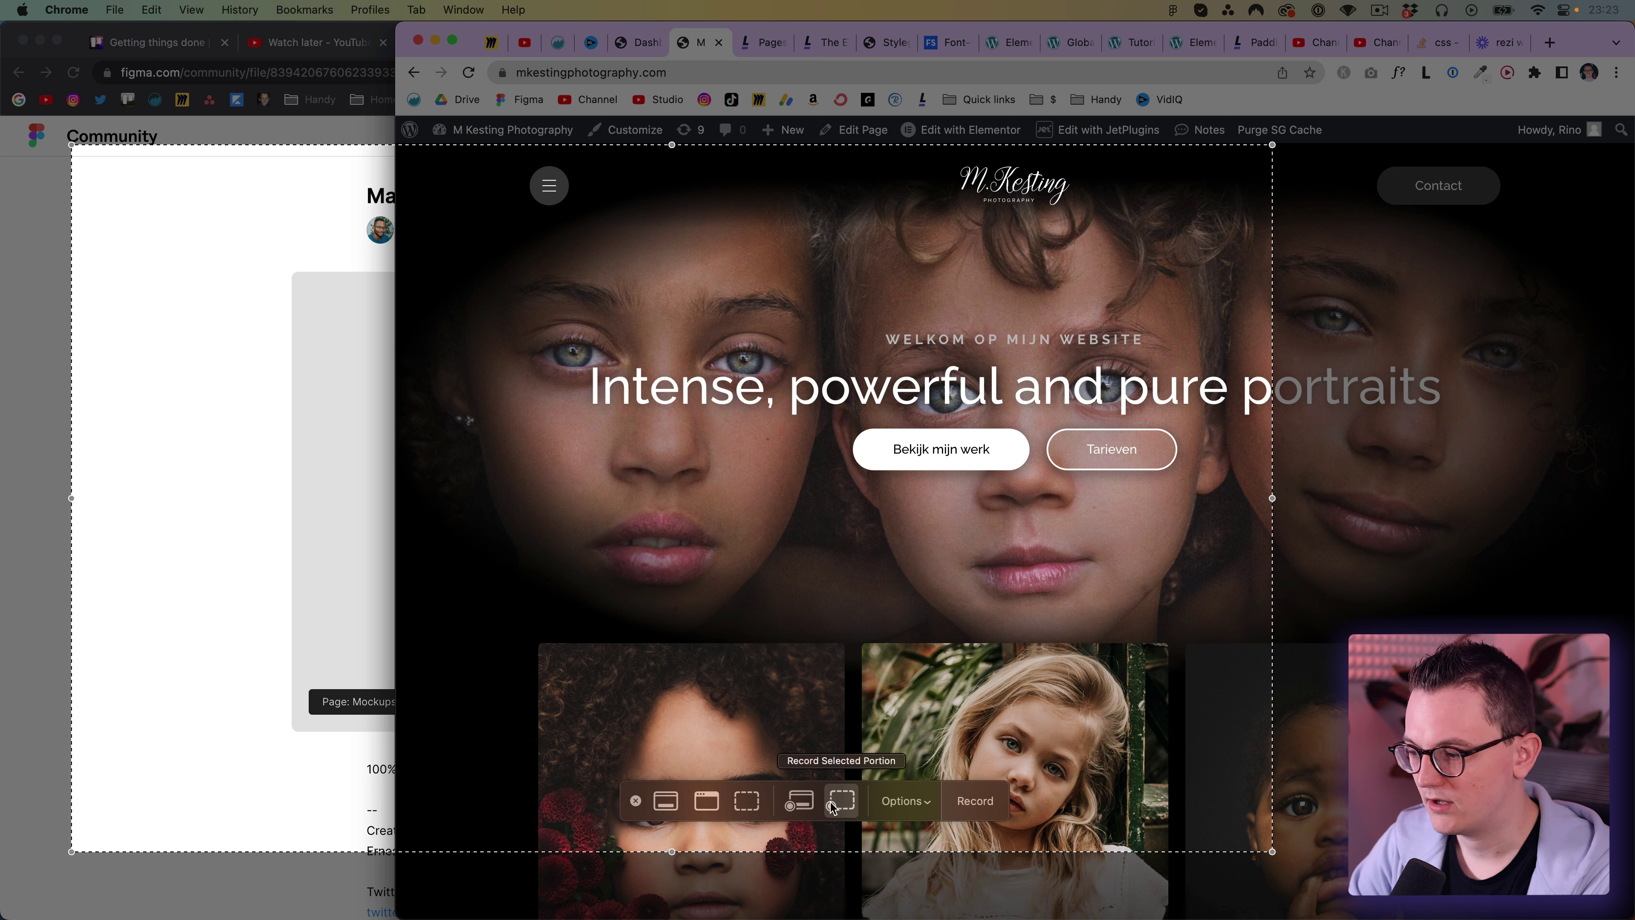
{"action": "left_click_drag", "start_coordinate": [695, 550], "coordinate": [1013, 560]}
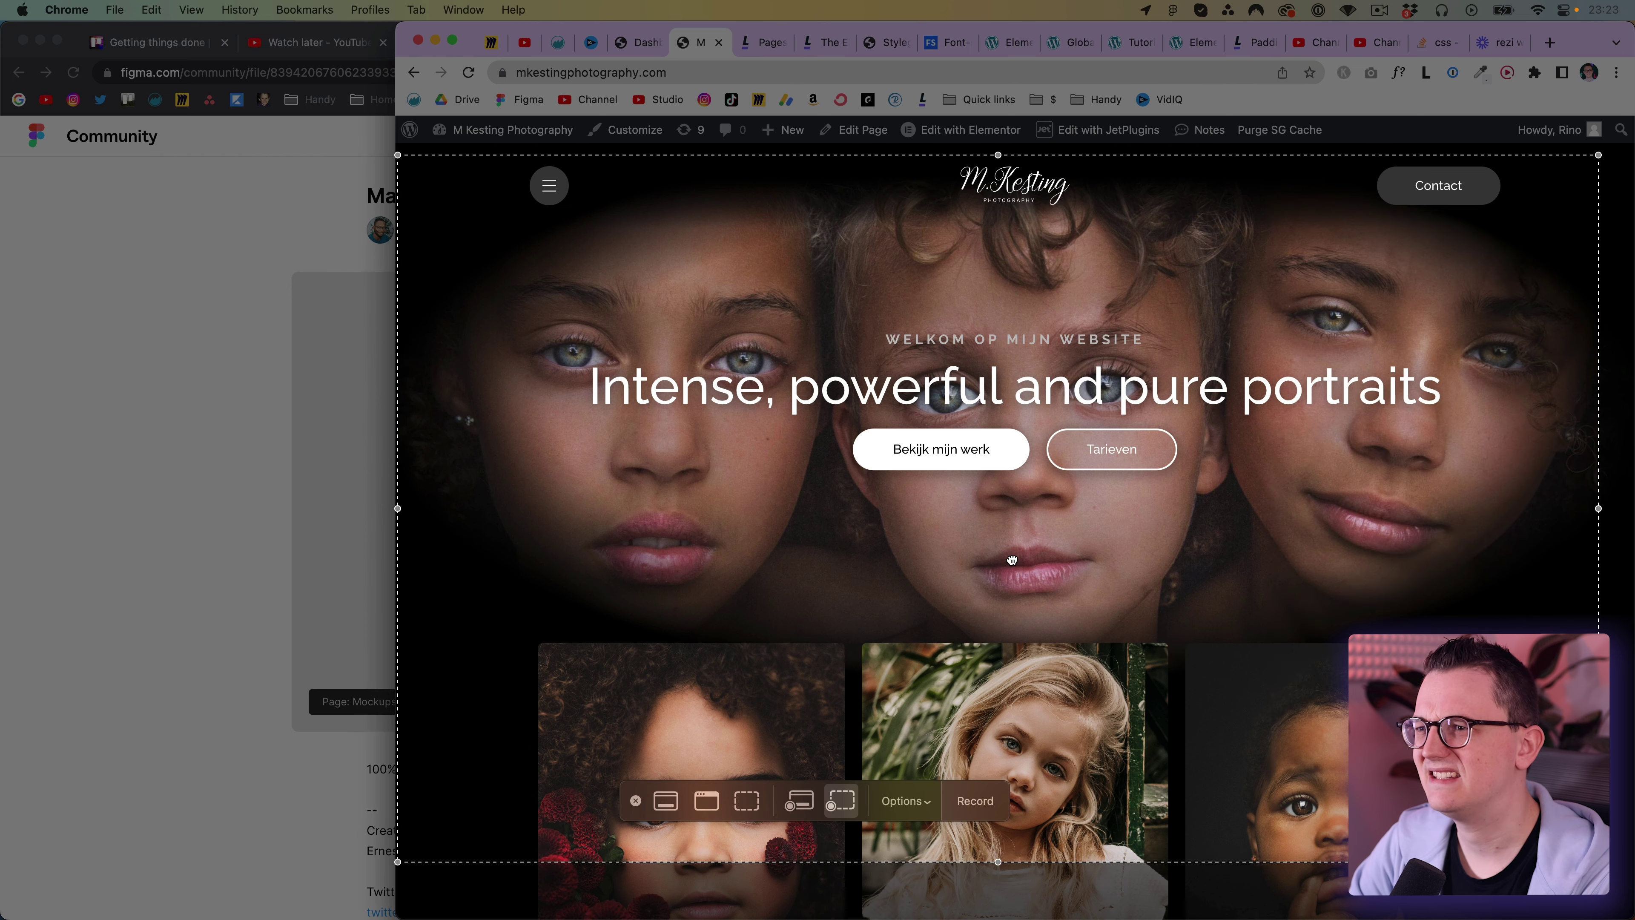
{"action": "left_click_drag", "start_coordinate": [1599, 861], "coordinate": [1628, 909]}
{"action": "left_click", "coordinate": [925, 805]}
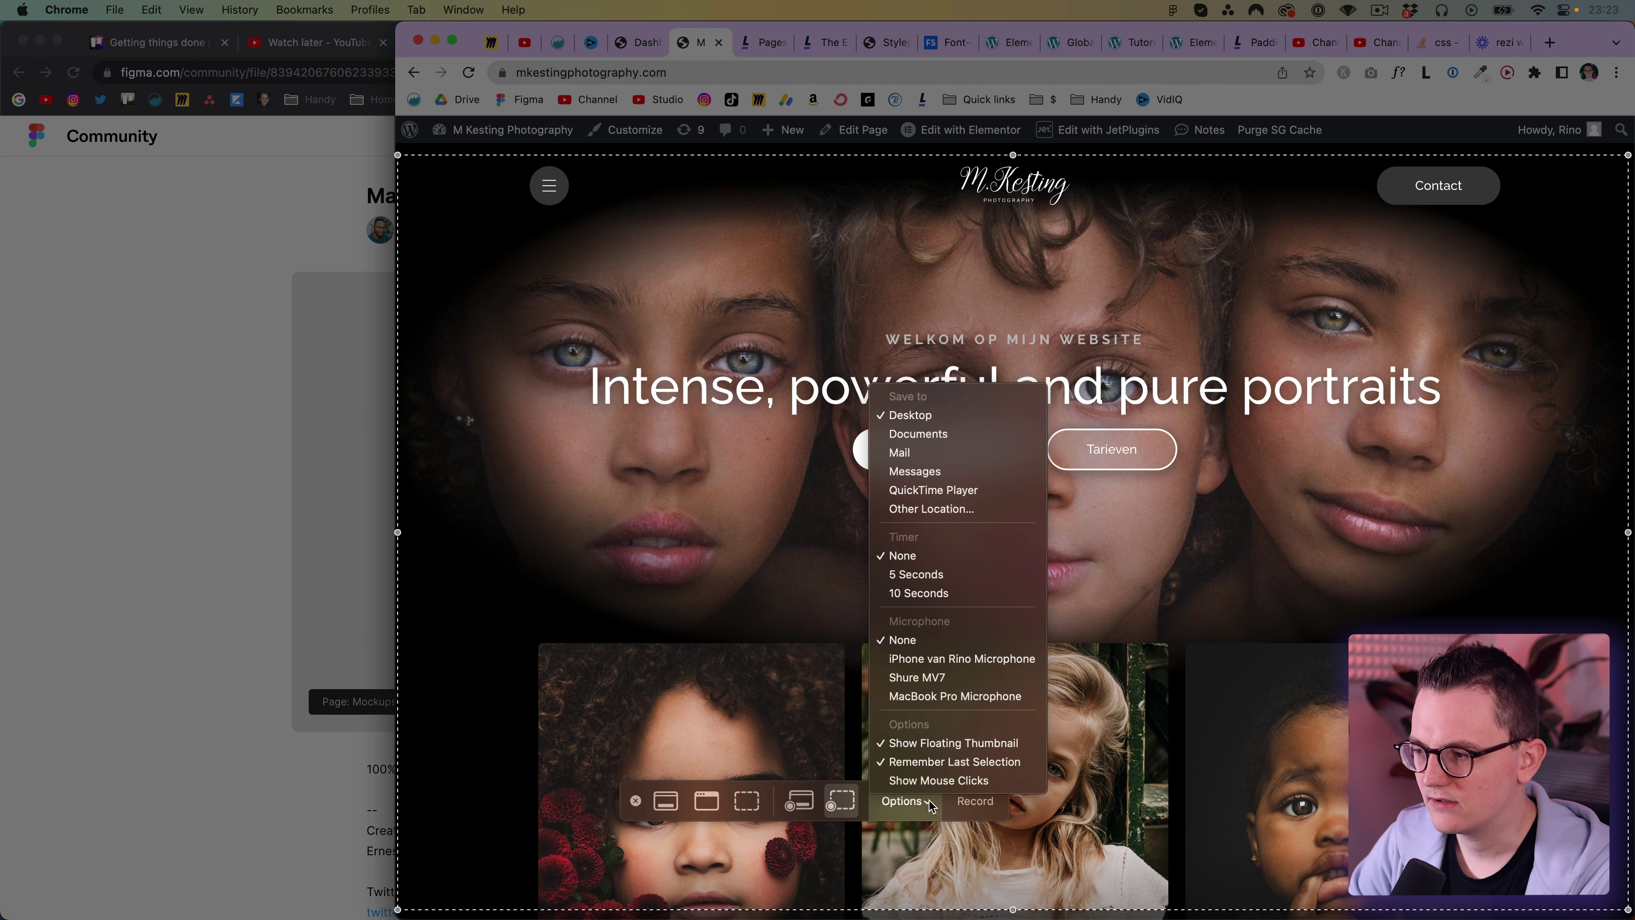
{"action": "left_click", "coordinate": [930, 577]}
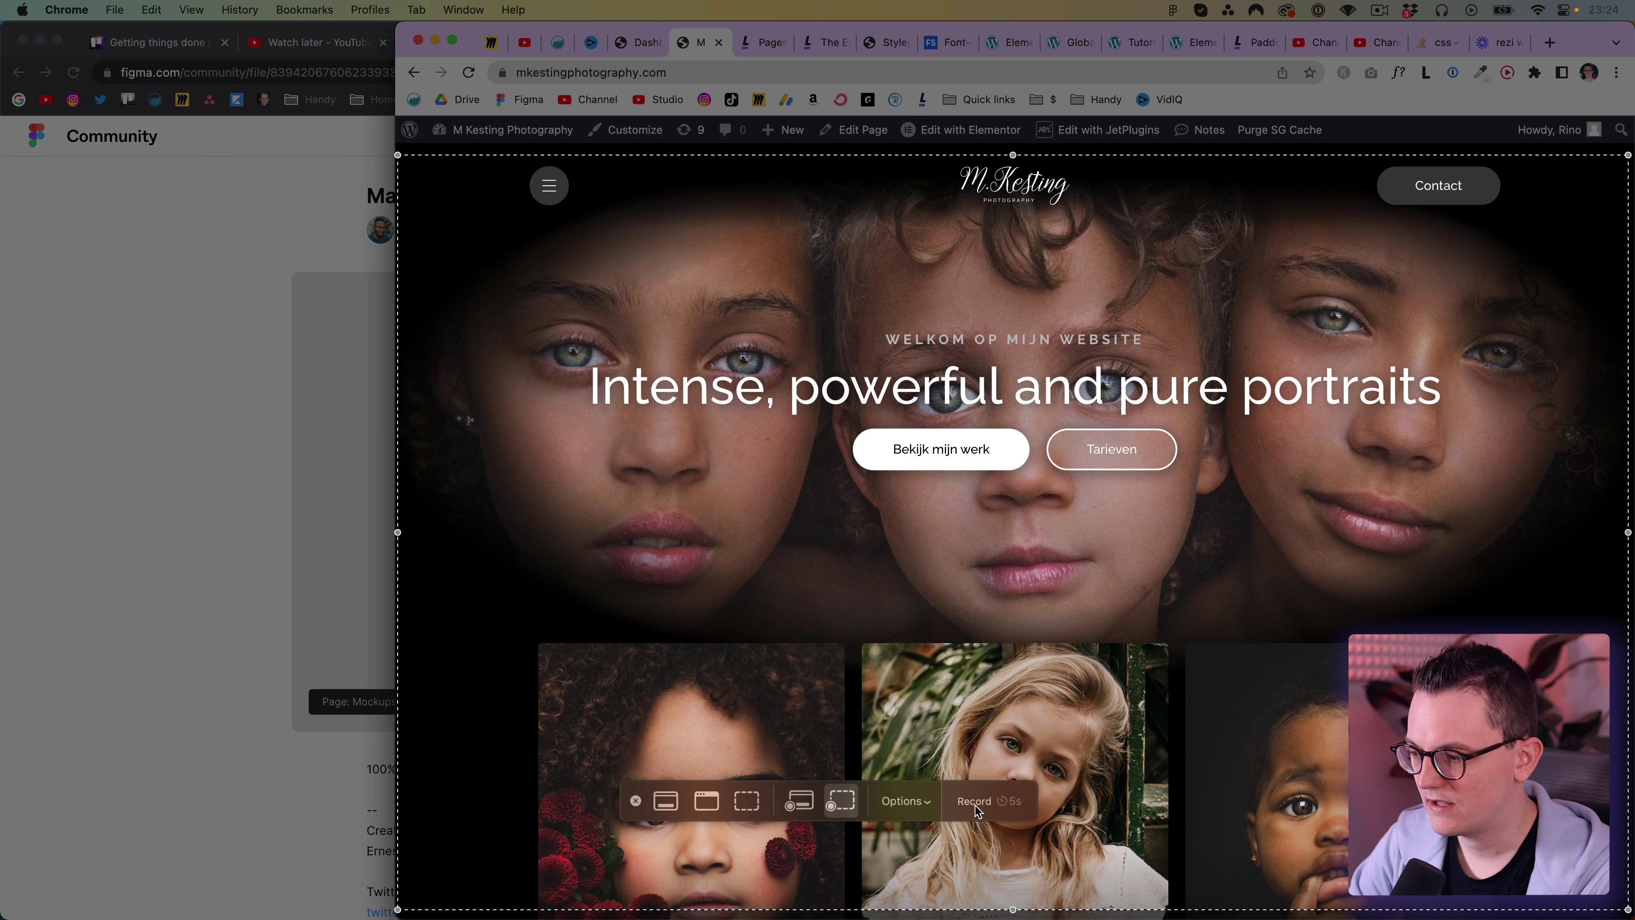
{"action": "left_click", "coordinate": [990, 804]}
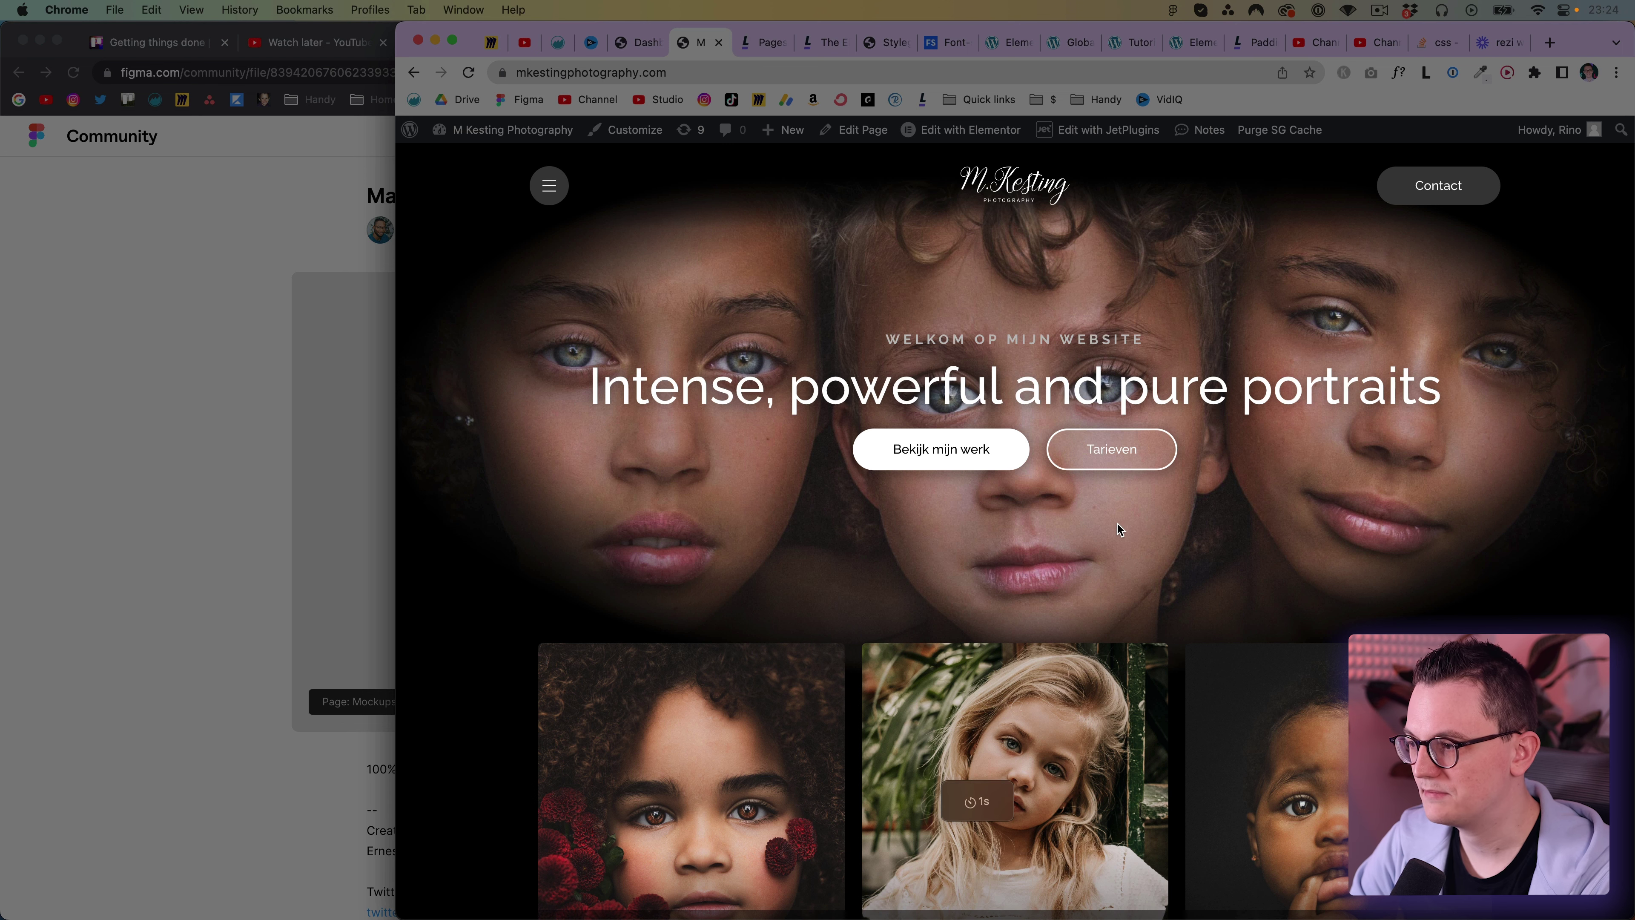
Record the homepage reloading and scrolling past the before/after slider to the Meer werk bekijken button, and return to the page's start.
{"action": "key", "text": "super+r"}
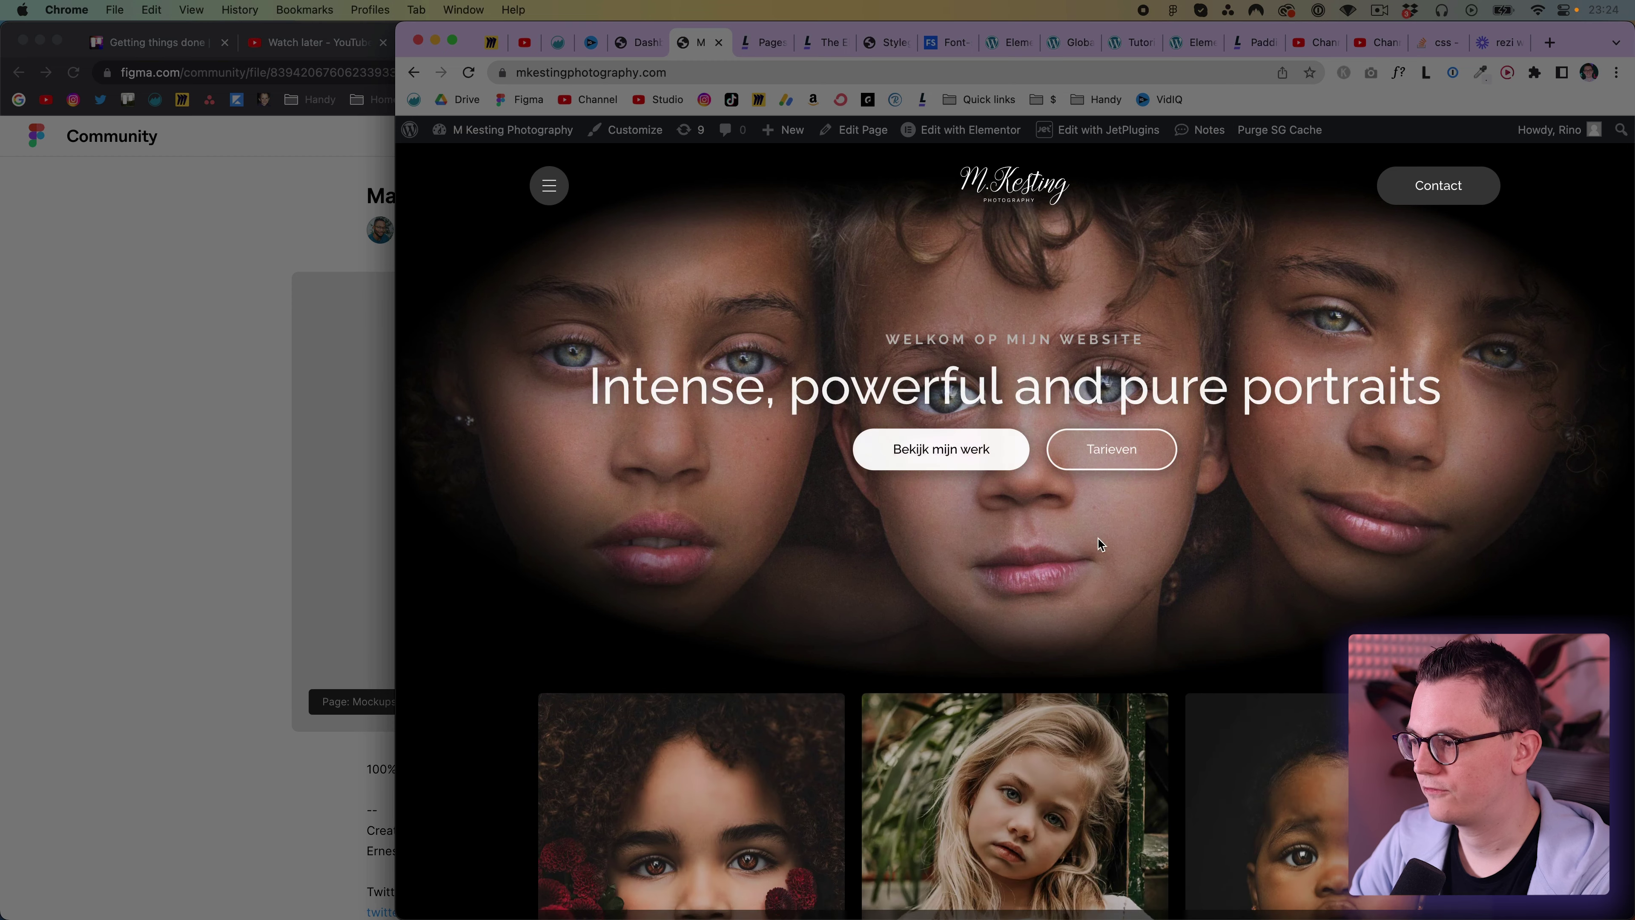
{"action": "scroll", "coordinate": [1142, 578], "scroll_direction": "down", "scroll_amount": 5}
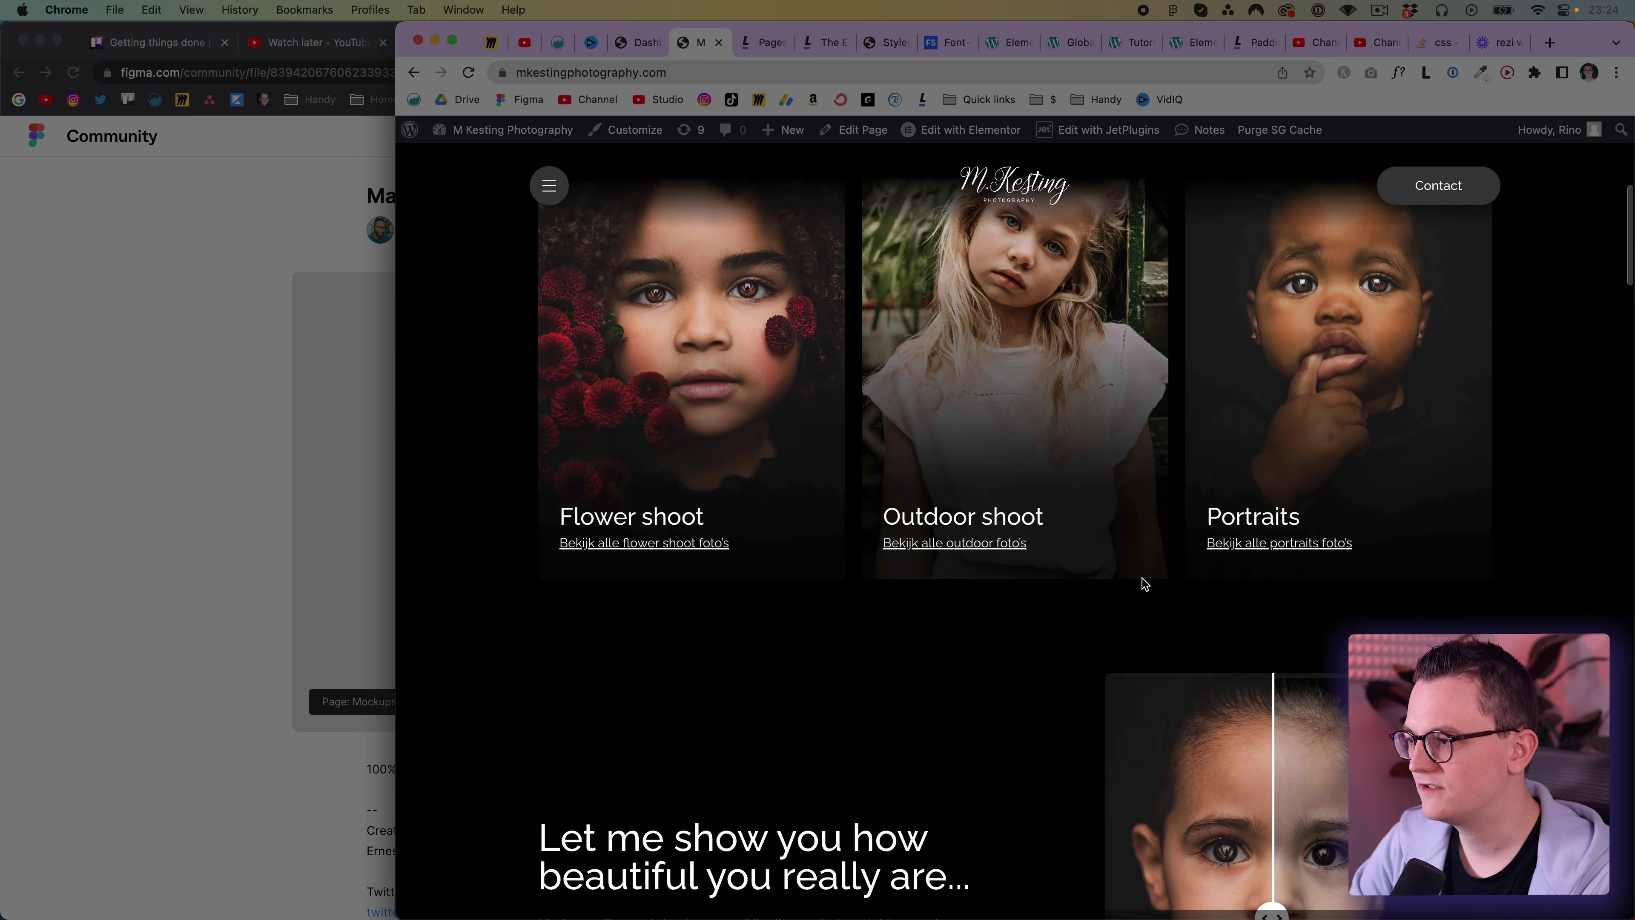
{"action": "scroll", "coordinate": [1142, 578], "scroll_direction": "down", "scroll_amount": 5}
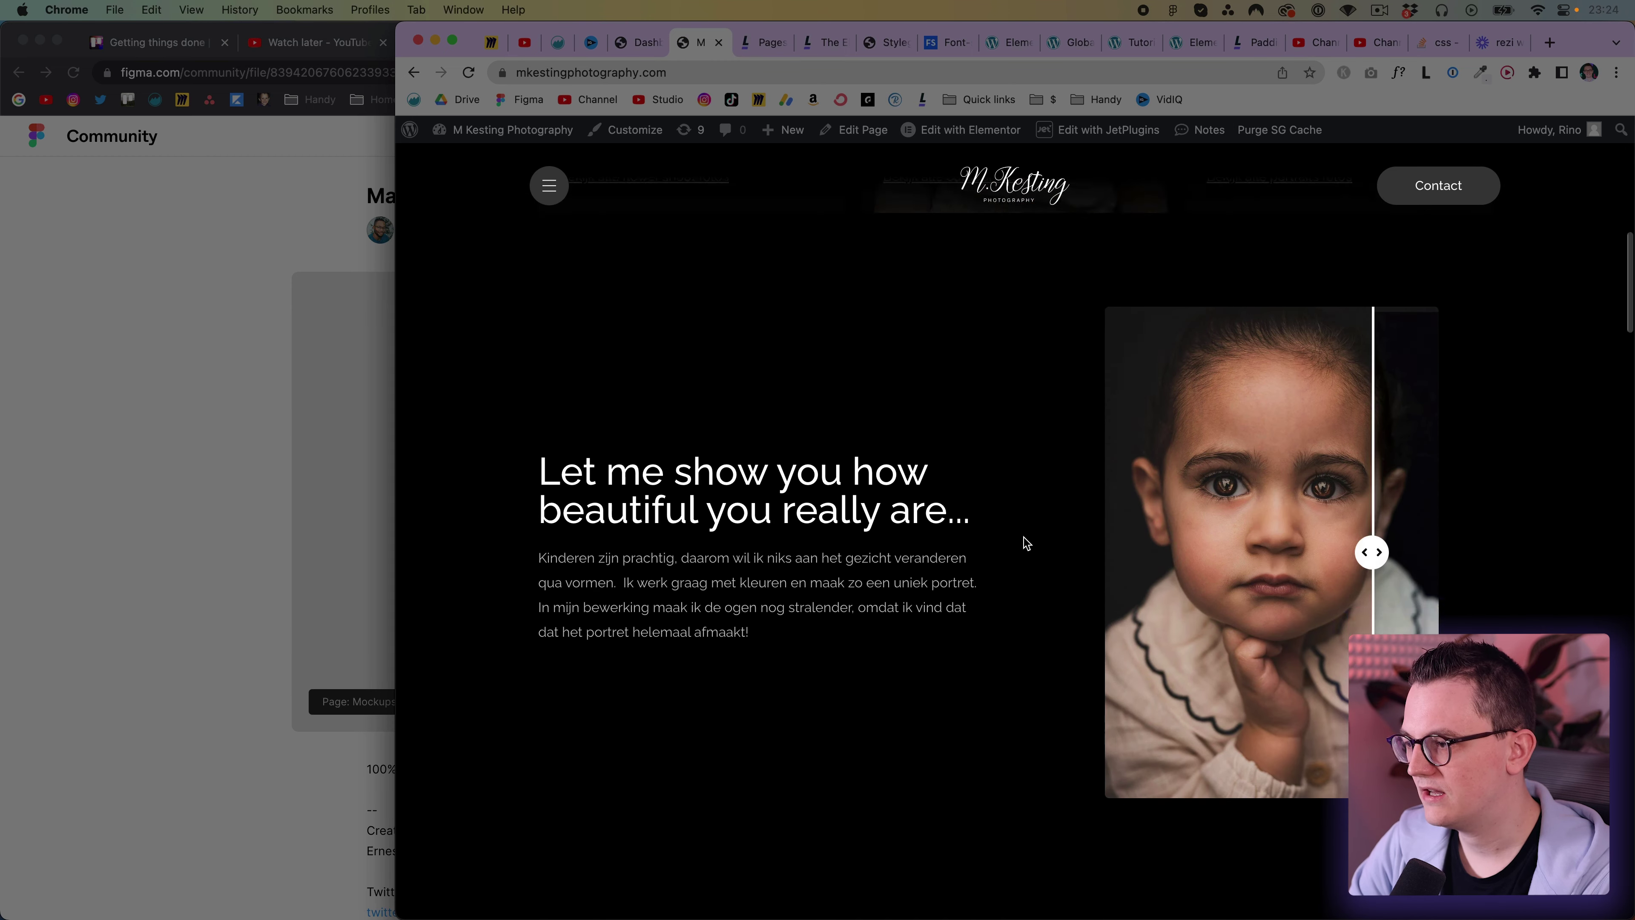
{"action": "scroll", "coordinate": [1026, 543], "scroll_direction": "down", "scroll_amount": 8}
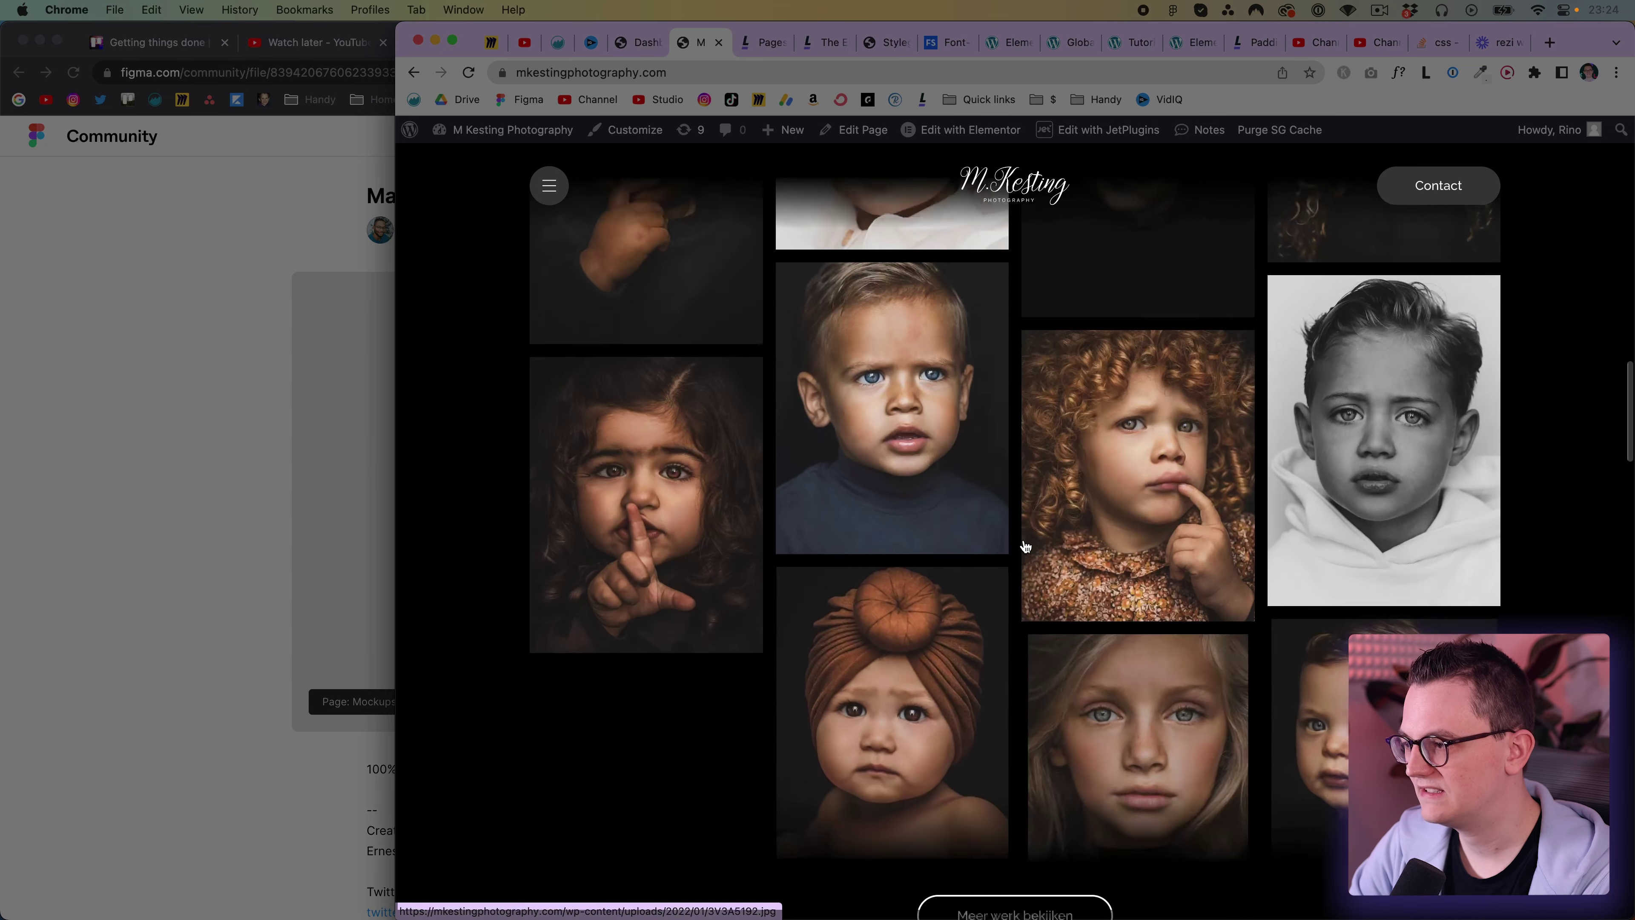
{"action": "scroll", "coordinate": [1026, 546], "scroll_direction": "down", "scroll_amount": 2}
{"action": "scroll", "coordinate": [957, 745], "scroll_direction": "down", "scroll_amount": 5}
{"action": "scroll", "coordinate": [957, 745], "scroll_direction": "up", "scroll_amount": 4}
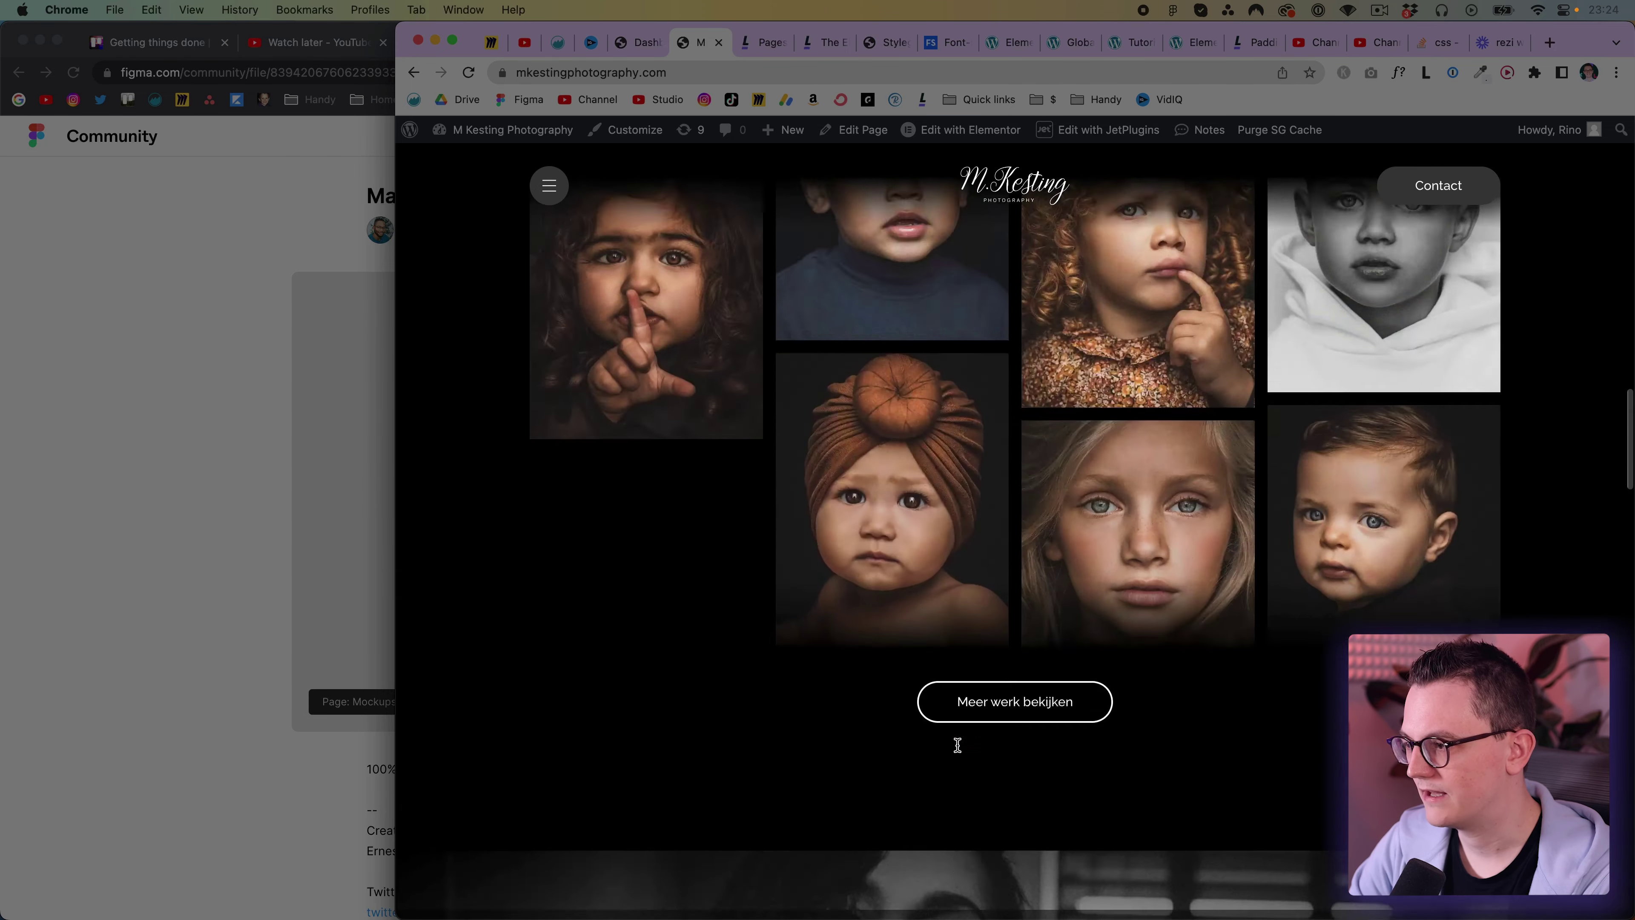
{"action": "scroll", "coordinate": [957, 745], "scroll_direction": "up", "scroll_amount": 15}
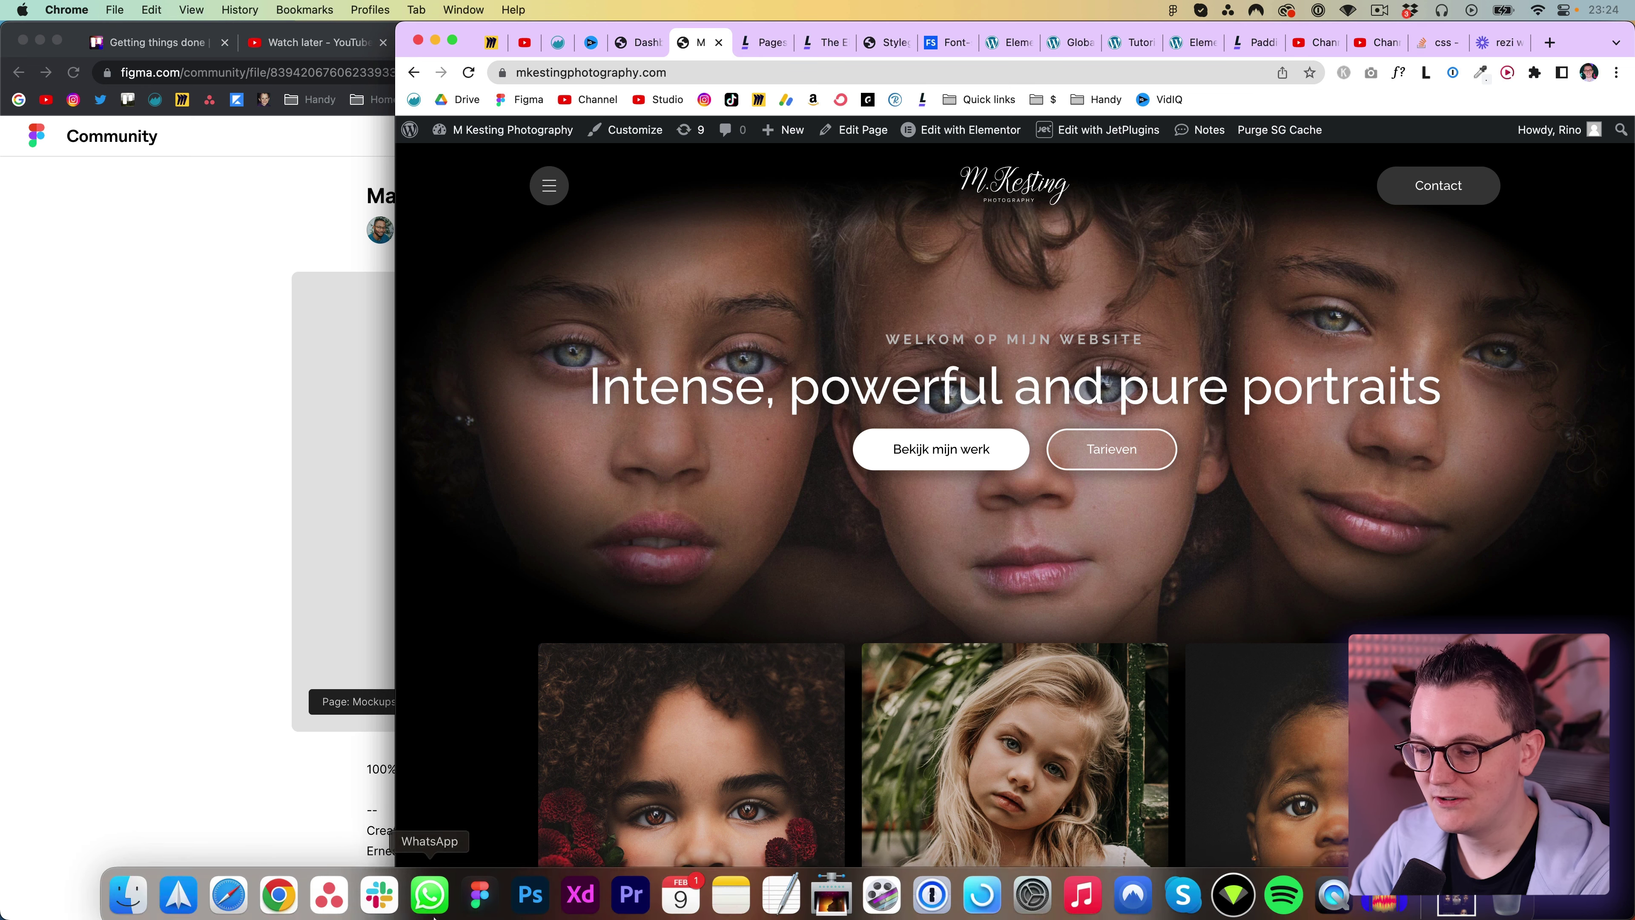
Open the Desktop folder in Finder and preview the newly saved screen recording of the website.
{"action": "left_click", "coordinate": [127, 888]}
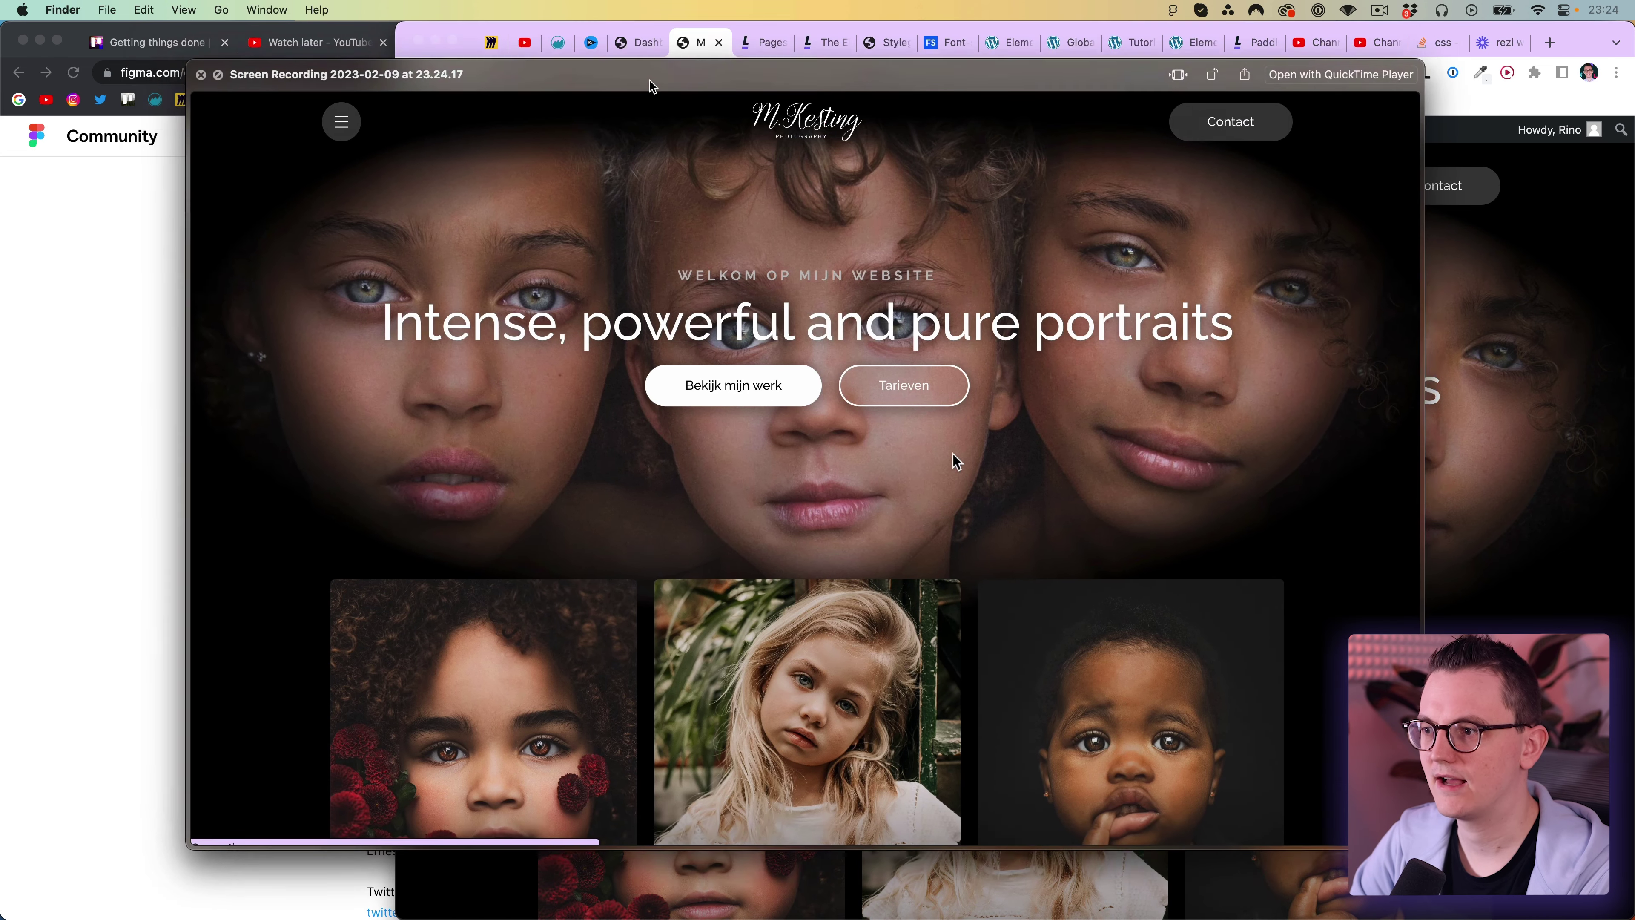
{"action": "left_click_drag", "start_coordinate": [652, 87], "coordinate": [644, 99]}
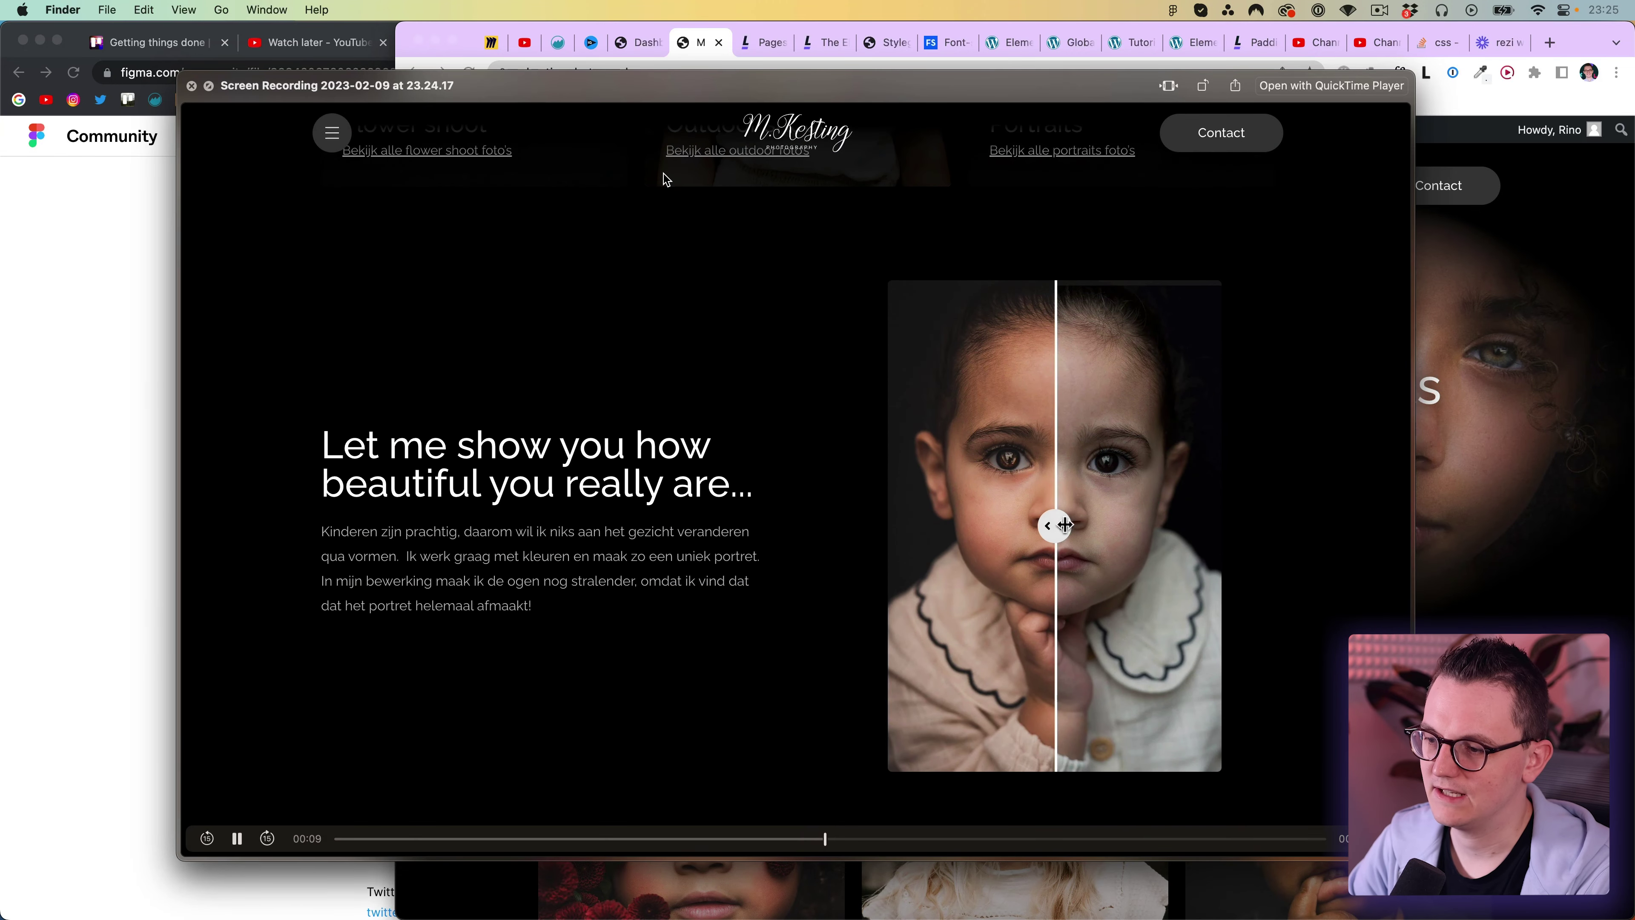
{"action": "key", "text": "space"}
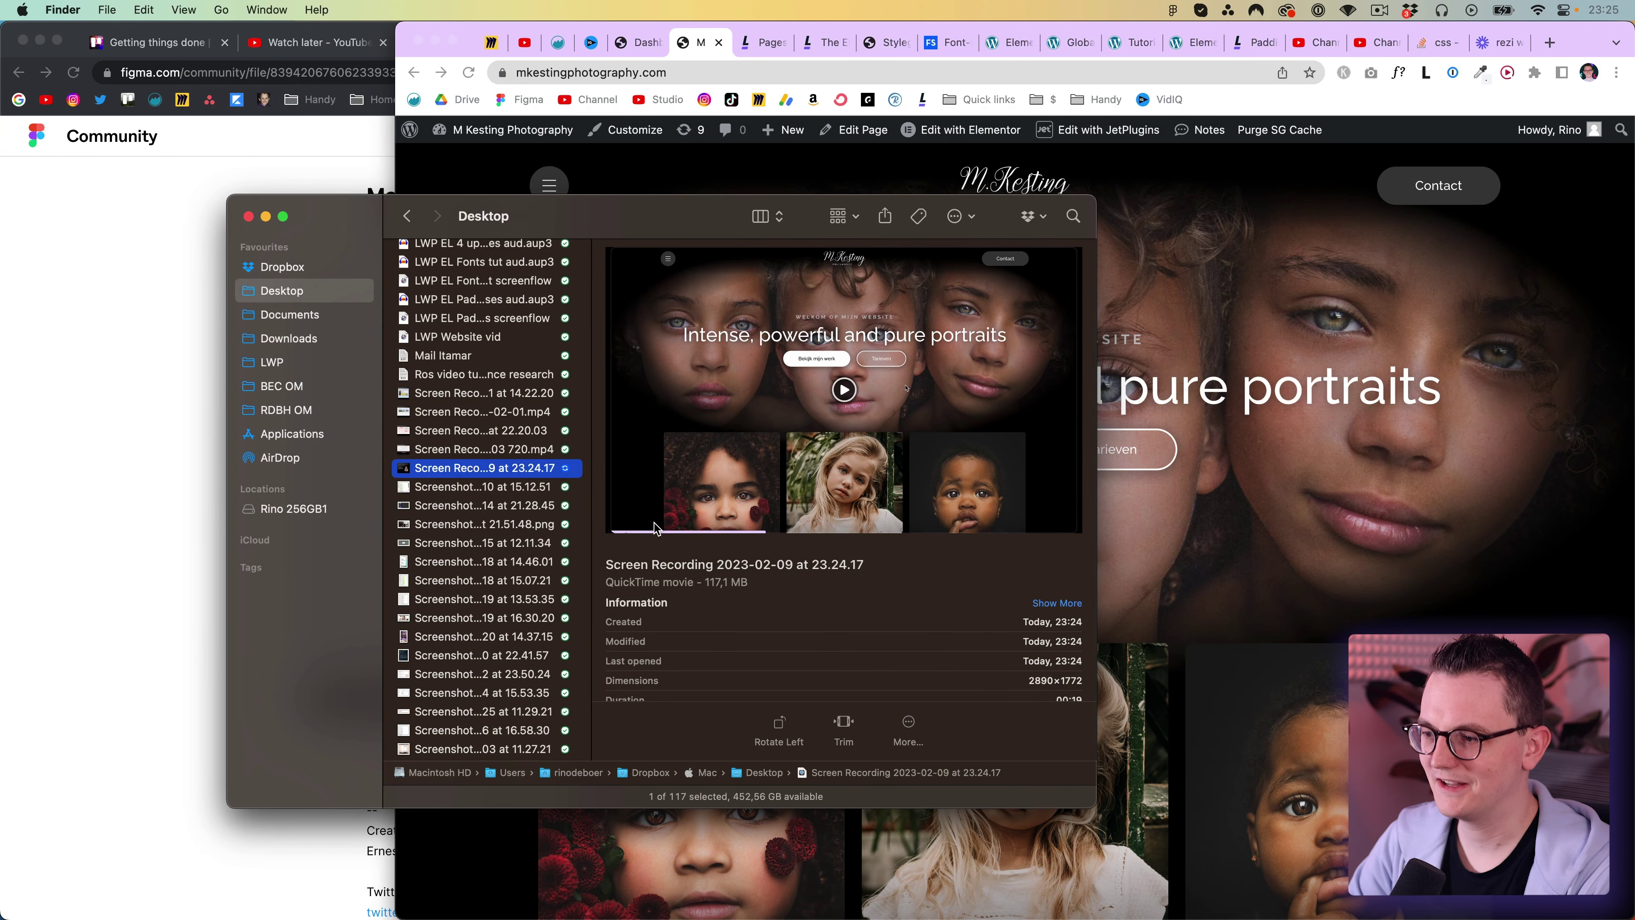
{"action": "mouse_move", "coordinate": [743, 533]}
{"action": "left_click_drag", "start_coordinate": [694, 211], "coordinate": [689, 225]}
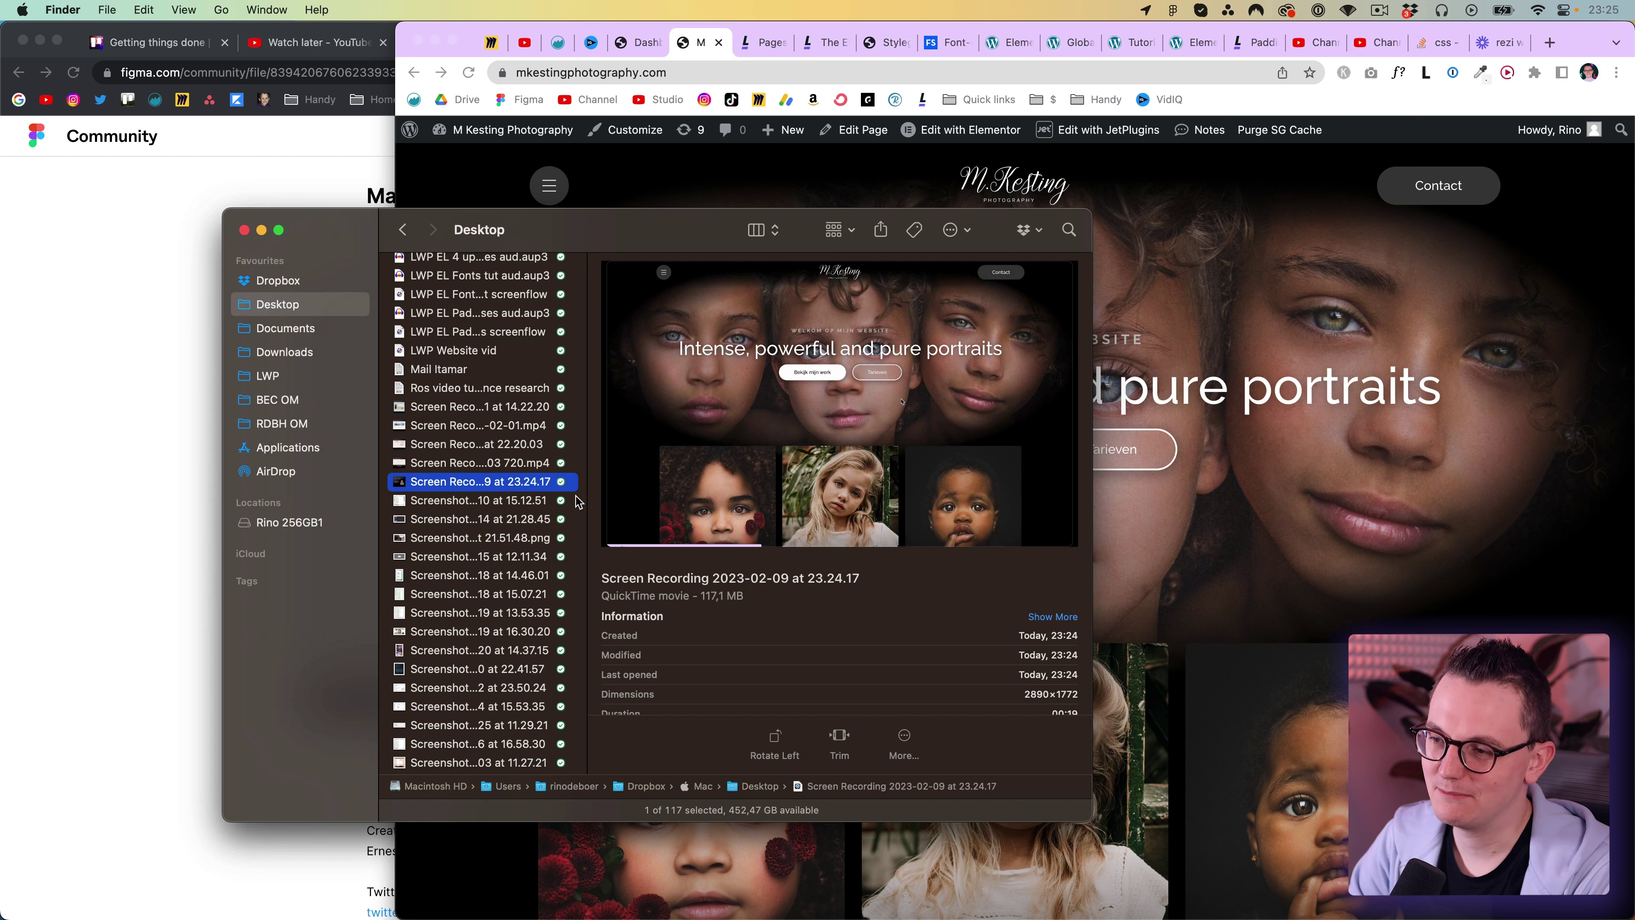
Rename the new recording to Screen Recording 2023-02-09 at 23.24.17.mp4 and open it in QuickTime Player.
{"action": "key", "text": "Return"}
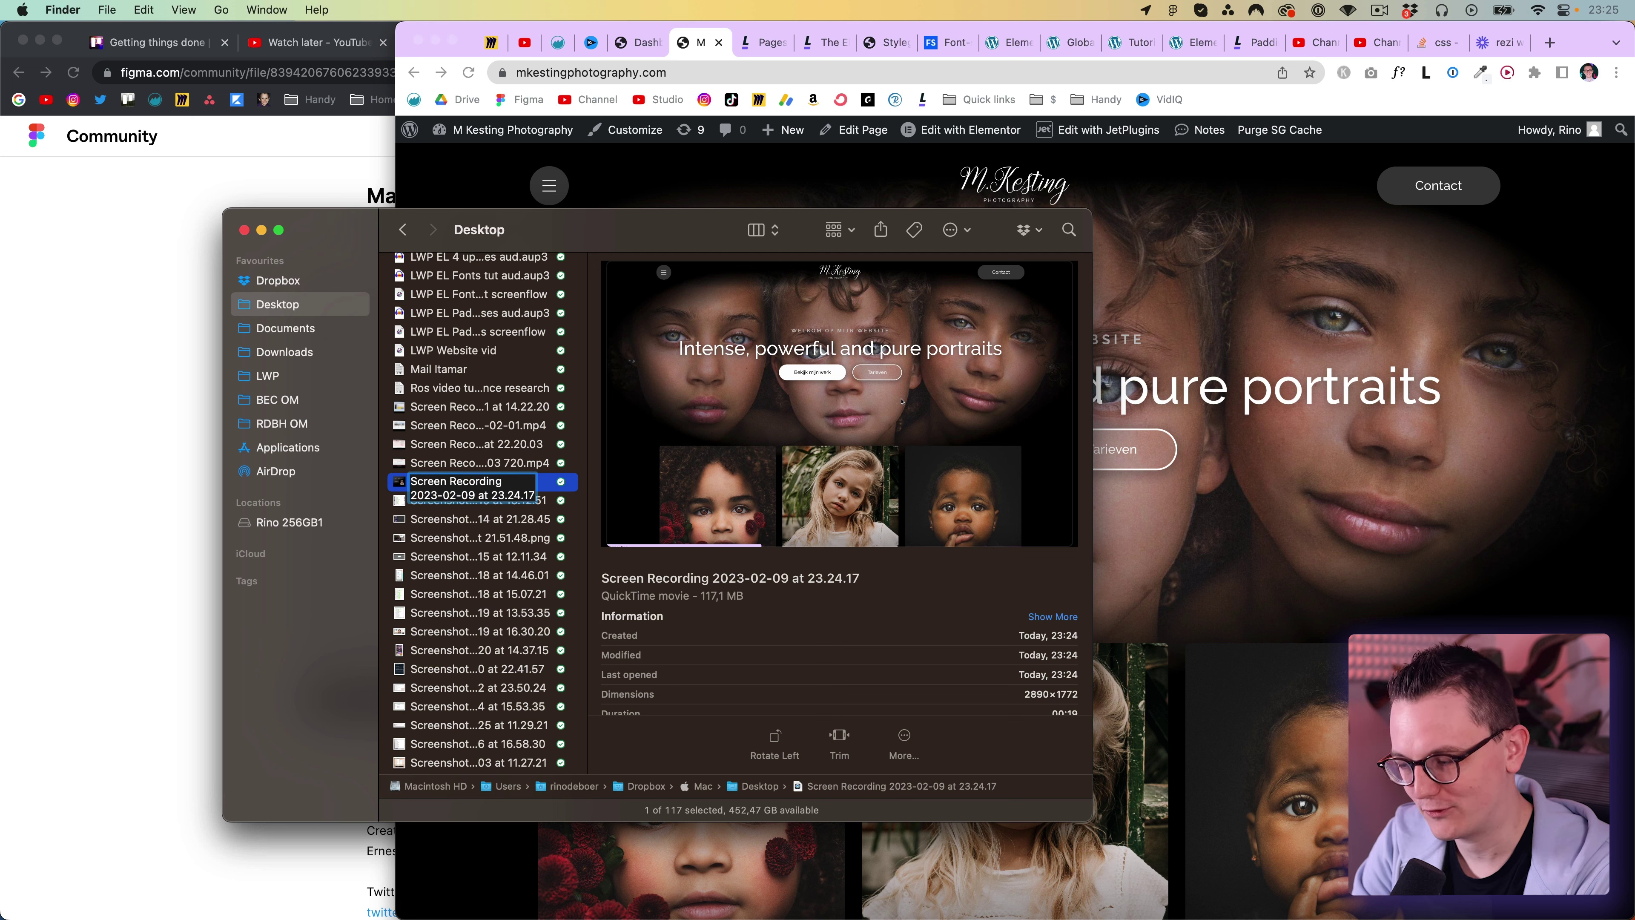
{"action": "type", "text": ".mp4"}
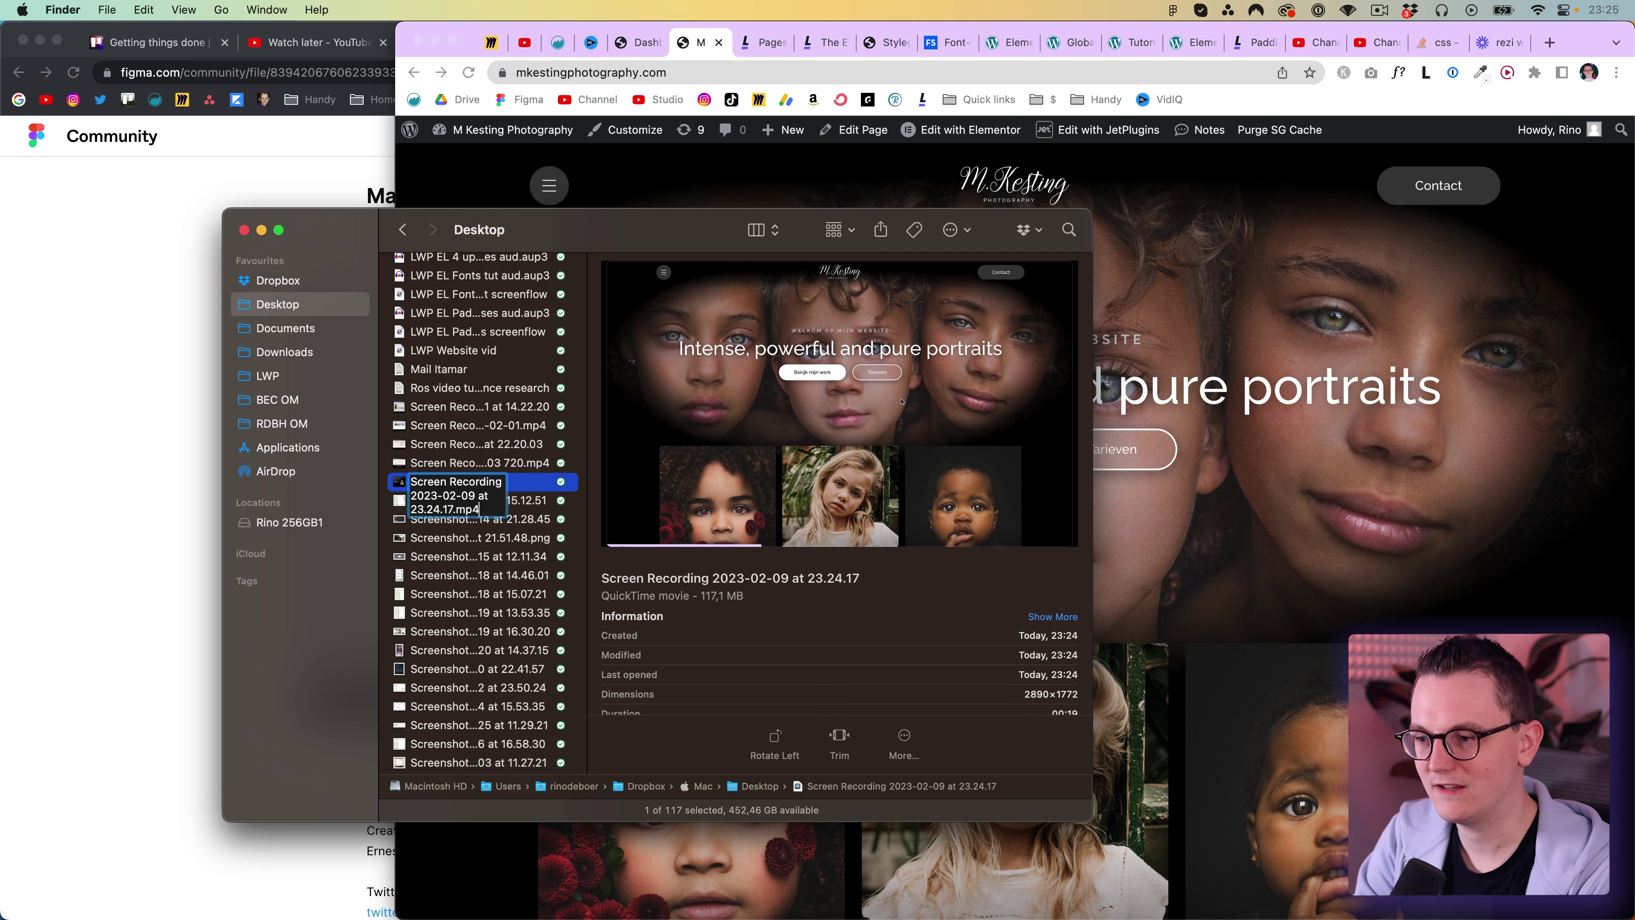
{"action": "key", "text": "Return"}
{"action": "left_click", "coordinate": [888, 379]}
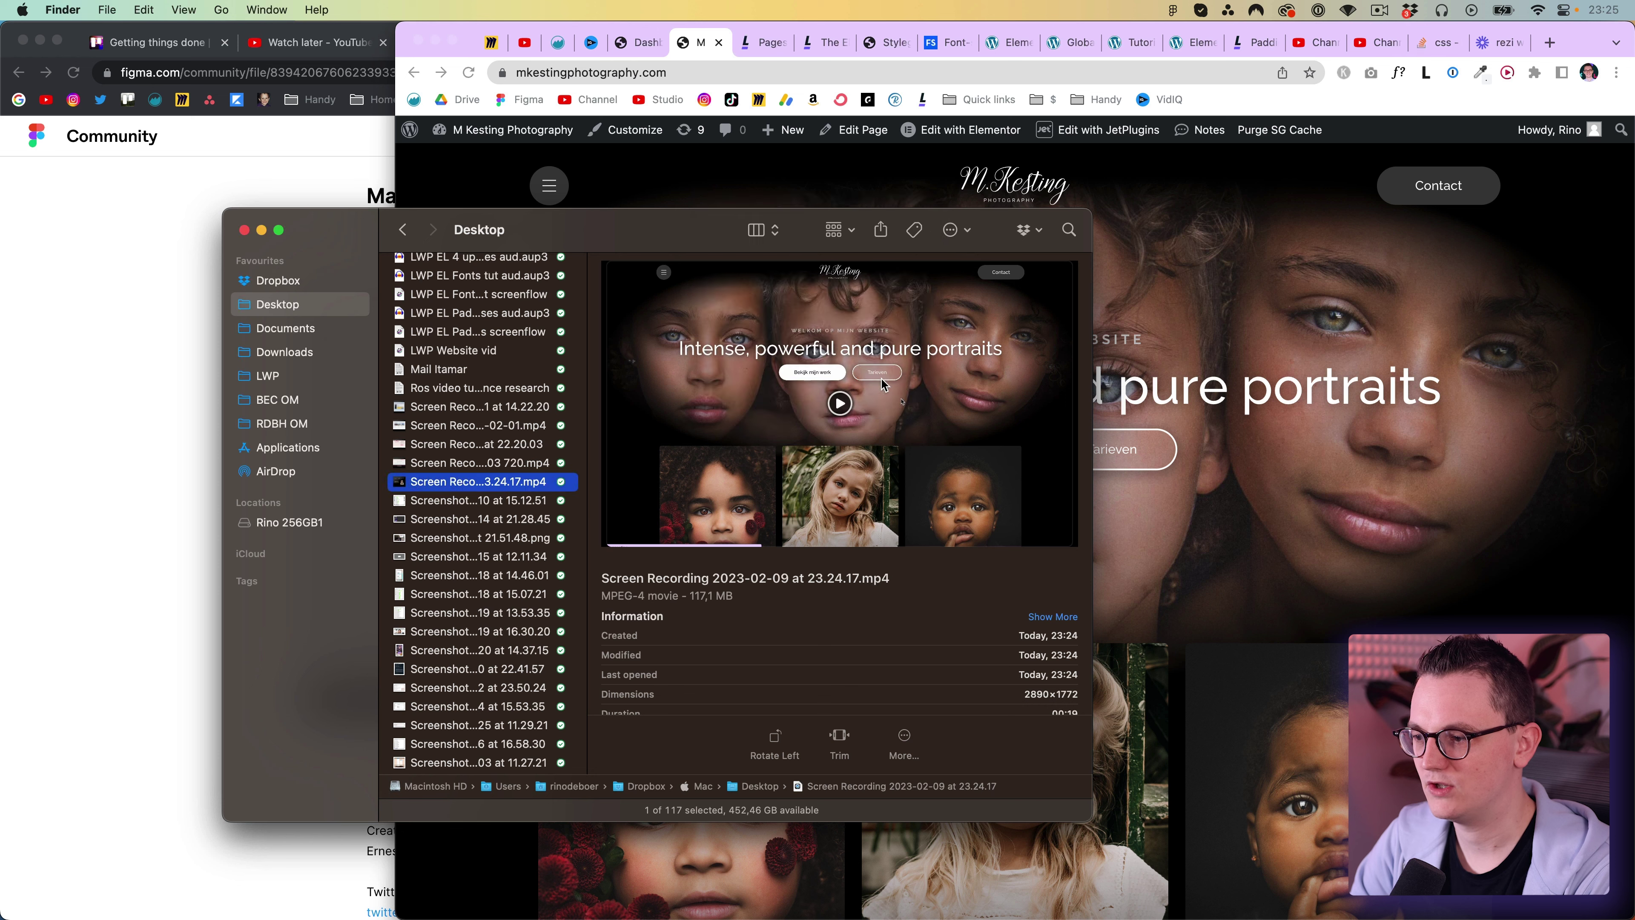
{"action": "double_click", "coordinate": [572, 489]}
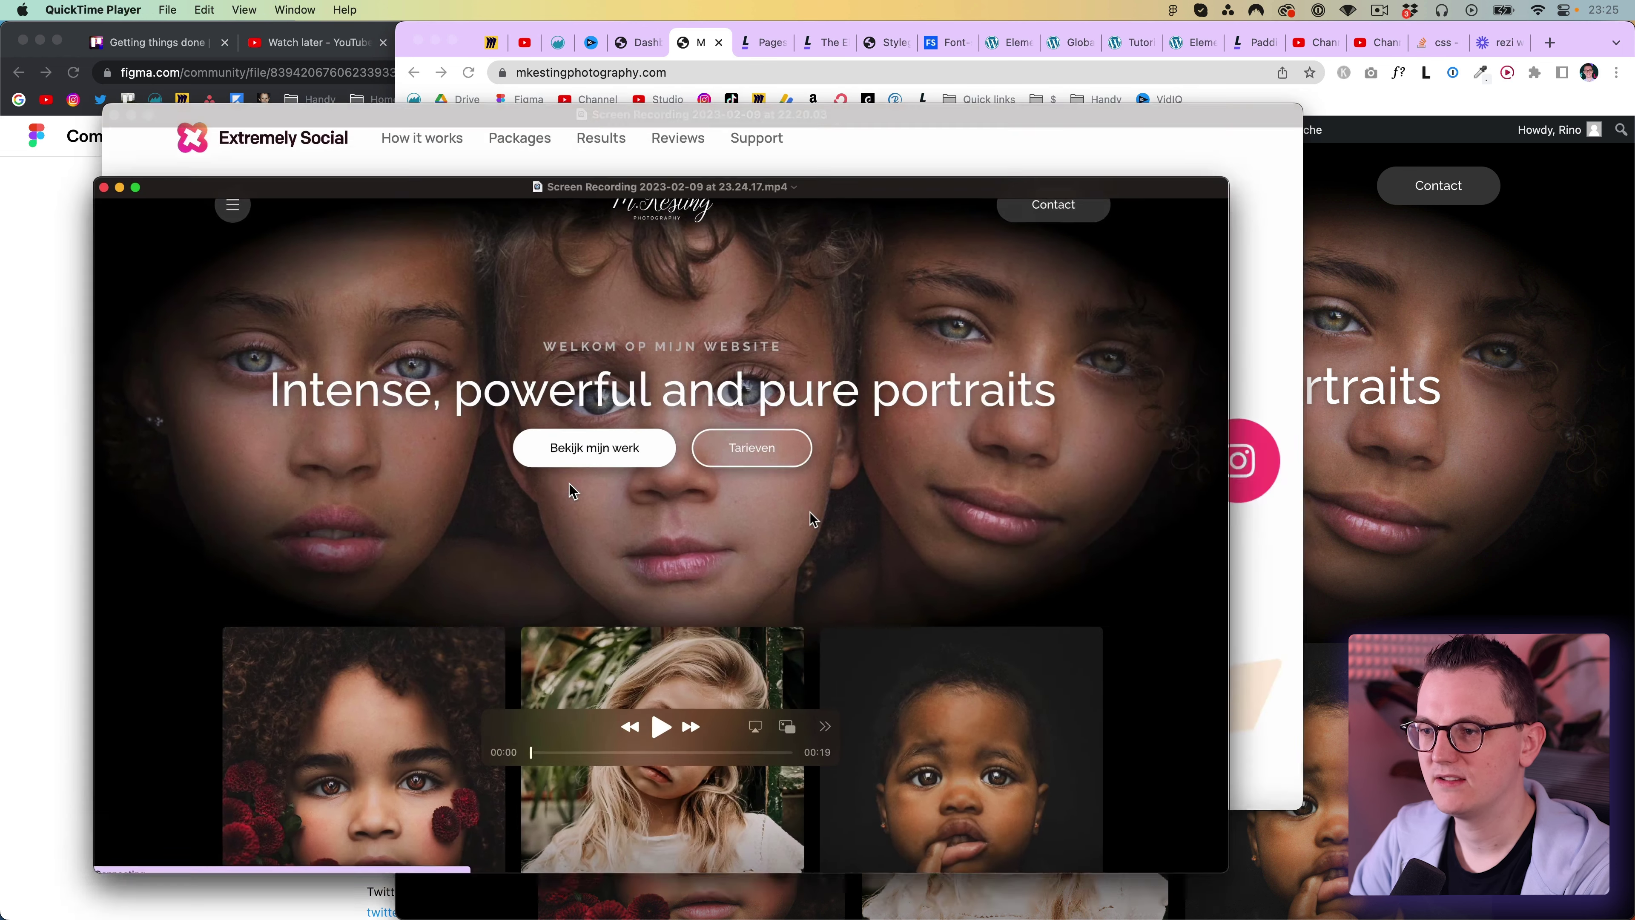
Export the recording at 720p to the Desktop, appending 720p to the name Screen Recording 2023-02-09 at 23.24.17.
{"action": "left_click", "coordinate": [166, 9]}
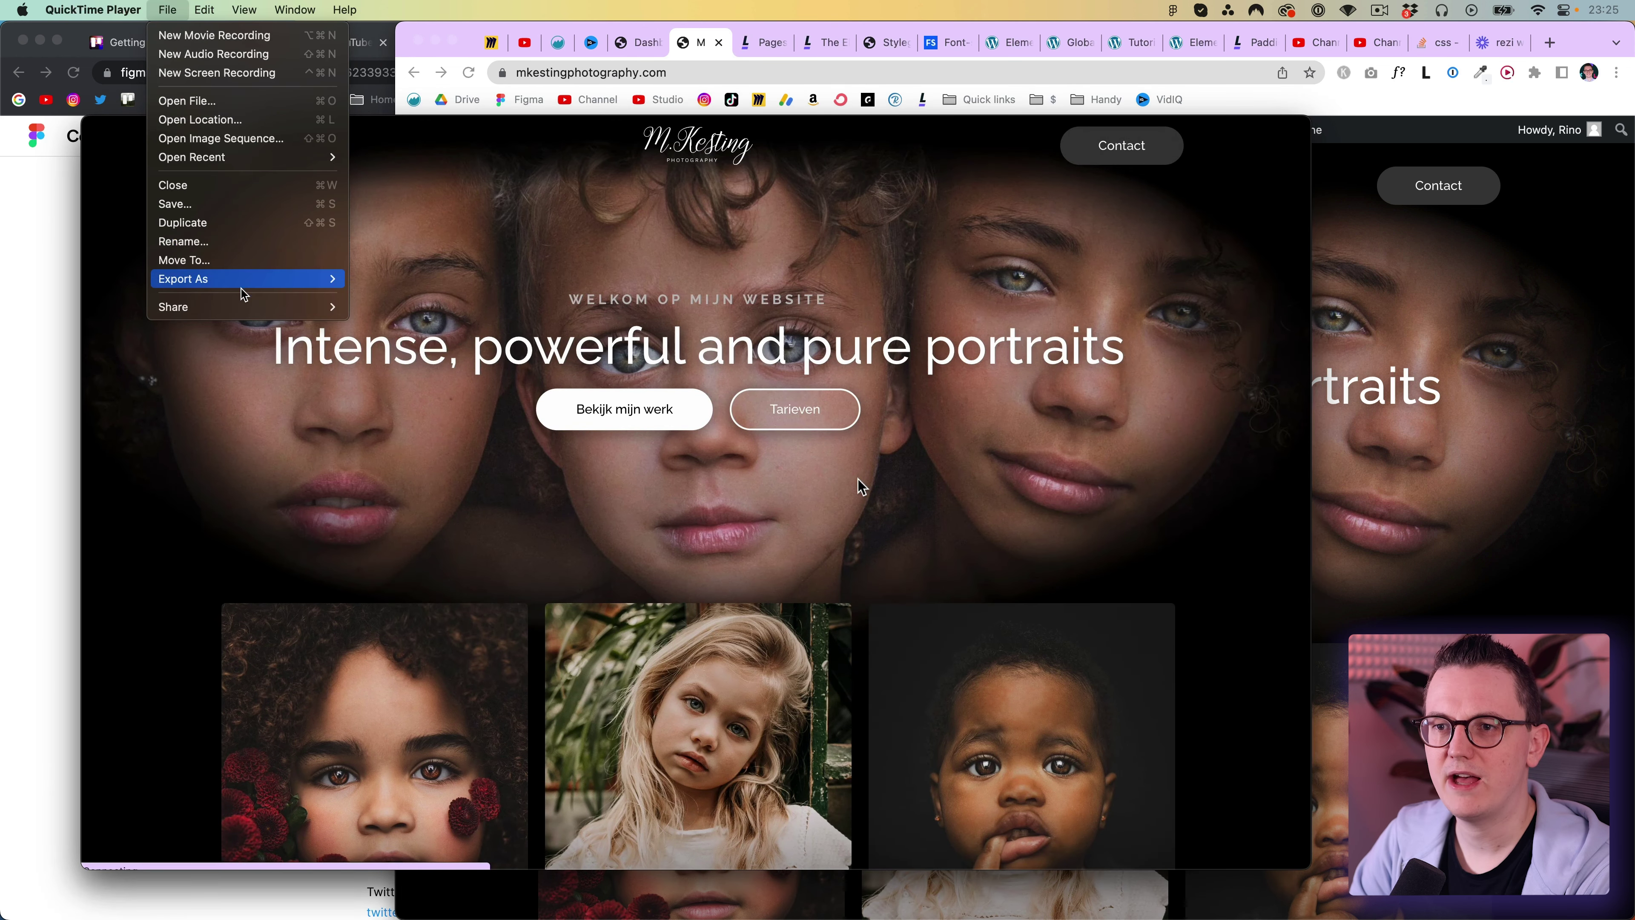
{"action": "mouse_move", "coordinate": [241, 282]}
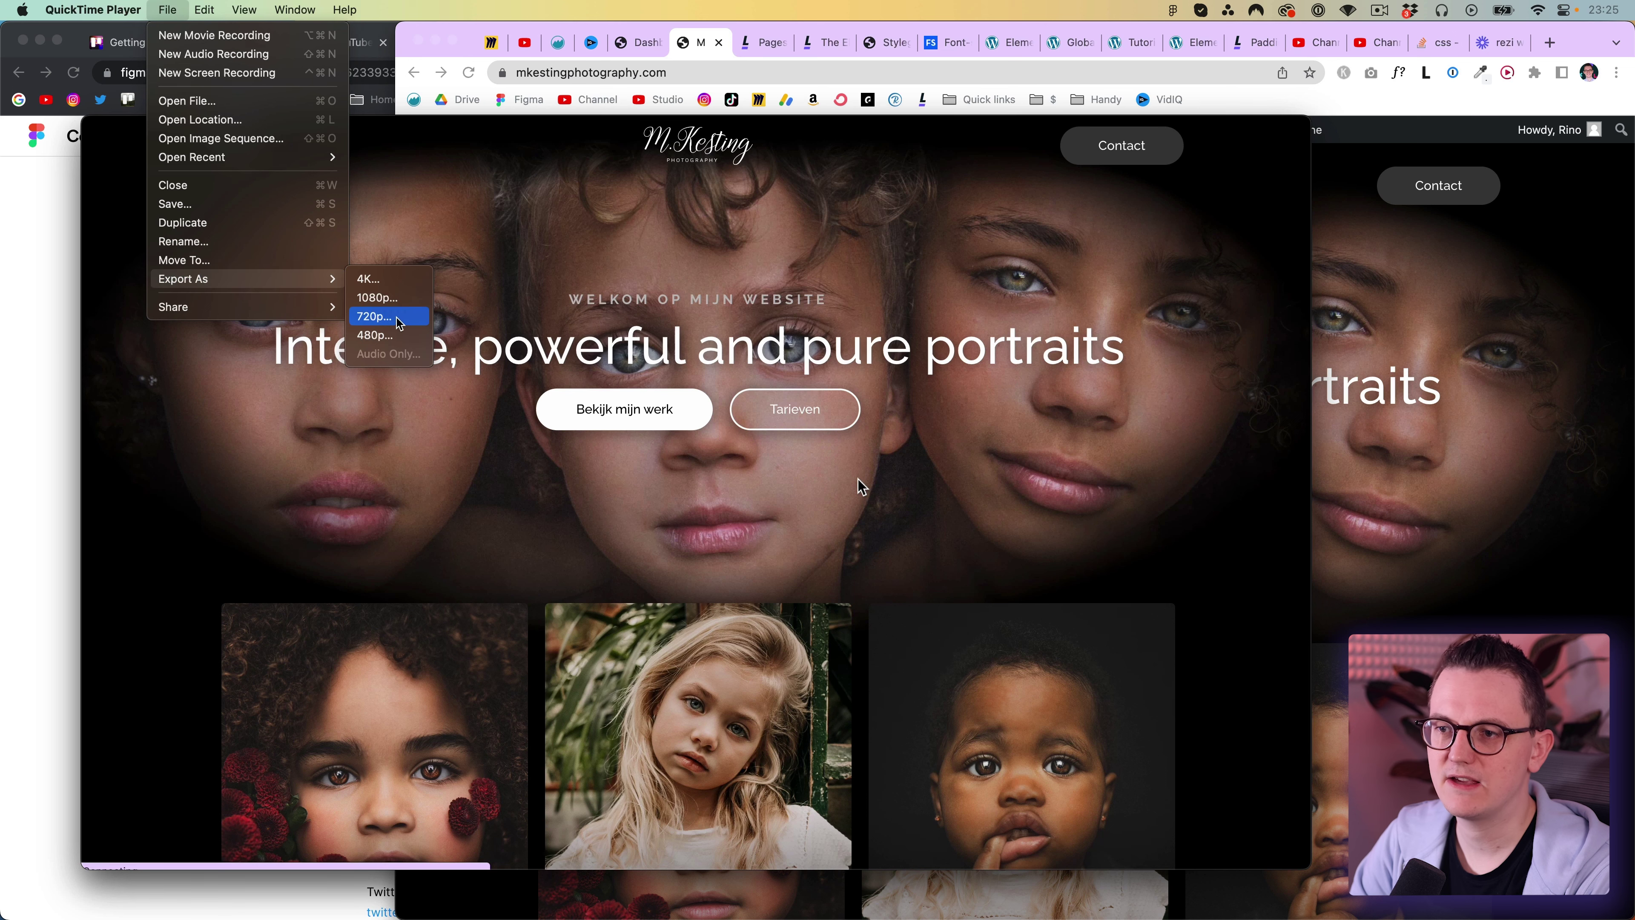
{"action": "left_click", "coordinate": [366, 319]}
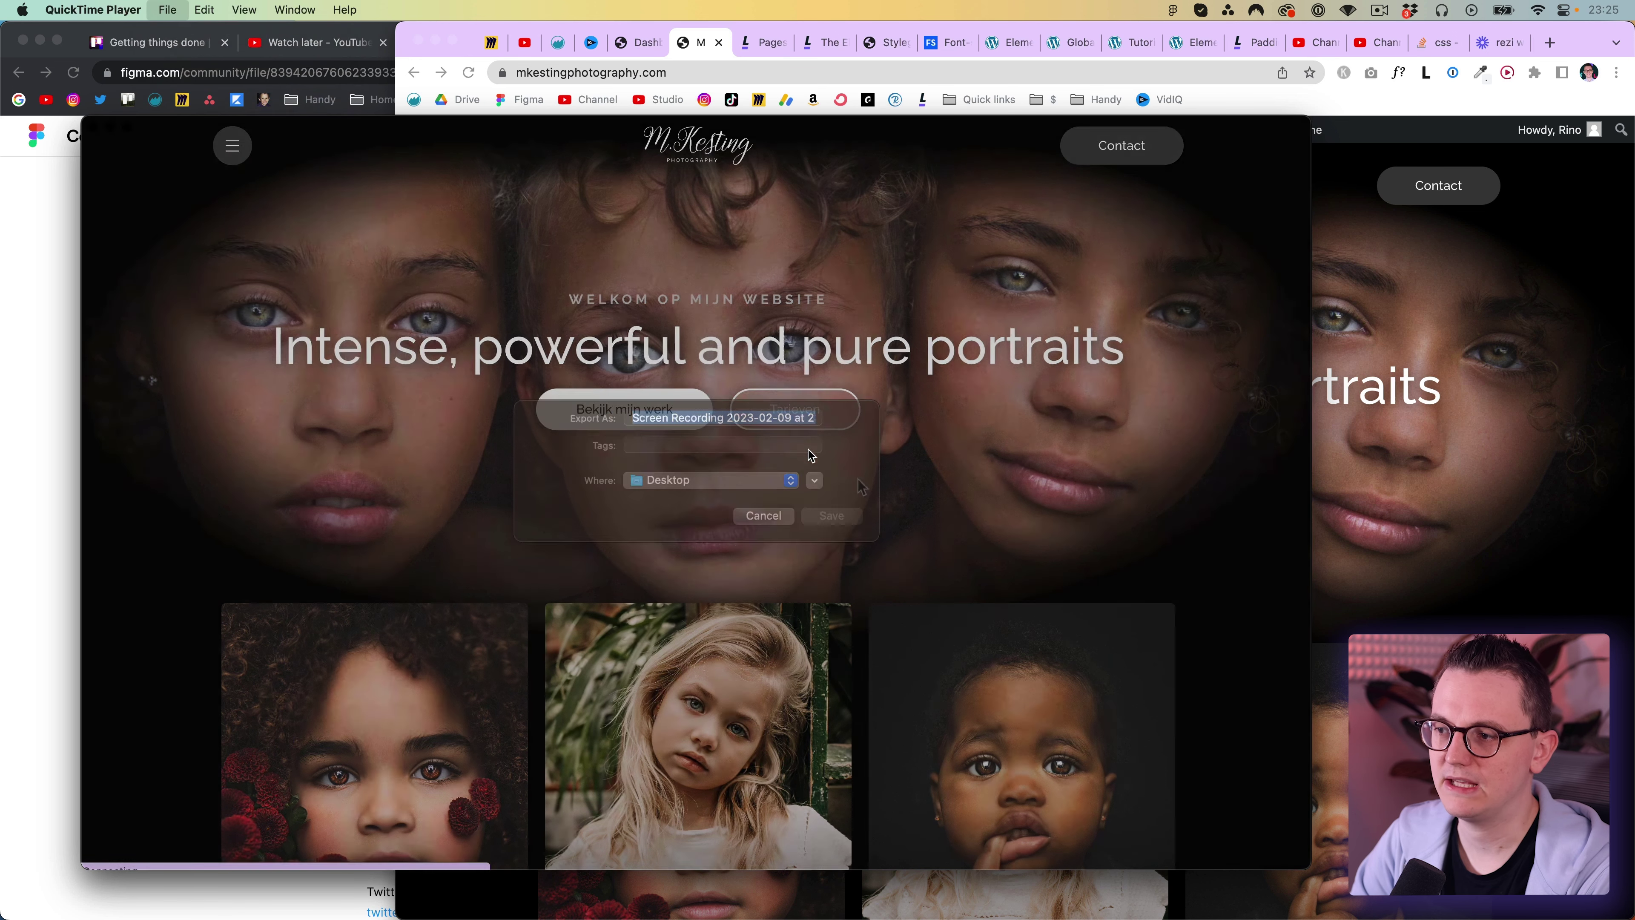
{"action": "key", "text": "Right"}
{"action": "type", "text": "7"}
{"action": "type", "text": "20p"}
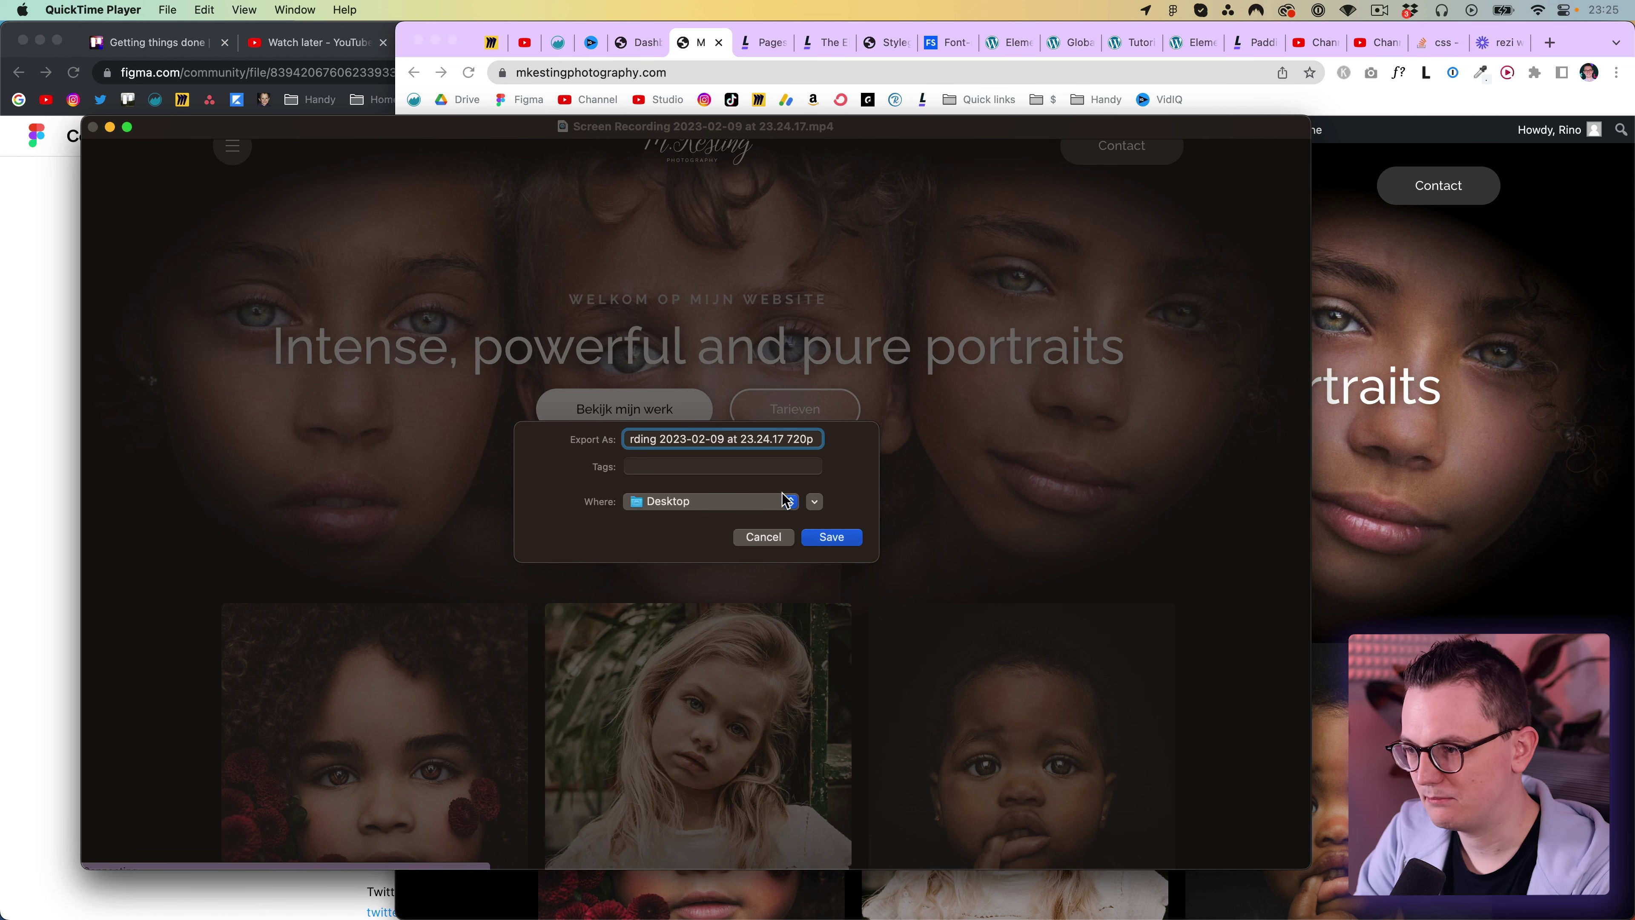
{"action": "key", "text": "Return"}
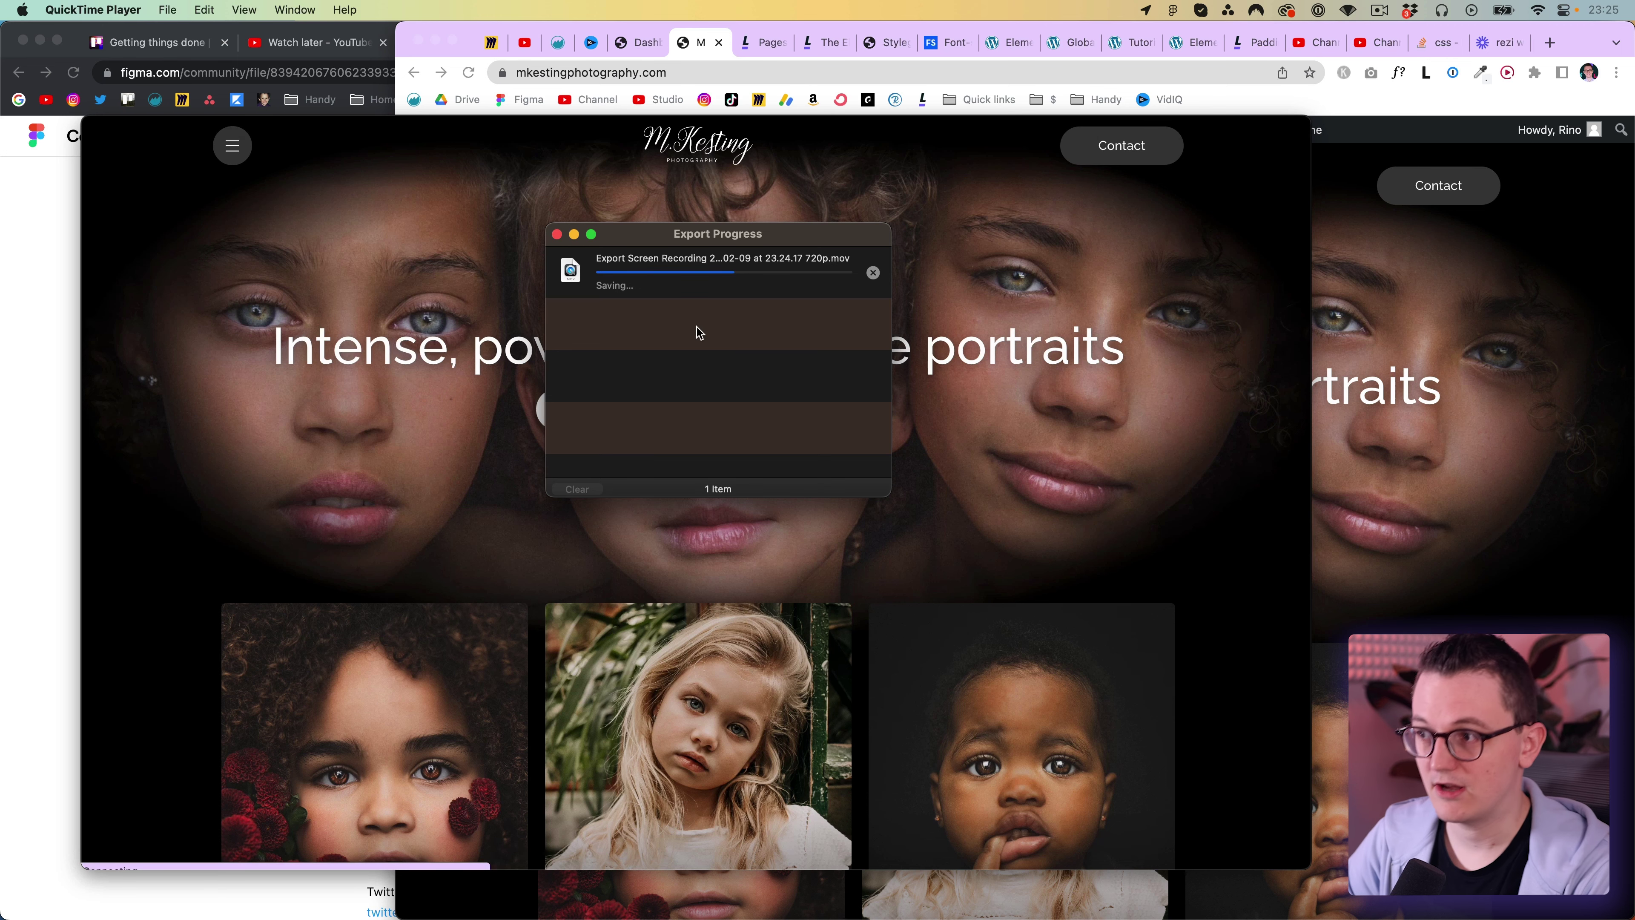
Find the exported 720p.mov recording on the Desktop in Finder and preview it.
{"action": "key", "text": "super+Tab"}
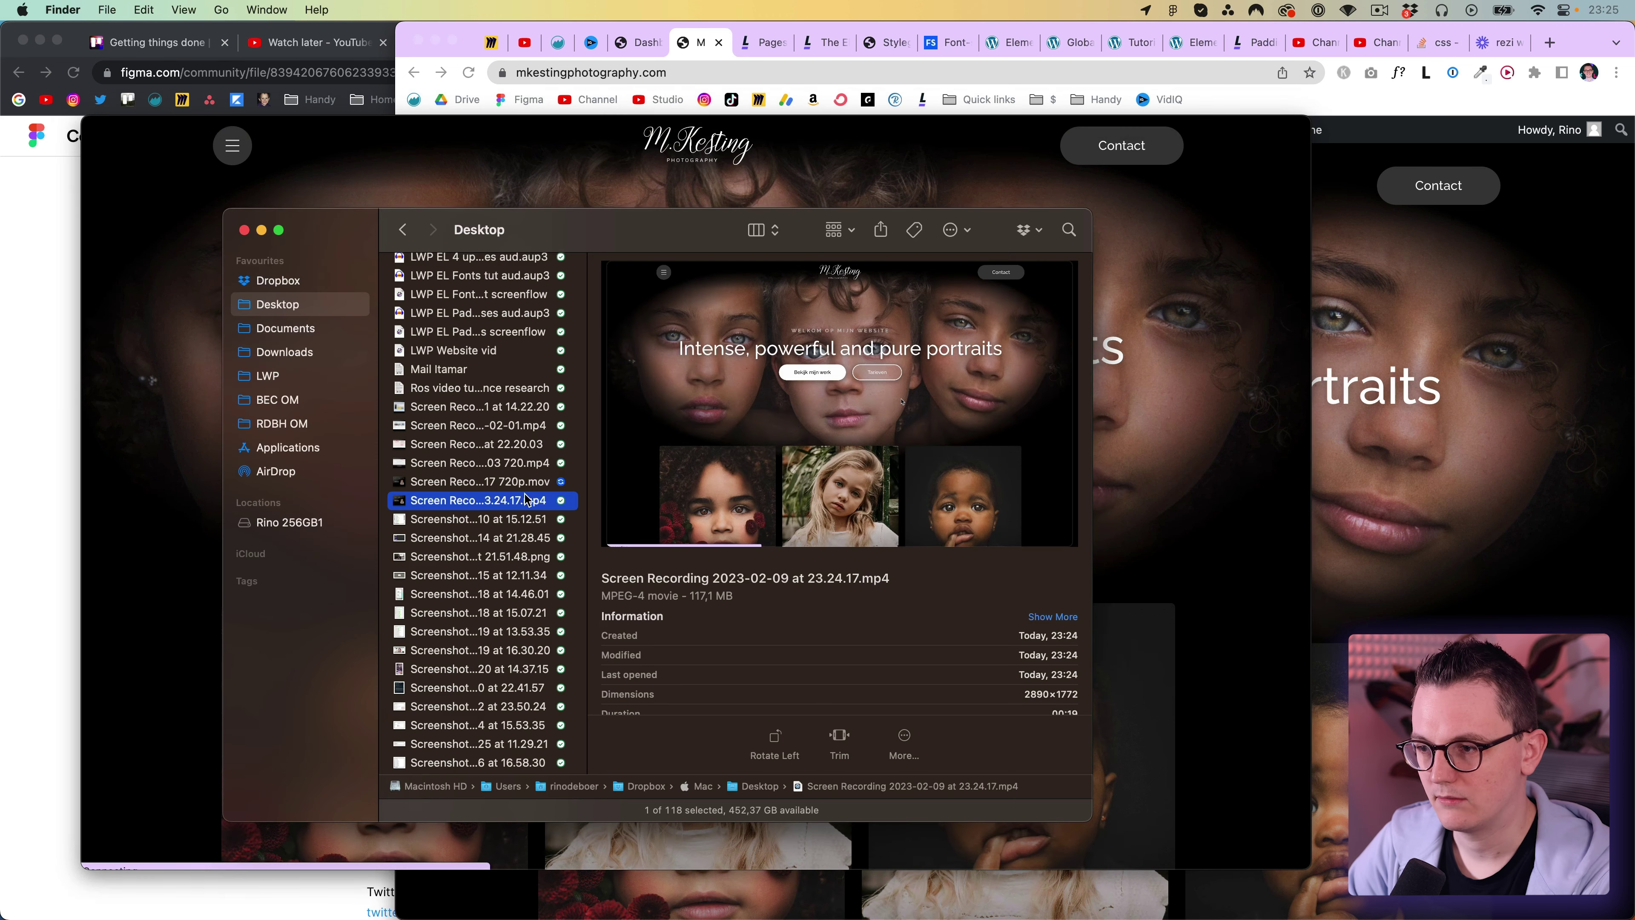
{"action": "left_click", "coordinate": [526, 484]}
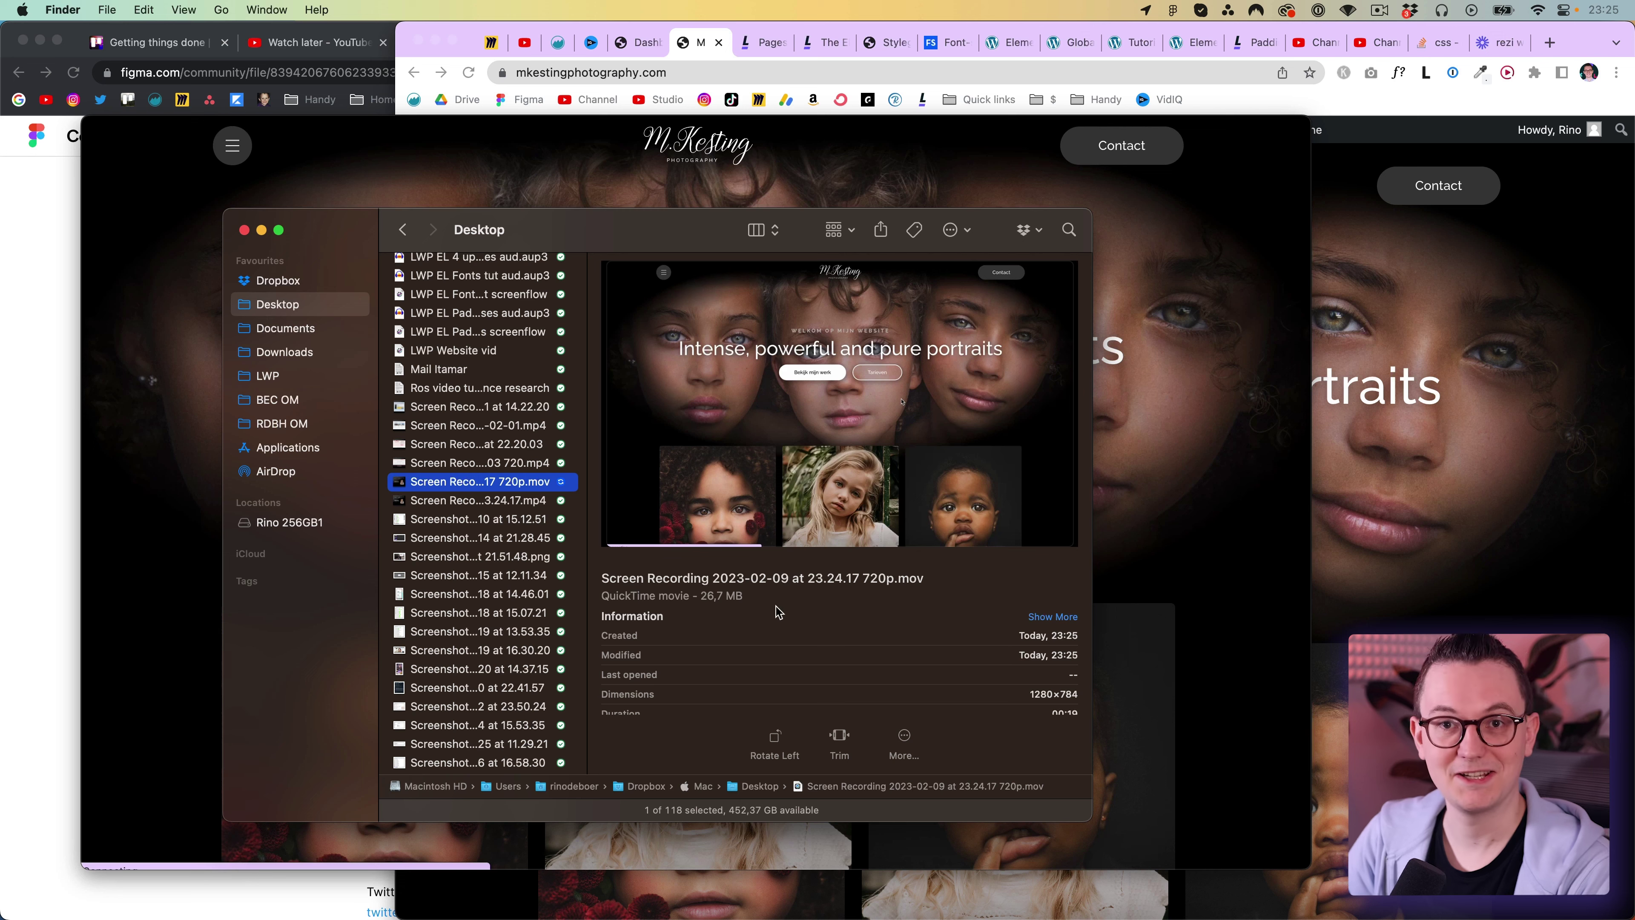
{"action": "key", "text": "space"}
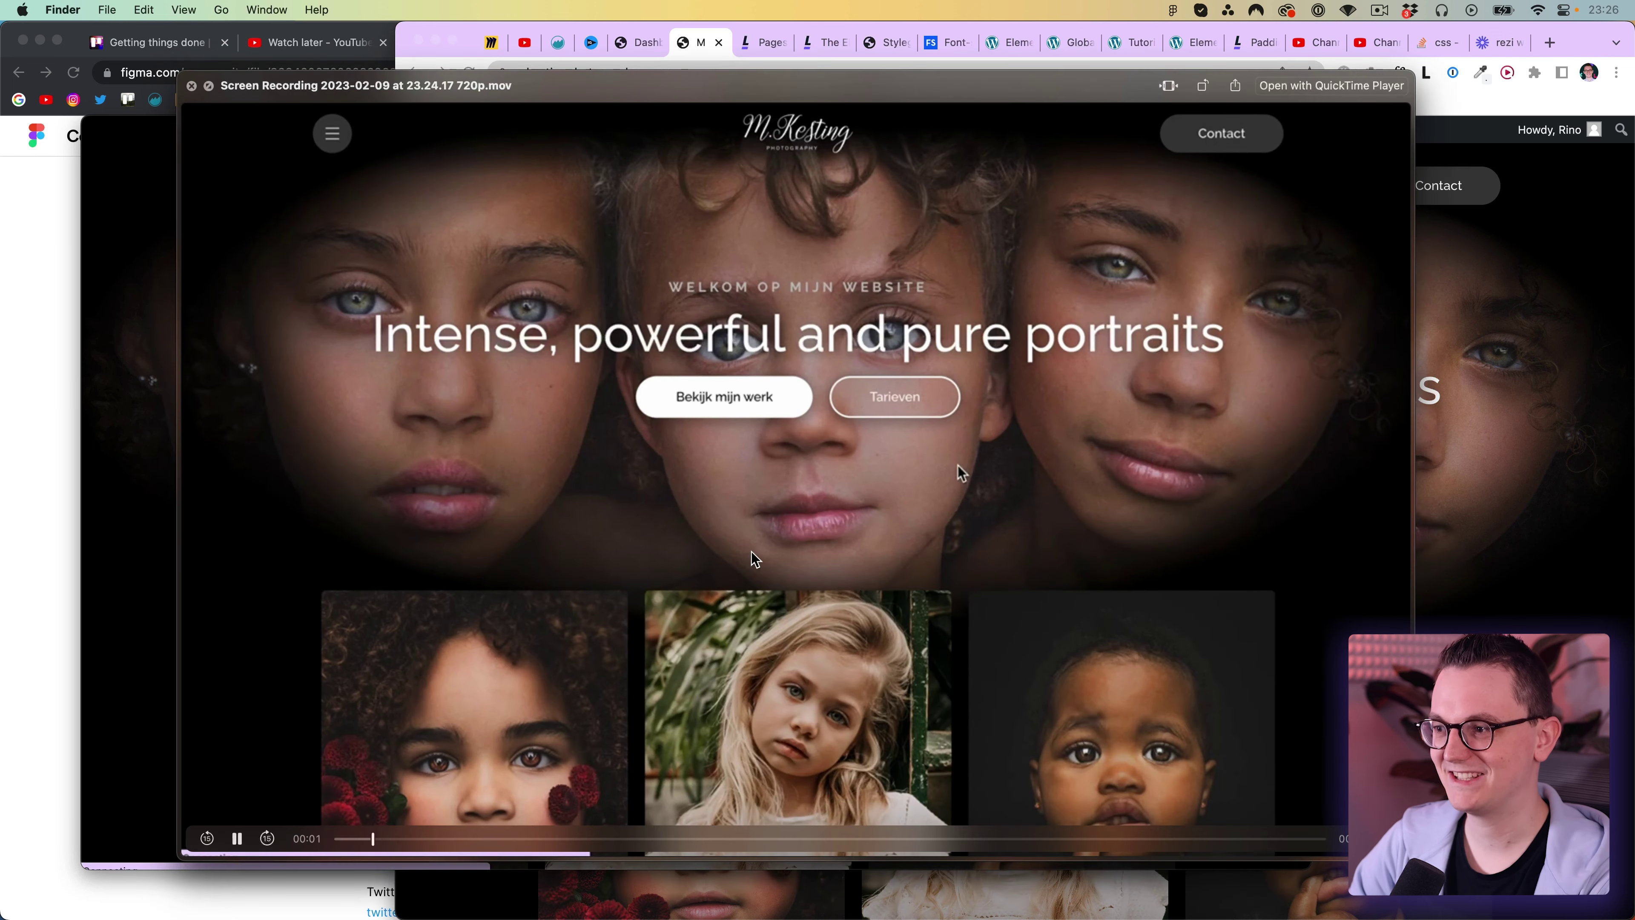
{"action": "left_click", "coordinate": [186, 86]}
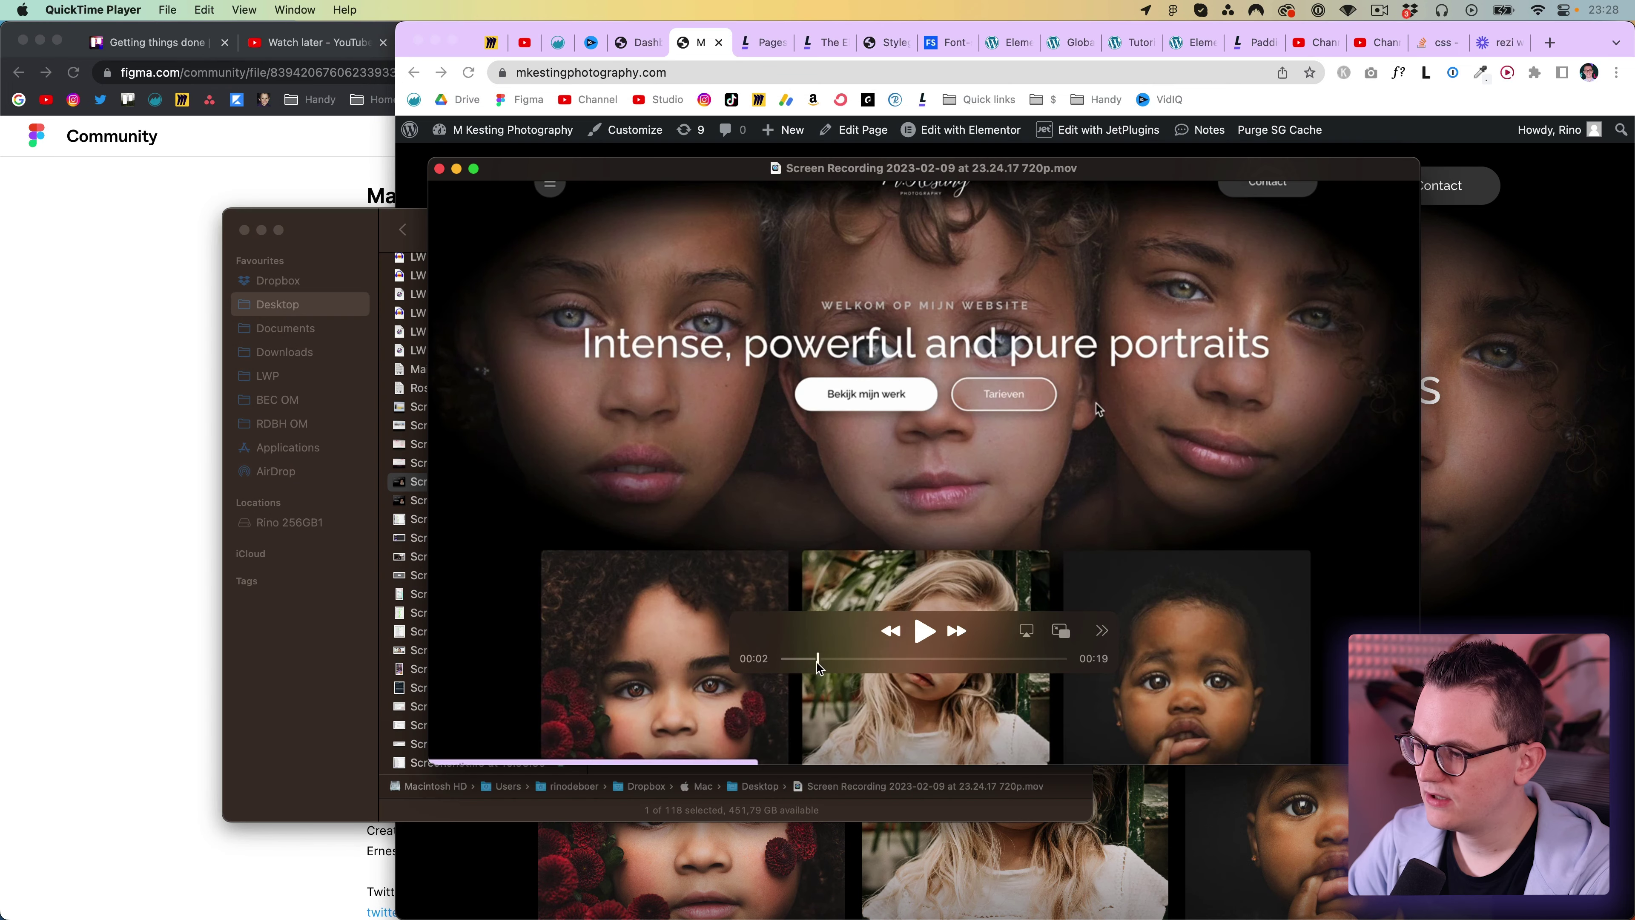
Trim about 4 seconds off the start of the 720p recording in QuickTime Player and save it to the Desktop with the suffix v2.
{"action": "mouse_move", "coordinate": [828, 660]}
{"action": "left_mouse_down"}
{"action": "mouse_move", "coordinate": [857, 667]}
{"action": "mouse_move", "coordinate": [830, 669]}
{"action": "left_mouse_up"}
{"action": "left_click", "coordinate": [213, 9]}
{"action": "left_click", "coordinate": [277, 388]}
{"action": "left_click_drag", "start_coordinate": [522, 711], "coordinate": [680, 708]}
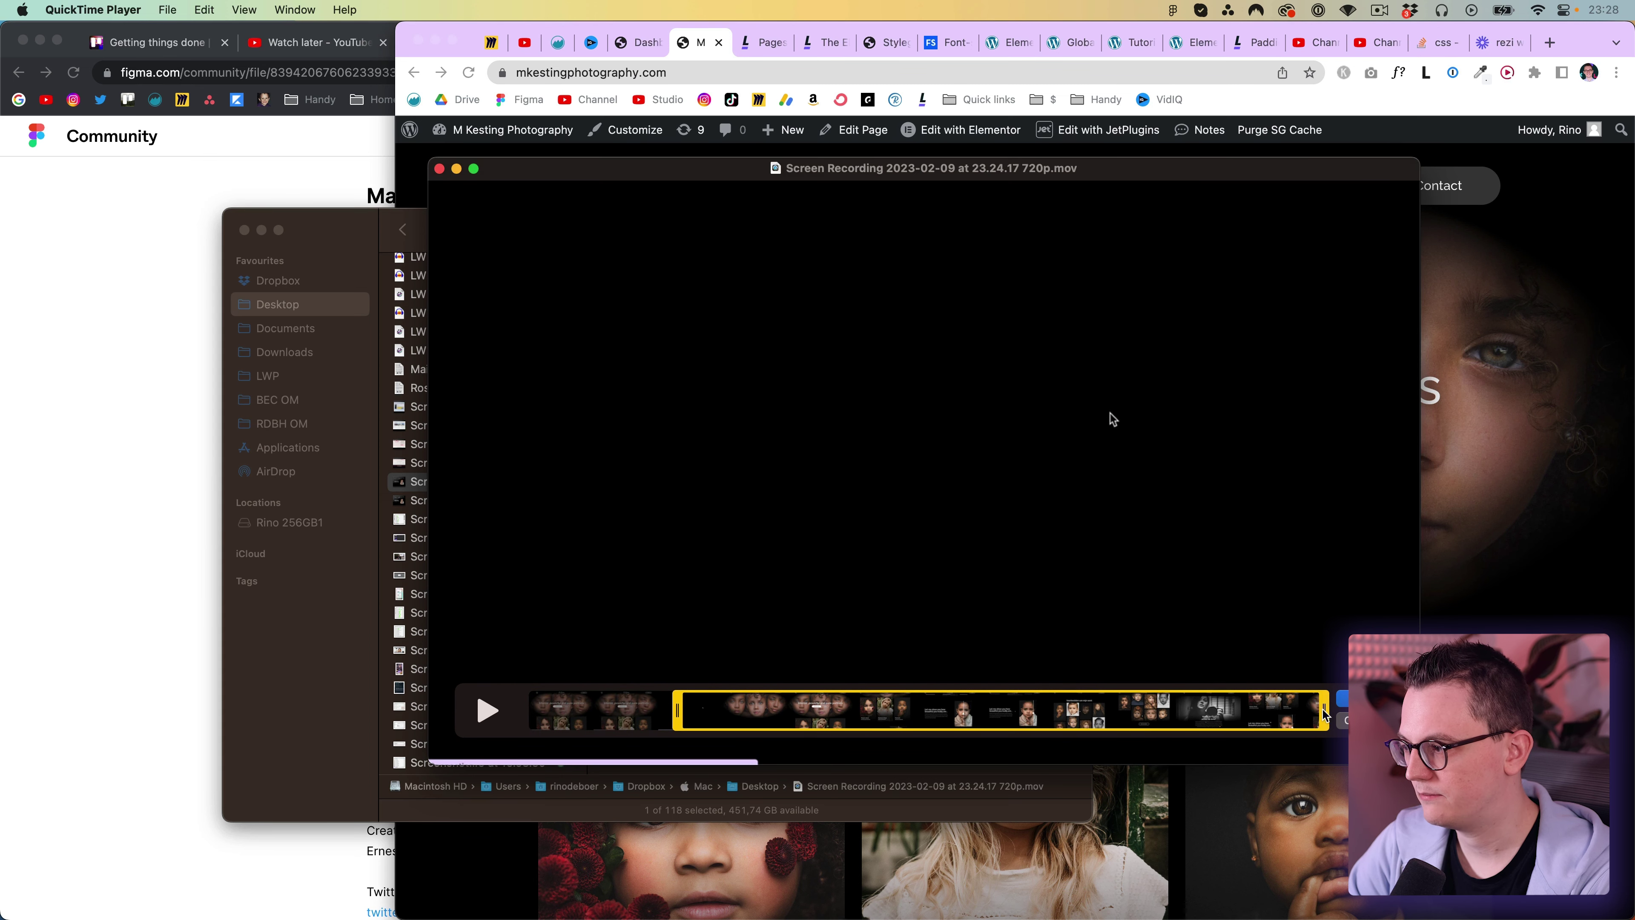
{"action": "key", "text": "Return"}
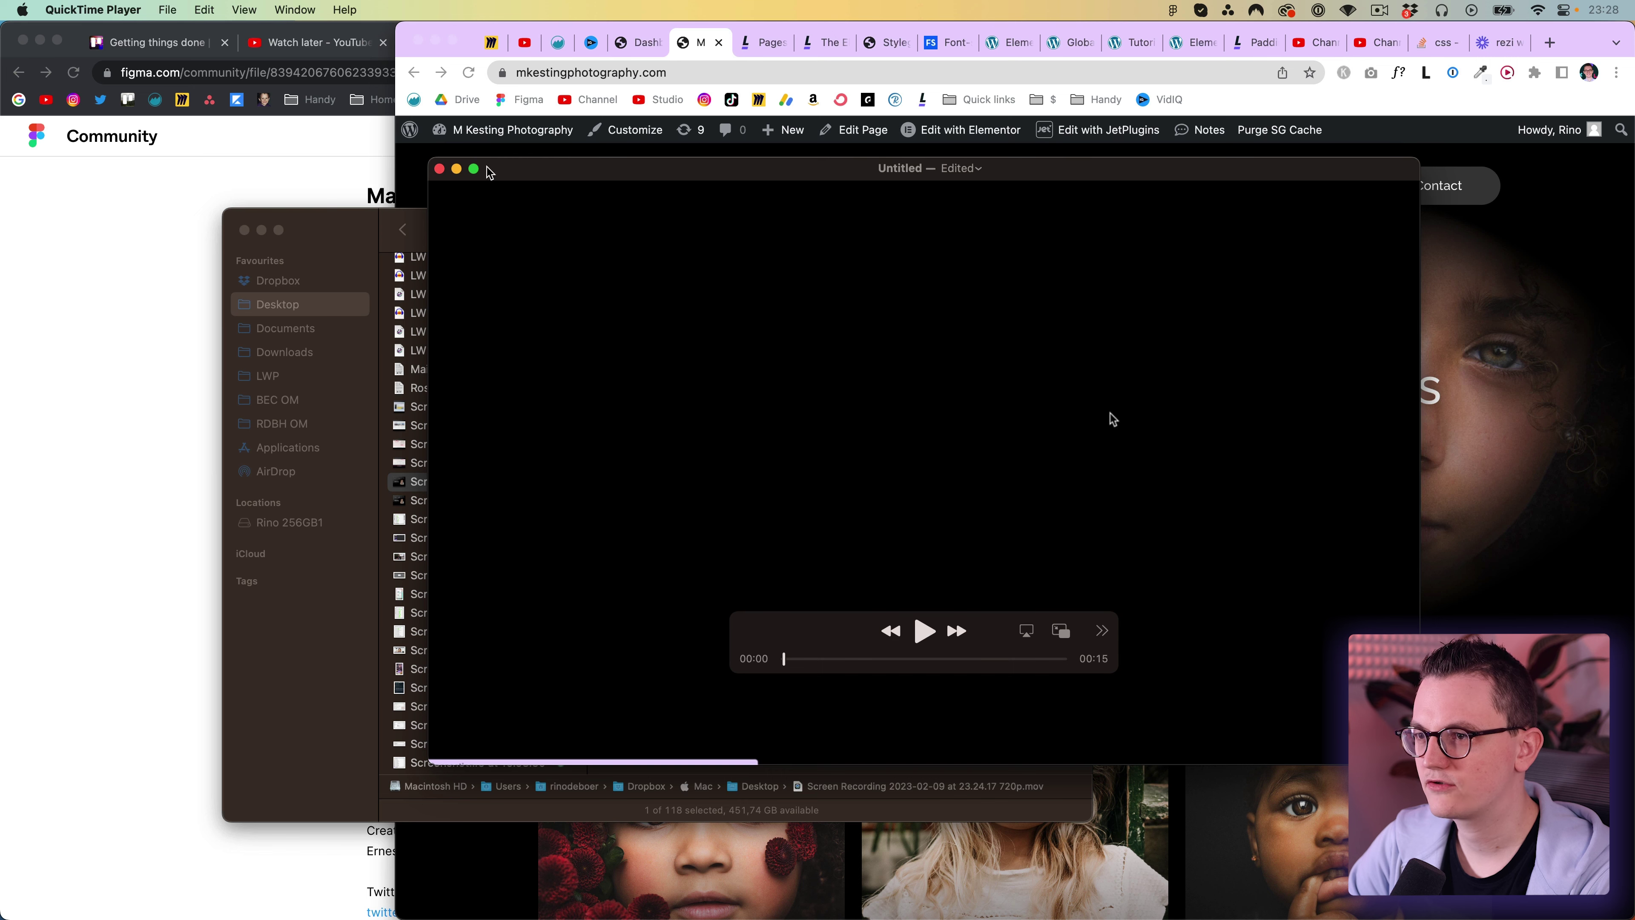
{"action": "left_click", "coordinate": [439, 168]}
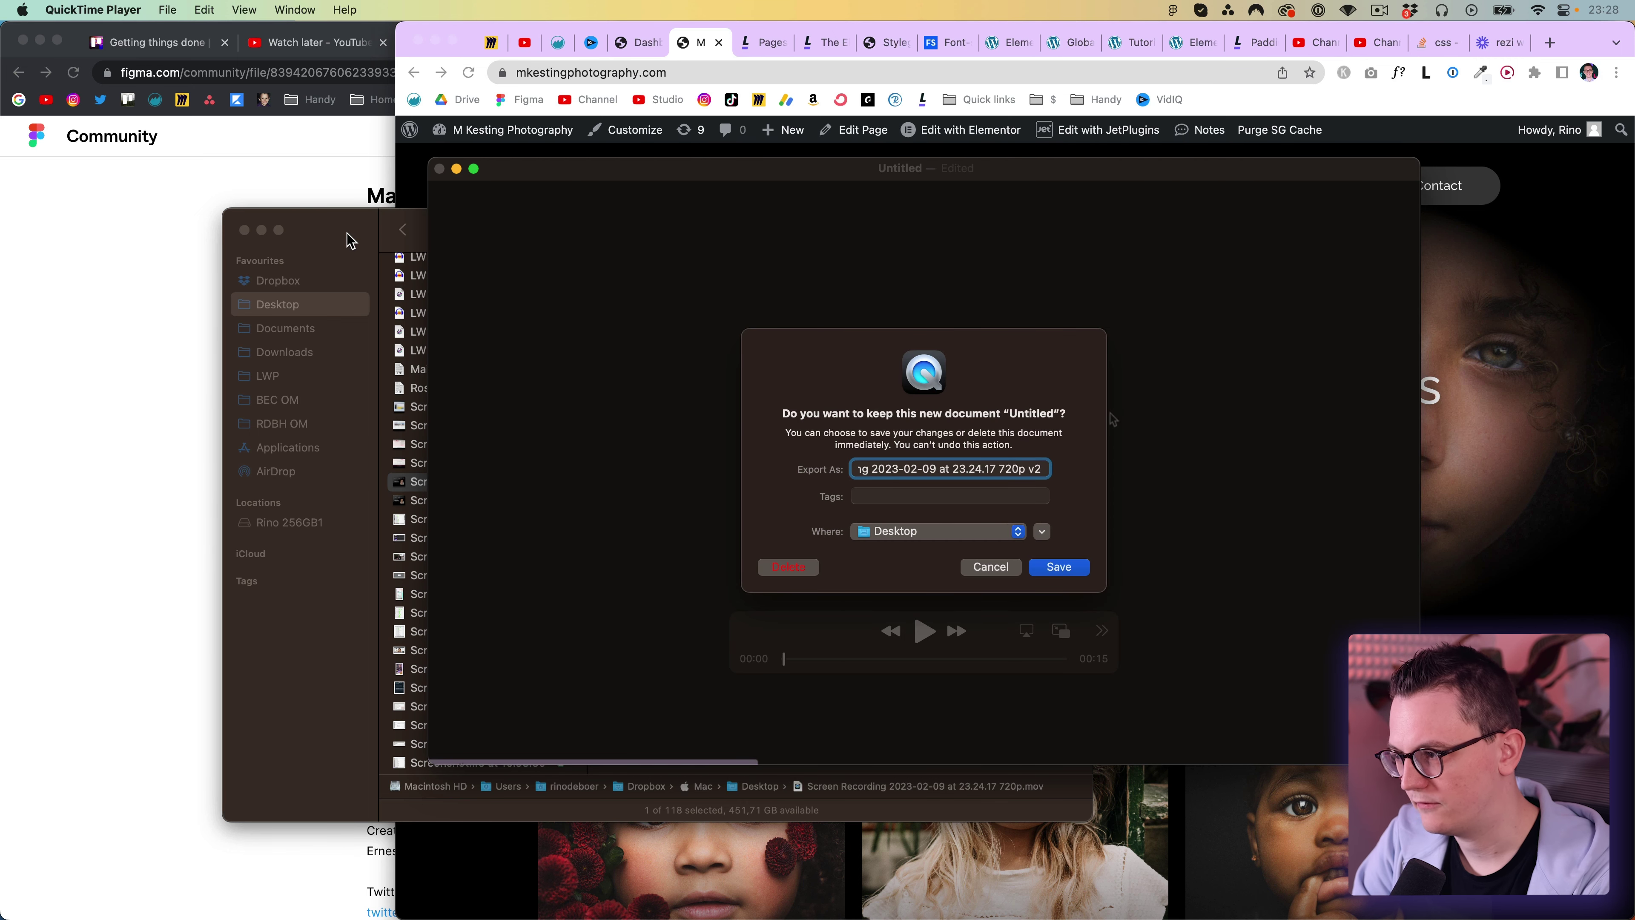
{"action": "key", "text": "Return"}
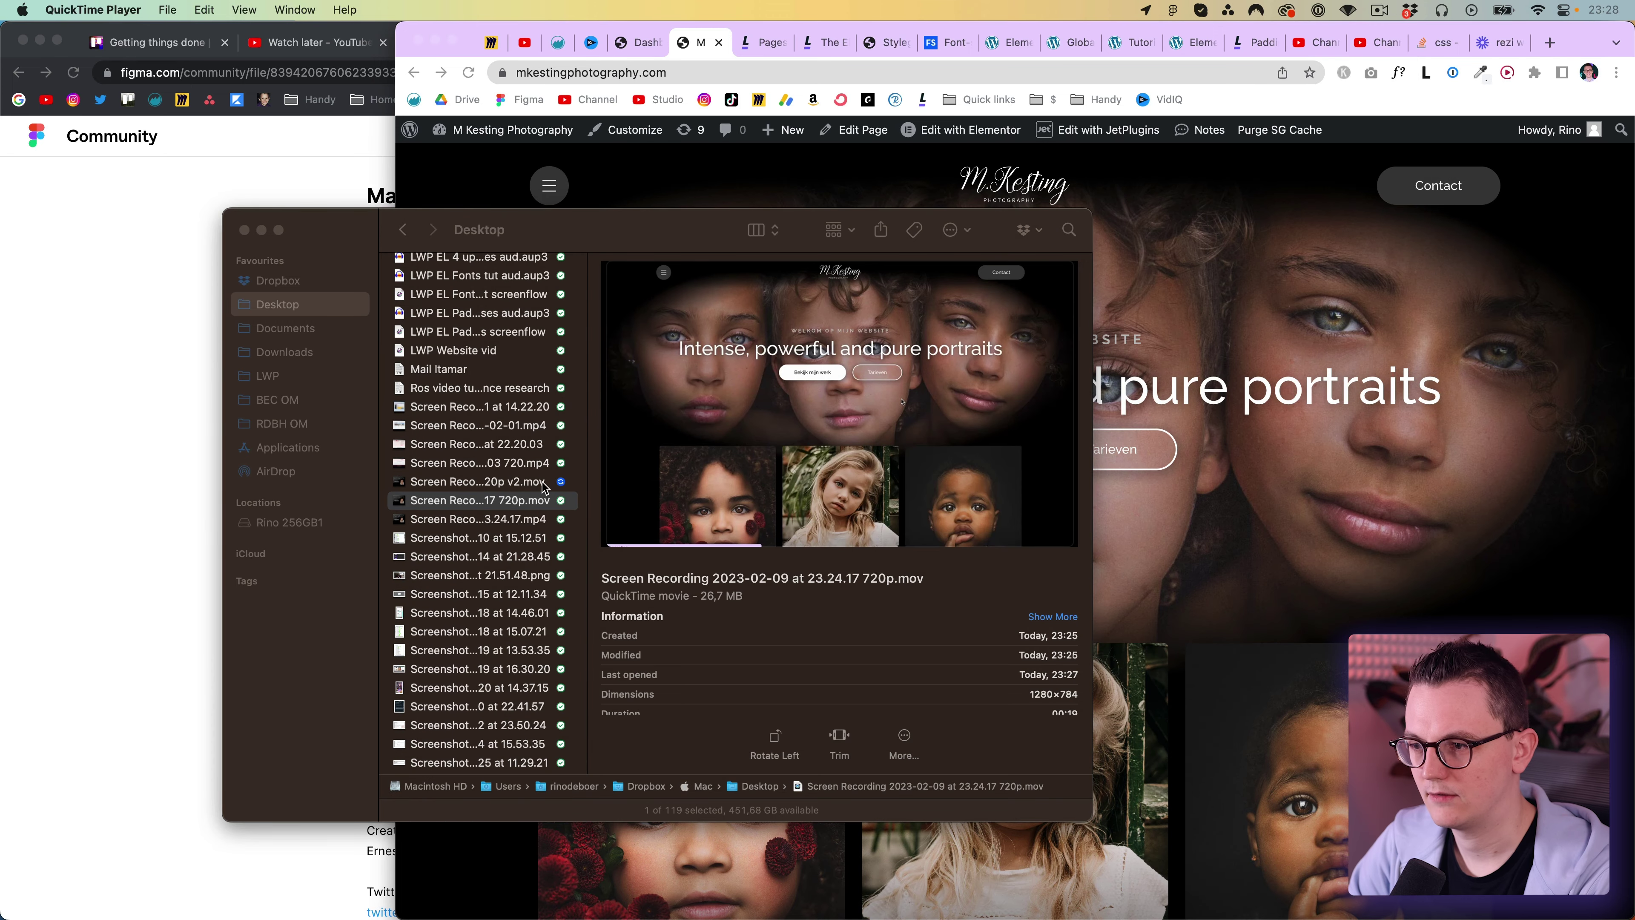
Change the extension of the trimmed 720p v2 recording on the Desktop from .mov to .mp4.
{"action": "left_click", "coordinate": [552, 483]}
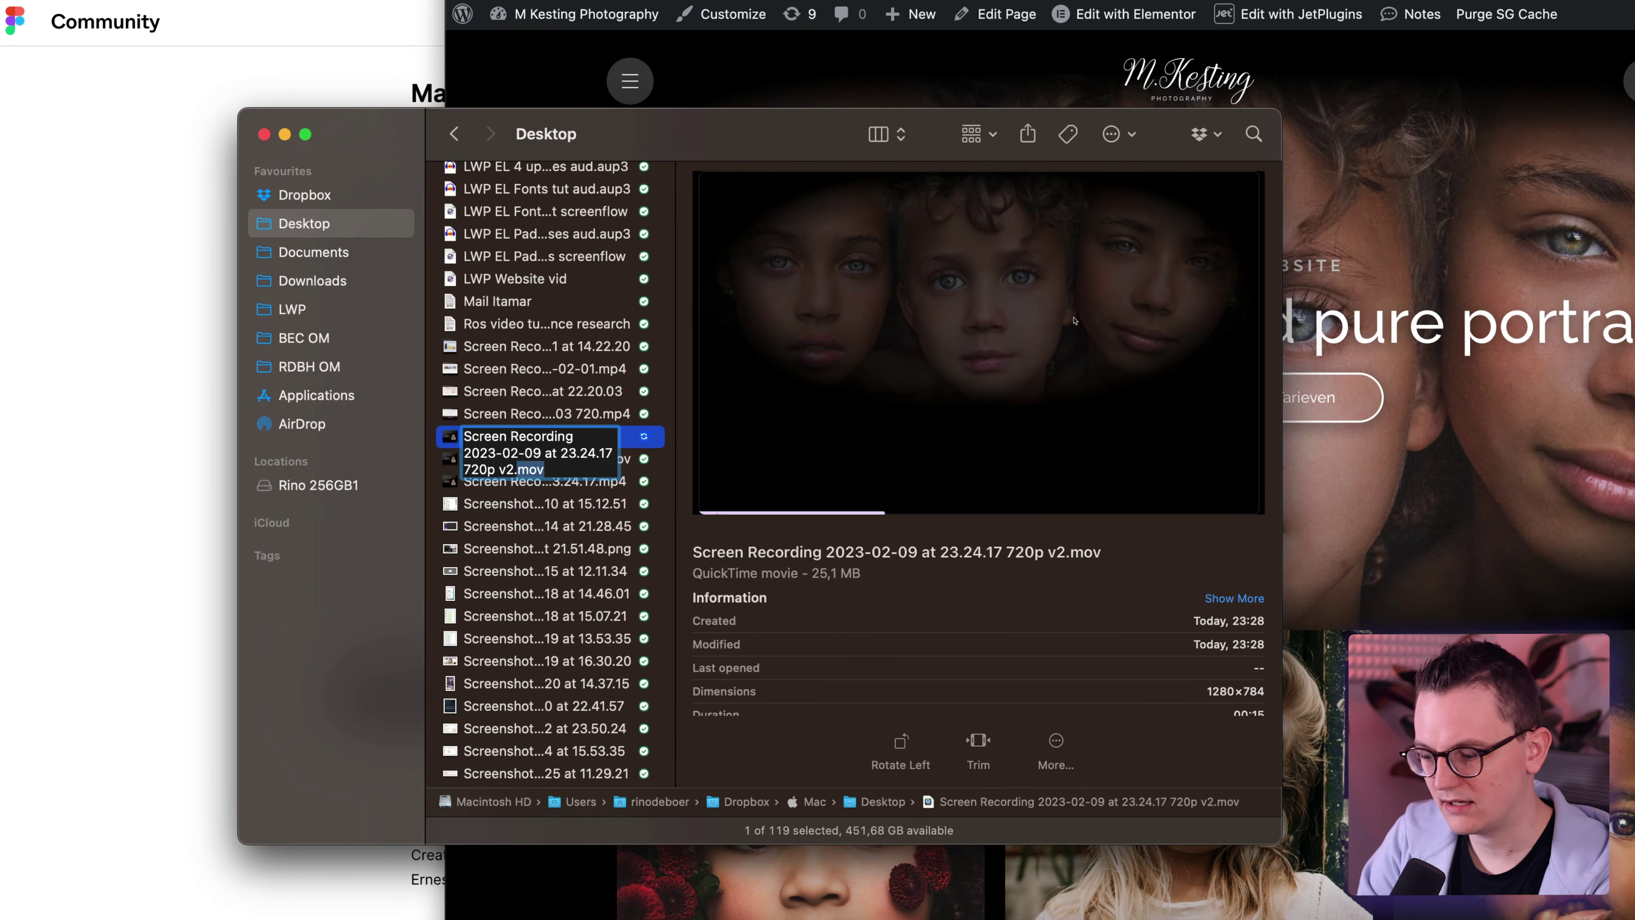
{"action": "key", "text": "Return"}
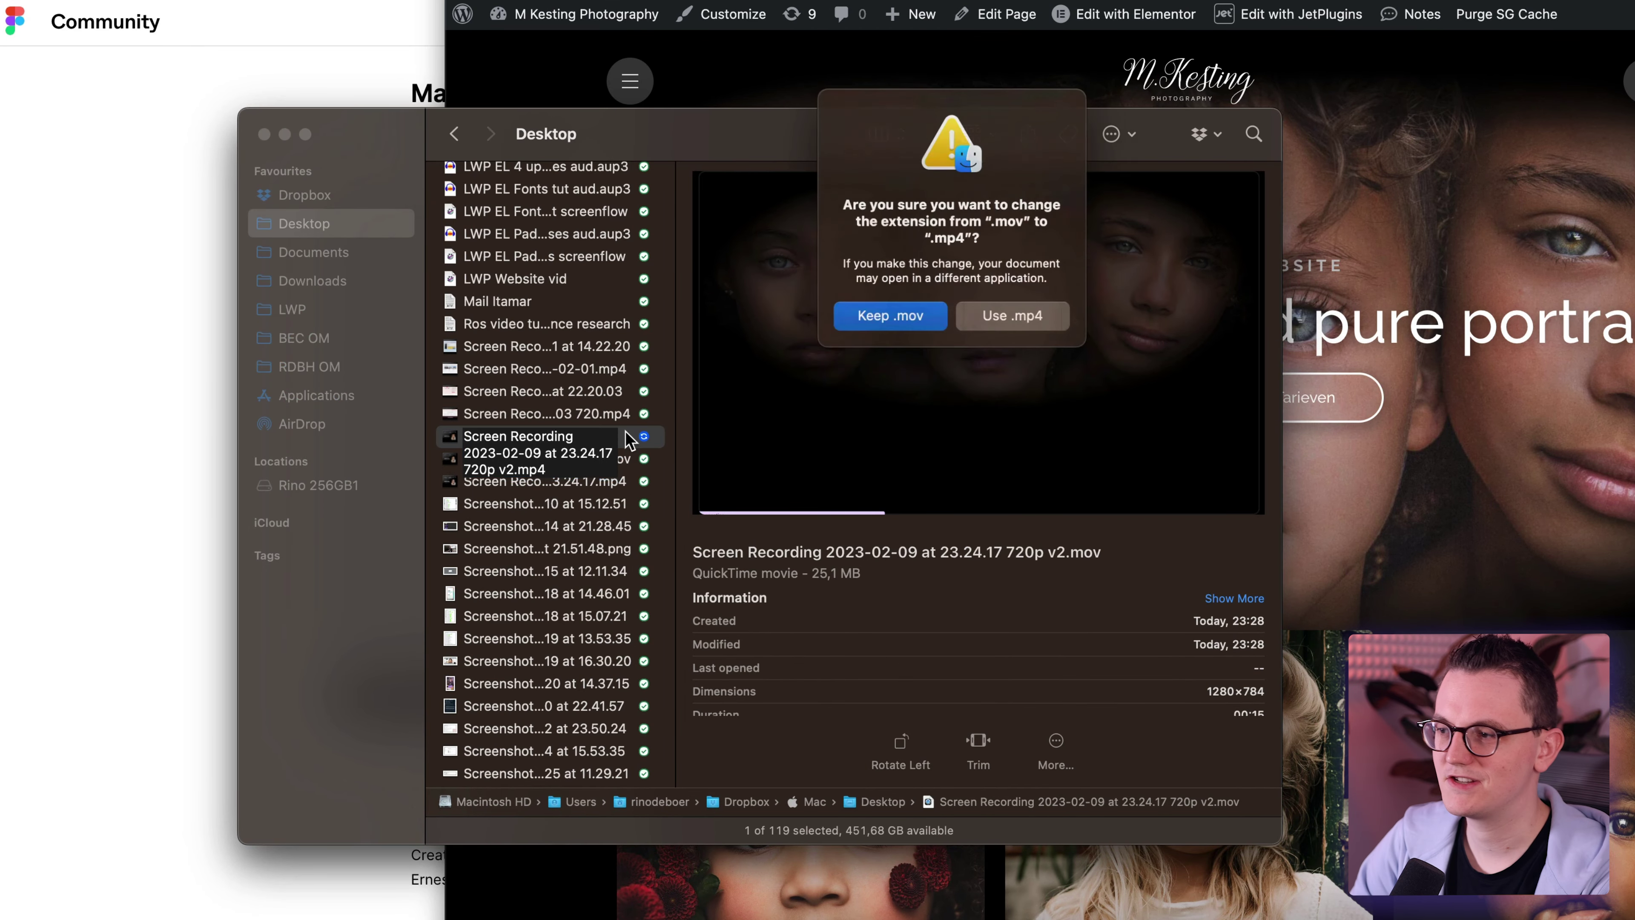
{"action": "left_click", "coordinate": [1012, 315]}
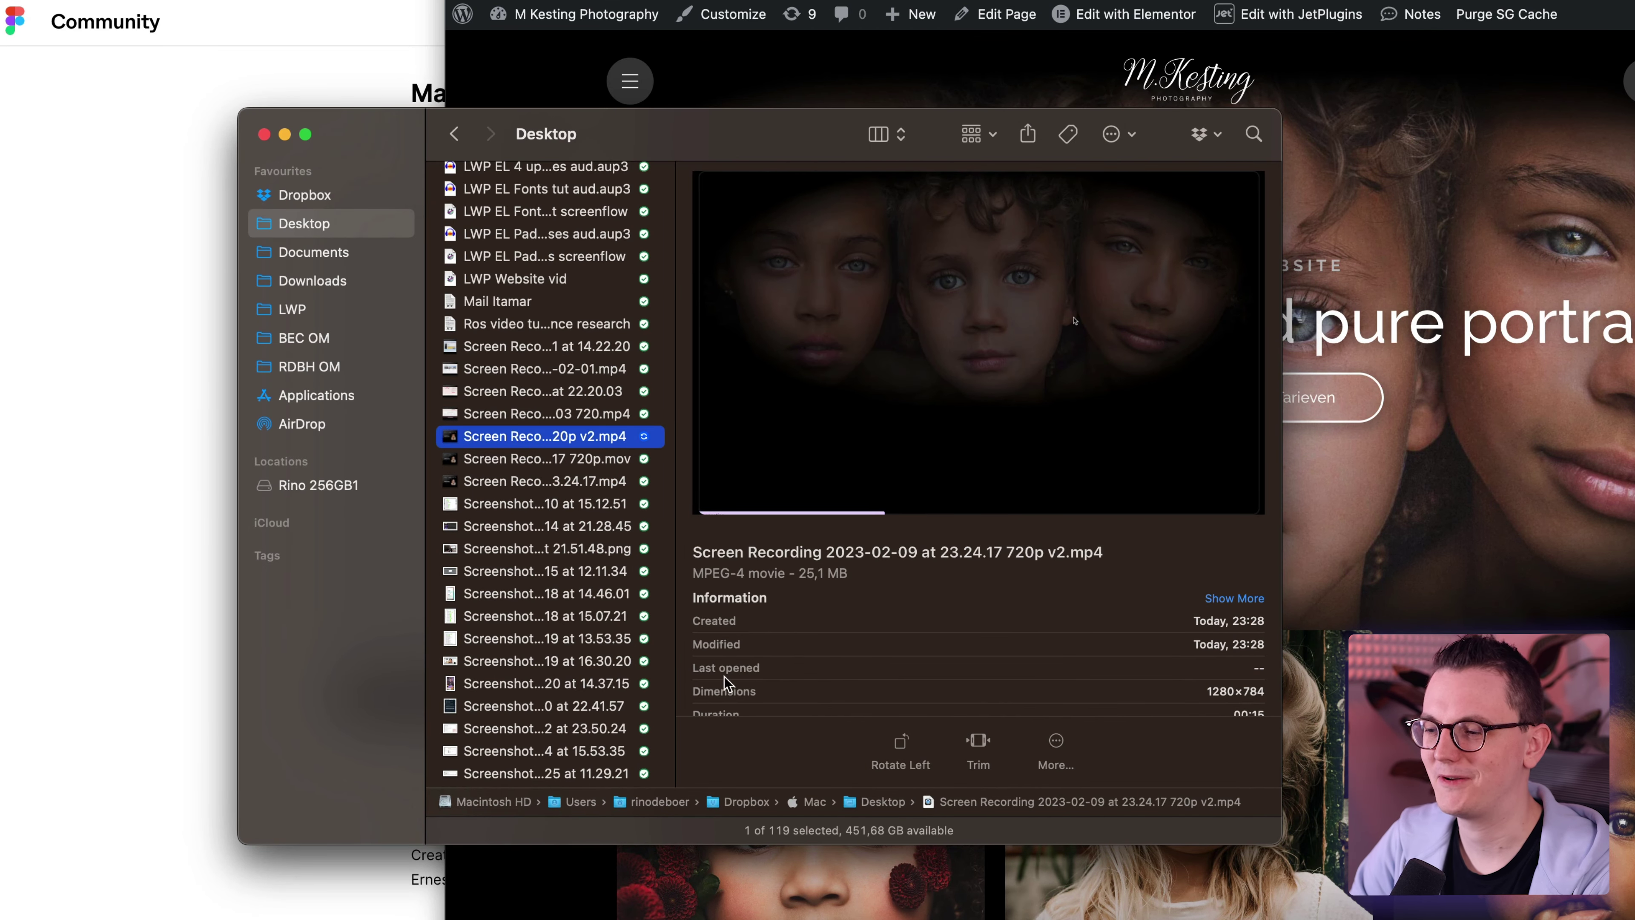
Switch to Figma and replace the white fill of Rectangle 11 in Instagram post - 2 with the 720p v2.mp4 video.
{"action": "key", "text": "super+Tab"}
{"action": "key", "text": "super+Tab"}
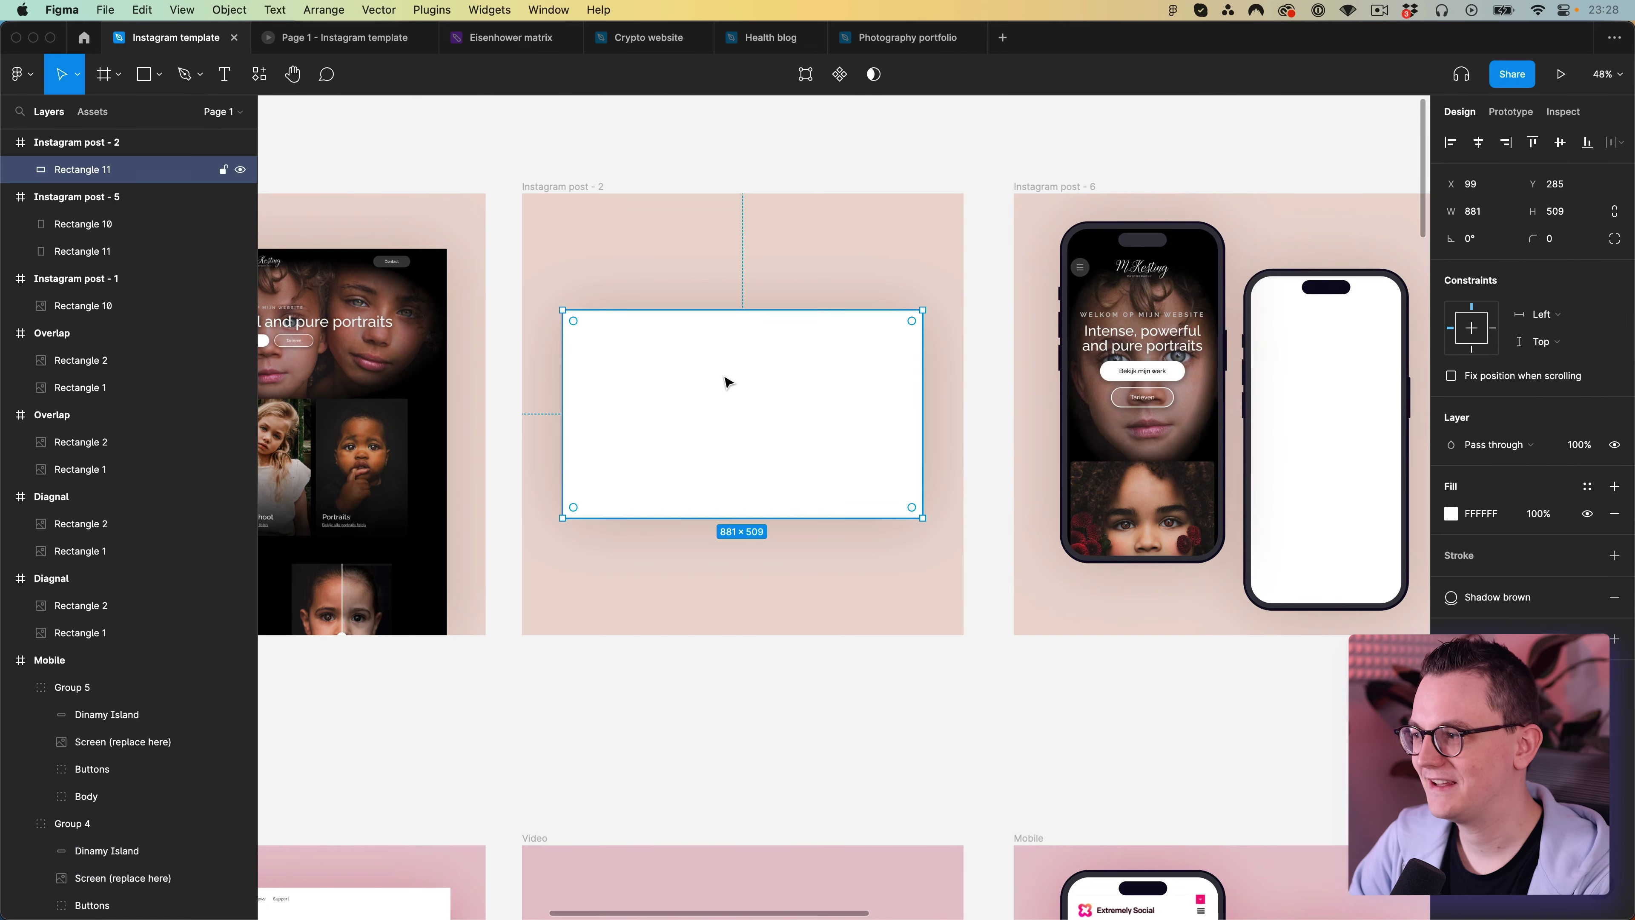
{"action": "left_click", "coordinate": [1452, 514]}
{"action": "left_click", "coordinate": [1259, 480]}
{"action": "left_click", "coordinate": [1272, 594]}
{"action": "left_click", "coordinate": [1326, 603]}
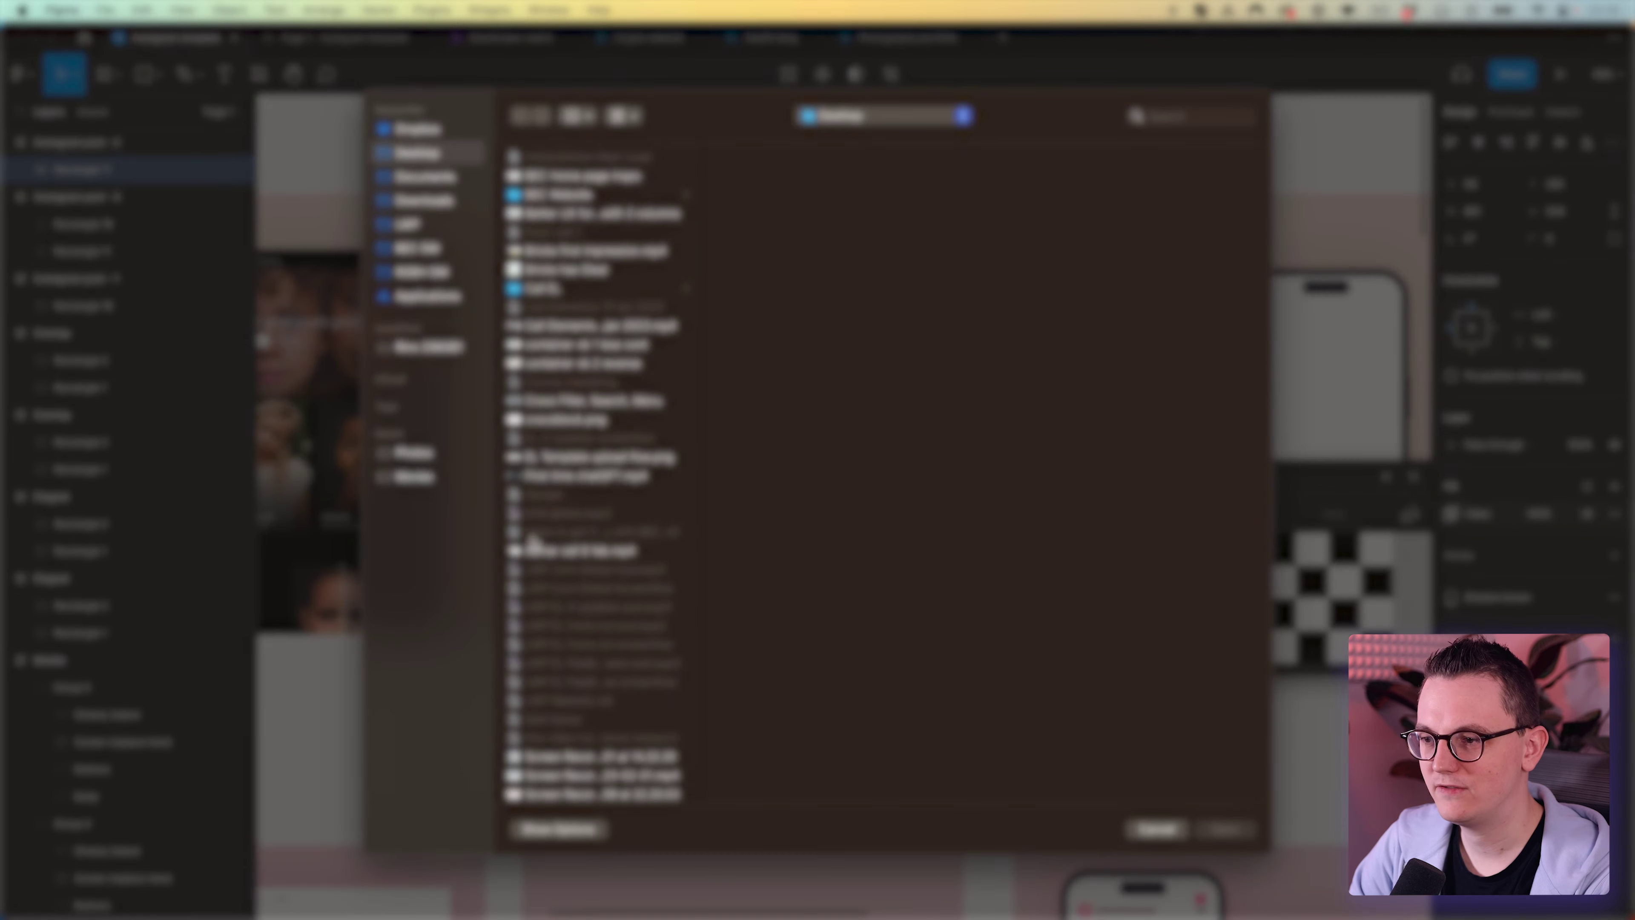
{"action": "double_click", "coordinate": [597, 513]}
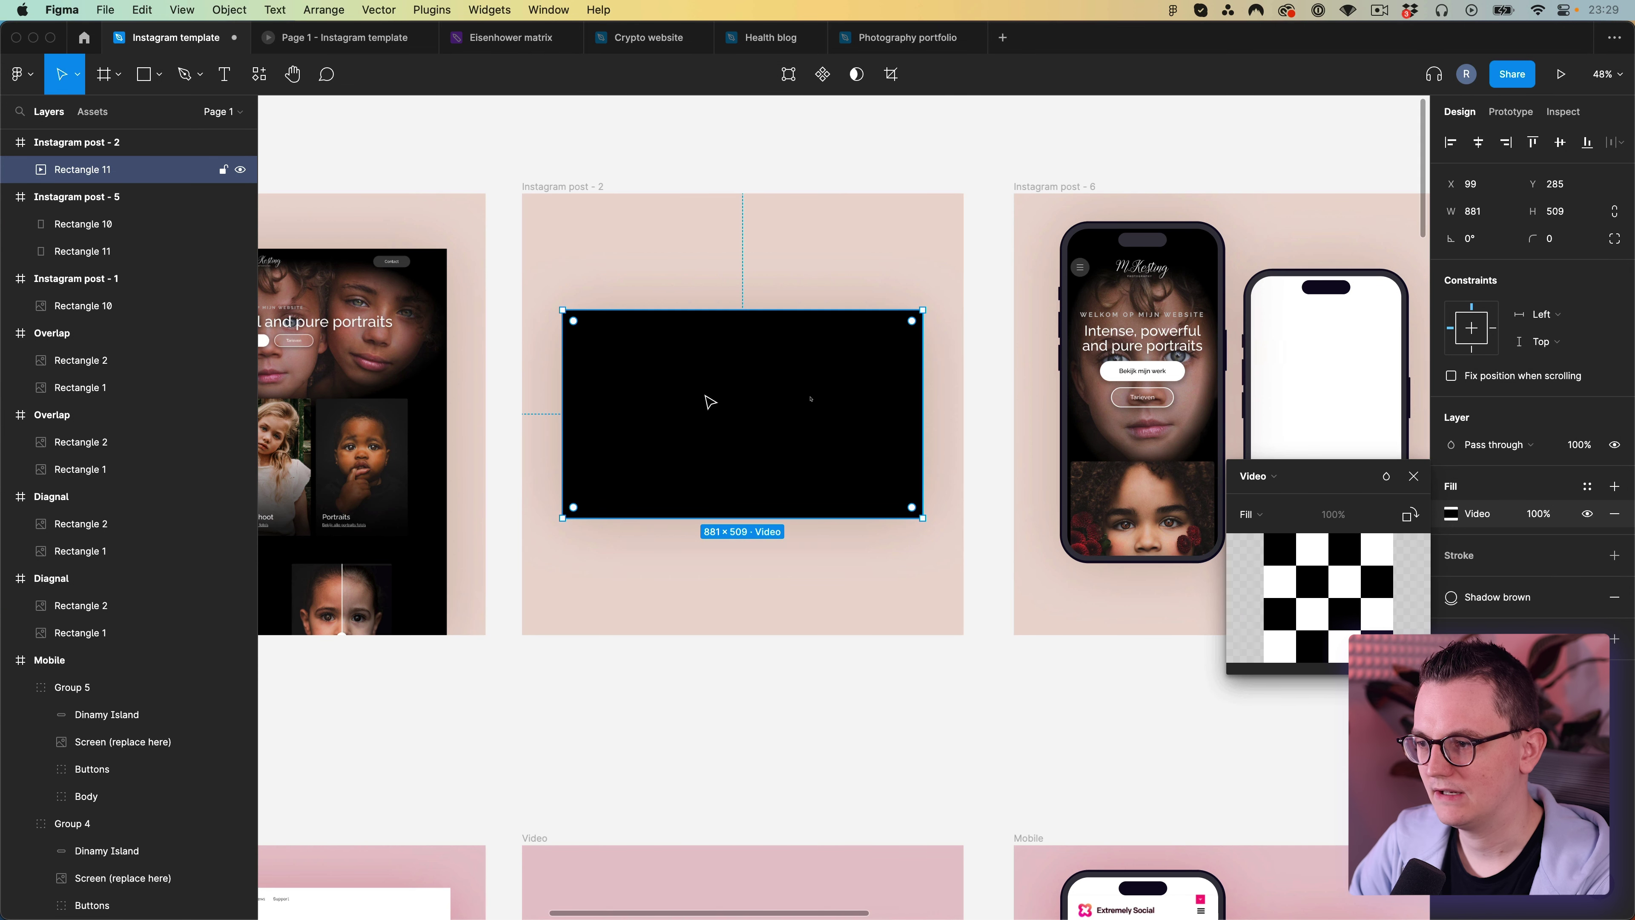
Crop the video fill inside Rectangle 11, shifting the footage slightly down so its bottom edge falls outside the placeholder.
{"action": "scroll", "coordinate": [707, 407], "scroll_direction": "up", "scroll_amount": 3}
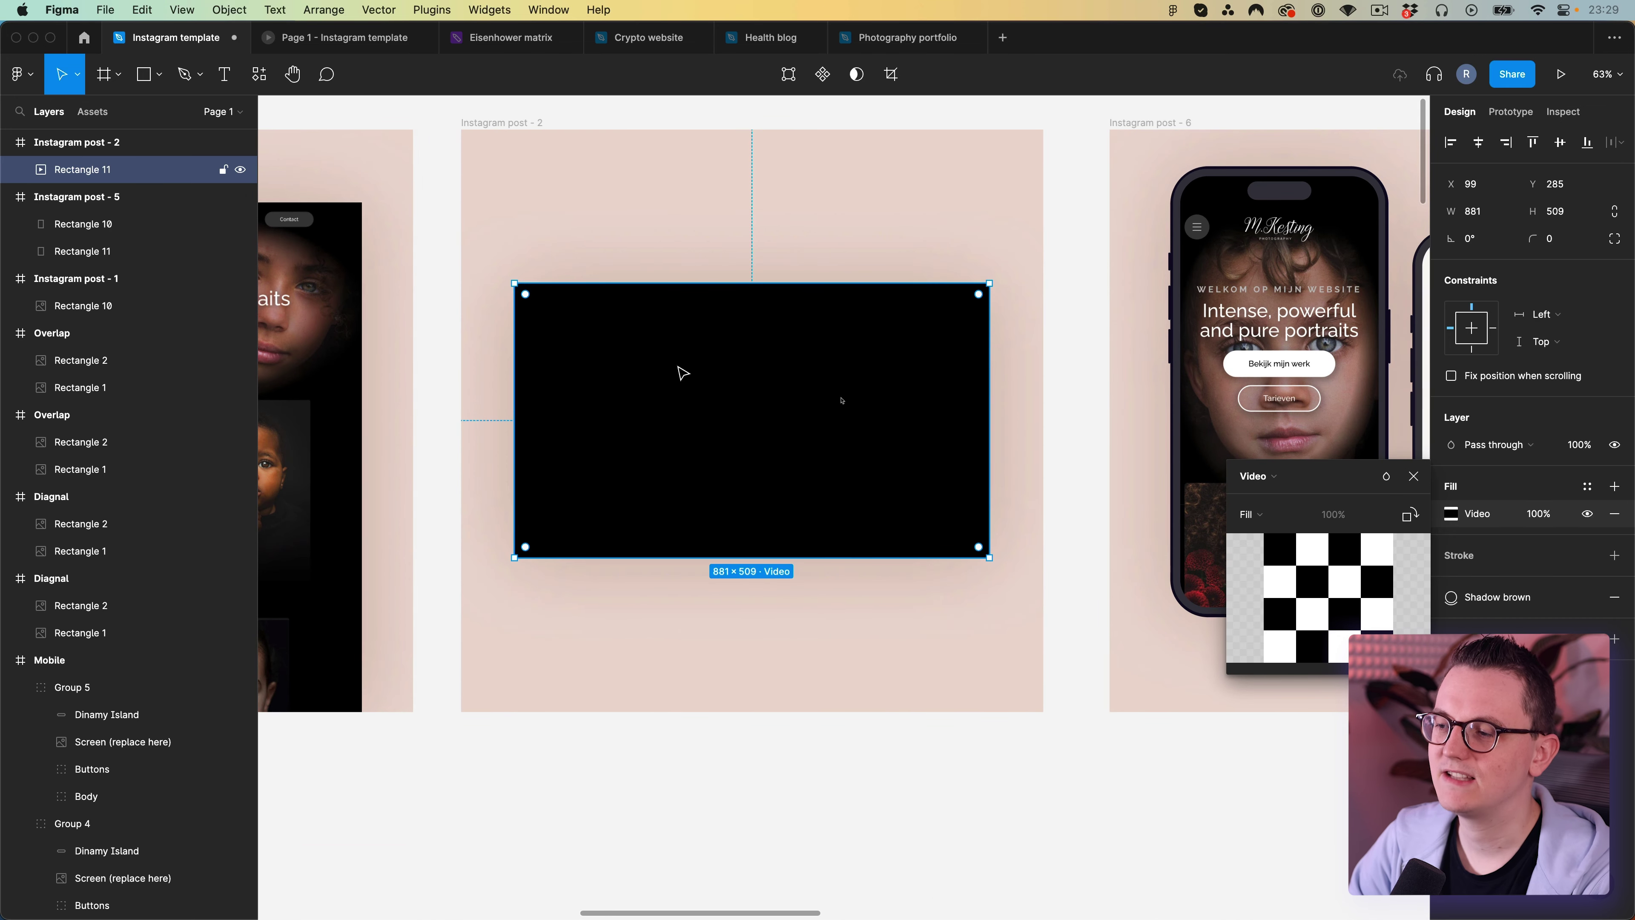
{"action": "double_click", "coordinate": [738, 401]}
{"action": "left_click_drag", "start_coordinate": [759, 353], "coordinate": [759, 361]}
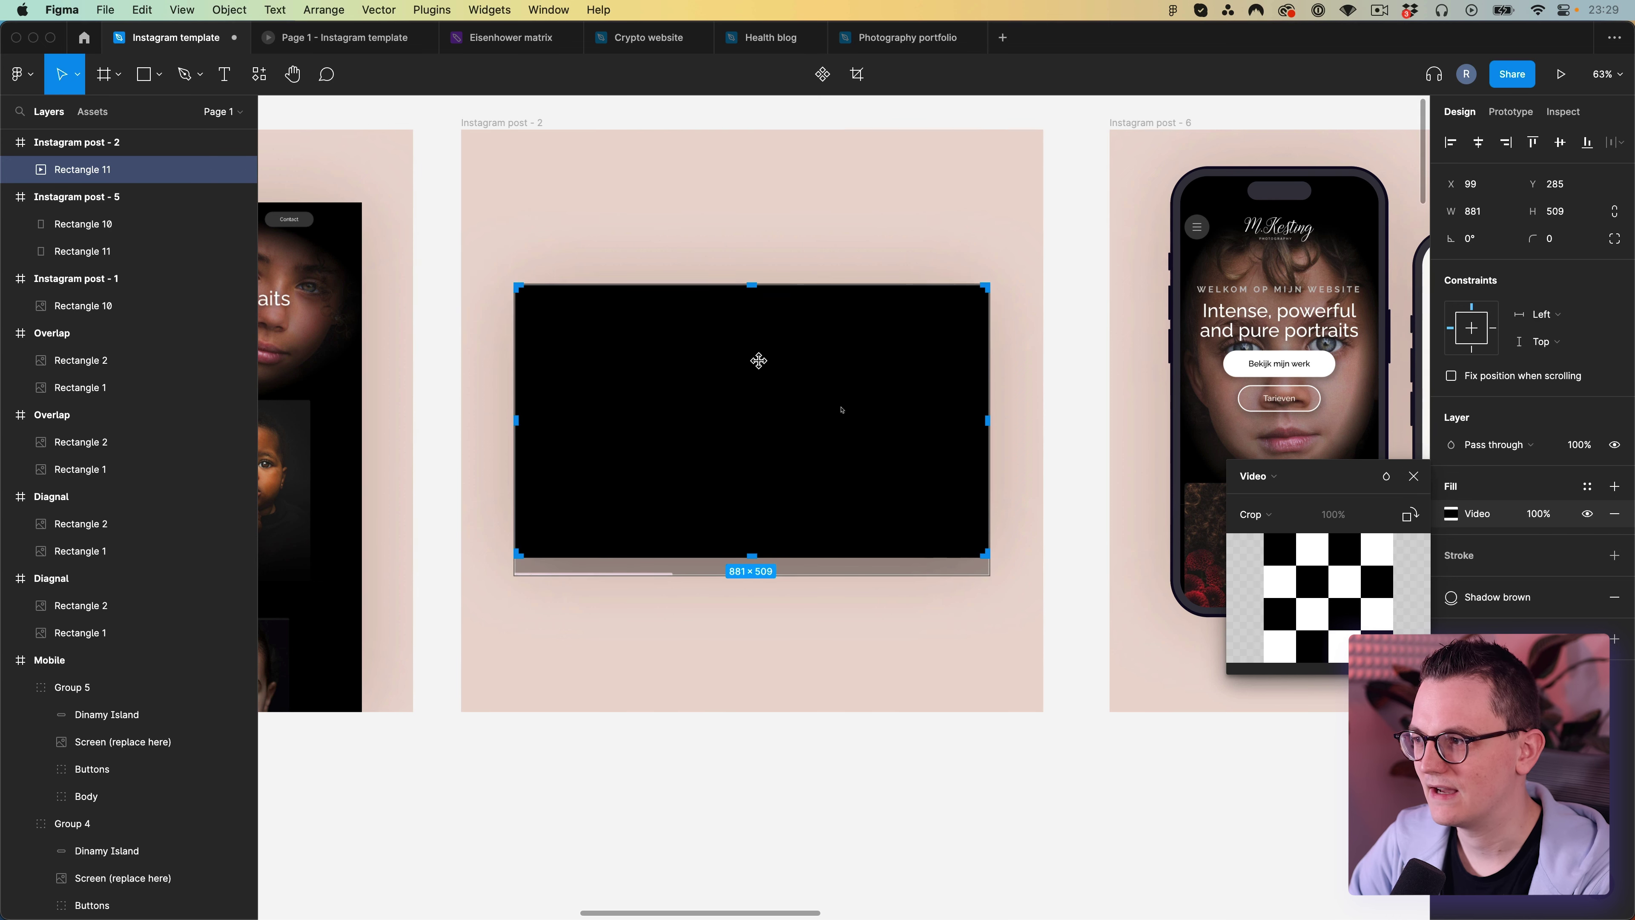
{"action": "key", "text": "Escape"}
Present the Instagram post - 2 frame as a prototype and start a 5-second-timer screen recording of a portion fitted to the square frame.
{"action": "left_click", "coordinate": [535, 123]}
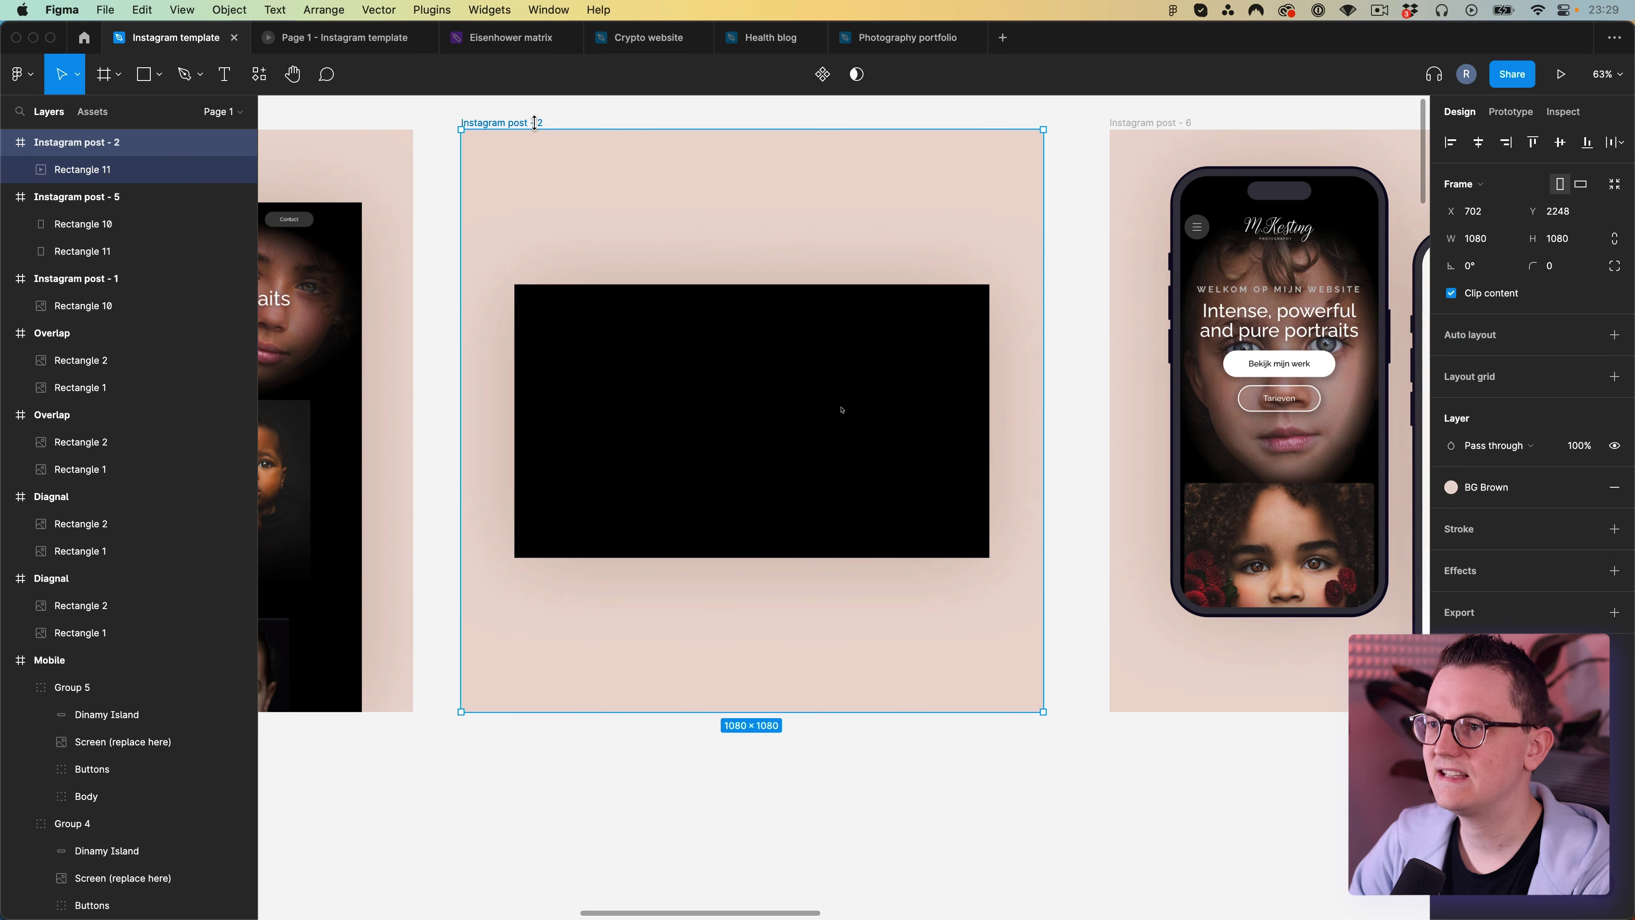
{"action": "left_click", "coordinate": [1562, 74]}
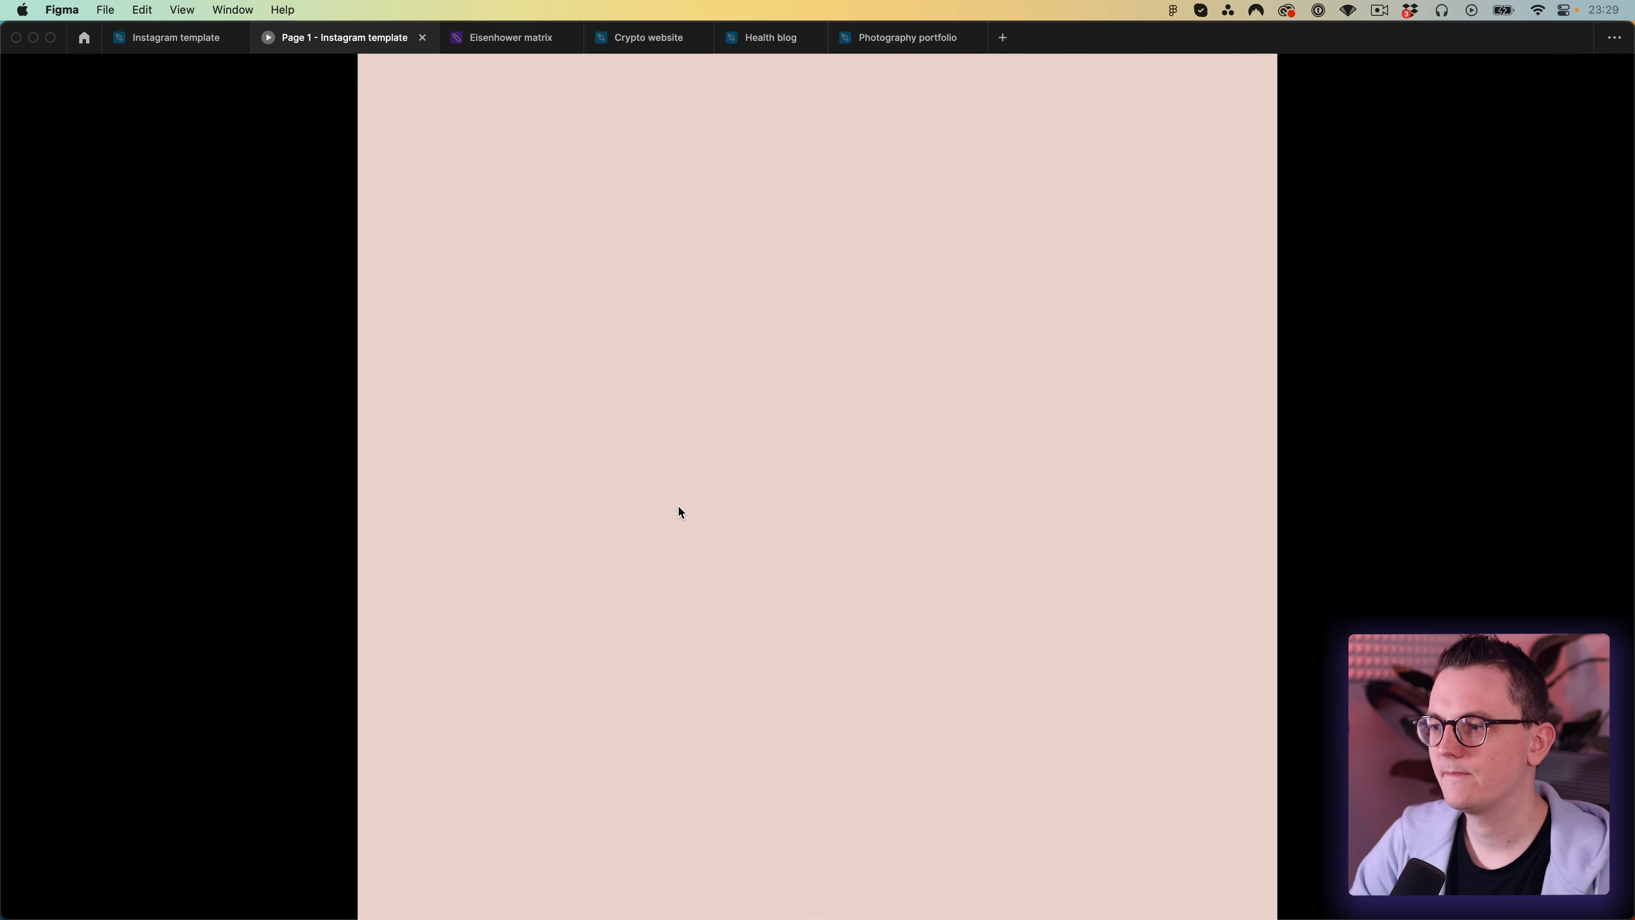
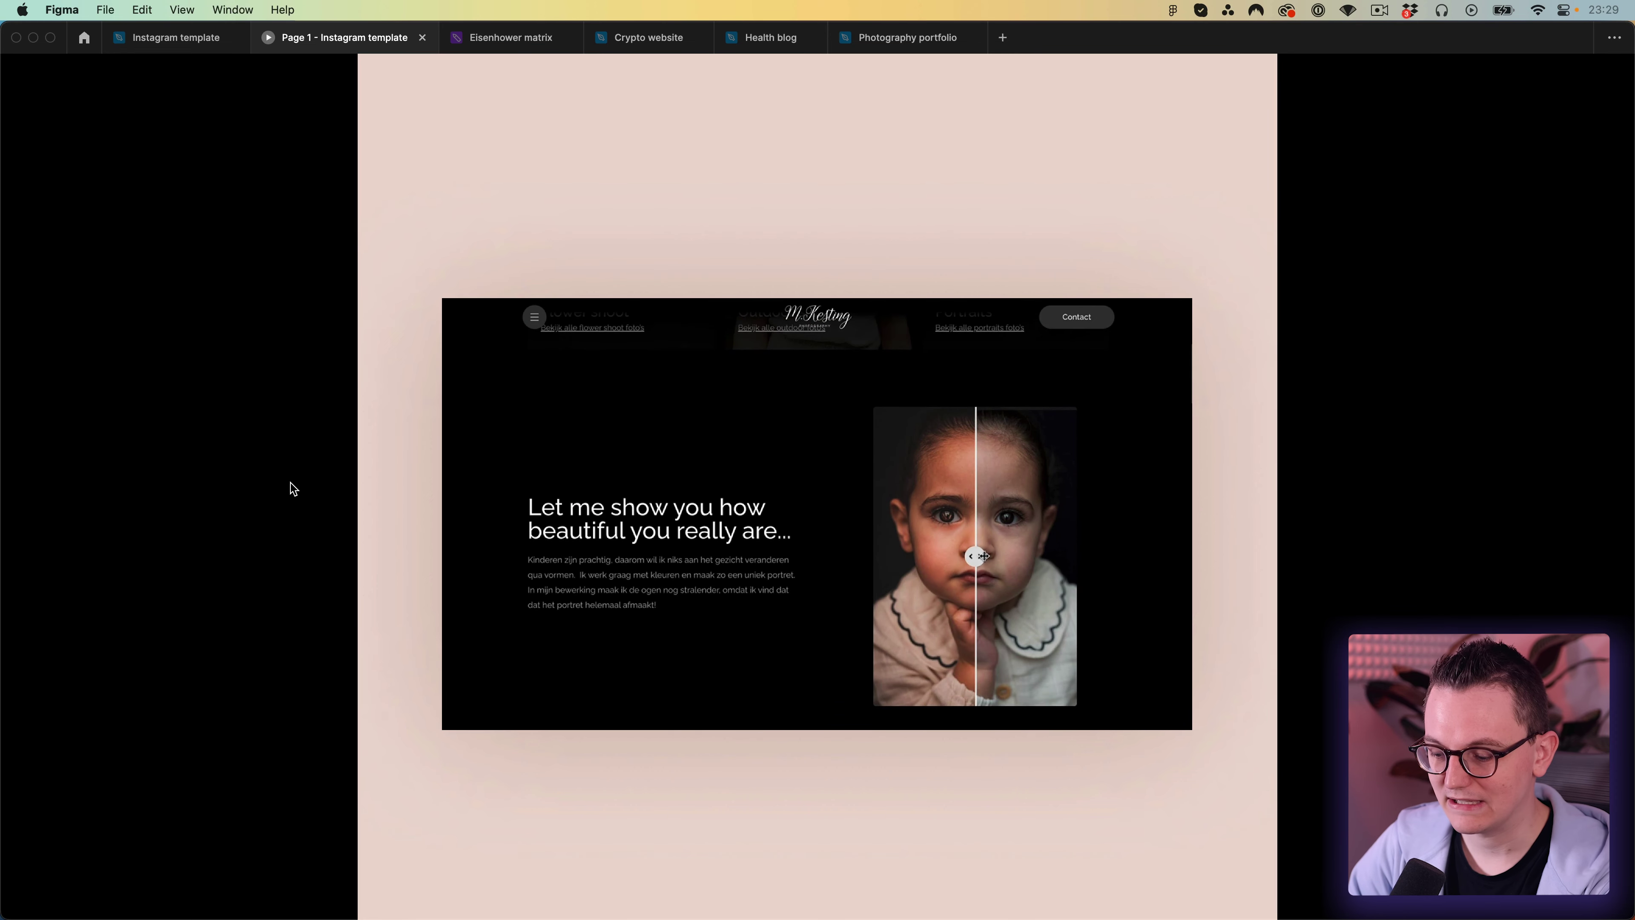
{"action": "key", "text": "super+shift+5"}
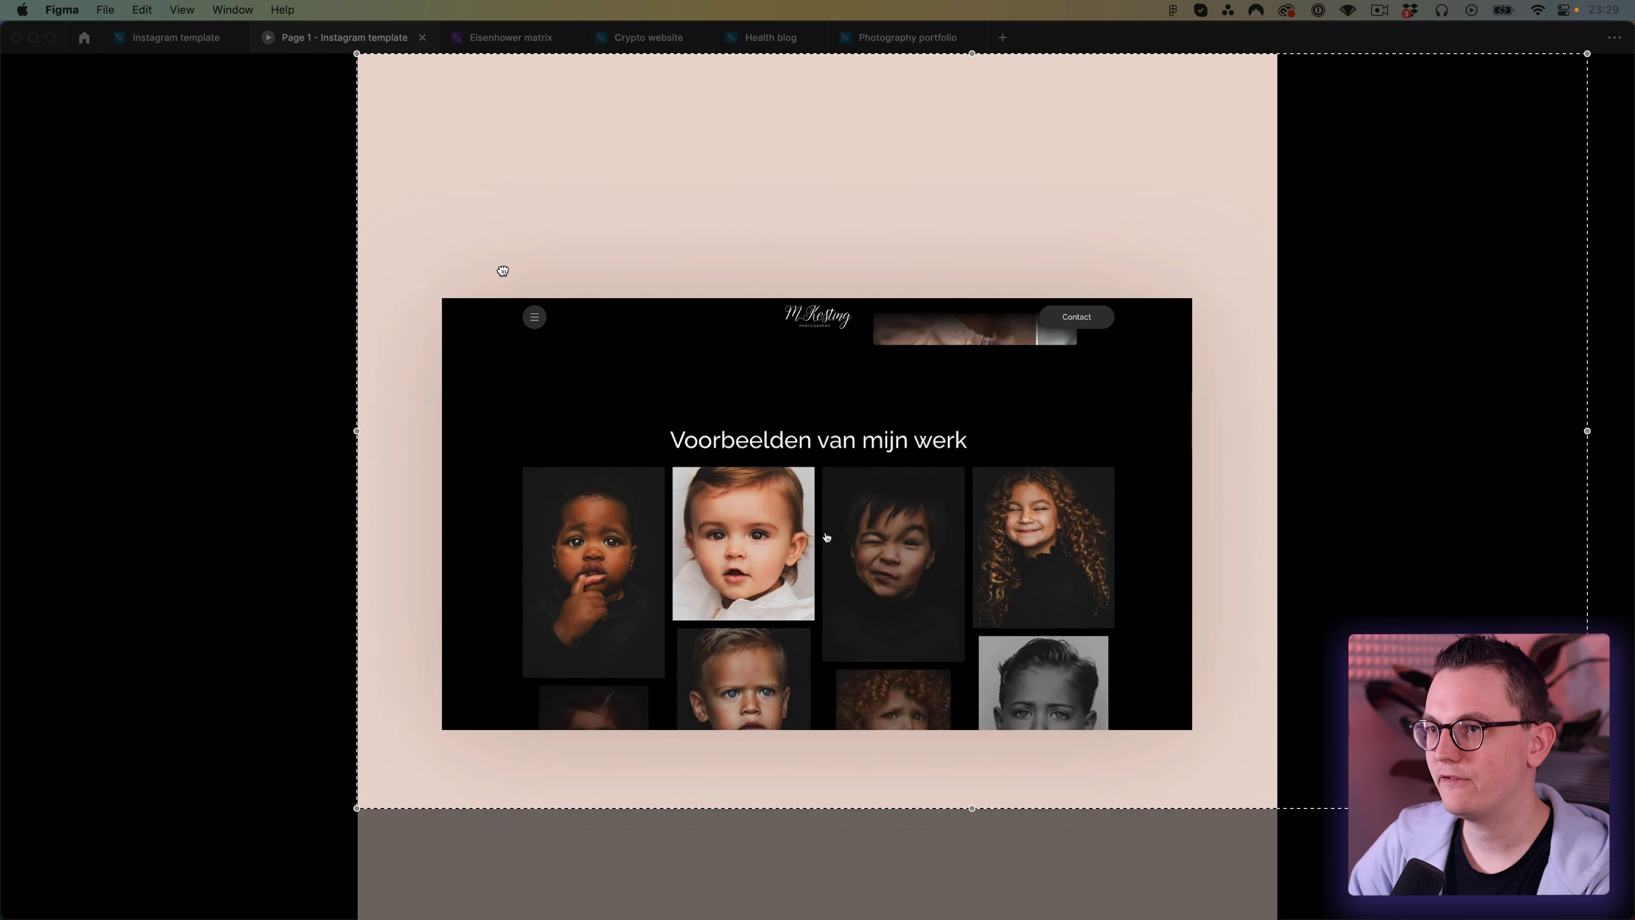
{"action": "left_click_drag", "start_coordinate": [1587, 809], "coordinate": [1277, 918]}
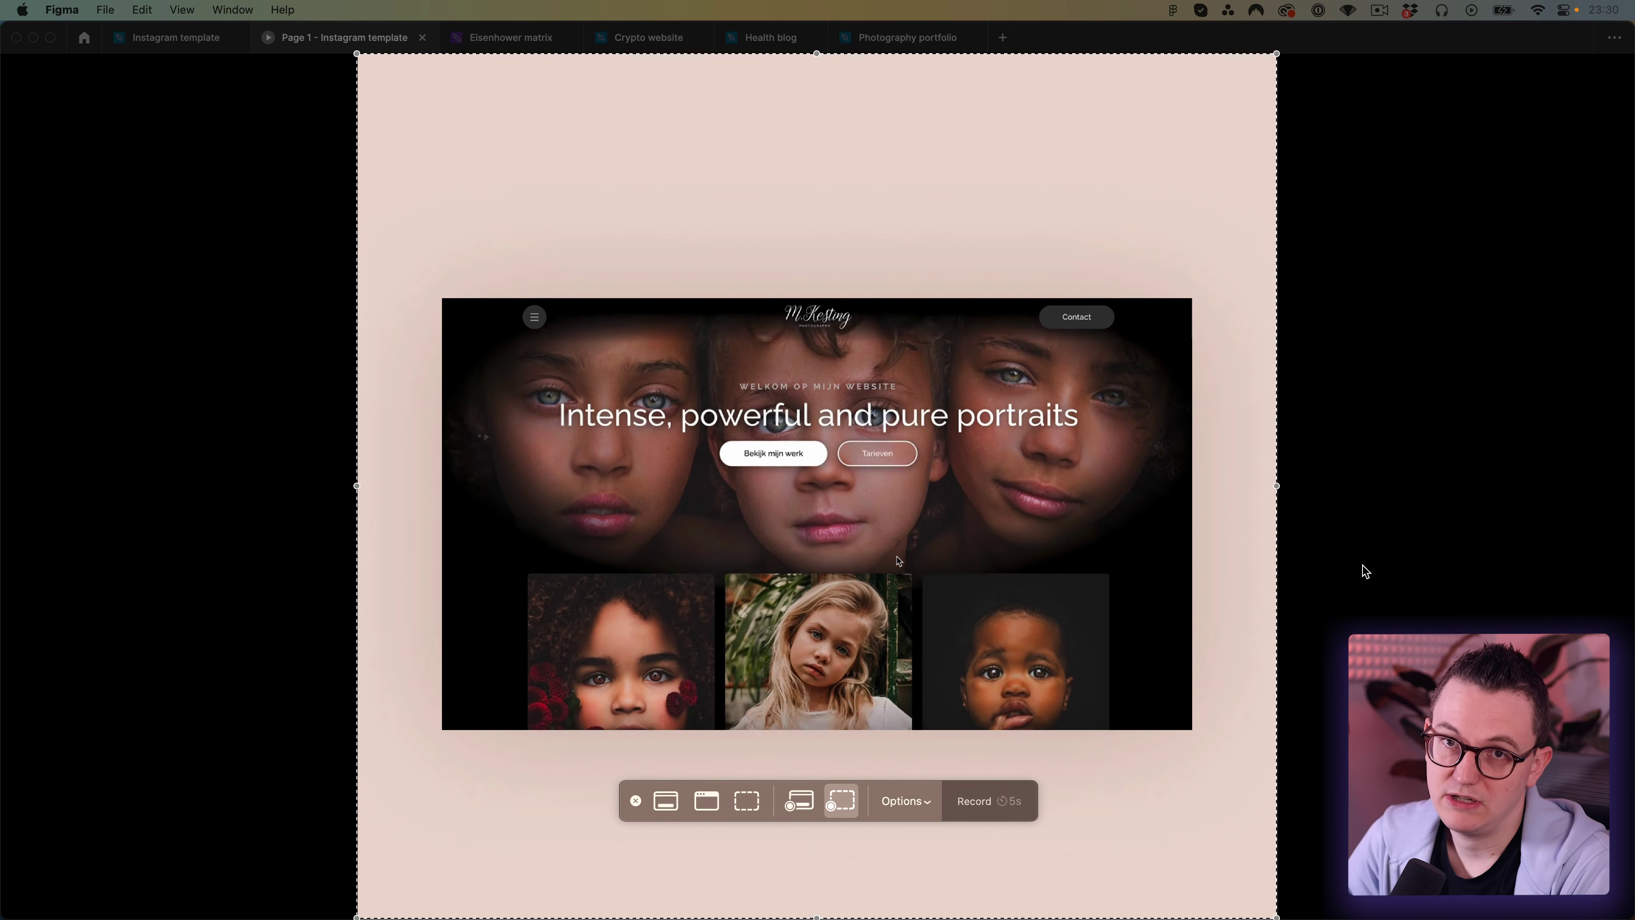
{"action": "key", "text": "Return"}
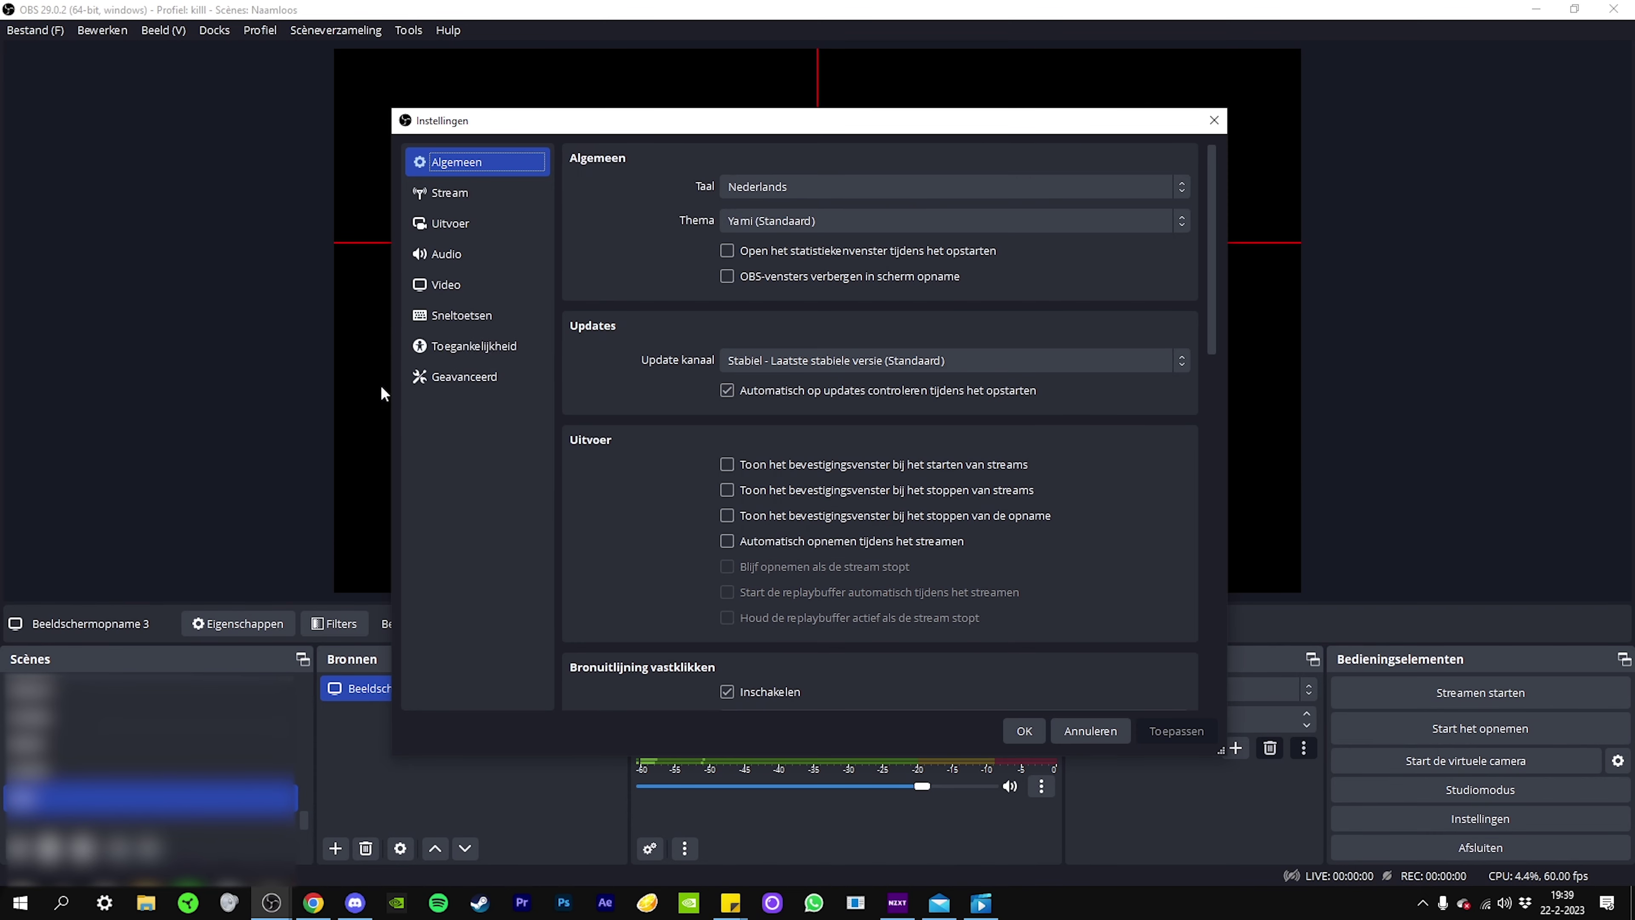
In OBS, set the encoder's Rate Control to VBR in the recording output settings.
{"action": "left_click", "coordinate": [457, 222]}
{"action": "left_click", "coordinate": [673, 194]}
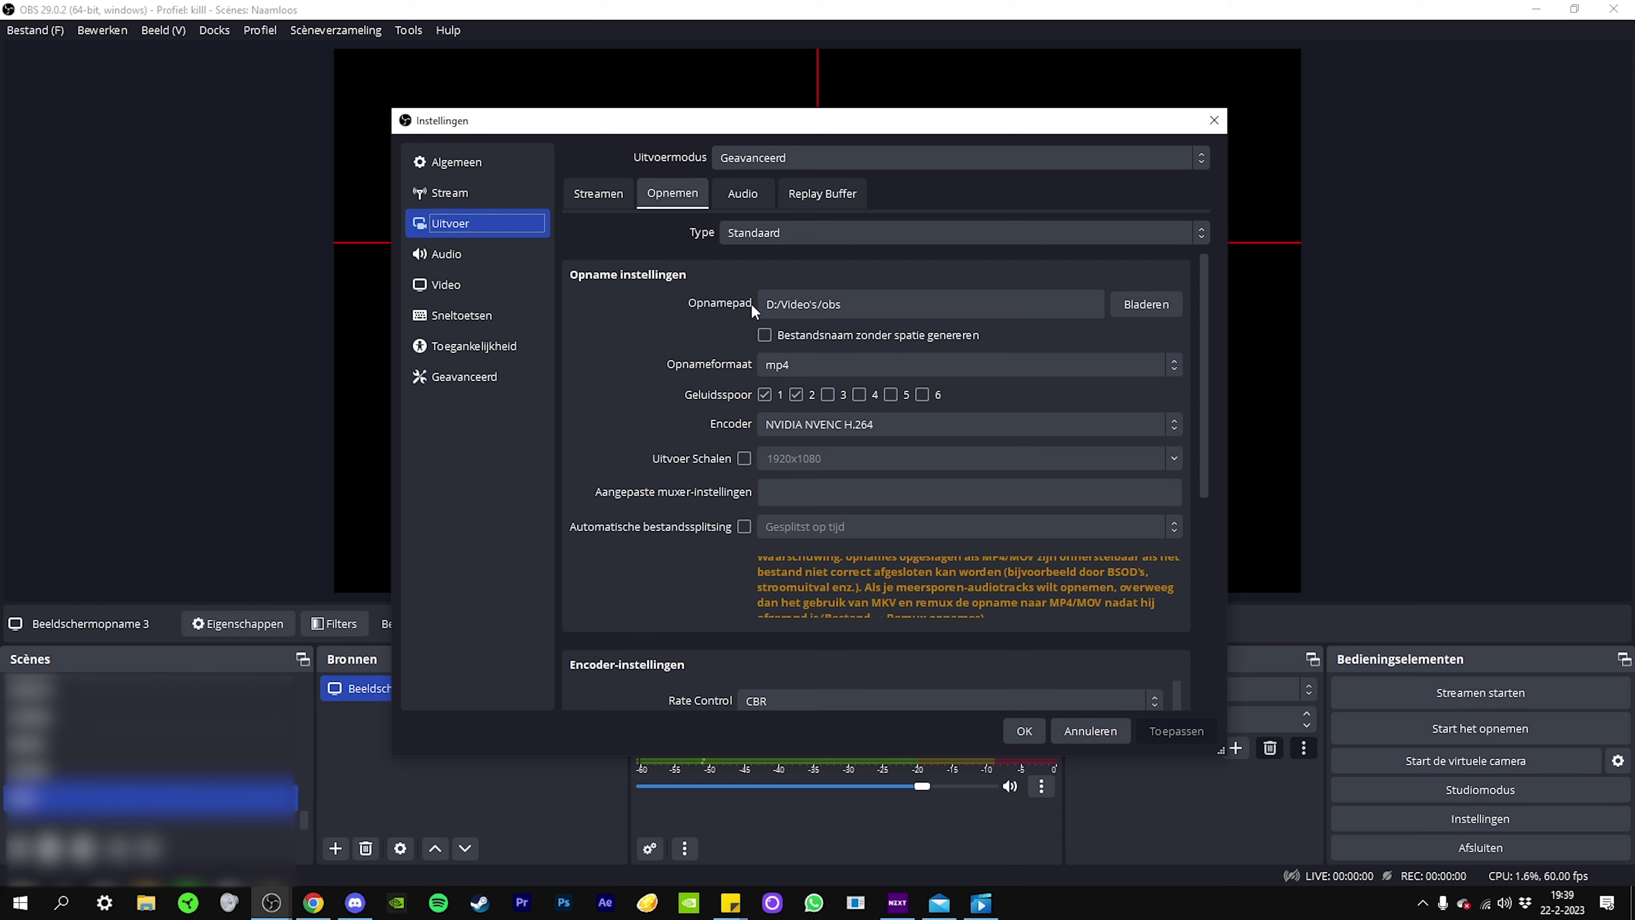
{"action": "scroll", "coordinate": [640, 302], "scroll_direction": "down", "scroll_amount": 5}
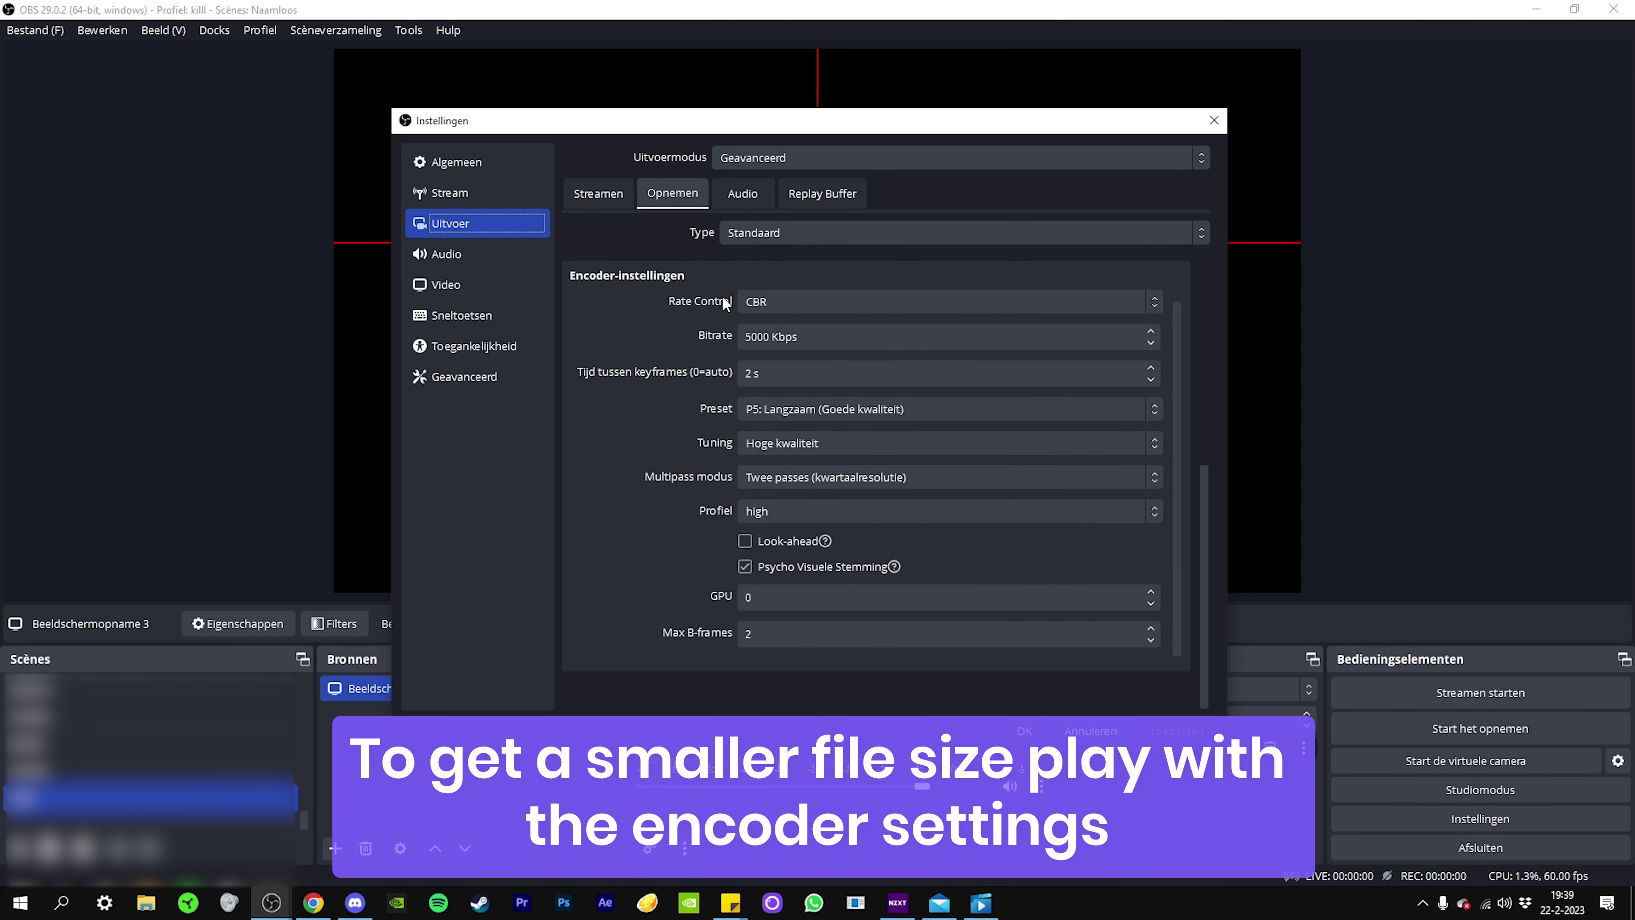
{"action": "left_click", "coordinate": [786, 304]}
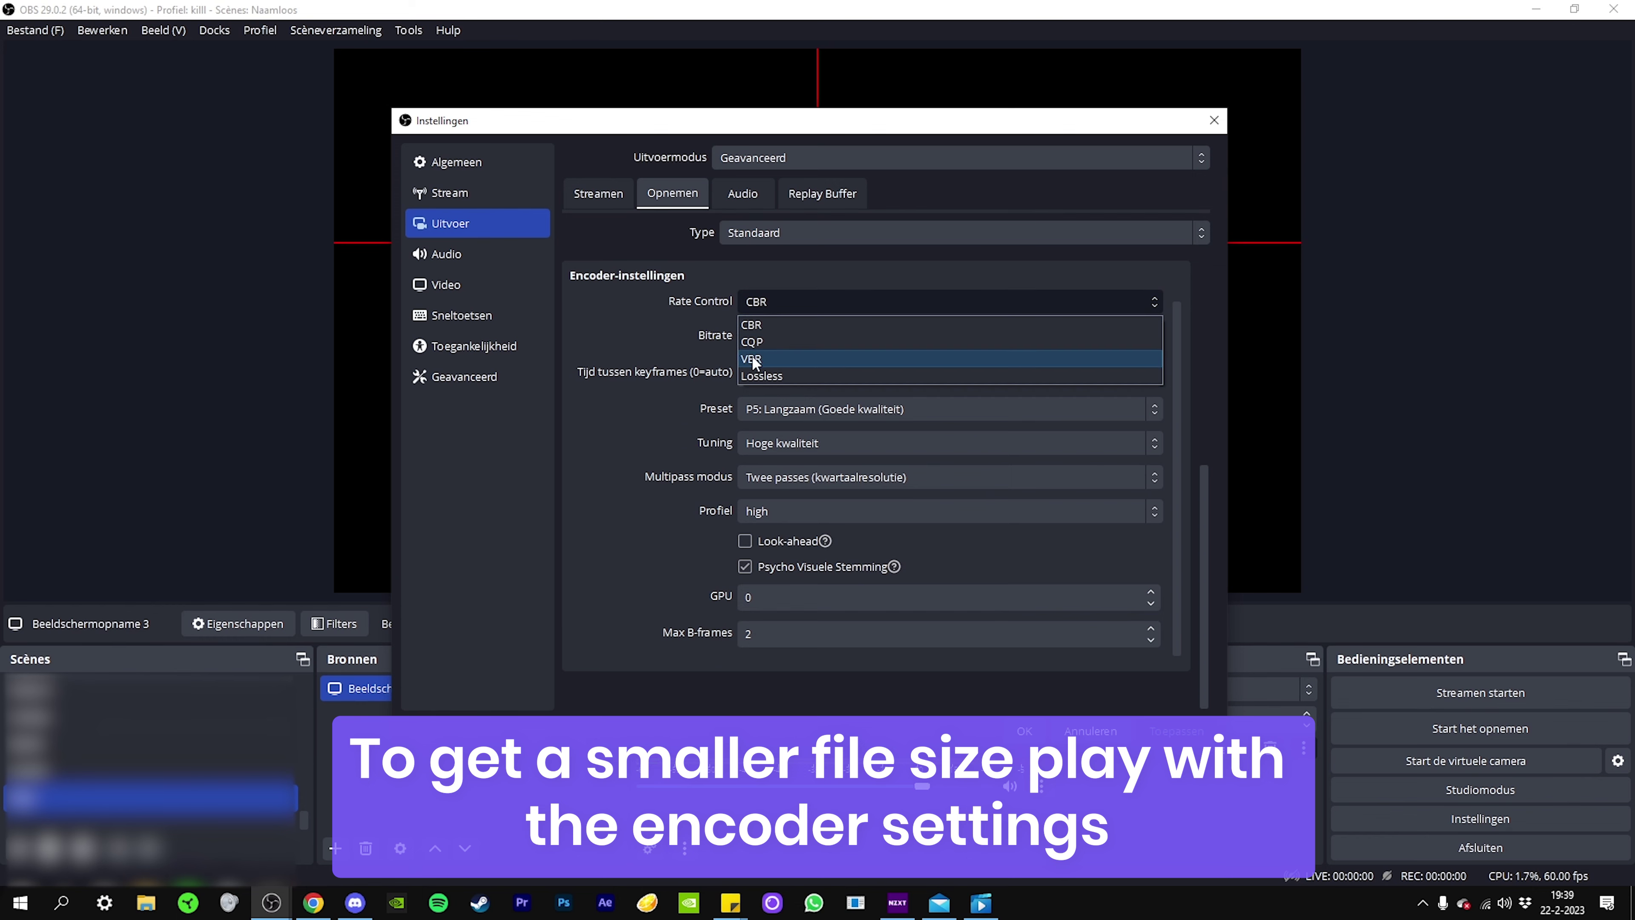
{"action": "left_click", "coordinate": [767, 357]}
{"action": "left_click", "coordinate": [781, 301]}
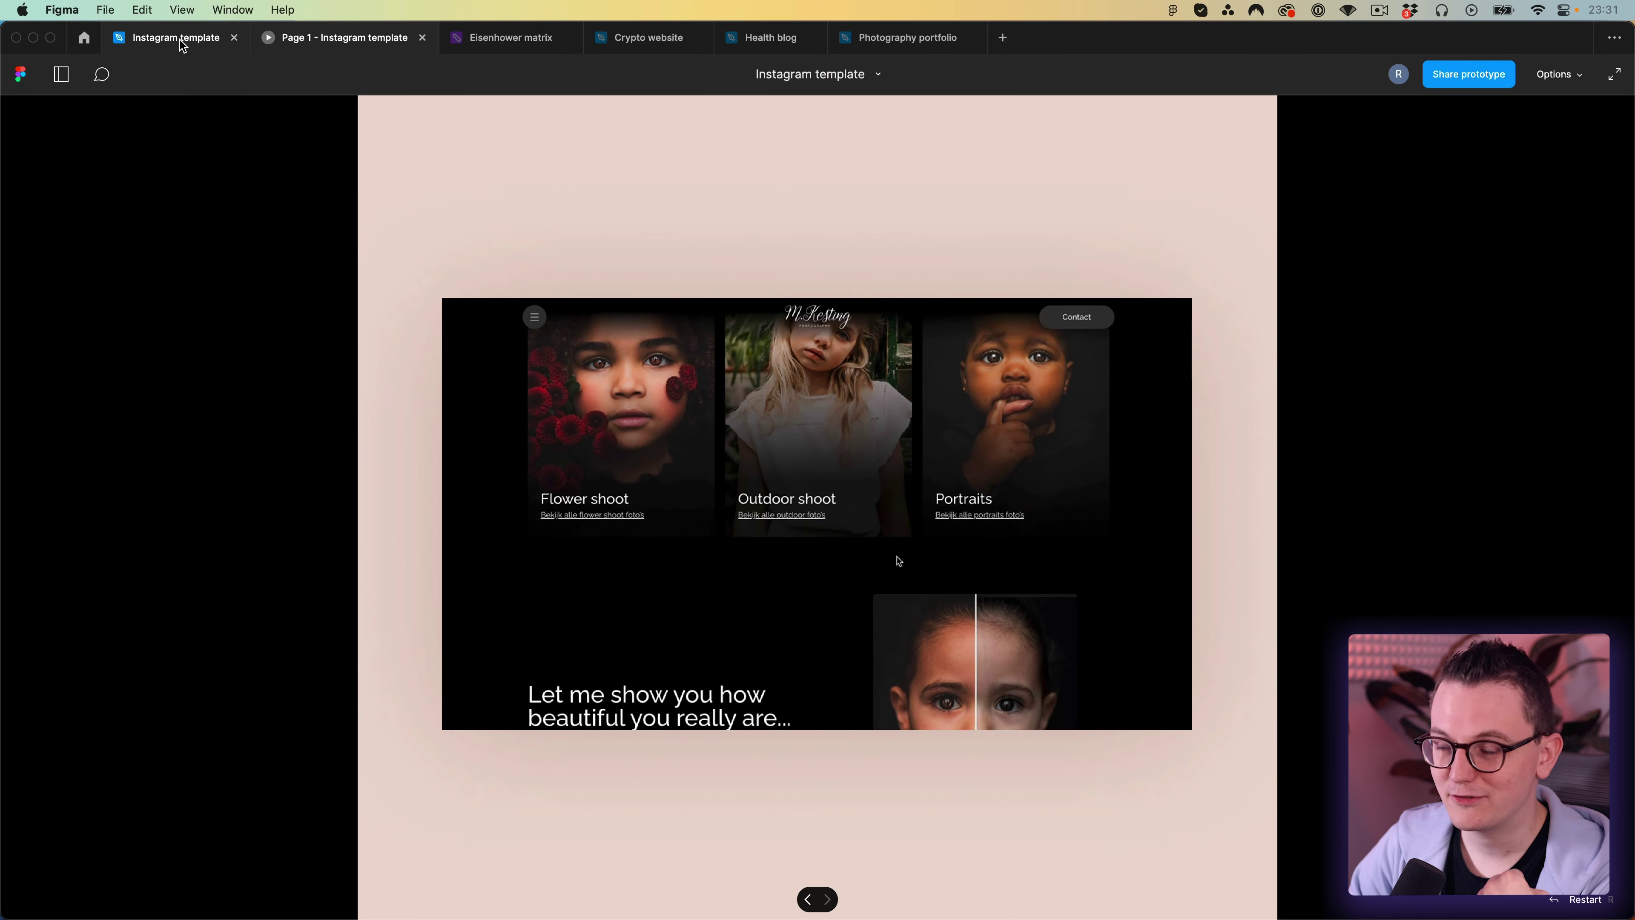
Back in Figma's Instagram template file, select the row of pink carousel frames and add a 1x PNG export setting.
{"action": "left_click", "coordinate": [180, 40]}
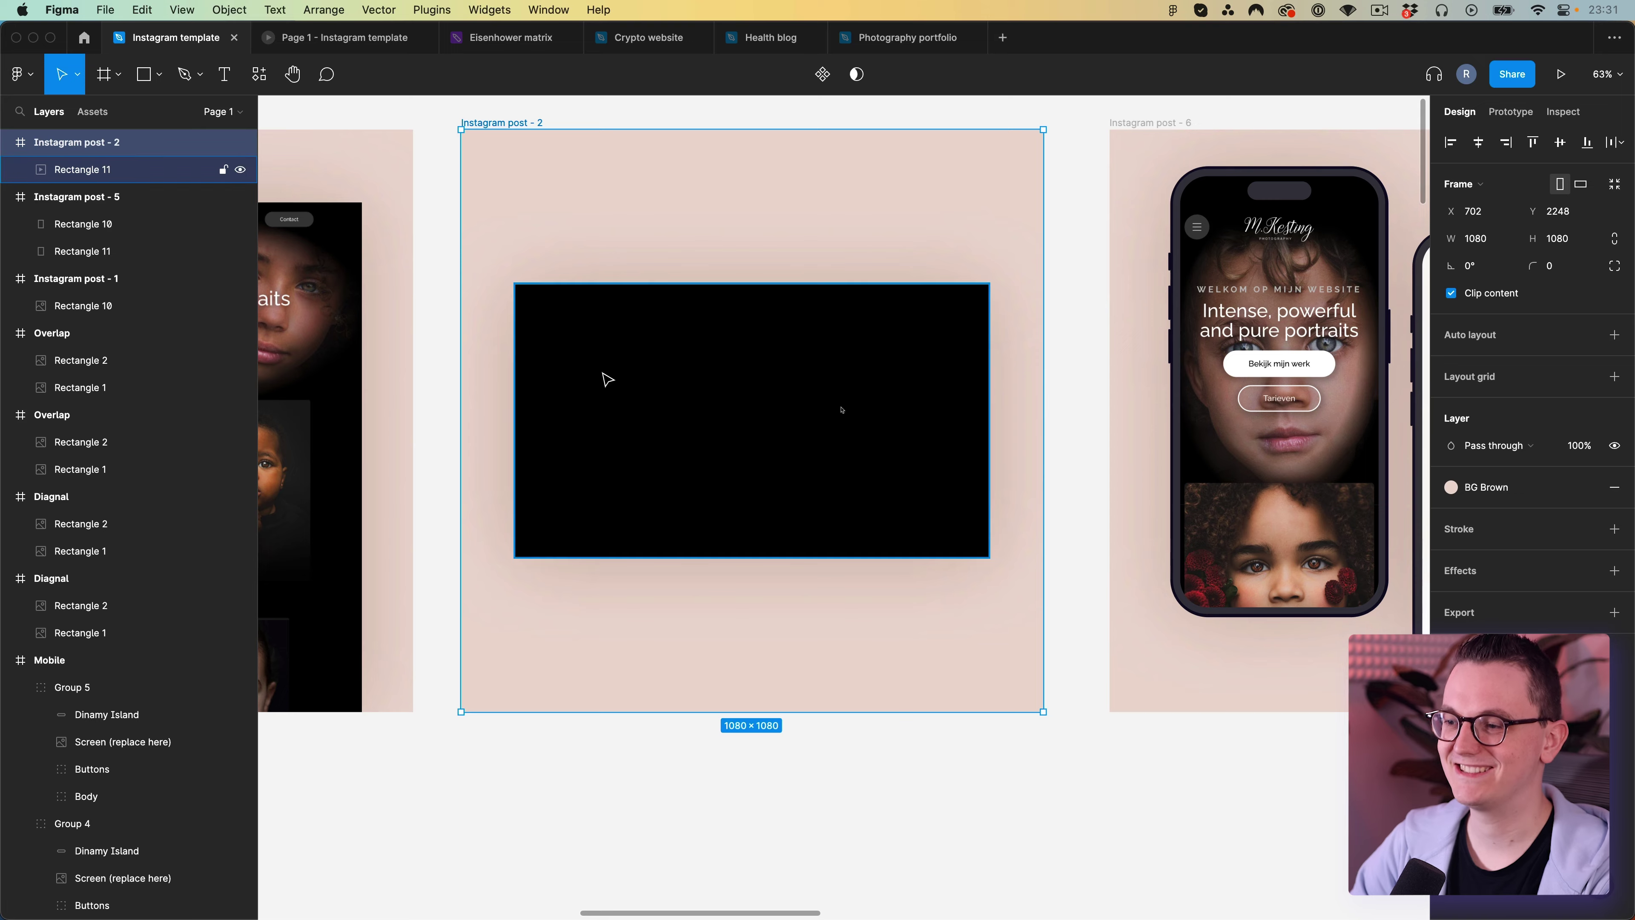
{"action": "scroll", "coordinate": [628, 412], "scroll_direction": "down", "scroll_amount": 5}
{"action": "scroll", "coordinate": [628, 412], "scroll_direction": "right", "scroll_amount": 5}
{"action": "left_click", "coordinate": [628, 412]}
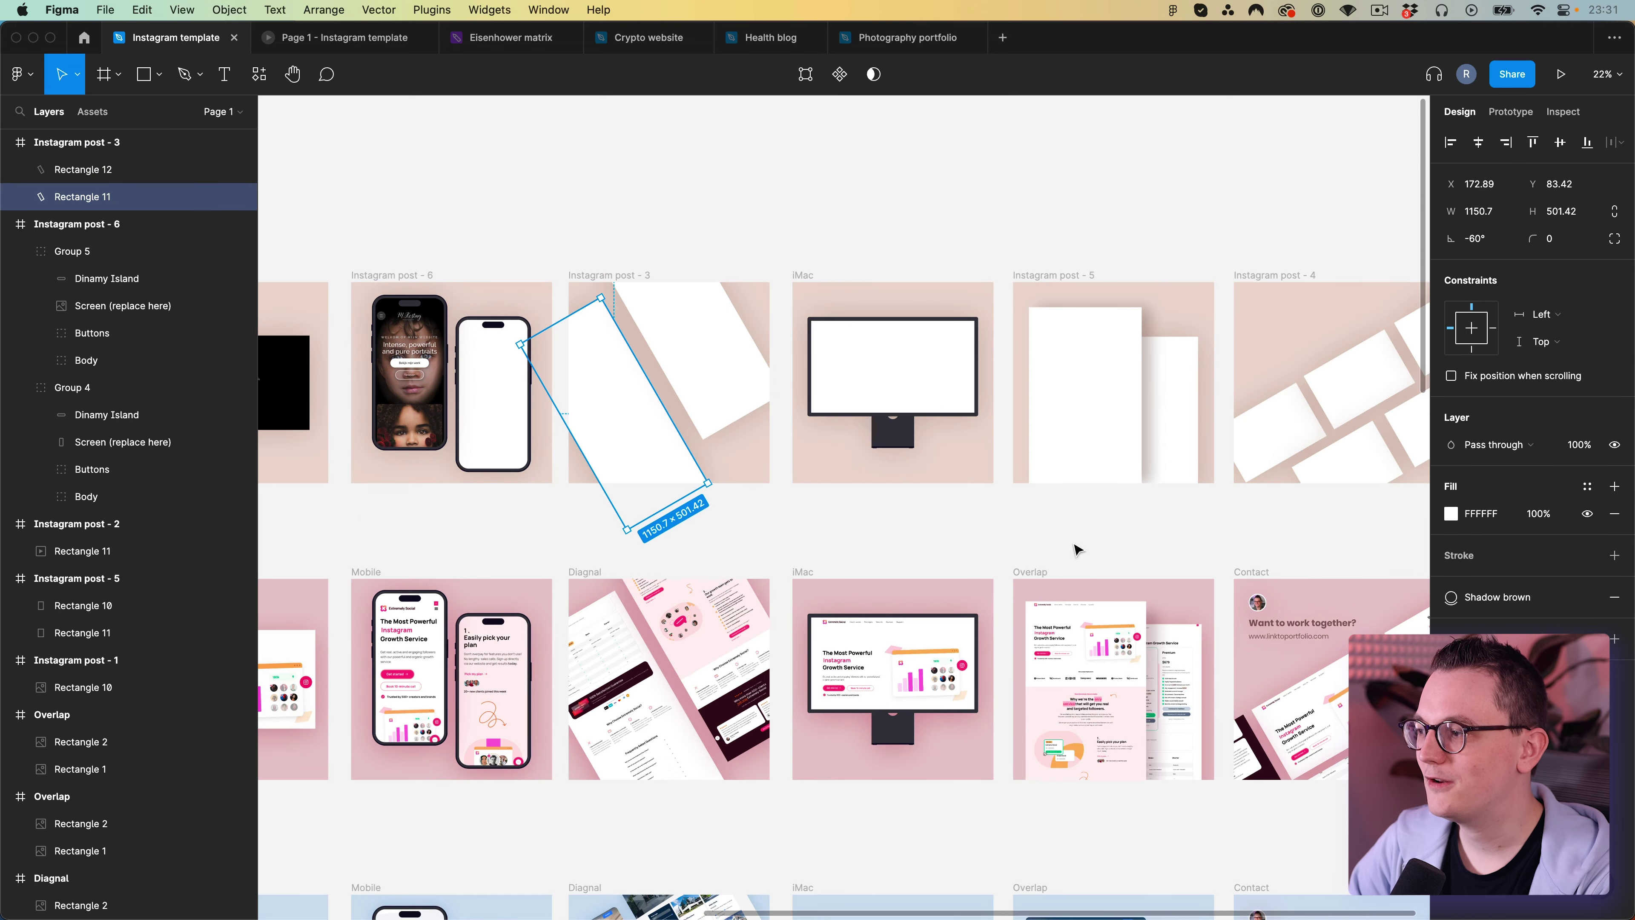
{"action": "left_click", "coordinate": [1127, 531]}
{"action": "scroll", "coordinate": [992, 475], "scroll_direction": "down", "scroll_amount": 3}
{"action": "left_click_drag", "start_coordinate": [380, 365], "coordinate": [322, 356]}
{"action": "scroll", "coordinate": [322, 356], "scroll_direction": "down", "scroll_amount": 1}
{"action": "left_click_drag", "start_coordinate": [281, 279], "coordinate": [1281, 474]}
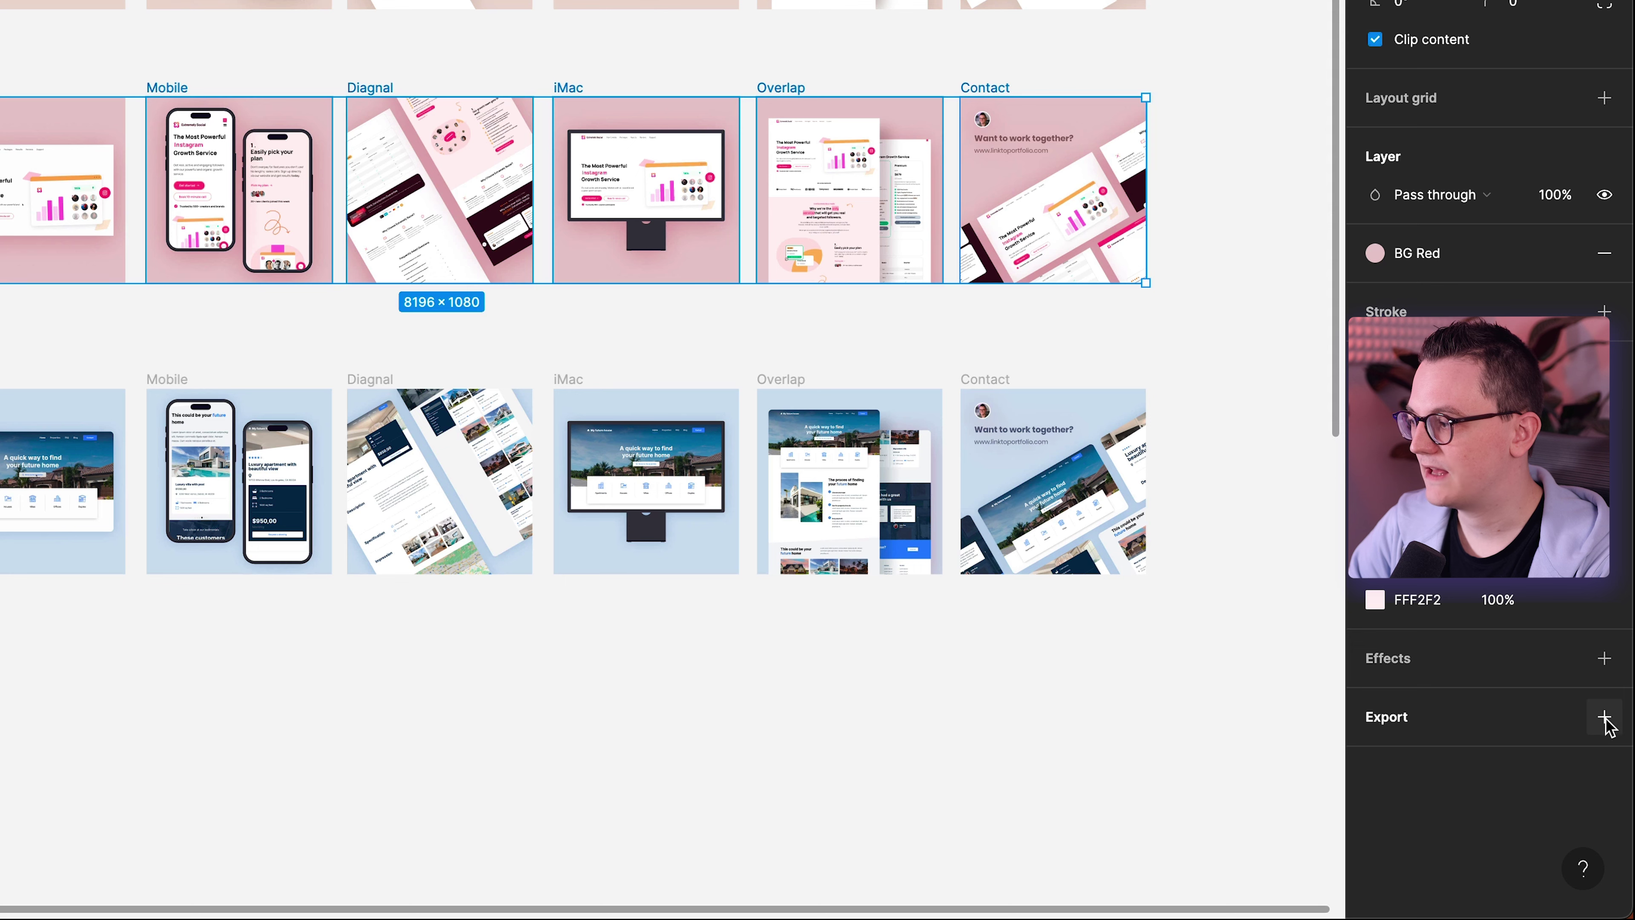
{"action": "left_click", "coordinate": [1606, 718]}
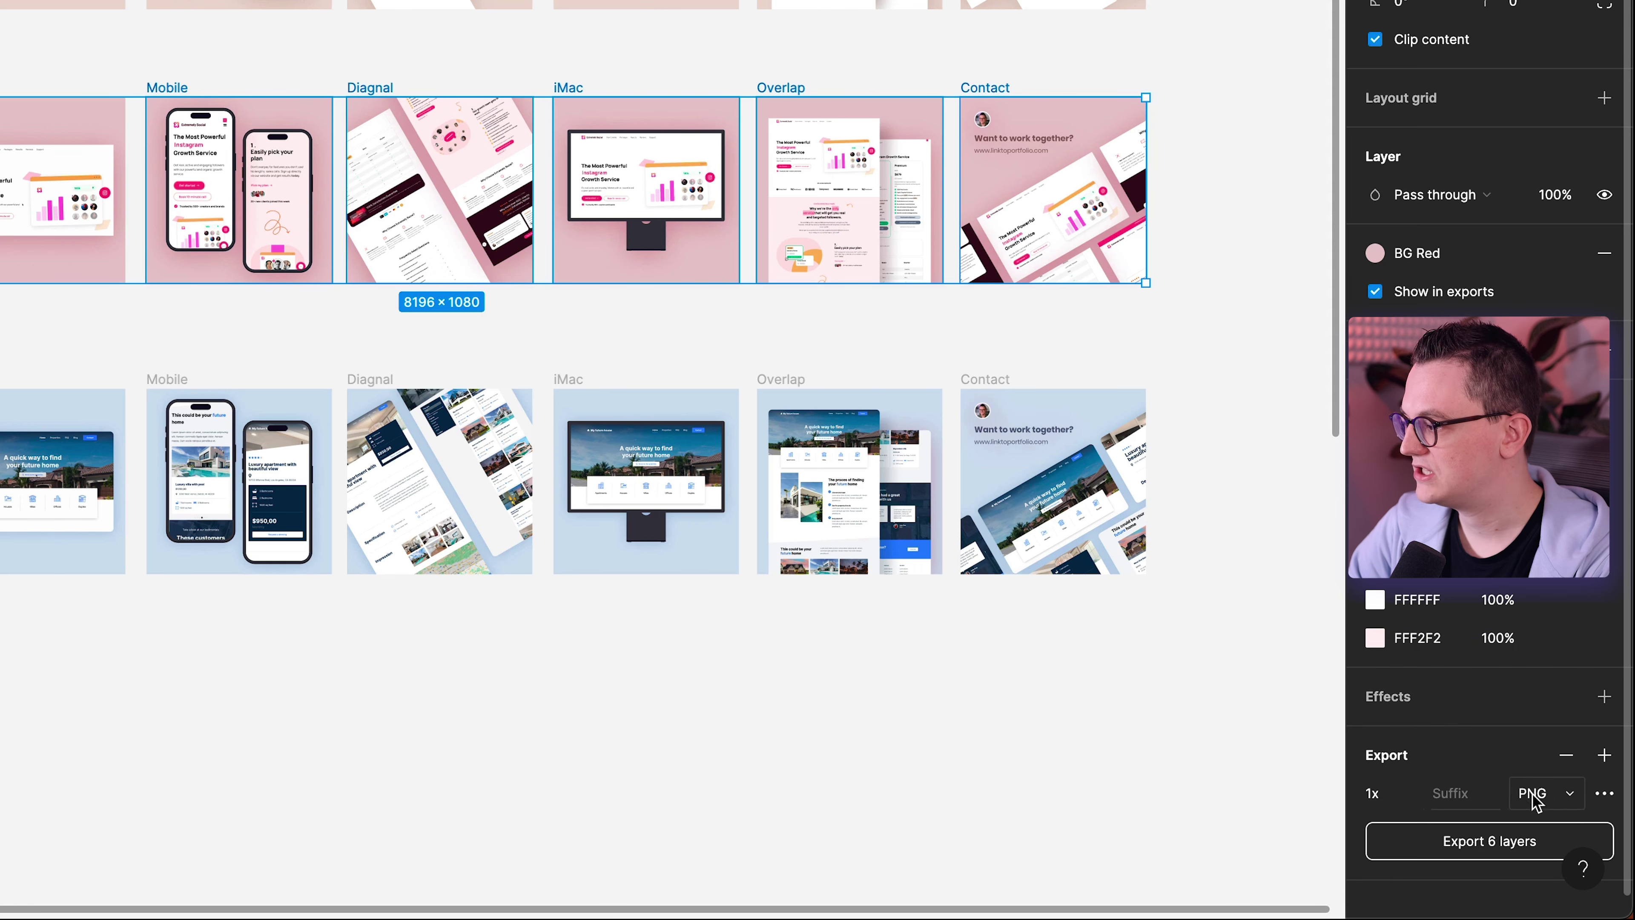
Export the six selected pink frames as PNGs to the Export IG folder and preview the exported images in Finder.
{"action": "left_click", "coordinate": [1491, 849]}
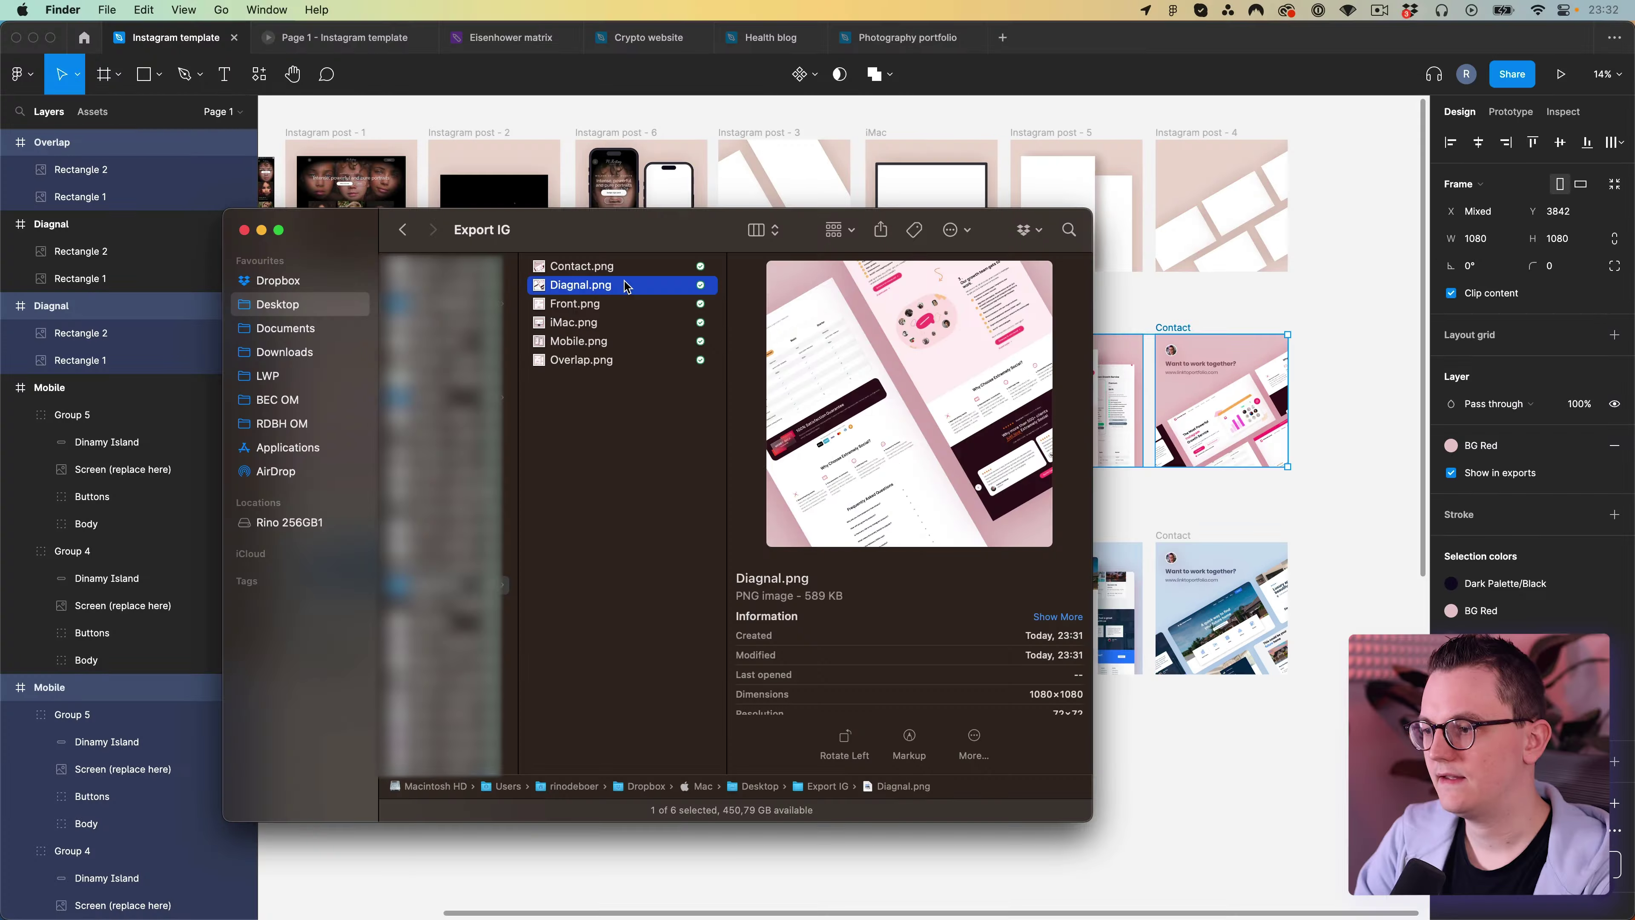
{"action": "key", "text": "Down"}
{"action": "key", "text": "Down"}
{"action": "key", "text": "Down"}
{"action": "key", "text": "Down"}
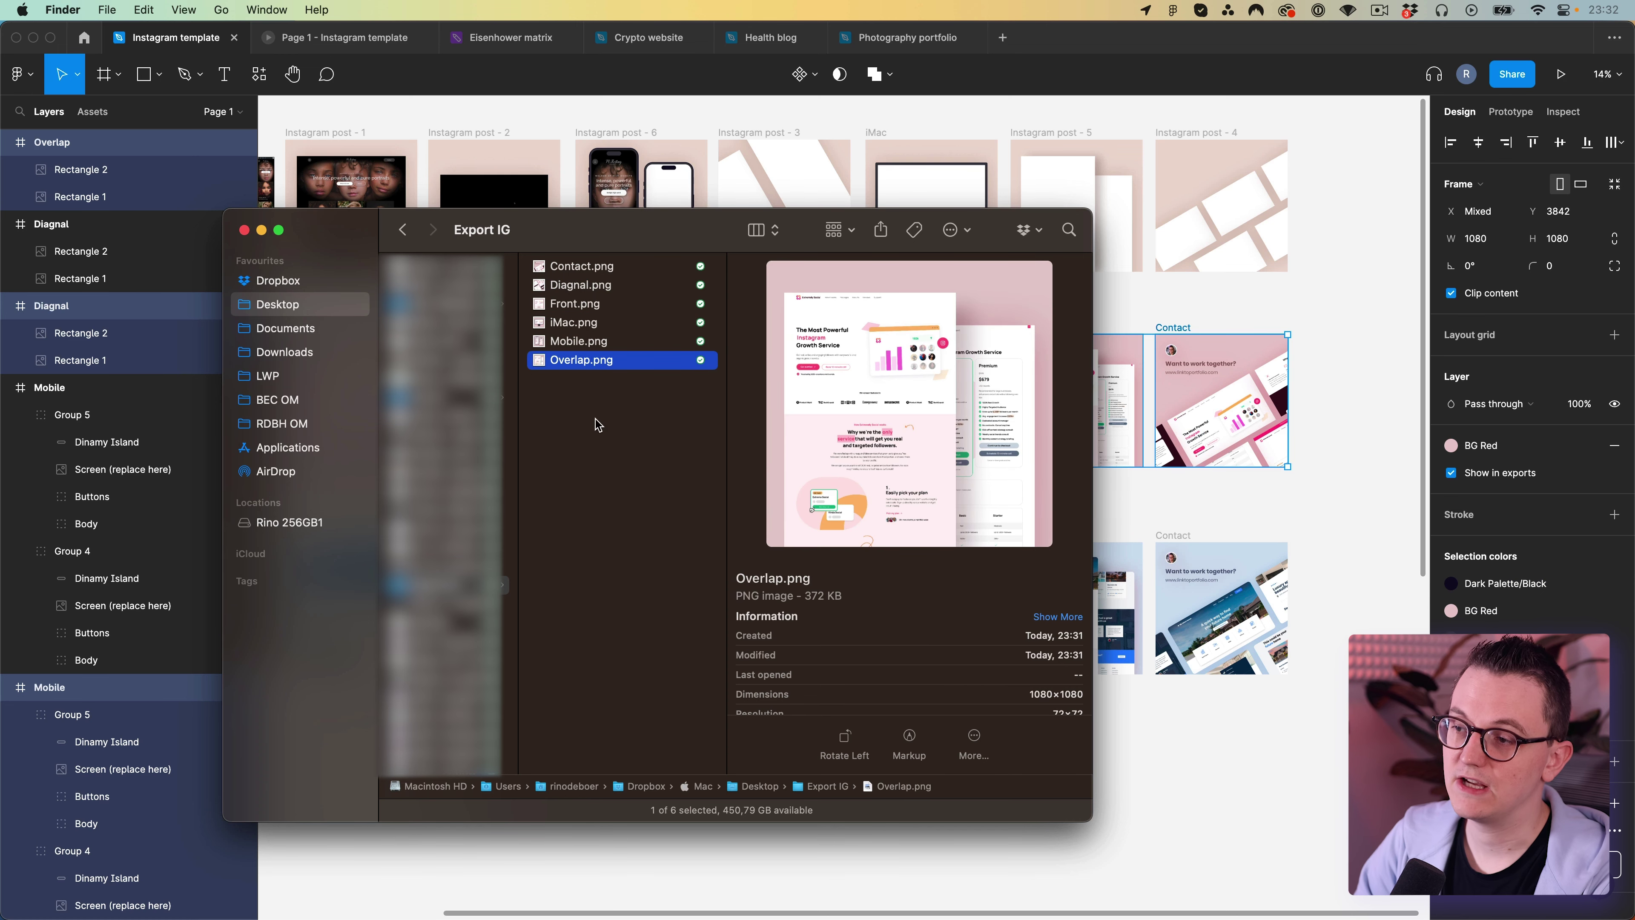
{"action": "key", "text": "super+Tab"}
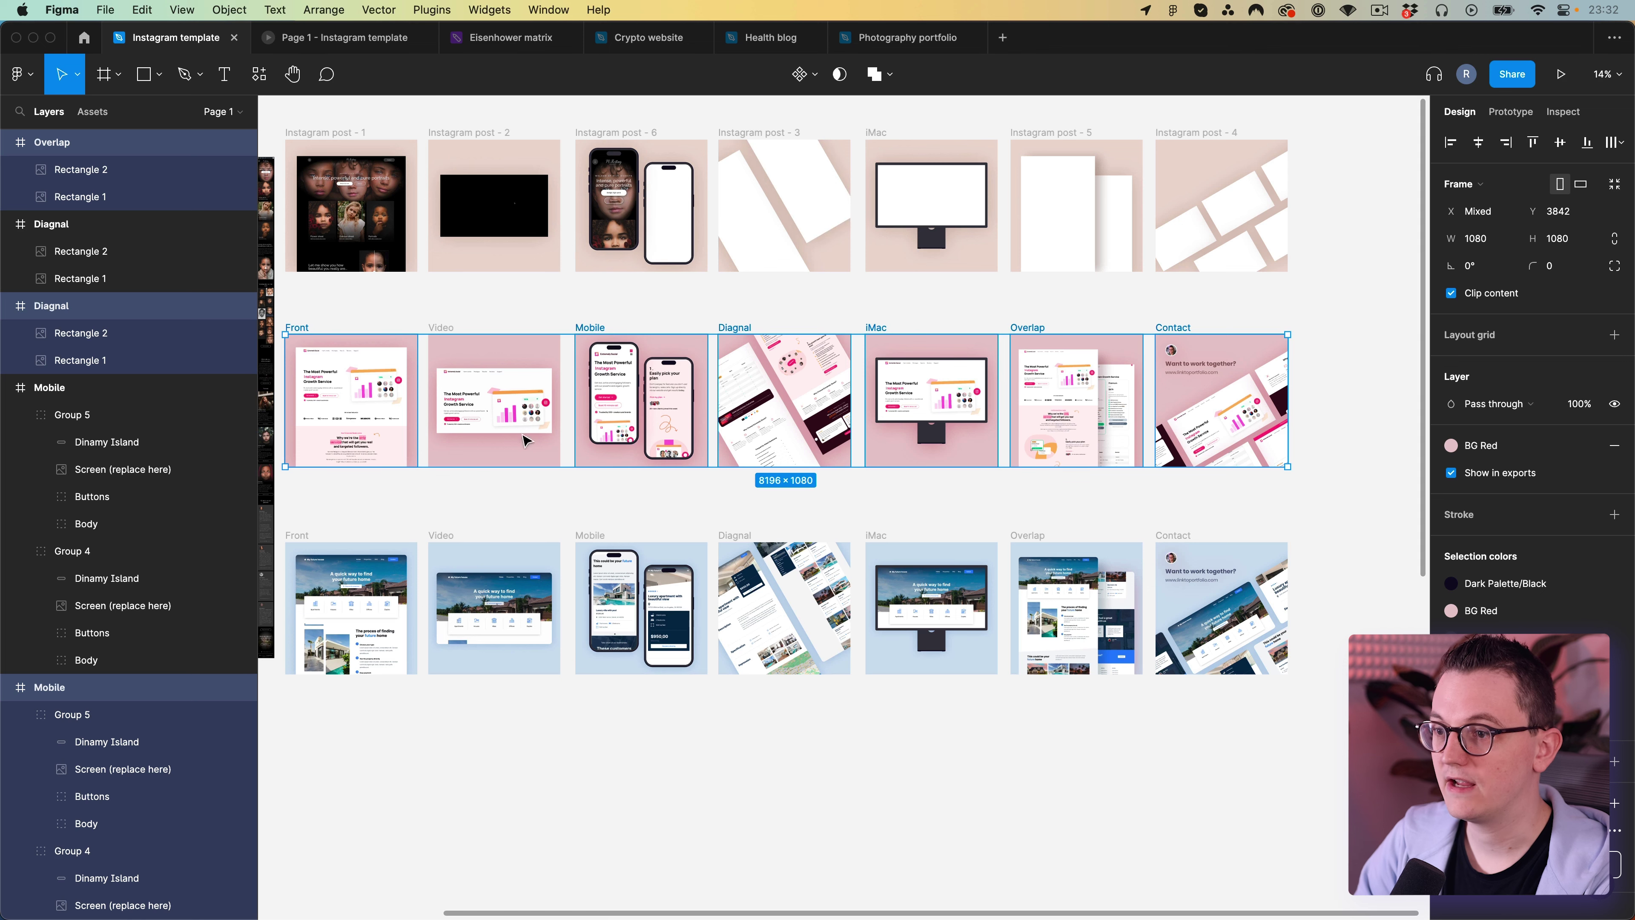
In Finder, prefix the slide files in the Export IG folder with 1 to 7 in carousel order, starting with 1 Front.png.
{"action": "key", "text": "super+Tab"}
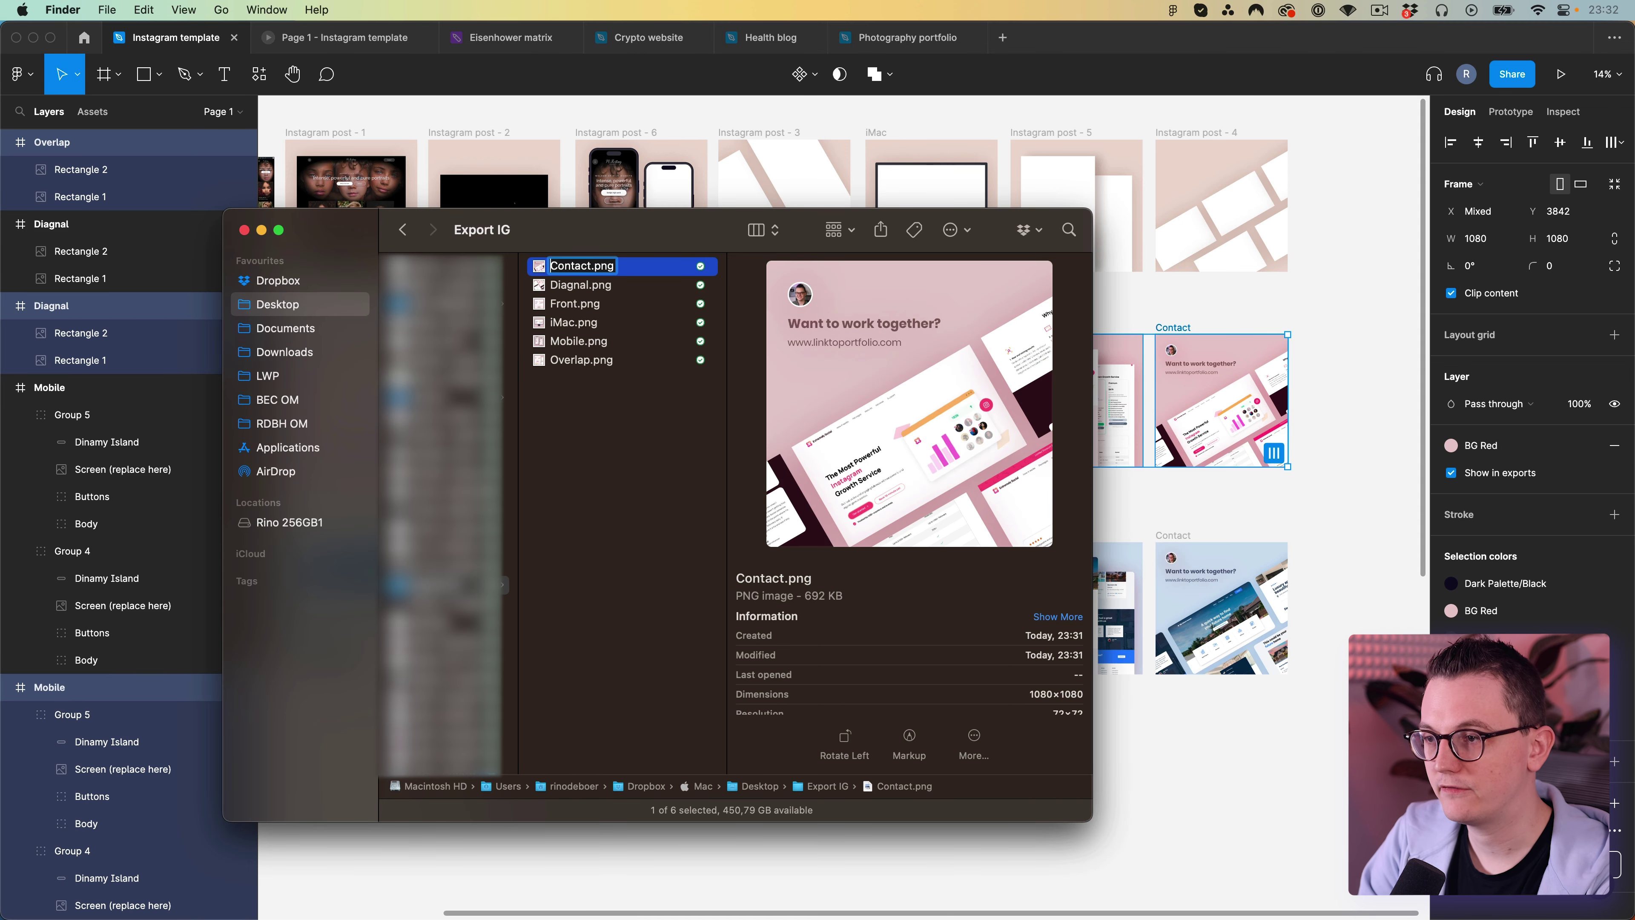
{"action": "key", "text": "Down"}
{"action": "key", "text": "Down"}
{"action": "key", "text": "Return"}
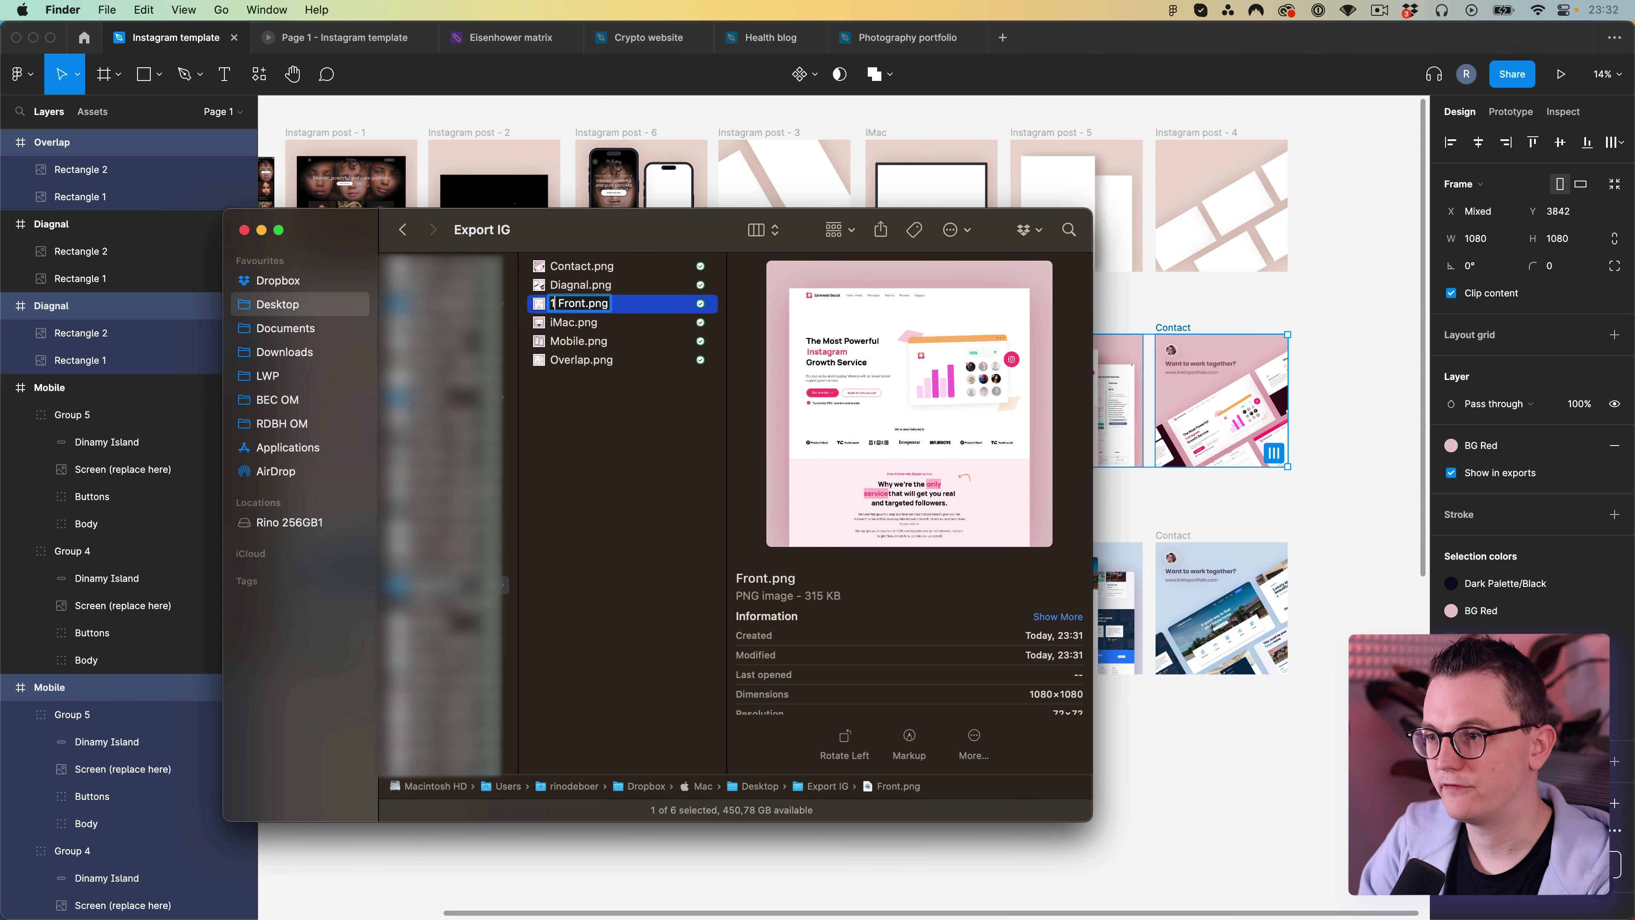
{"action": "type", "text": "1"}
{"action": "key", "text": "Return"}
{"action": "key", "text": "Down"}
{"action": "key", "text": "Return"}
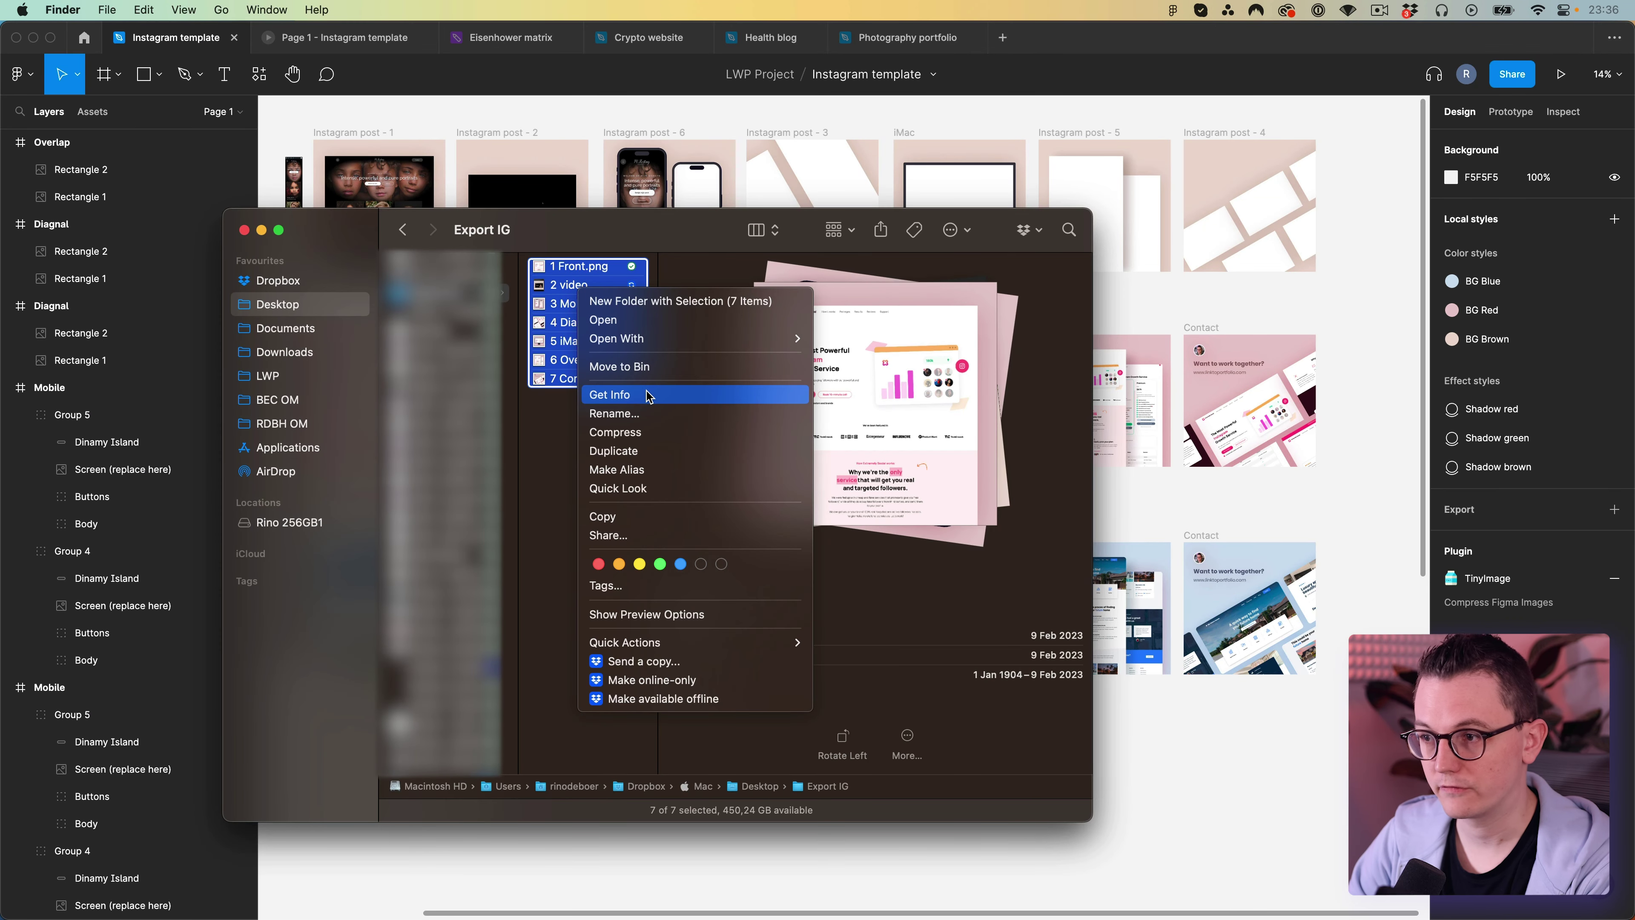
{"action": "left_click", "coordinate": [651, 396]}
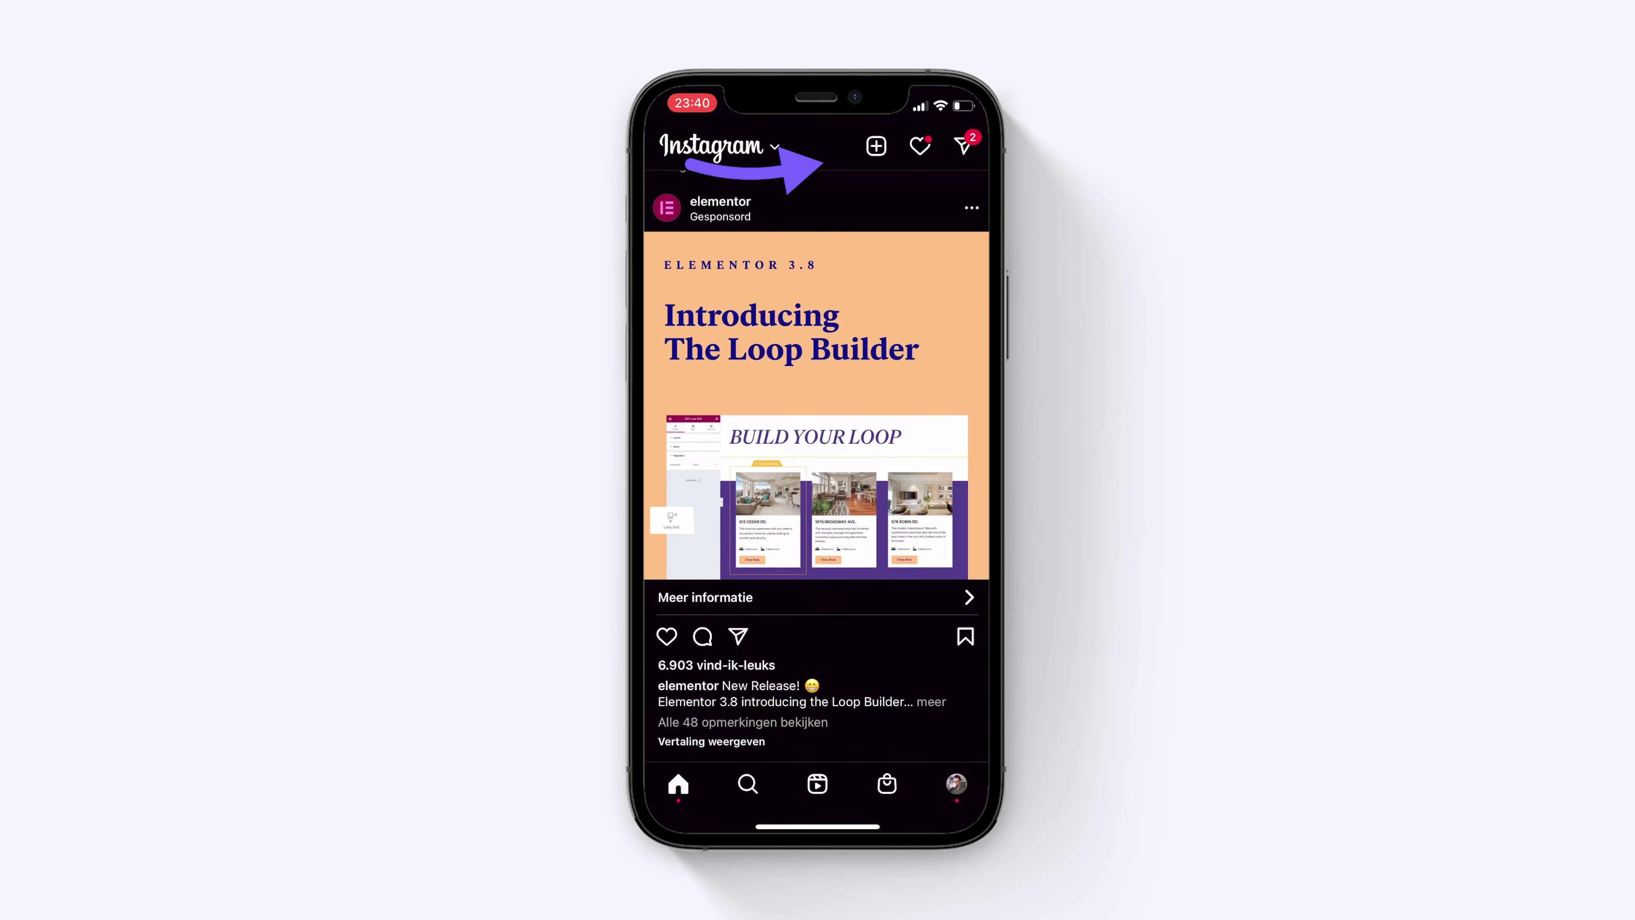
In the Instagram app on the phone, start a new post with the Front slide and enable selecting multiple items.
{"action": "left_click", "coordinate": [876, 146]}
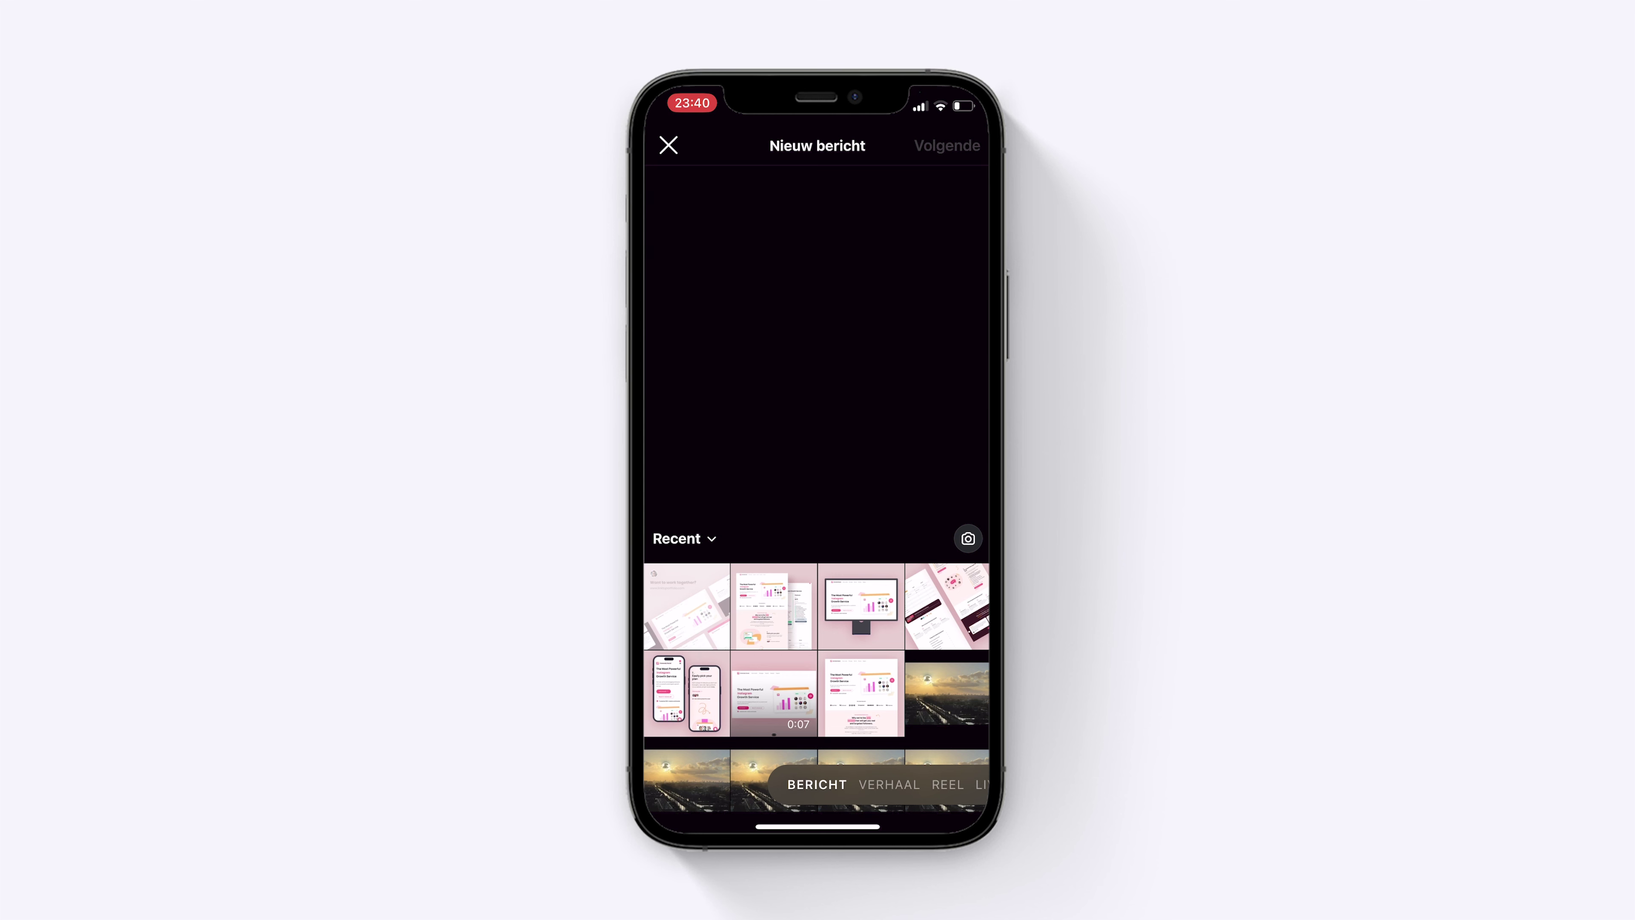
{"action": "left_click", "coordinate": [861, 693]}
{"action": "left_click", "coordinate": [931, 538]}
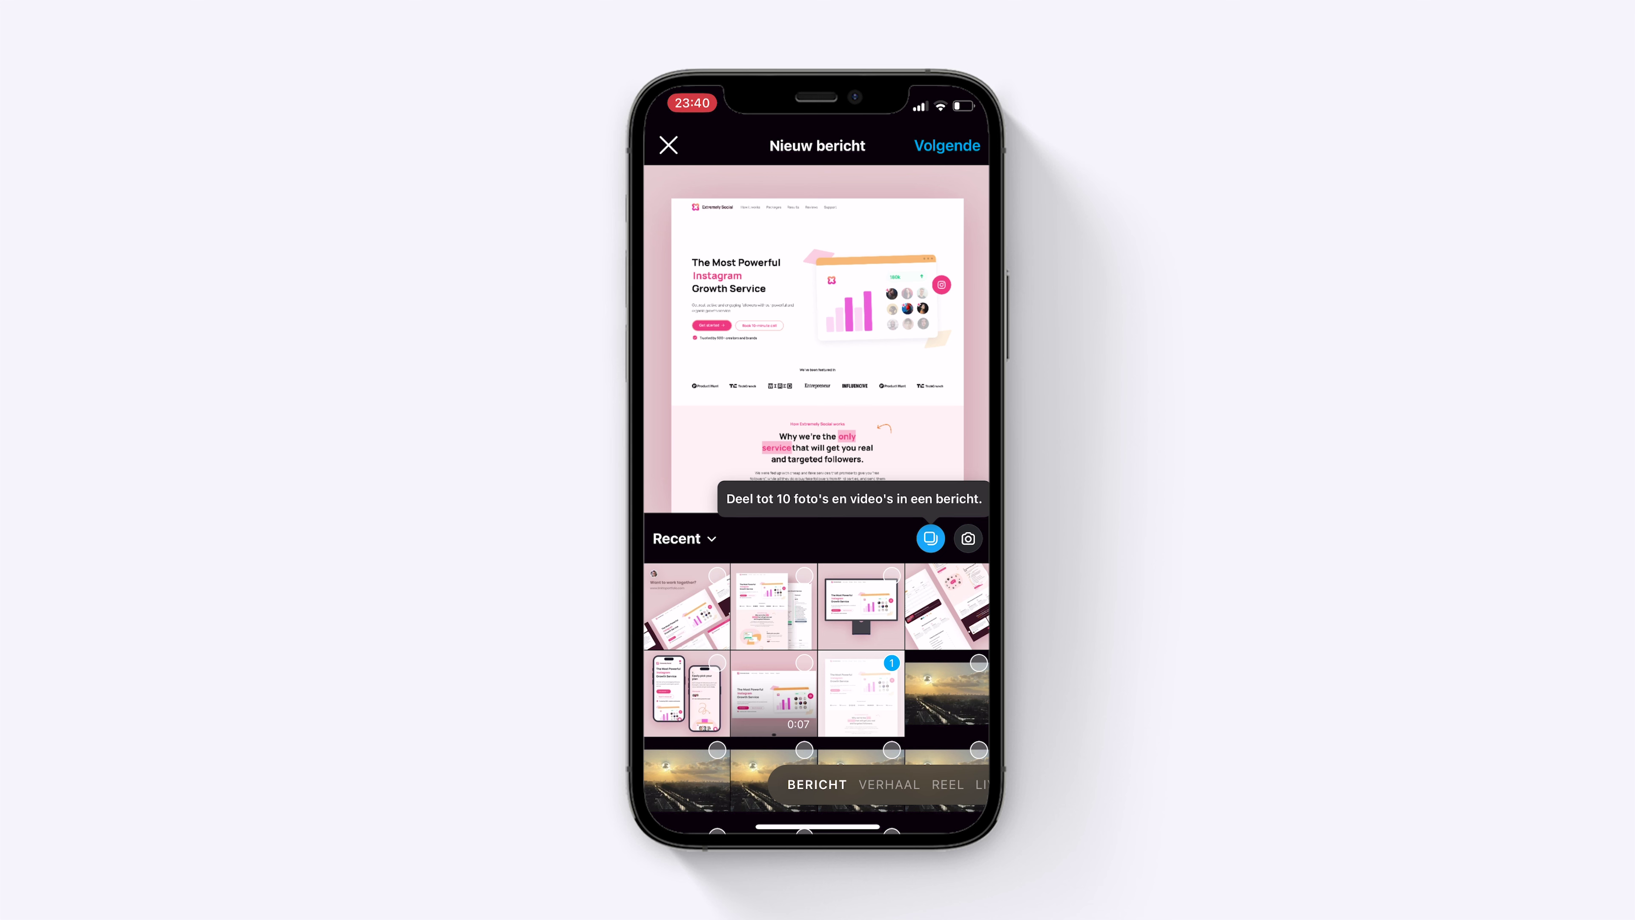
Add the video, Mobile, Diagnal, iMac, Overlap and Contact slides to the post in that order and continue to the filters.
{"action": "left_click", "coordinate": [773, 693]}
{"action": "left_click", "coordinate": [687, 693]}
{"action": "left_click", "coordinate": [947, 606]}
{"action": "left_click", "coordinate": [861, 605]}
{"action": "left_click", "coordinate": [773, 605]}
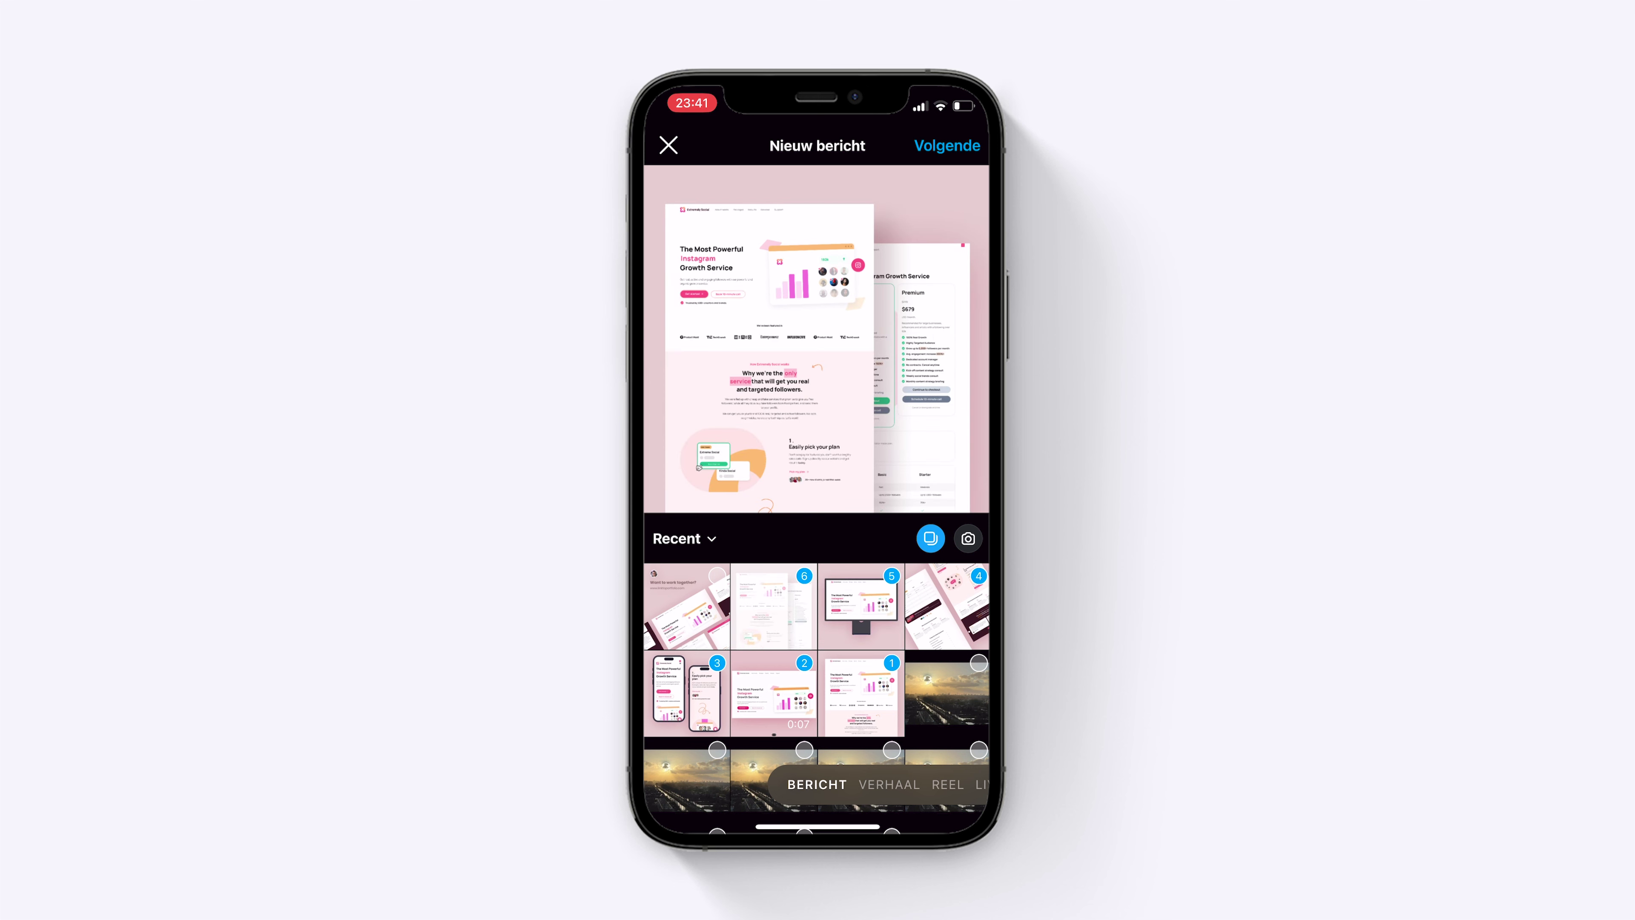
{"action": "left_click", "coordinate": [686, 606]}
{"action": "left_click", "coordinate": [948, 145]}
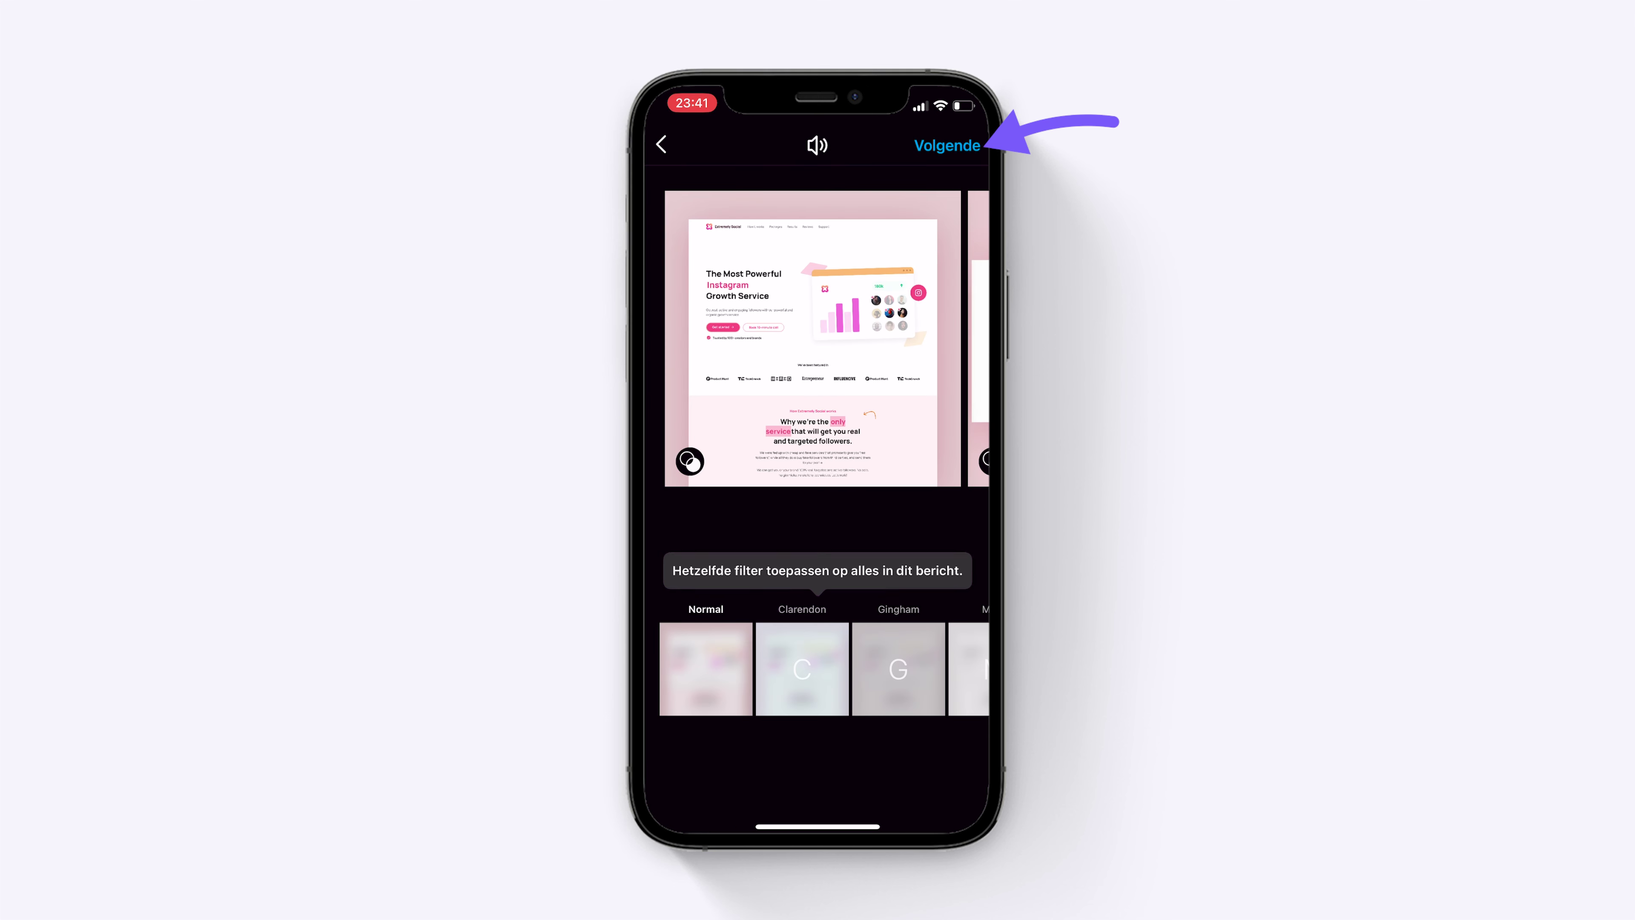
Review the carousel slides in sequence, including a full preview of the scrolling video on the second slide.
{"action": "scroll", "coordinate": [816, 338], "scroll_direction": "right", "scroll_amount": 5}
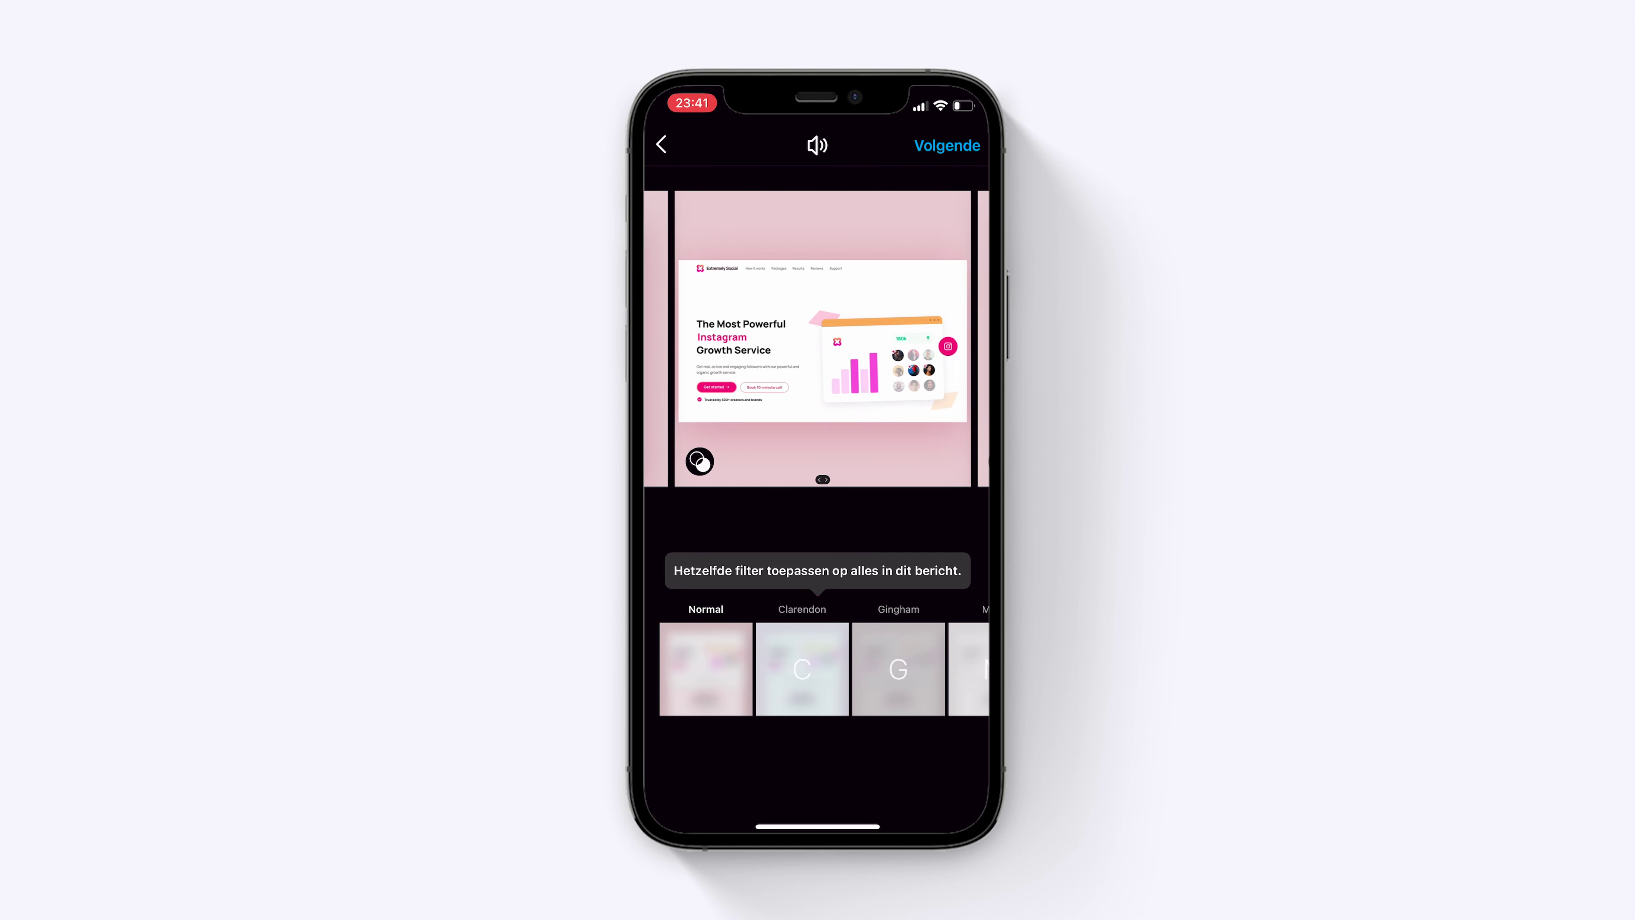
{"action": "left_click", "coordinate": [817, 338]}
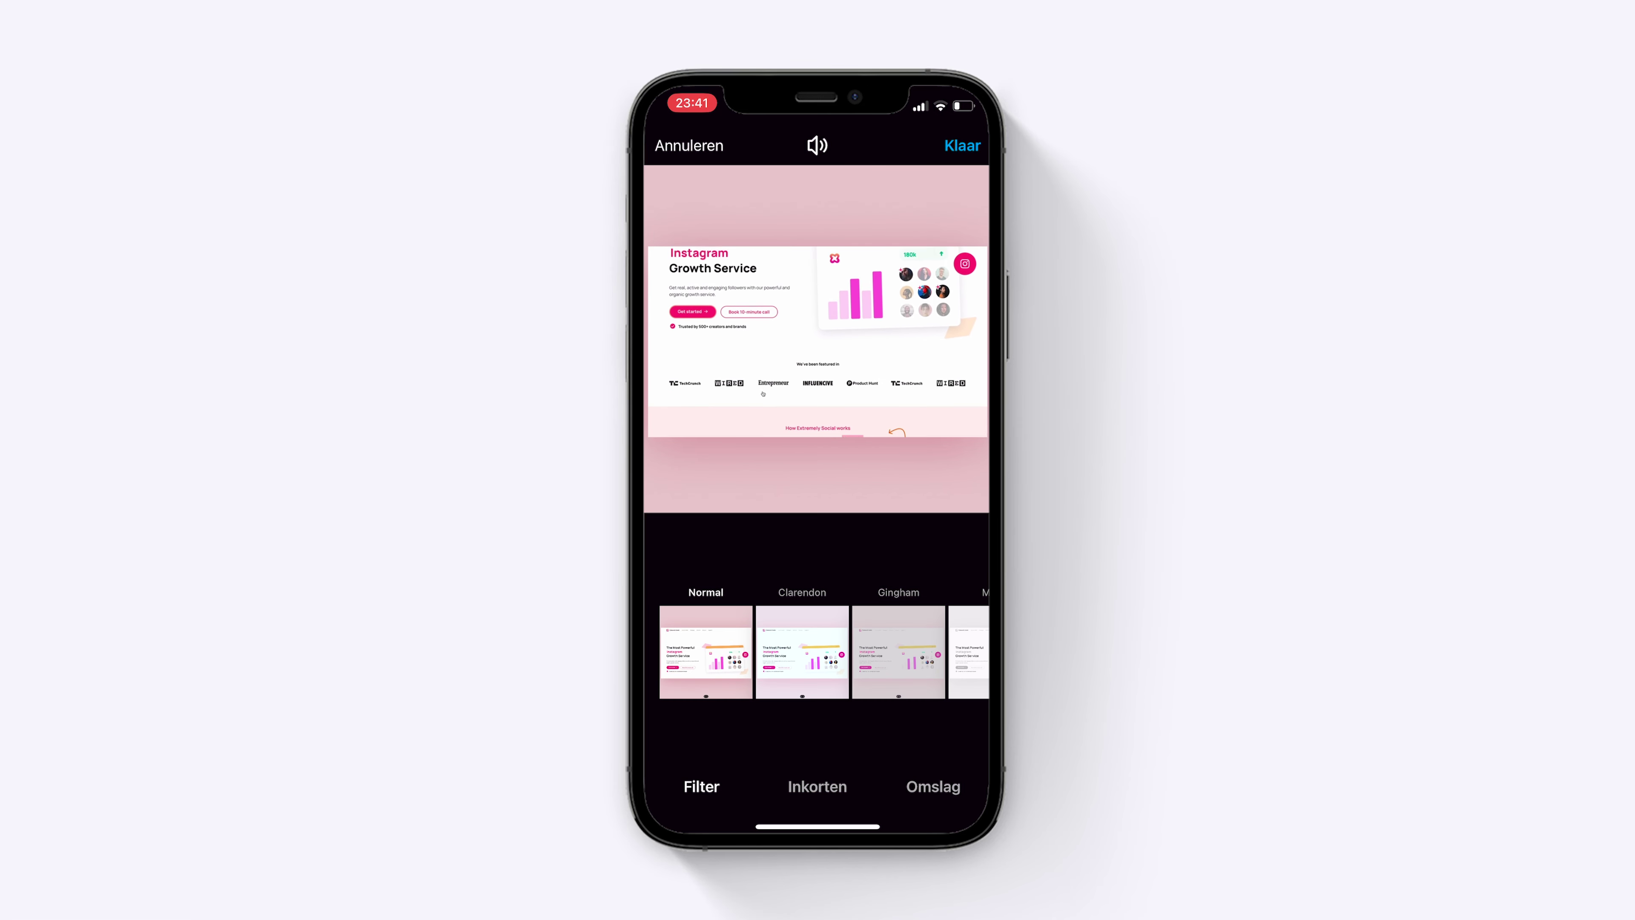
{"action": "left_click", "coordinate": [689, 145]}
{"action": "scroll", "coordinate": [816, 339], "scroll_direction": "right", "scroll_amount": 5}
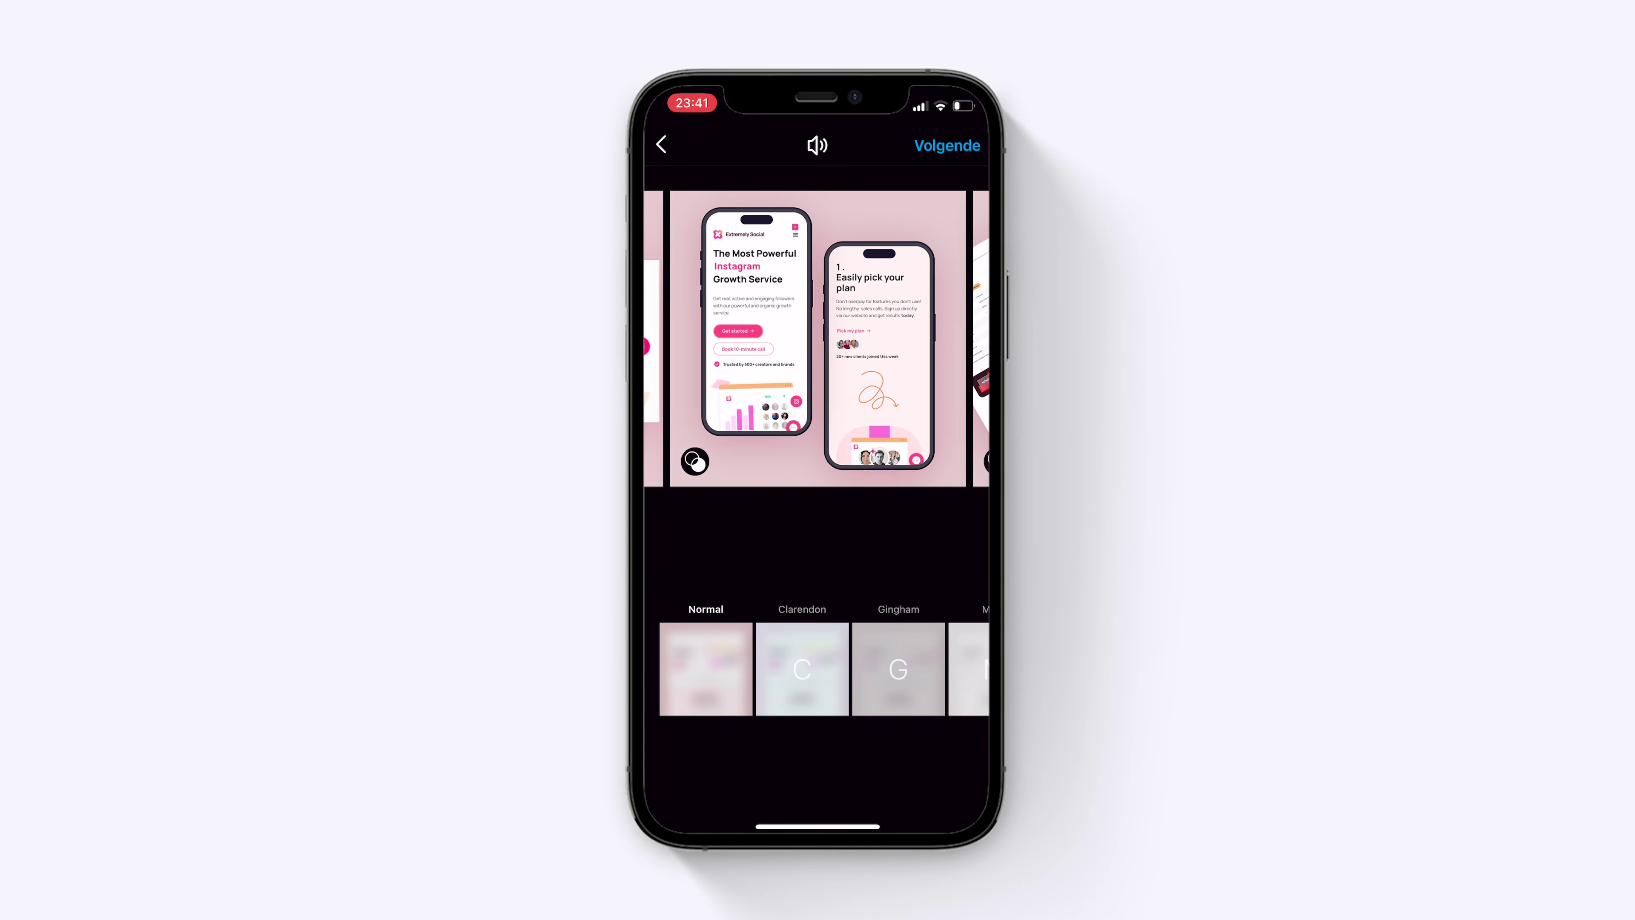
{"action": "scroll", "coordinate": [817, 338], "scroll_direction": "right", "scroll_amount": 5}
{"action": "scroll", "coordinate": [816, 338], "scroll_direction": "right", "scroll_amount": 5}
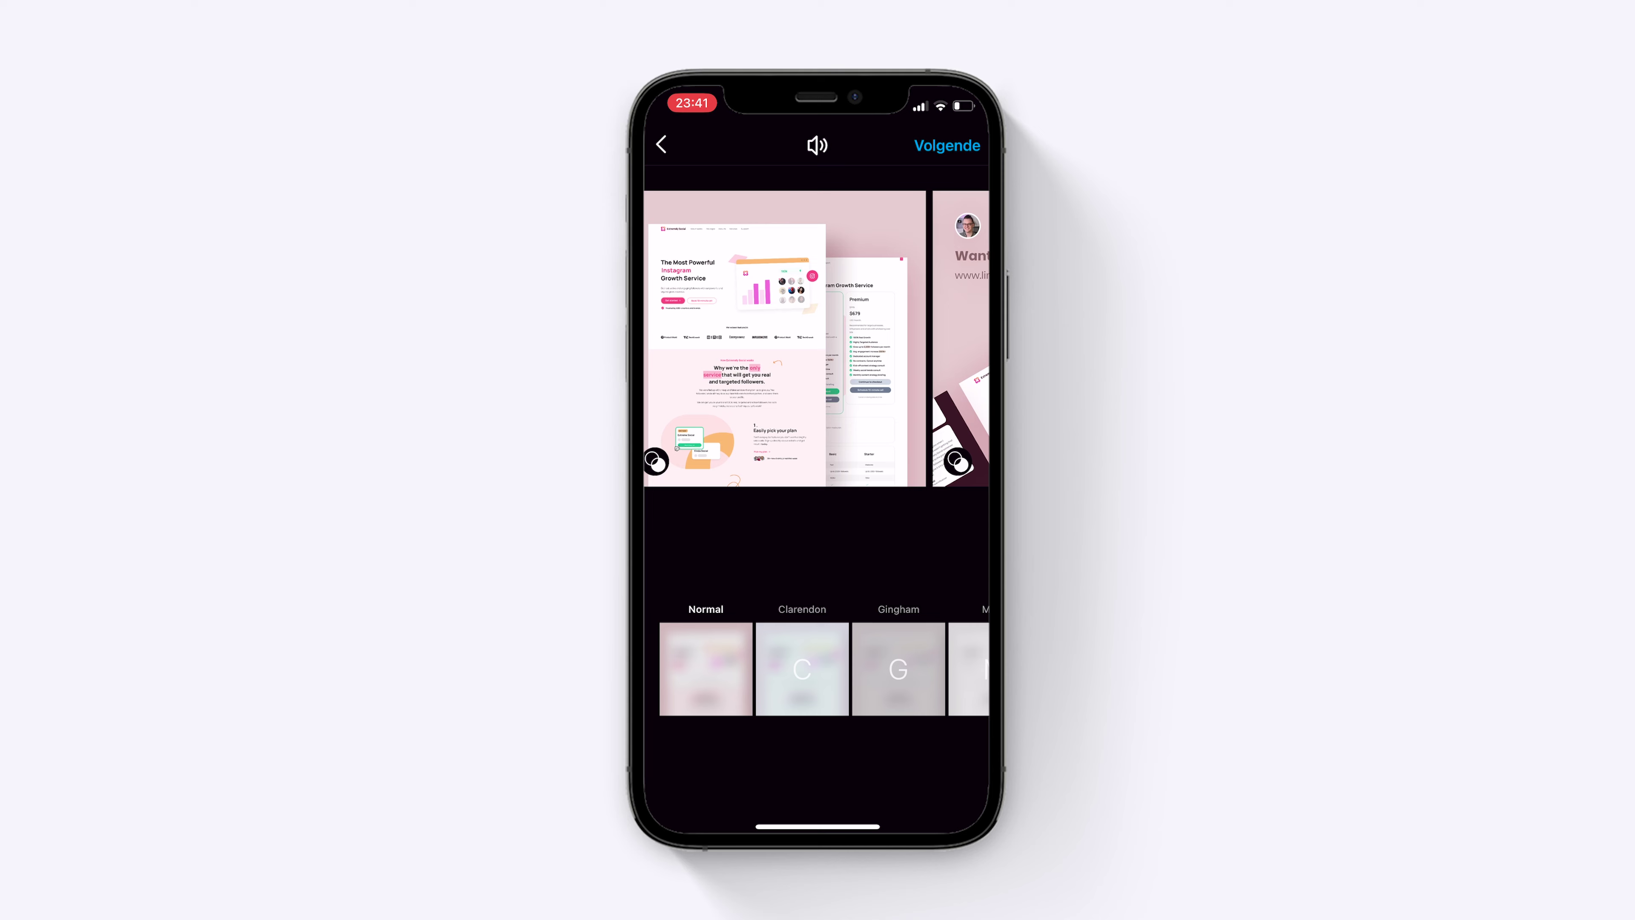
{"action": "scroll", "coordinate": [817, 338], "scroll_direction": "right", "scroll_amount": 5}
Return to the video slide, accept it with the Normal filter and continue with the post.
{"action": "scroll", "coordinate": [816, 338], "scroll_direction": "left", "scroll_amount": 5}
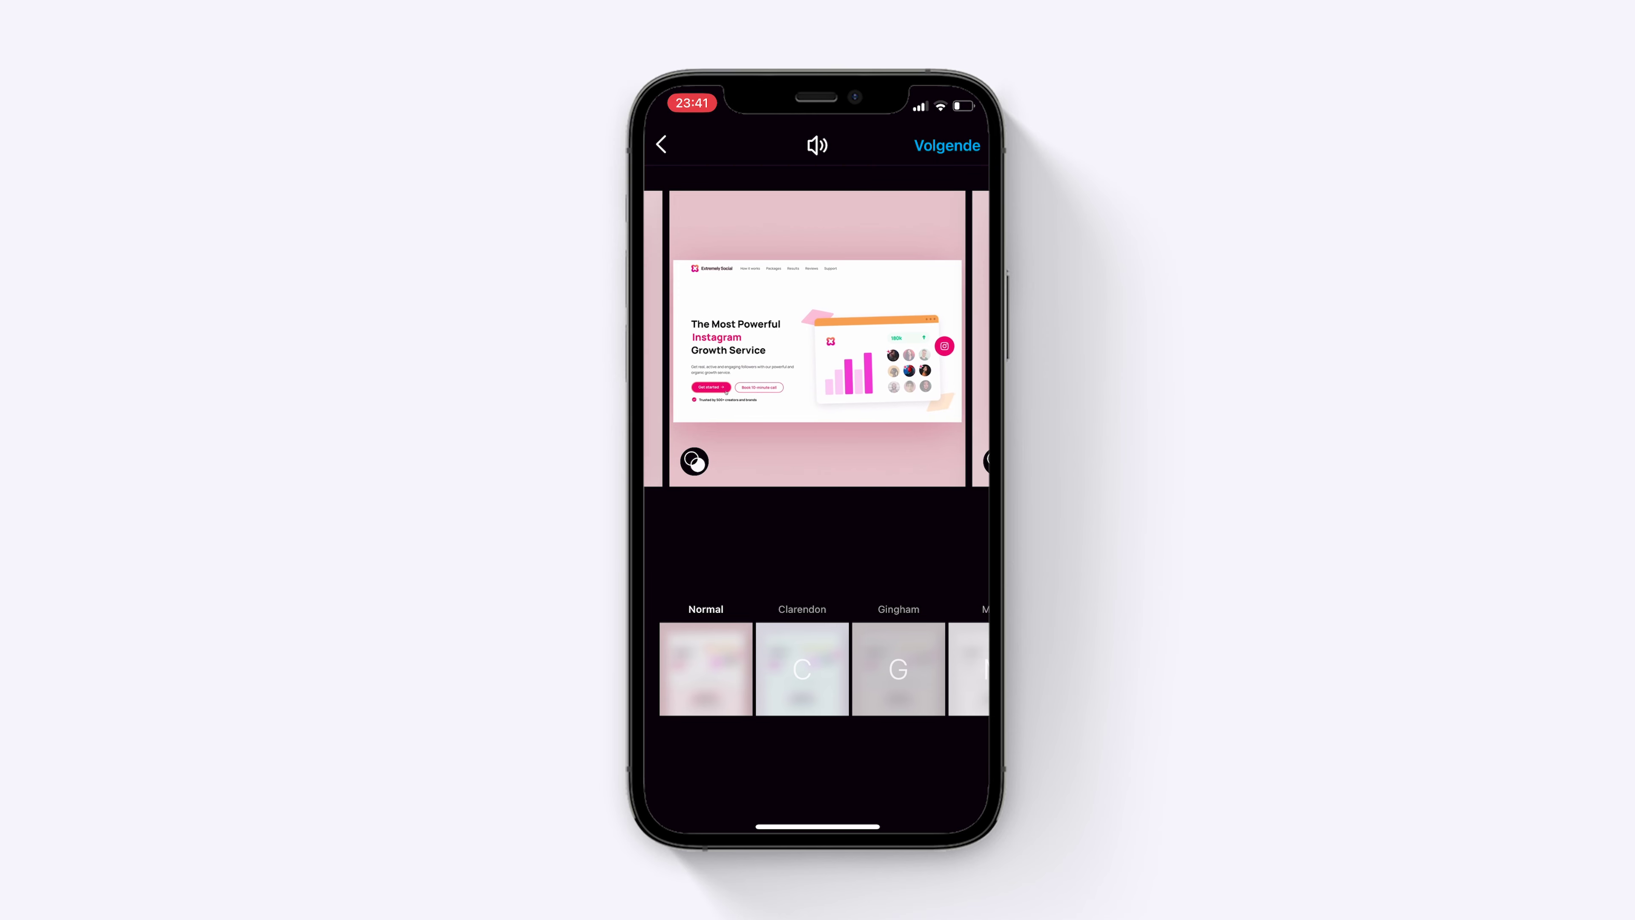
{"action": "left_click", "coordinate": [817, 338]}
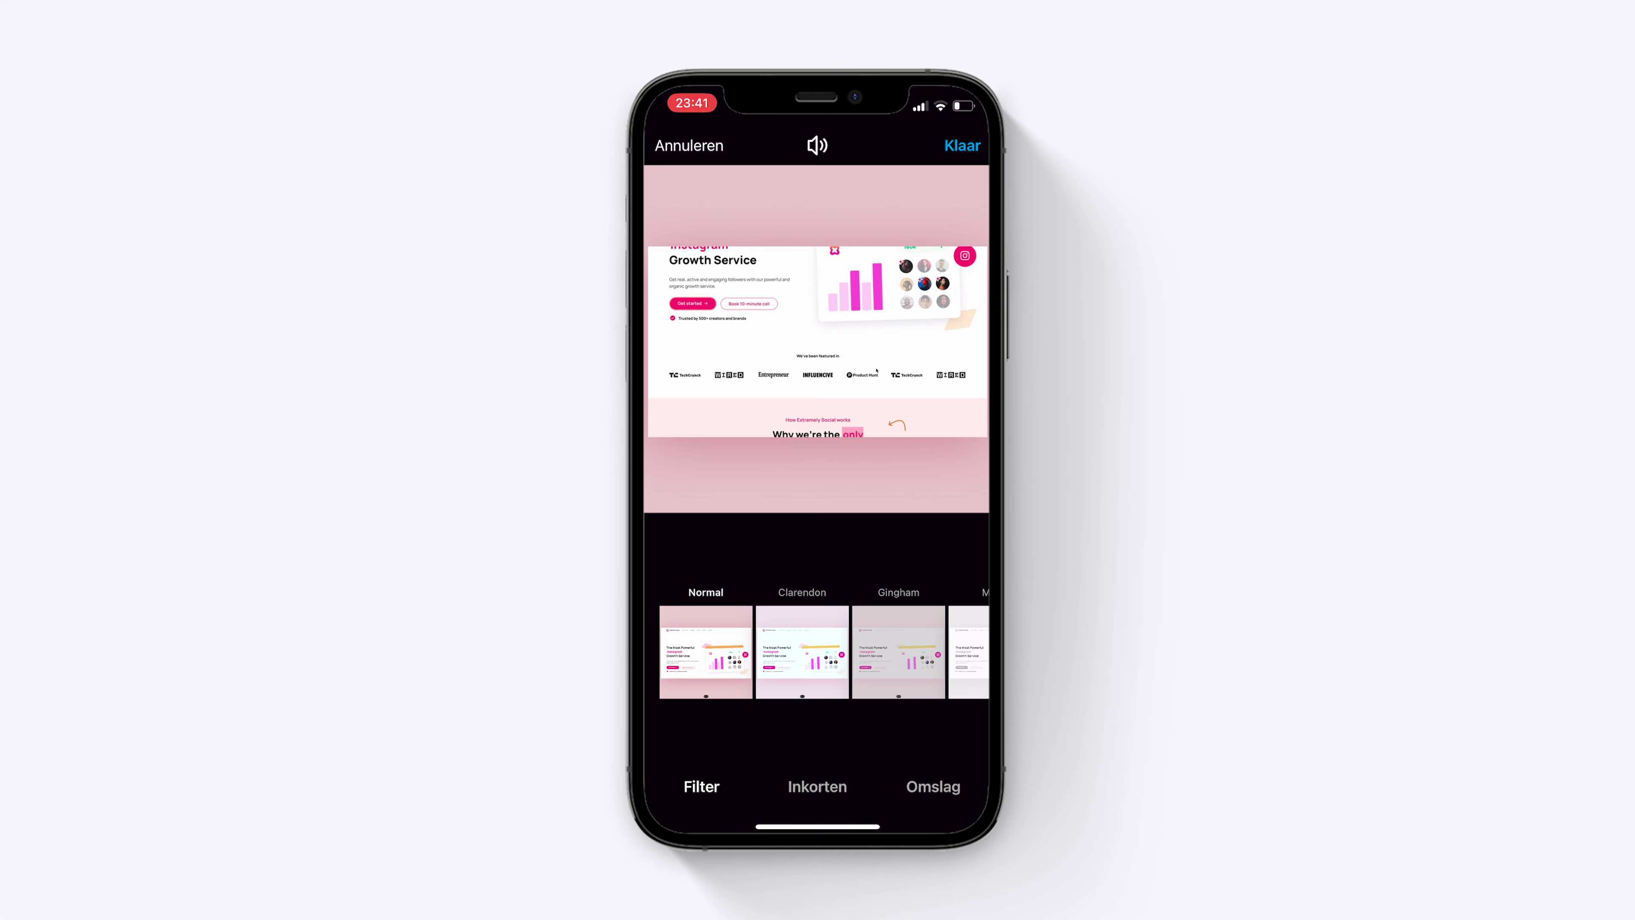
{"action": "left_click", "coordinate": [962, 145]}
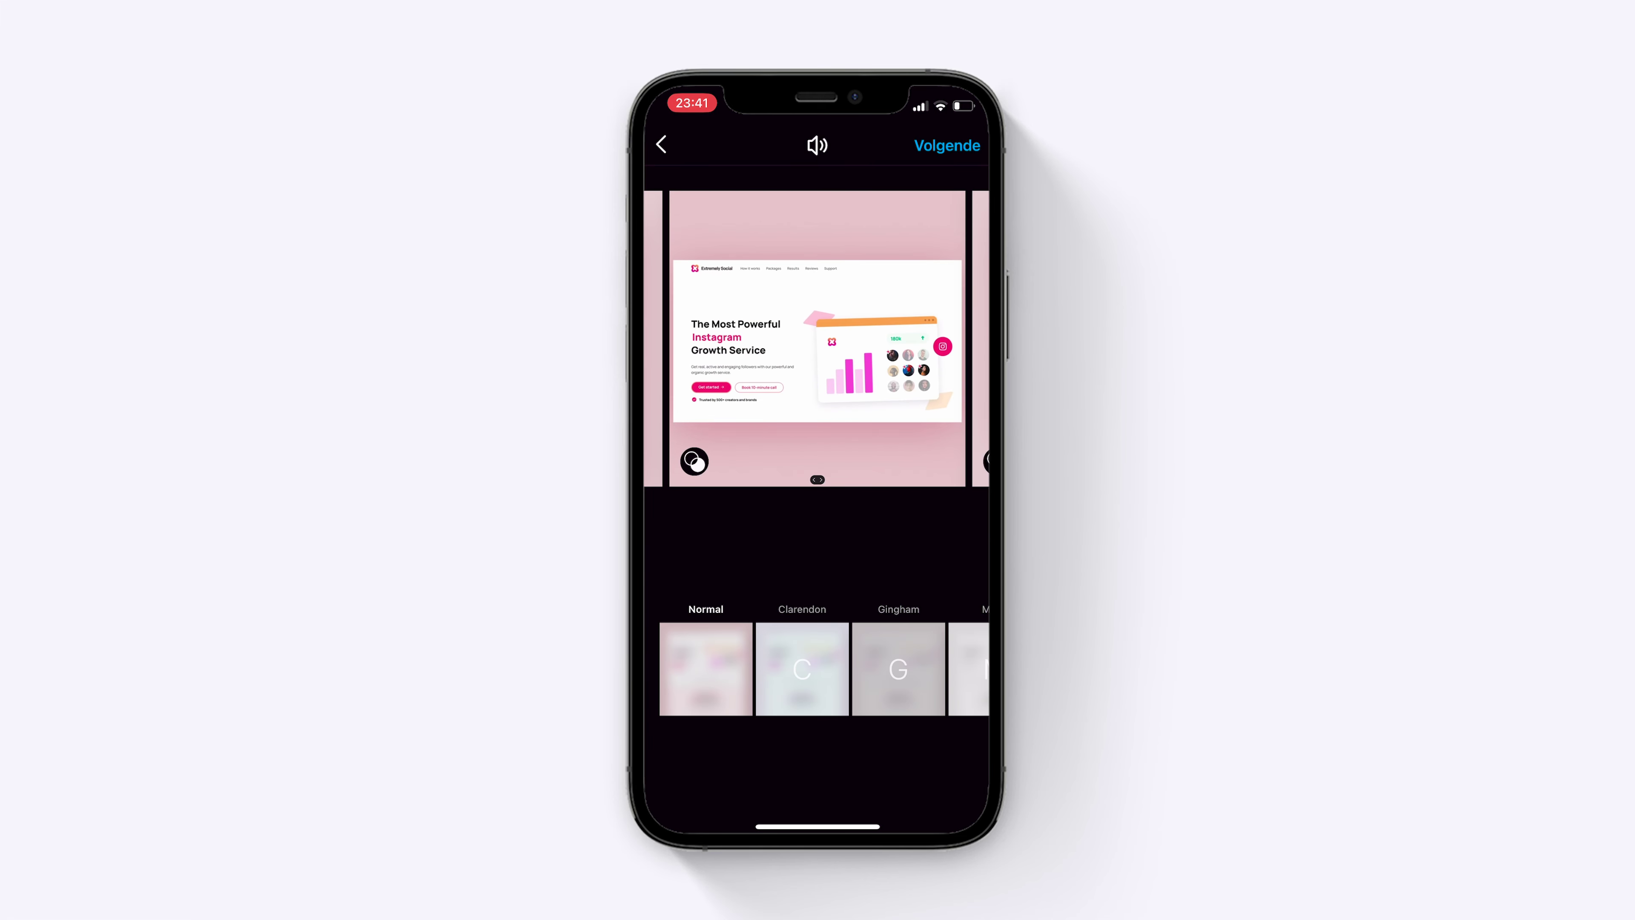
{"action": "left_click", "coordinate": [947, 145]}
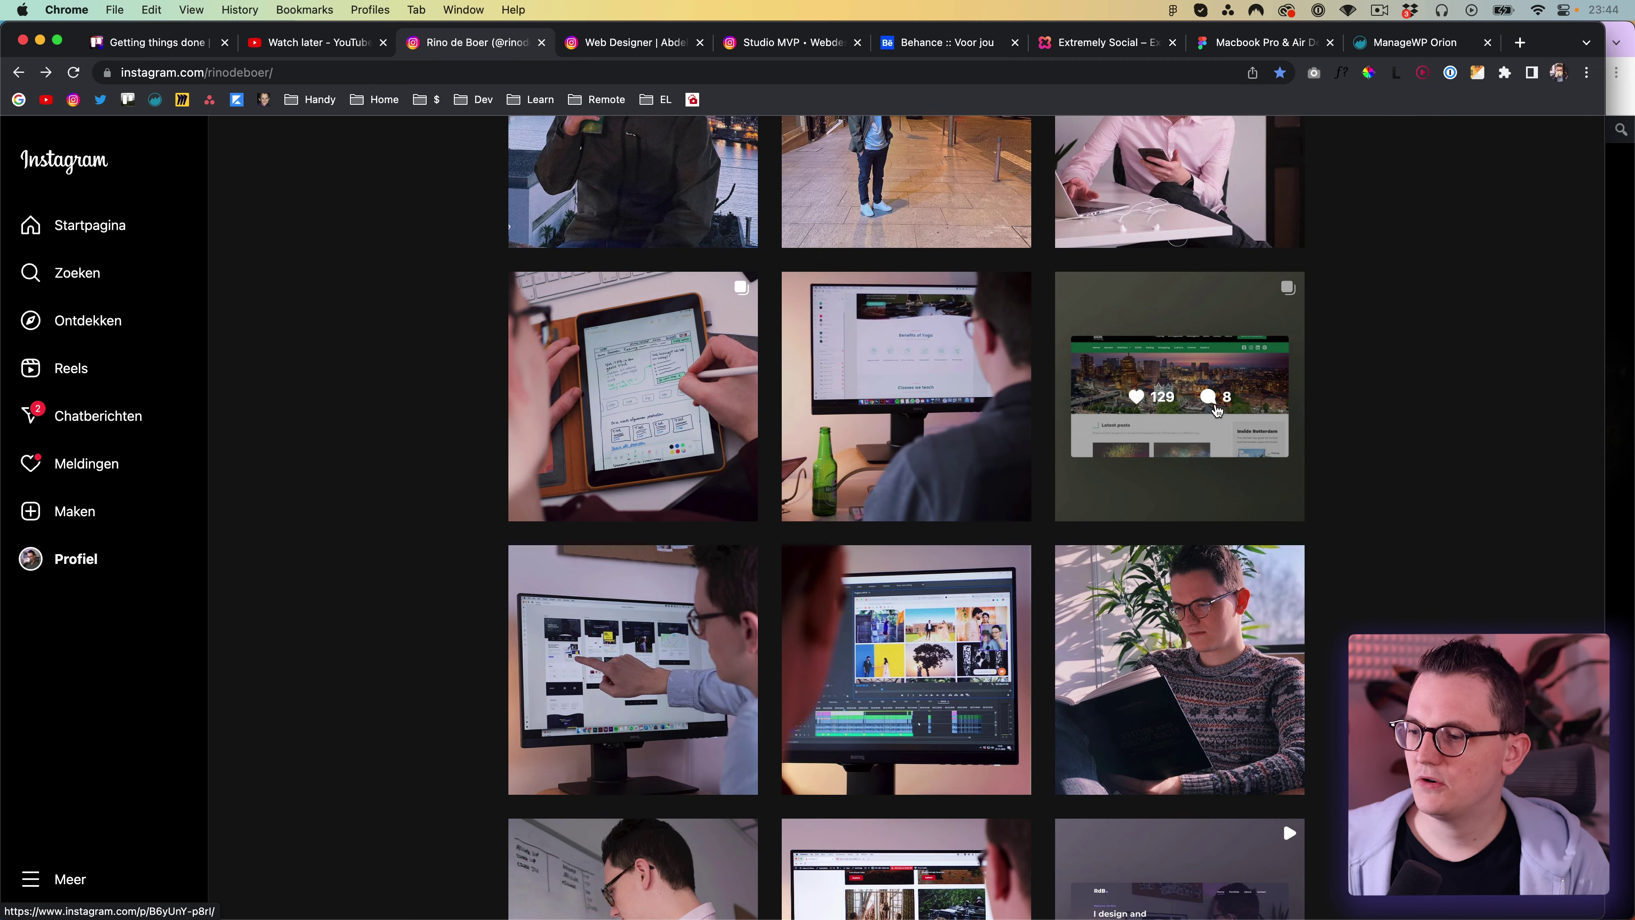
In Chrome, open the Inside Rotterdam website post from the Instagram profile grid and copy its link.
{"action": "left_click", "coordinate": [1237, 442]}
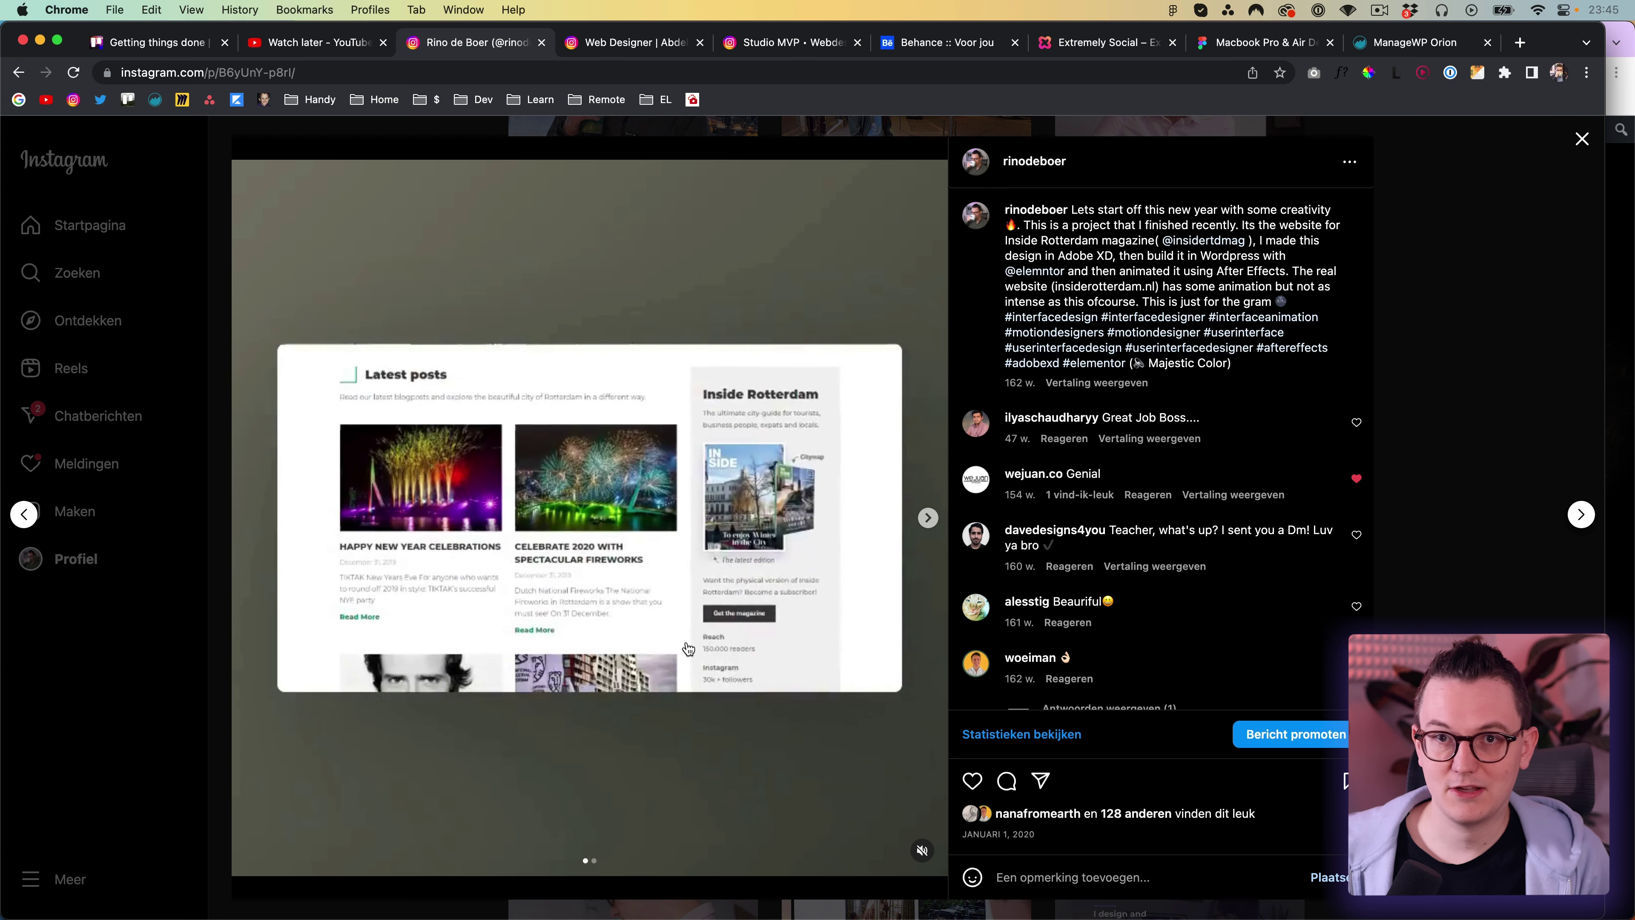
{"action": "left_click", "coordinate": [323, 68]}
{"action": "right_click", "coordinate": [235, 72]}
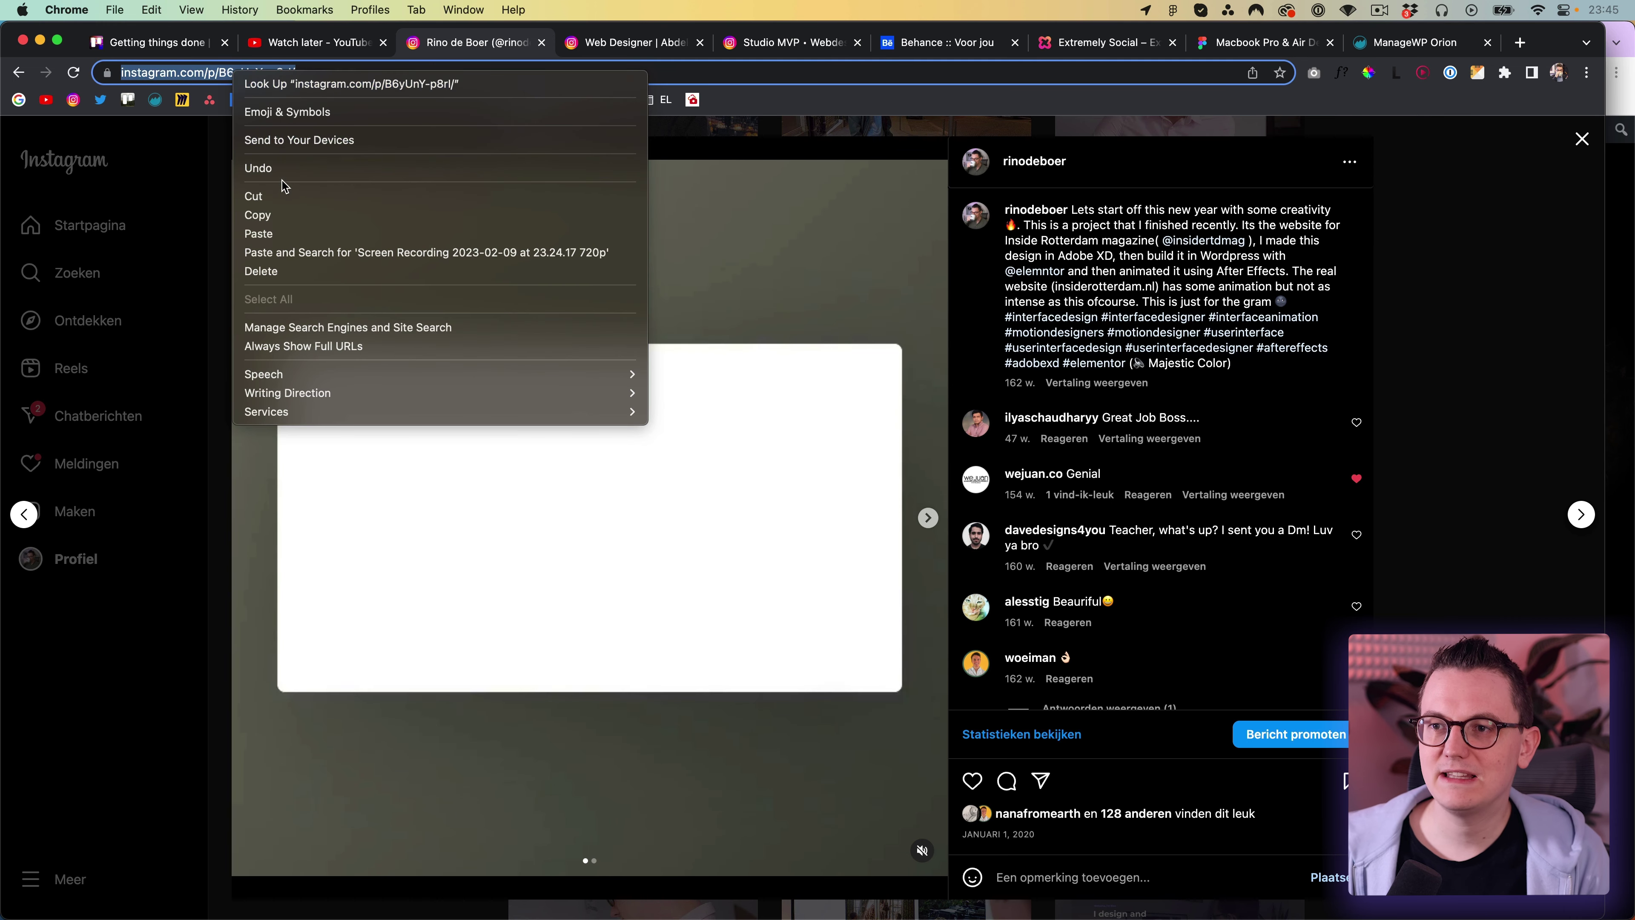
{"action": "left_click", "coordinate": [282, 217]}
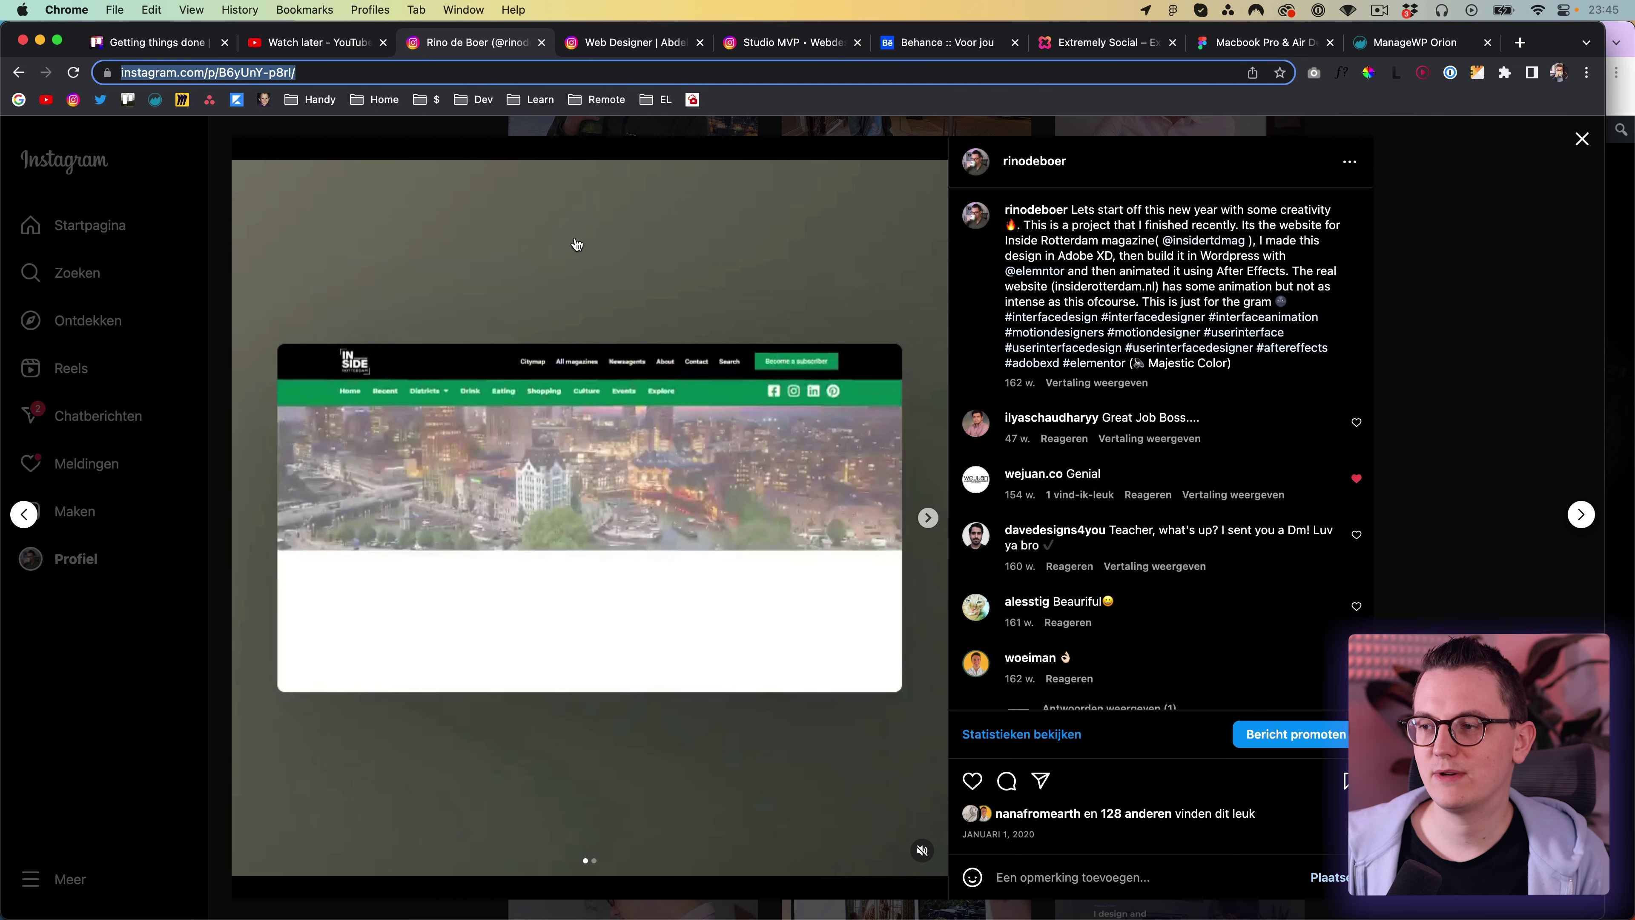
Switch back to Figma's Instagram template file and examine the Instagram post - 1 frame and its neighbouring frame.
{"action": "key", "text": "super+Tab"}
{"action": "scroll", "coordinate": [451, 335], "scroll_direction": "up", "scroll_amount": 10}
{"action": "scroll", "coordinate": [450, 322], "scroll_direction": "left", "scroll_amount": 3}
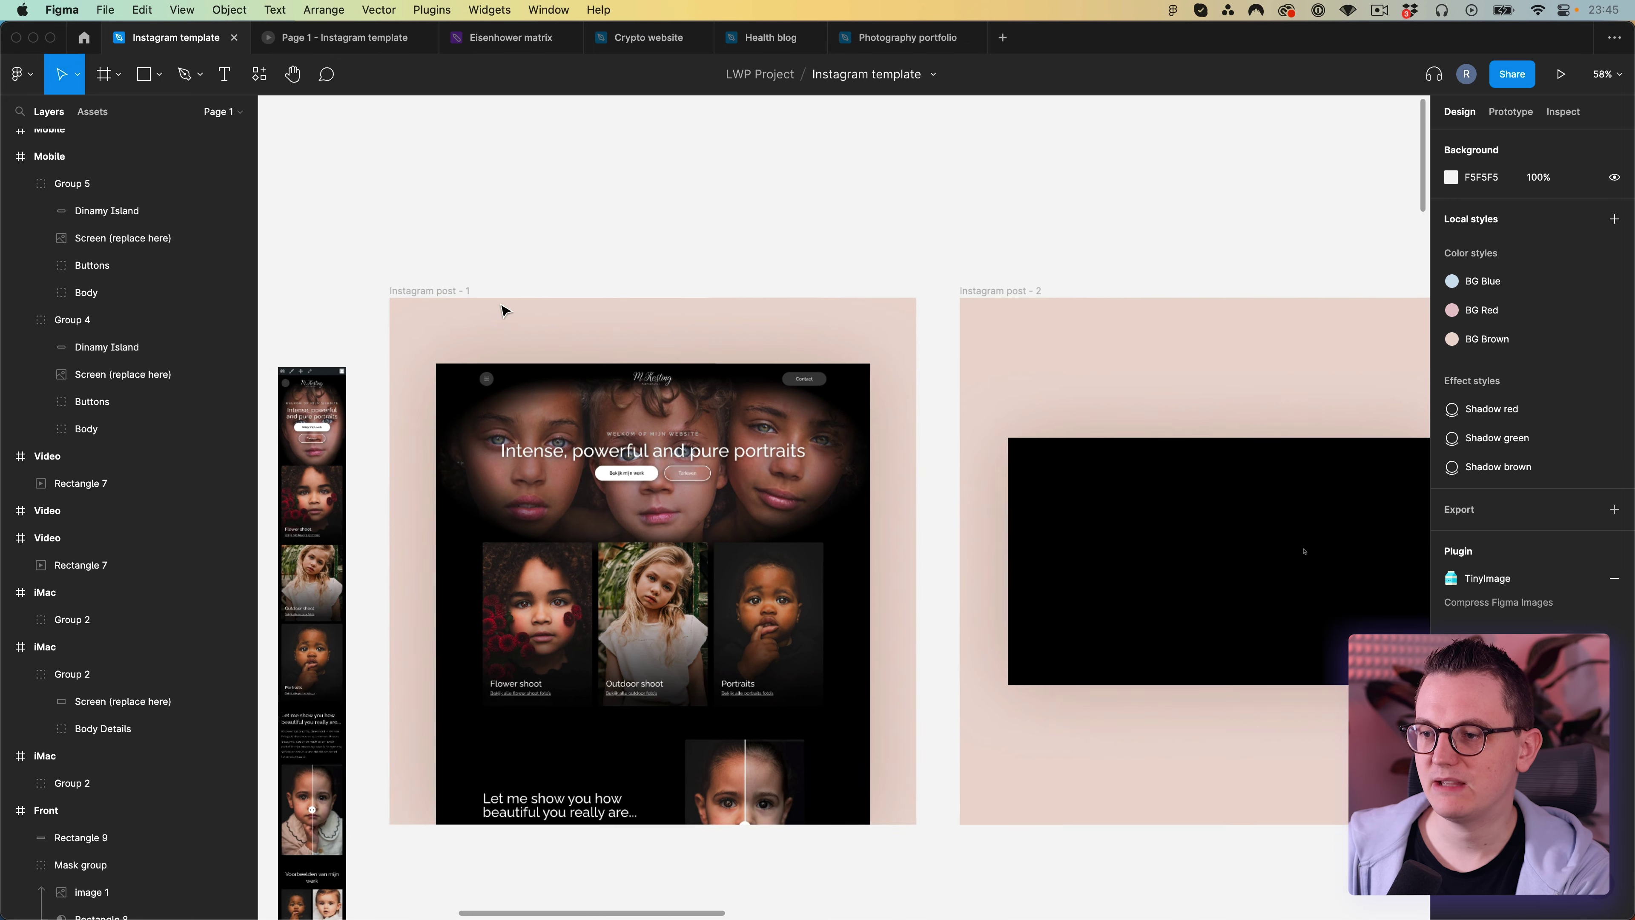
{"action": "left_click", "coordinate": [430, 289]}
{"action": "scroll", "coordinate": [547, 282], "scroll_direction": "down", "scroll_amount": 2}
{"action": "scroll", "coordinate": [611, 230], "scroll_direction": "left", "scroll_amount": 2}
{"action": "scroll", "coordinate": [602, 264], "scroll_direction": "down", "scroll_amount": 2}
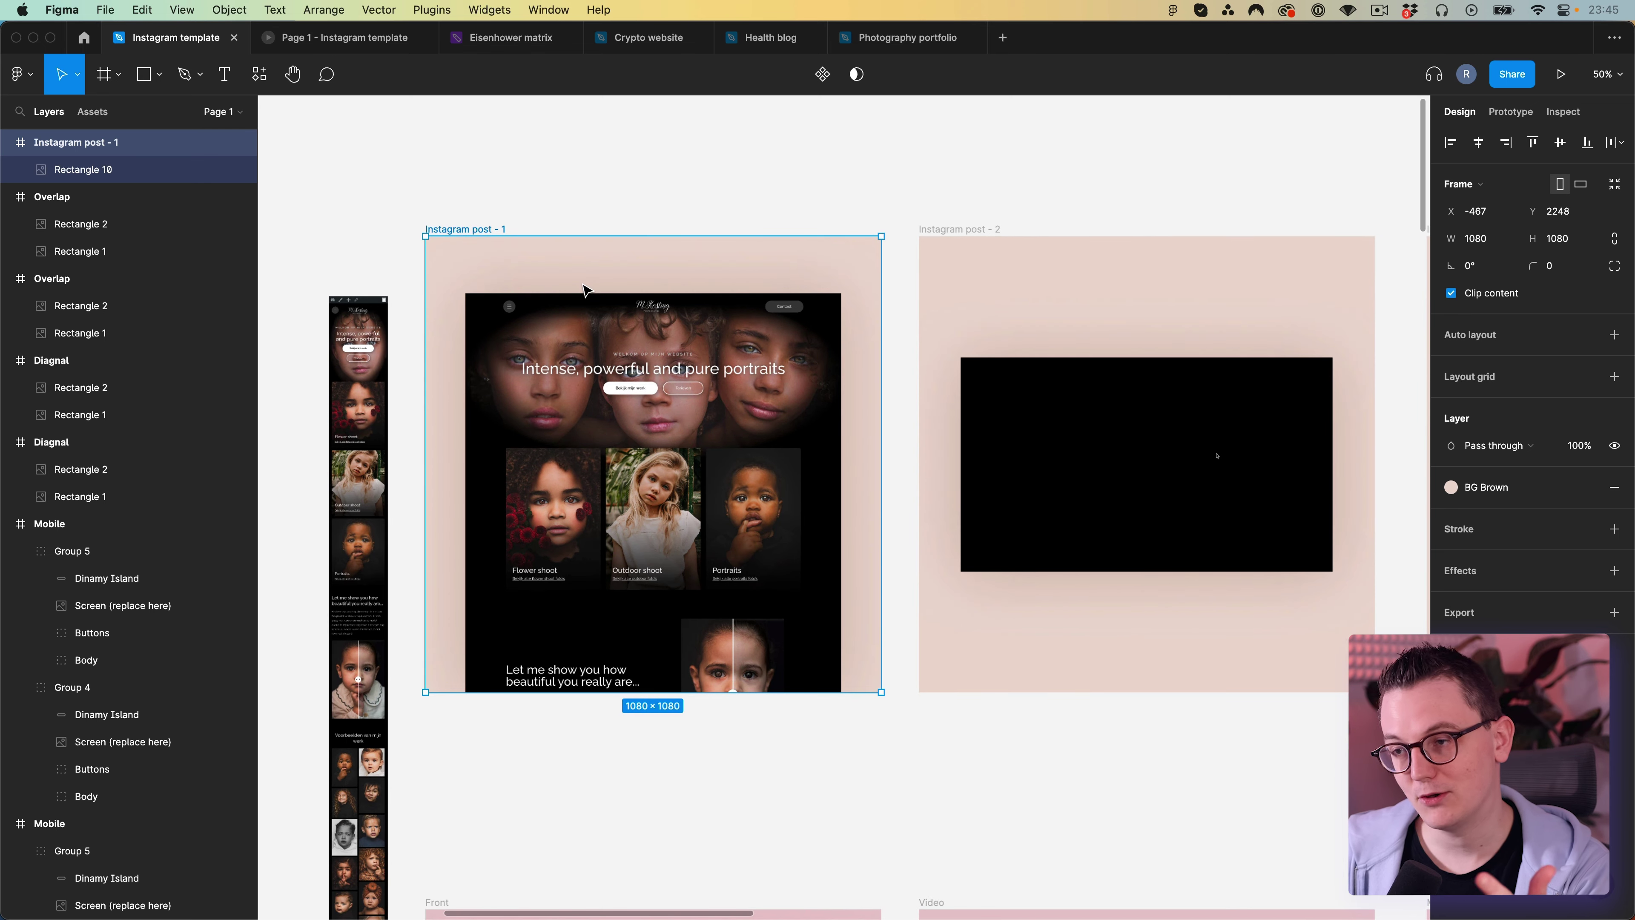
{"action": "key", "text": "super+Tab"}
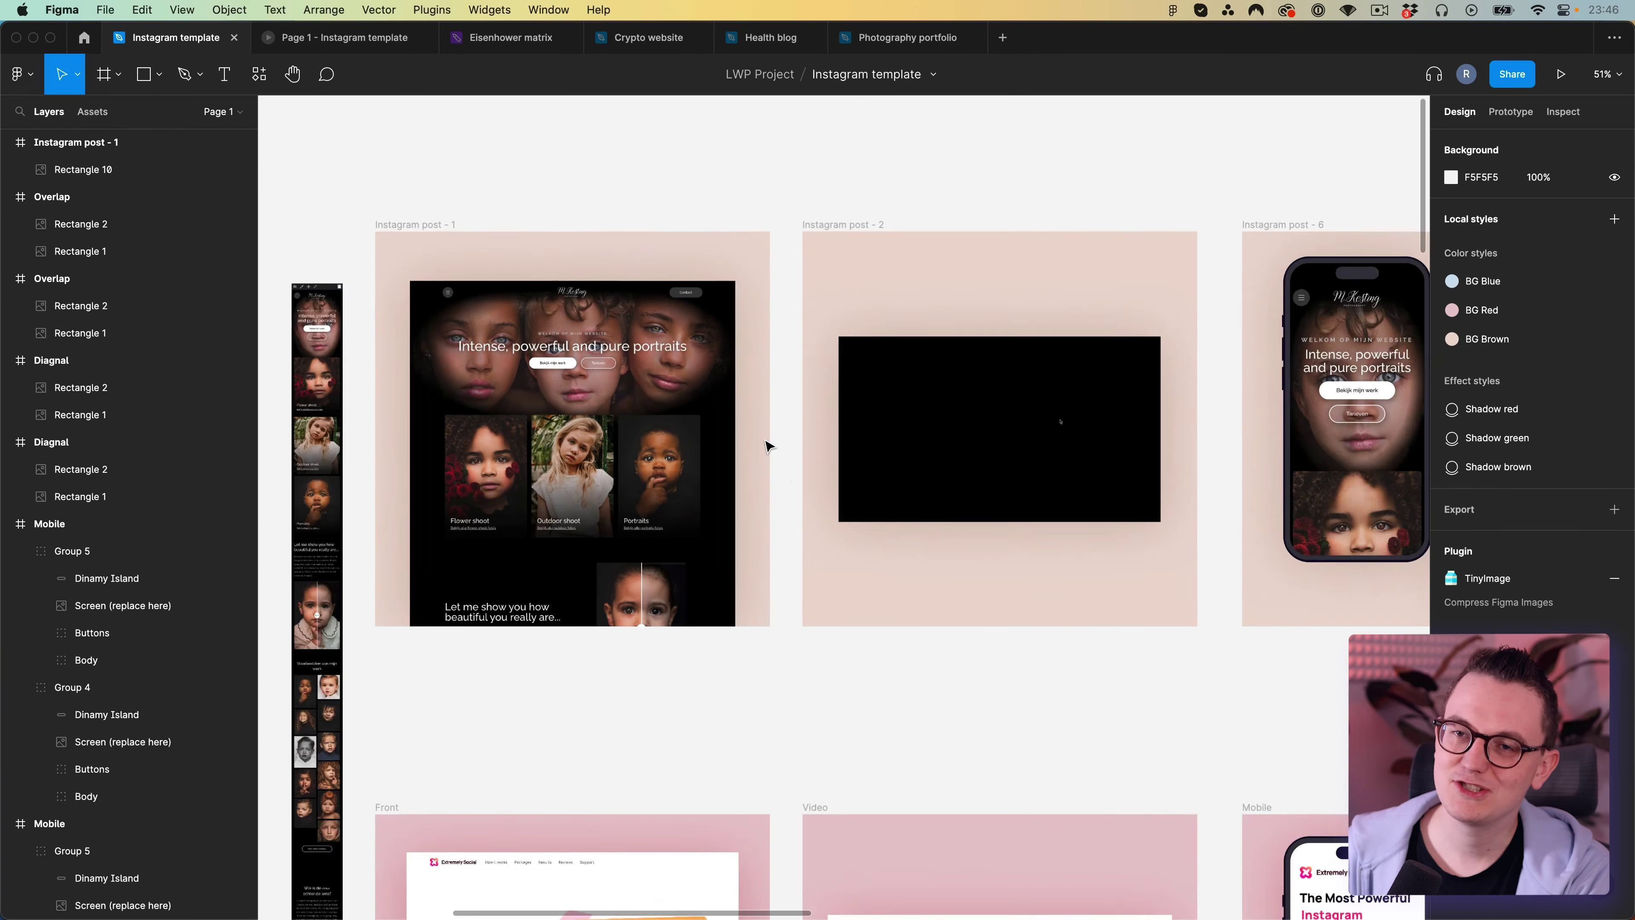
Delete the tall portrait-website screenshot beside the Instagram post - 1 frame.
{"action": "scroll", "coordinate": [767, 446], "scroll_direction": "down", "scroll_amount": 3}
{"action": "left_click_drag", "start_coordinate": [766, 449], "coordinate": [708, 427]}
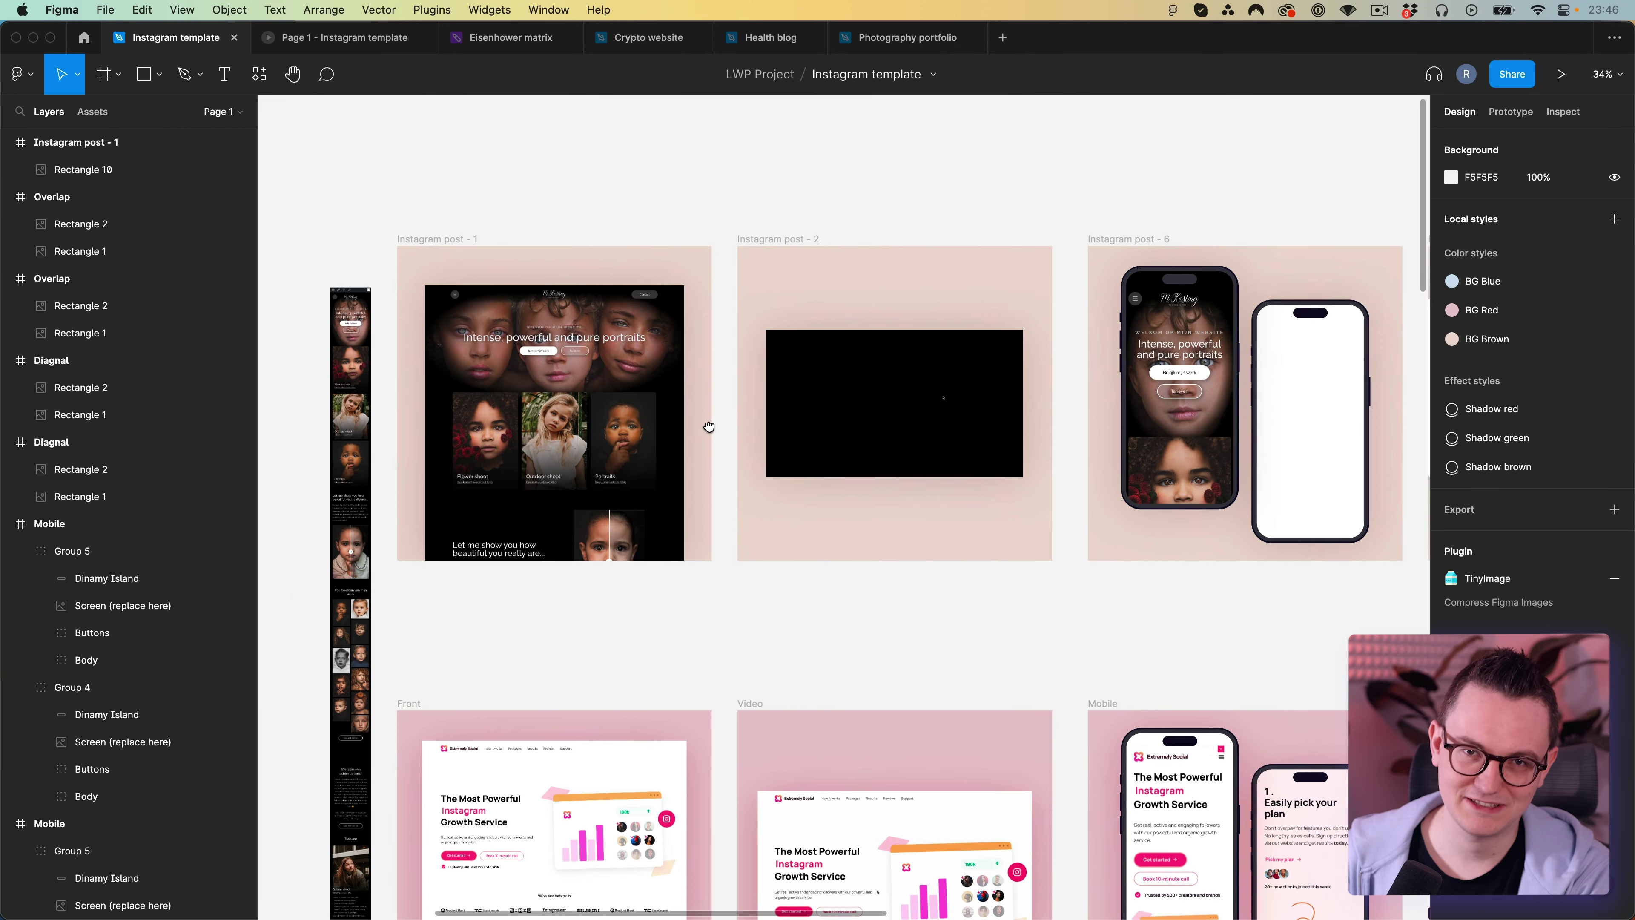
{"action": "left_click", "coordinate": [370, 418]}
{"action": "key", "text": "Delete"}
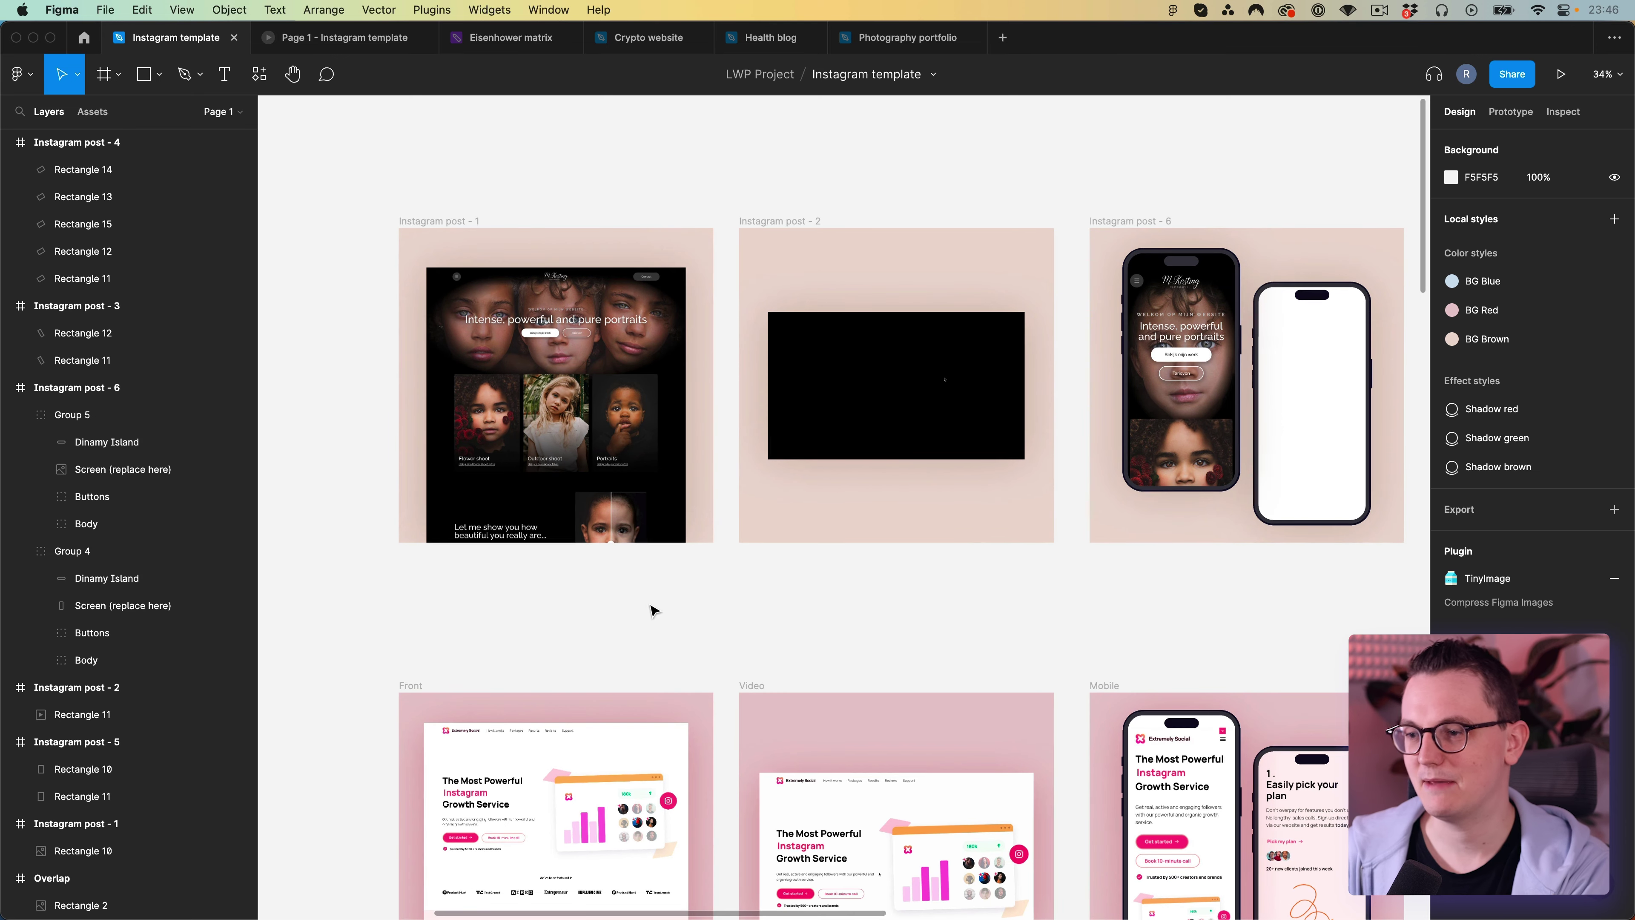
{"action": "scroll", "coordinate": [653, 610], "scroll_direction": "right", "scroll_amount": 3}
{"action": "scroll", "coordinate": [894, 565], "scroll_direction": "right", "scroll_amount": 5}
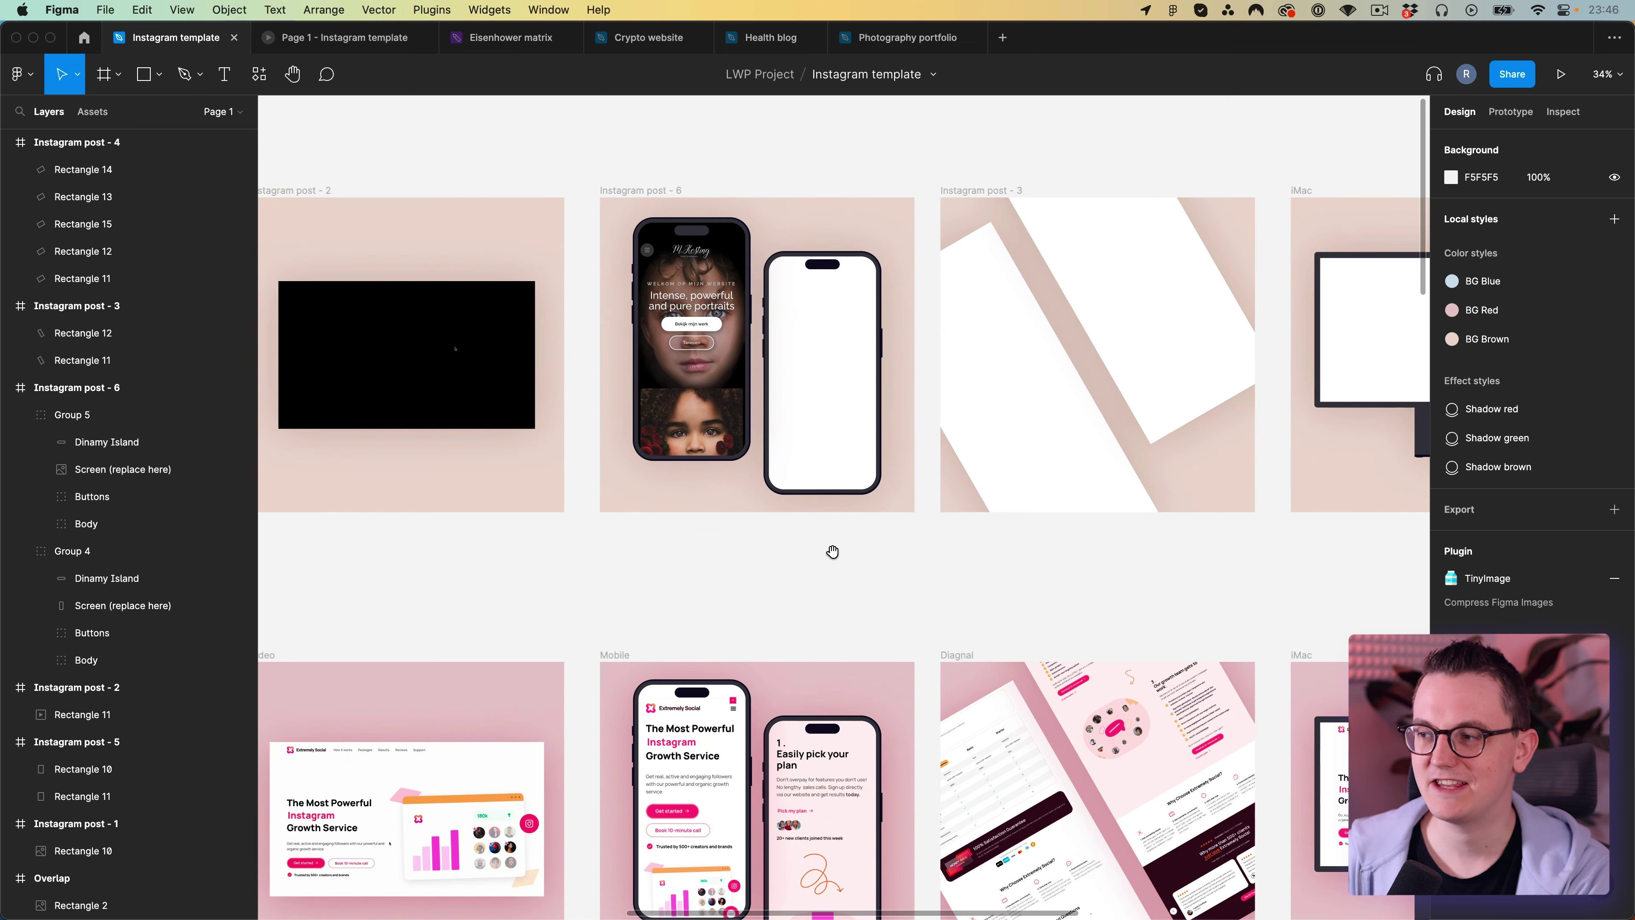
{"action": "scroll", "coordinate": [702, 573], "scroll_direction": "down", "scroll_amount": 6}
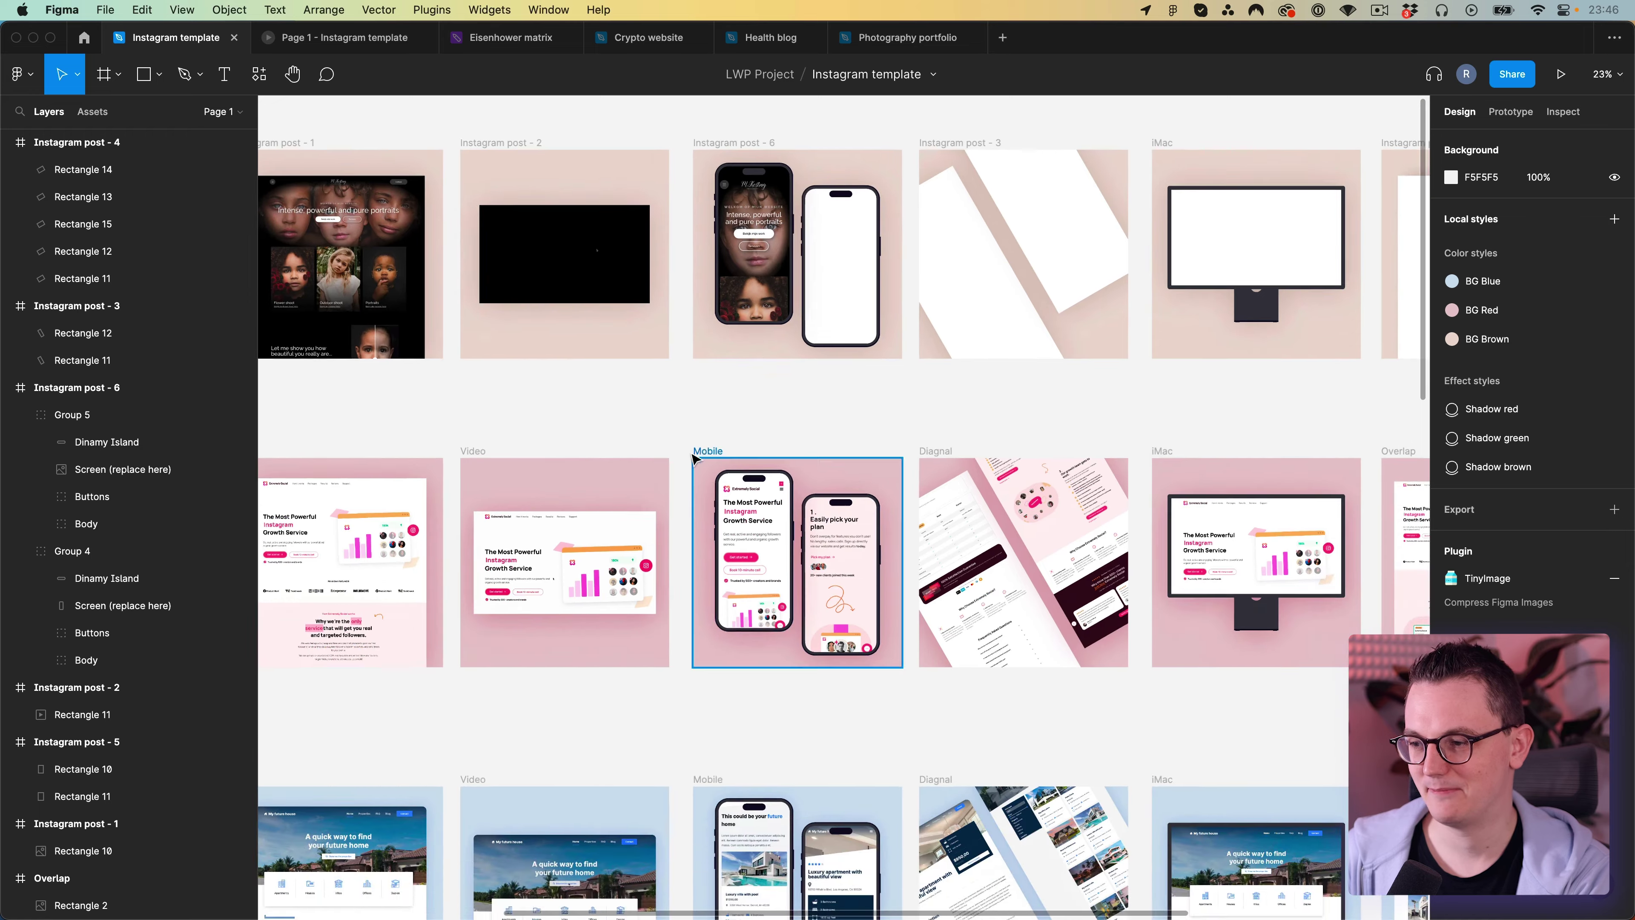